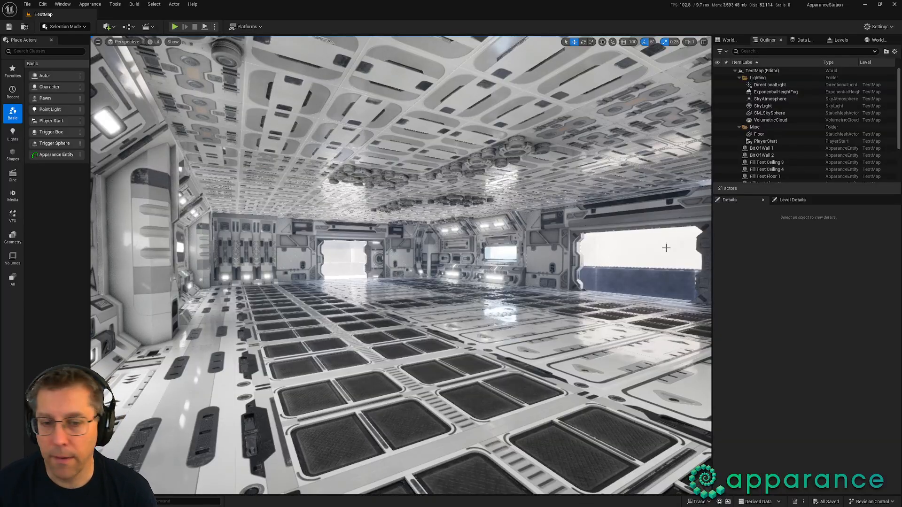
Step: Survey the interior, roofs and overall layout of the separate station rooms from above
right_drag(666, 247, 651, 343)
key(w)
key(s)
key(w)
key(s)
mouse_move(416, 313)
right_down()
mouse_move(359, 311)
mouse_move(355, 301)
mouse_move(416, 314)
right_up()
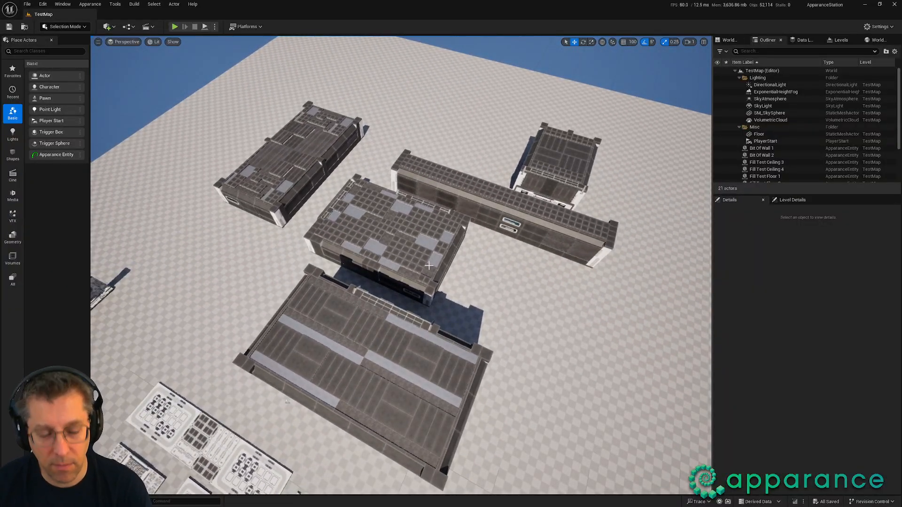
key(w)
mouse_move(426, 265)
right_down()
mouse_move(427, 230)
mouse_move(421, 264)
right_up()
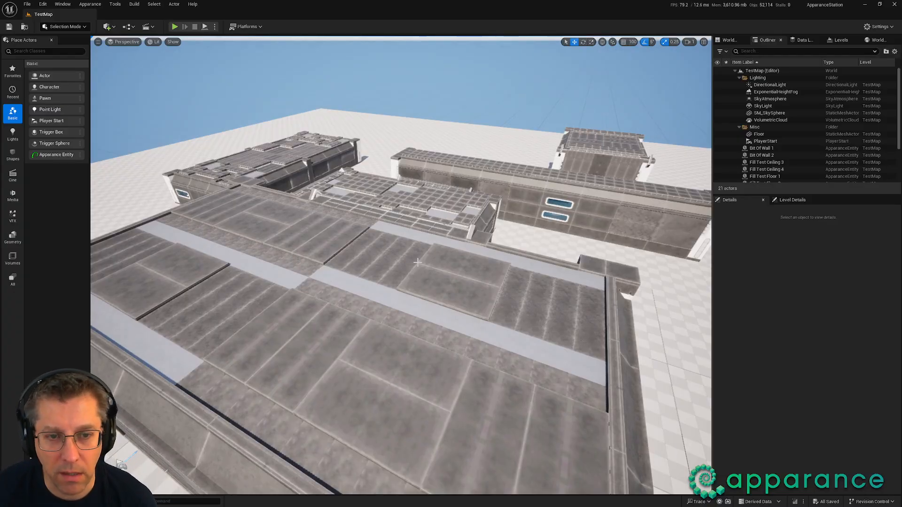
right_drag(507, 280, 523, 325)
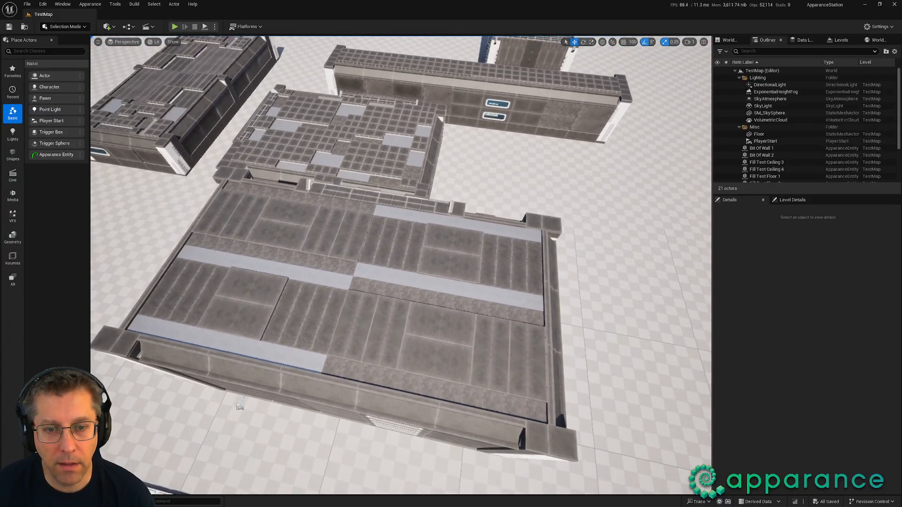
Step: Enable Smart Editing for Room 4, the large room in front, and move it flush against the middle room
click(508, 281)
click(734, 374)
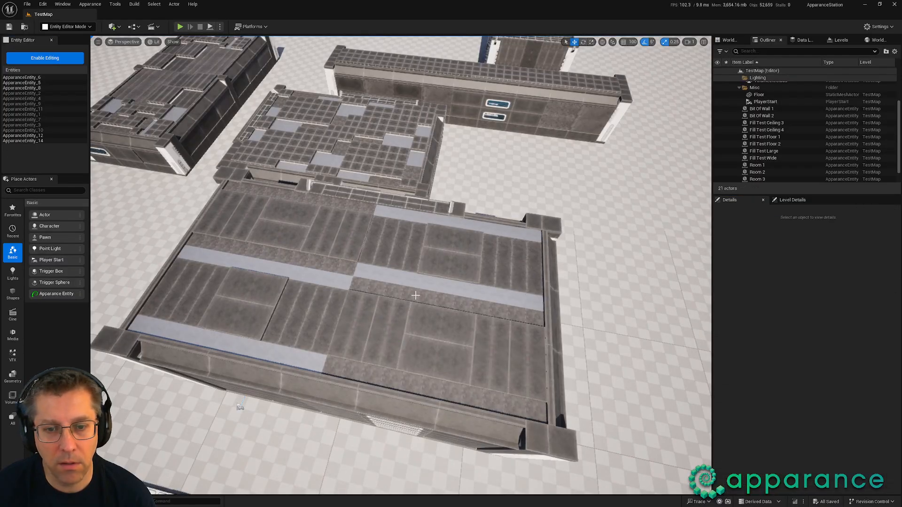
right_drag(443, 288, 452, 320)
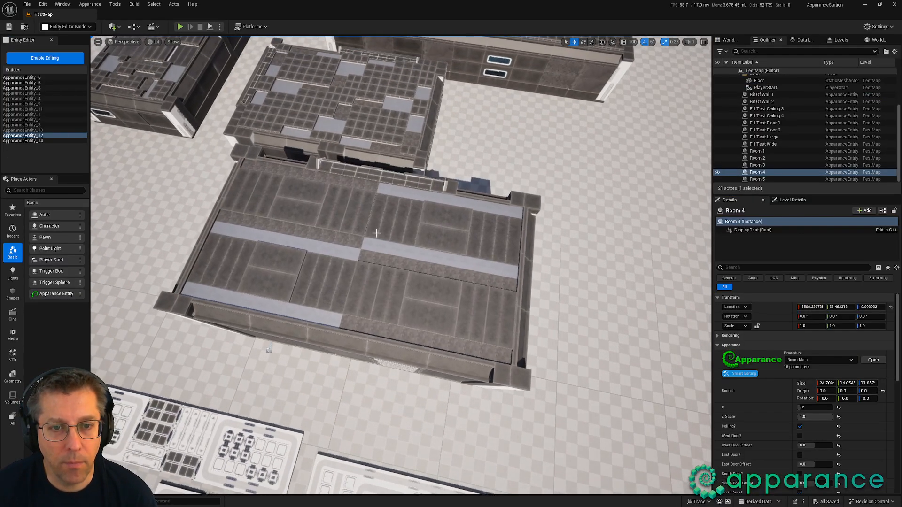
right_drag(443, 288, 545, 301)
drag(516, 282, 412, 274)
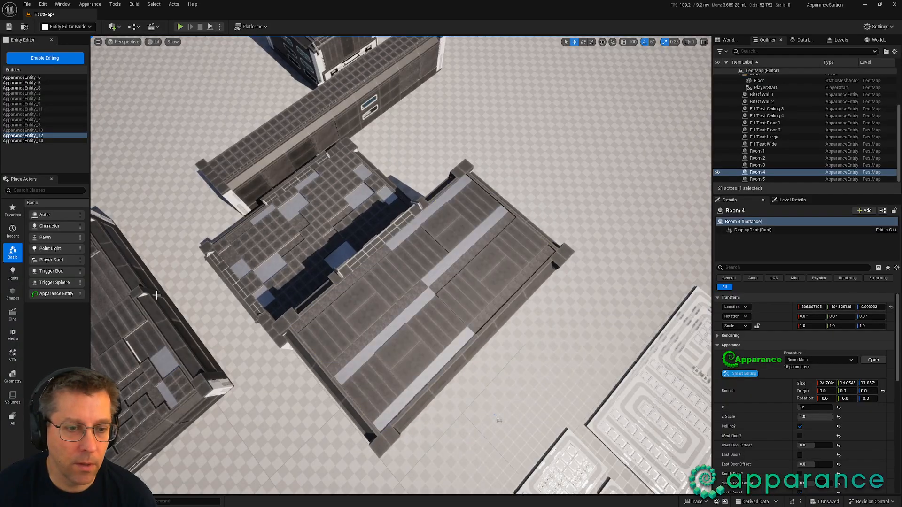
Step: Move Room 1, the long detached room, against the open side of the middle room
right_drag(372, 266, 299, 244)
click(214, 215)
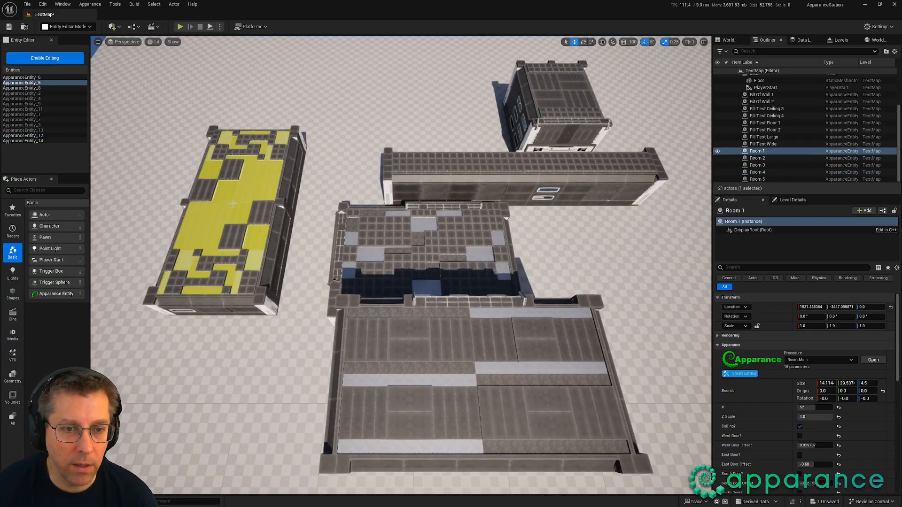
drag(232, 203, 291, 225)
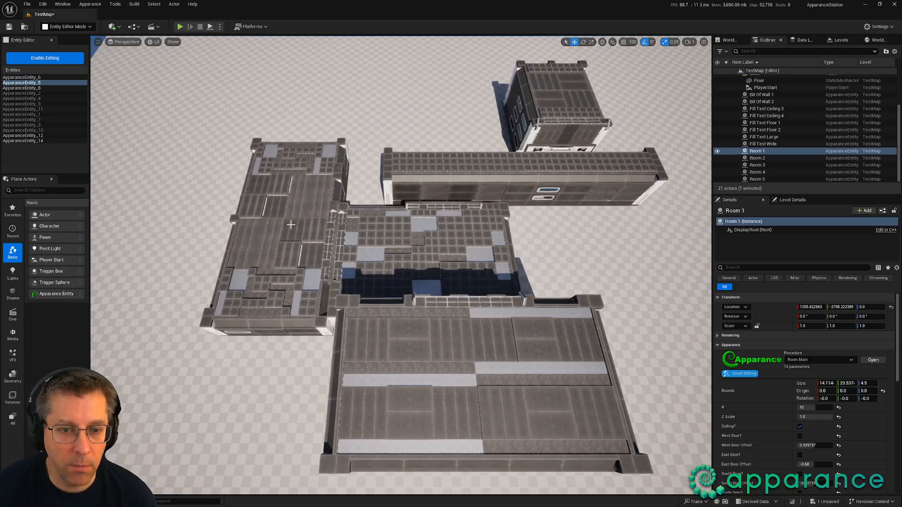
Step: Widen the bounds of the narrow corridor, Room 2, to about 6.84 and shift it up to the middle room
click(578, 162)
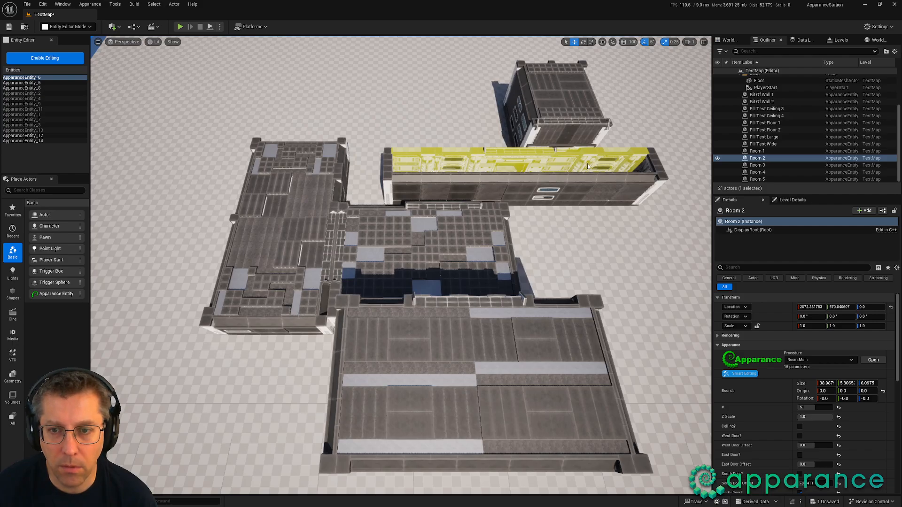
drag(515, 167, 460, 170)
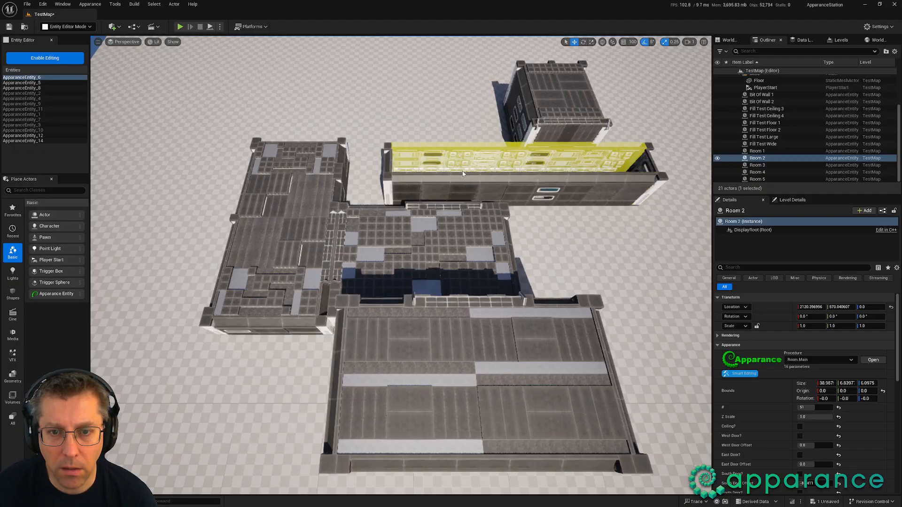
mouse_move(471, 199)
right_down()
mouse_move(584, 440)
mouse_move(471, 200)
right_up()
key(a)
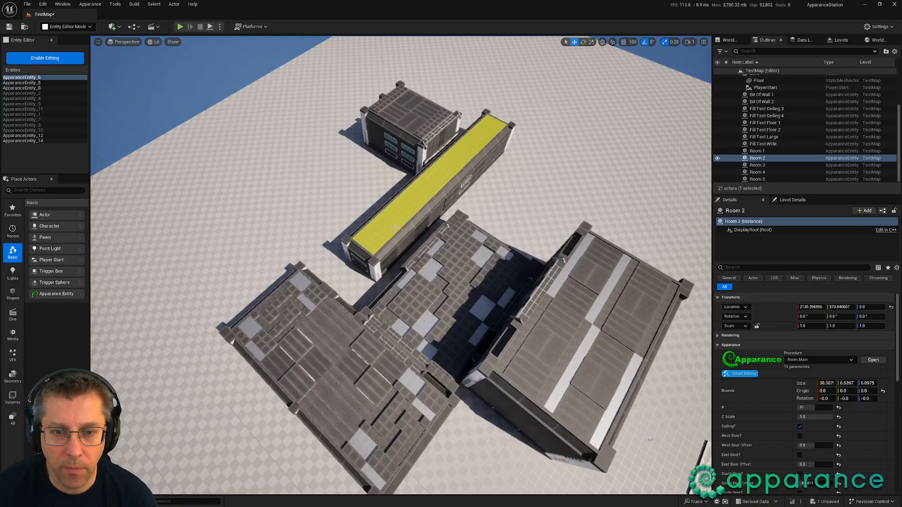
drag(395, 226, 406, 237)
Step: Move Room 5 towards the far end of the corridor so they join, and turn Smart Editing off
drag(413, 119, 423, 130)
right_drag(650, 438, 676, 422)
click(740, 374)
Step: Examine the connected rooms from inside, including their walls, ceilings and doorways, and view the whole station from outside
right_drag(625, 367, 183, 254)
key(w)
key(s)
key(w)
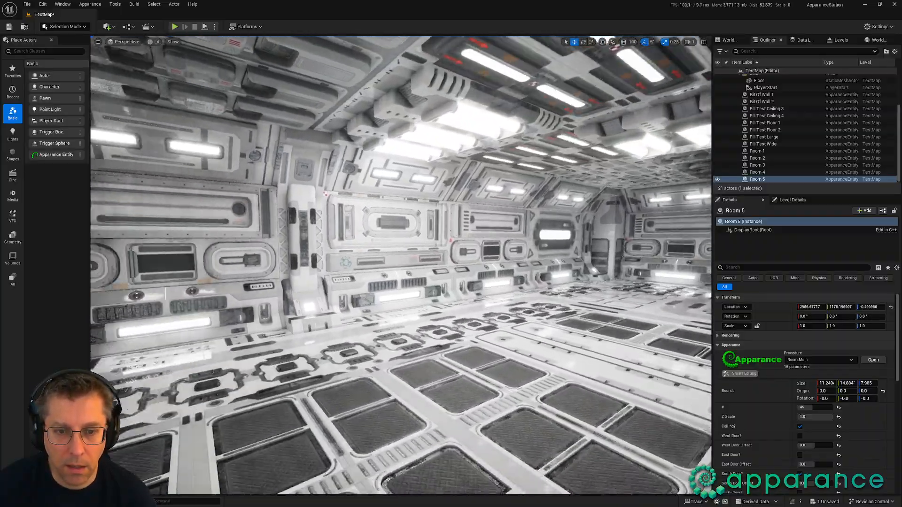
right_drag(401, 265, 479, 239)
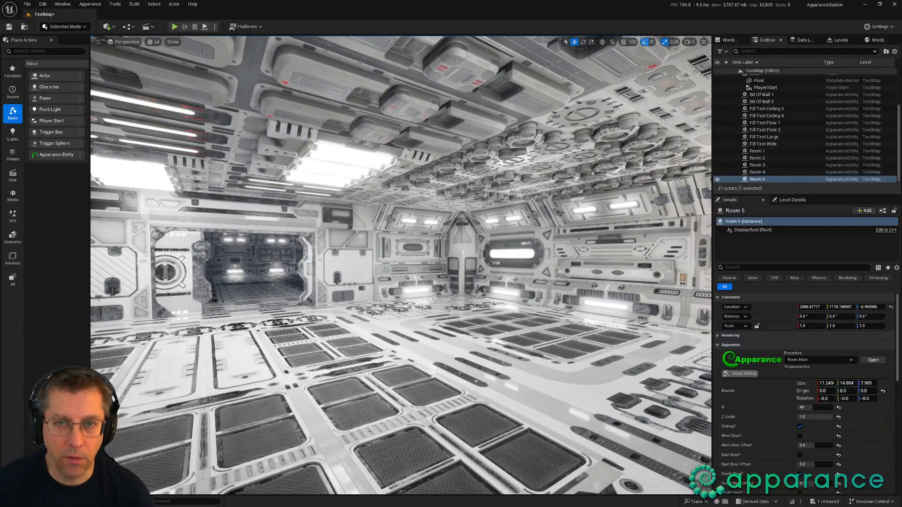
right_drag(479, 239, 512, 253)
key(w)
key(s)
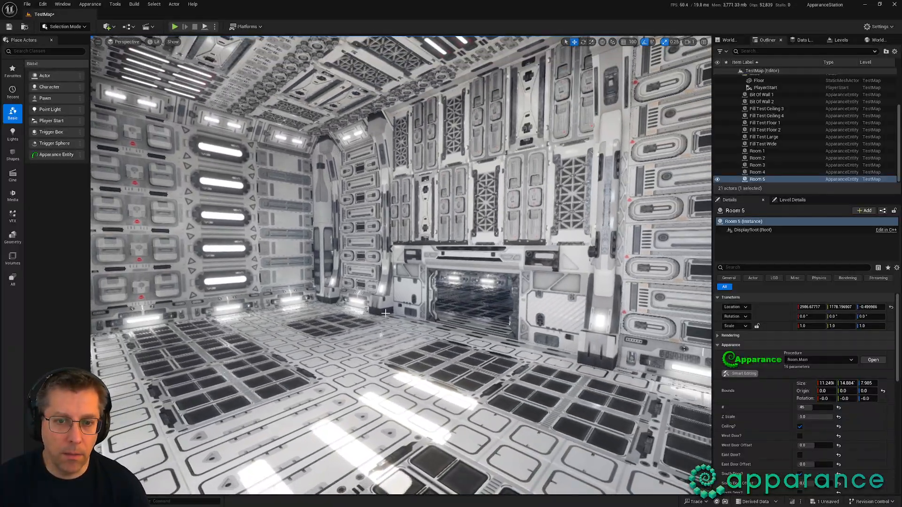
right_drag(386, 313, 396, 294)
key(s)
key(w)
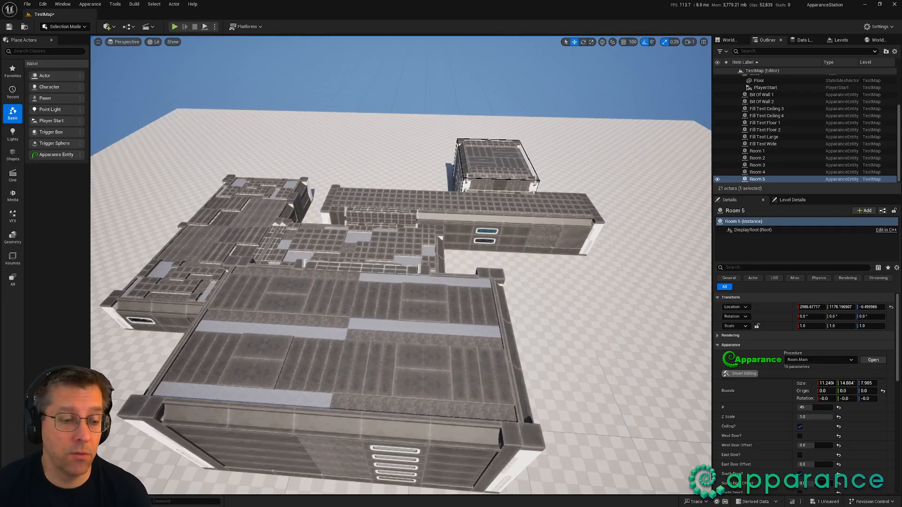
Step: Show the contents of the ModularSciFiEnv_C folder, filtered to static meshes only
key(ctrl+space)
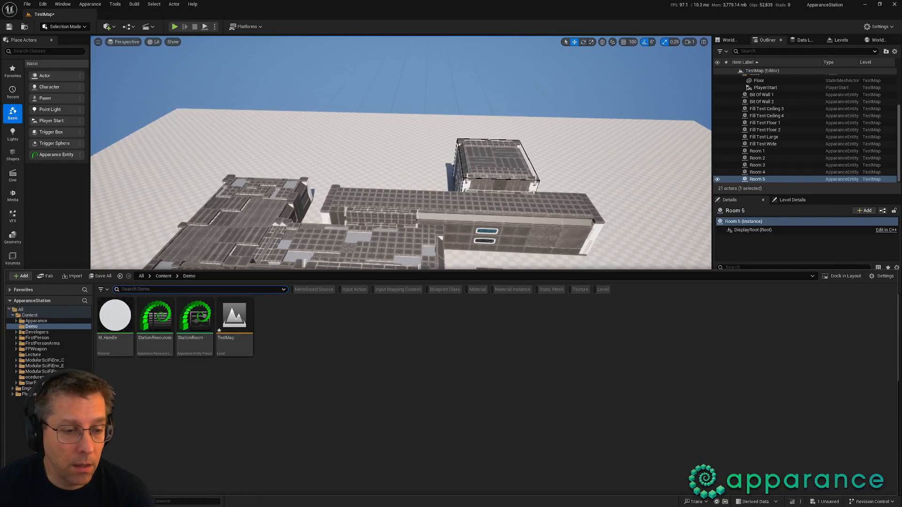
click(42, 360)
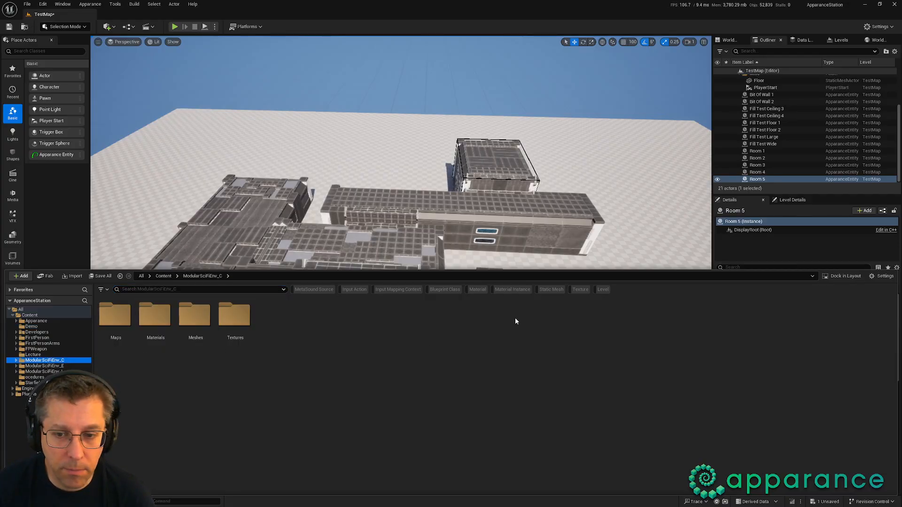
click(547, 289)
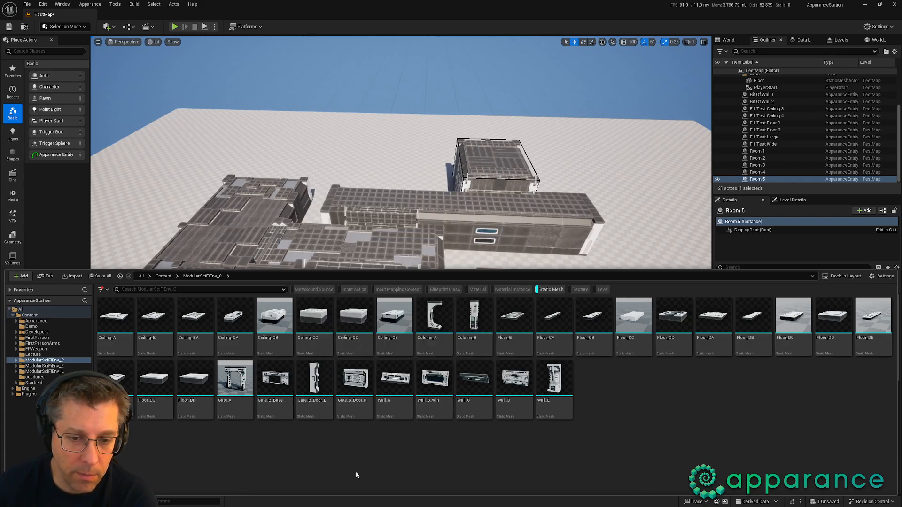
Step: Browse the static meshes in the ModularSciFiEnv_E folder and check the details of Wall_C_1x1m_SM
click(51, 365)
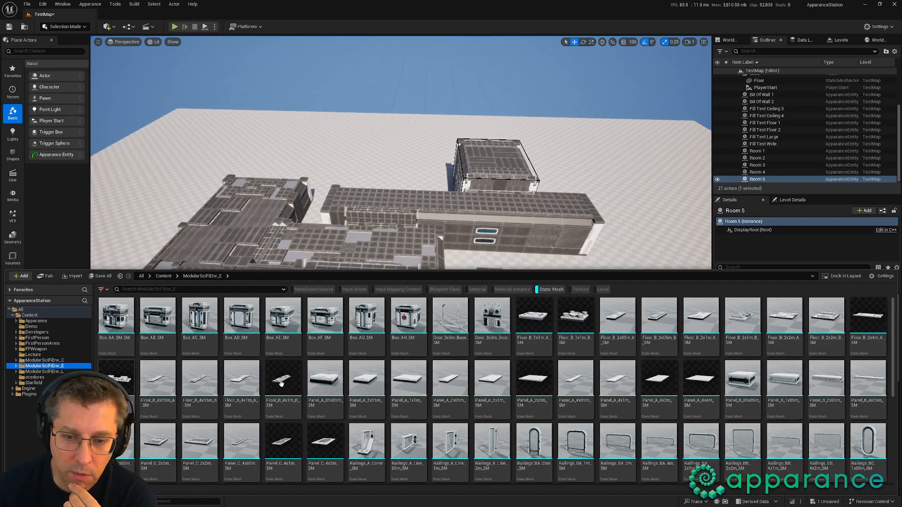
scroll(529, 379, down, 3)
scroll(529, 379, down, 1)
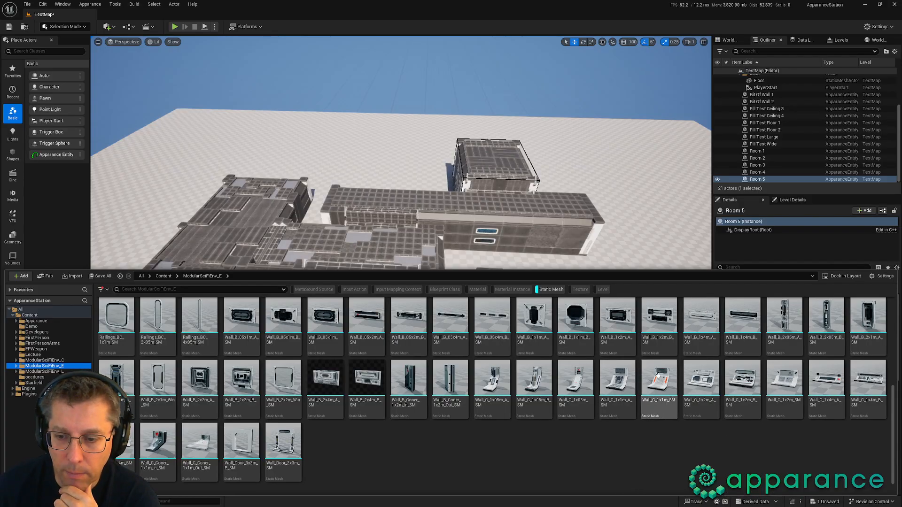
mouse_move(671, 373)
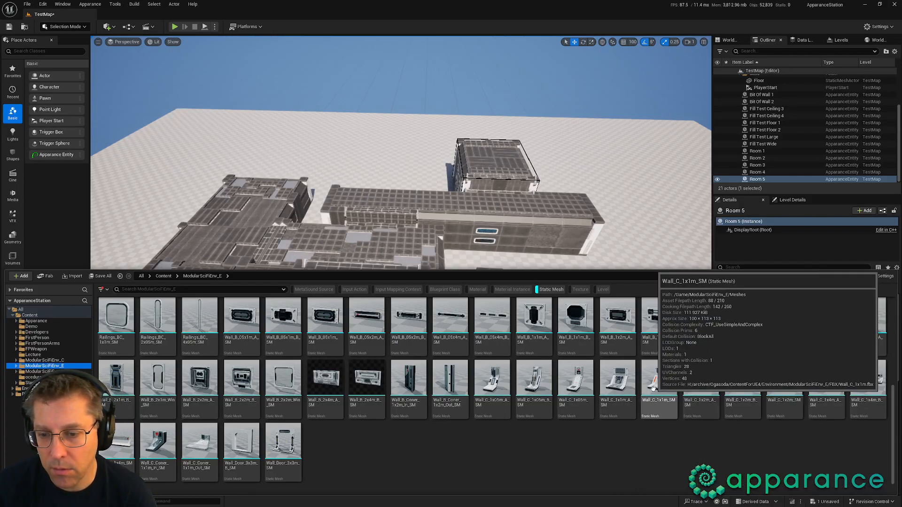
Step: Examine how the floor tiles and wall panels fit together in the corner of the tall room
right_drag(449, 225, 253, 223)
key(w)
key(w)
key(w)
right_drag(411, 254, 480, 308)
key(s)
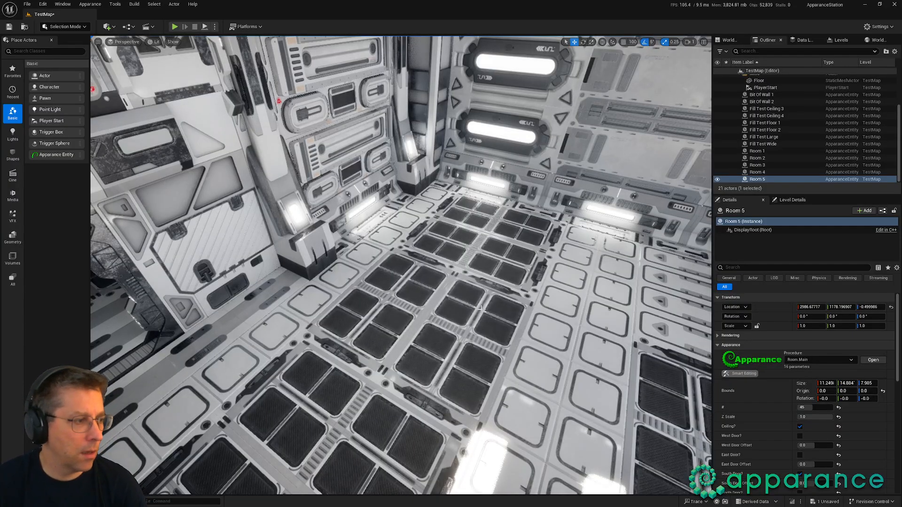
Step: Review the ModularSciFiEnv_E meshes again from the wall pieces back to the boxes, checking the details of Box_AG_SM
key(ctrl+space)
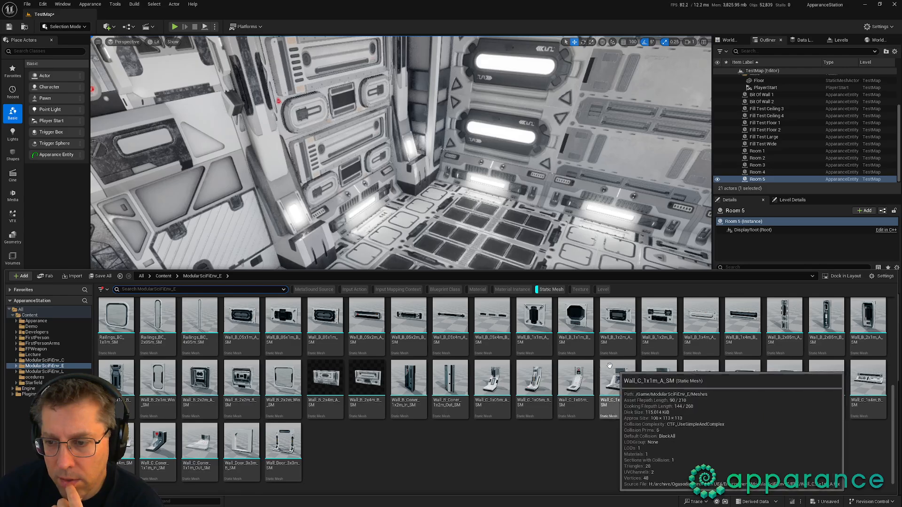
scroll(576, 369, up, 1)
scroll(576, 369, up, 3)
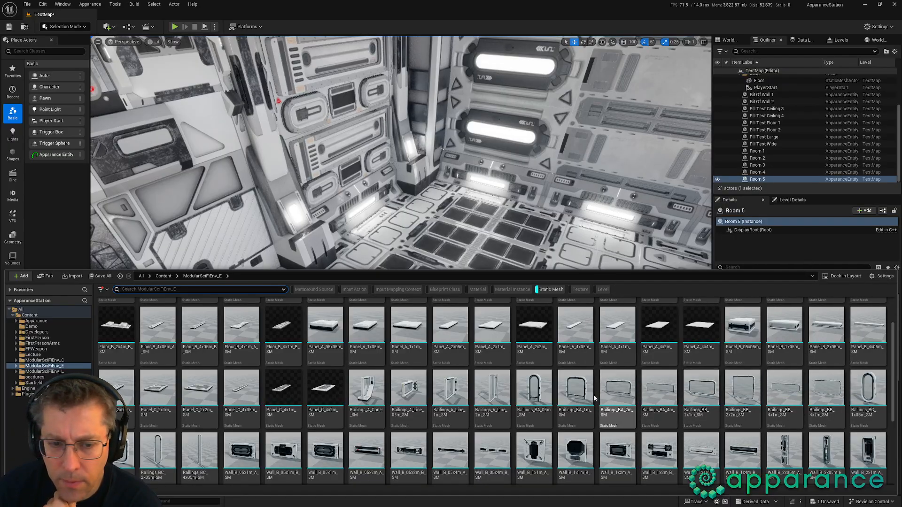
scroll(552, 387, up, 2)
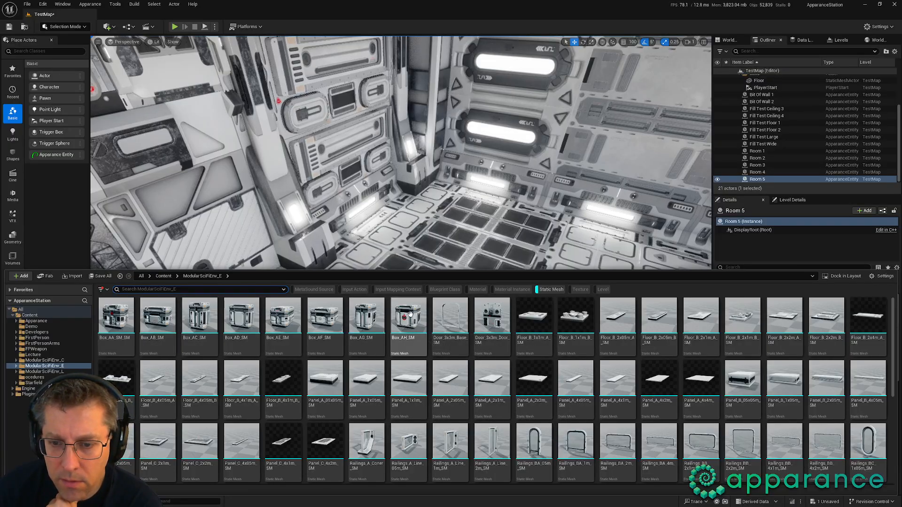
mouse_move(366, 316)
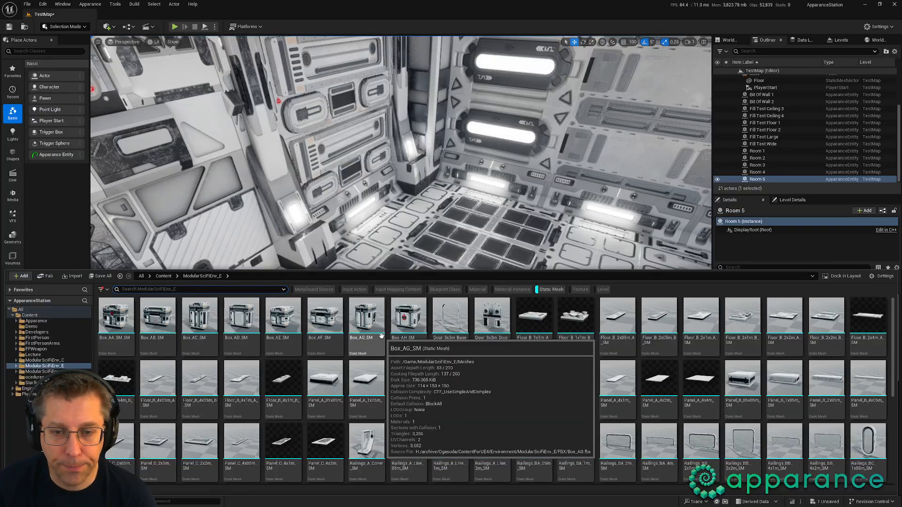
Step: Browse the ModularSciFiEnv_L static meshes, examining the ceiling, floor, pipe, roof, stair, support and wall pieces
click(58, 372)
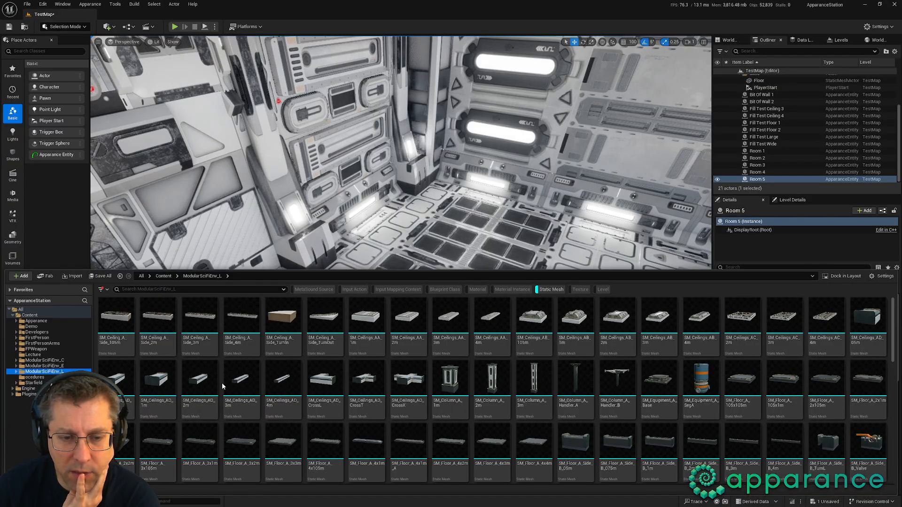
scroll(357, 367, down, 3)
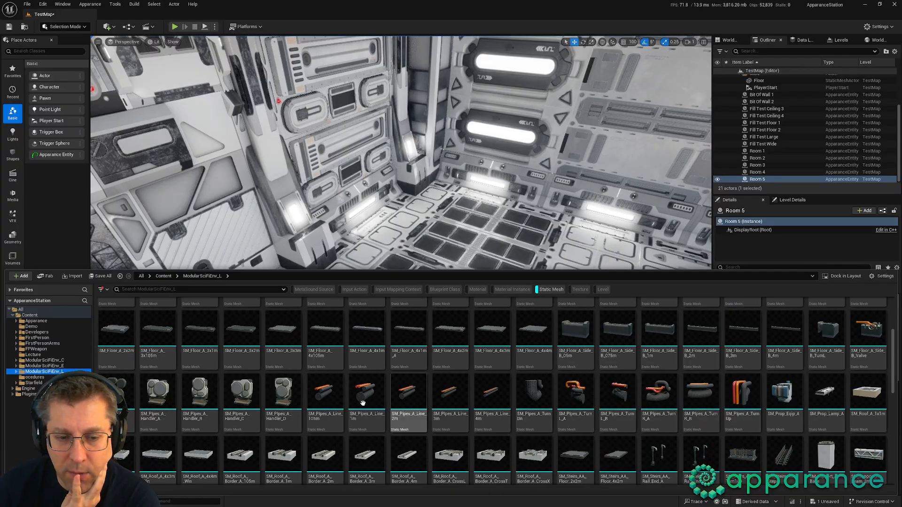
scroll(469, 371, down, 2)
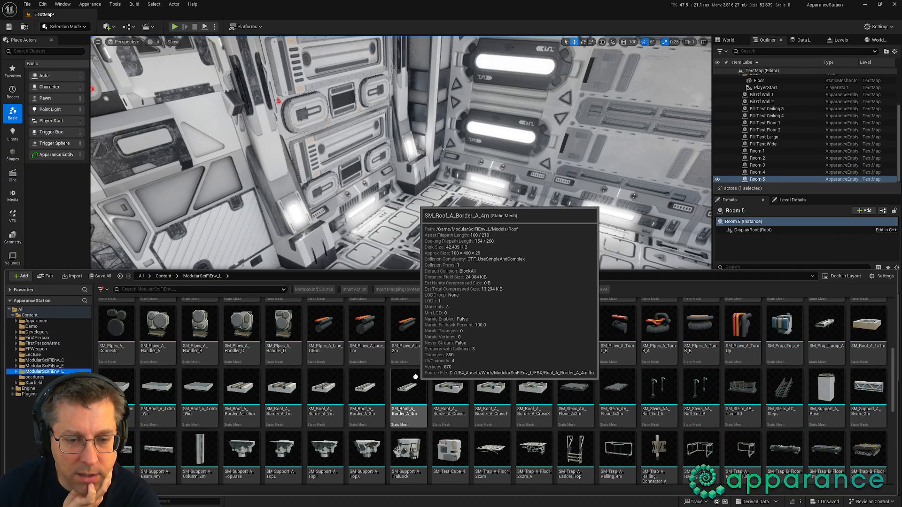
mouse_move(572, 338)
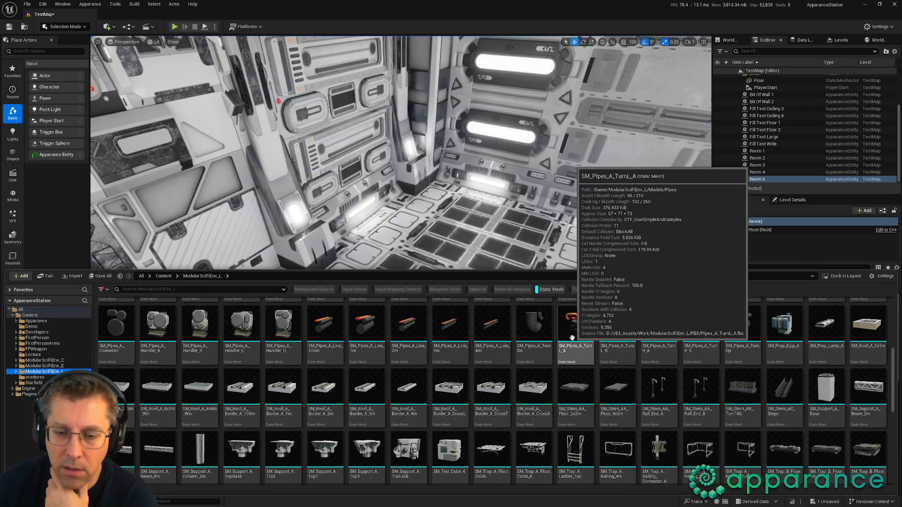
scroll(573, 337, down, 1)
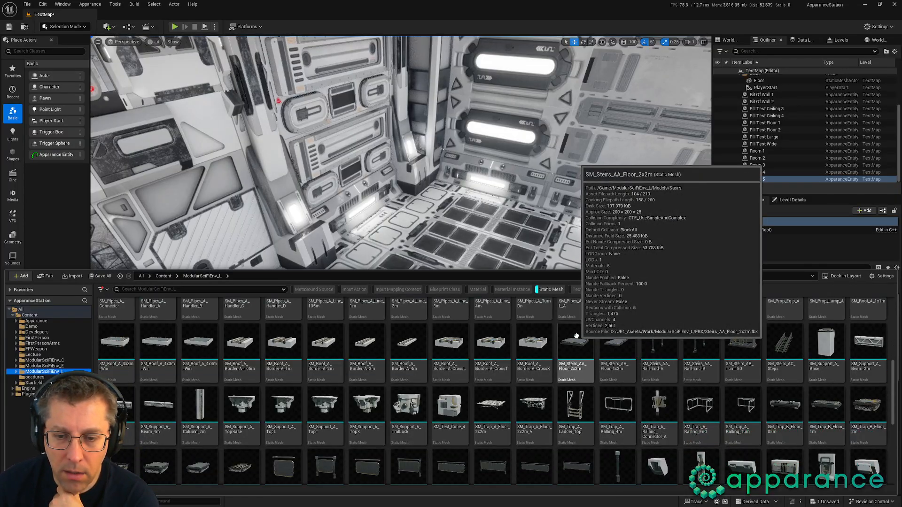
scroll(658, 336, down, 1)
mouse_move(780, 336)
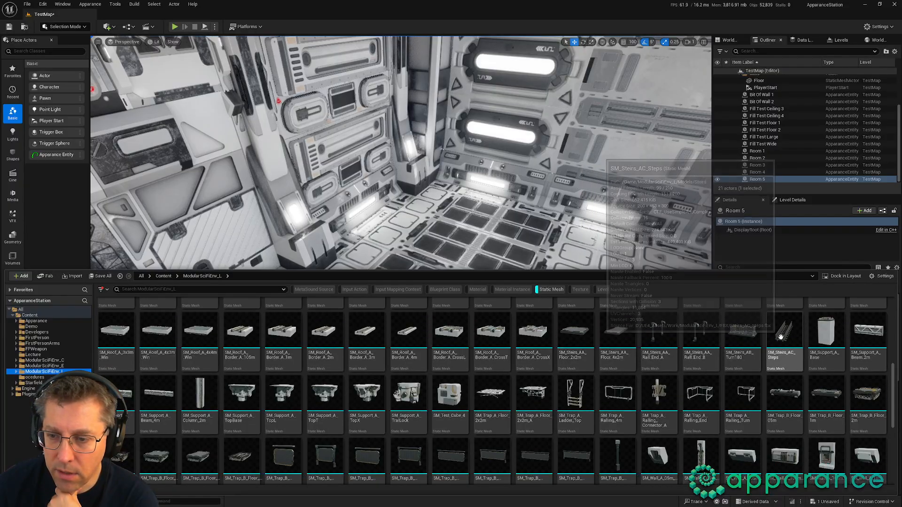
scroll(782, 338, down, 2)
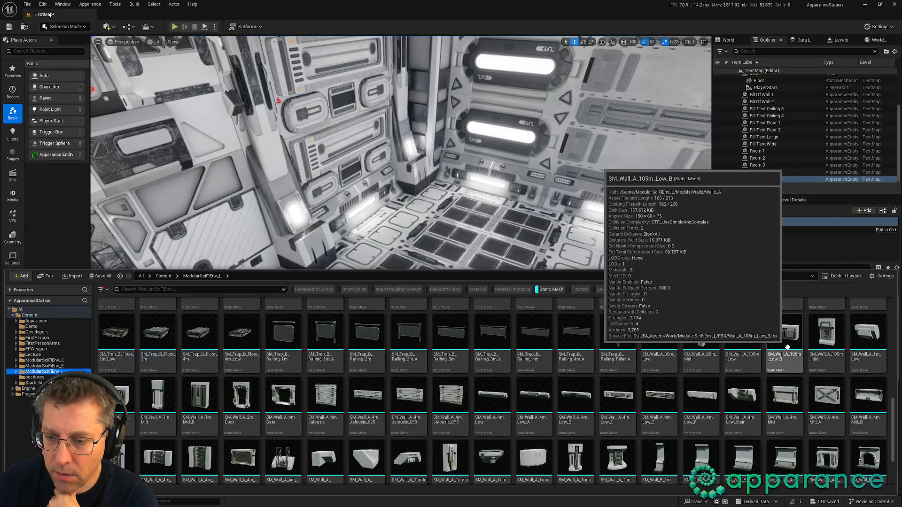
scroll(788, 347, down, 1)
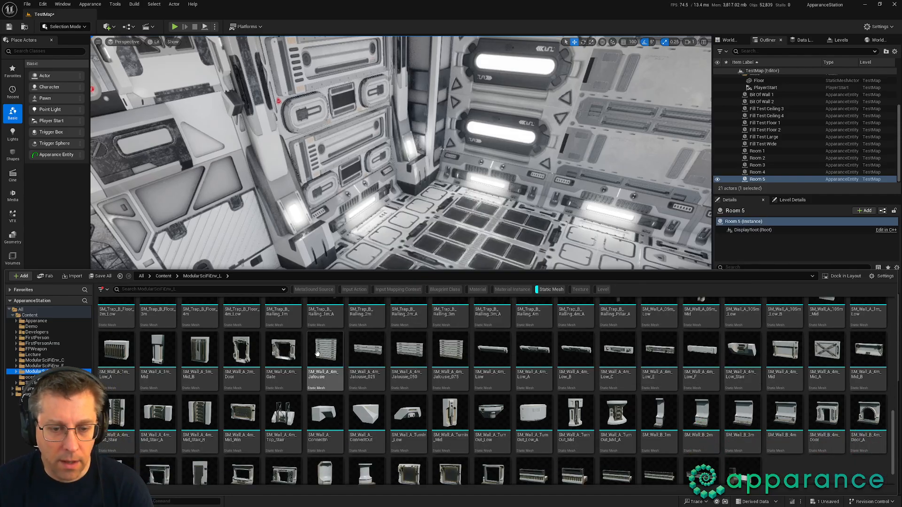
scroll(317, 353, down, 1)
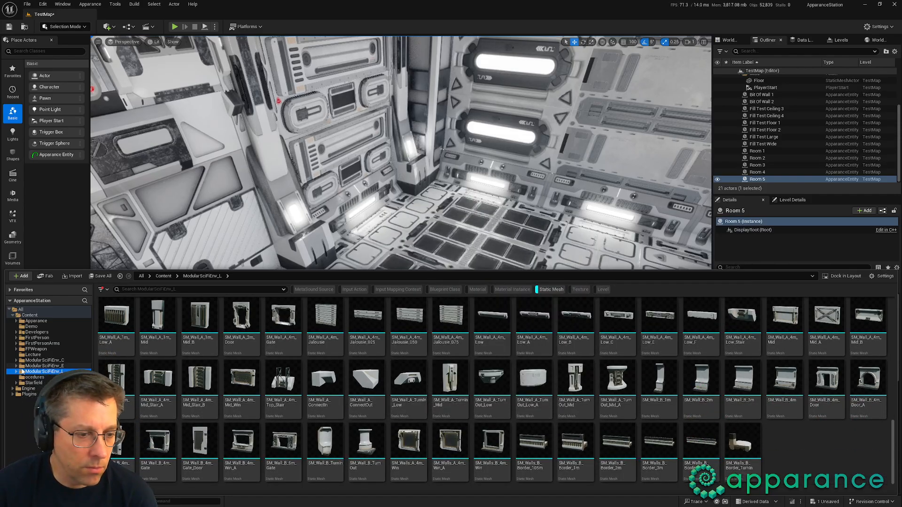
Step: Open the DemoParts level from the ModularSciFiEnv_E Maps folder without saving TestMap
click(34, 372)
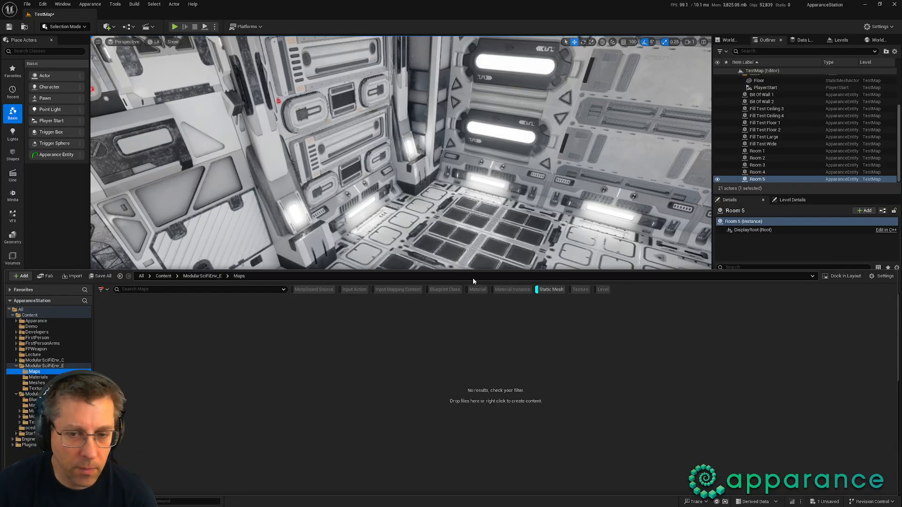
click(545, 291)
double_click(508, 342)
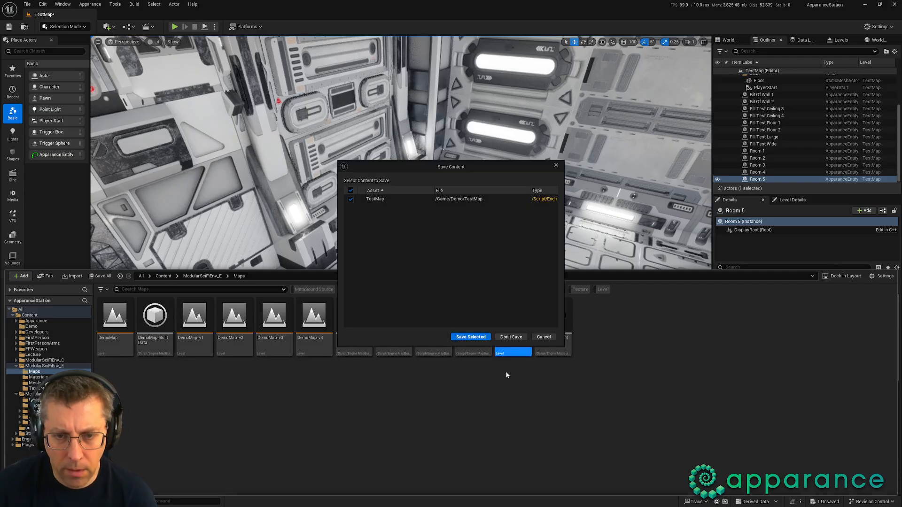
click(511, 337)
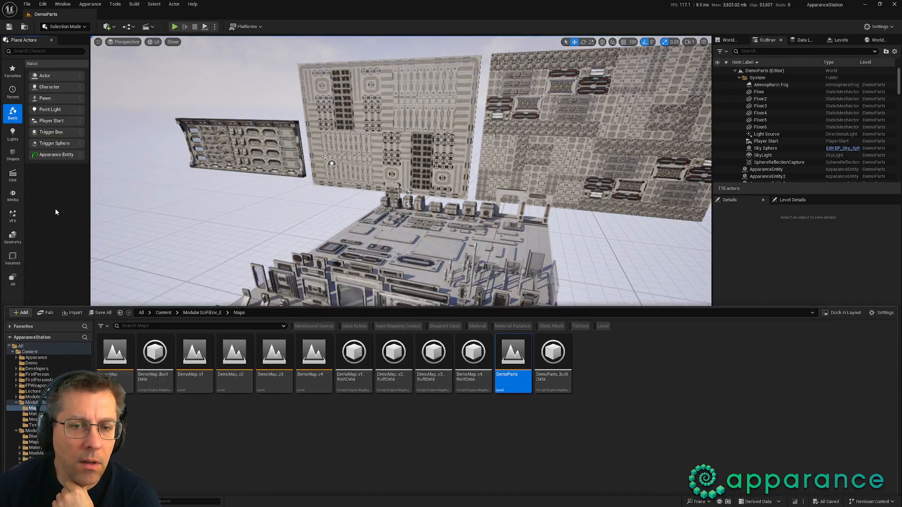
click(56, 210)
Step: Examine the DemoParts layout, including the boxes, floor panels, wall pieces and window frames
right_drag(369, 255, 247, 214)
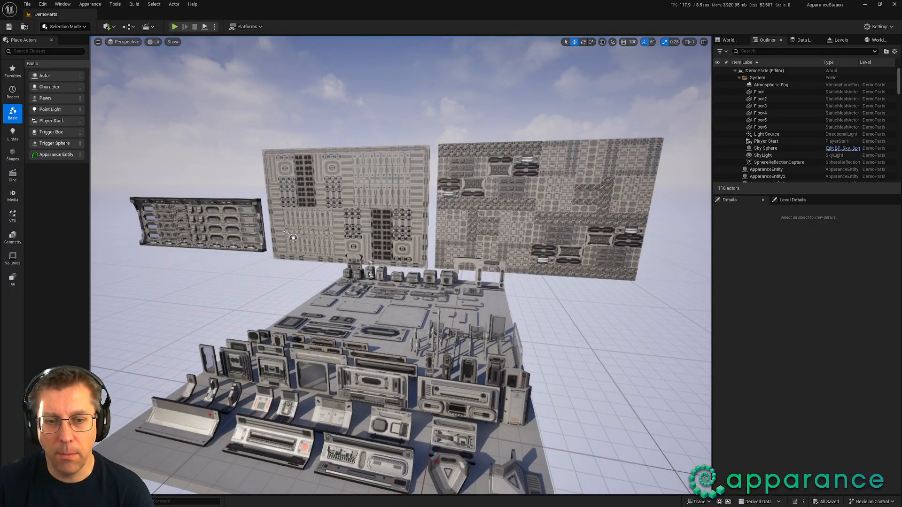
right_drag(441, 192, 512, 222)
key(w)
key(w)
key(w)
key(s)
key(w)
key(d)
key(w)
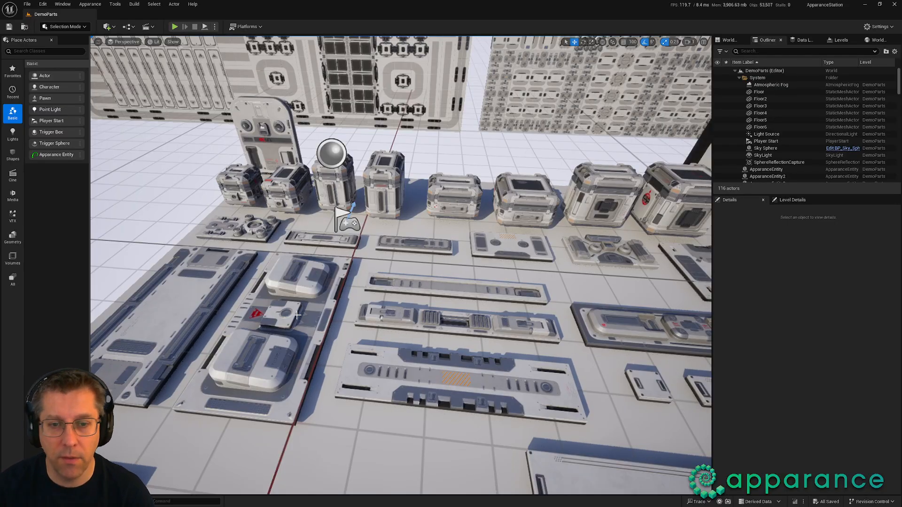
right_drag(384, 316, 418, 338)
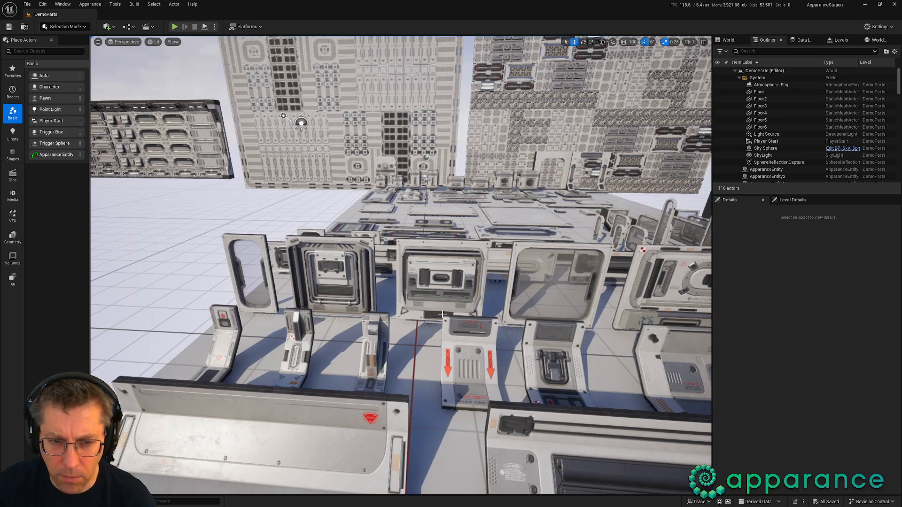
right_drag(442, 314, 416, 325)
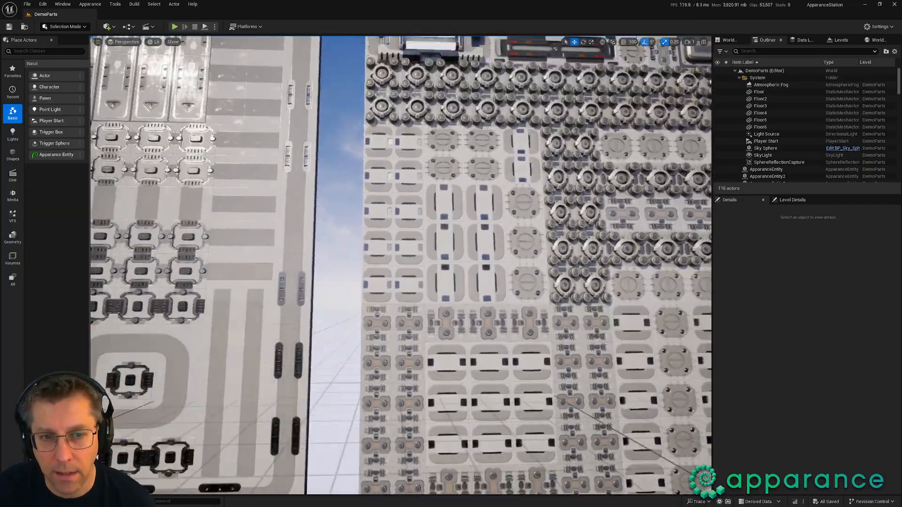
Step: Examine the front of the generated wall with striped panels and dark grid tiles in DemoParts
right_drag(401, 265, 334, 264)
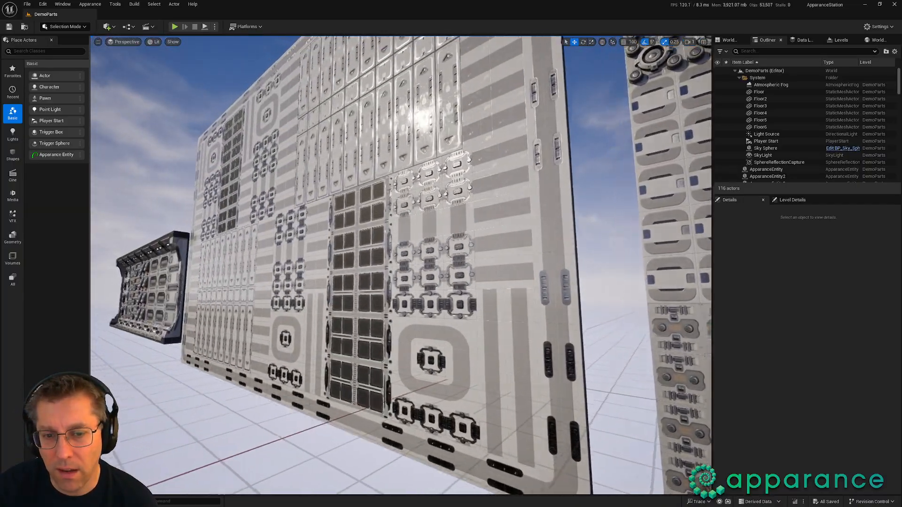
key(a)
right_drag(401, 265, 455, 265)
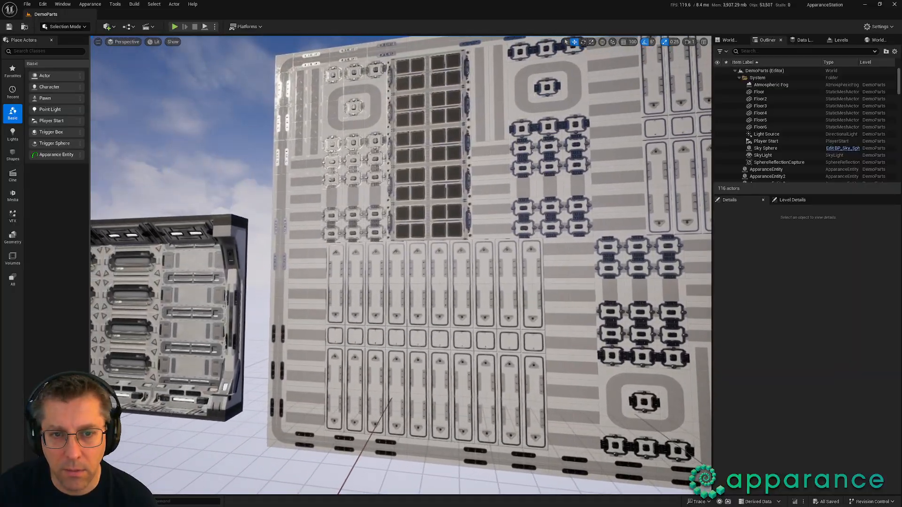
right_drag(401, 265, 464, 267)
right_drag(401, 265, 438, 235)
Step: Inspect the back of the generated panel walls and compare it with the densely detailed front
key(w)
key(a)
key(a)
key(a)
key(w)
key(w)
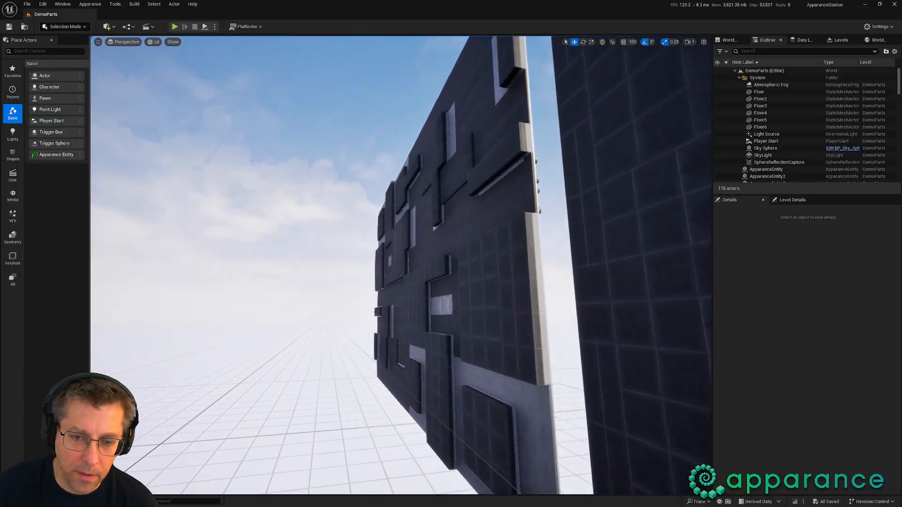
key(d)
right_drag(401, 265, 283, 288)
key(s)
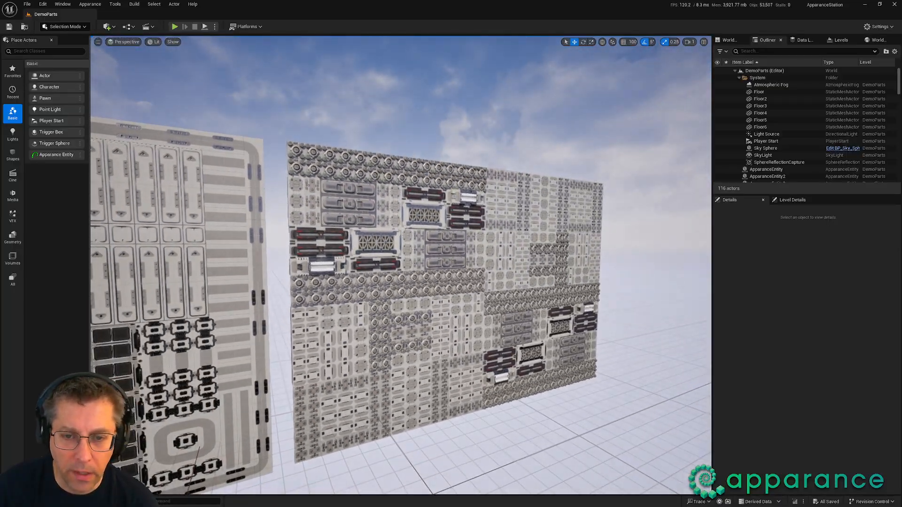
Step: Check the dense panel wall's layered pieces from behind and along its front, then survey the parts floor
key(w)
key(a)
key(a)
right_drag(401, 265, 493, 263)
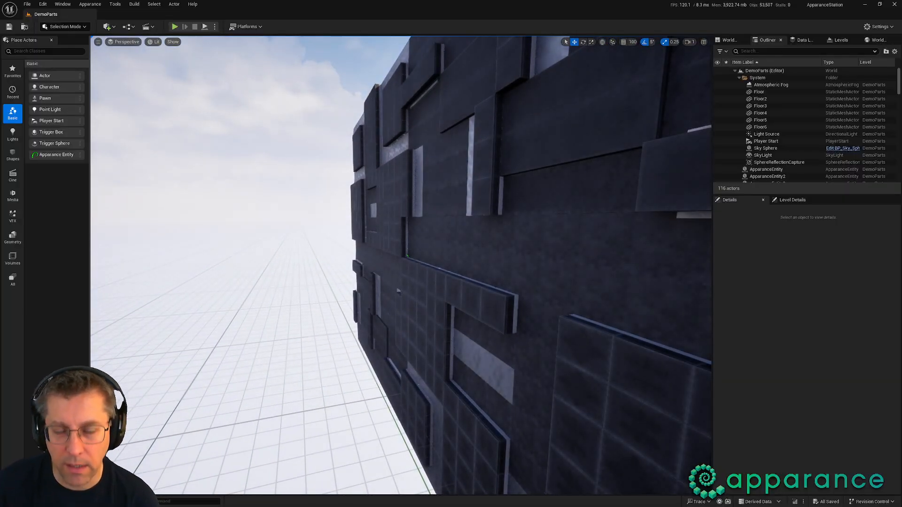
key(d)
key(d)
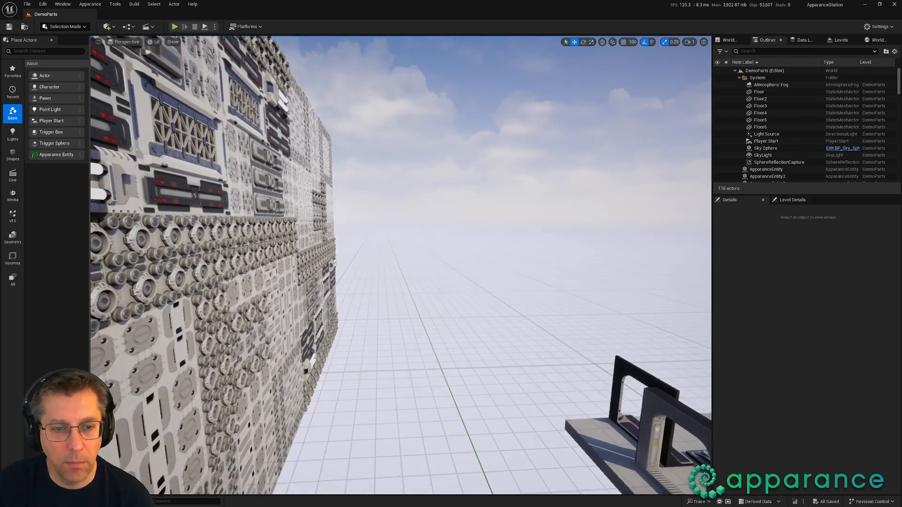
key(a)
key(d)
key(d)
right_drag(401, 265, 352, 329)
key(s)
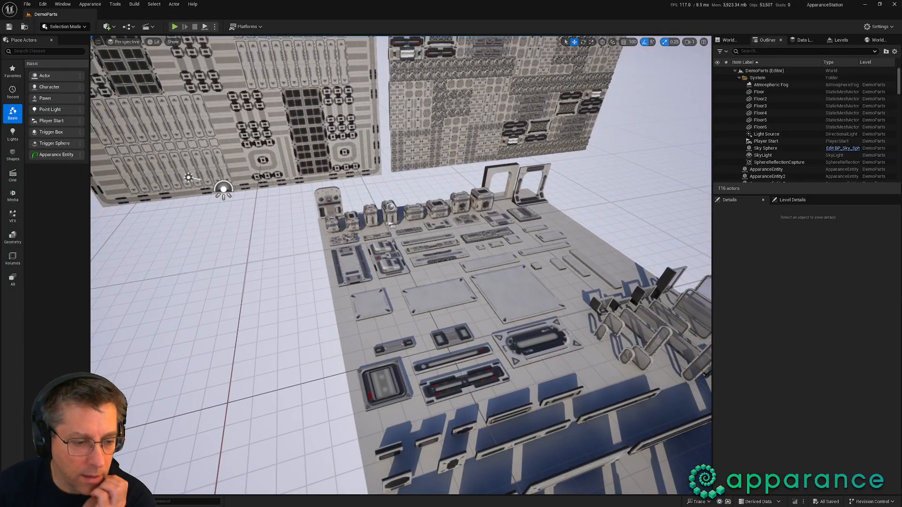
Step: Open the Preview level from the ModularSciFiEnv_L Maps folder
key(ctrl+space)
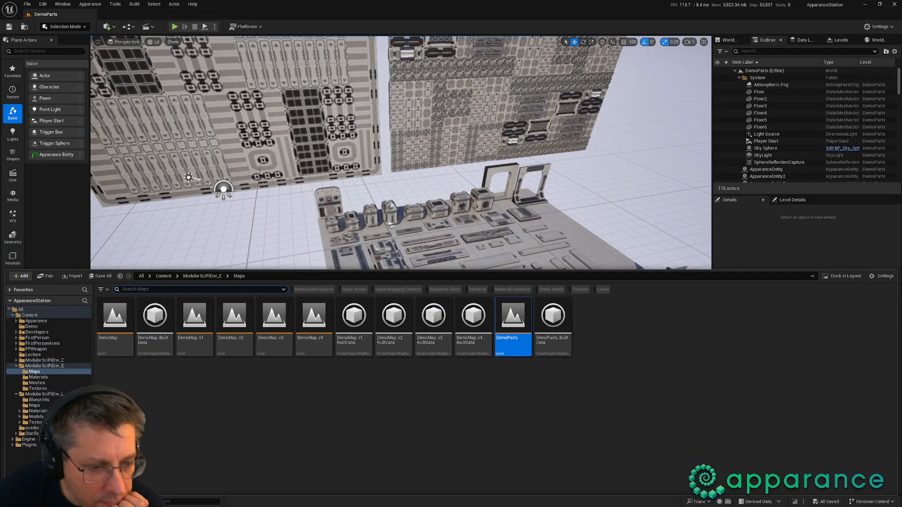
click(36, 406)
click(191, 319)
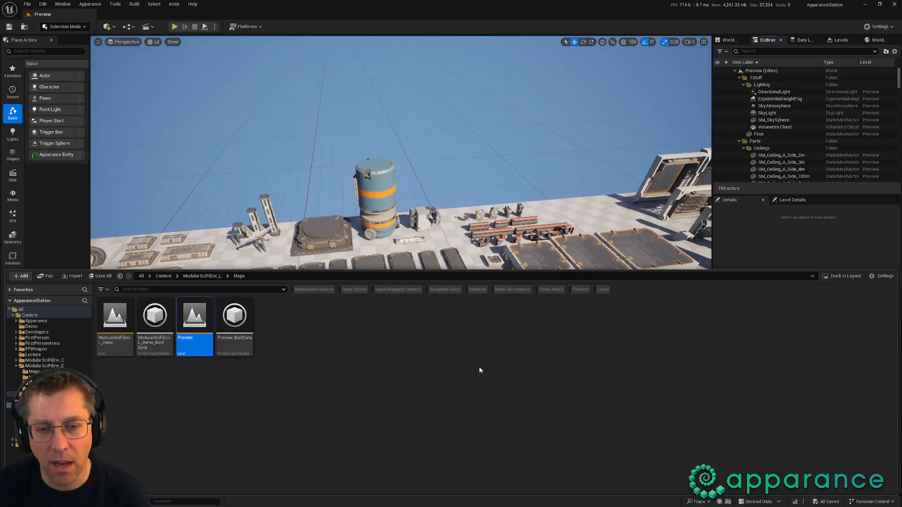
Step: Examine the doorways, arches, low walls and window wall pieces laid out in the Preview level
right_drag(437, 226, 529, 208)
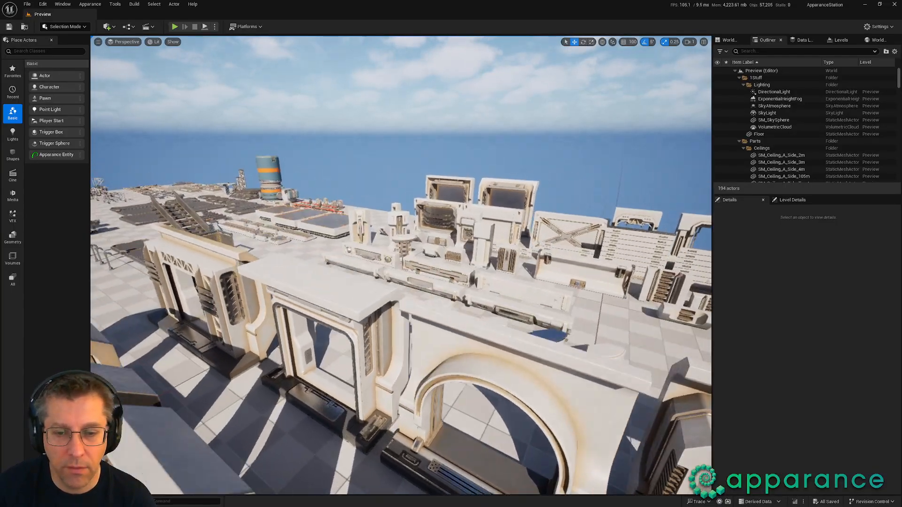
right_drag(529, 209, 514, 223)
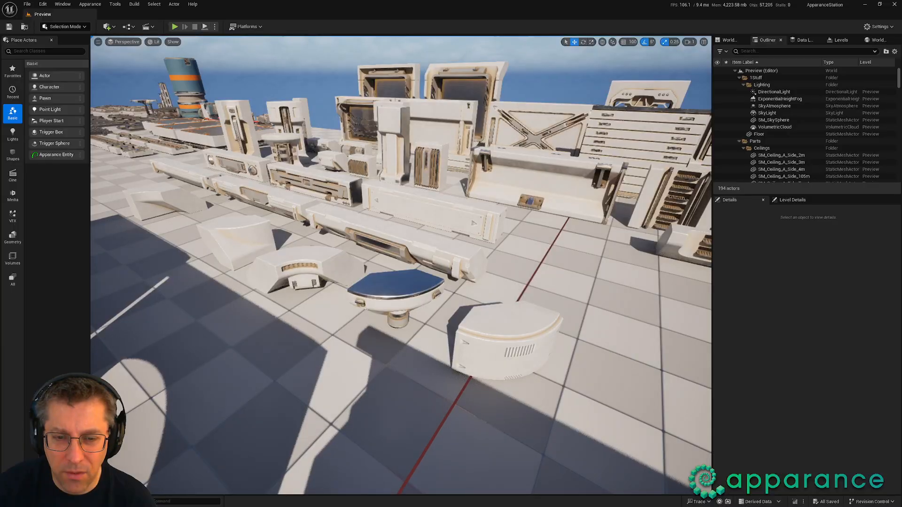
right_drag(401, 265, 478, 230)
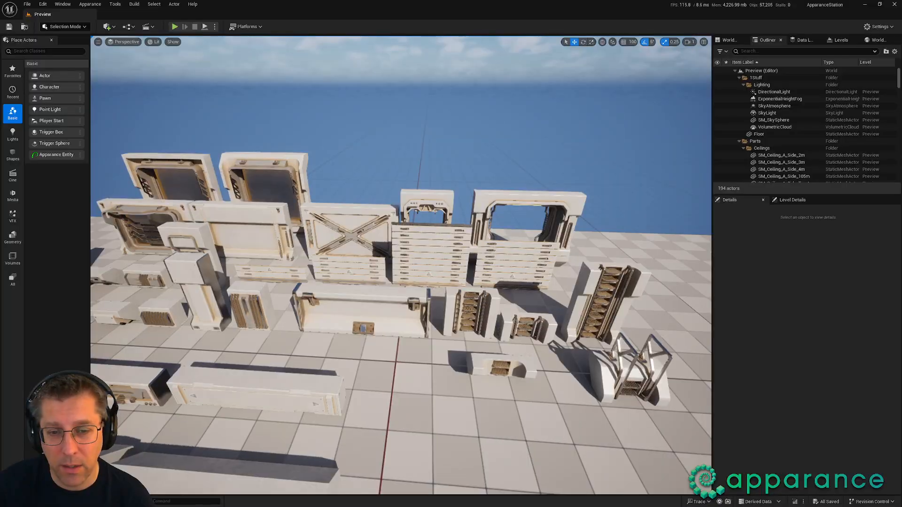
right_drag(401, 265, 305, 245)
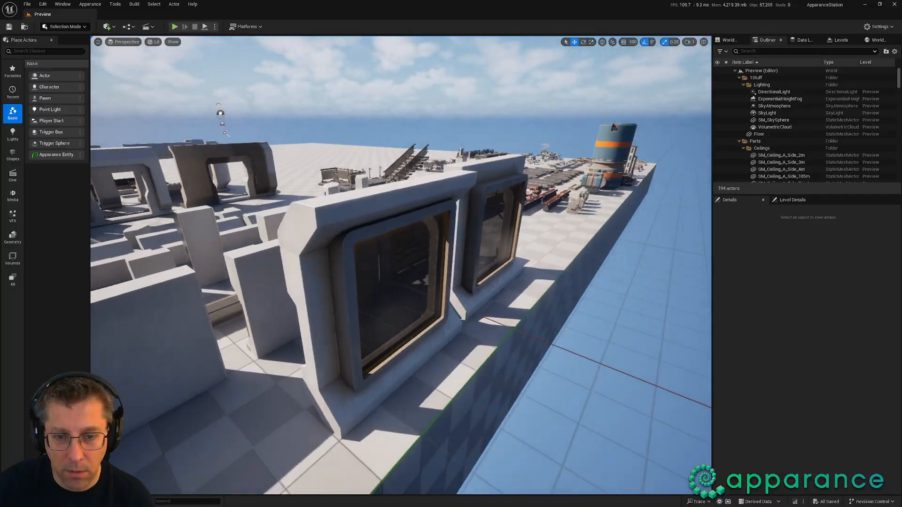
Step: Examine the window walls from behind and the straight and curved pipe pieces in the Preview level
key(w)
right_drag(400, 265, 505, 249)
key(w)
key(w)
right_drag(401, 266, 557, 249)
key(w)
key(a)
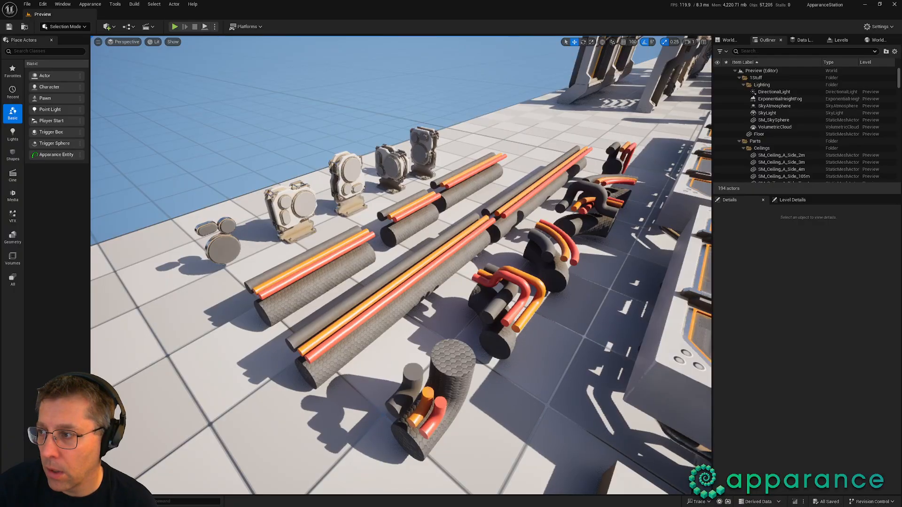
Step: Examine the braced frames and grilles, then survey the whole Preview parts layout
mouse_move(401, 266)
right_down()
mouse_move(498, 234)
mouse_move(570, 240)
mouse_move(658, 282)
mouse_move(596, 275)
mouse_move(685, 249)
mouse_move(582, 256)
mouse_move(690, 256)
mouse_move(592, 286)
mouse_move(423, 310)
mouse_move(453, 294)
mouse_move(587, 272)
mouse_move(592, 338)
mouse_move(545, 263)
mouse_move(493, 261)
mouse_move(423, 282)
mouse_move(270, 273)
mouse_move(188, 291)
mouse_move(112, 248)
mouse_move(267, 277)
mouse_move(248, 230)
mouse_move(230, 223)
mouse_move(228, 232)
mouse_move(249, 240)
mouse_move(291, 235)
mouse_move(242, 234)
mouse_move(237, 277)
mouse_move(216, 275)
mouse_move(216, 242)
mouse_move(277, 256)
mouse_move(281, 234)
mouse_move(277, 245)
mouse_move(232, 254)
right_up()
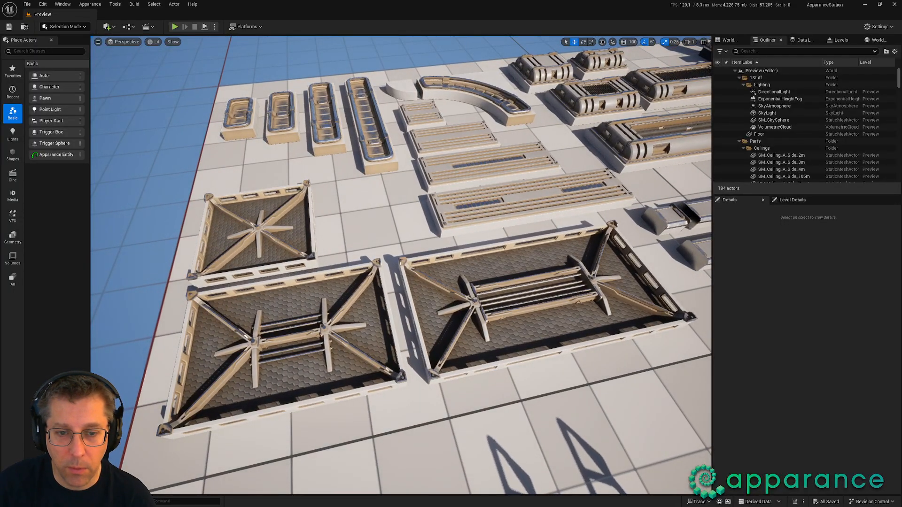
right_drag(232, 254, 301, 244)
mouse_move(443, 268)
right_down()
mouse_move(522, 275)
mouse_move(443, 268)
right_up()
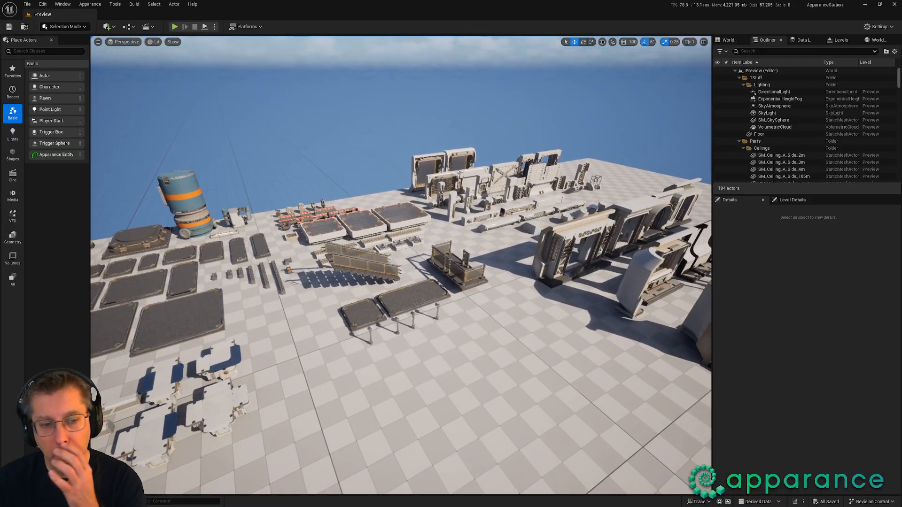
Step: Reopen the DemoParts level from the ModularSciFiEnv_E Maps folder
key(ctrl+space)
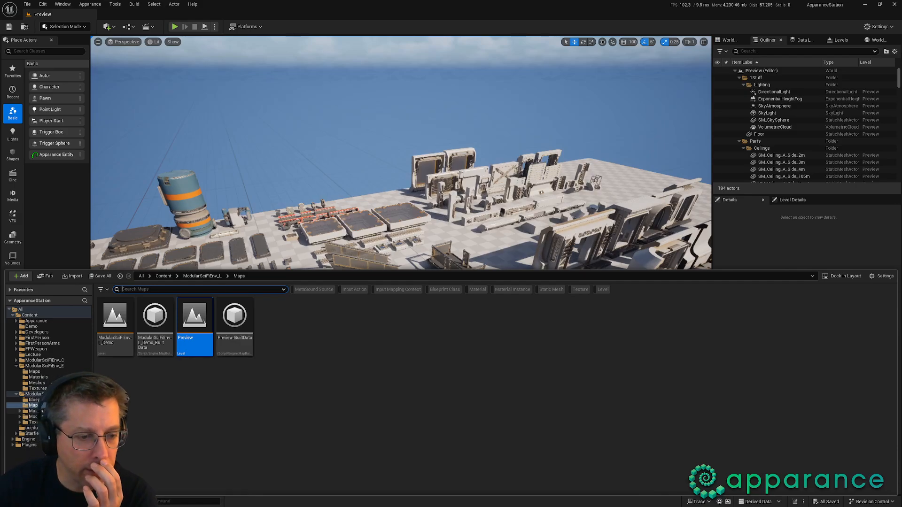
click(42, 371)
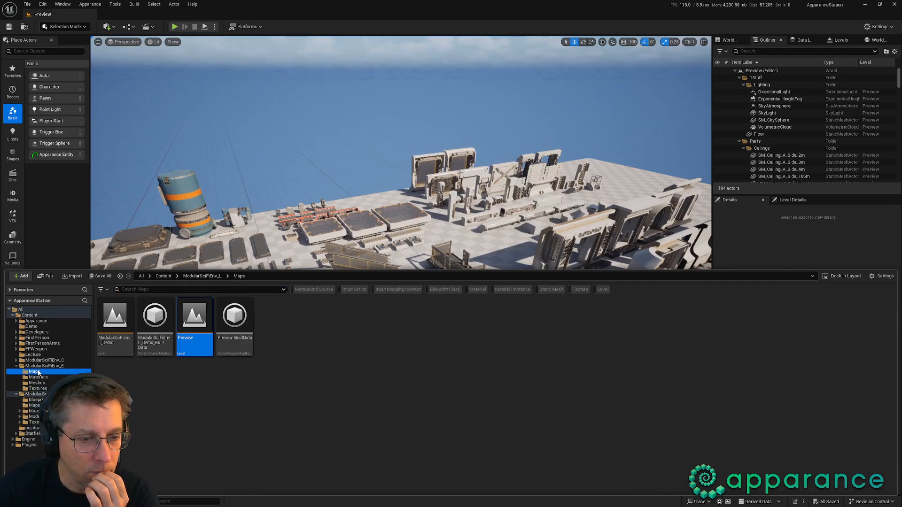
click(509, 321)
double_click(509, 321)
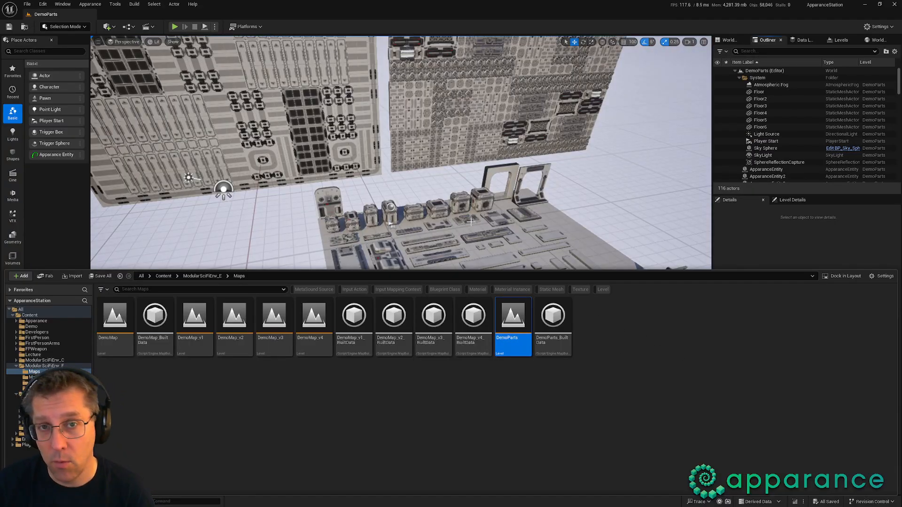
Step: Examine the row of boxes in DemoParts up close and select Box_AA
mouse_move(470, 221)
right_down()
mouse_move(498, 202)
mouse_move(475, 224)
mouse_move(498, 227)
mouse_move(454, 224)
right_up()
key(w)
key(a)
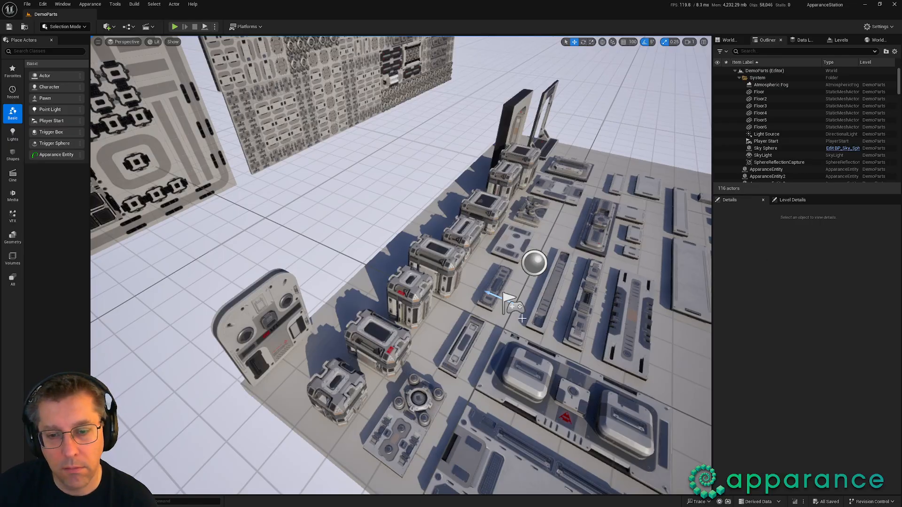
key(d)
right_drag(522, 319, 557, 335)
key(a)
key(w)
click(413, 313)
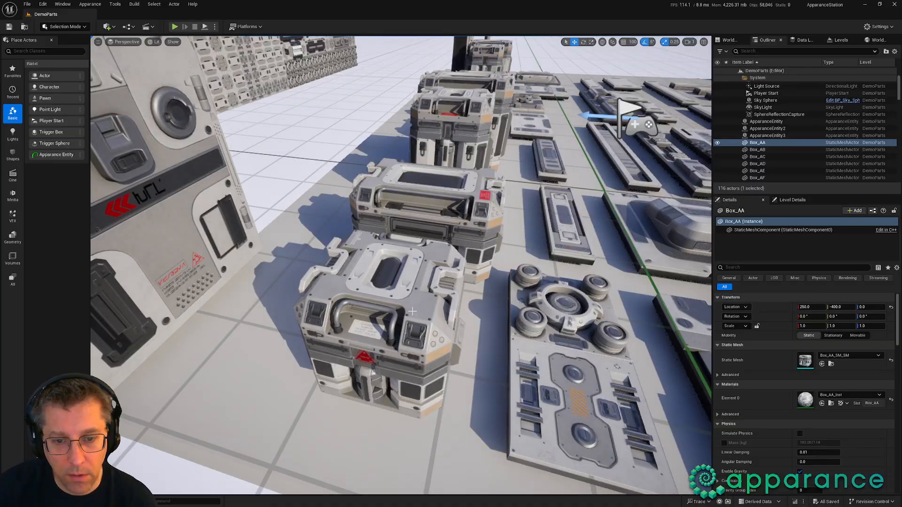
Step: Inspect Box_AA from several sides, briefly hiding the editor icons with game view
key(w)
right_drag(583, 324, 583, 339)
key(d)
key(s)
key(g)
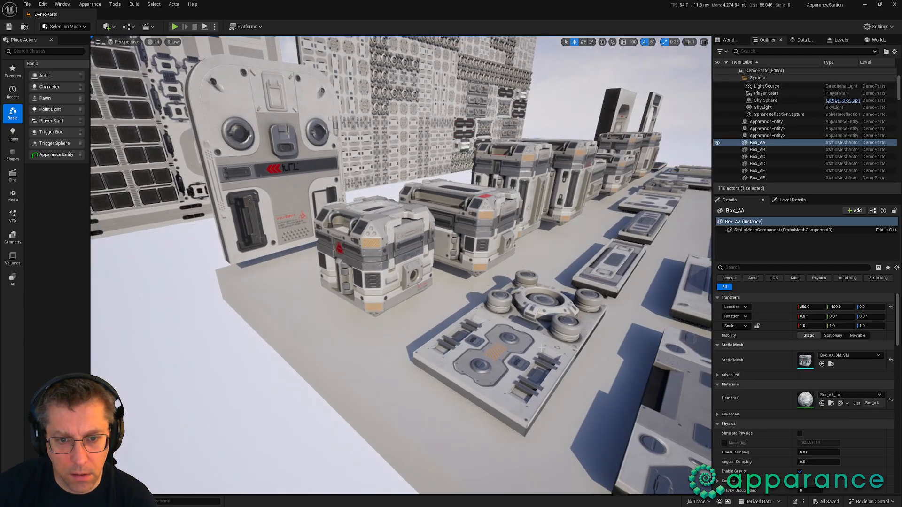
key(g)
right_drag(521, 338, 566, 341)
key(a)
key(s)
key(a)
mouse_move(416, 316)
right_down()
mouse_move(407, 314)
mouse_move(418, 307)
mouse_move(268, 319)
mouse_move(417, 319)
right_up()
key(d)
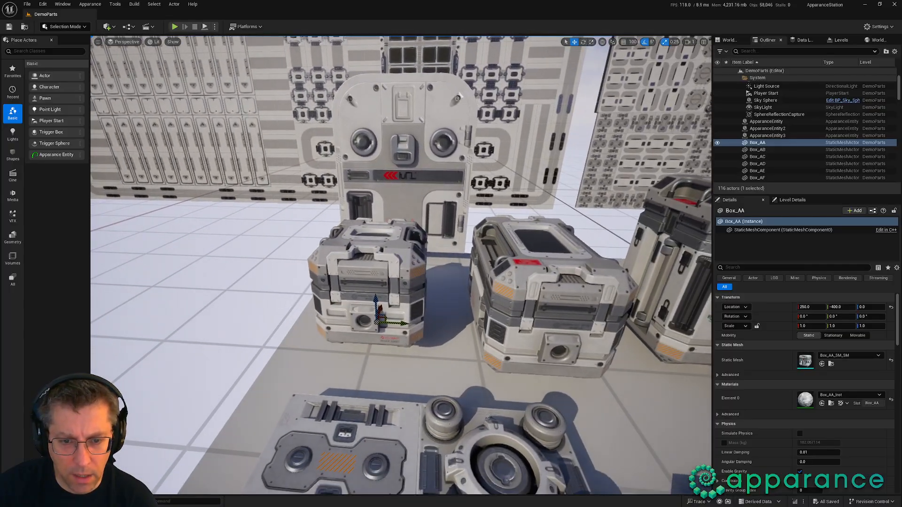
Step: Inspect the Box_AA_SM_SM mesh in the static mesh editor and check its asset details in the Meshes folder
double_click(386, 283)
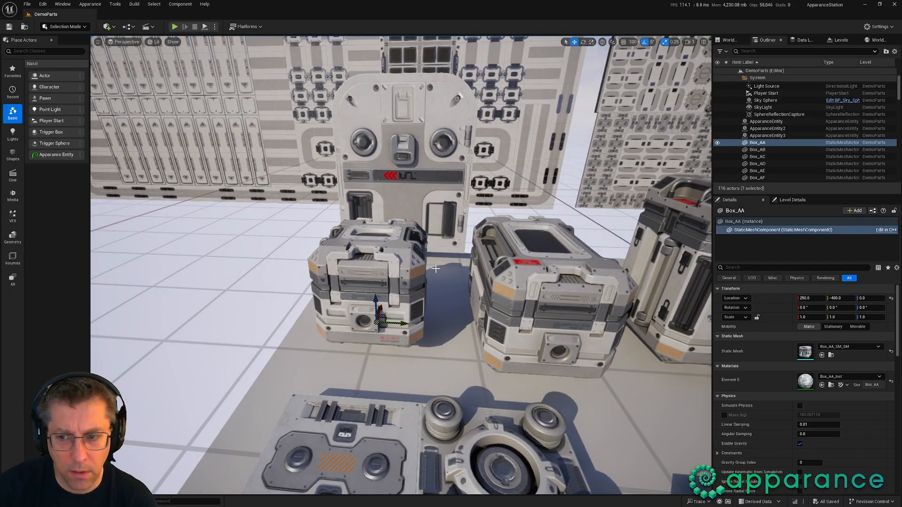
click(833, 355)
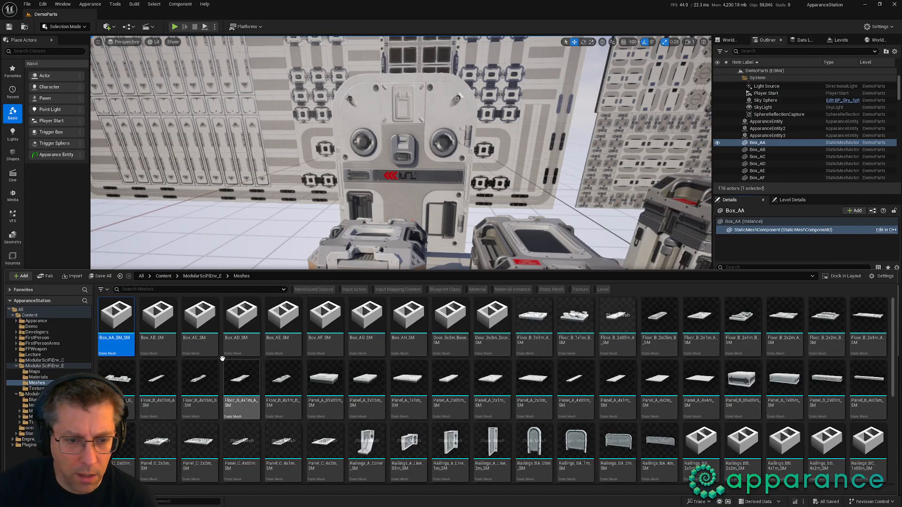
click(444, 204)
drag(901, 37, 365, 99)
drag(308, 233, 371, 263)
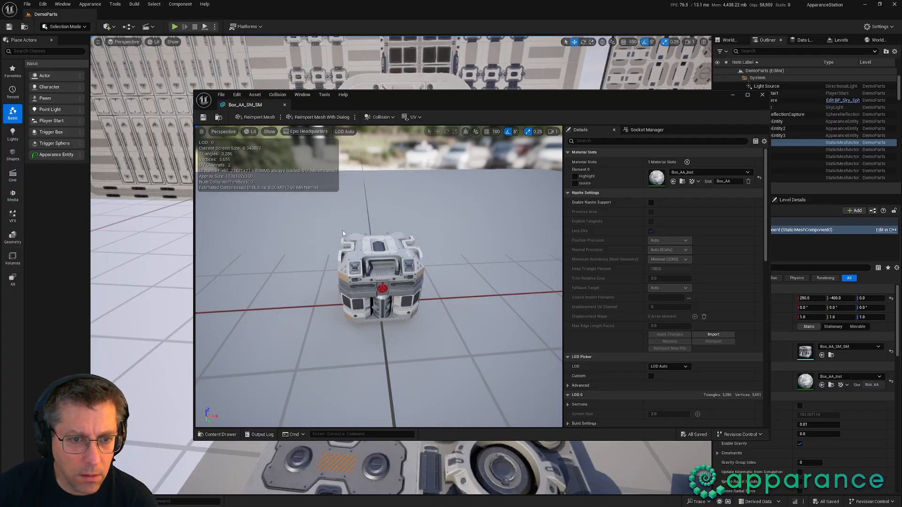
drag(379, 235, 325, 240)
click(732, 95)
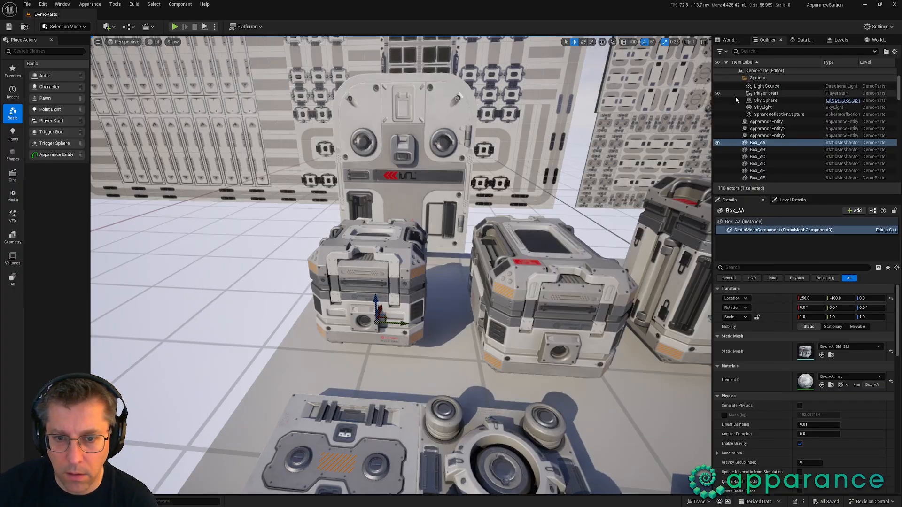
click(26, 502)
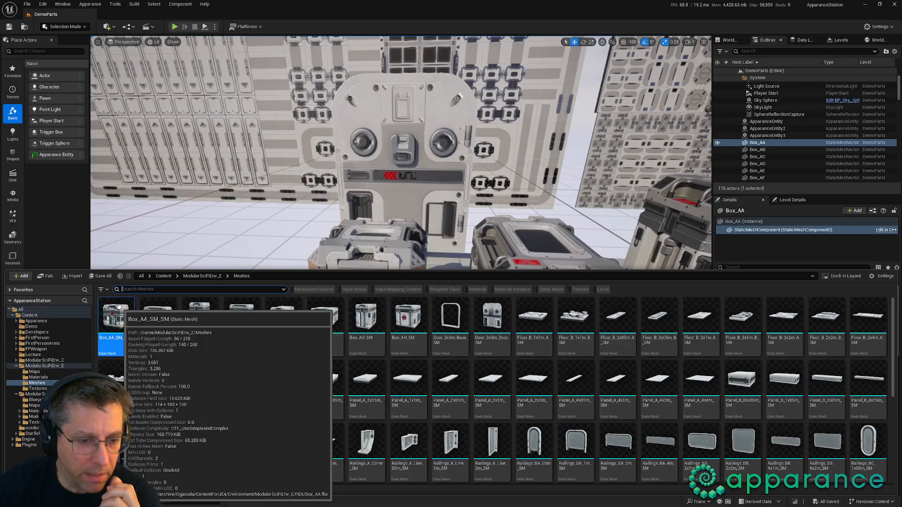
Step: Select Box_AC in the row of boxes and locate its mesh in the Meshes folder to check the asset details
right_drag(477, 229, 521, 260)
click(477, 228)
right_drag(478, 229, 420, 184)
scroll(477, 229, down, 1)
key(d)
key(s)
key(a)
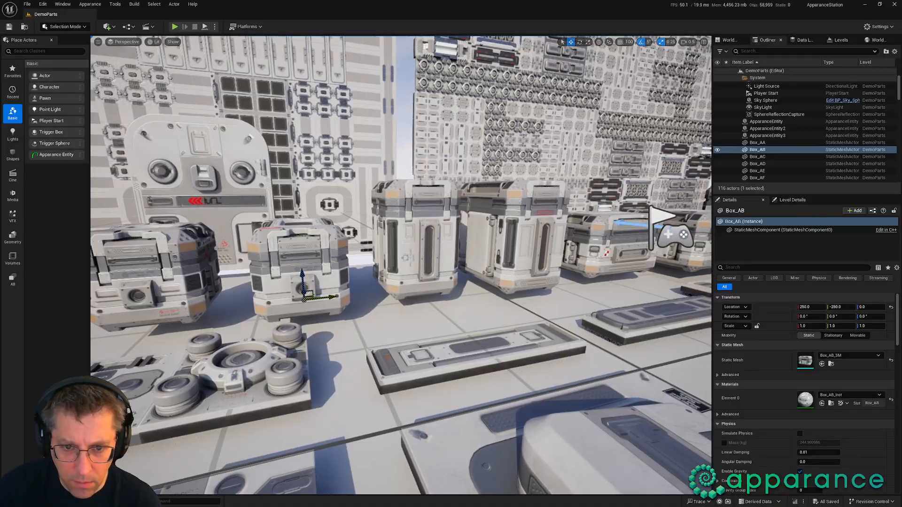
click(416, 247)
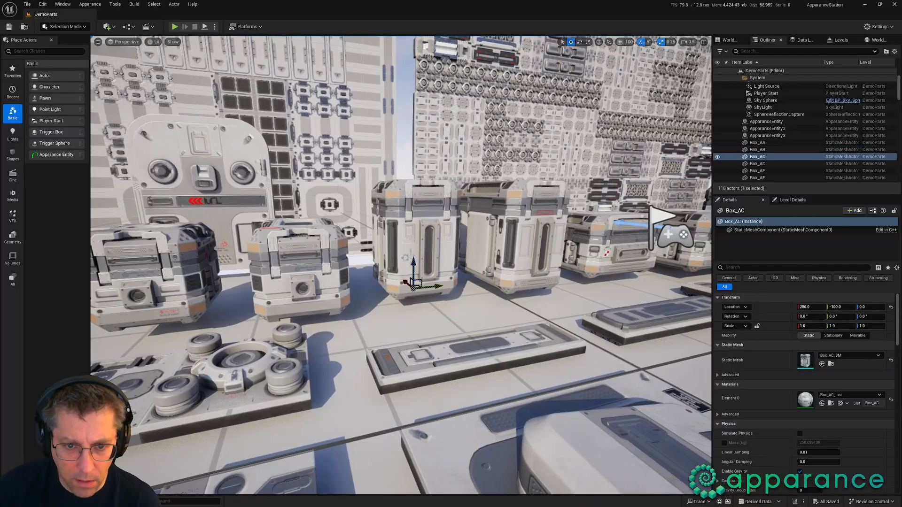
click(831, 364)
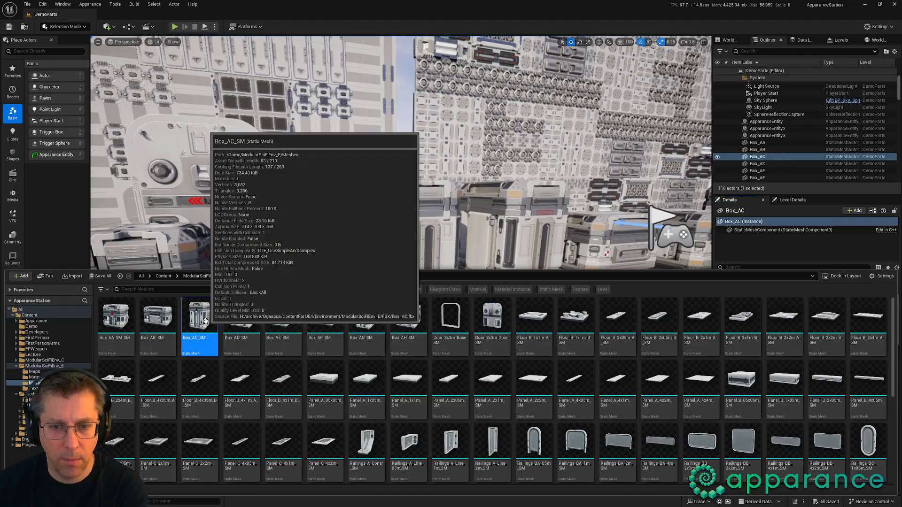
Step: Select Box_AB, locate its mesh in the Meshes folder and check the asset details
click(300, 259)
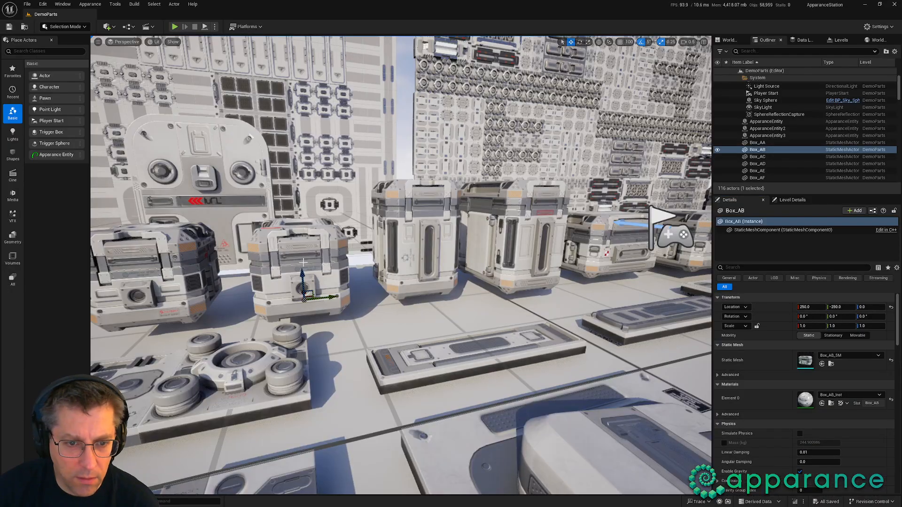
click(830, 363)
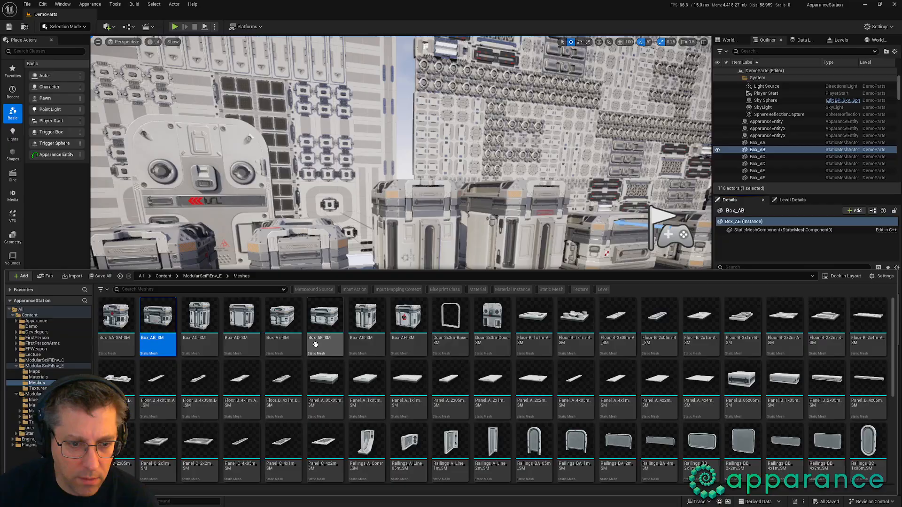
mouse_move(145, 319)
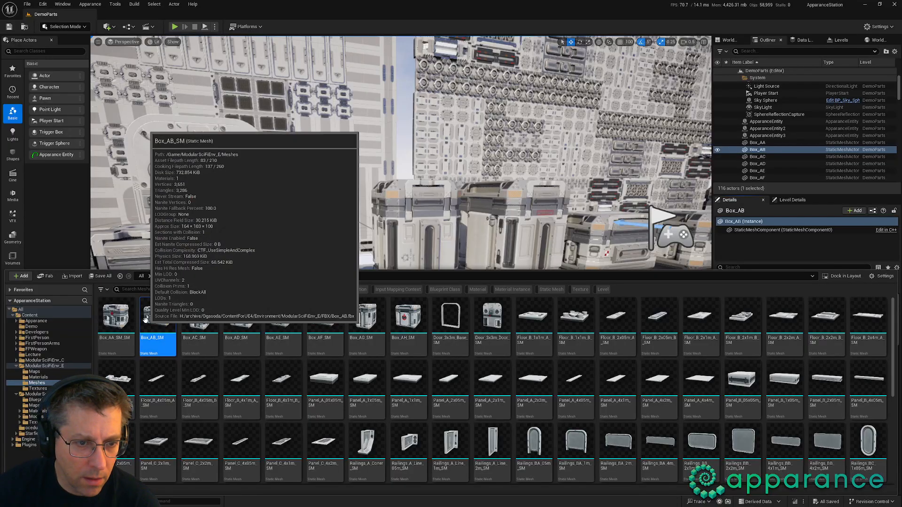
Step: Follow the row of boxes to Box_AH, select it and locate its mesh in the Meshes folder to check the asset details
right_drag(291, 202, 272, 207)
key(s)
key(d)
key(d)
key(e)
key(d)
key(q)
key(d)
key(d)
click(489, 260)
click(830, 364)
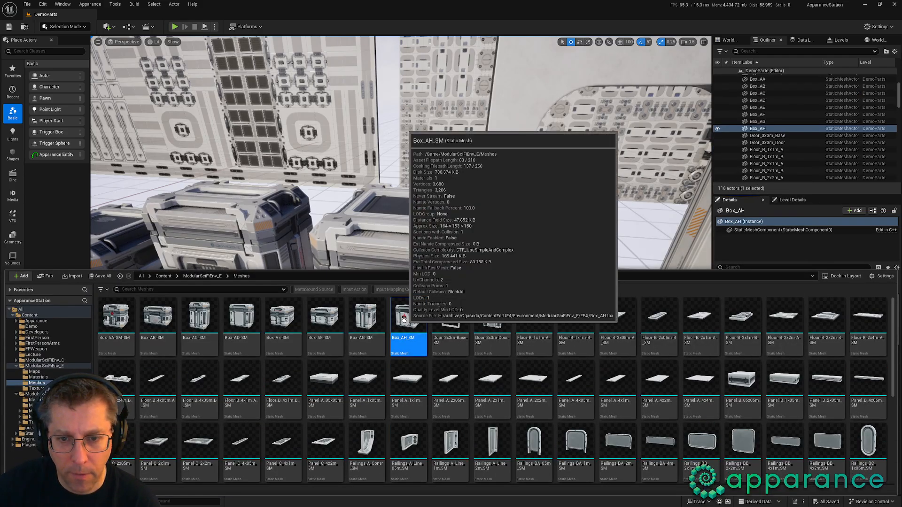
Step: Examine the whole row of boxes and the neighbouring floor parts from above and from the front
key(s)
right_drag(402, 220, 479, 270)
key(a)
key(a)
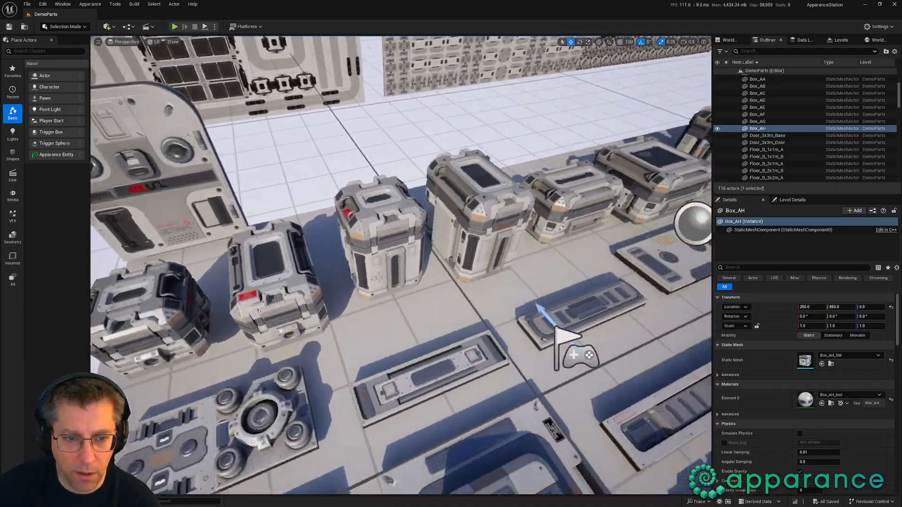
right_drag(556, 327, 377, 309)
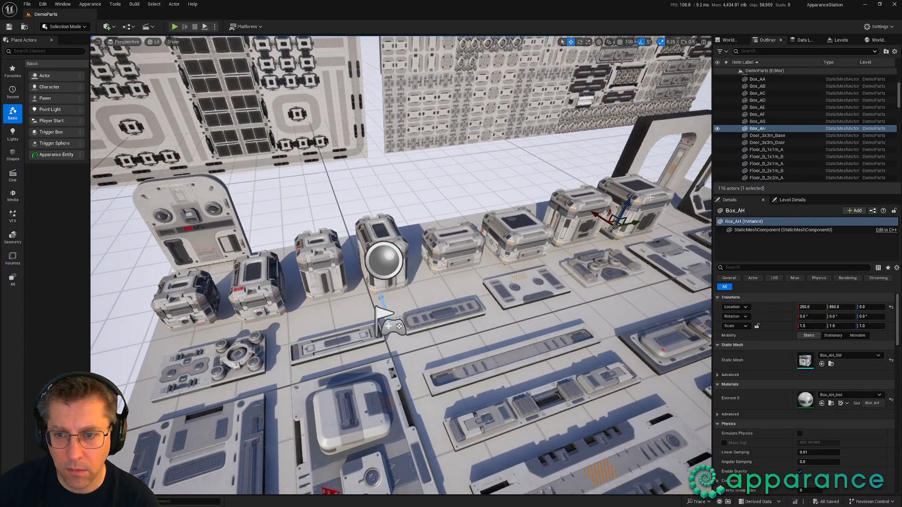
key(d)
right_drag(651, 198, 542, 170)
key(s)
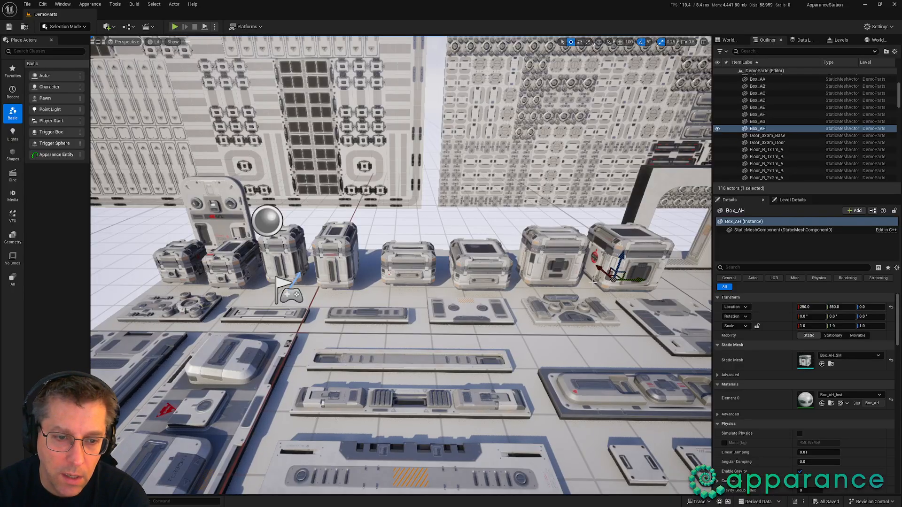
Step: Select Box_AB and Box_AE together and turn on the Selection show flag so selected meshes are outlined
click(226, 254)
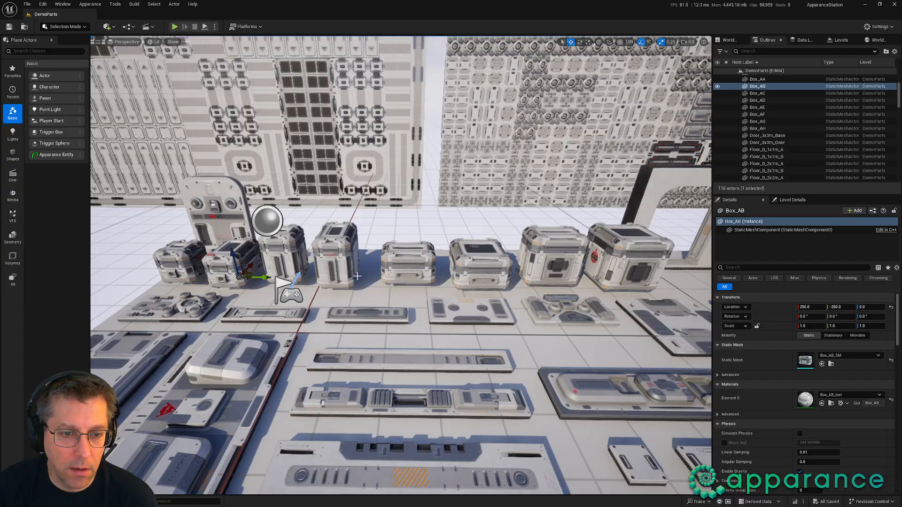
ctrl+click(409, 261)
click(173, 41)
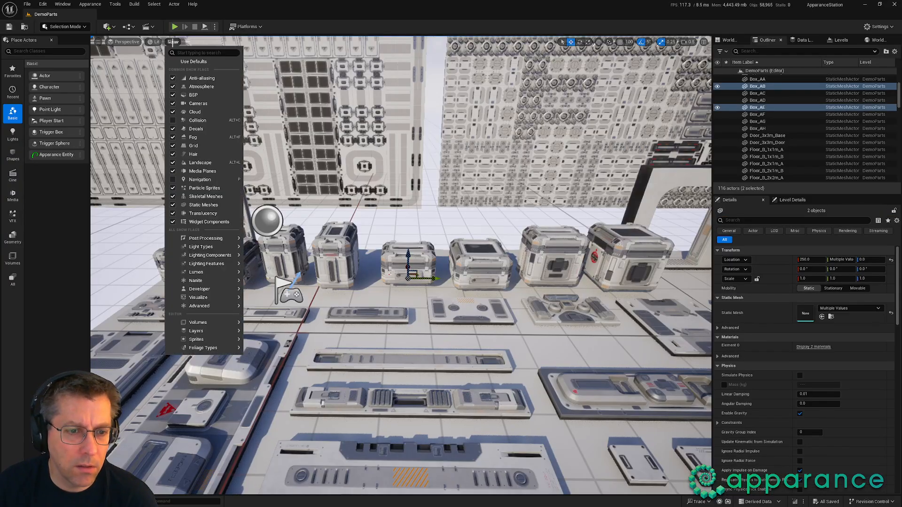
mouse_move(216, 291)
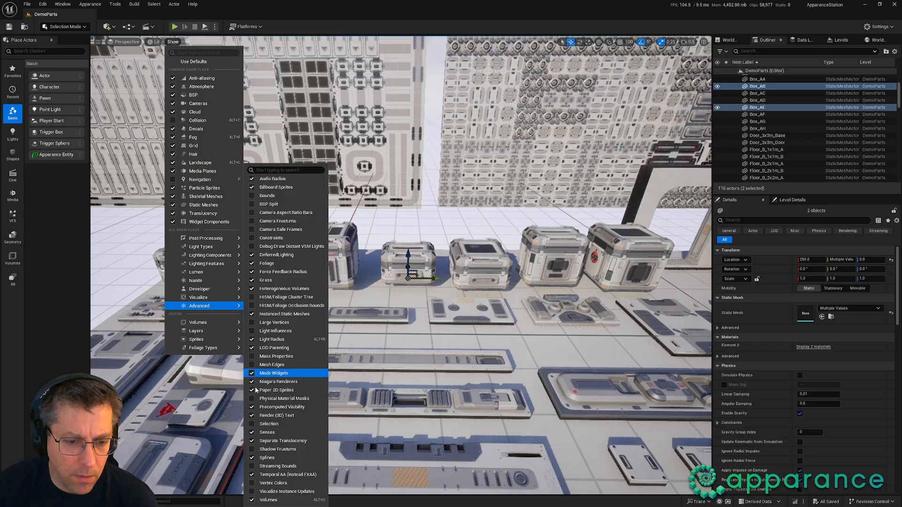
click(258, 425)
Step: Add Box_AD and Box_AG to the selection and compare the outlined boxes with the rest of the row
right_drag(404, 338, 371, 390)
ctrl+click(357, 296)
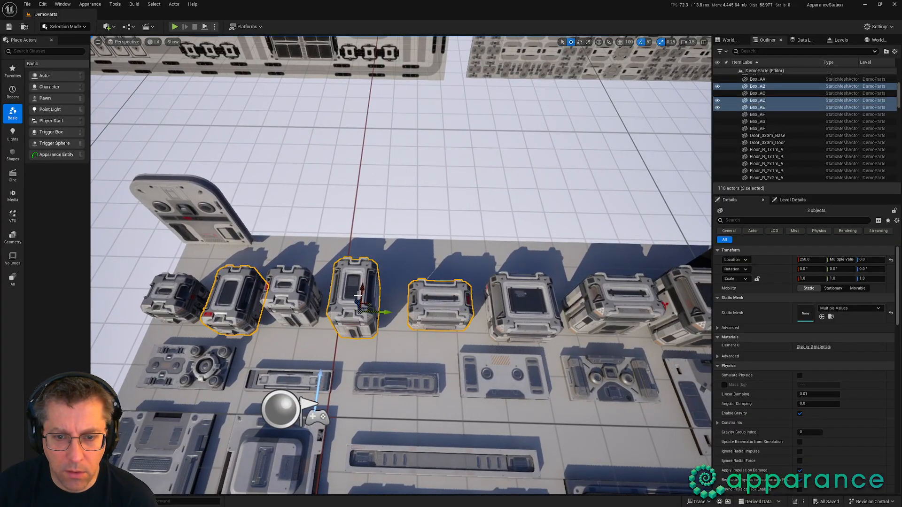
ctrl+click(641, 301)
mouse_move(580, 422)
right_down()
mouse_move(585, 429)
mouse_move(580, 395)
mouse_move(451, 399)
mouse_move(573, 413)
right_up()
key(a)
key(d)
key(s)
mouse_move(481, 355)
right_down()
mouse_move(462, 355)
mouse_move(481, 355)
right_up()
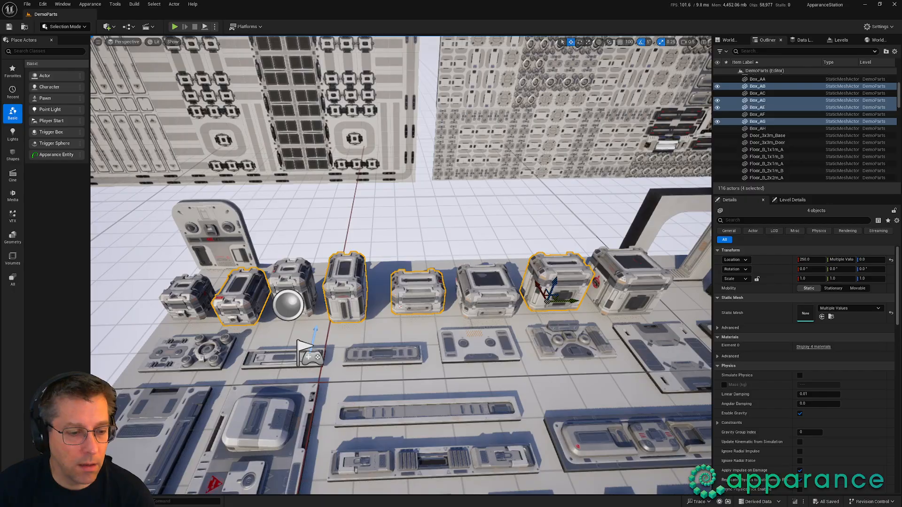
Step: Open the TestMap level from the Demo folder
click(23, 501)
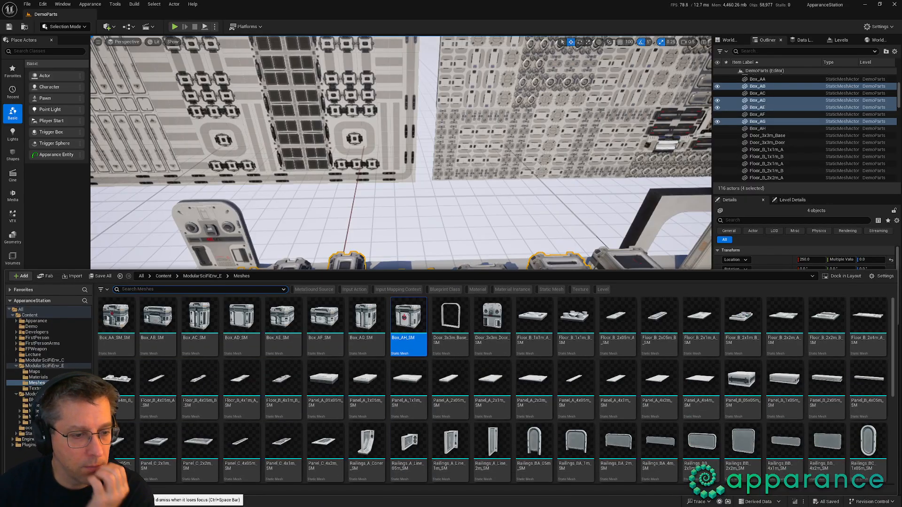
click(31, 326)
double_click(235, 329)
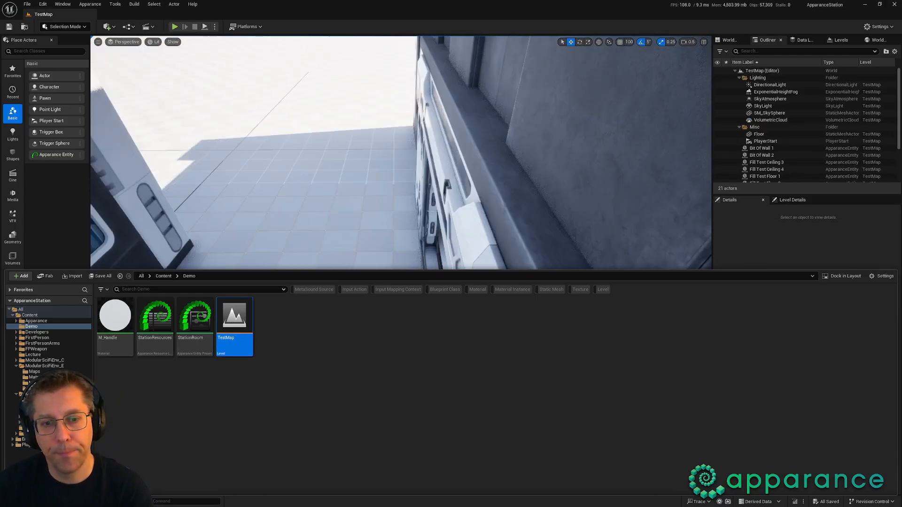
Step: Select Room 4, move it clear of the other rooms to about 4476 in Y, and focus the view on it
key(s)
scroll(431, 225, up, 1)
right_drag(431, 224, 431, 224)
click(766, 252)
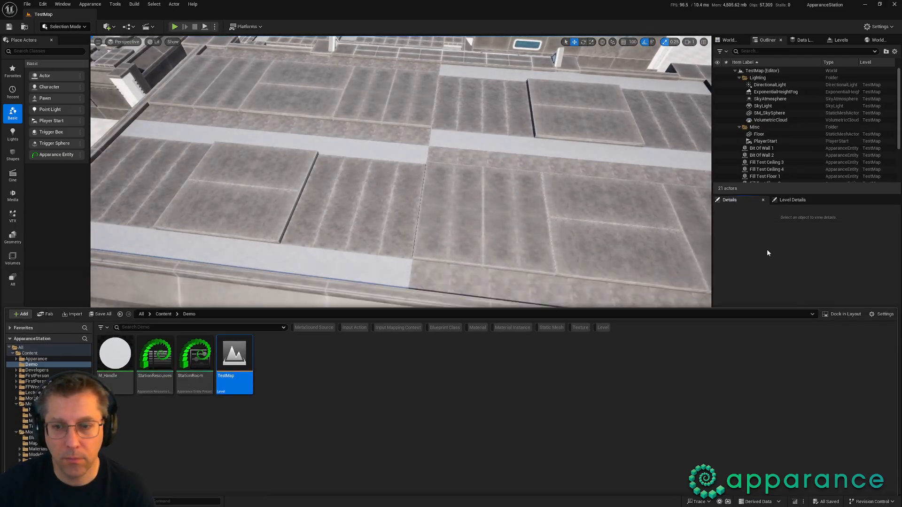
right_drag(493, 259, 512, 281)
key(s)
right_drag(428, 271, 428, 270)
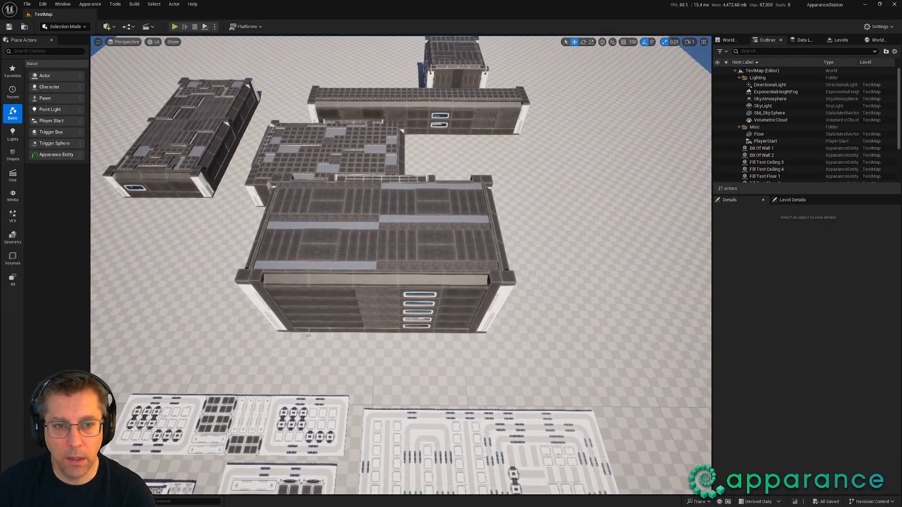
right_drag(435, 231, 474, 211)
key(w)
scroll(423, 223, up, 1)
click(490, 149)
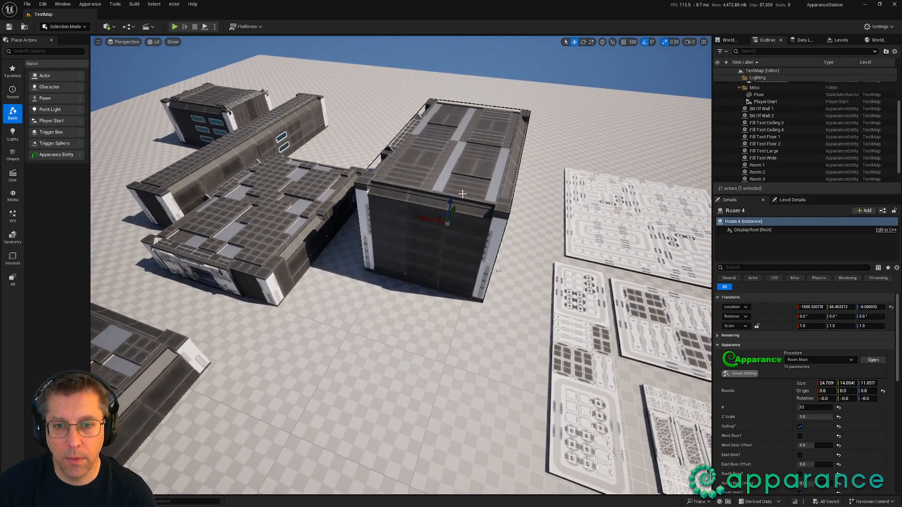
drag(463, 194, 517, 111)
key(f)
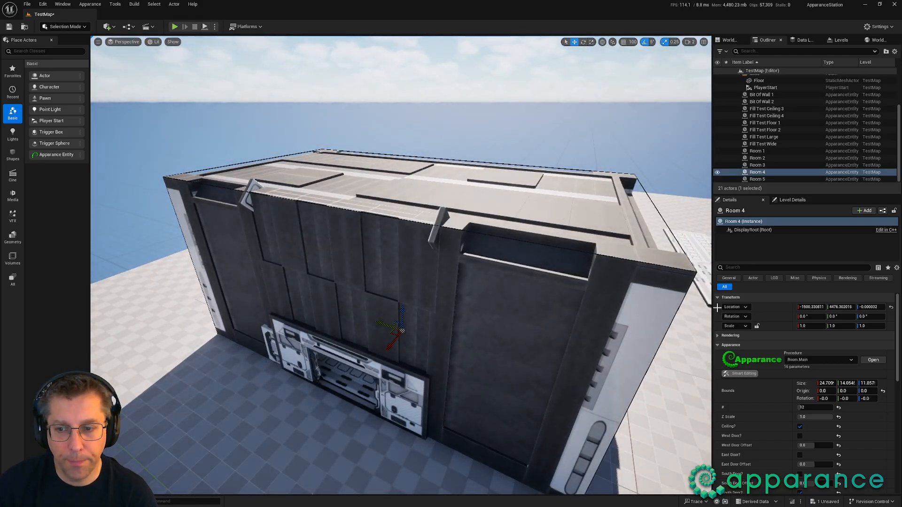
Step: Turn off Room 4's ceiling and lower its bounds height to 10 and then to 6
click(800, 426)
alt+drag(526, 281, 381, 303)
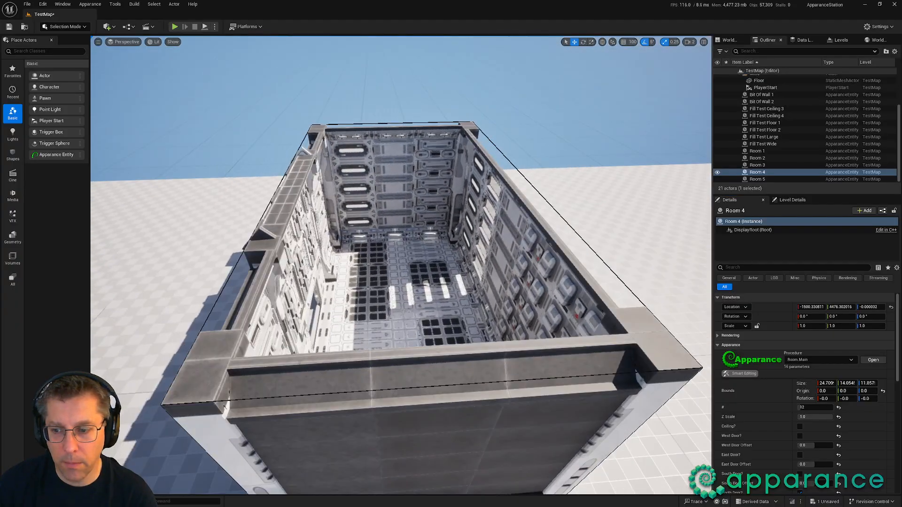
click(862, 383)
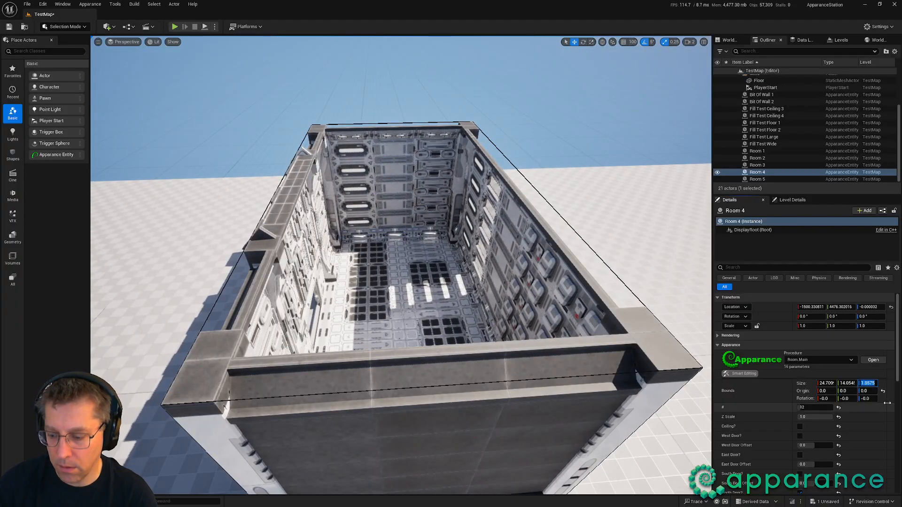
text(10)
key(Return)
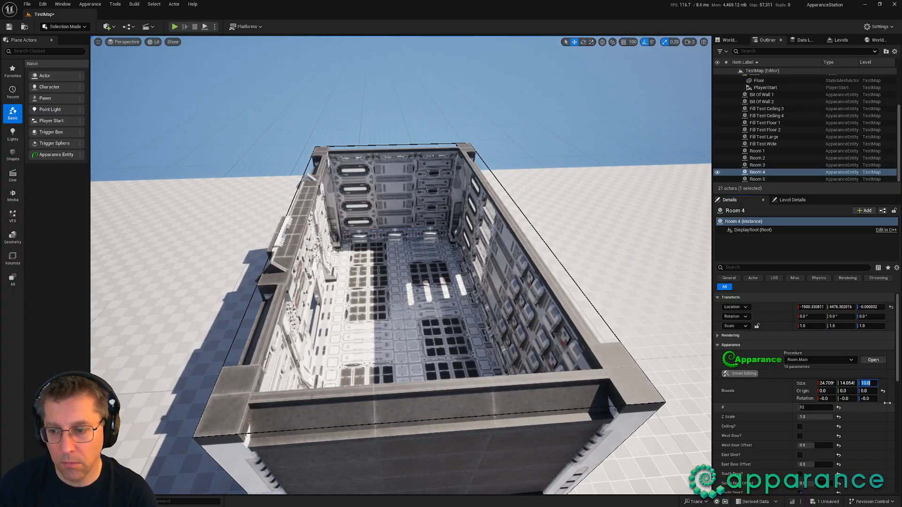
text(6)
key(Return)
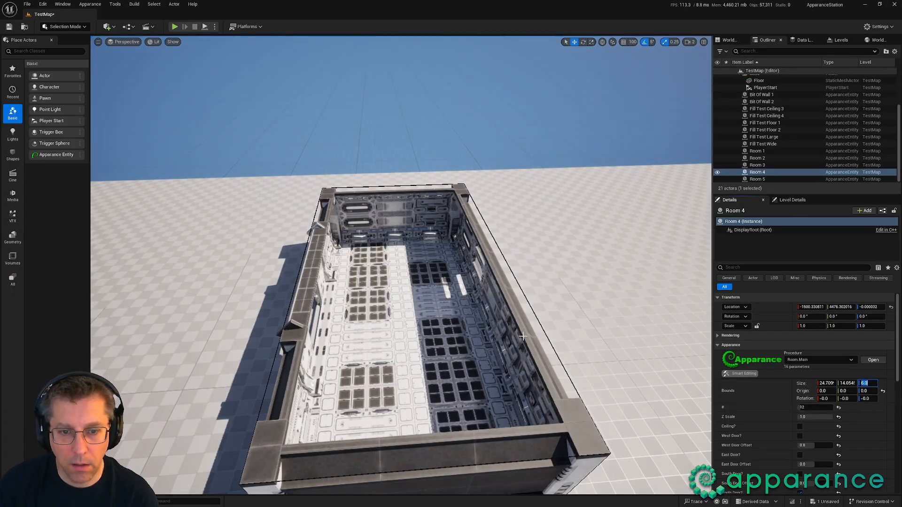
Step: Enter the open Room 4, enable Smart Editing and switch on its west door
right_drag(401, 265, 222, 261)
key(w)
scroll(331, 265, down, 3)
key(a)
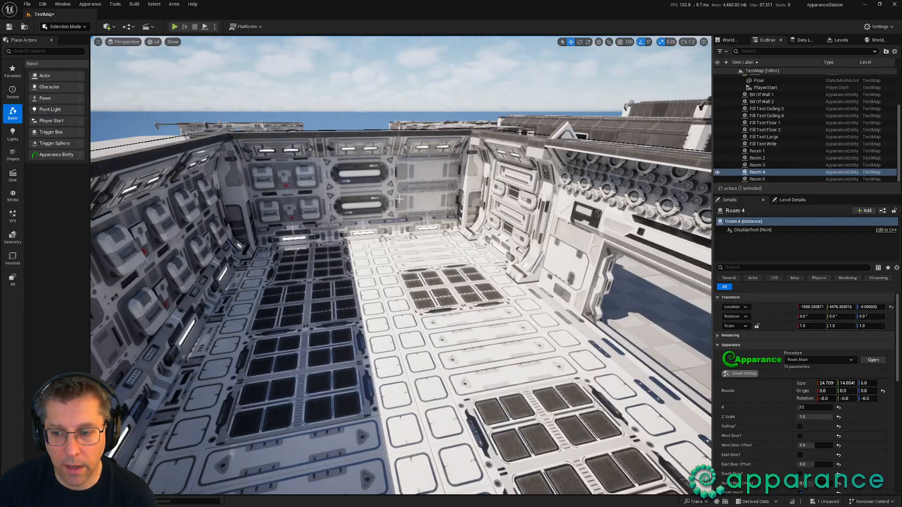
click(742, 374)
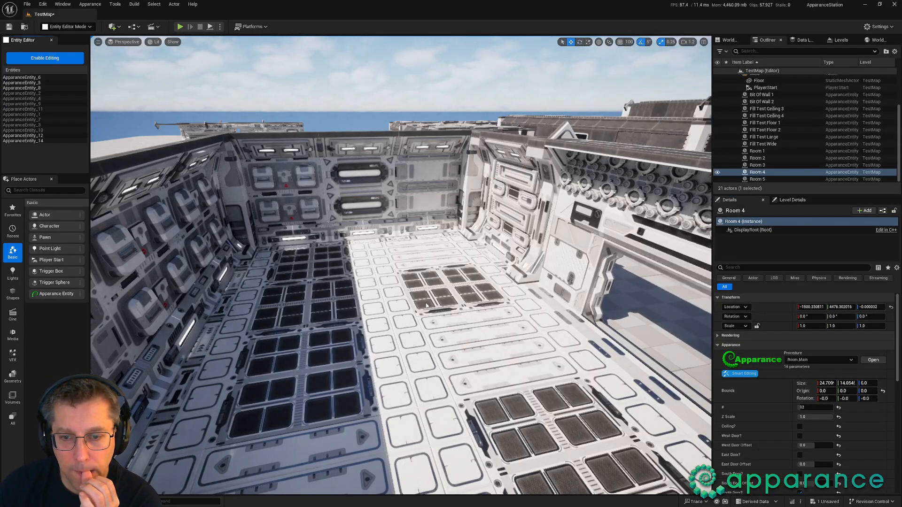
right_drag(418, 320, 476, 346)
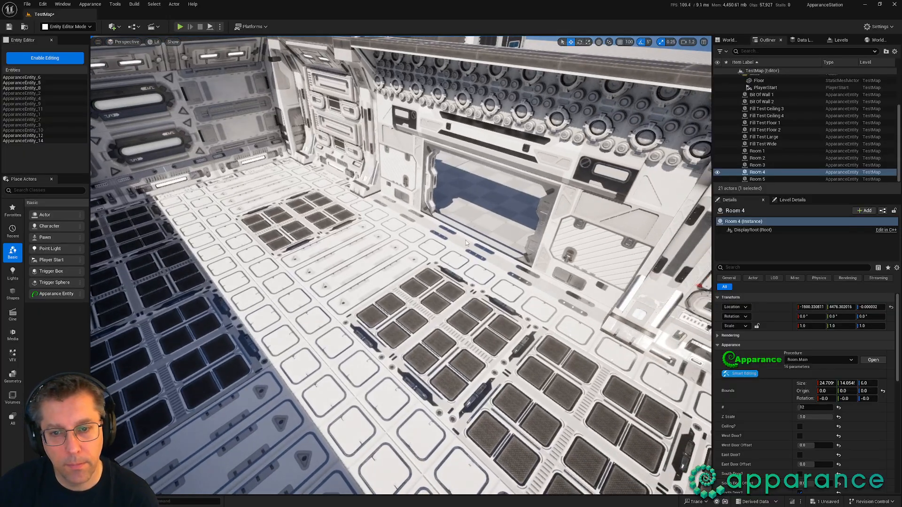
click(419, 320)
click(419, 321)
key(s)
right_drag(419, 320, 455, 326)
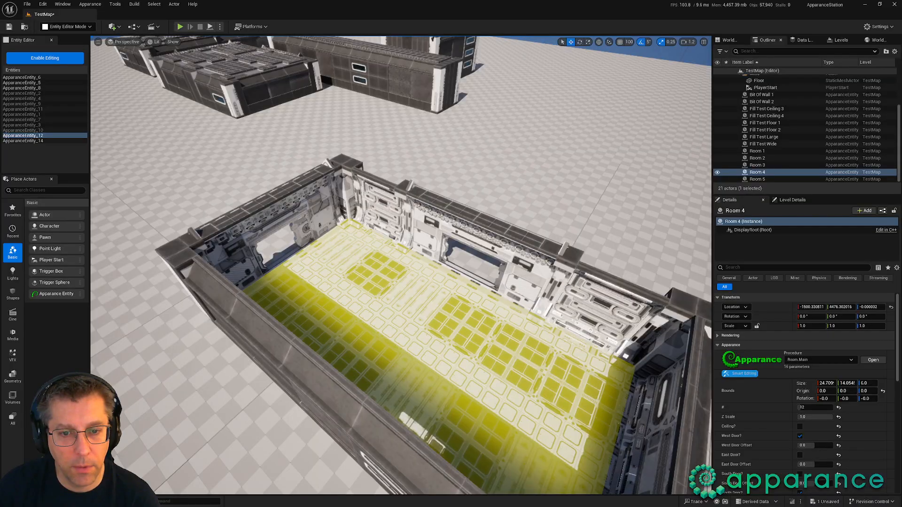
Step: Stretch Room 4's second bounds dimension to about 20.97 in the viewport and leave Smart Editing
key(d)
right_drag(414, 301, 319, 298)
drag(294, 290, 196, 279)
key(a)
right_drag(196, 279, 303, 262)
key(d)
click(743, 375)
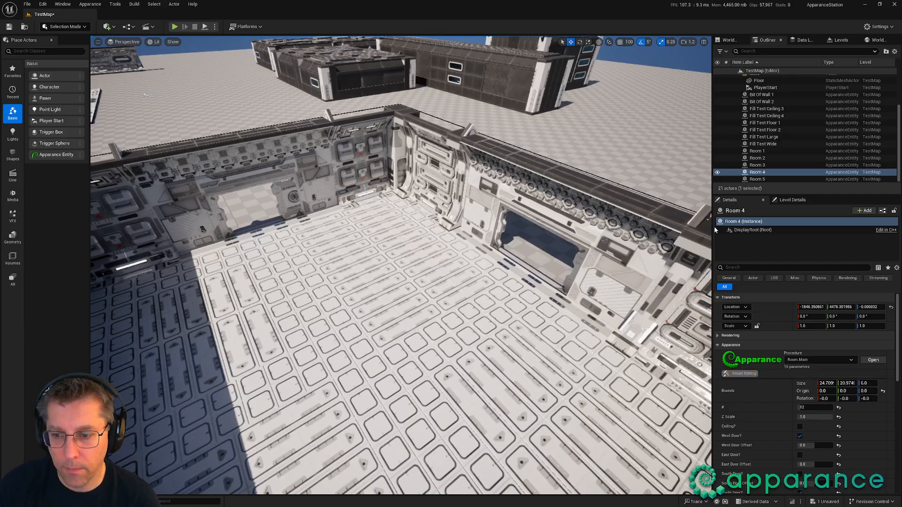
Step: Examine the doorways, wall panels and floor tile layout of Room 4 from inside and from above
right_drag(629, 244, 648, 214)
key(w)
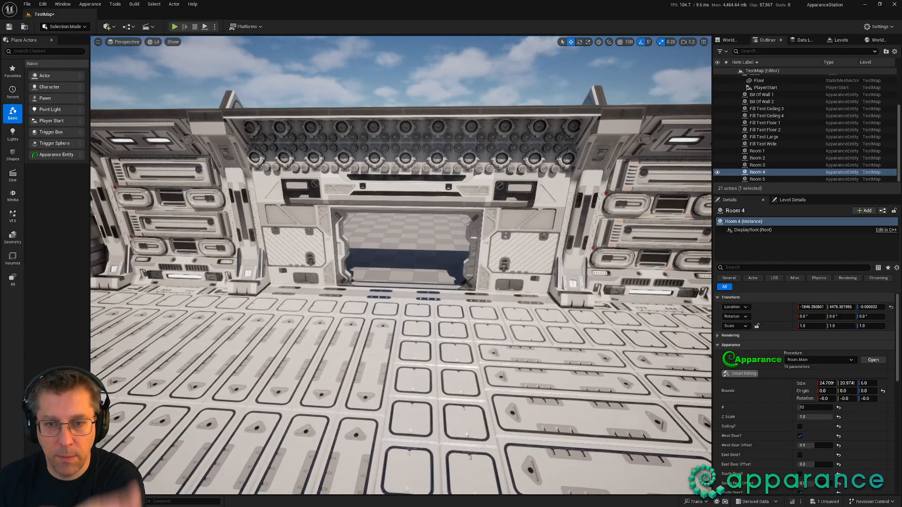
right_drag(437, 281, 328, 284)
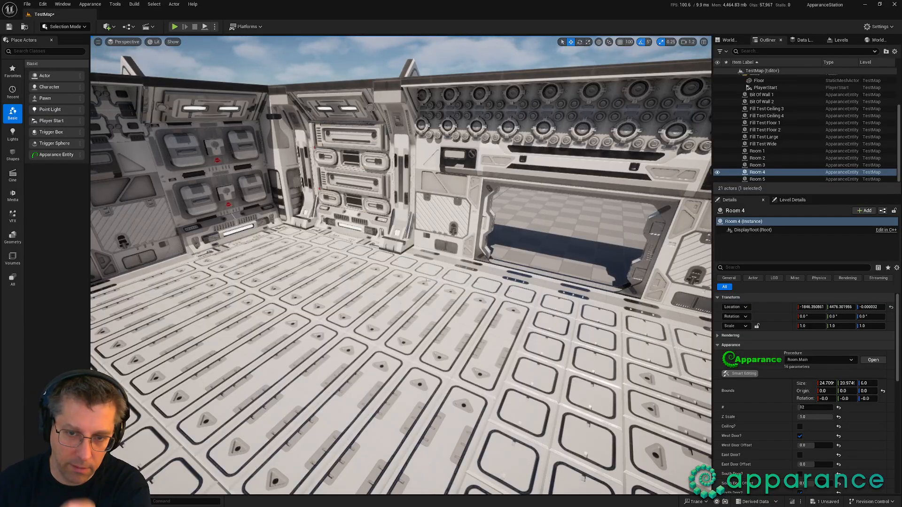
right_drag(422, 351, 352, 347)
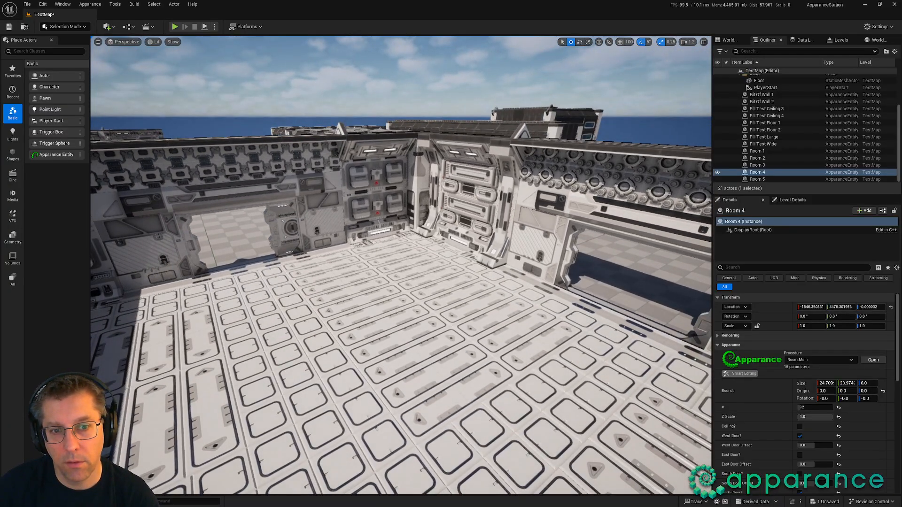
right_drag(352, 347, 463, 344)
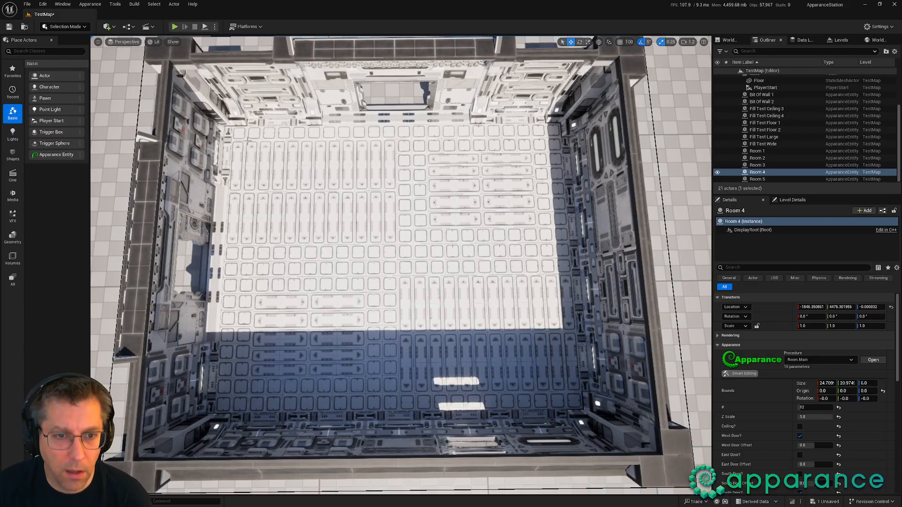
ctrl+alt+drag(230, 139, 355, 243)
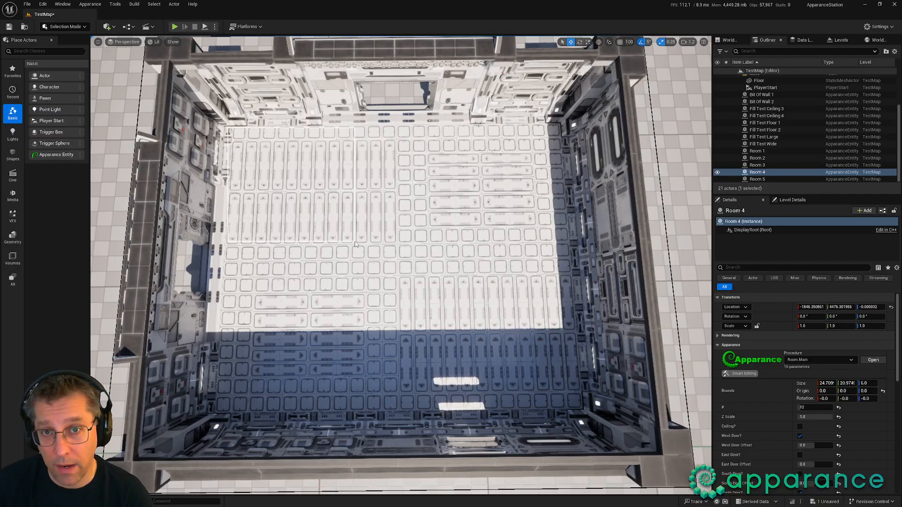
Step: Outline rectangular areas of Room 4's floor in the top view to examine how the floor space divides up
mouse_move(355, 244)
ctrl+alt+mouse_down()
mouse_move(343, 228)
mouse_move(297, 227)
mouse_move(364, 225)
mouse_move(359, 207)
mouse_move(361, 244)
ctrl+alt+mouse_up()
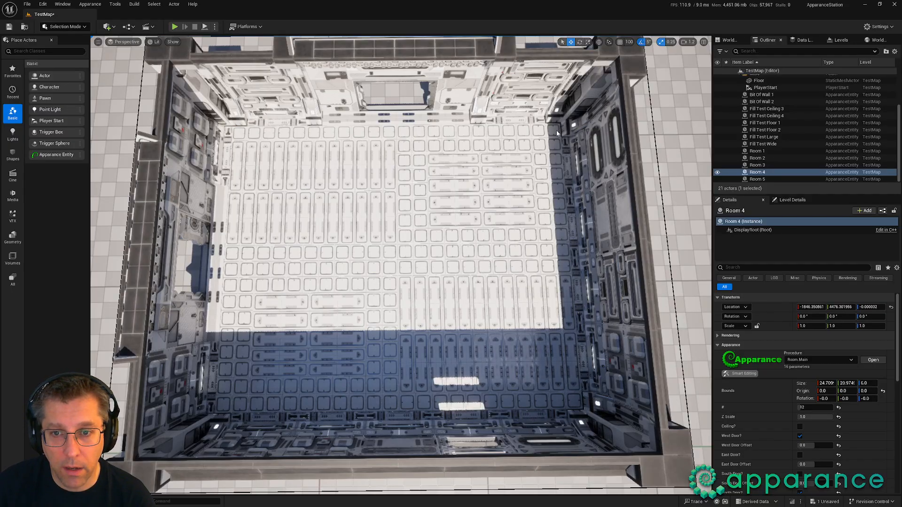
ctrl+alt+drag(531, 147, 431, 415)
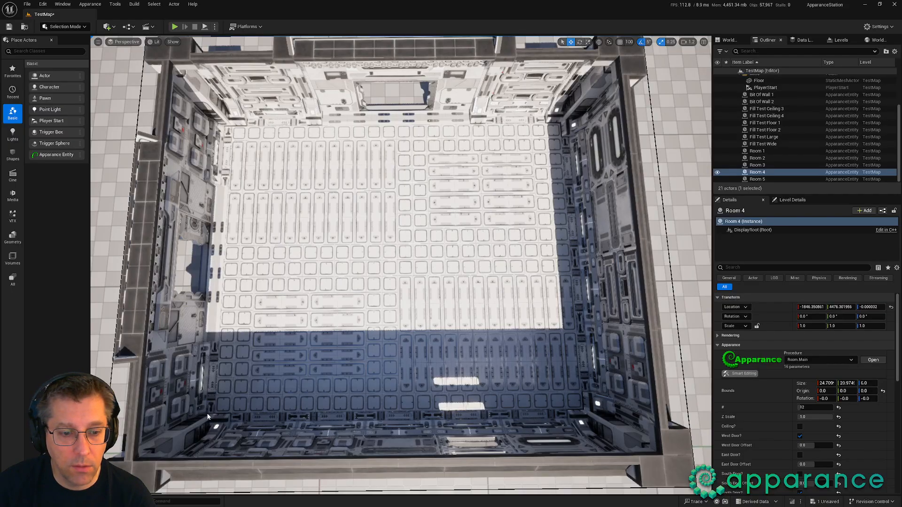
ctrl+alt+drag(208, 415, 584, 302)
ctrl+alt+drag(582, 414, 445, 301)
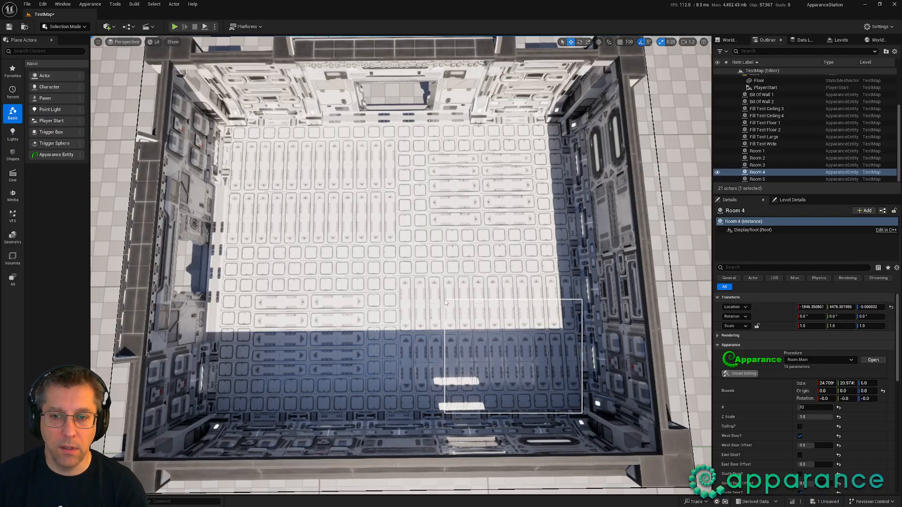
ctrl+alt+drag(446, 303, 446, 302)
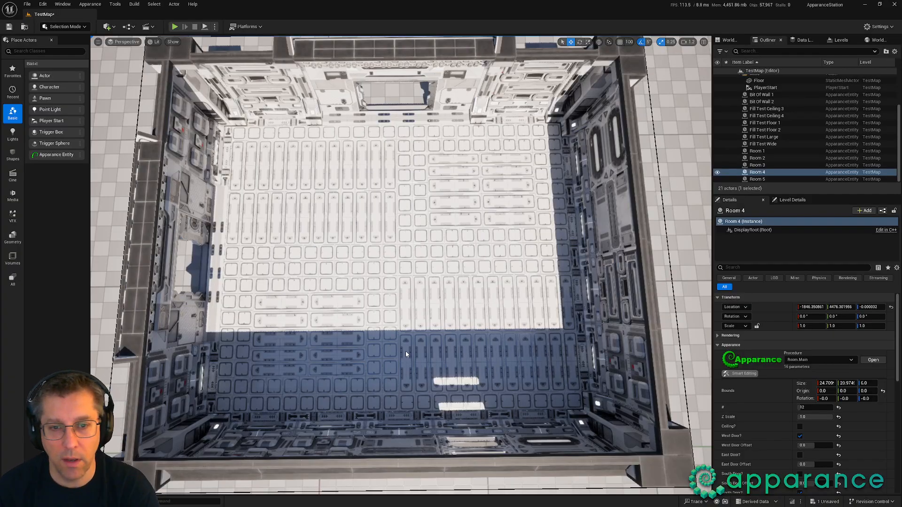
mouse_move(584, 414)
right_down()
mouse_move(557, 413)
mouse_move(584, 414)
mouse_move(584, 420)
right_up()
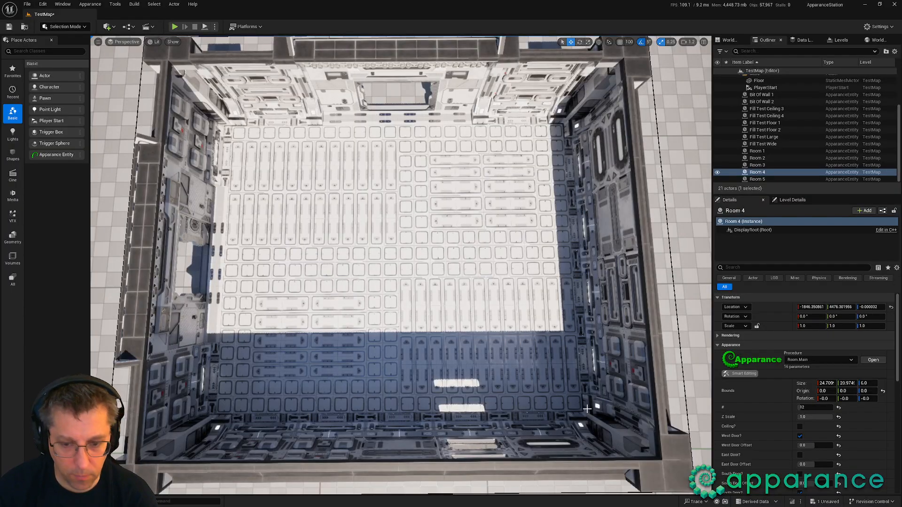
right_drag(585, 408, 586, 413)
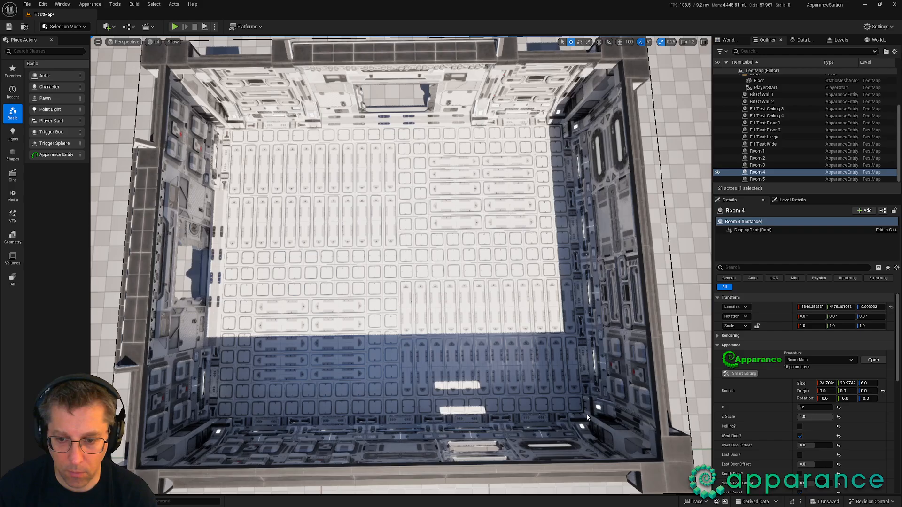
ctrl+alt+drag(585, 412, 284, 180)
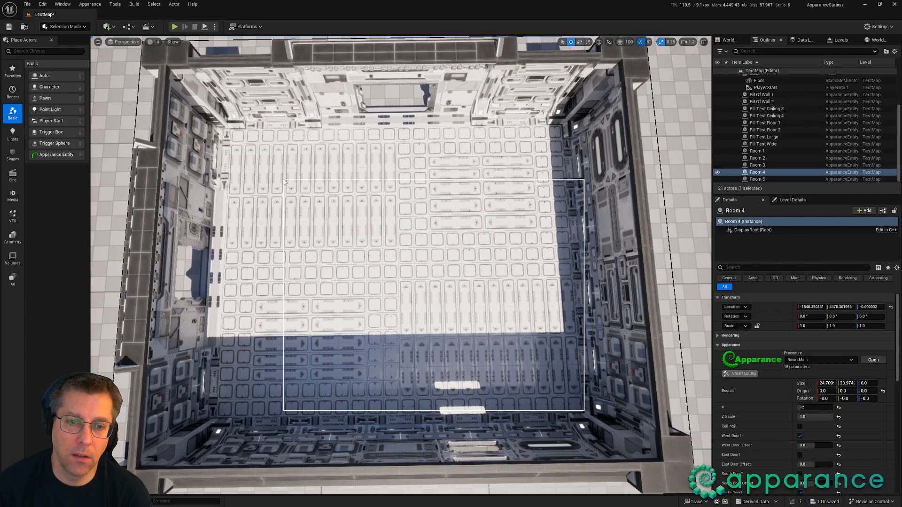
ctrl+alt+drag(284, 180, 283, 180)
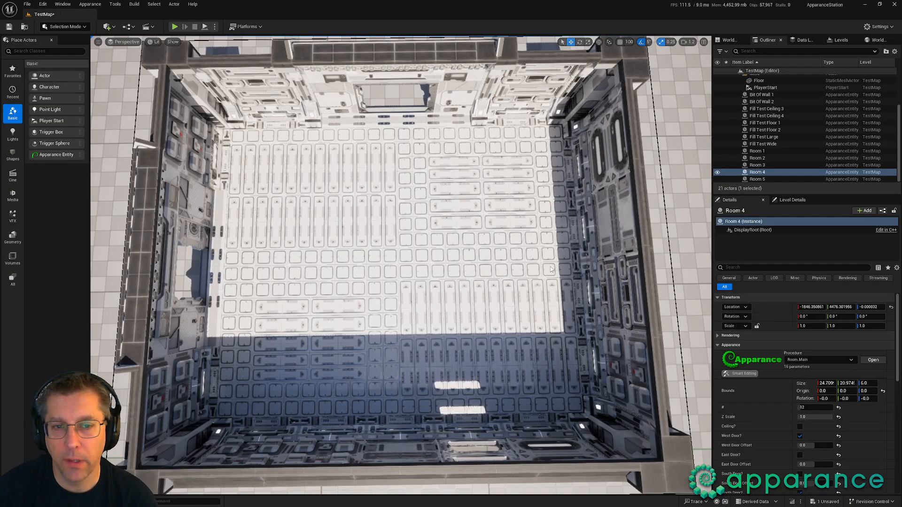
Step: Set the height in Room 4's bounds size to 4.5 and frame the whole room
right_drag(483, 229, 458, 219)
scroll(457, 230, up, 3)
click(868, 383)
text(4)
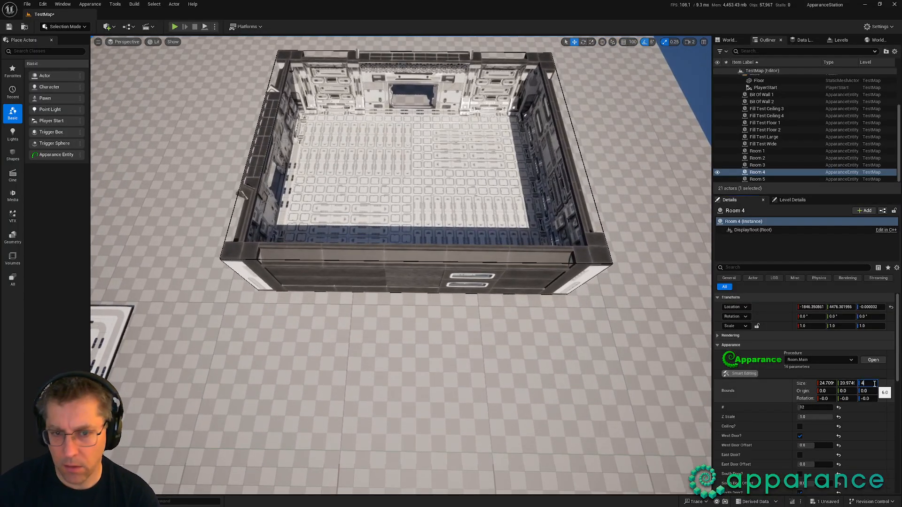
text(.5)
key(Return)
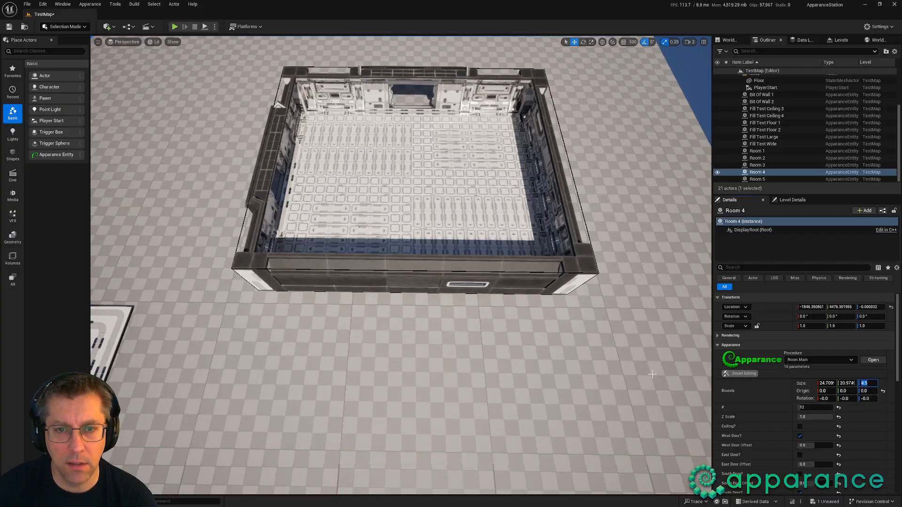
right_drag(652, 375, 654, 382)
key(s)
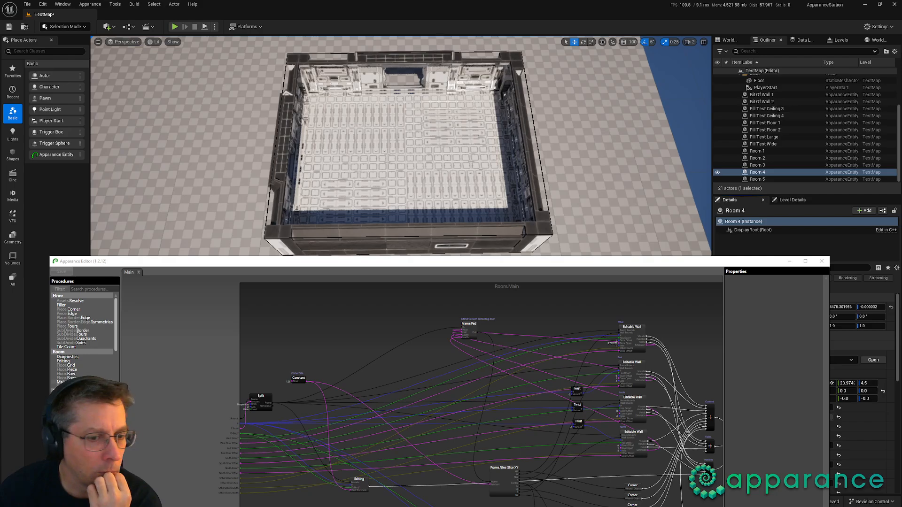
Step: Examine the Room.Main procedure graph, following the Editable Wall, Corner, Frame.Nine Slice XY and Filler nodes and their connections
middle_drag(406, 367, 345, 320)
scroll(346, 321, down, 4)
middle_drag(523, 352, 491, 331)
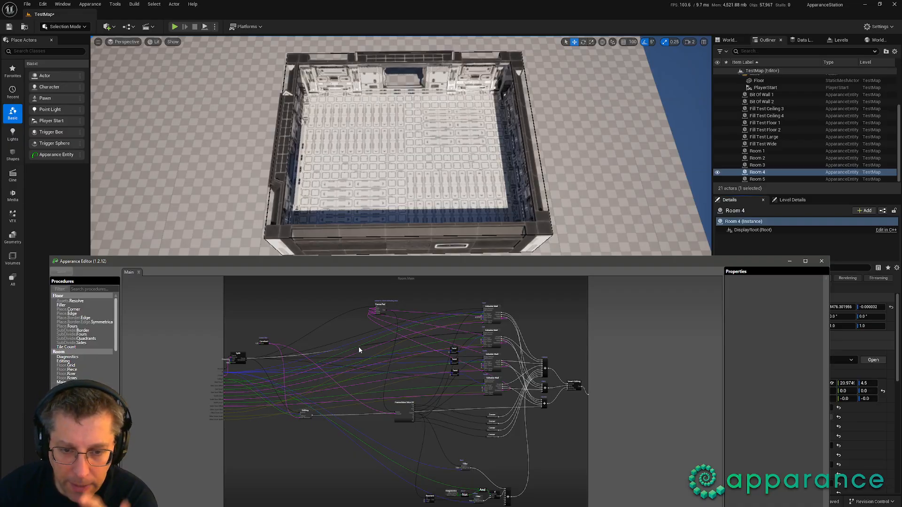
scroll(359, 347, up, 3)
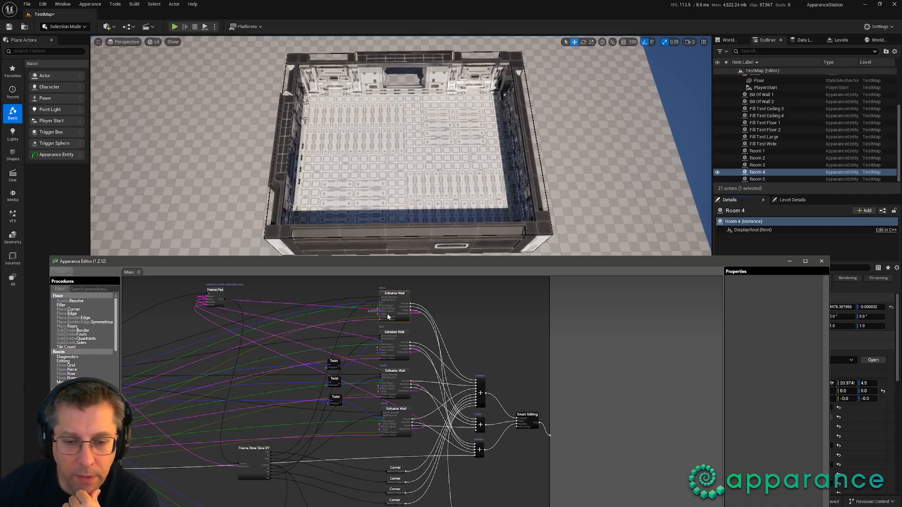
middle_drag(160, 343, 398, 308)
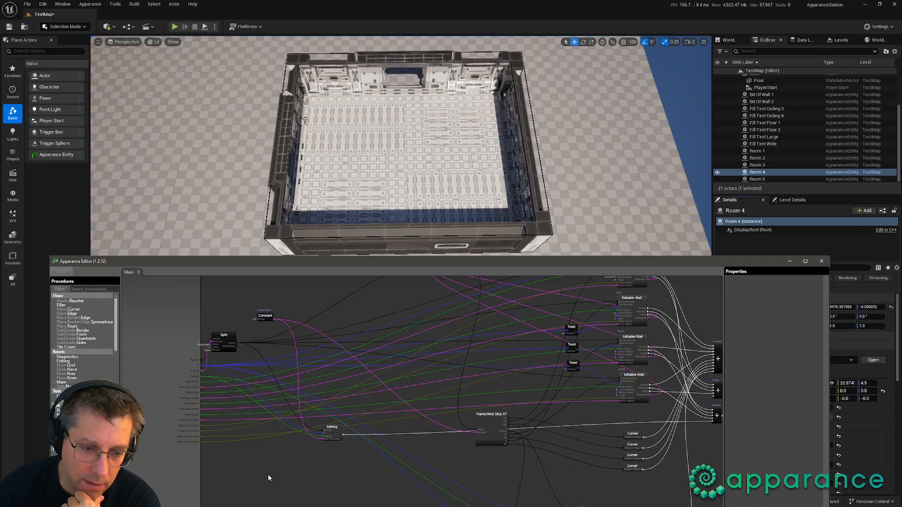
middle_drag(314, 482, 251, 503)
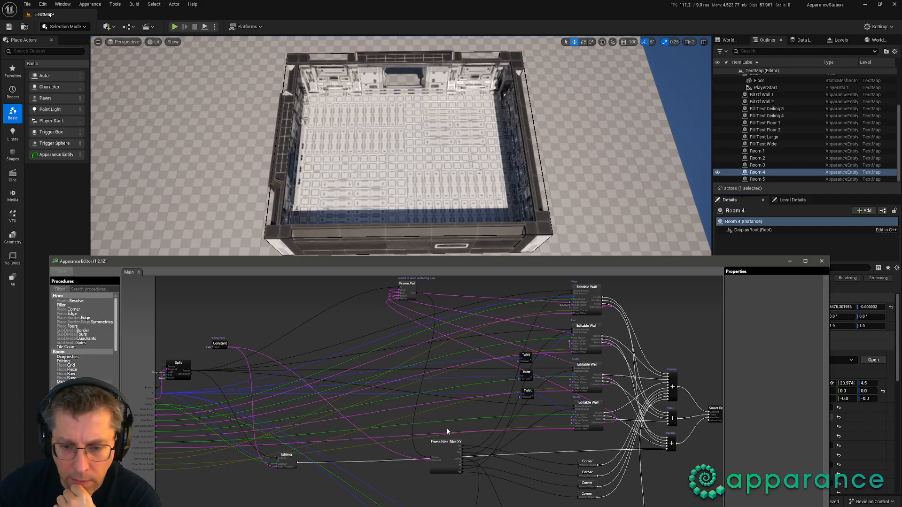
middle_drag(477, 455, 427, 386)
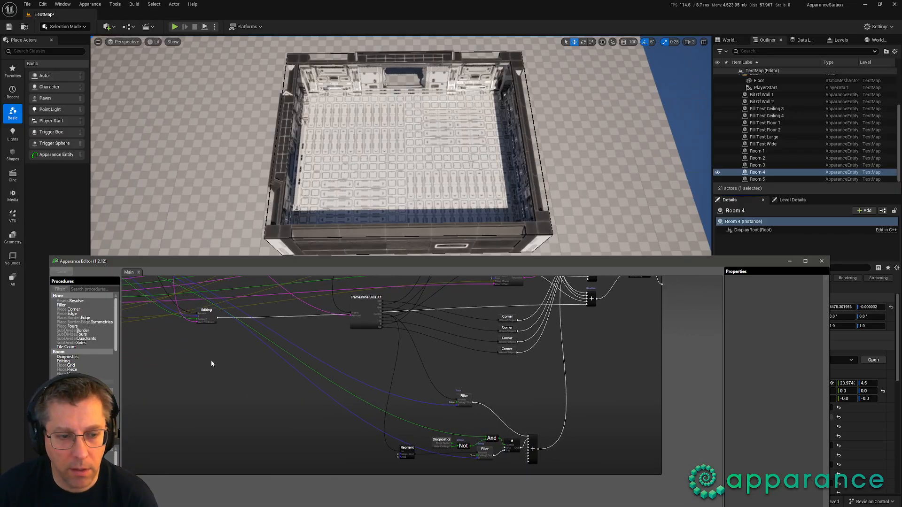
middle_drag(209, 360, 272, 447)
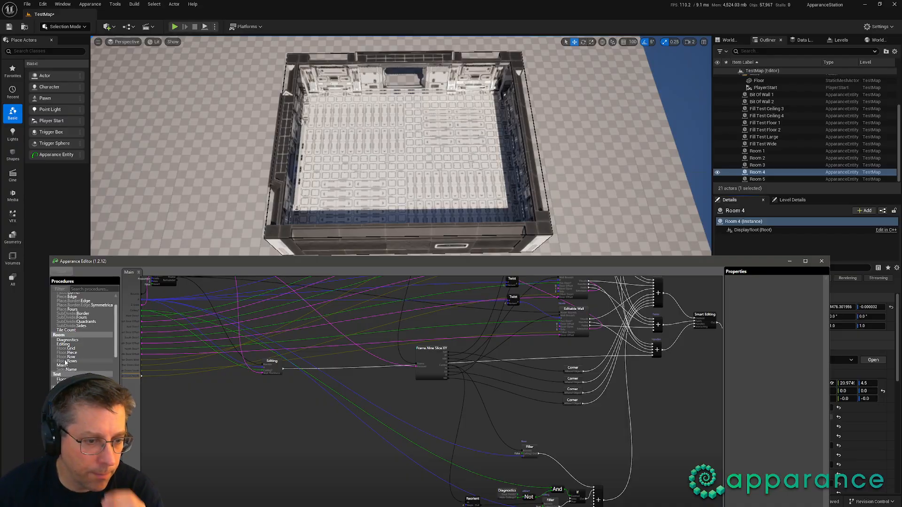
Step: Add a procedure named Contents to the Room category with the description "Decide what to put in the room"
scroll(65, 353, down, 2)
click(71, 361)
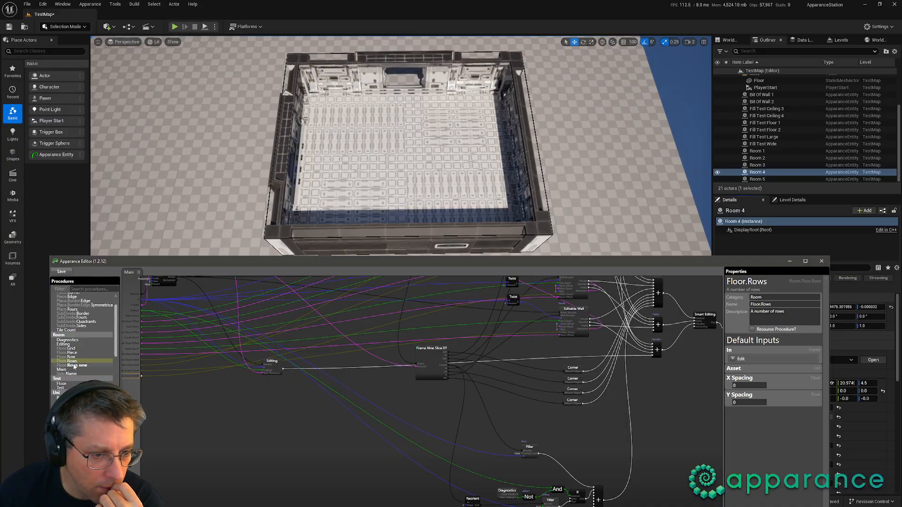
click(73, 365)
triple_click(758, 304)
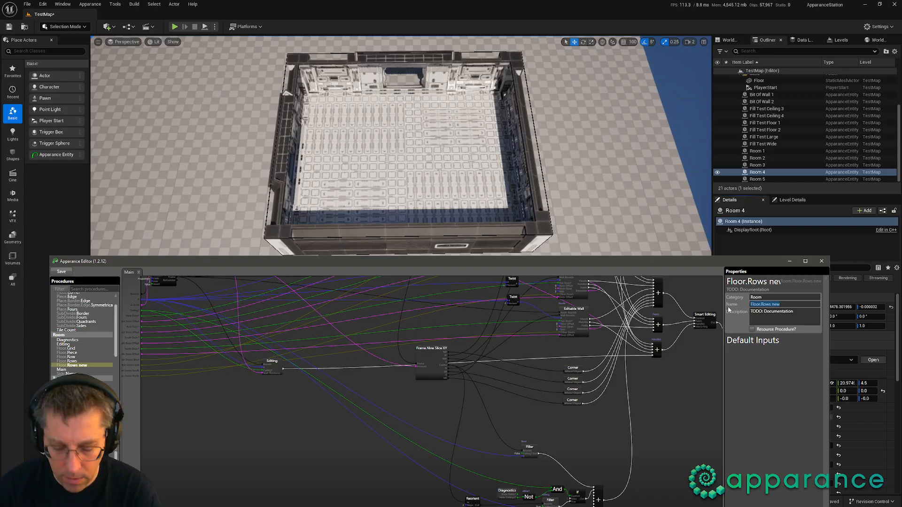
text(Content)
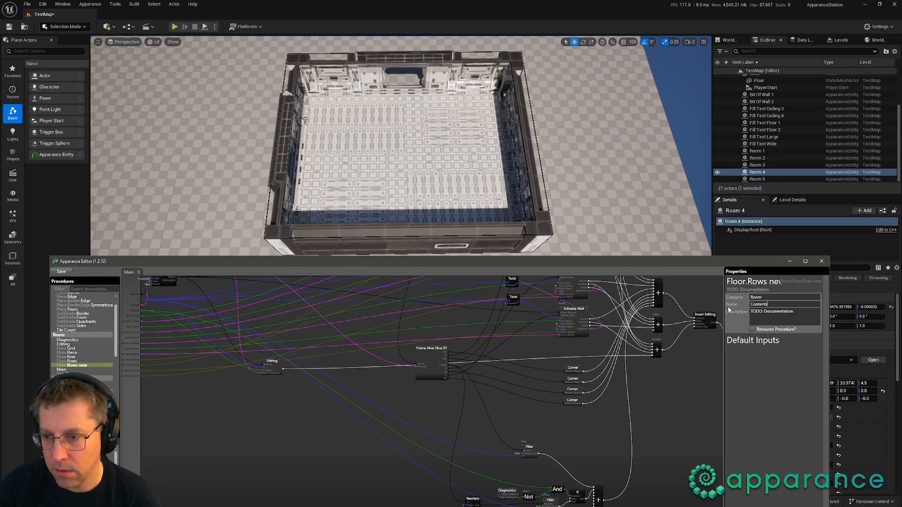
text(s)
key(Tab)
text(D)
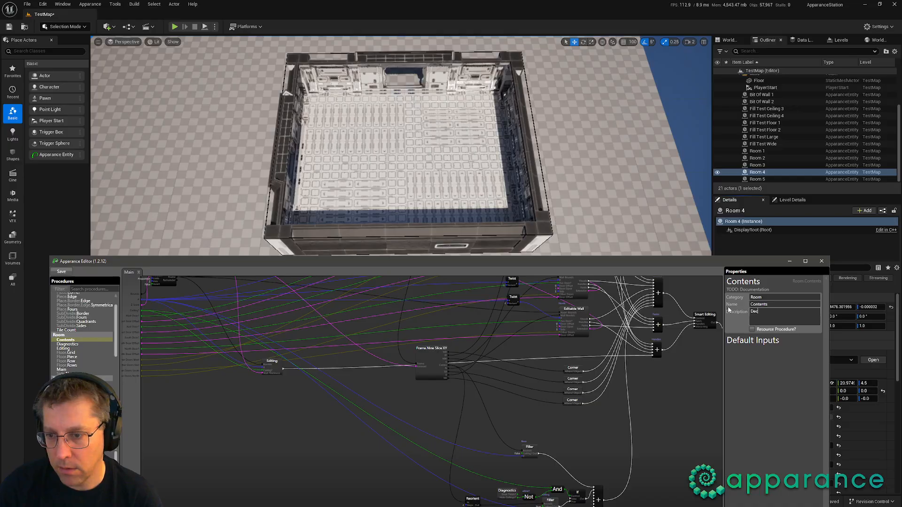
text(ecide what to put in the room)
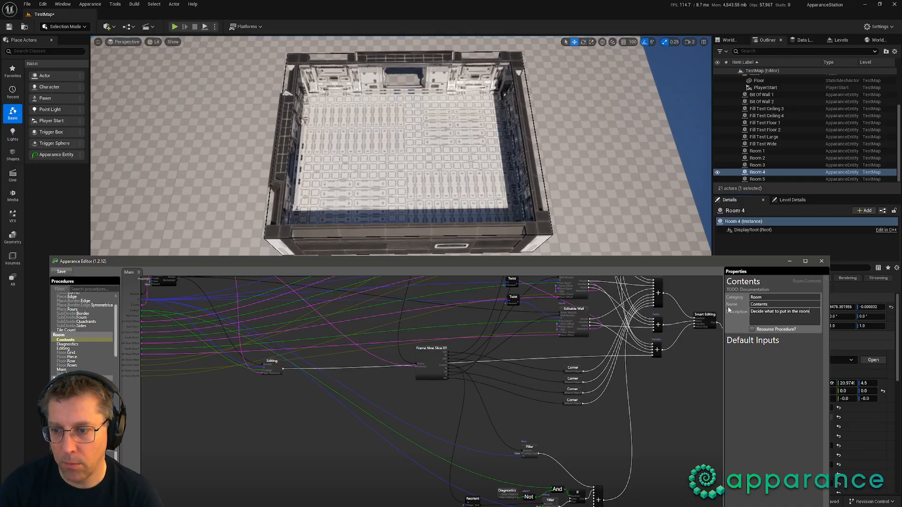
key(Return)
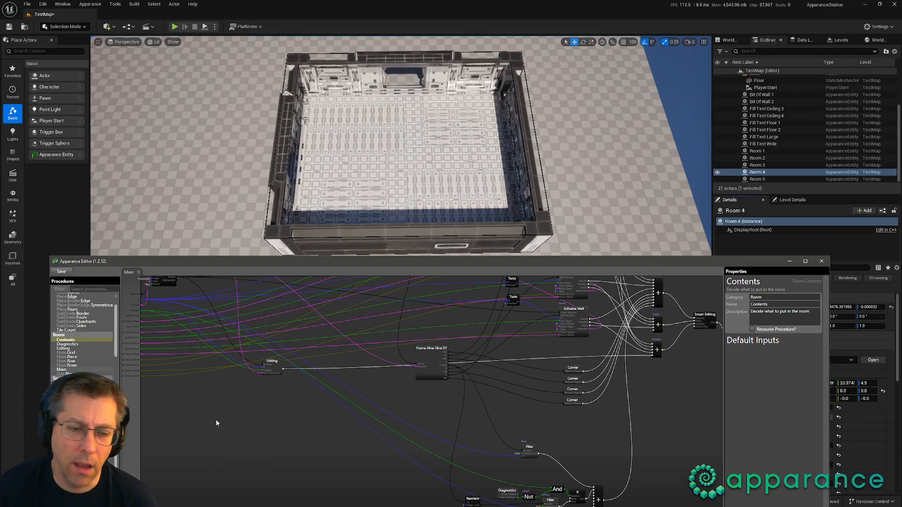
Step: Add a Room procedure named Contents.Storage with the description "A storage room"
scroll(216, 419, up, 1)
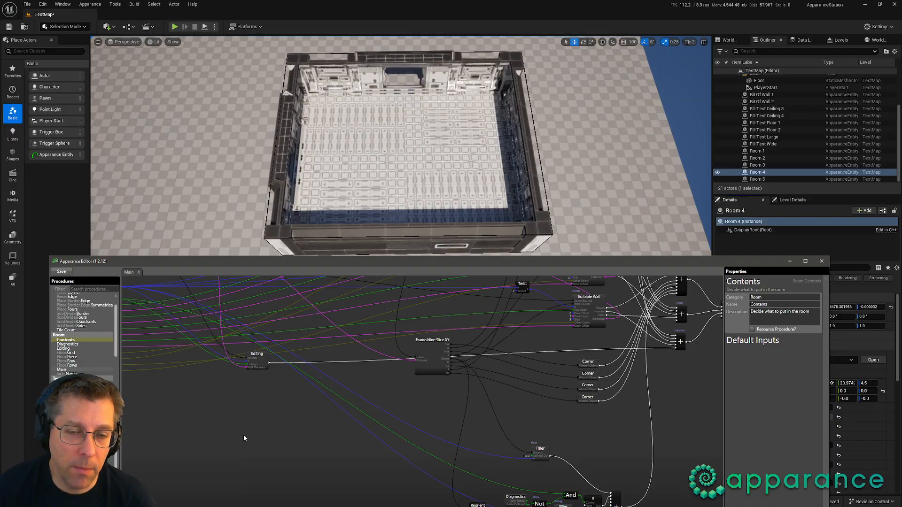
right_click(78, 343)
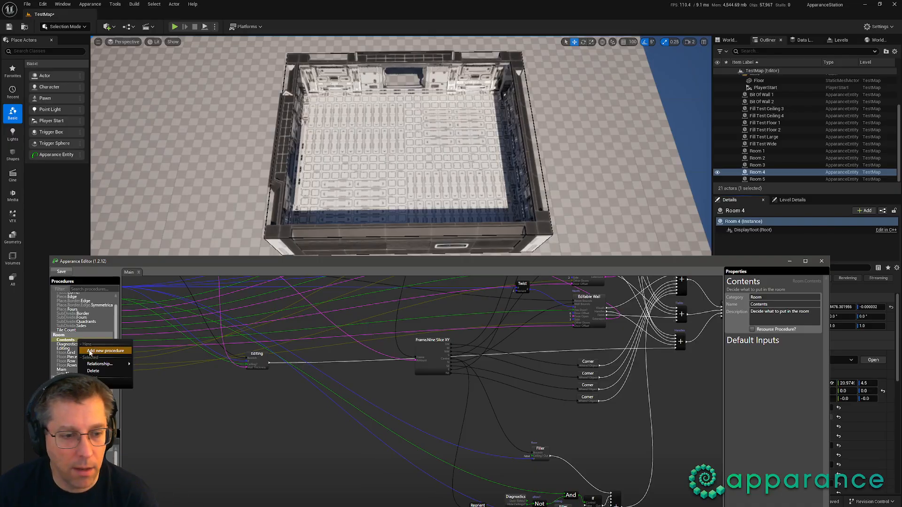
click(777, 306)
key(BackSpace)
key(BackSpace)
key(BackSpace)
key(BackSpace)
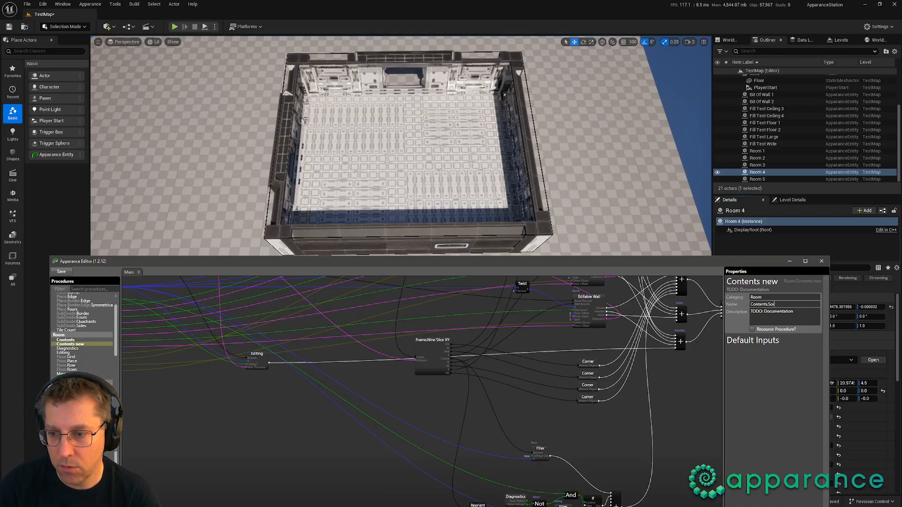
text(.Stroage)
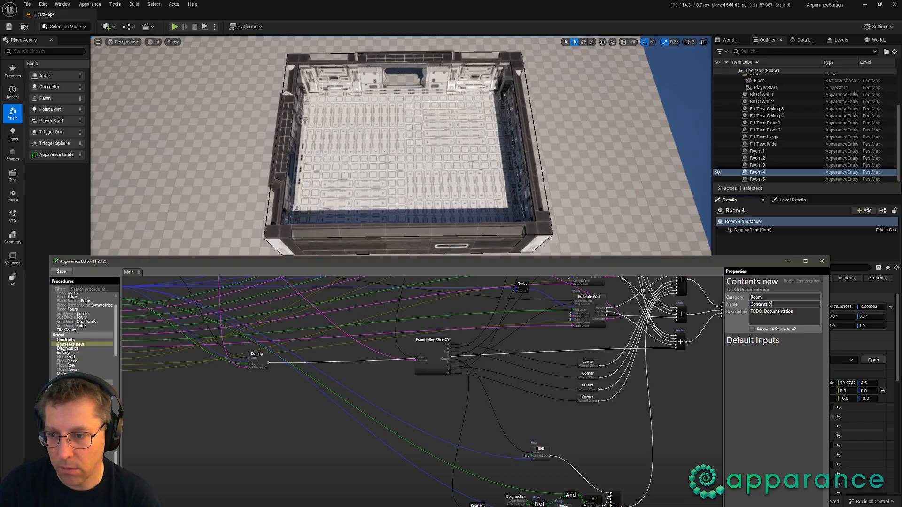
key(Tab)
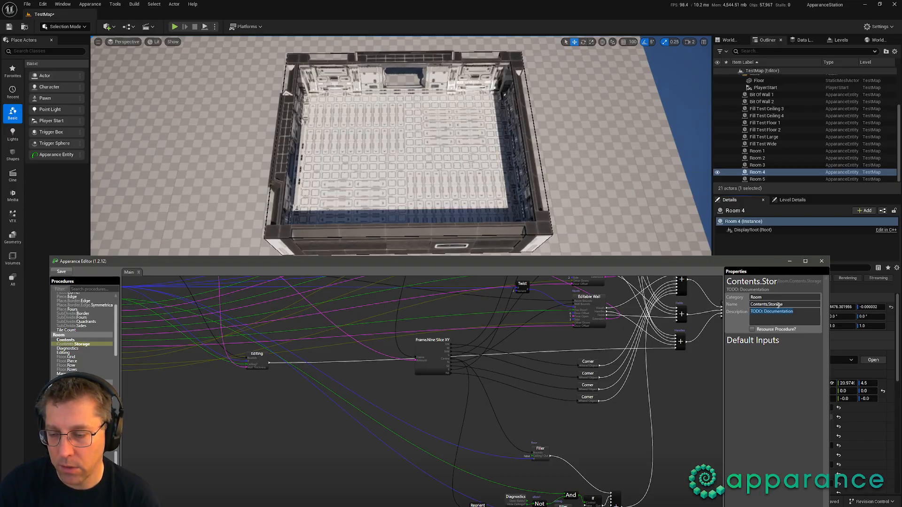
text(A storage)
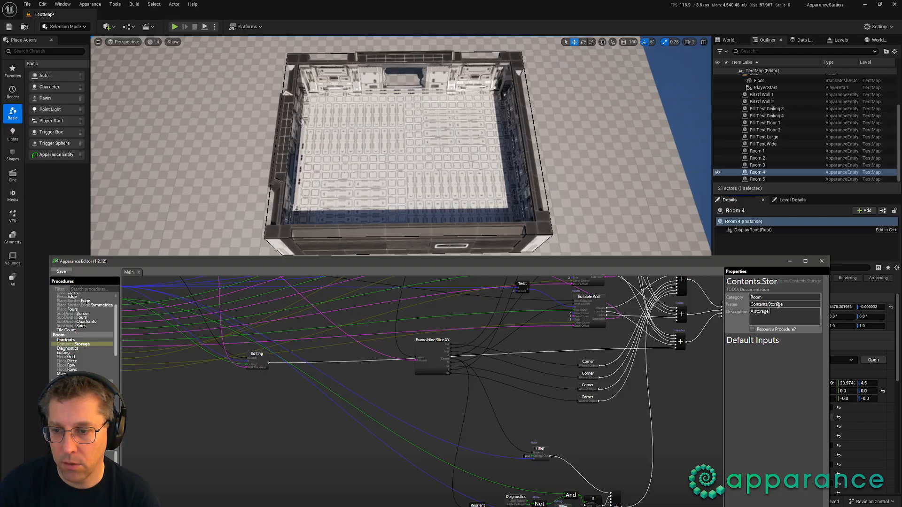
text( room)
key(Tab)
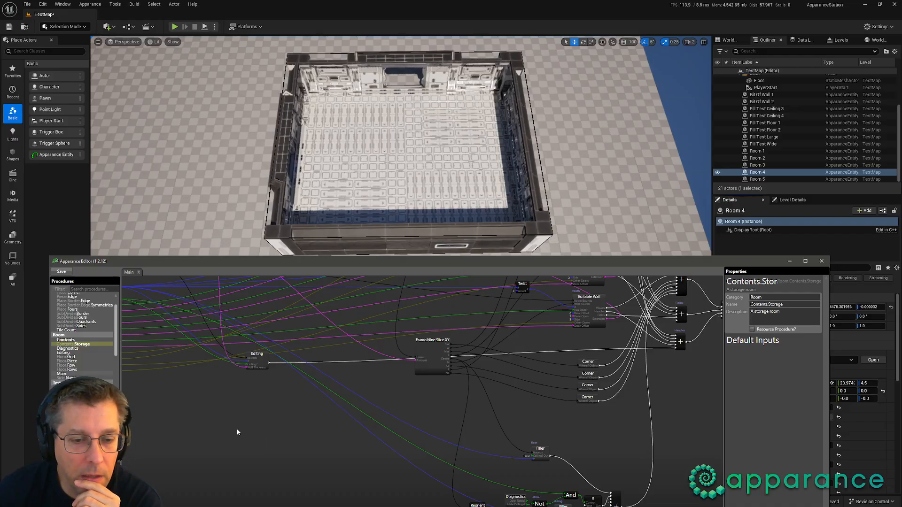
Step: Open the Room.Contents procedure, add a Show.Frame node and connect it to a new procedure input and output
double_click(66, 340)
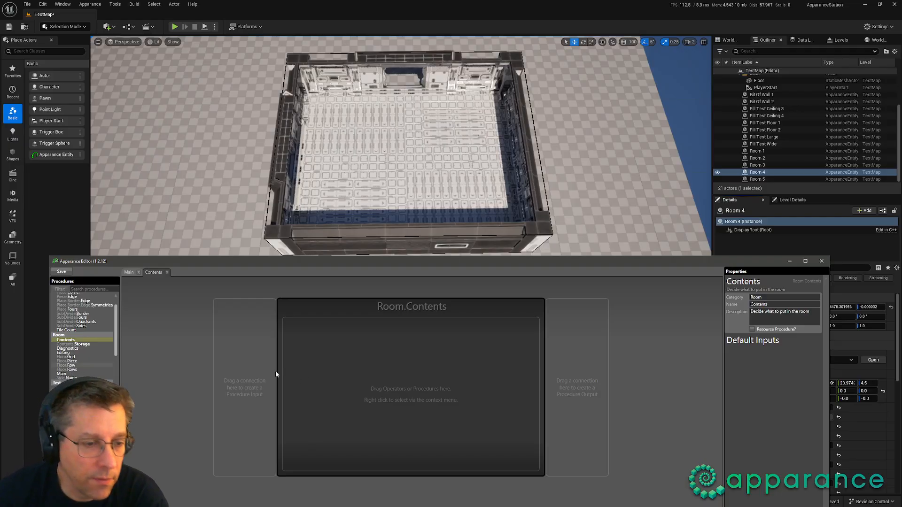
scroll(80, 366, down, 6)
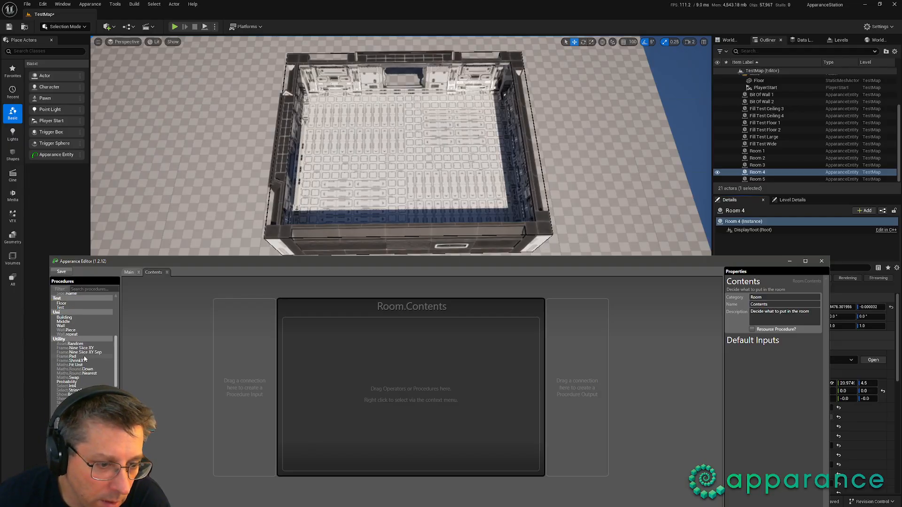
scroll(84, 378, down, 5)
drag(74, 335, 237, 376)
drag(365, 372, 577, 382)
Step: Return to the Room.Main graph and place a Contents node in the empty area below the Editing node
click(129, 272)
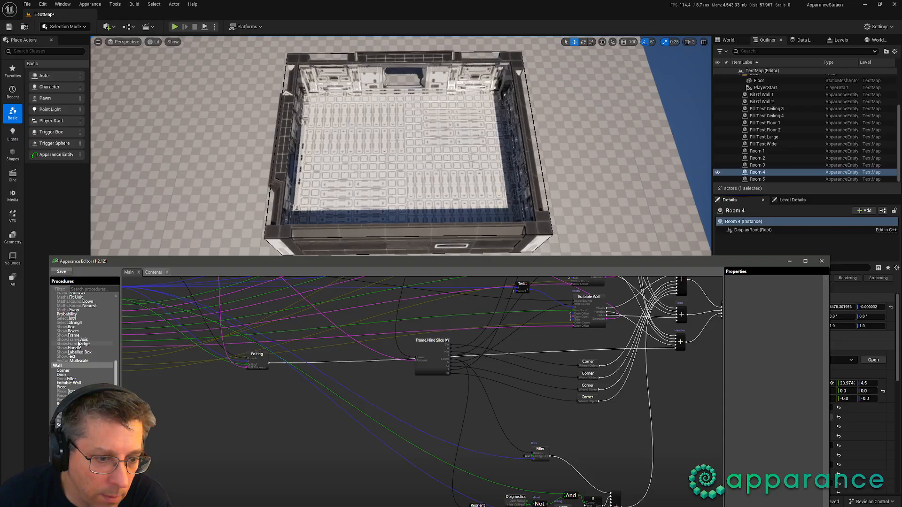
scroll(91, 347, up, 8)
scroll(92, 347, up, 3)
drag(70, 357, 201, 404)
Step: Move the Apparance Editor window up over the viewport and narrow it from both sides
drag(189, 261, 249, 185)
drag(890, 232, 754, 235)
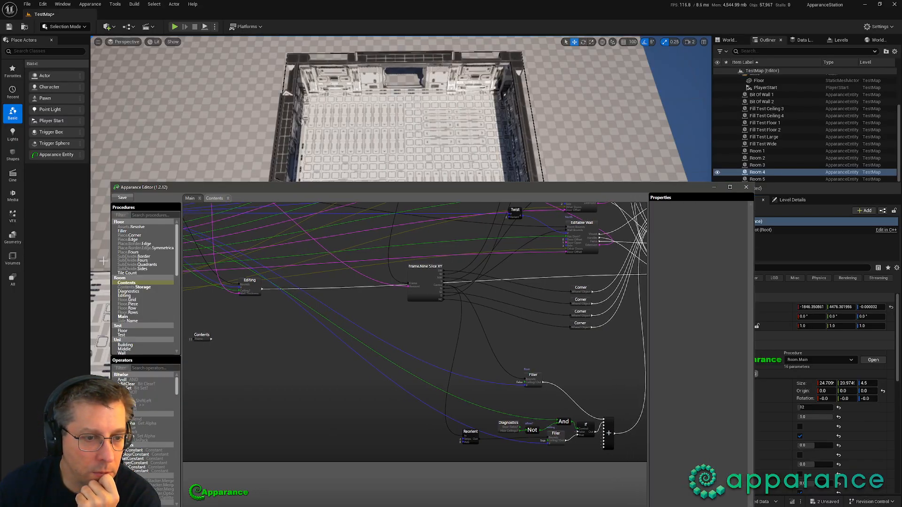
drag(109, 262, 139, 262)
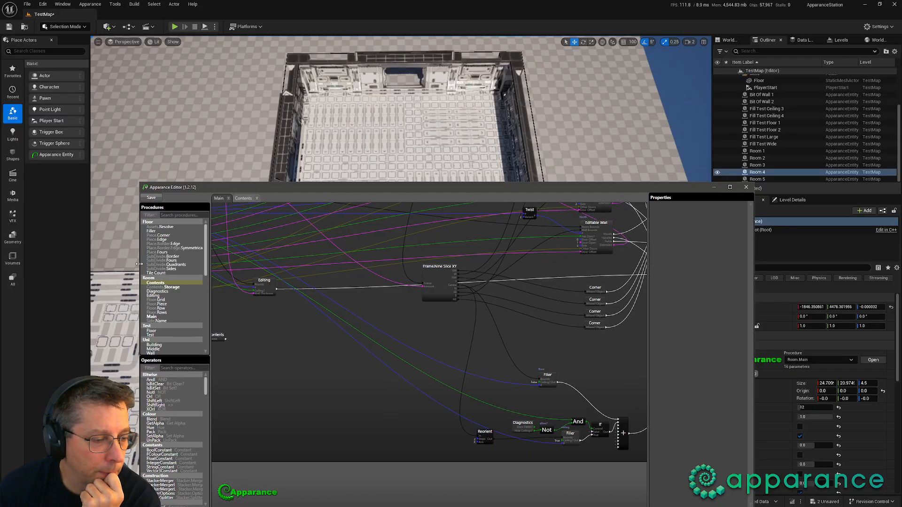
Step: Move the Contents node above the floor Filler node and feed its Frame from the Centre output of Frame.Nine Slice XY
middle_drag(316, 376, 443, 402)
scroll(397, 377, up, 3)
middle_drag(313, 325, 408, 381)
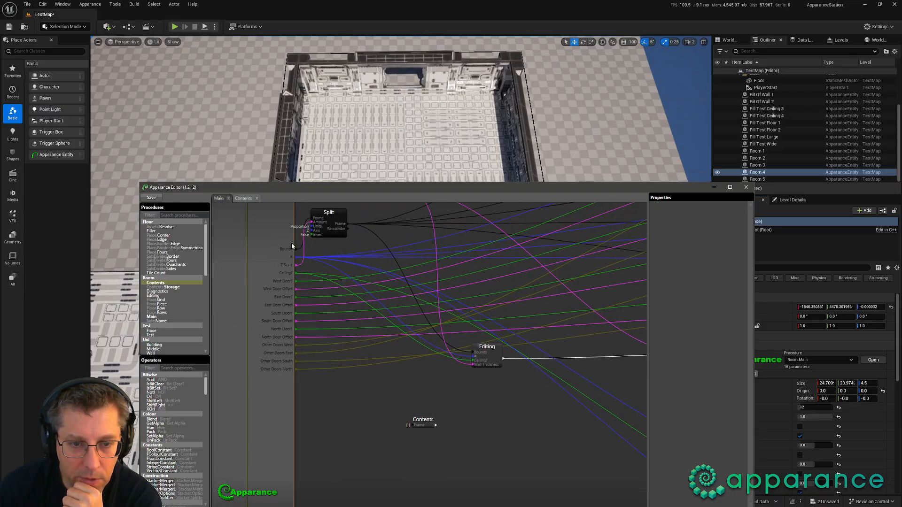
middle_drag(472, 387, 315, 333)
drag(269, 366, 563, 350)
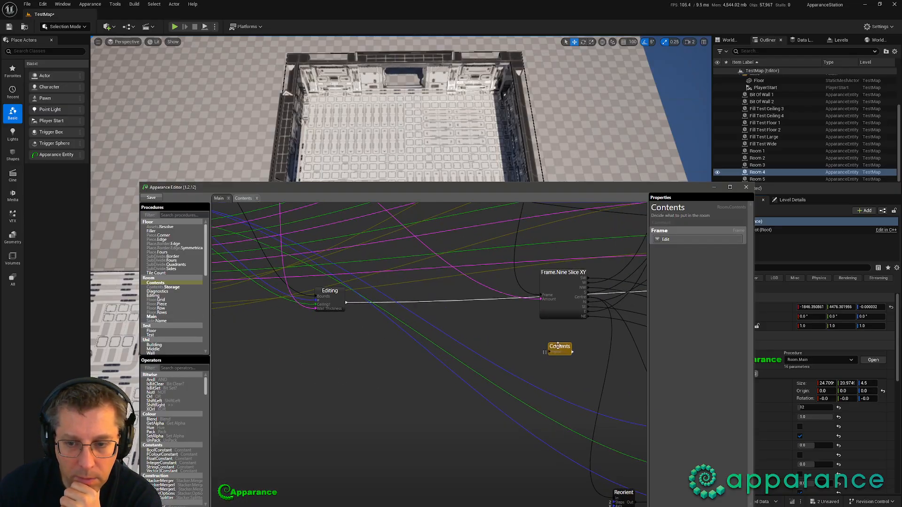
middle_drag(562, 350, 324, 329)
drag(320, 328, 469, 364)
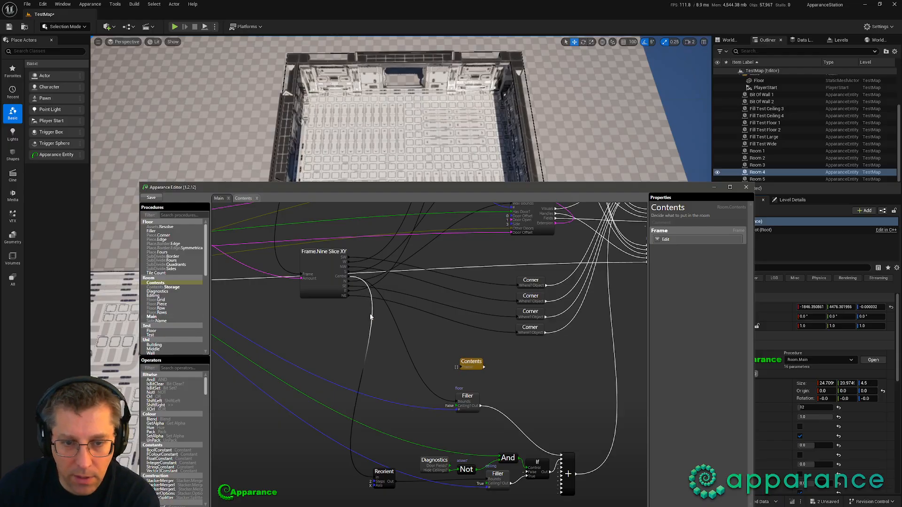
drag(348, 276, 463, 357)
Step: Connect the Contents node's output to the Merge node that combines the Filler geometry
middle_drag(548, 365, 453, 382)
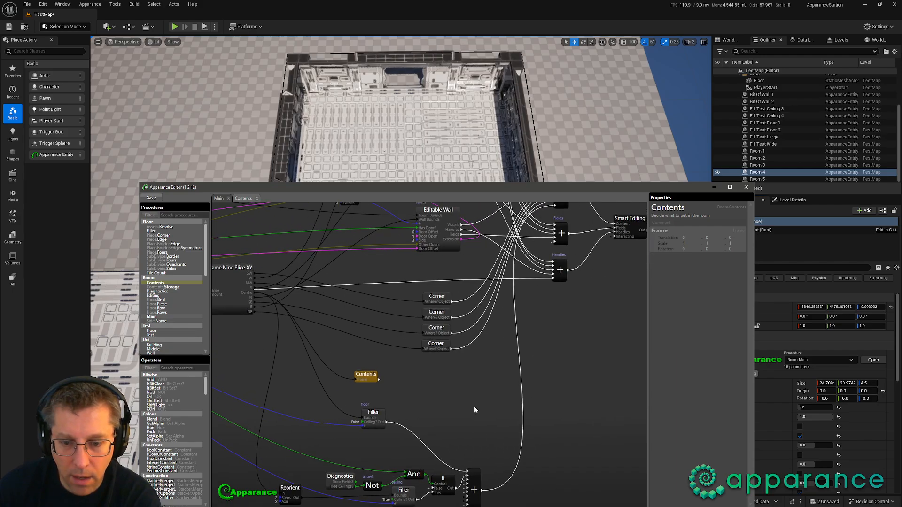
scroll(474, 408, down, 1)
middle_drag(465, 426, 467, 386)
drag(476, 419, 385, 337)
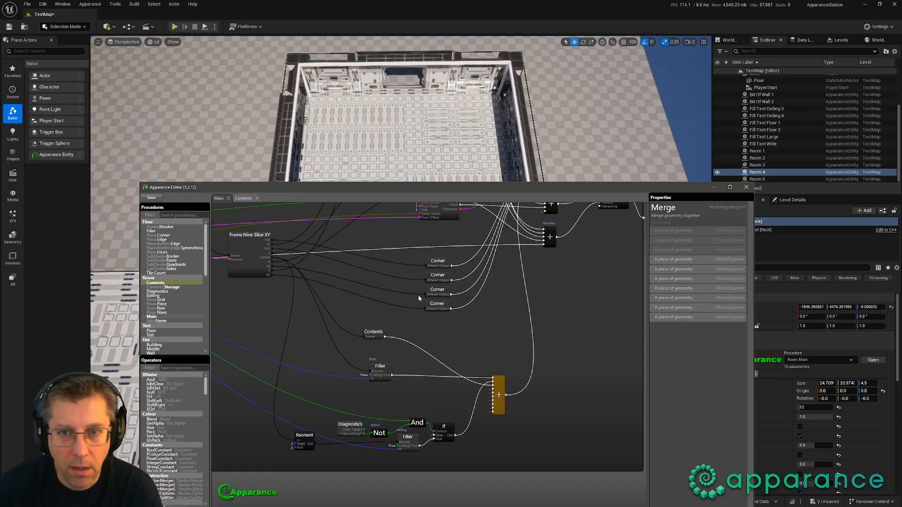
Step: Insert a Shrink operator between the Nine Slice Centre output and the Contents node, placed close beside Contents
right_drag(414, 151, 359, 164)
key(w)
key(e)
right_drag(401, 265, 556, 220)
right_drag(451, 150, 301, 186)
key(alt+Tab)
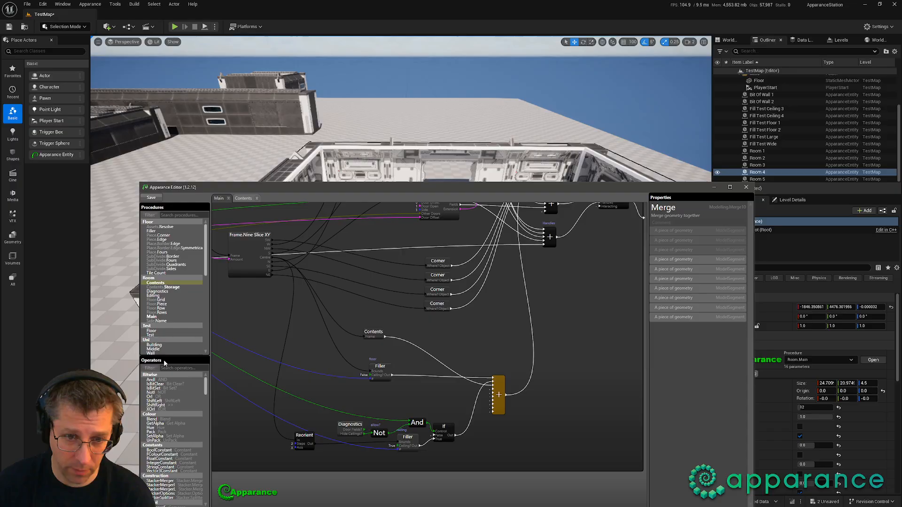
click(178, 367)
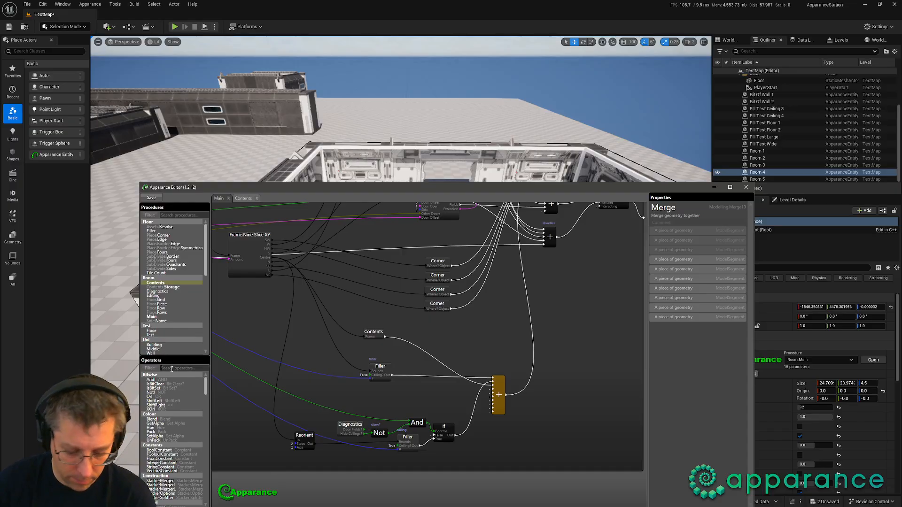
text(shr)
drag(151, 379, 352, 310)
drag(296, 263, 391, 332)
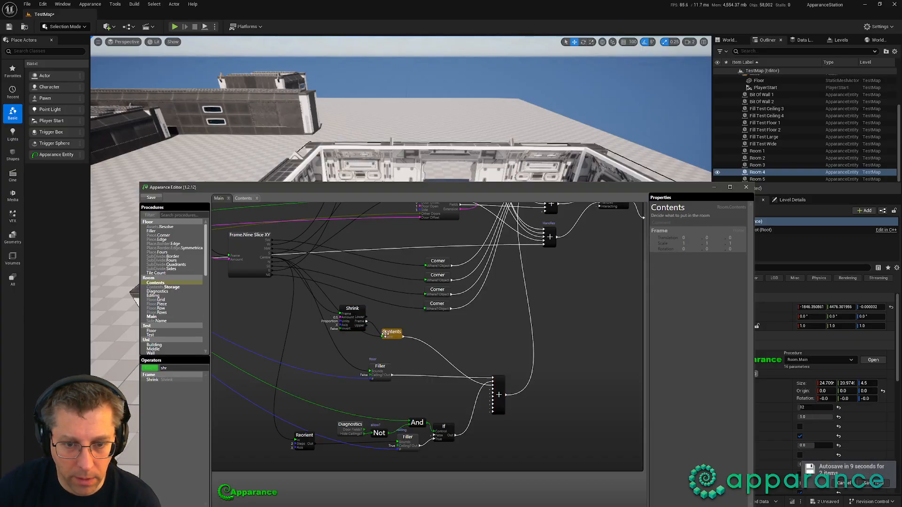
drag(352, 310, 360, 326)
Step: Configure the Shrink node with an amount of 0.25, Units mode, the Z axis and Invert enabled
right_drag(441, 132, 484, 183)
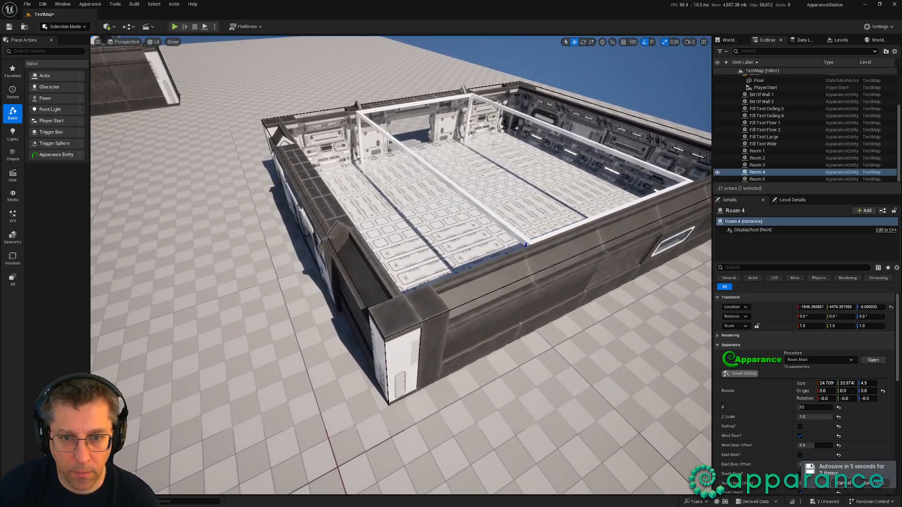
key(alt+Tab)
drag(522, 183, 522, 239)
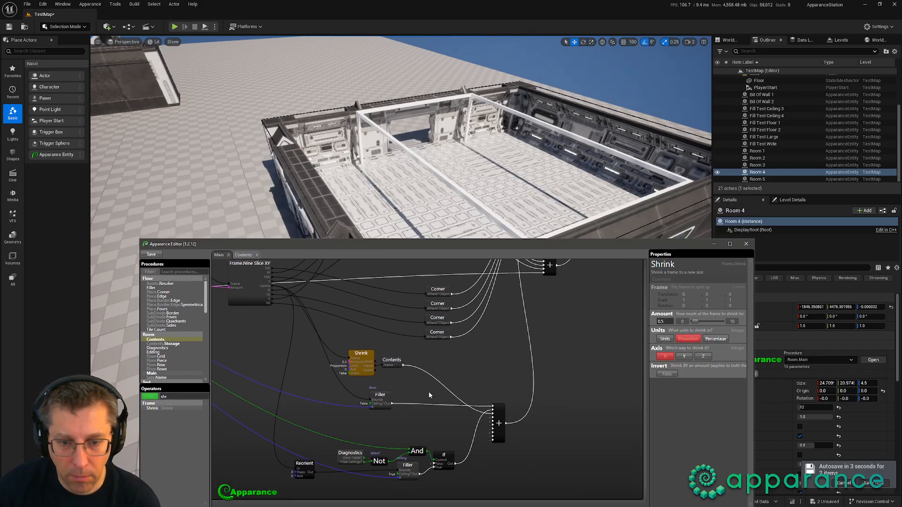
click(702, 356)
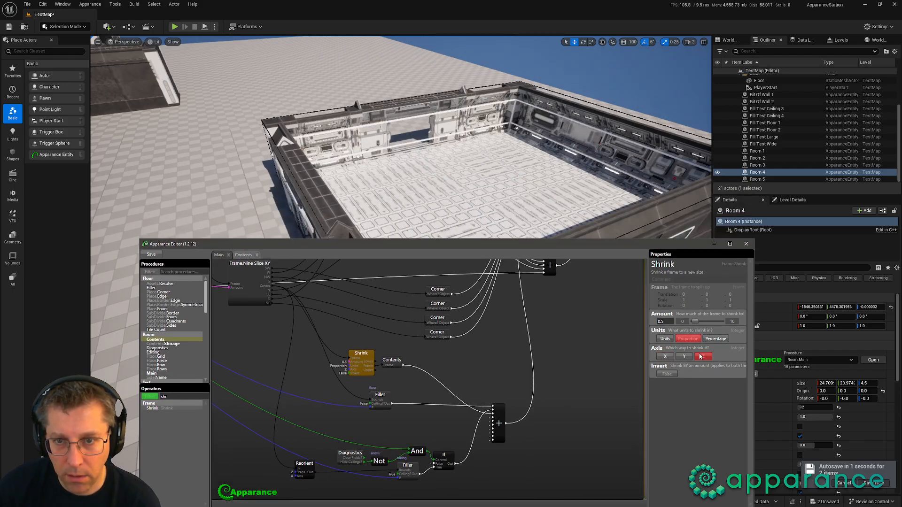
drag(667, 323, 641, 326)
text(0.25)
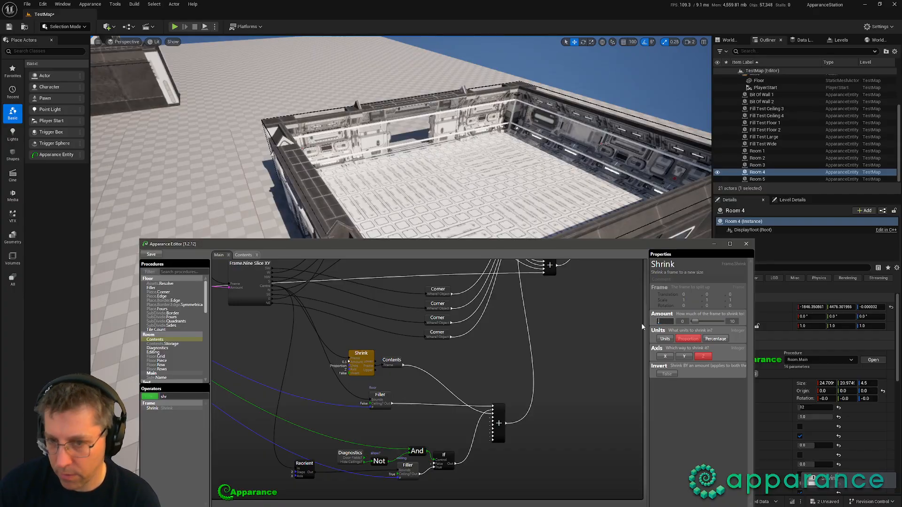
key(Tab)
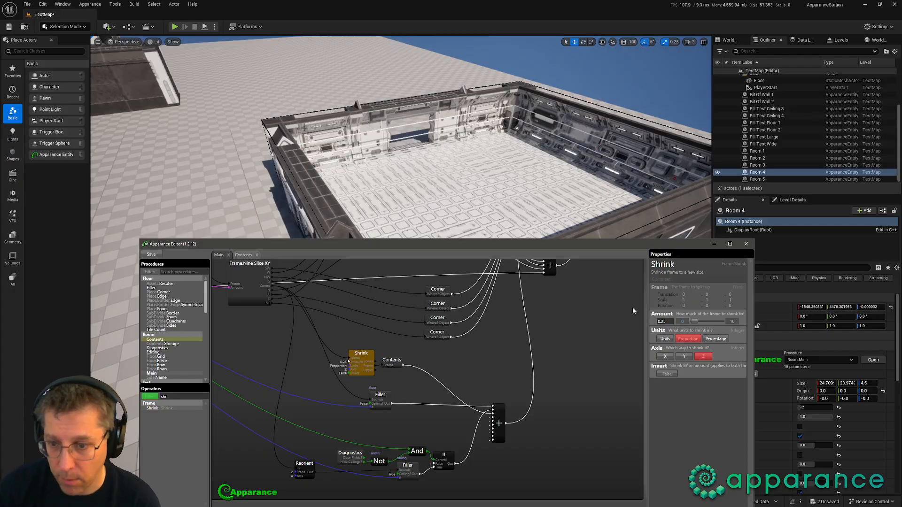
click(665, 339)
click(661, 373)
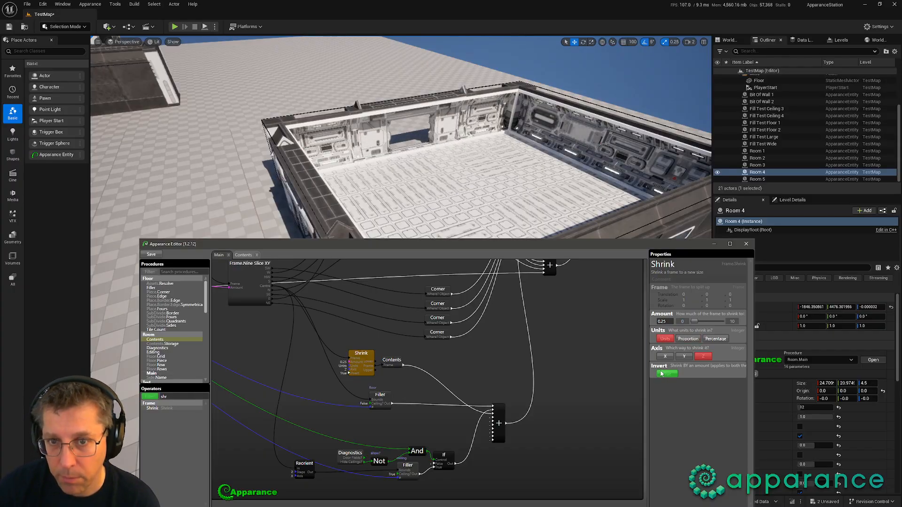
Step: Examine the contents frame's edges against the floor and walls of the room, from inside and from above
right_drag(519, 111, 292, 123)
key(w)
scroll(518, 118, down, 3)
key(w)
key(a)
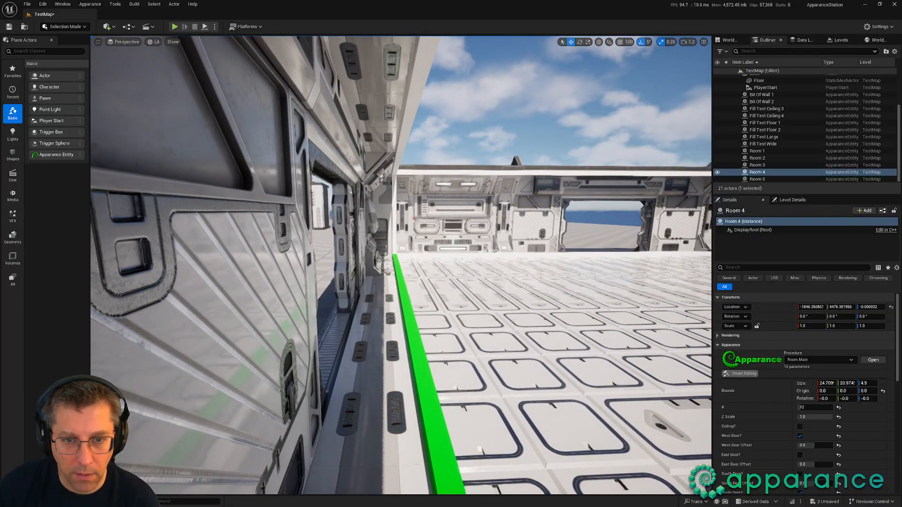
key(d)
right_drag(291, 123, 507, 122)
key(a)
right_drag(342, 256, 404, 257)
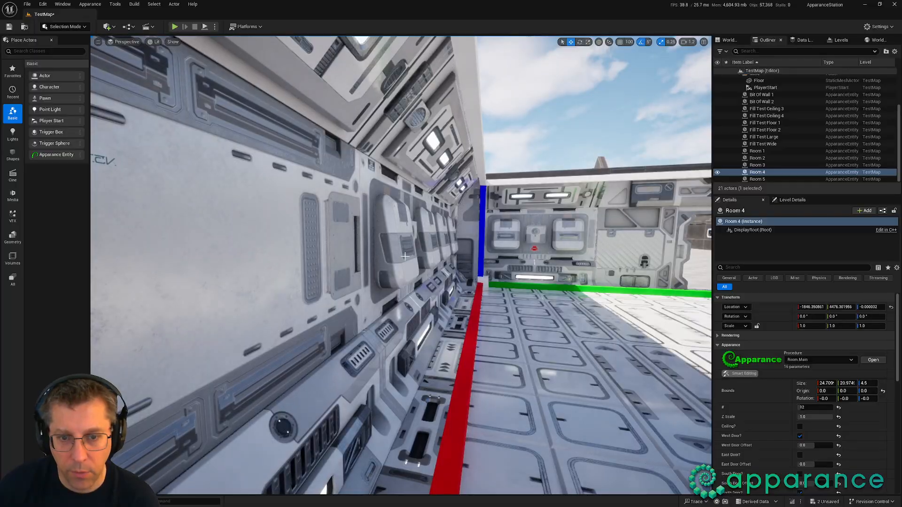
right_drag(474, 340, 543, 395)
key(s)
key(w)
key(s)
key(s)
key(s)
key(w)
key(alt+Tab)
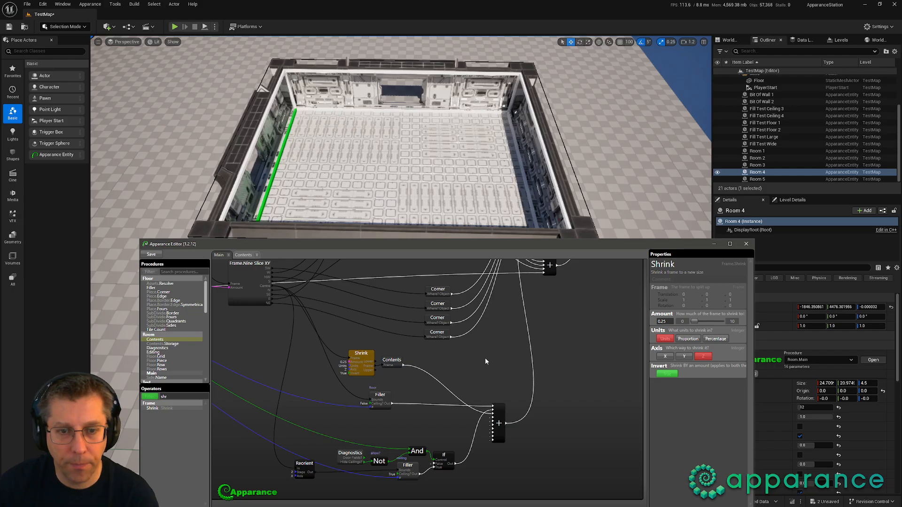
Step: Open the Room.Contents procedure and place a Contents.Storage node below Show.Frame
click(457, 357)
double_click(392, 360)
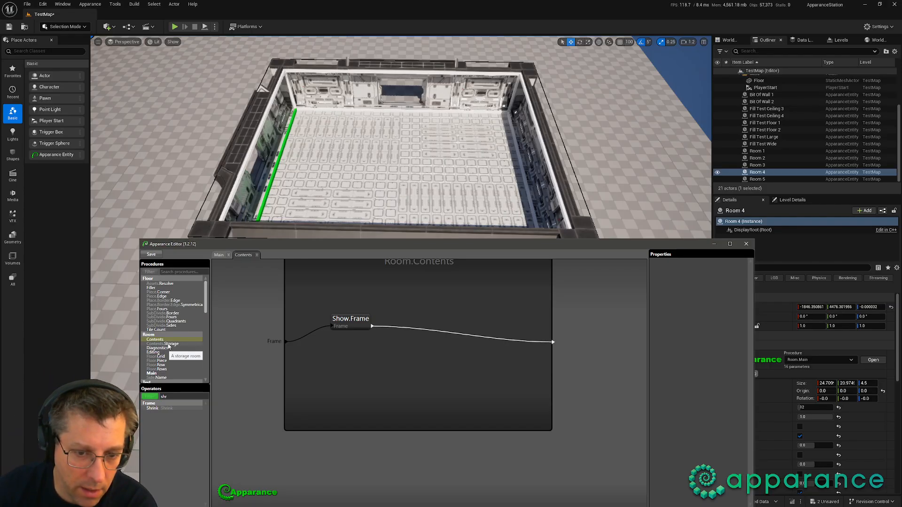
drag(169, 347, 304, 375)
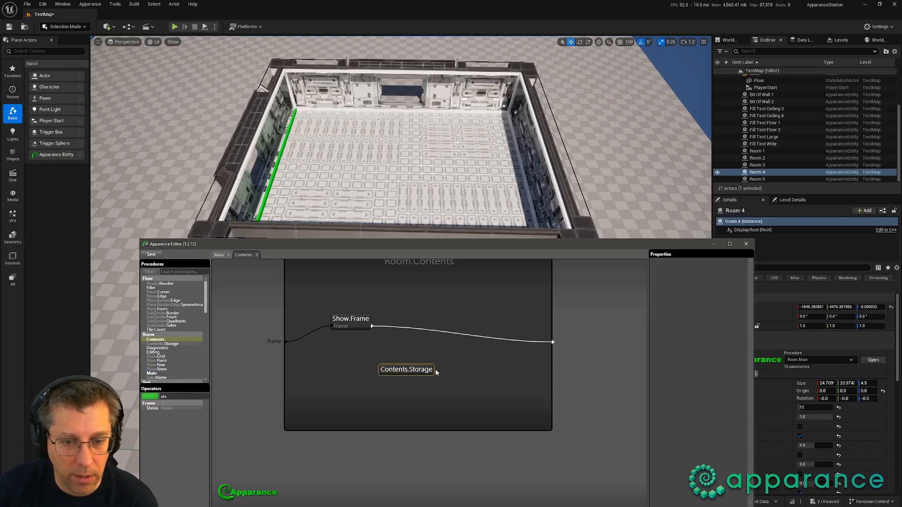
Step: Open Room.Contents.Storage and add a Show.Box node fed by a new Bounds procedure input
double_click(170, 345)
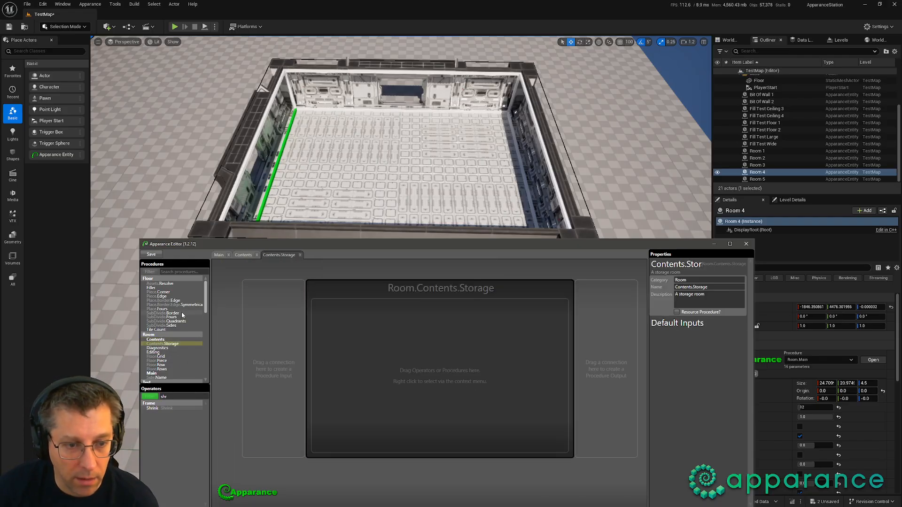
scroll(173, 329, down, 5)
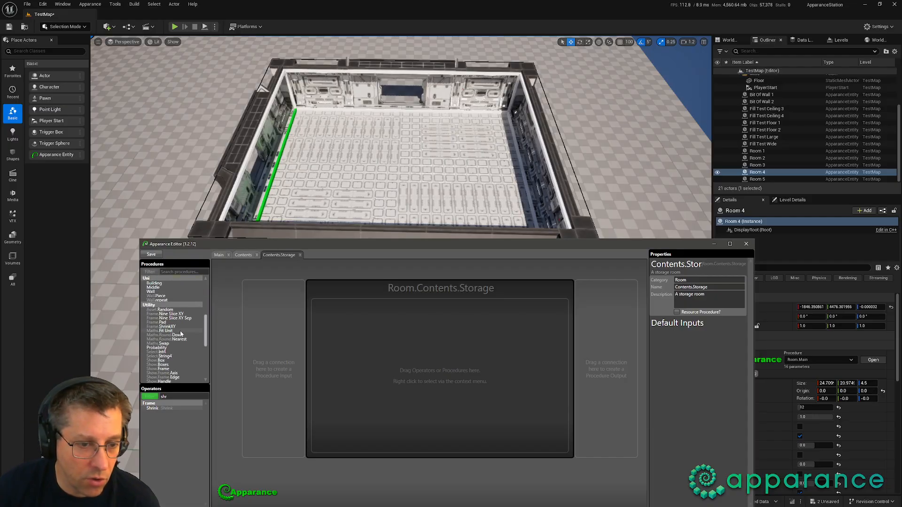
scroll(175, 348, down, 2)
drag(160, 345, 275, 363)
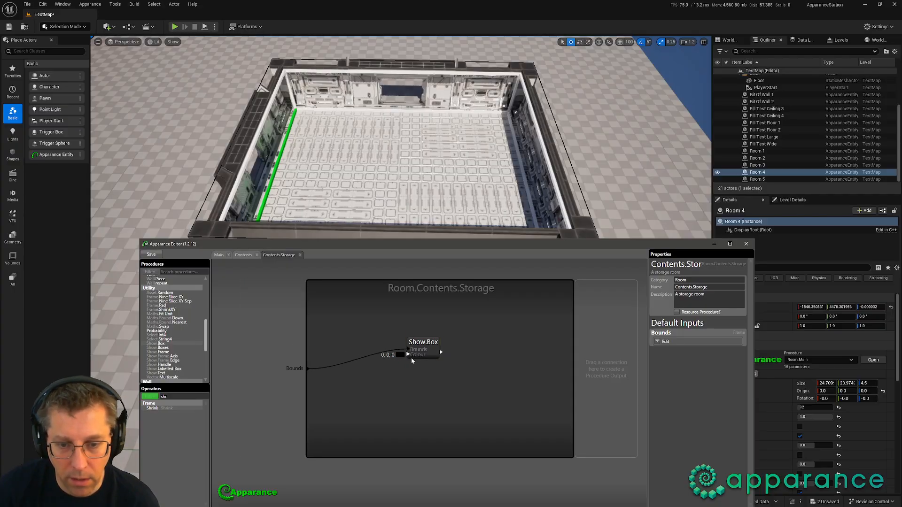
Step: Colour the Show.Box dark yellow (0.2235294, 0.1529412, 0) and connect it to a new procedure output
click(422, 342)
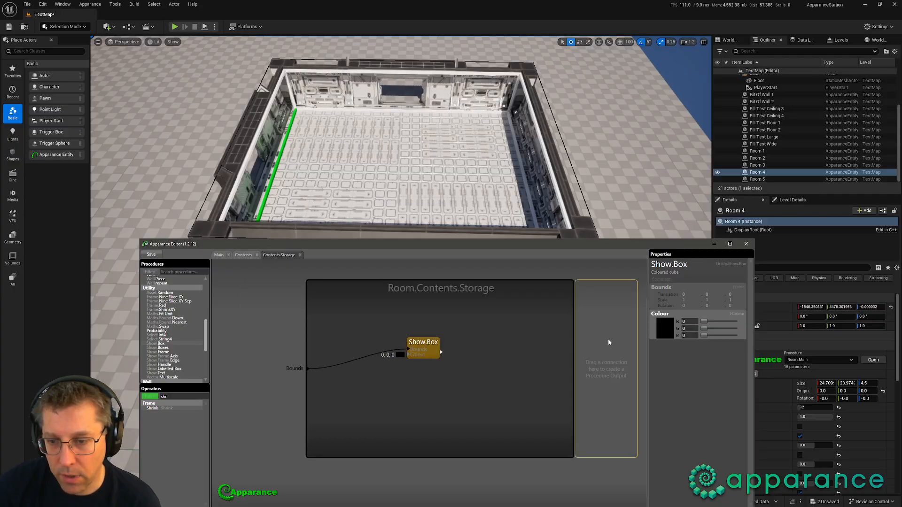
drag(703, 328, 711, 322)
drag(441, 352, 599, 361)
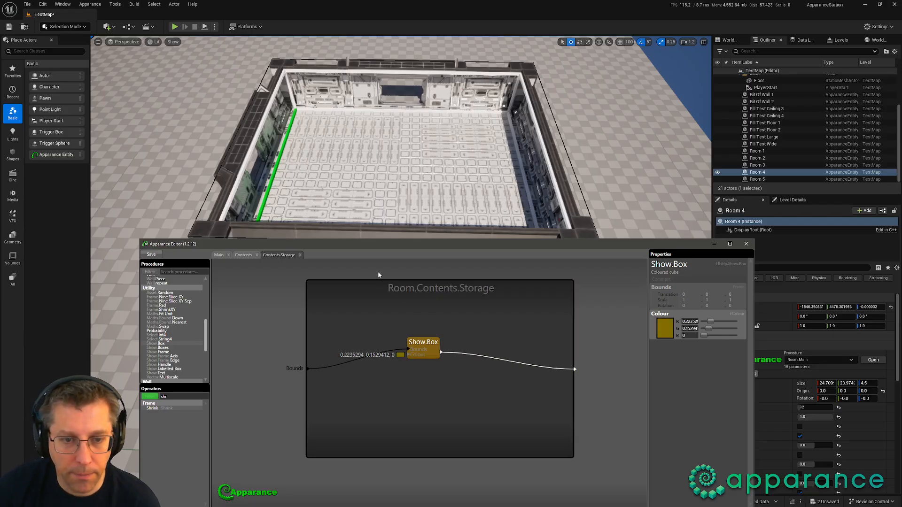
Step: In Room.Contents, rewire the Frame input and the output to Contents.Storage and delete the Show.Frame node
click(243, 255)
drag(287, 343, 392, 377)
drag(553, 343, 381, 348)
click(351, 320)
key(Delete)
click(406, 369)
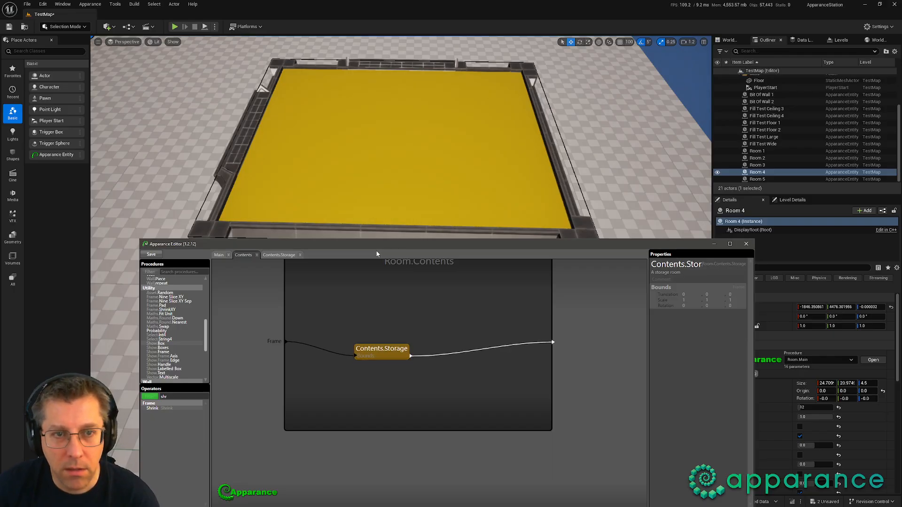
Step: Align the Contents.Storage node in a straight line with the procedure's Frame input and output
right_drag(395, 327, 400, 371)
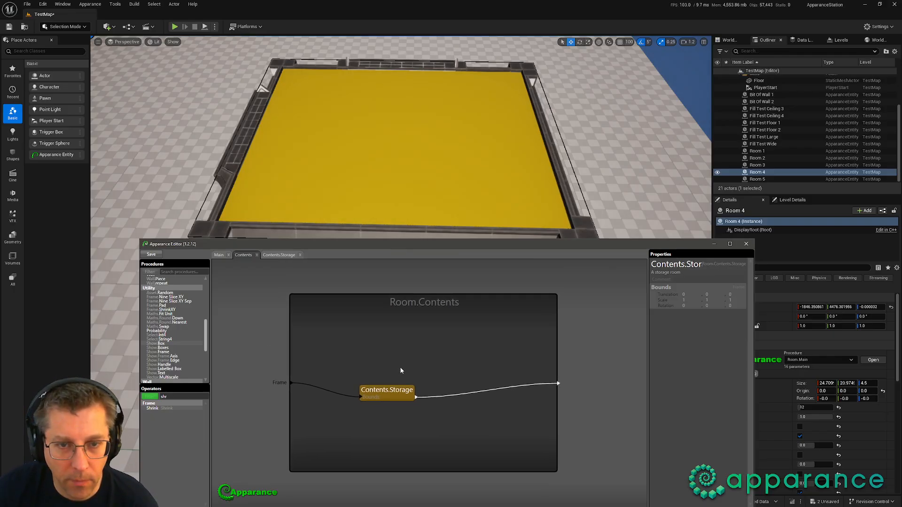
drag(383, 390, 397, 377)
click(446, 363)
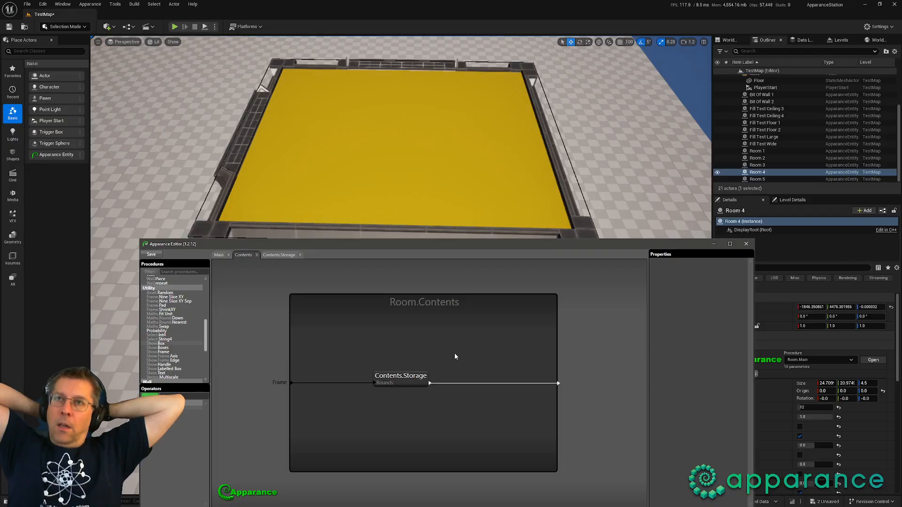
text(shr)
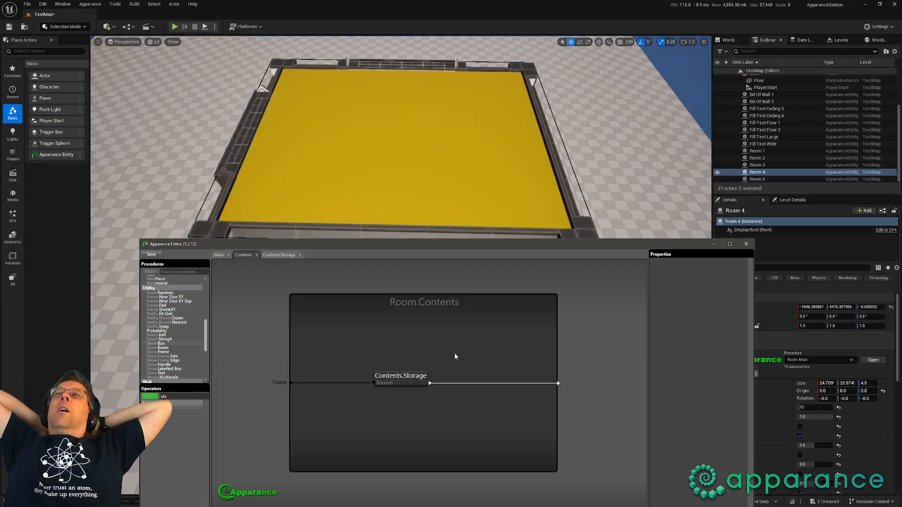
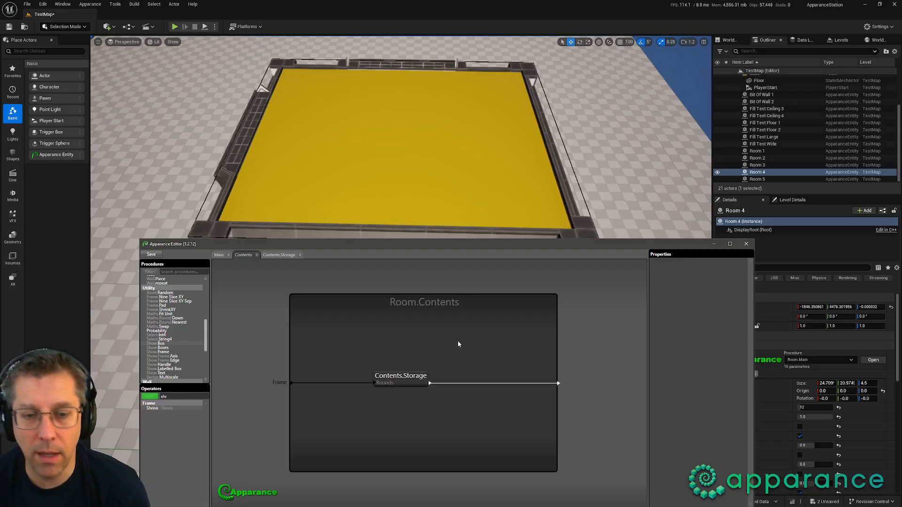
Step: Open the Contents.Storage graph and add a new procedure to the Room category
double_click(420, 387)
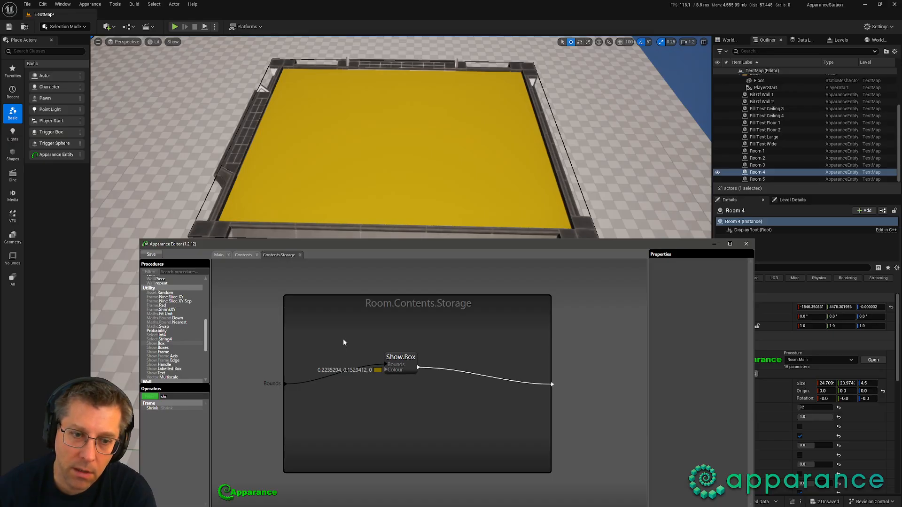
scroll(179, 339, up, 6)
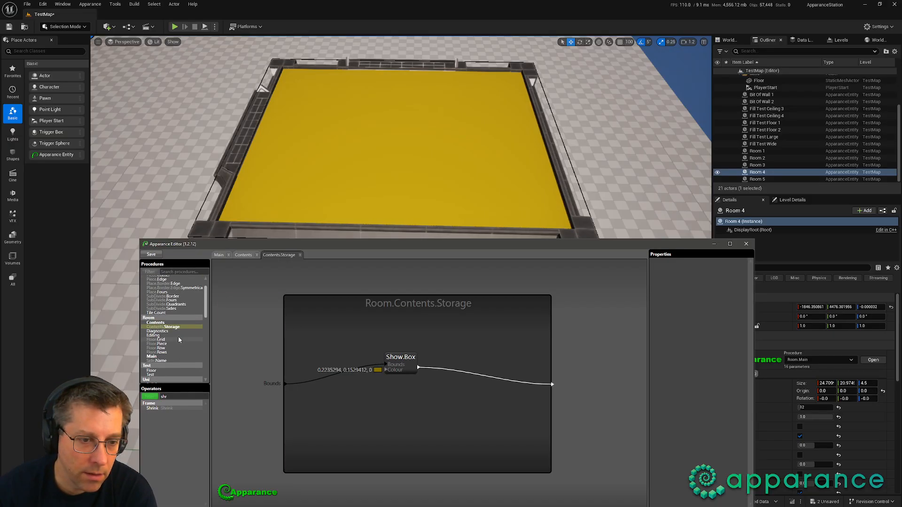
right_click(162, 312)
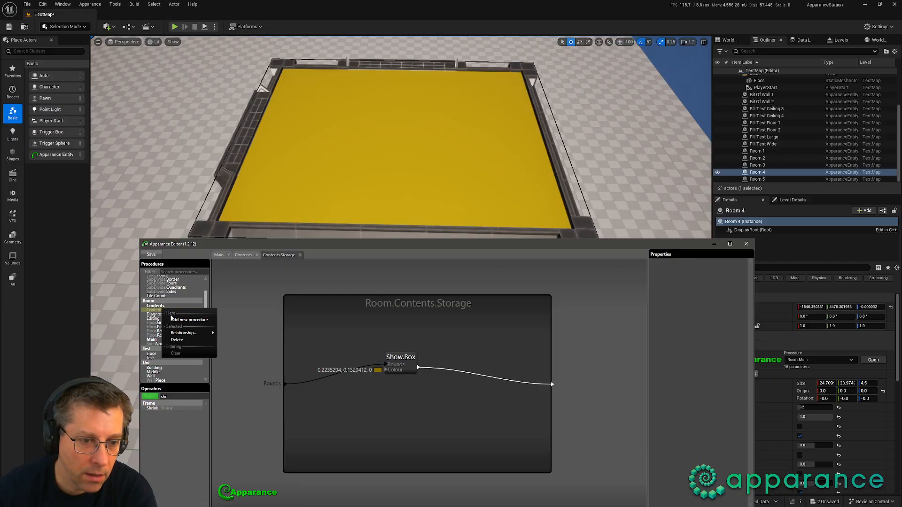
click(186, 320)
click(711, 291)
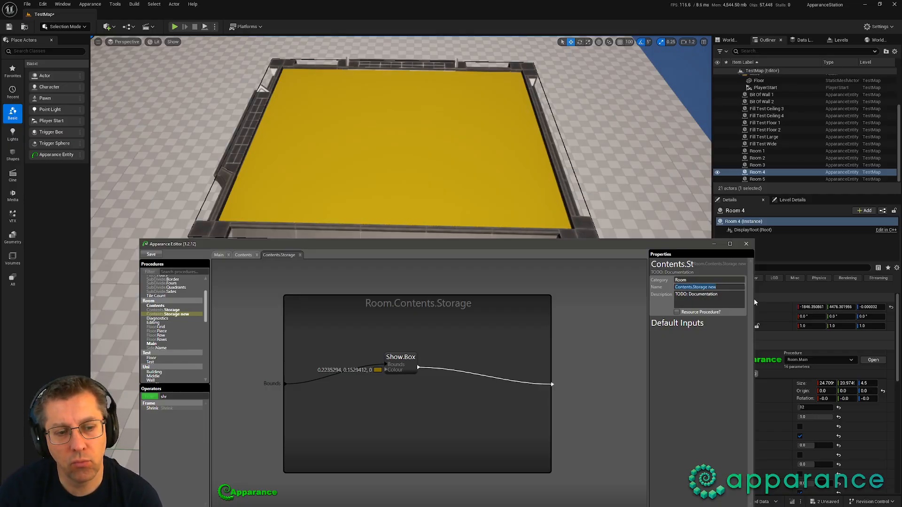
text(Space)
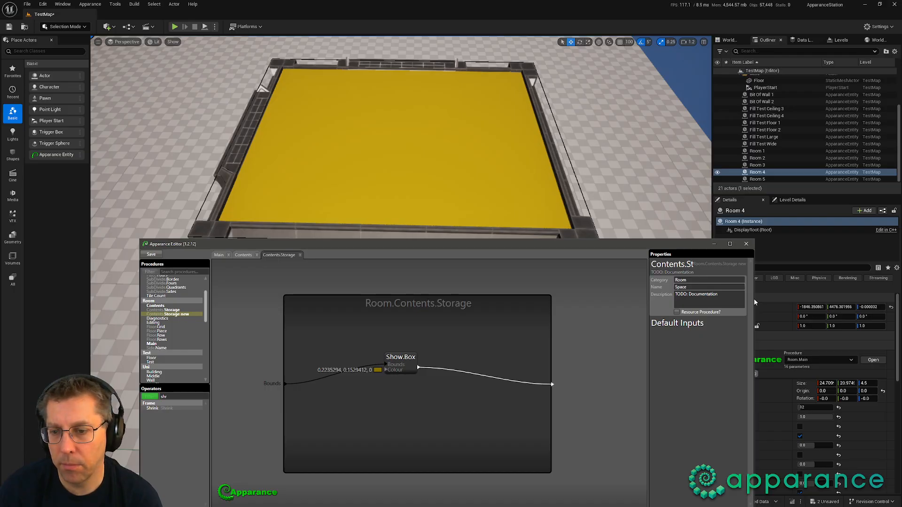
key(BackSpace)
key(BackSpace)
key(BackSpace)
key(BackSpace)
key(BackSpace)
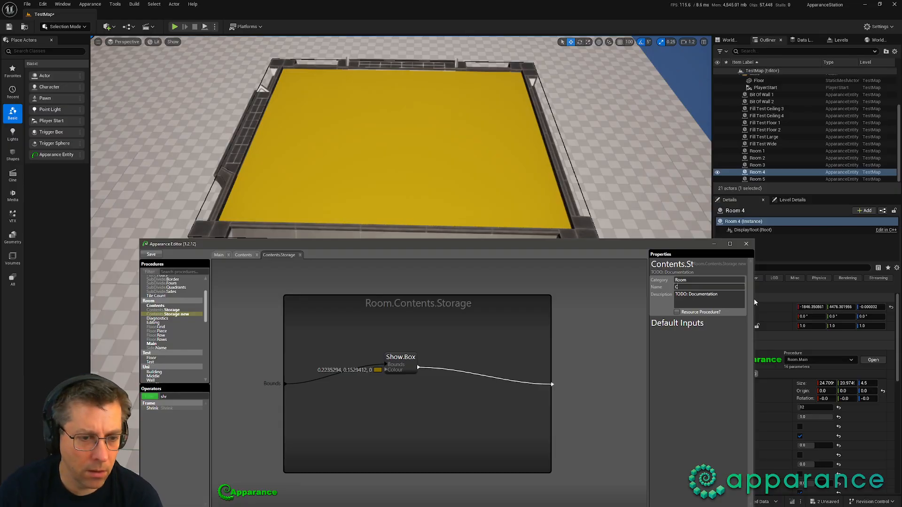
Step: Name the new Room procedure Content.Space
text(Conet)
key(BackSpace)
key(BackSpace)
text(tent)
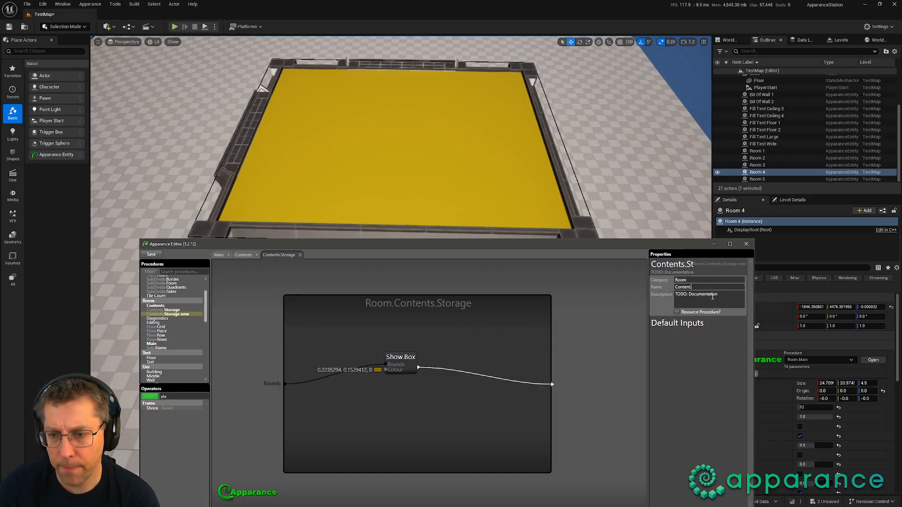
text(.L)
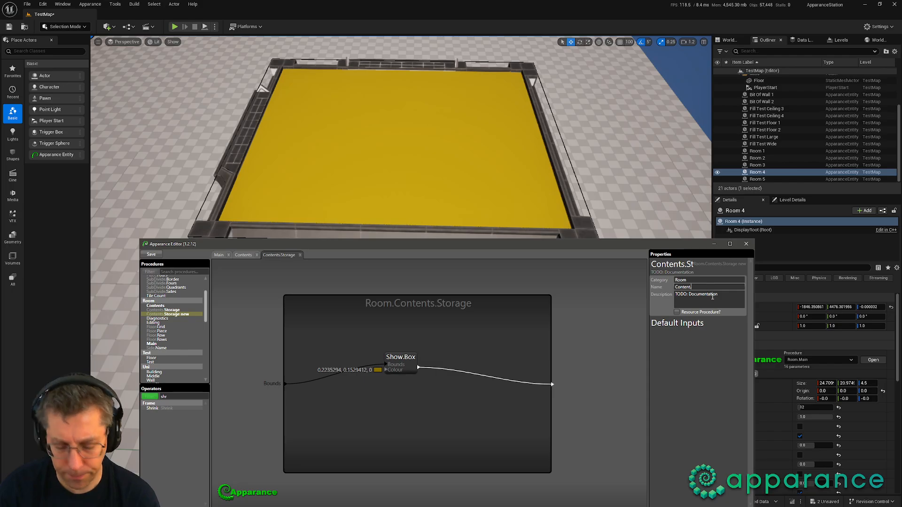
text(Space)
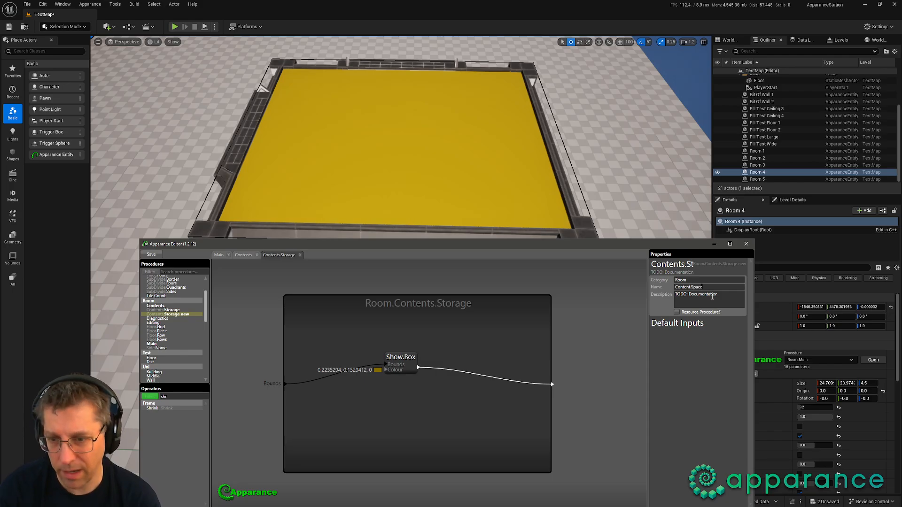
key(Tab)
Step: Set the Content.Space procedure's description to "Deciding the space available"
text(De)
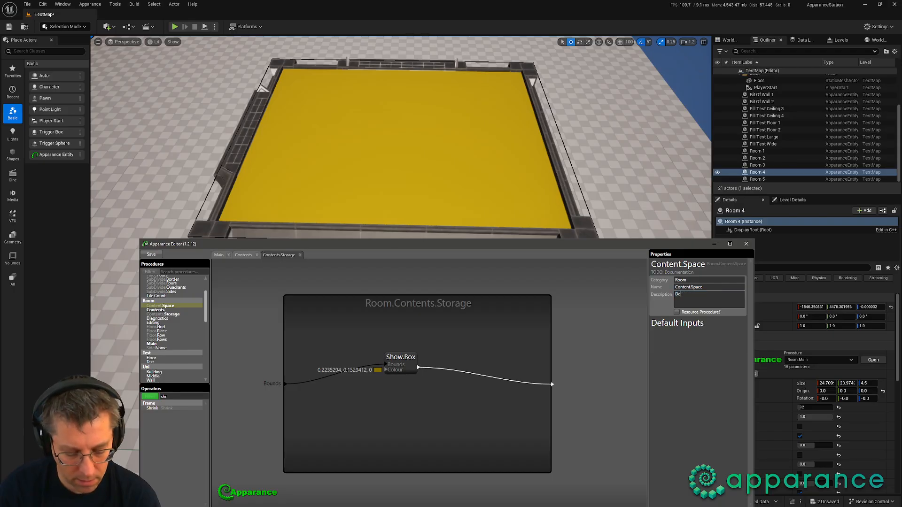
text(ciding)
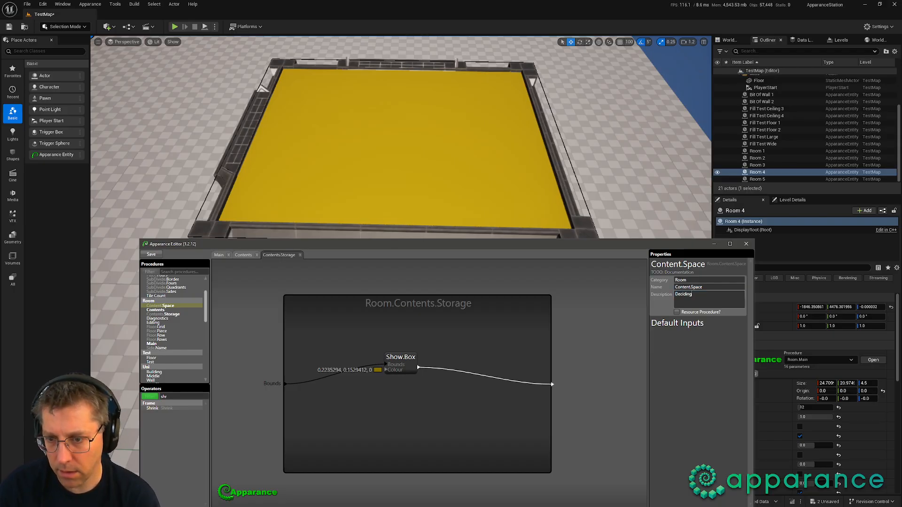
text( the space)
text(labl)
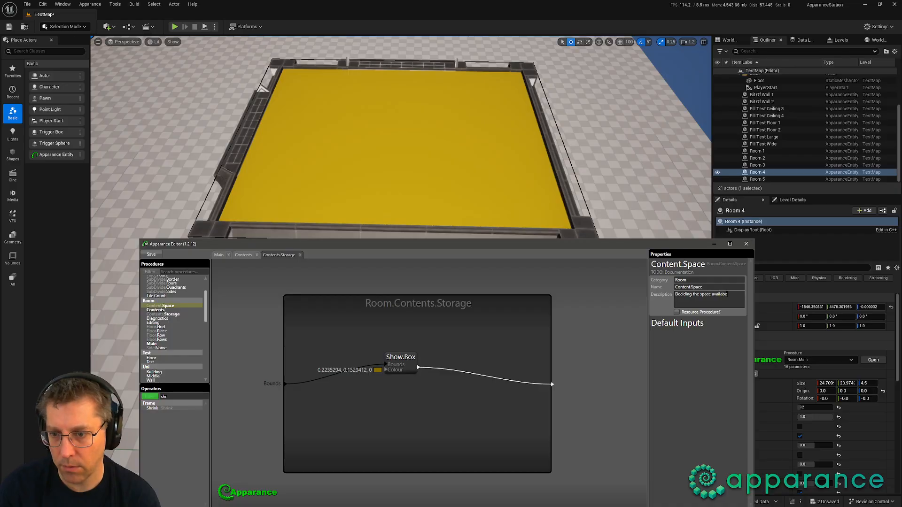
text(e)
key(Return)
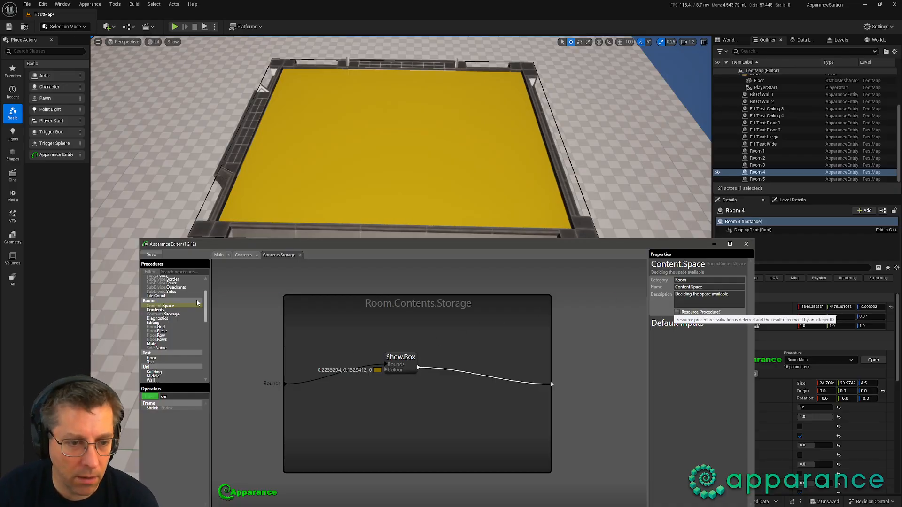
Step: Rename the Room category's Contents procedure to Content
click(166, 311)
click(714, 289)
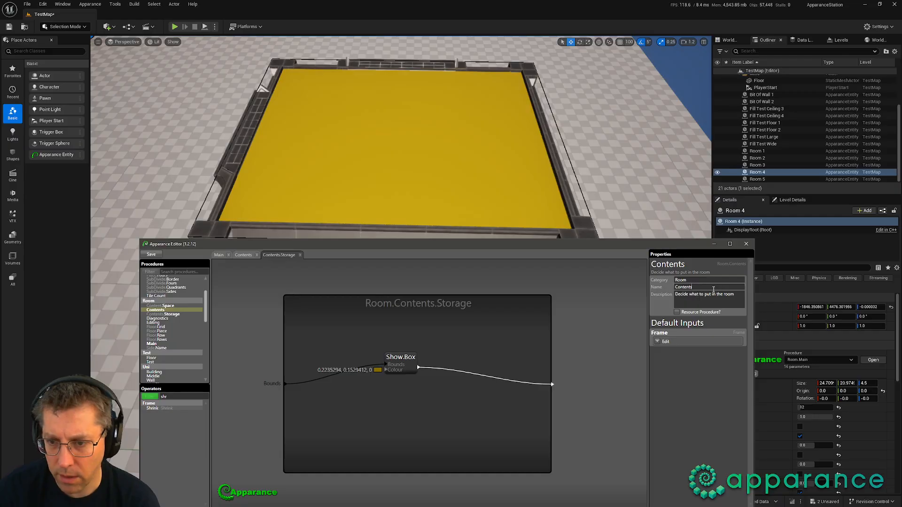
key(Tab)
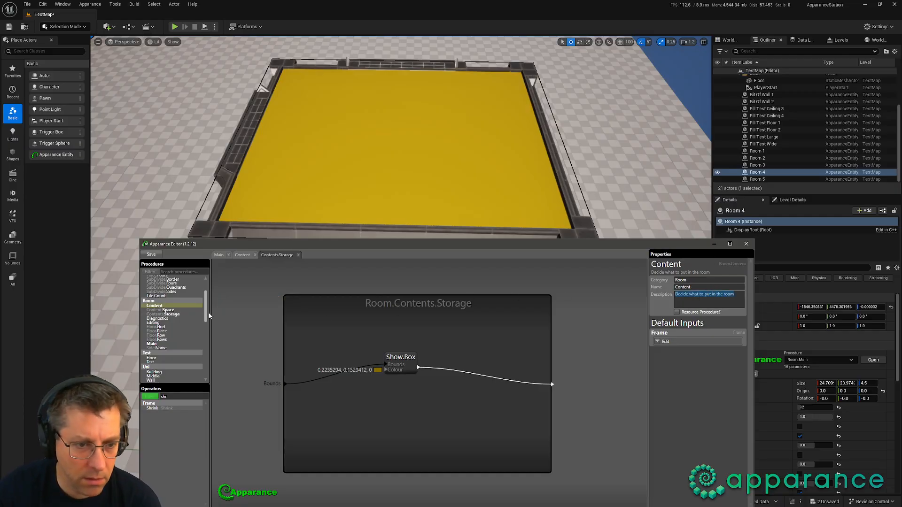
Step: Rename the Contents.Storage procedure to Content.Type.Storage and save the procedures
click(161, 319)
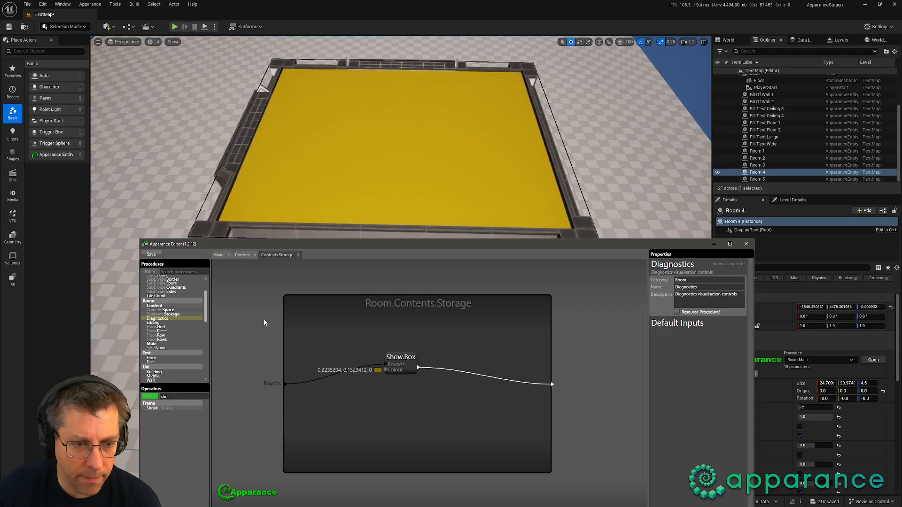
click(172, 314)
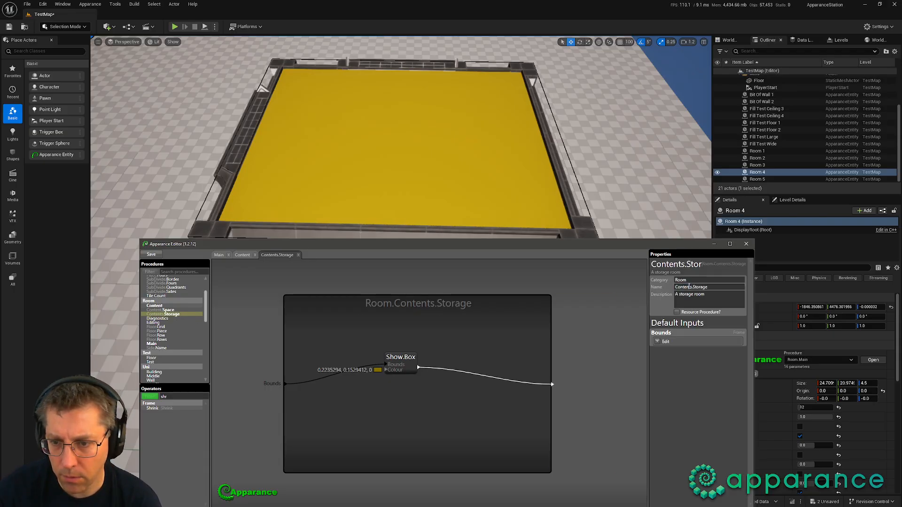
key(Delete)
text(.Tyhpe)
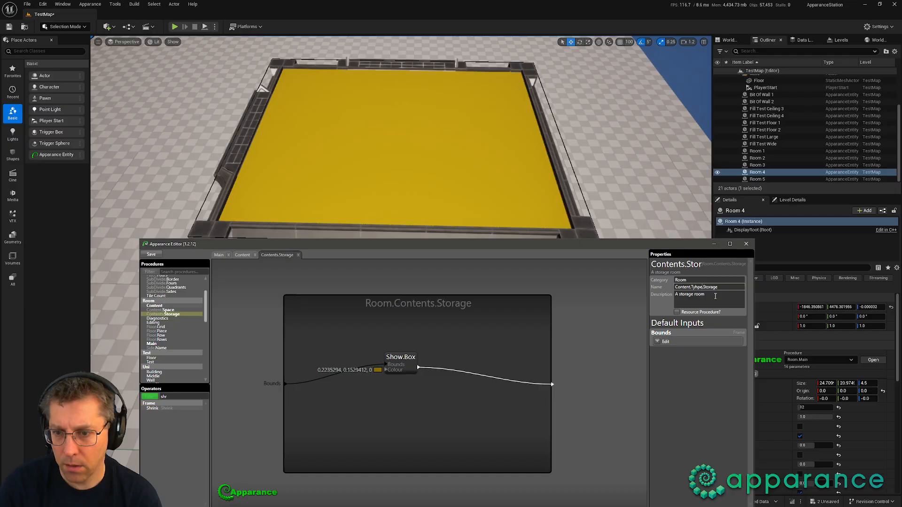
key(BackSpace)
key(BackSpace)
key(BackSpace)
text(pe)
key(Tab)
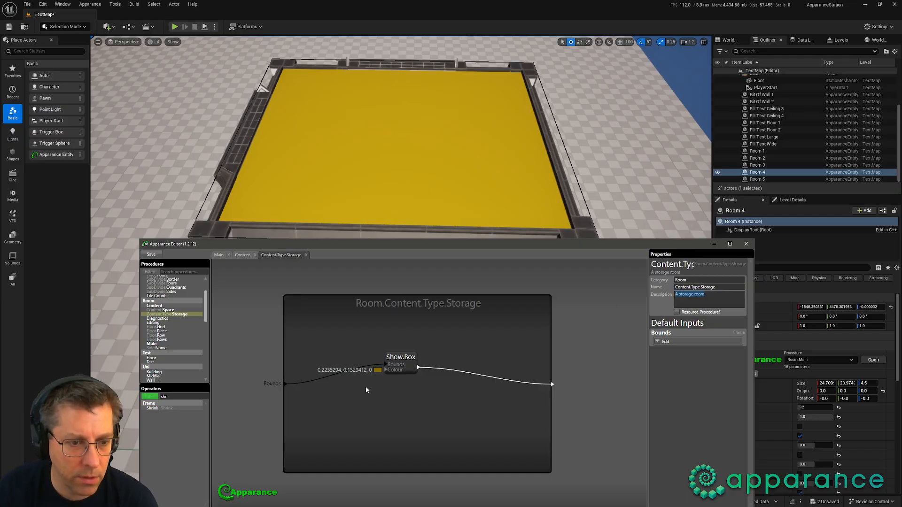
key(ctrl+s)
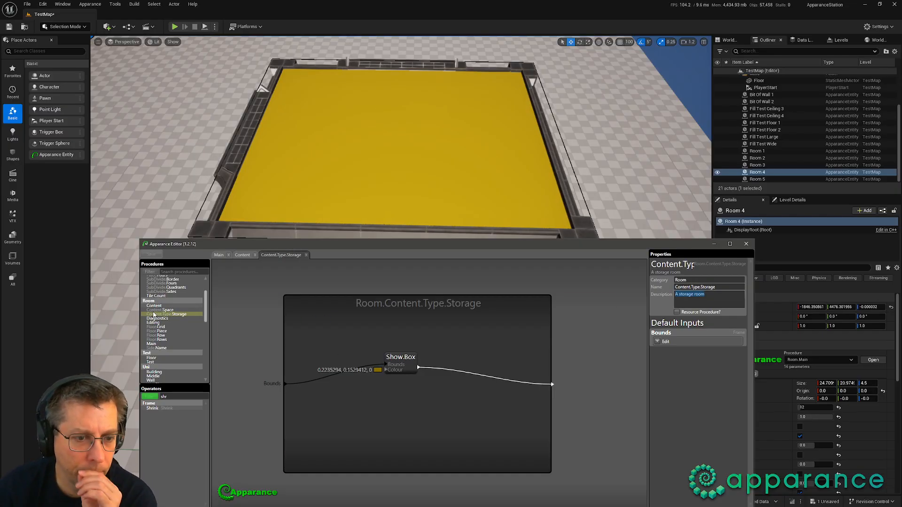
Step: Open the Content.Space graph and add a new Room procedure named Content.Space.Corner
double_click(155, 310)
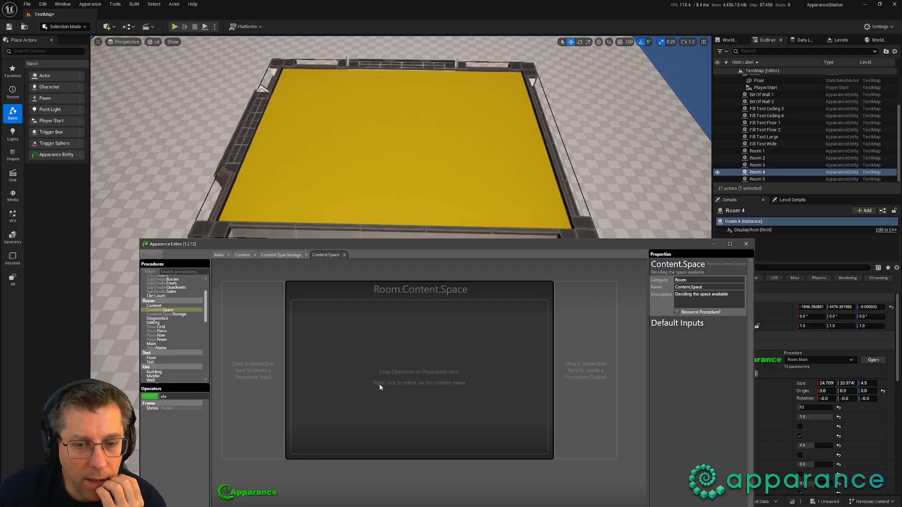
right_click(170, 310)
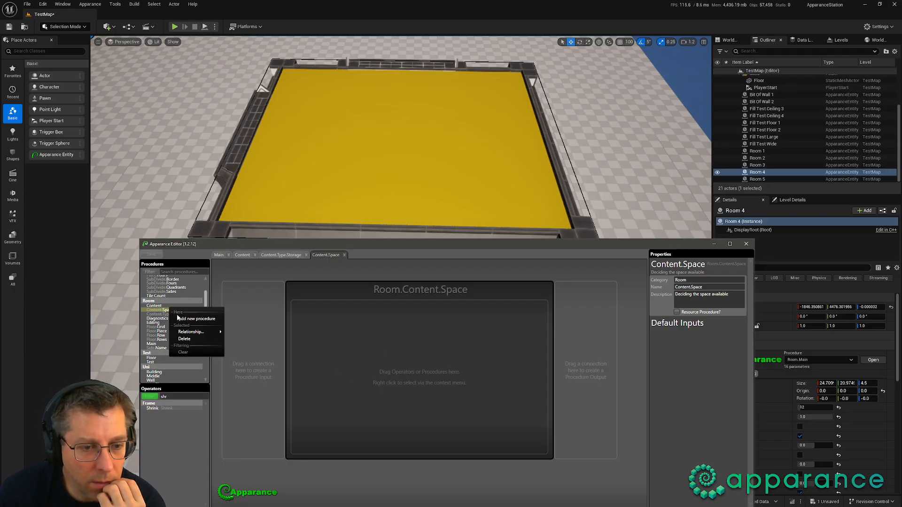
click(193, 318)
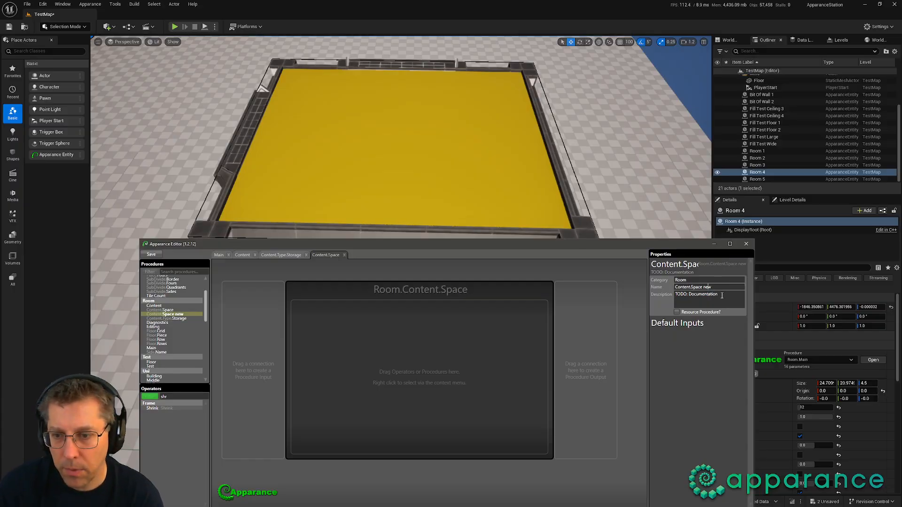
text(.C)
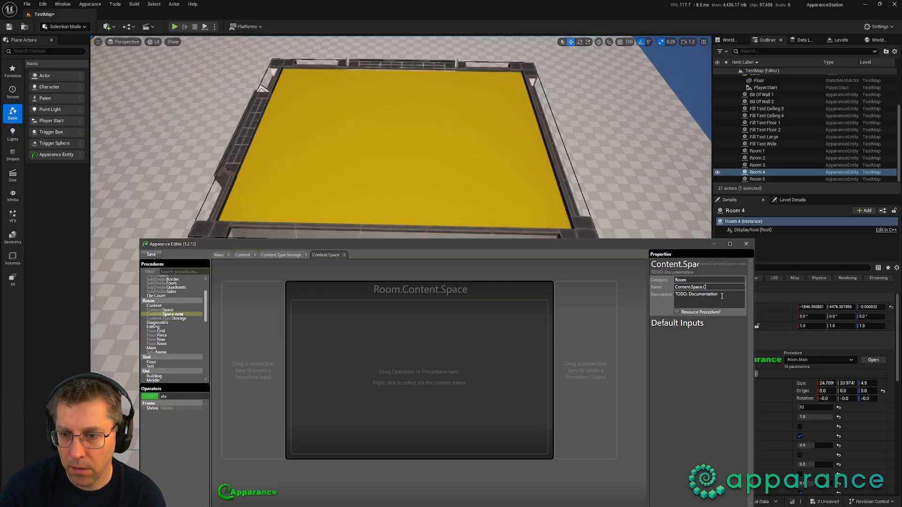
text(orner)
Step: Describe Content.Space.Corner as "What size corner is there for content" and save the procedures
click(722, 296)
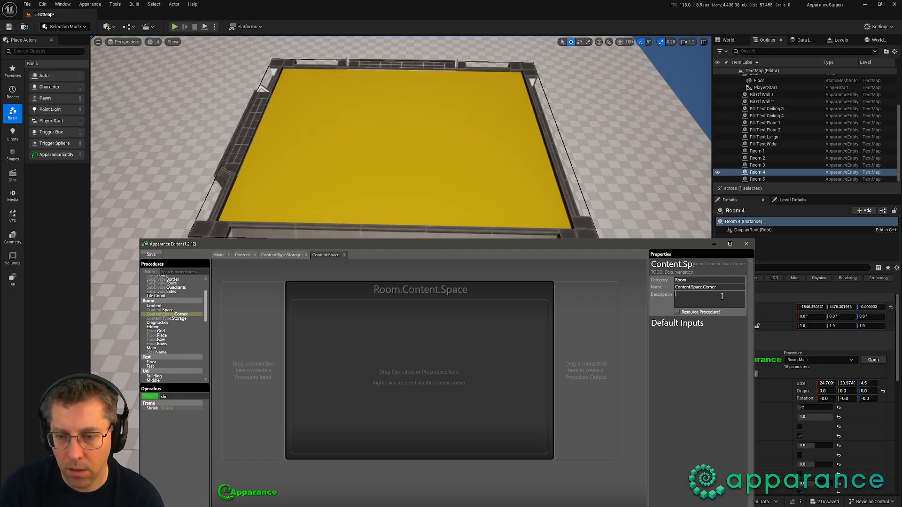
text(Wha)
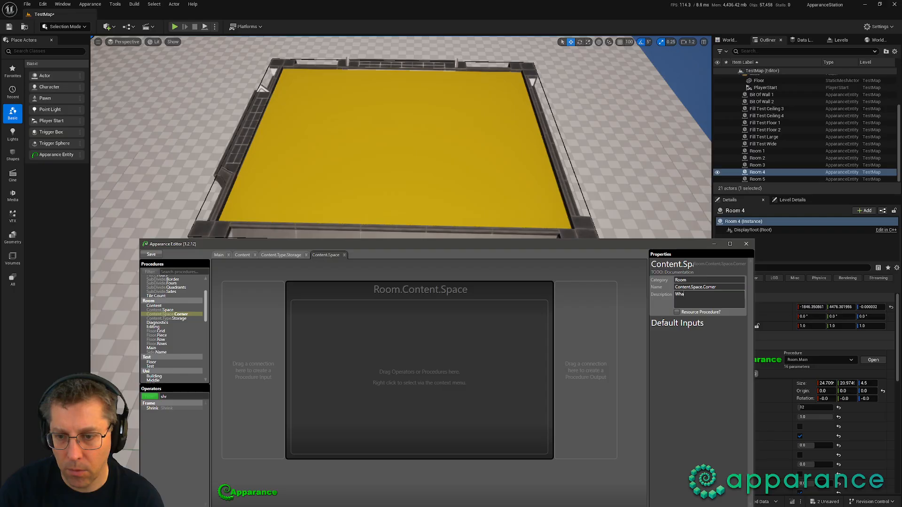
text(t size corner is)
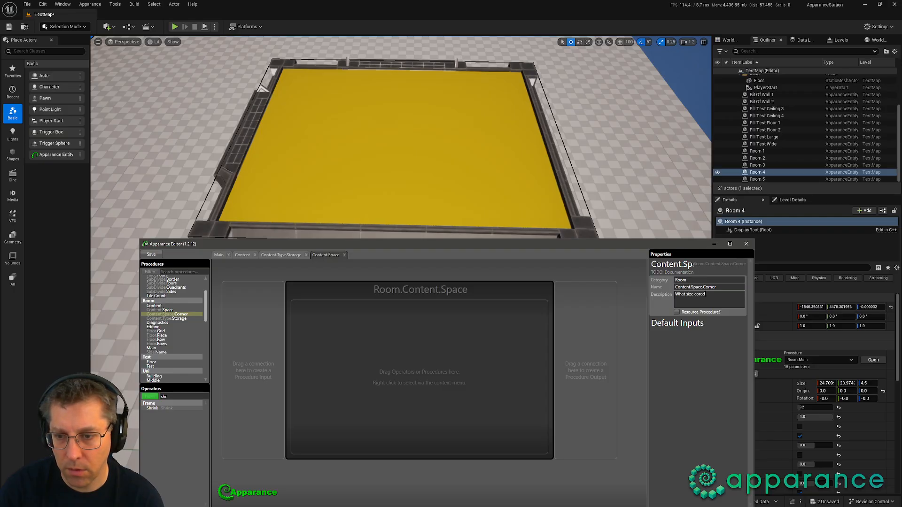
text( there for c)
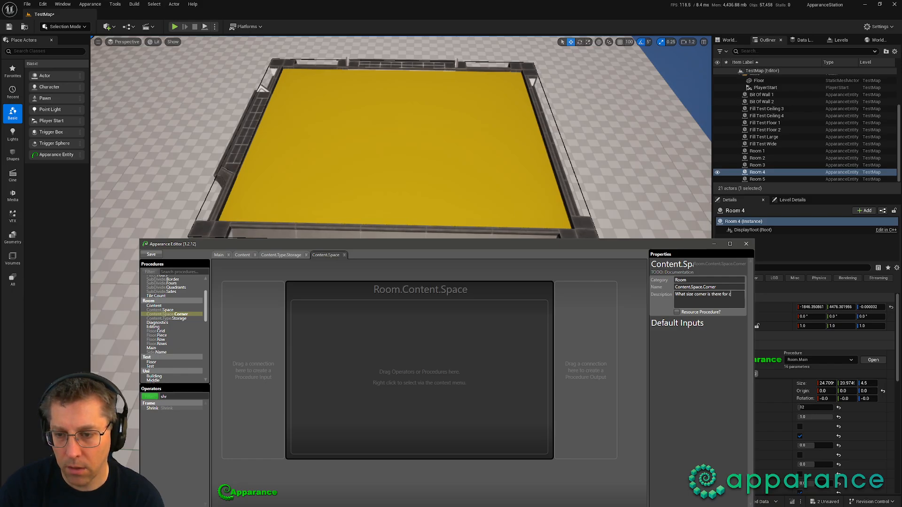
text(ontent)
key(Return)
click(457, 380)
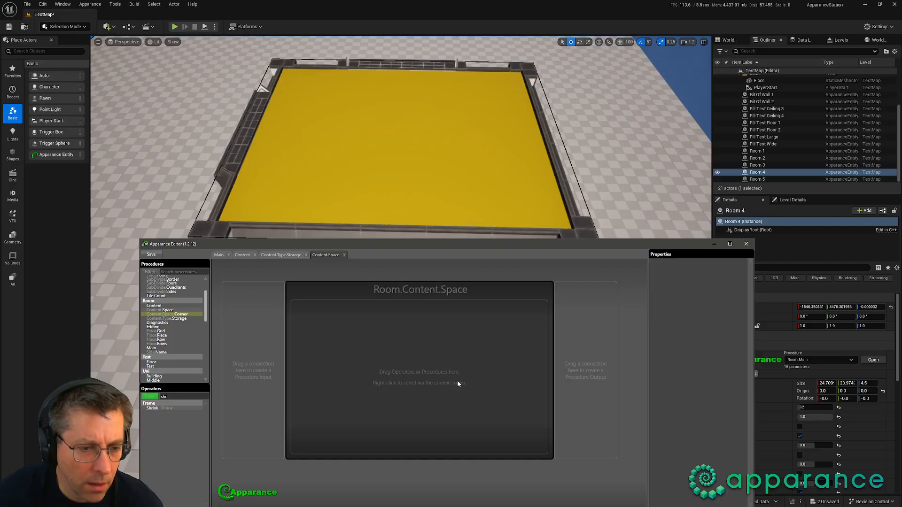
key(ctrl+s)
Step: Place a Content.Space.Corner node in the Content.Space graph and open its own graph
drag(159, 316, 417, 376)
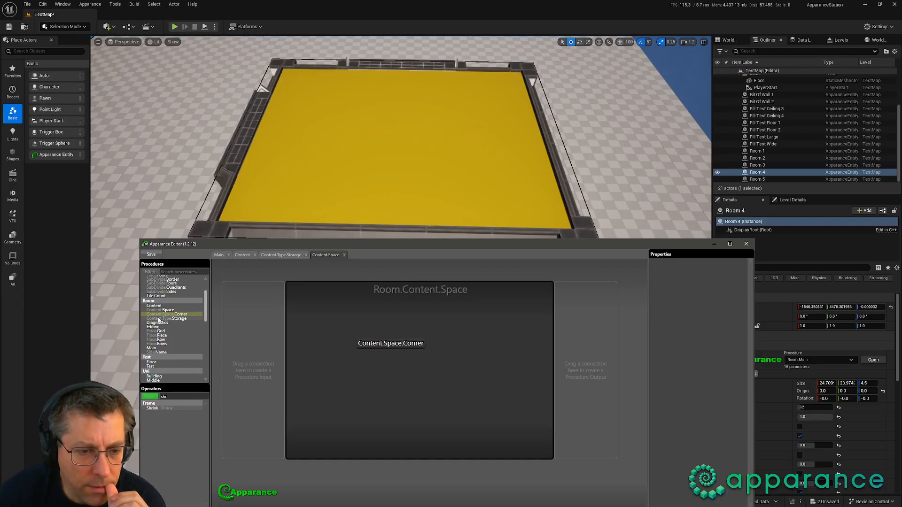
double_click(391, 343)
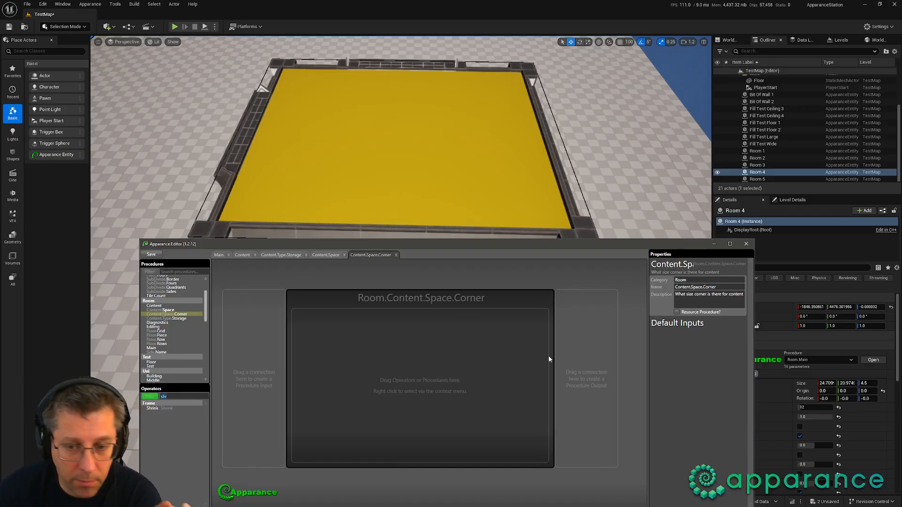
Step: Add a Frame output named Space to the Content.Space.Corner procedure
right_click(585, 333)
mouse_move(610, 342)
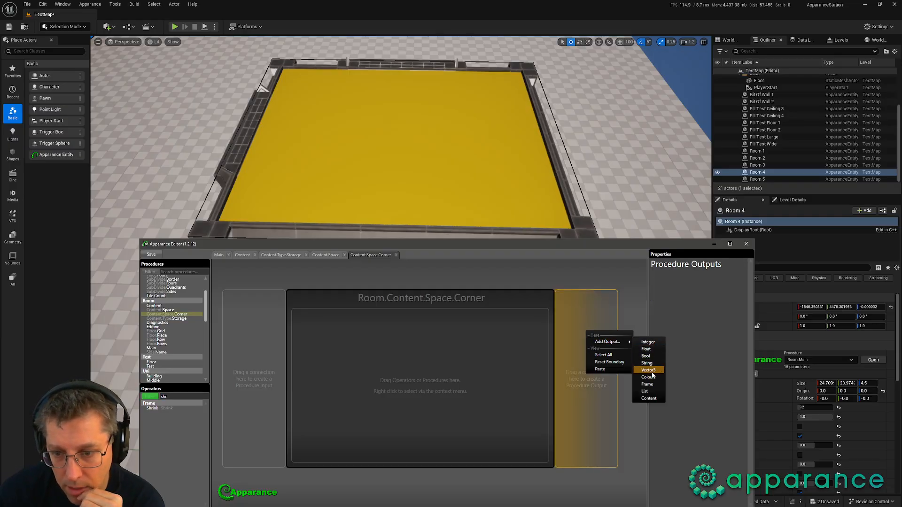
click(650, 384)
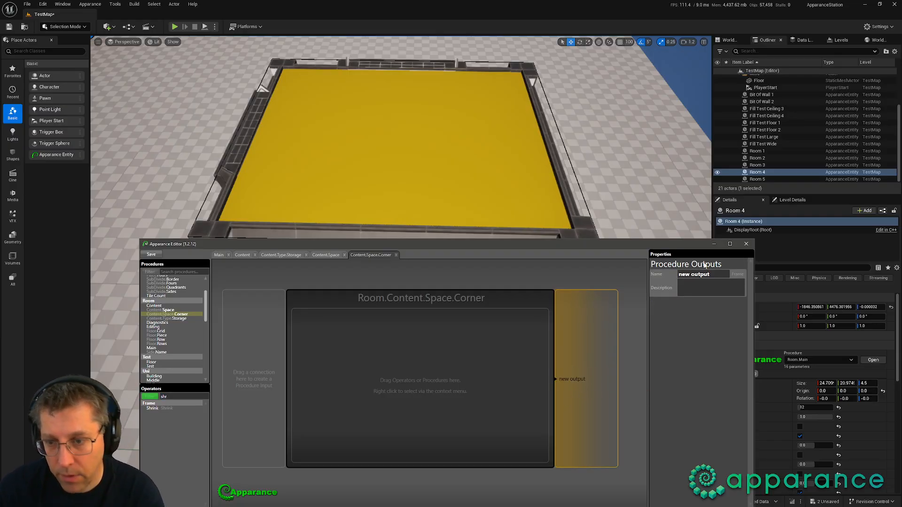
click(695, 274)
text(Space)
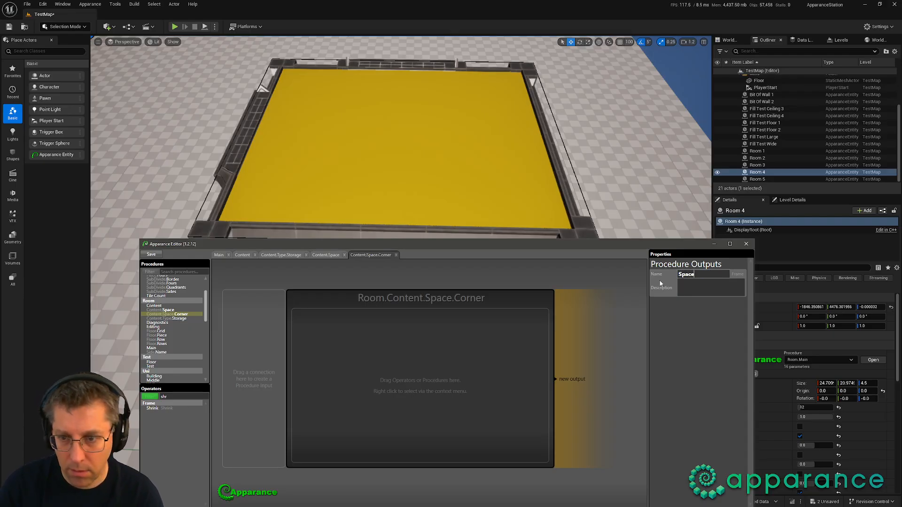
key(Tab)
Step: Set the Space output's description to "Bounds to put things in"
text(Boundss)
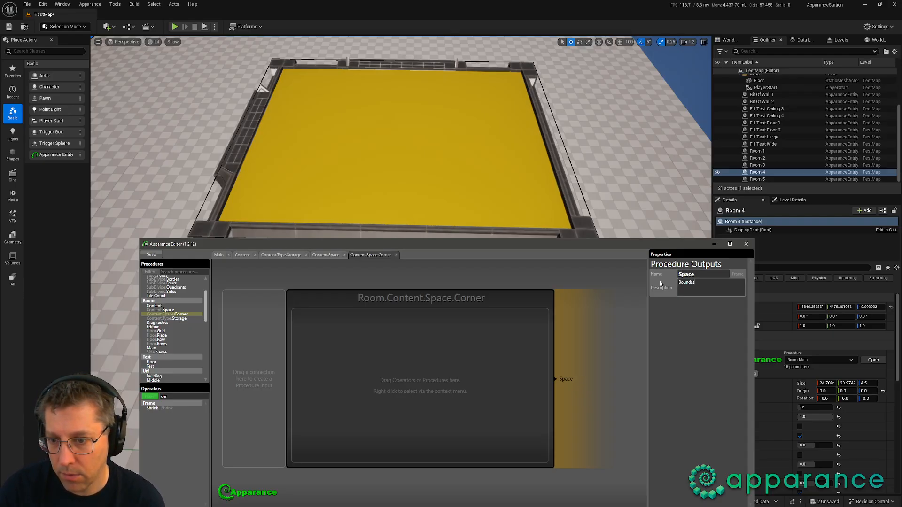
key(BackSpace)
text(to put)
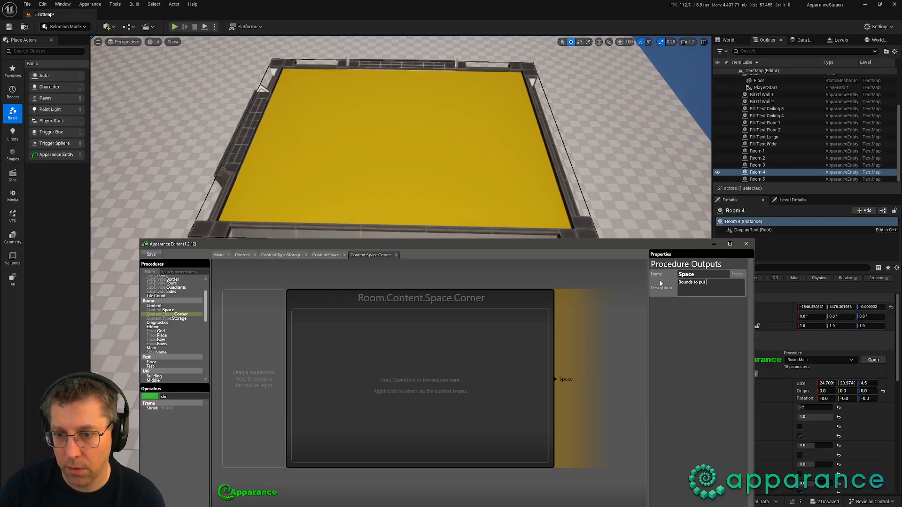
text( things in)
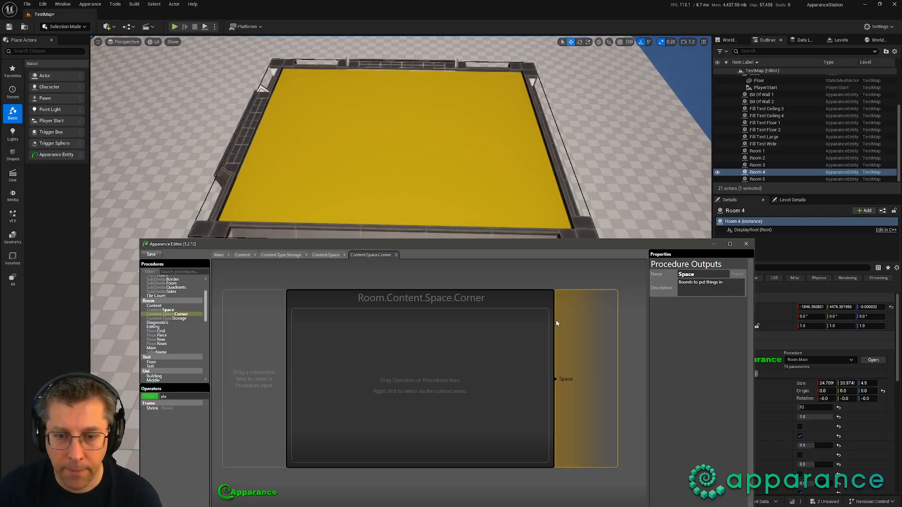
click(423, 350)
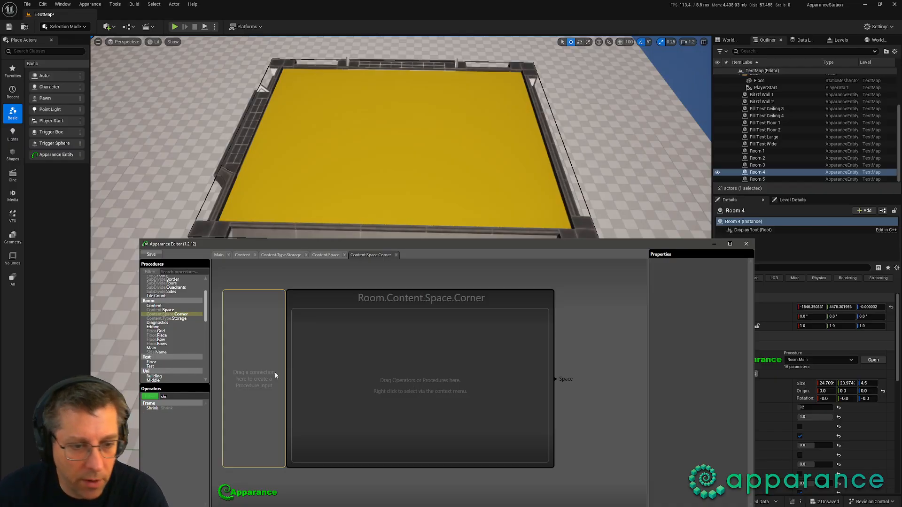
Step: Add a Frame input named Room Space to the Content.Space.Corner procedure
right_click(267, 333)
mouse_move(278, 344)
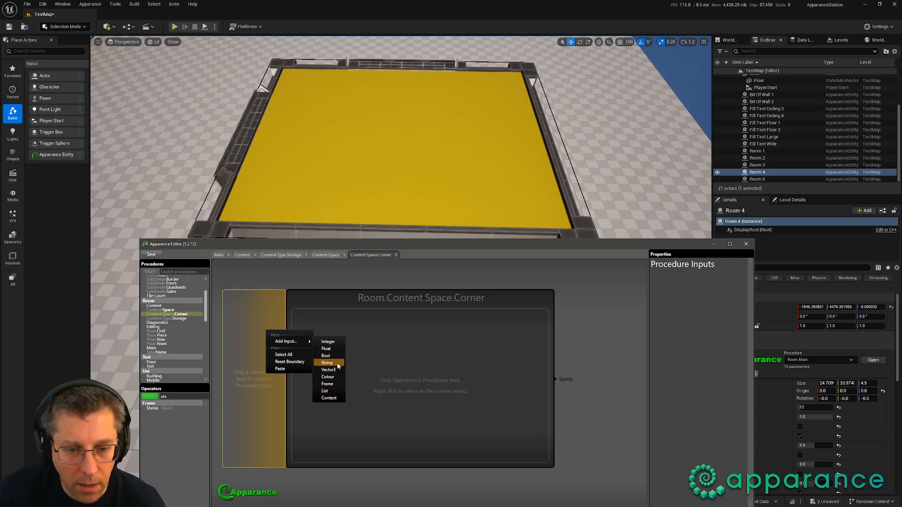
click(328, 384)
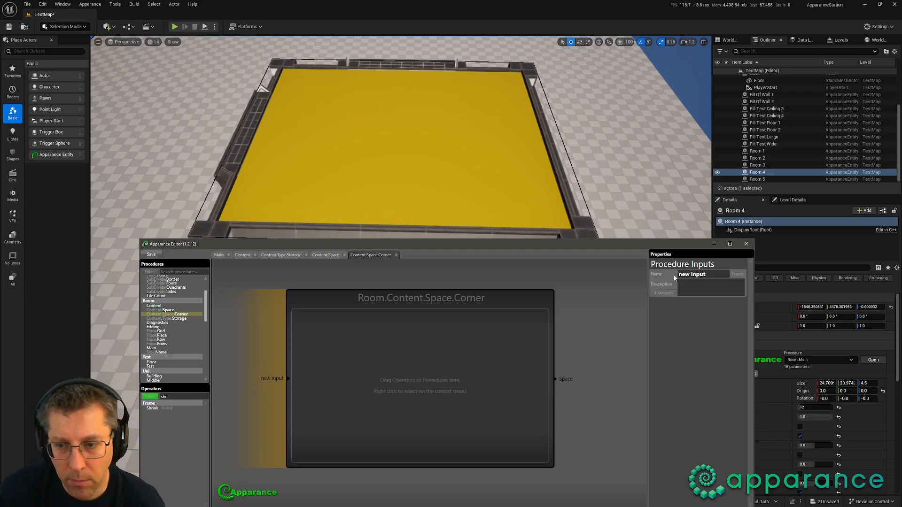
drag(711, 275, 659, 283)
text(Room)
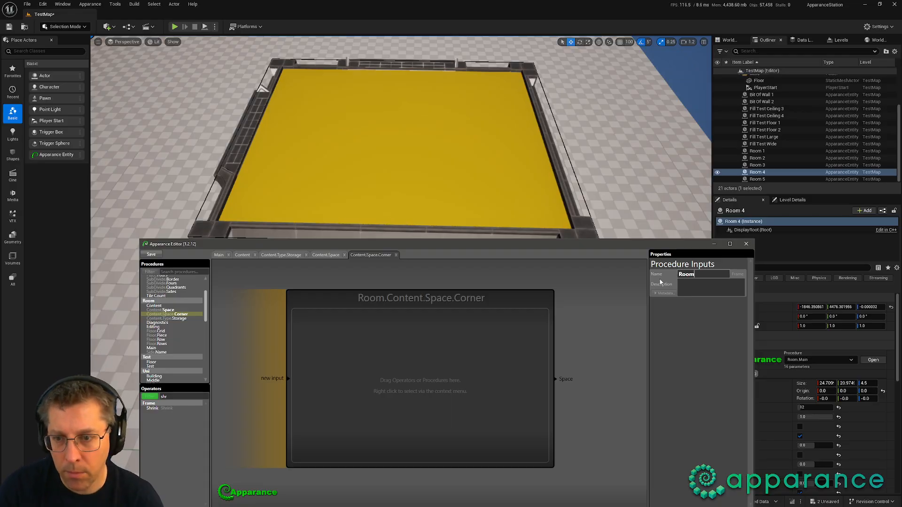
text( Bounds)
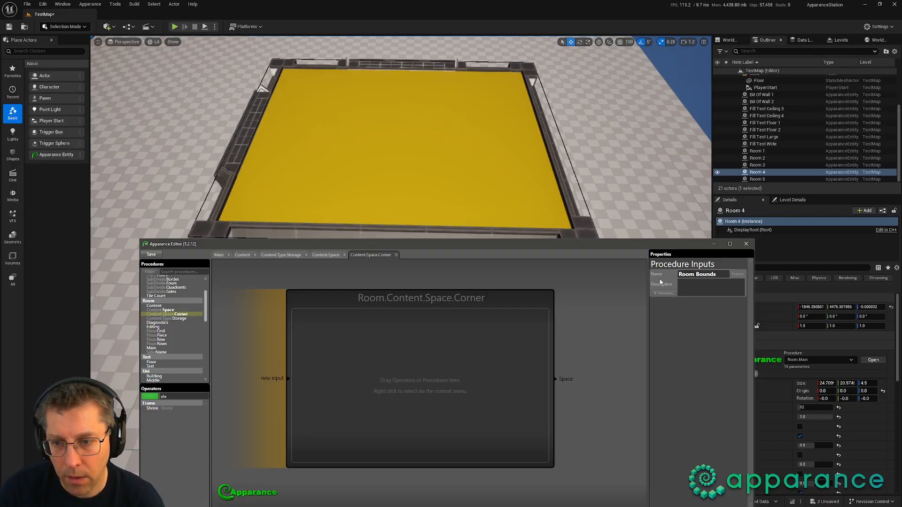
key(BackSpace)
key(BackSpace)
key(BackSpace)
key(BackSpace)
key(BackSpace)
key(BackSpace)
text(Space)
key(Tab)
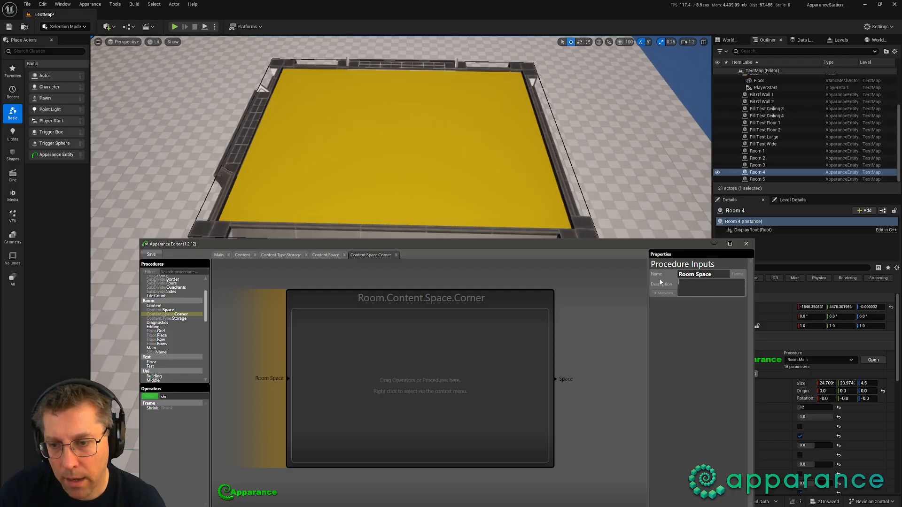
Step: Set the Room Space input's description to "Whole room space"
text(Whole )
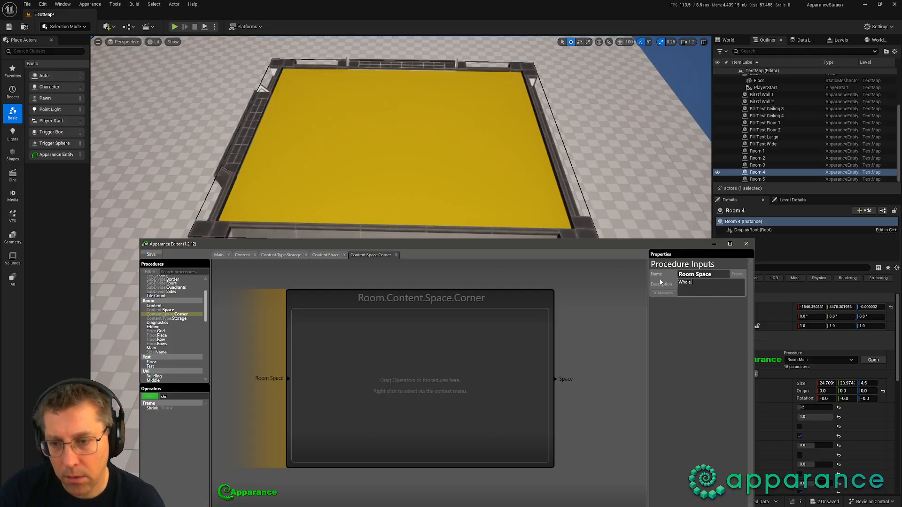
text(room space)
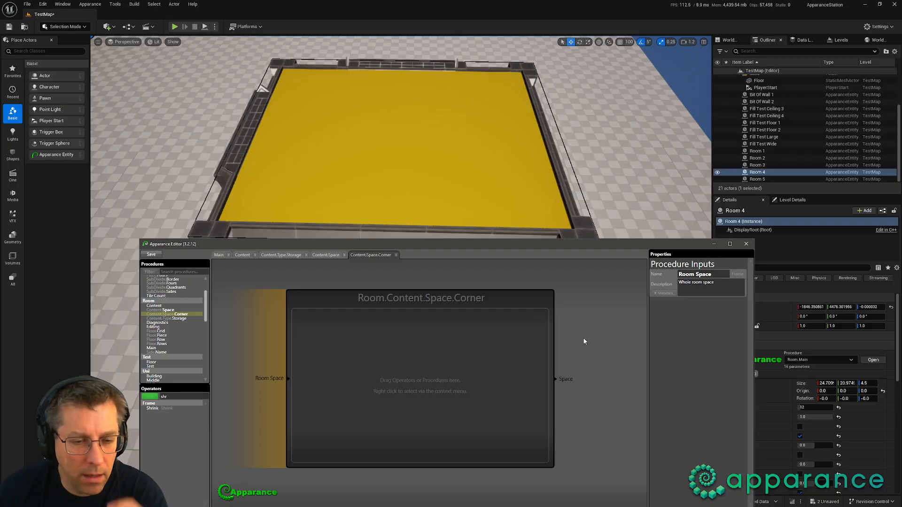
click(316, 383)
click(285, 401)
click(374, 398)
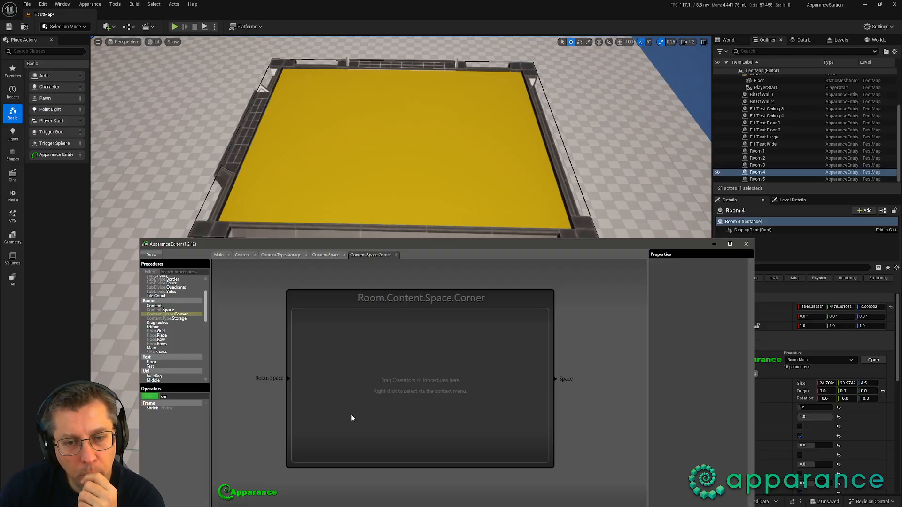
Step: Open the Main procedure's graph and examine how its door inputs, Editing, Nine Slice XY and Content nodes are wired
click(221, 257)
middle_drag(290, 414, 525, 420)
middle_drag(345, 346, 482, 427)
middle_drag(379, 417, 433, 436)
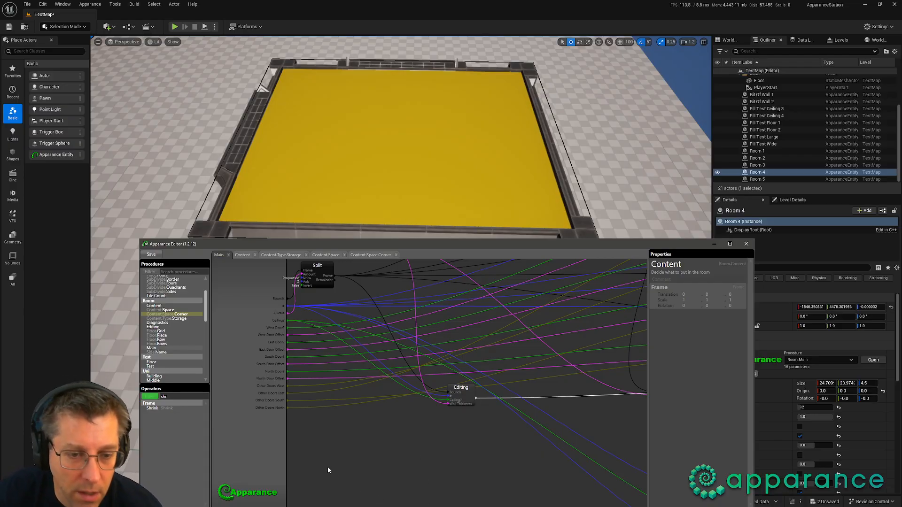
right_drag(433, 466, 329, 436)
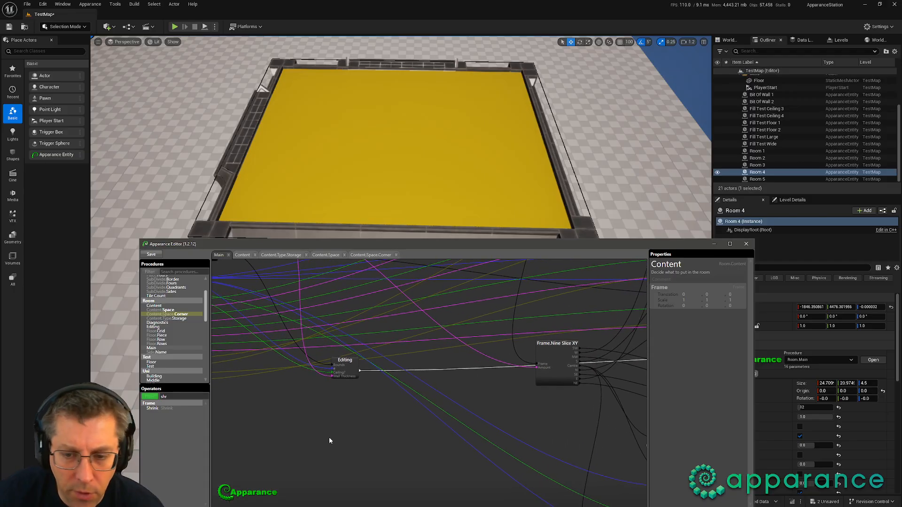
right_click(332, 440)
click(379, 435)
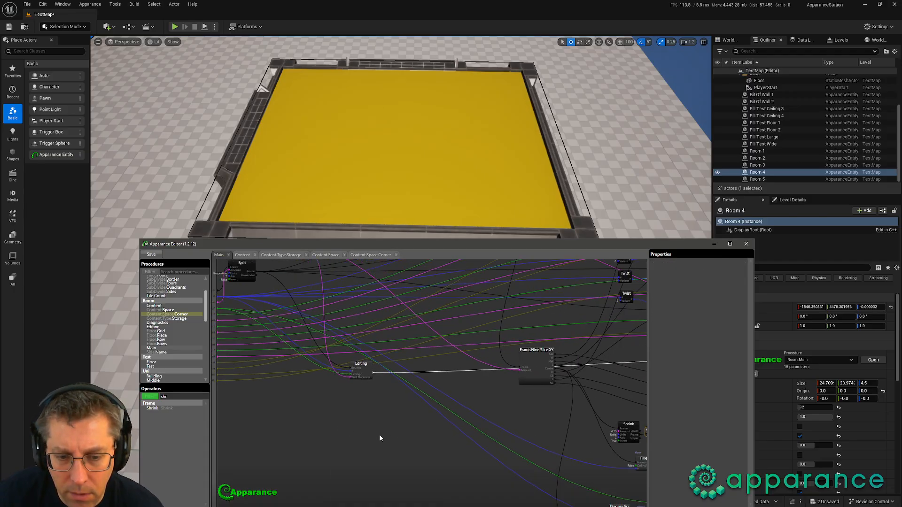
drag(501, 390, 540, 407)
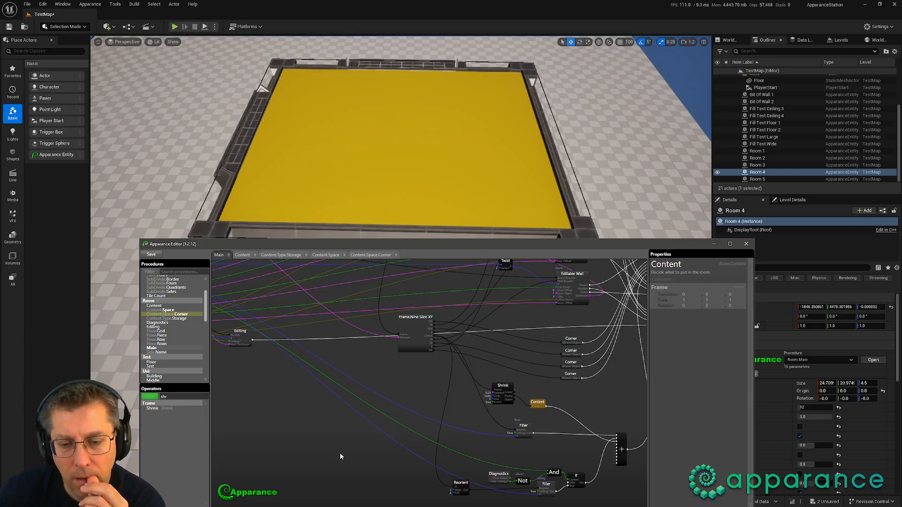
drag(340, 452, 498, 455)
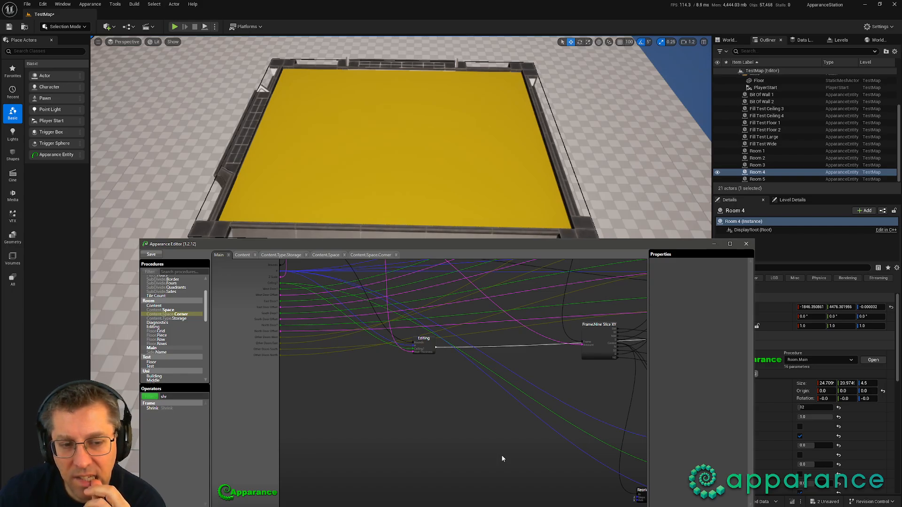
mouse_move(501, 455)
mouse_down()
mouse_move(377, 450)
mouse_move(505, 457)
mouse_up()
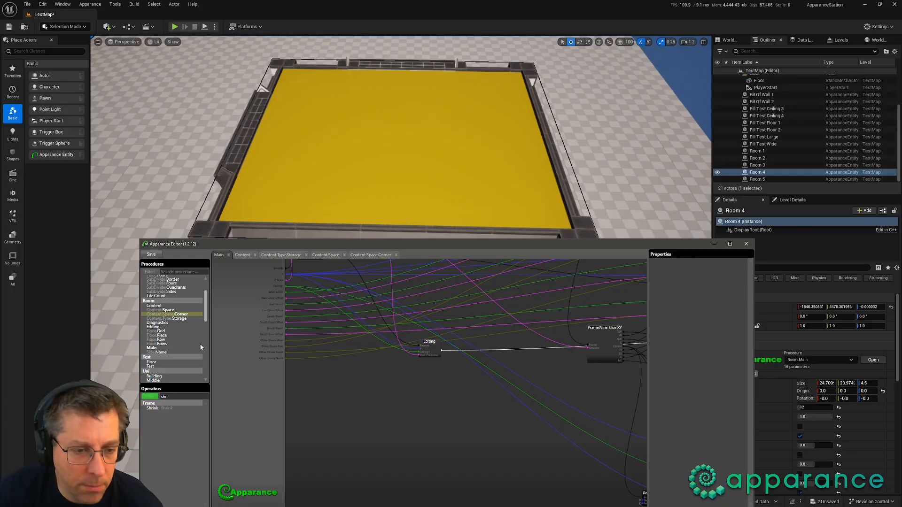
Step: Add a float If node to the Main graph, wiring West Door? to Control and West Door Offset to True
drag(178, 398, 153, 401)
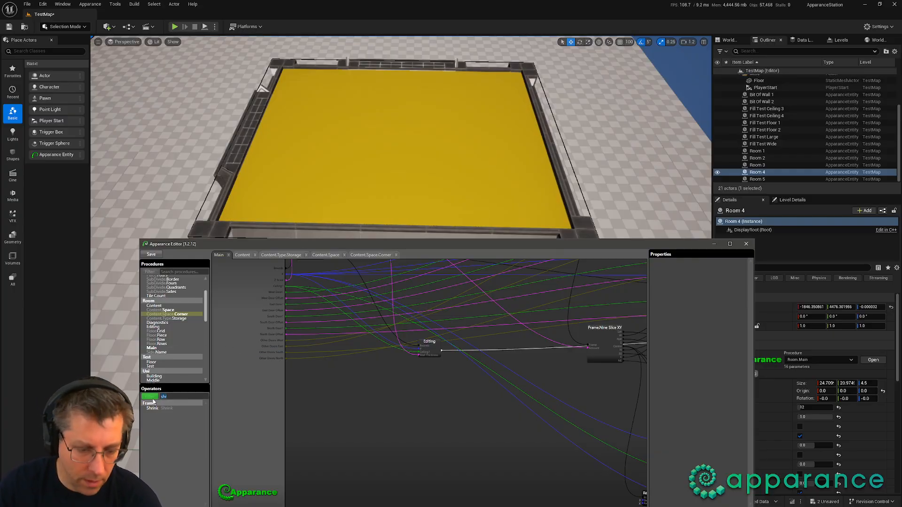
text(if)
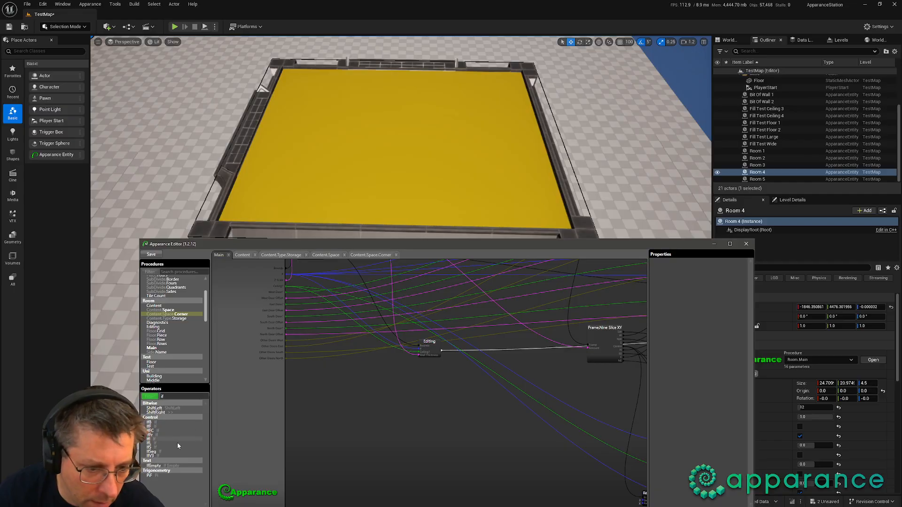
drag(149, 427, 344, 387)
scroll(344, 387, up, 3)
middle_drag(306, 382, 403, 422)
drag(310, 296, 409, 434)
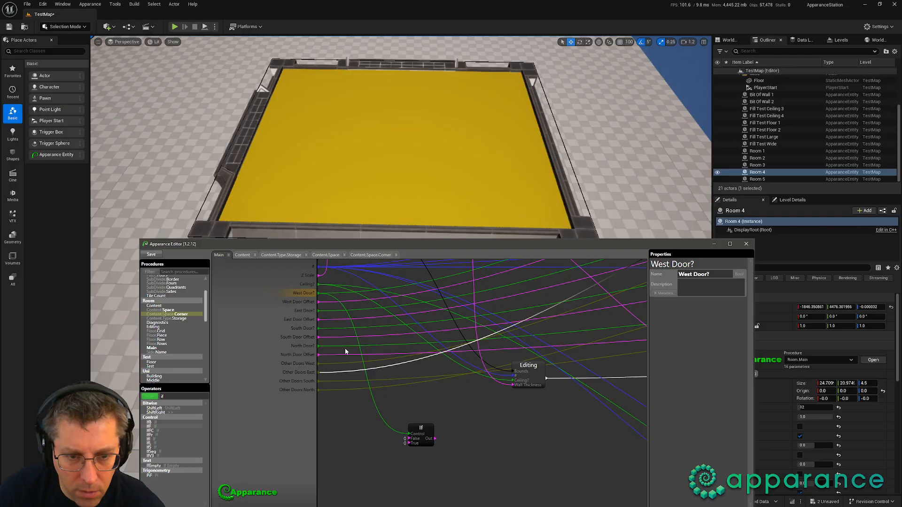
drag(301, 307, 405, 438)
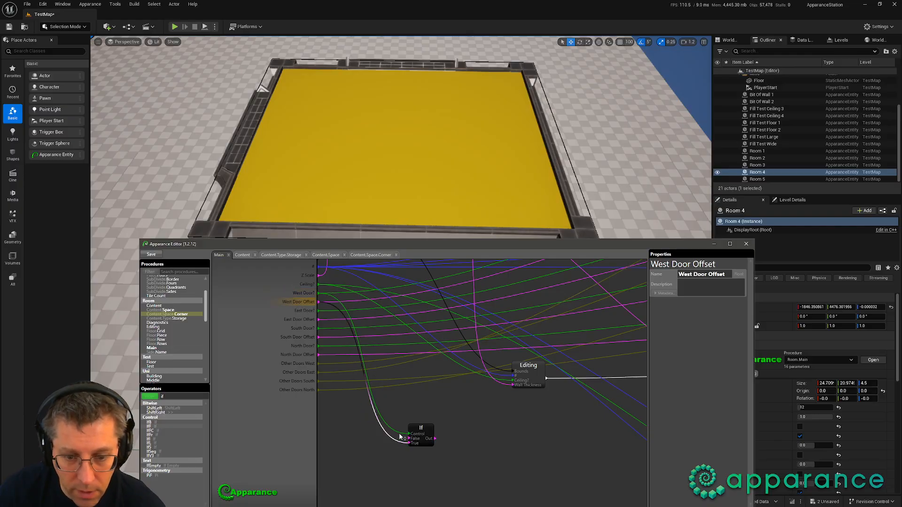
Step: Set the comment of the west door's If node to W
click(421, 428)
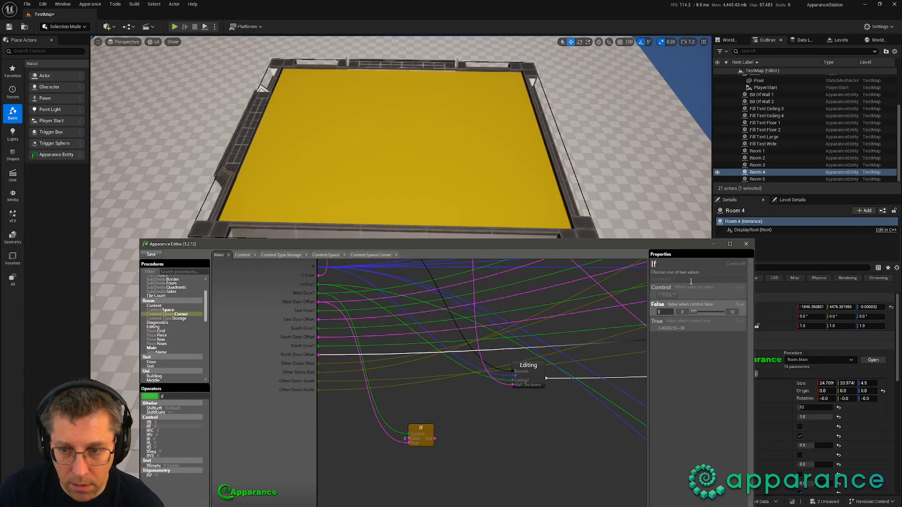
text(W)
click(496, 458)
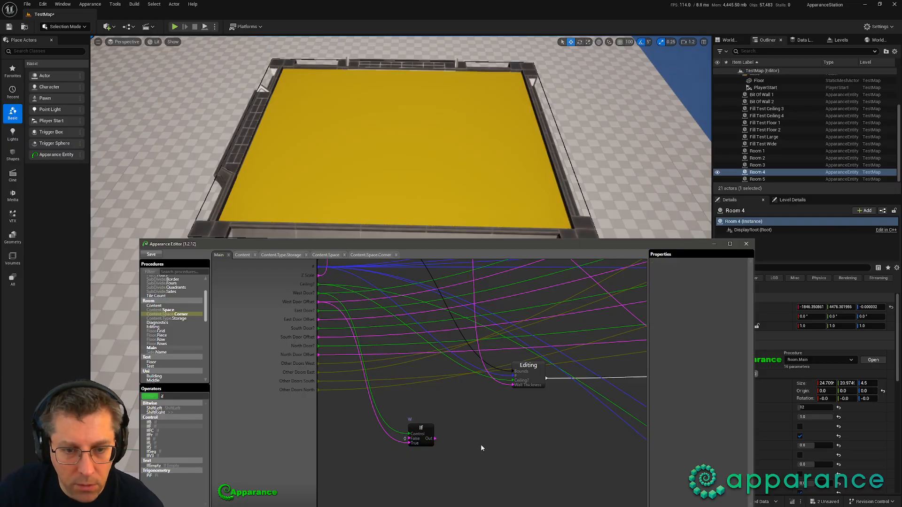
Step: Duplicate the W If node three times and stack the copies below the original
click(424, 429)
middle_drag(468, 426, 466, 410)
key(ctrl+v)
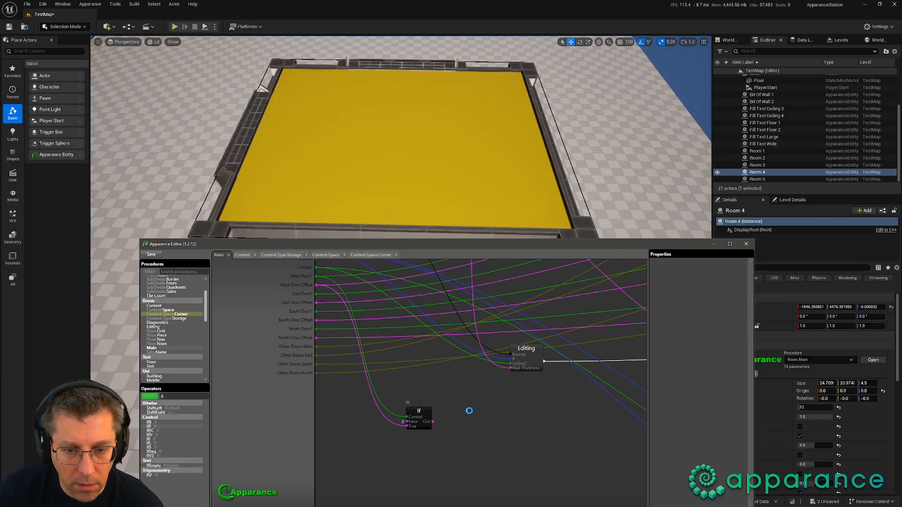
drag(419, 416, 420, 440)
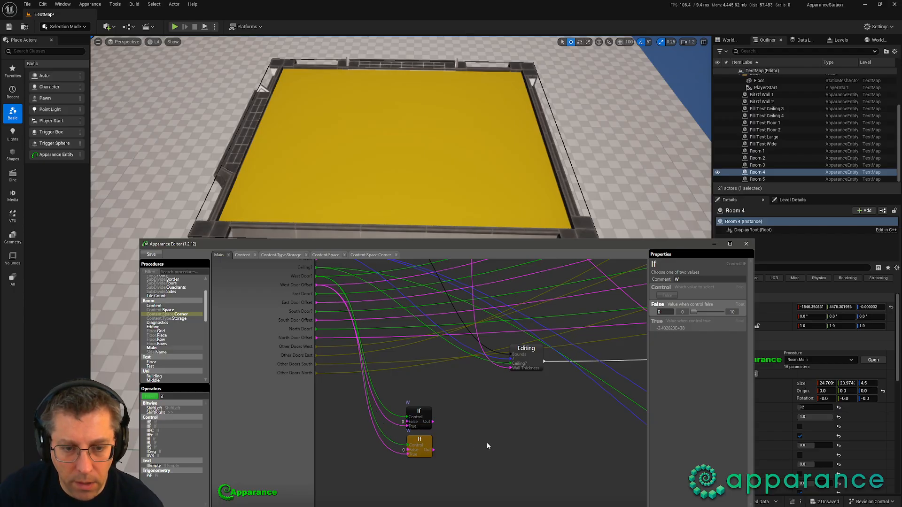
key(ctrl+v)
key(ctrl+v)
middle_drag(489, 446, 529, 464)
Step: Rewire the three If copies to the East, South and North Door? inputs and their matching Door Offset inputs
click(345, 300)
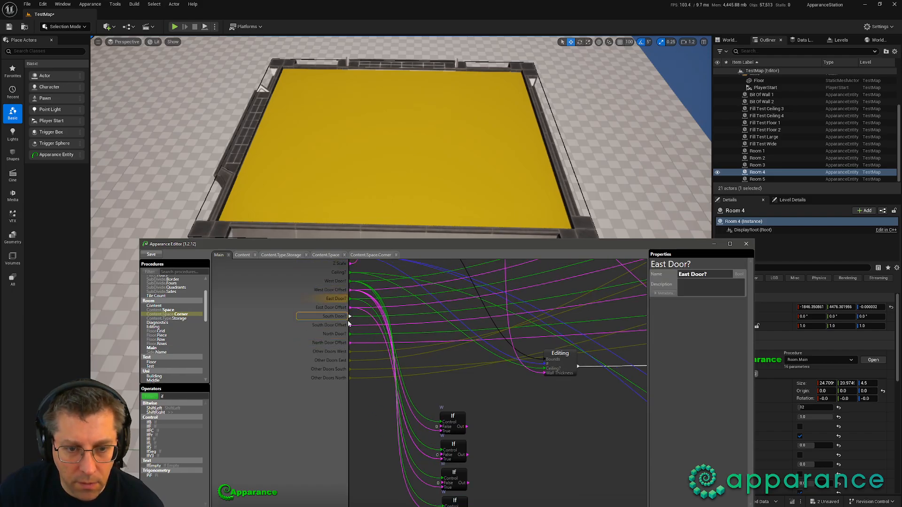
click(345, 318)
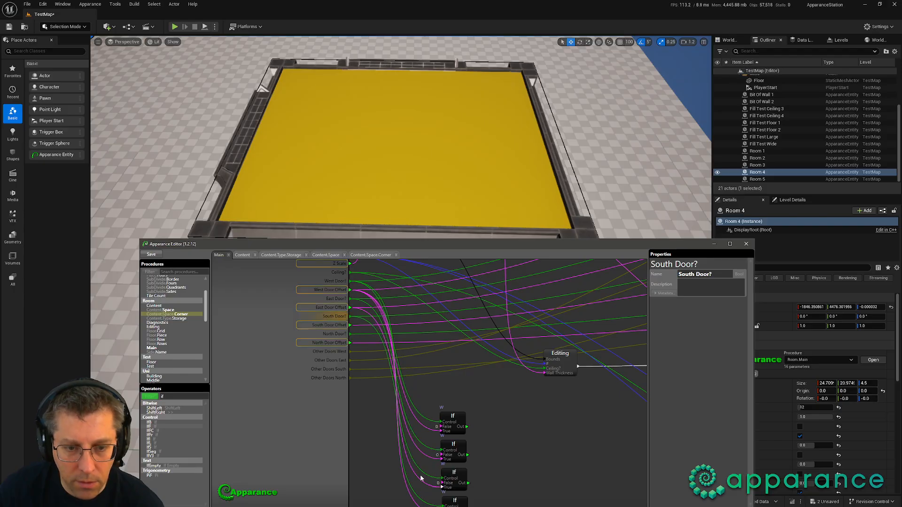
click(337, 333)
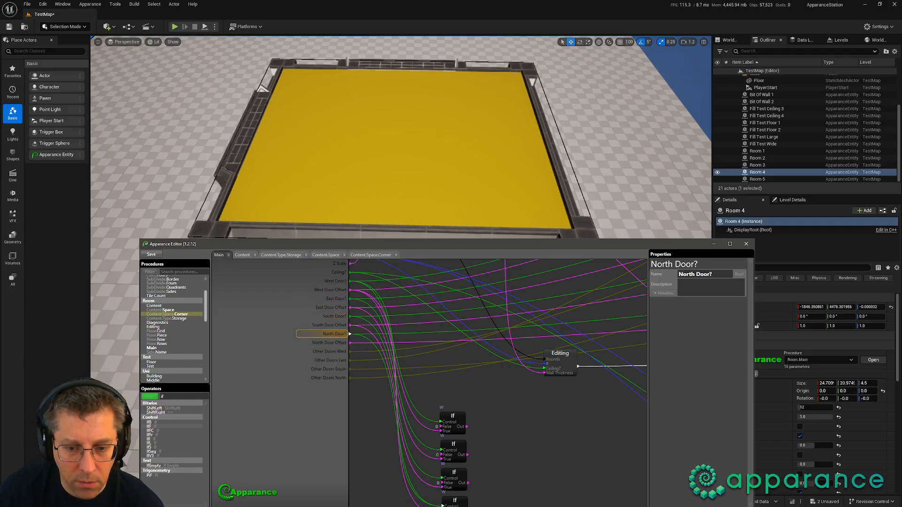
scroll(505, 466, down, 1)
click(341, 310)
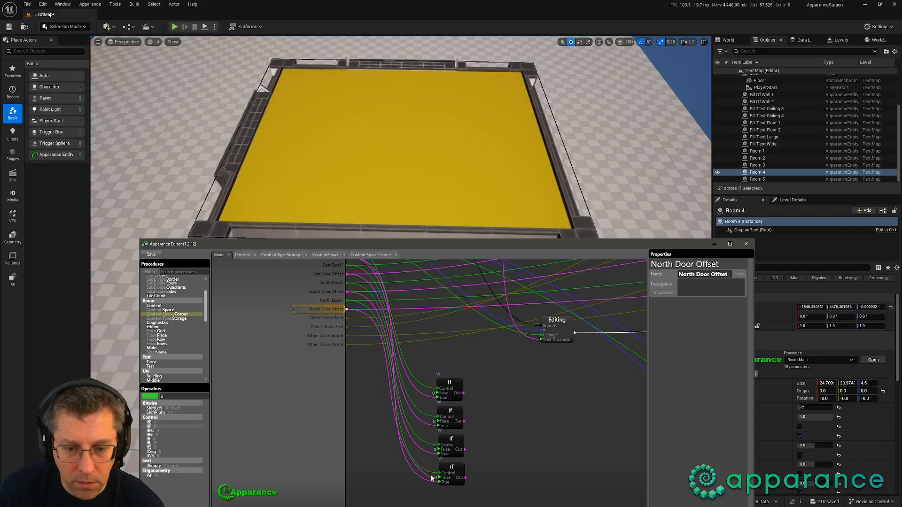
Step: Set the comments of the three copied If nodes to E, S and N in order
click(465, 421)
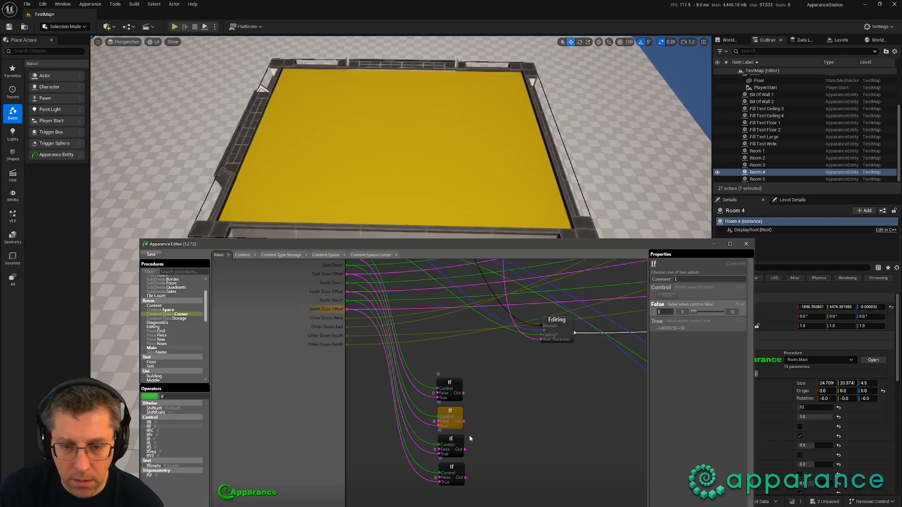
click(452, 441)
click(451, 469)
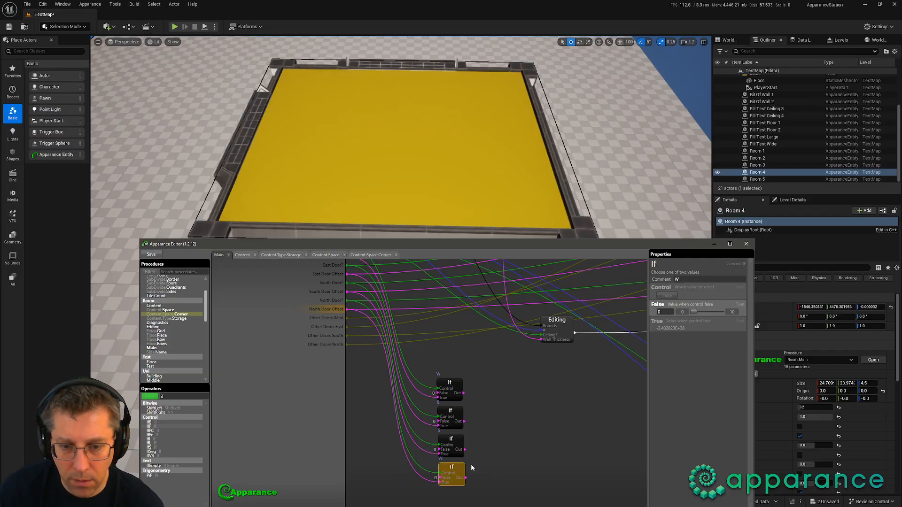
text(N)
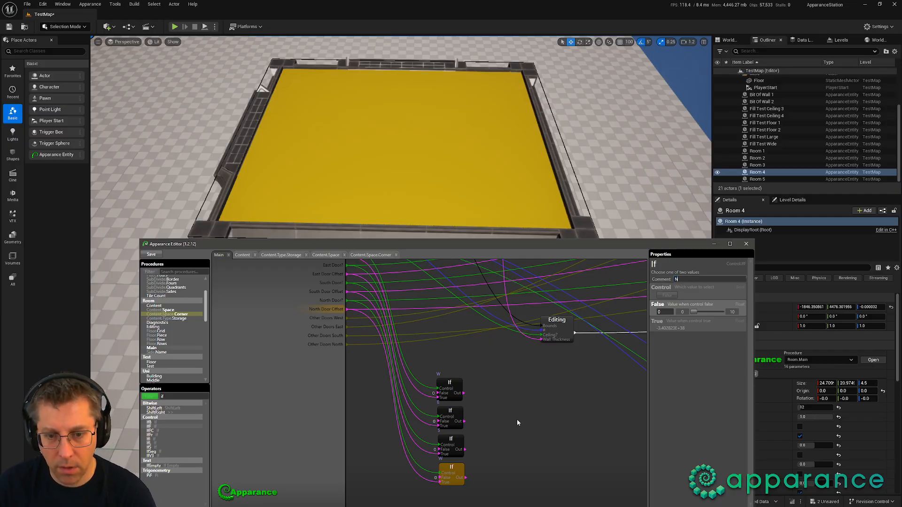
Step: Space the four door If nodes further apart vertically so their comments are readable
drag(452, 383, 454, 379)
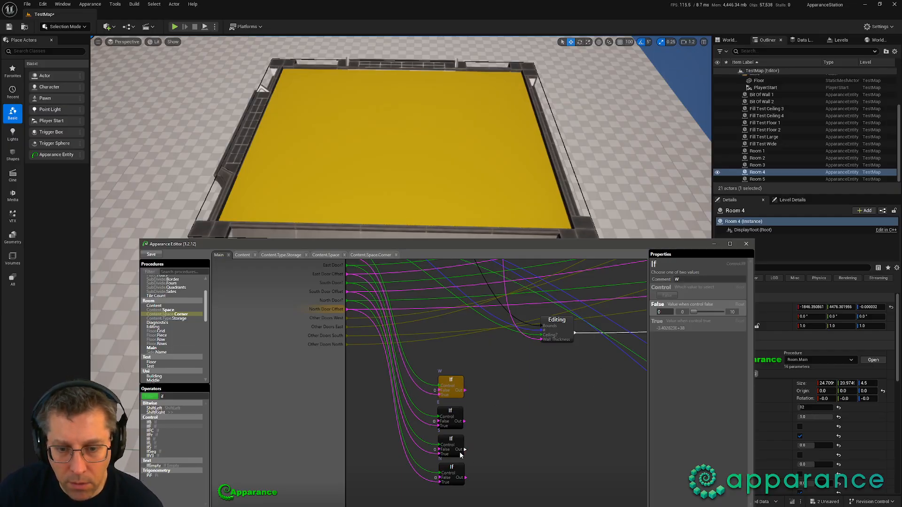
drag(471, 450, 450, 487)
drag(455, 442, 456, 477)
click(490, 463)
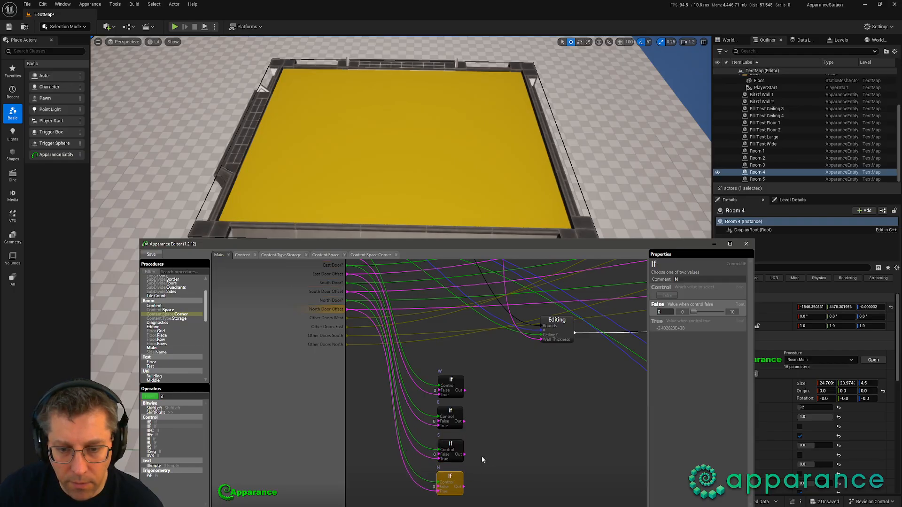
middle_drag(518, 421, 487, 402)
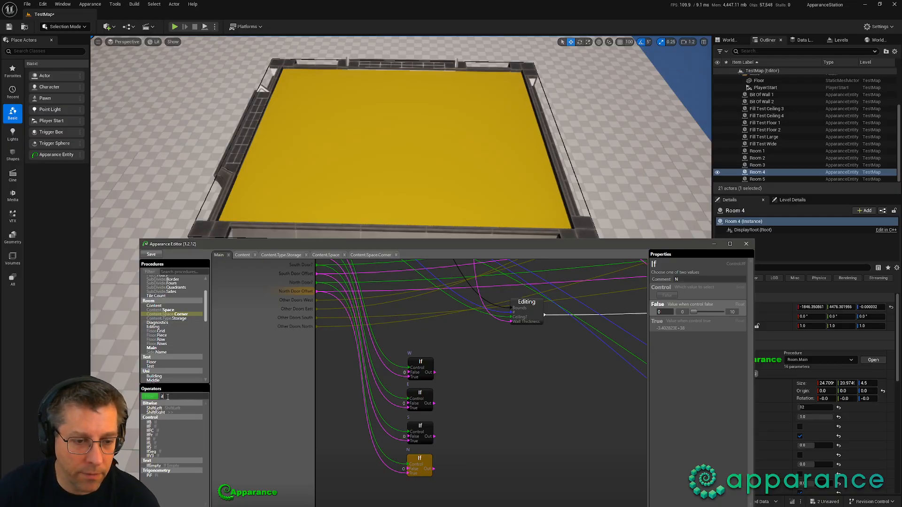
Step: Place four floating-point Append nodes beside the If nodes and connect each If output to one Append's Value
key(BackSpace)
key(BackSpace)
text(ap)
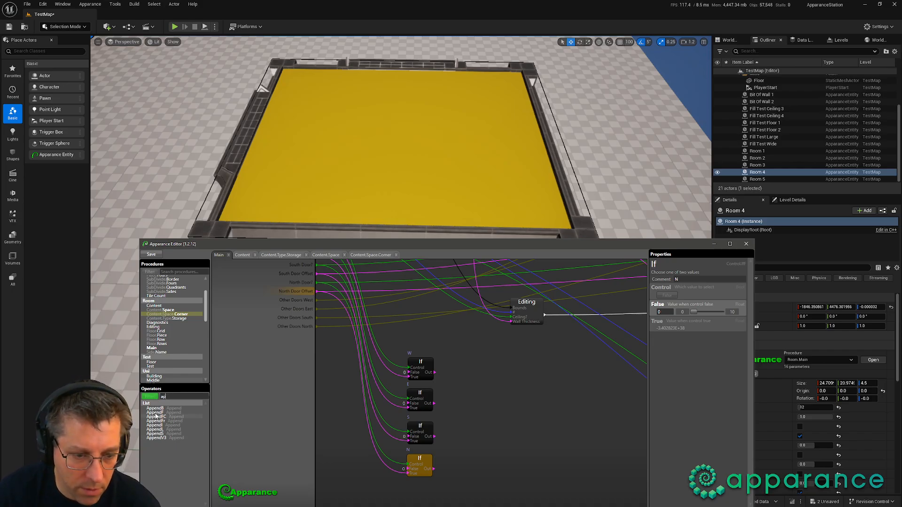
click(156, 412)
drag(156, 413, 480, 446)
click(478, 383)
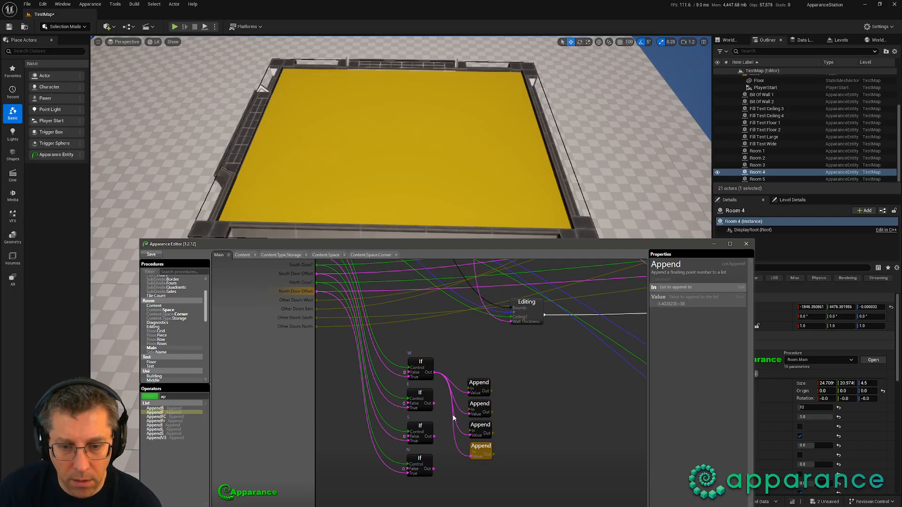
drag(457, 412, 437, 469)
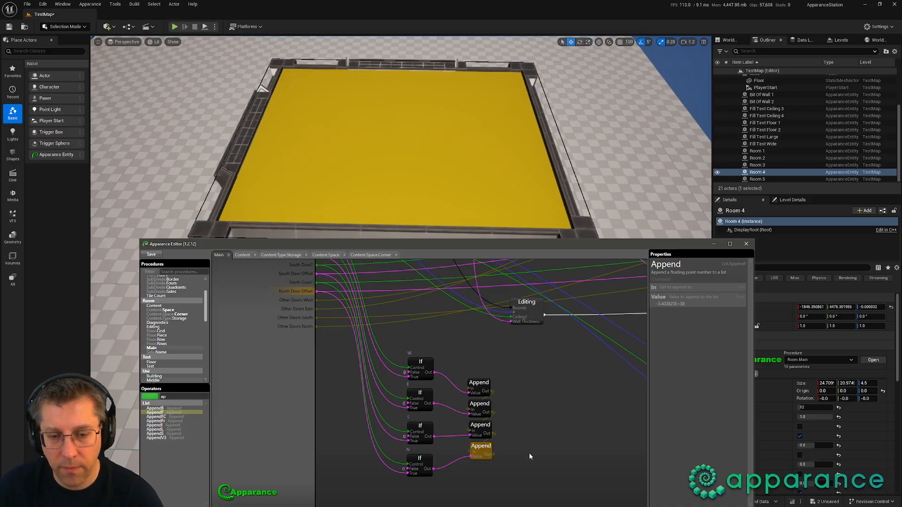
Step: Group the four If and four Append nodes in a comment box titled Door Offsets and fit its upper edge closer to the nodes
drag(520, 344, 375, 503)
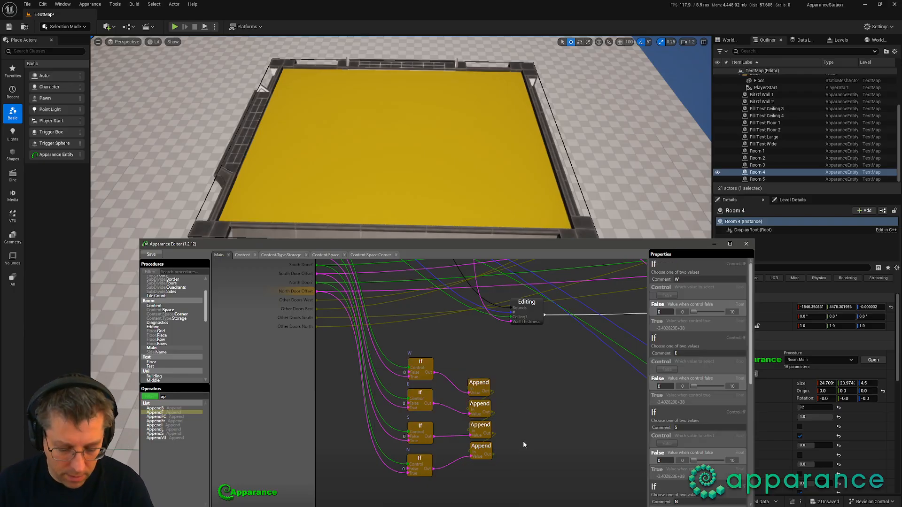
key(n)
double_click(432, 327)
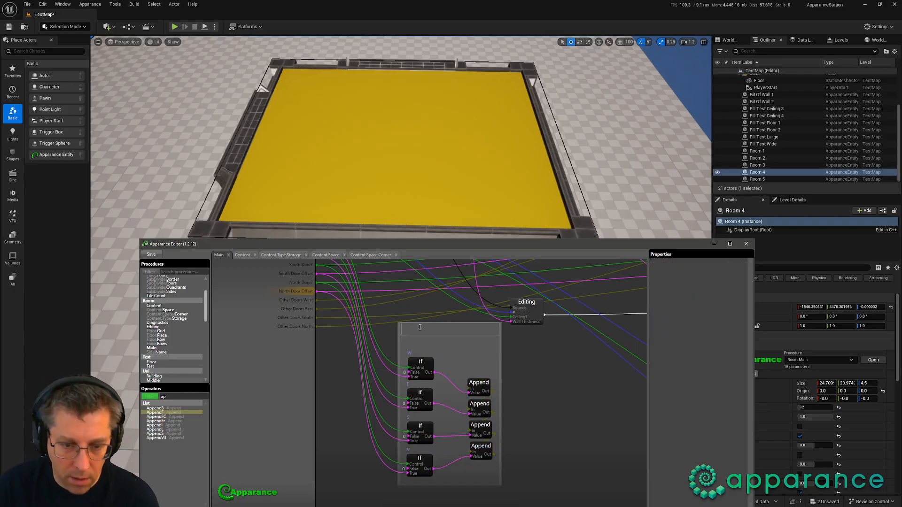
text(Door Offsets)
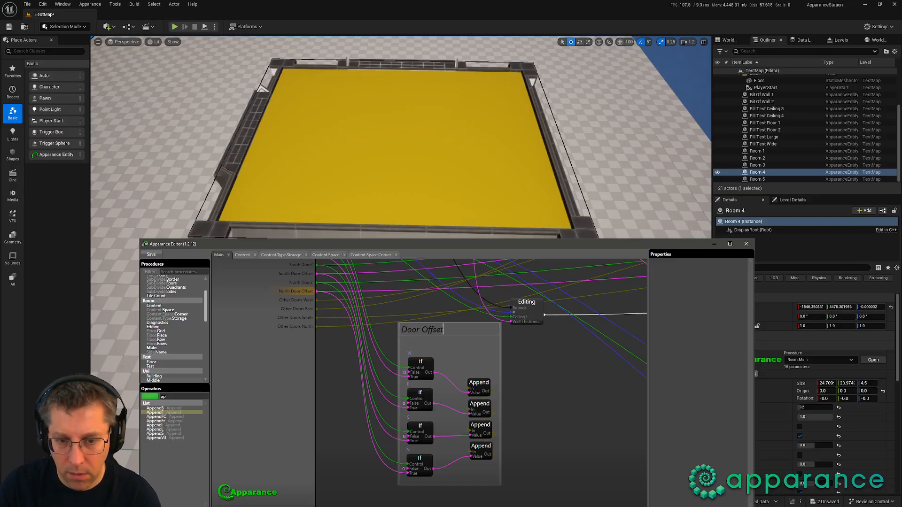
click(538, 356)
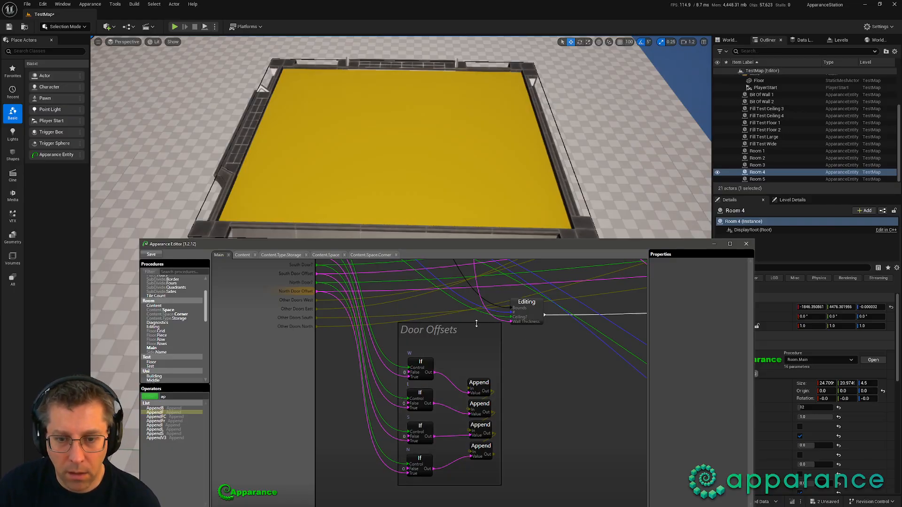
drag(477, 323, 477, 339)
Step: Add a floating-point Get node in the Content.Type.Storage procedure and feed its In from a new procedure input
middle_drag(551, 428, 403, 419)
scroll(402, 419, down, 1)
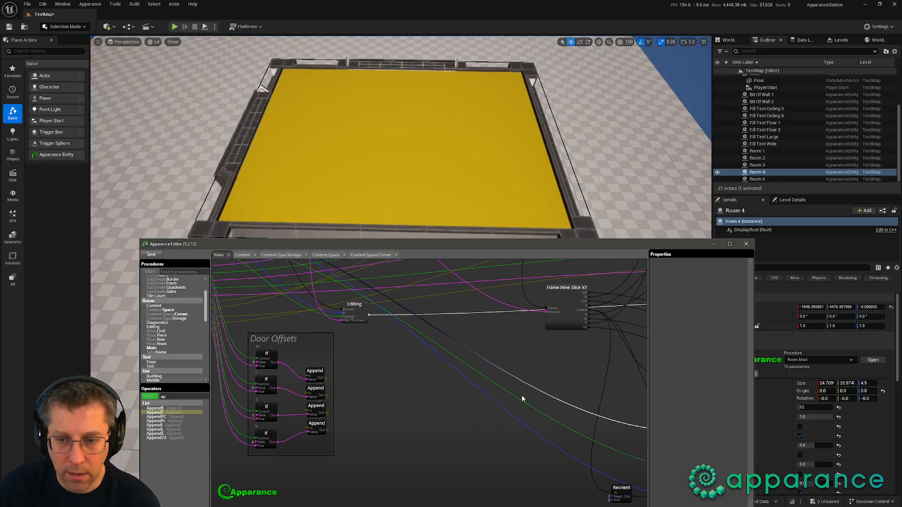
middle_drag(587, 392, 390, 371)
click(515, 369)
double_click(515, 369)
double_click(413, 379)
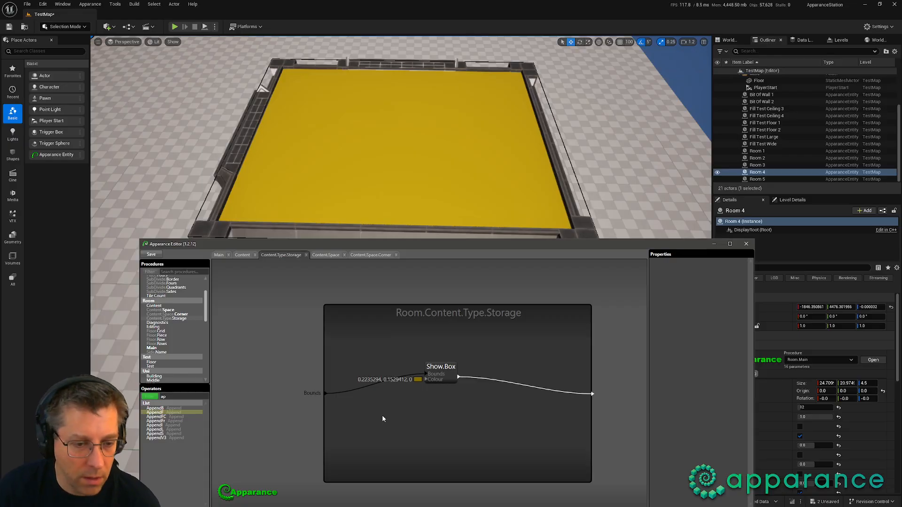
double_click(171, 397)
text(get)
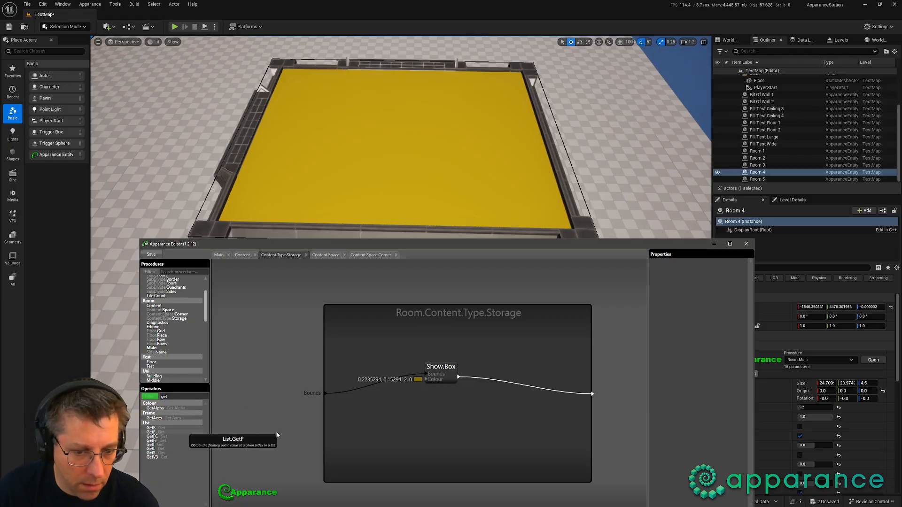
mouse_move(276, 433)
mouse_down()
mouse_move(384, 420)
mouse_move(274, 422)
mouse_up()
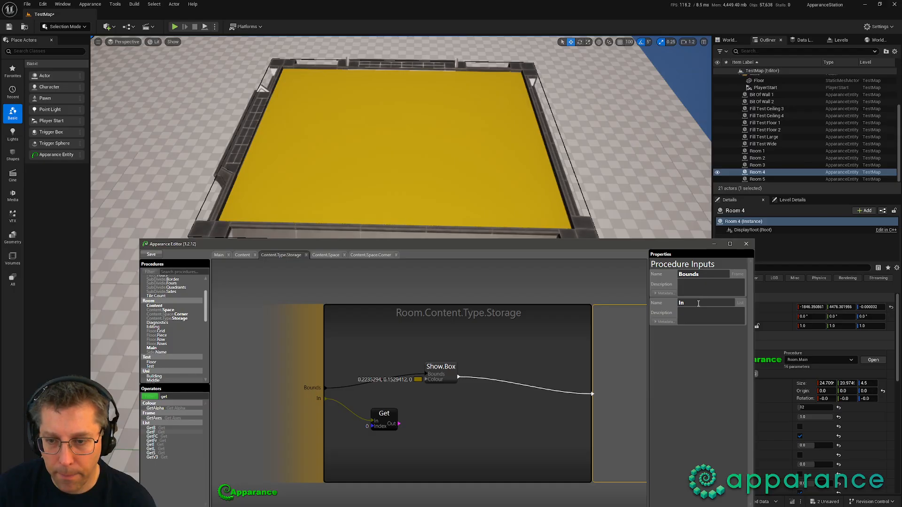
Step: Rename the new procedure input of Content.Type.Storage to Door Info
click(698, 300)
text(Wall)
key(BackSpace)
key(BackSpace)
key(BackSpace)
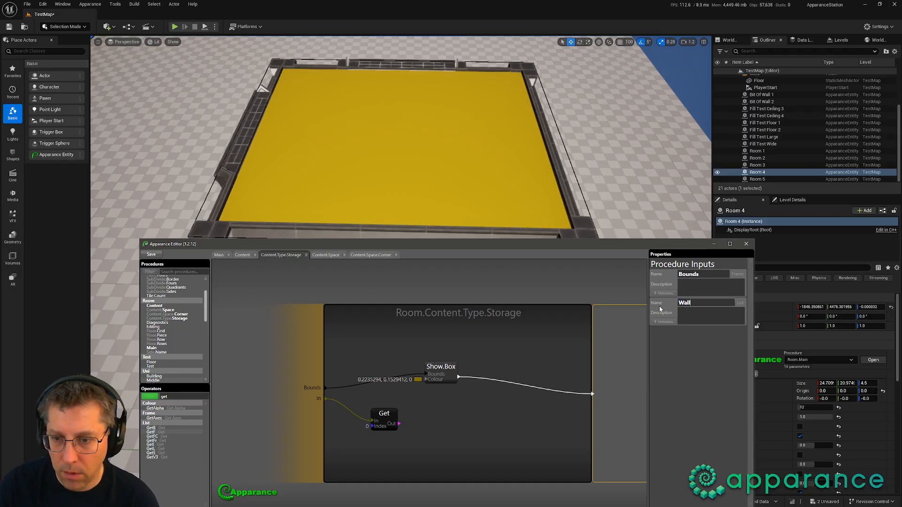
text(Door Ino)
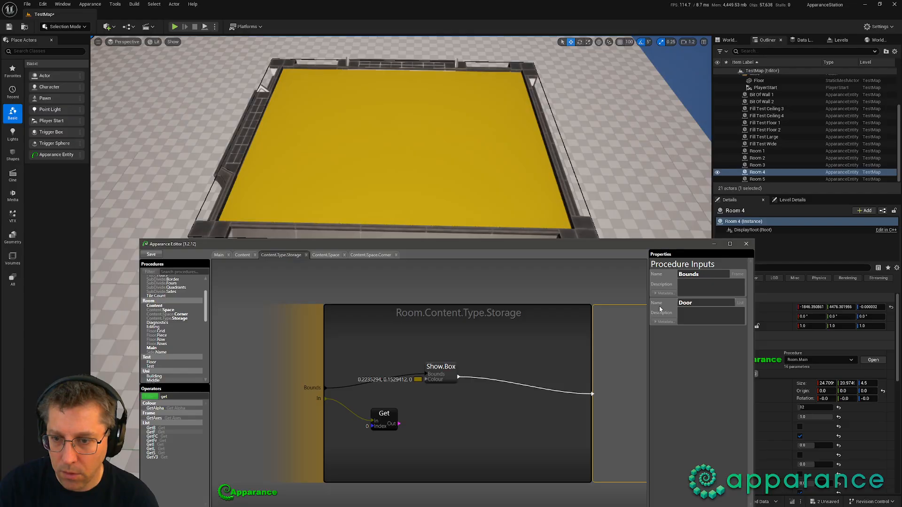
key(Return)
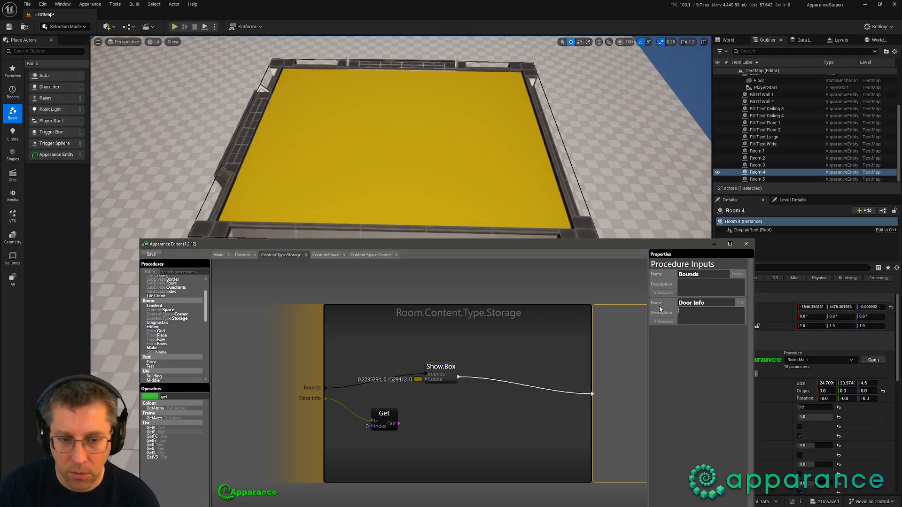
Step: In the Content procedure, expose the Content.Type.Storage node's Door Info as a procedure input
click(340, 257)
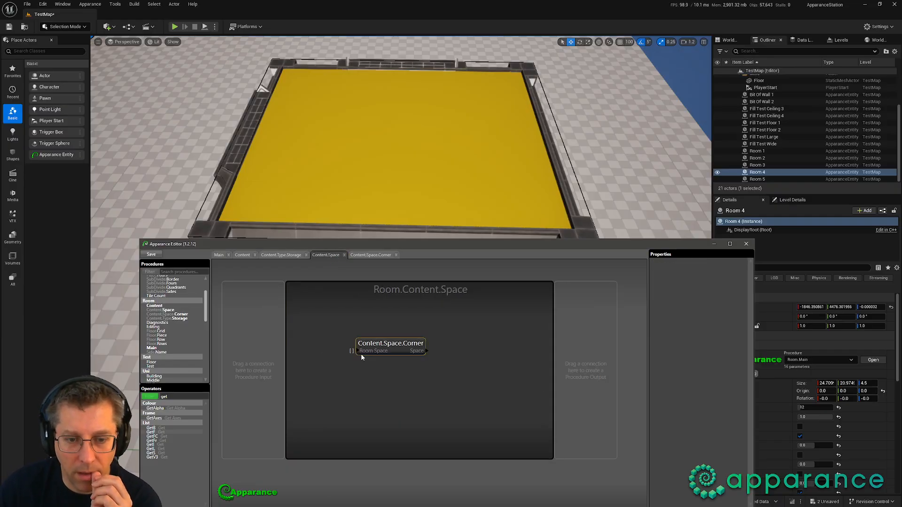
click(276, 255)
click(242, 255)
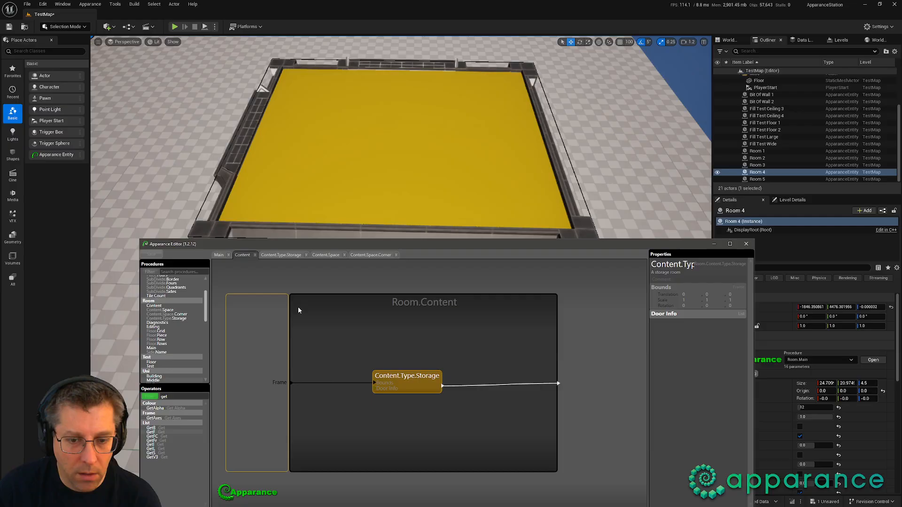
Step: In the Main procedure, connect the last Append's Out to the Content node's Door Info input
click(219, 255)
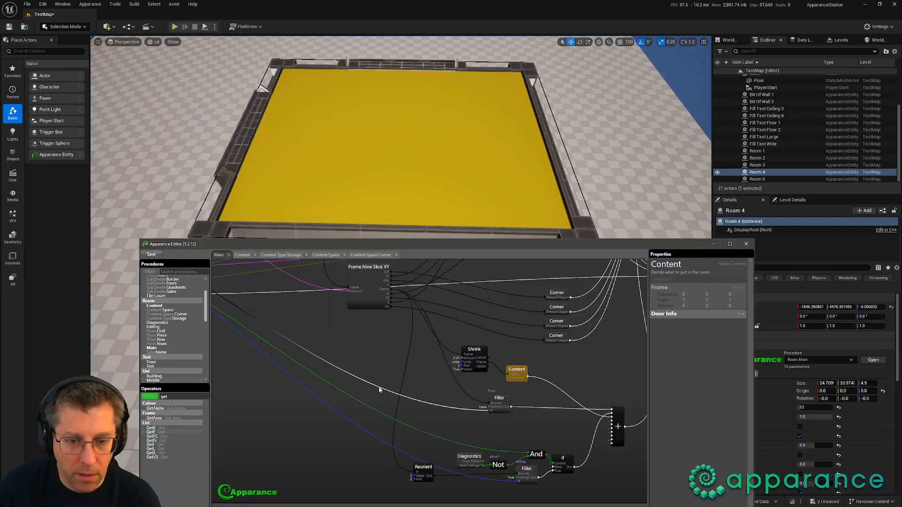
right_drag(407, 390, 478, 388)
scroll(478, 388, down, 1)
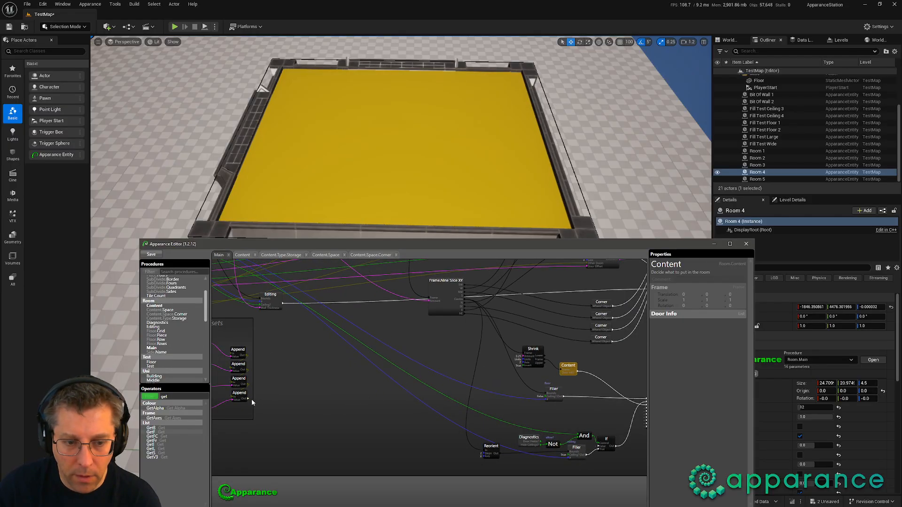
drag(249, 398, 561, 371)
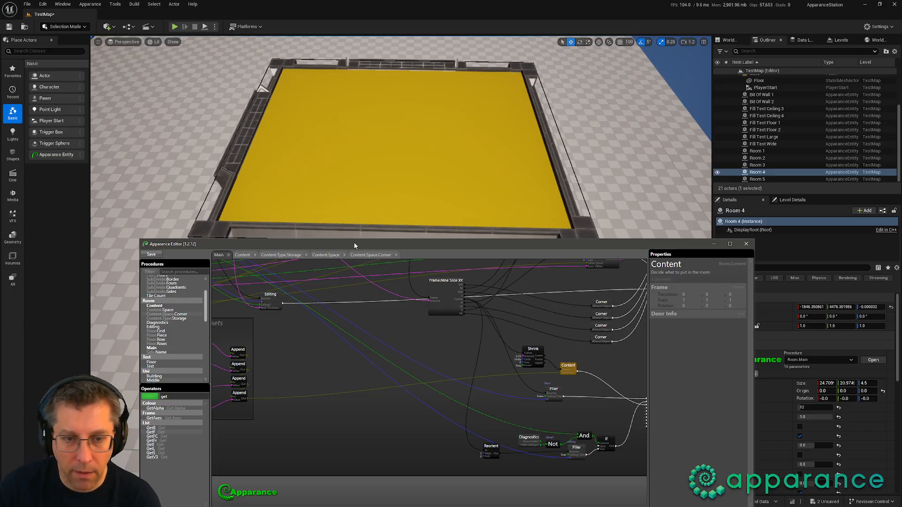
Step: In Content.Type.Storage, move the Show.Box node up and away from the procedure inputs to free working space
click(277, 255)
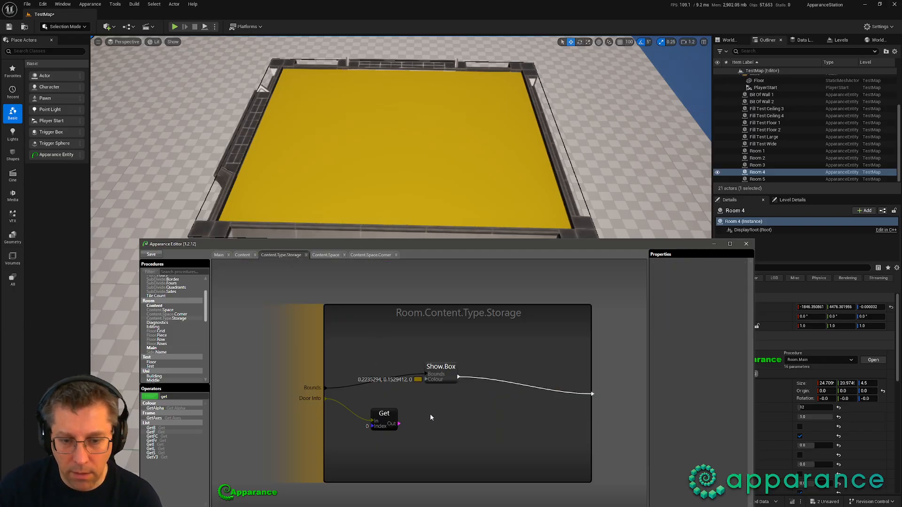
middle_drag(430, 413, 390, 400)
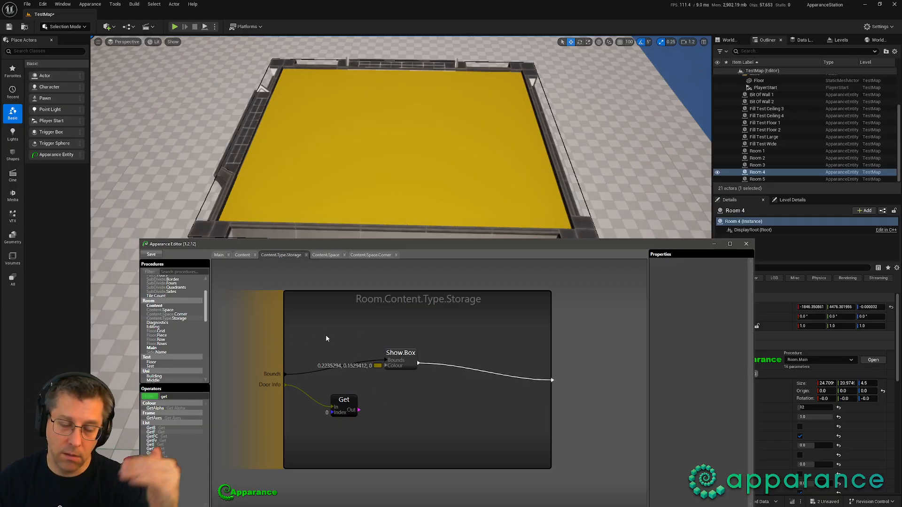
click(311, 332)
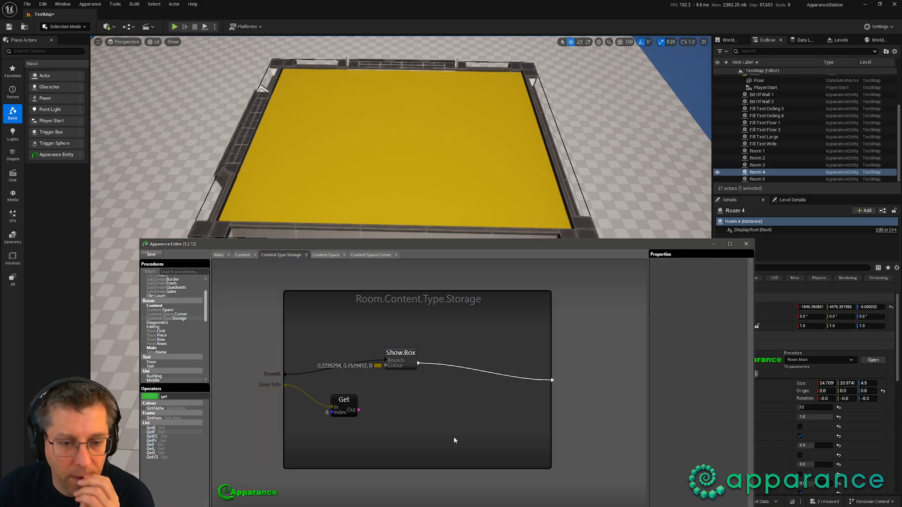
middle_drag(445, 430, 446, 416)
drag(411, 339, 476, 316)
Step: Duplicate the Get node below the original and delete both Get nodes from Content.Type.Storage
click(353, 387)
key(ctrl+d)
drag(345, 408, 346, 411)
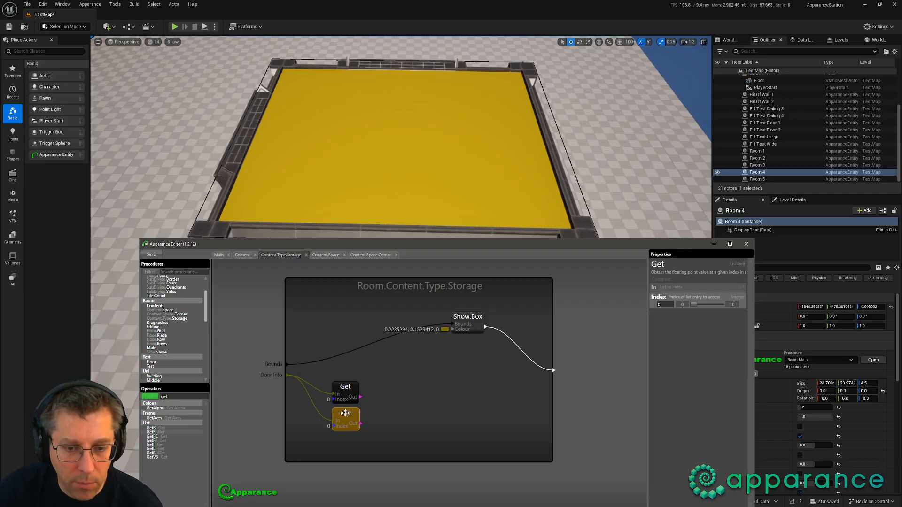
scroll(408, 397, down, 2)
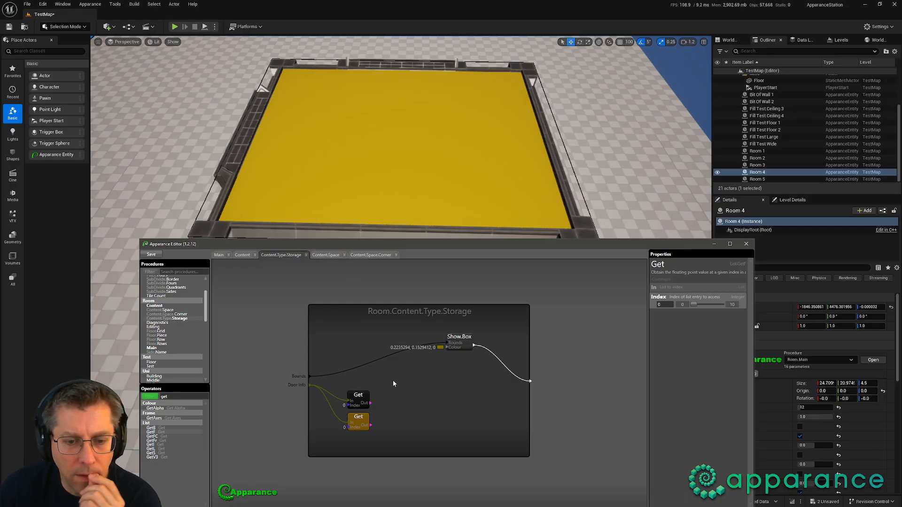
drag(392, 379, 351, 438)
key(Delete)
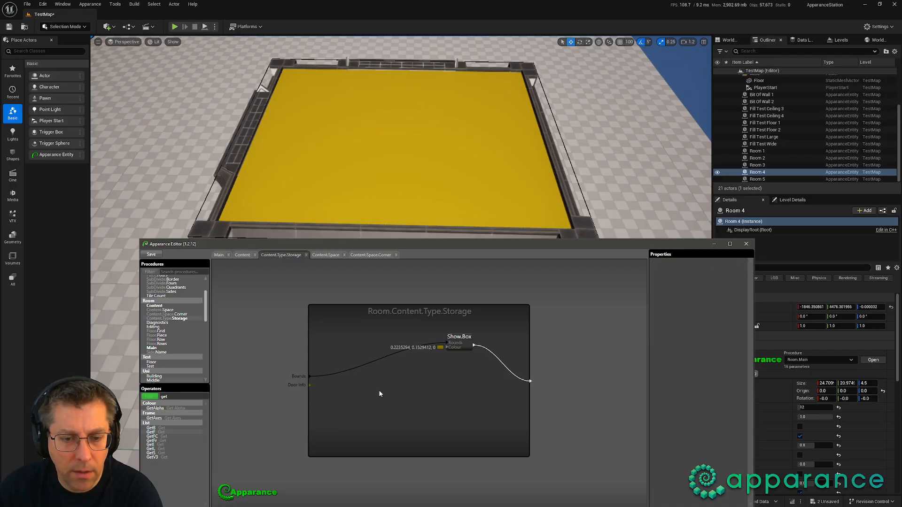
Step: In Content.Space, move the Corner node aside and add a floating-point Get whose In comes from a new procedure input named Door Info
click(327, 257)
click(383, 345)
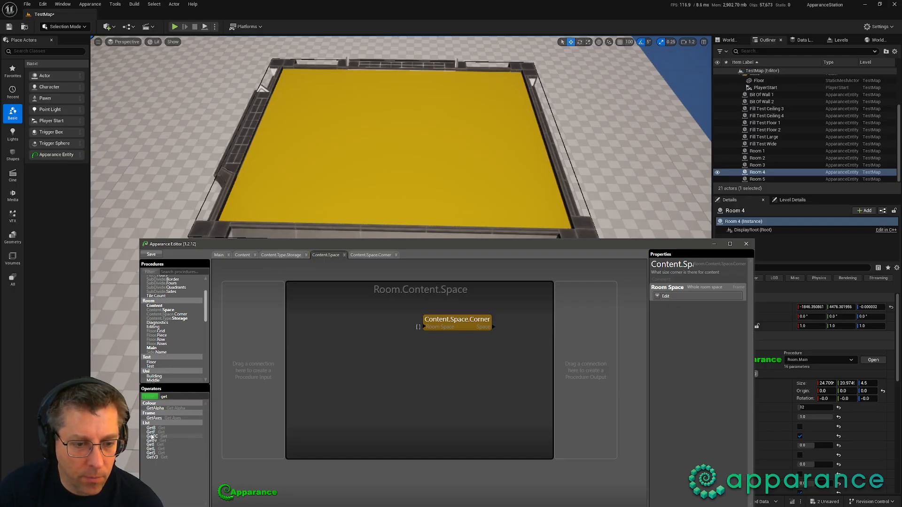
drag(151, 437, 254, 399)
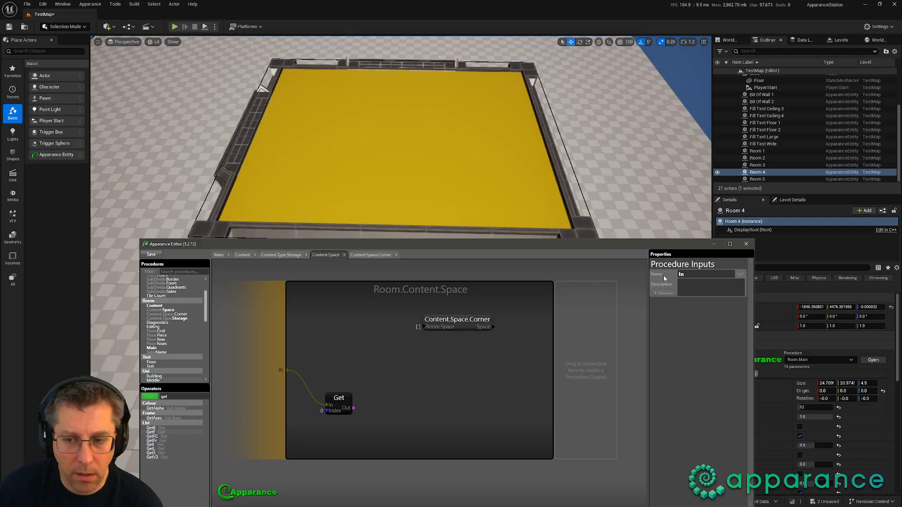
drag(691, 274, 659, 278)
text(Door Info)
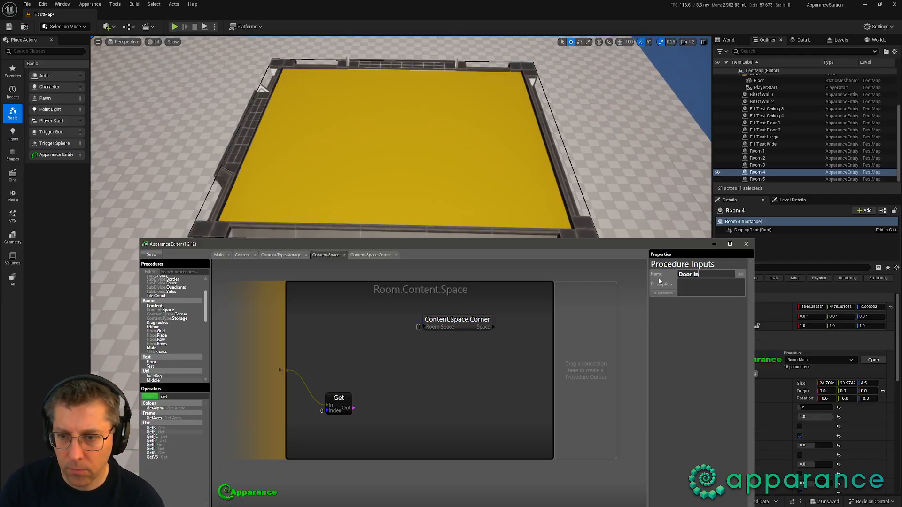
key(Tab)
Step: Add a Content.Space node to the Content.Type.Storage procedure and connect the Door Info input to it
click(272, 256)
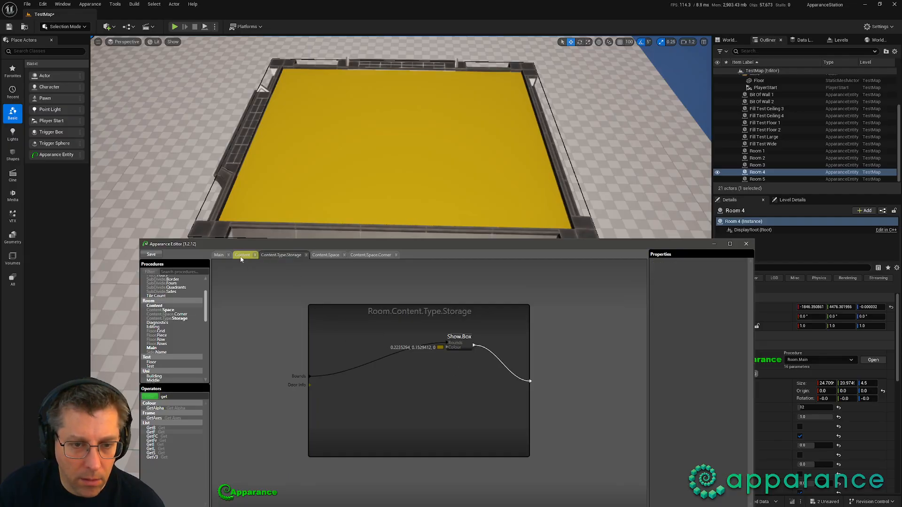
click(242, 256)
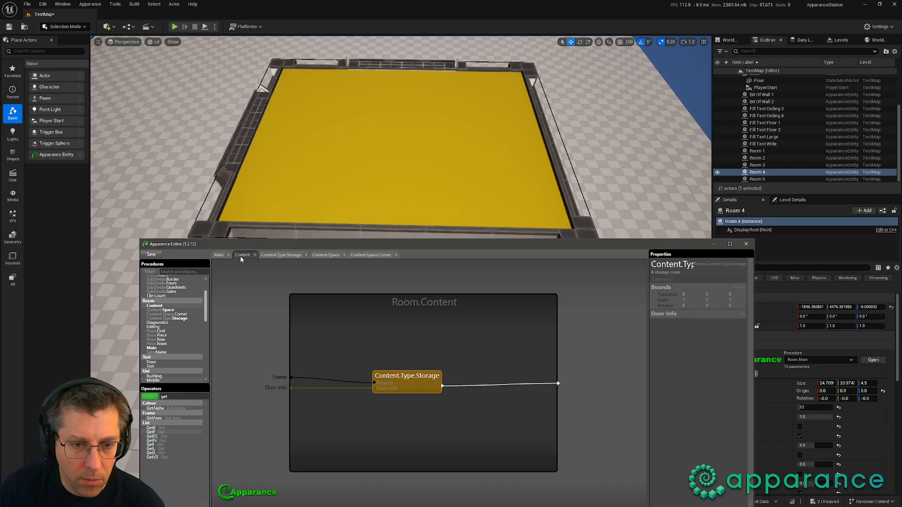
click(276, 256)
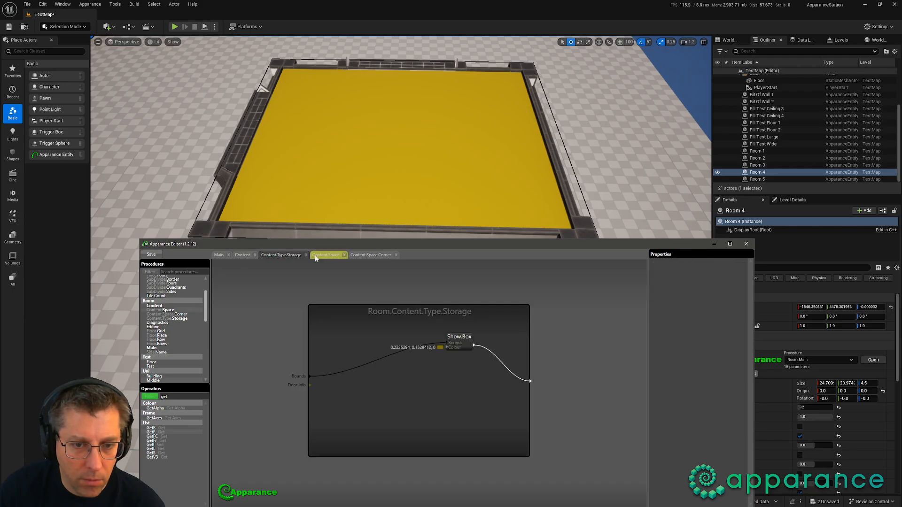
click(315, 256)
click(281, 256)
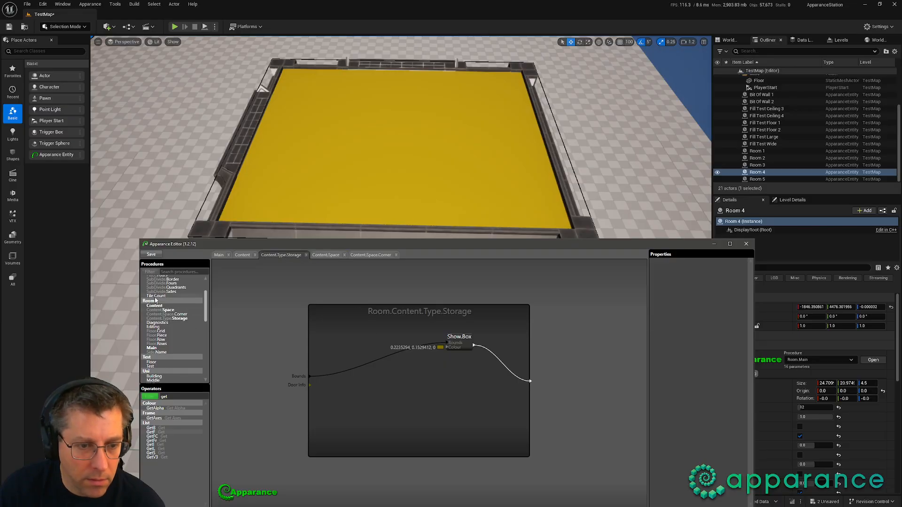
drag(161, 310, 285, 380)
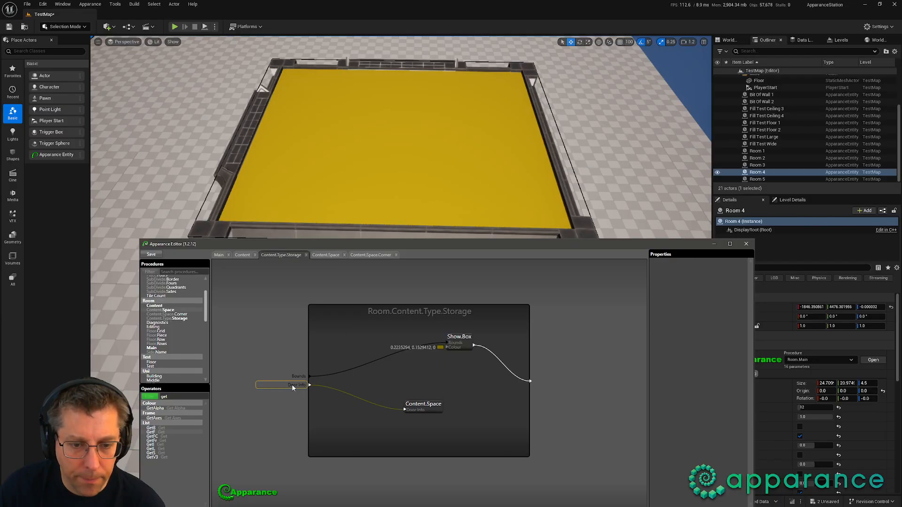
Step: In Content.Space, connect the Content.Space.Corner node's Space output to four new procedure outputs
click(326, 255)
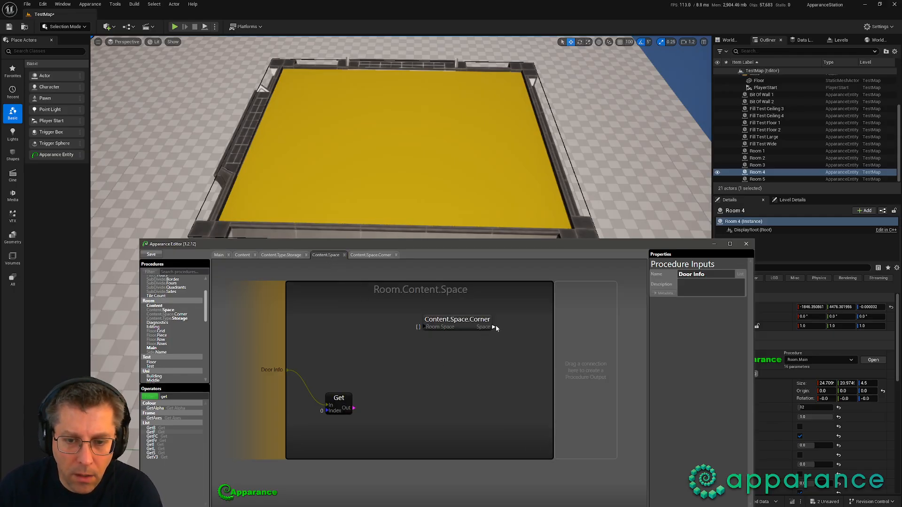
drag(578, 325, 578, 326)
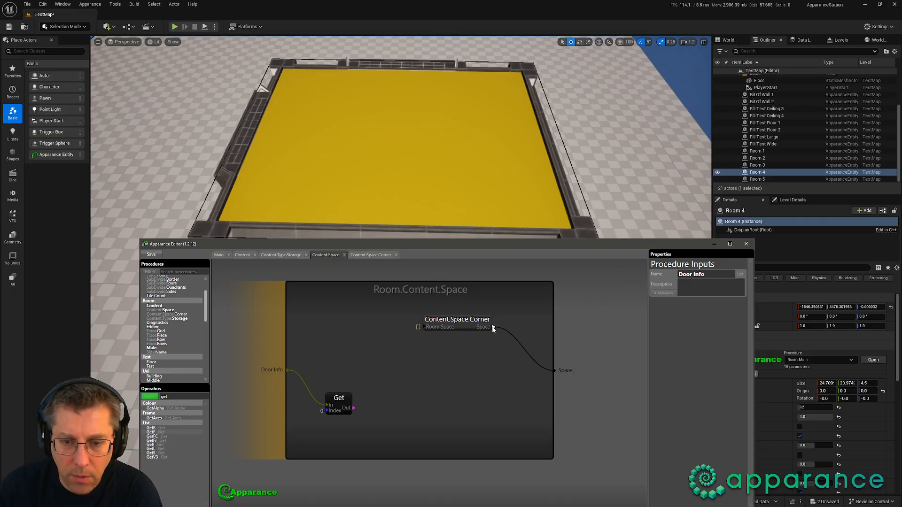
drag(493, 328, 570, 403)
Step: Rename the four Content.Space procedure outputs, in order, to NW Space, NE Space, SW Space and SE Space
click(684, 275)
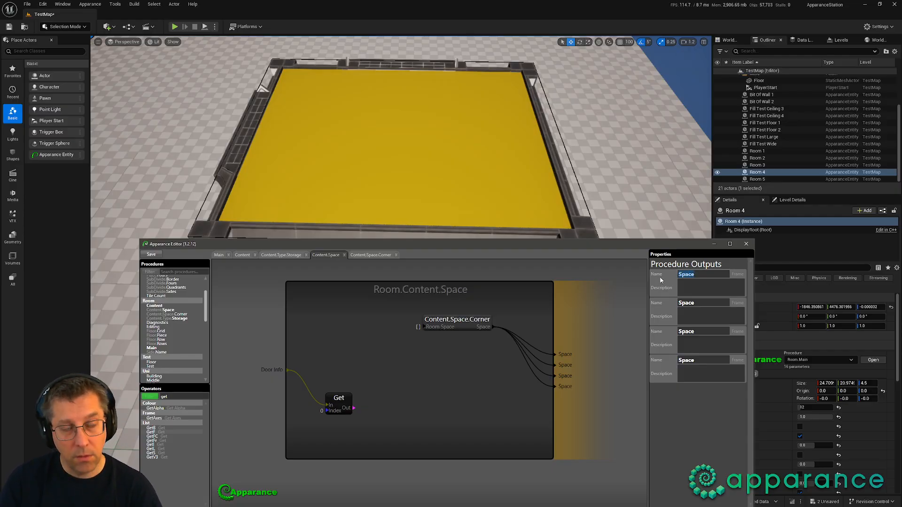
text(NW)
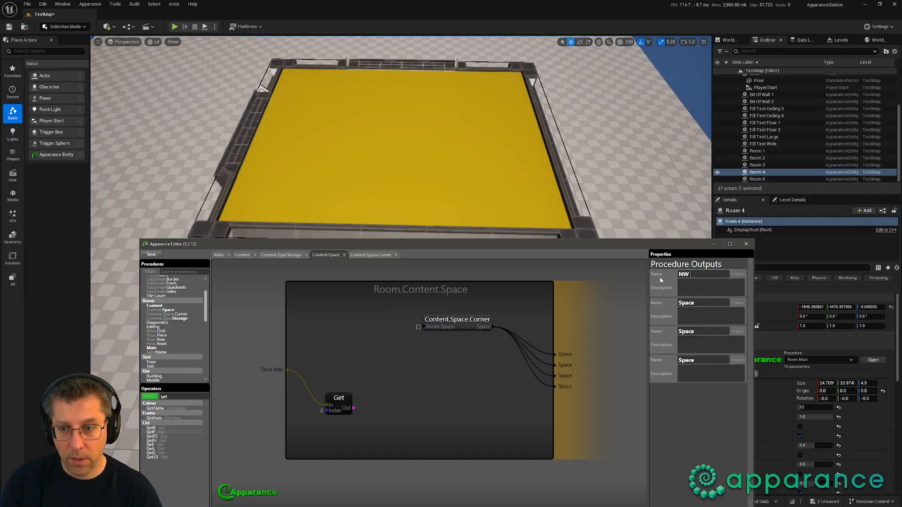
text( Space)
key(Tab)
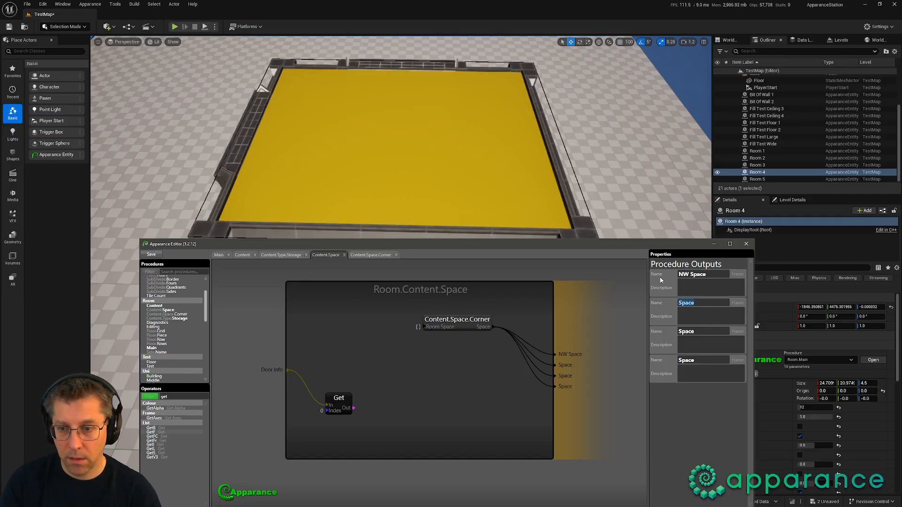
text(C)
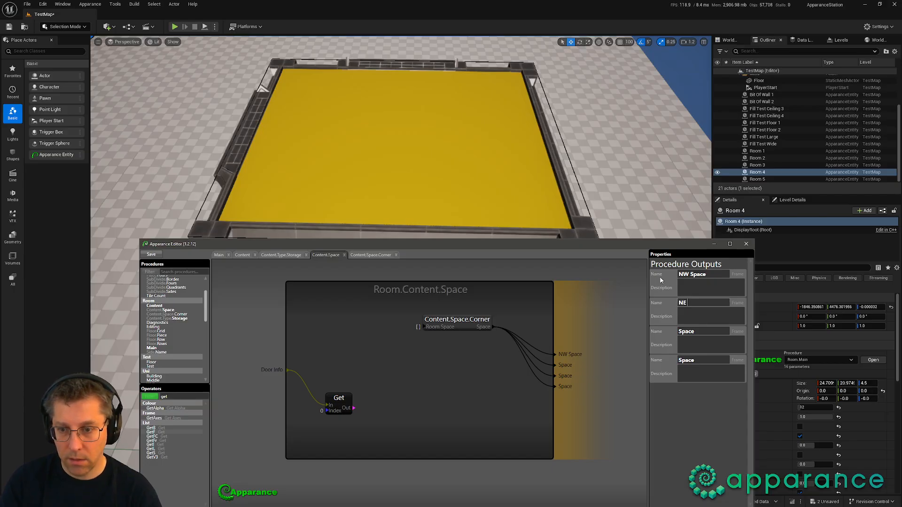
text(E Space)
key(Tab)
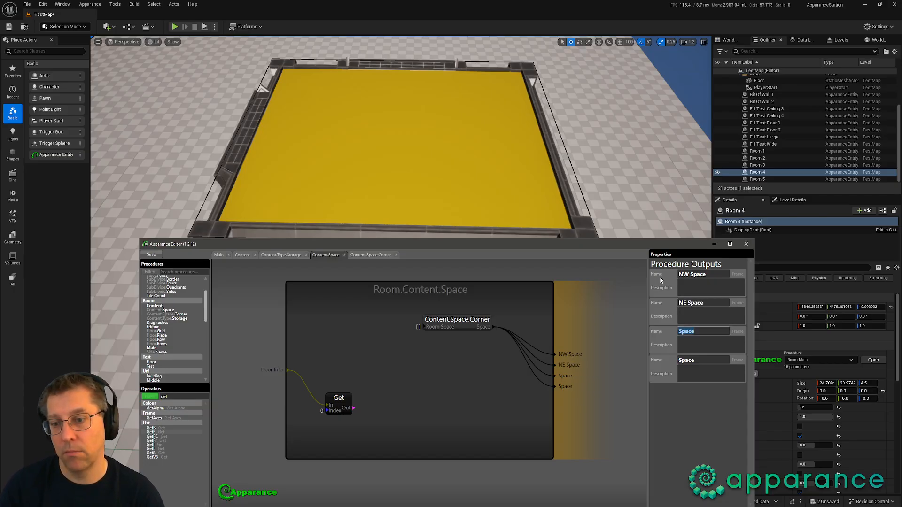
text(SE)
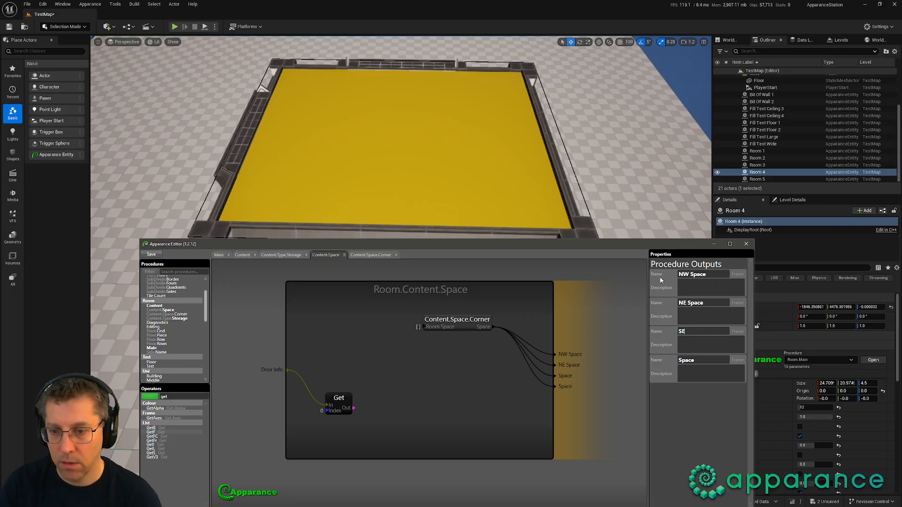
text(Space)
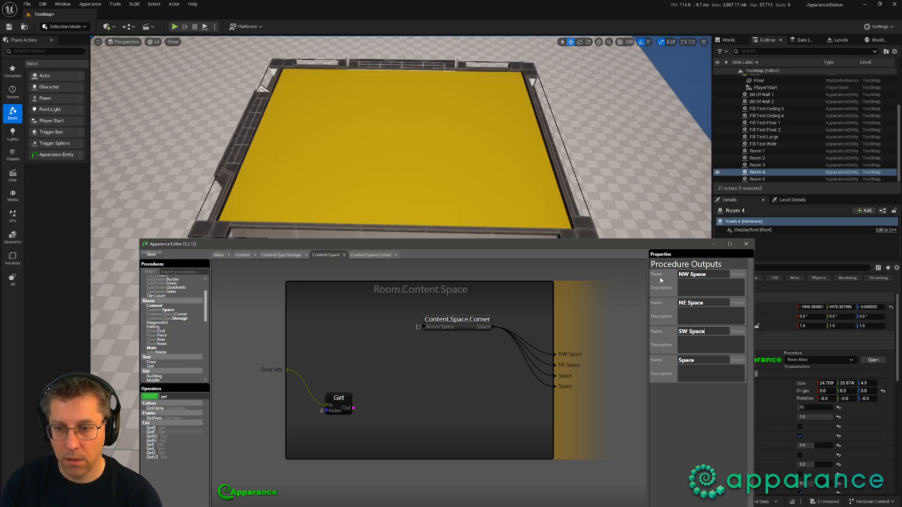
key(Tab)
text(SE Space)
key(Tab)
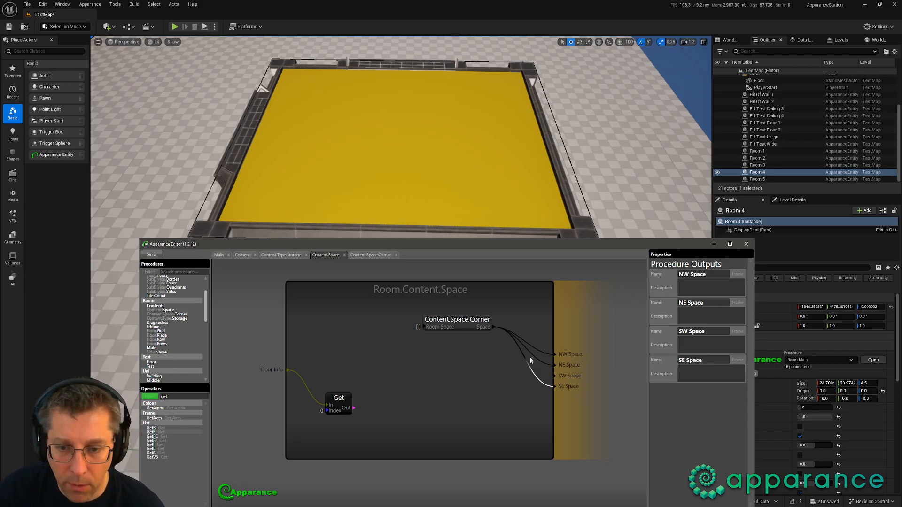
Step: Duplicate the Content.Space.Corner node three times, stack the copies vertically, and feed each procedure output from its own Corner node
drag(531, 365, 468, 351)
drag(461, 319, 524, 373)
key(ctrl+d)
key(ctrl+d)
key(ctrl+d)
drag(526, 374, 524, 435)
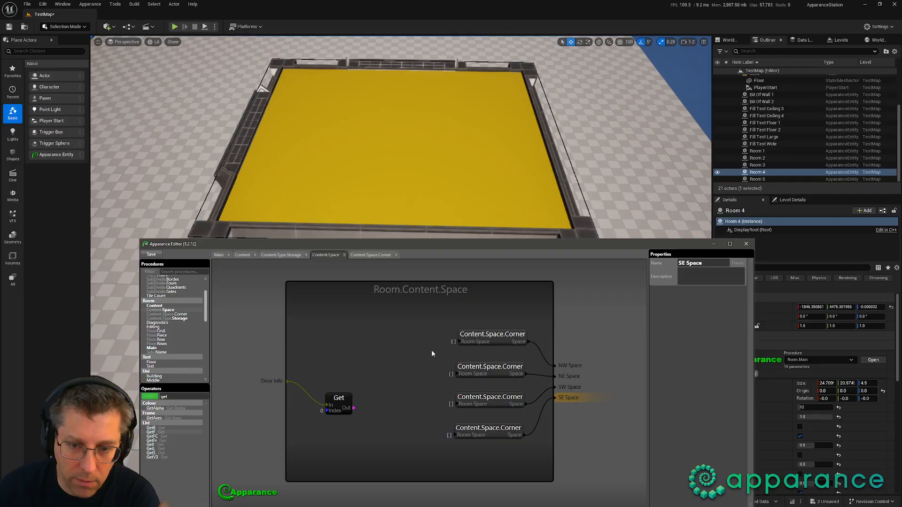
Step: Create a procedure input from the first Corner node's Room Space input, place it above Door Info, and name it Room Space
drag(467, 342, 265, 374)
click(256, 392)
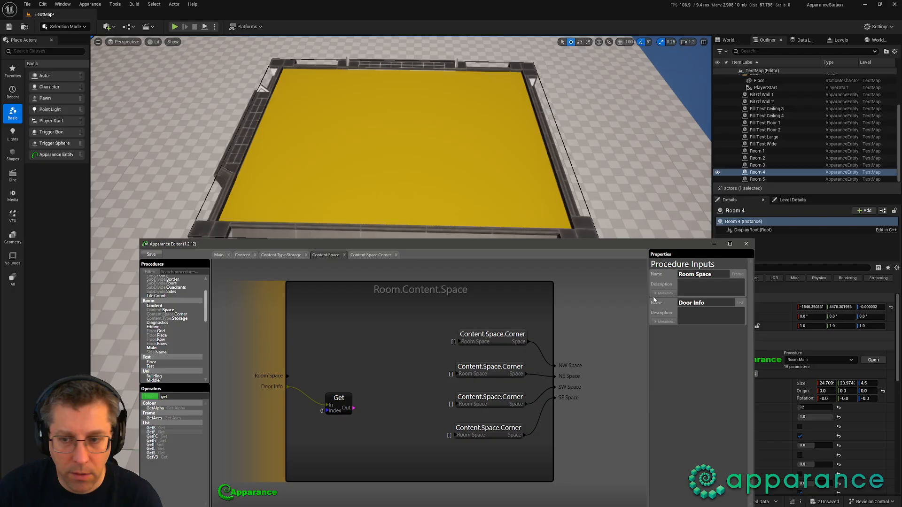
drag(681, 274, 660, 281)
text(Room )
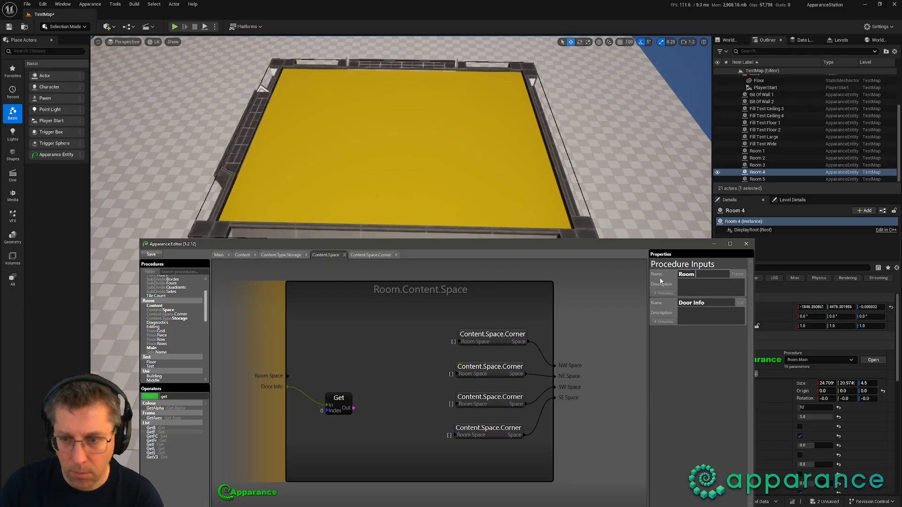
text(Space)
key(Tab)
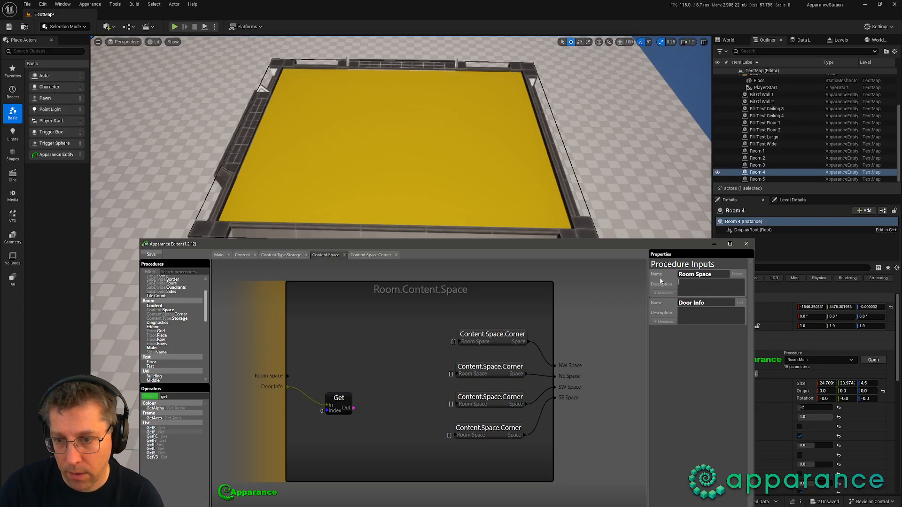
Step: Connect the Room Space procedure input to the Room Space input of all four Content.Space.Corner nodes
drag(286, 375, 471, 342)
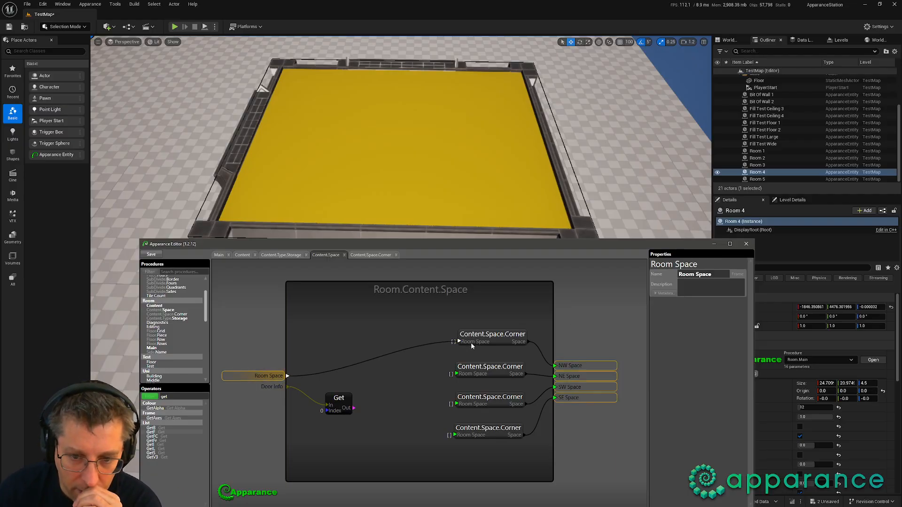
drag(465, 373, 281, 379)
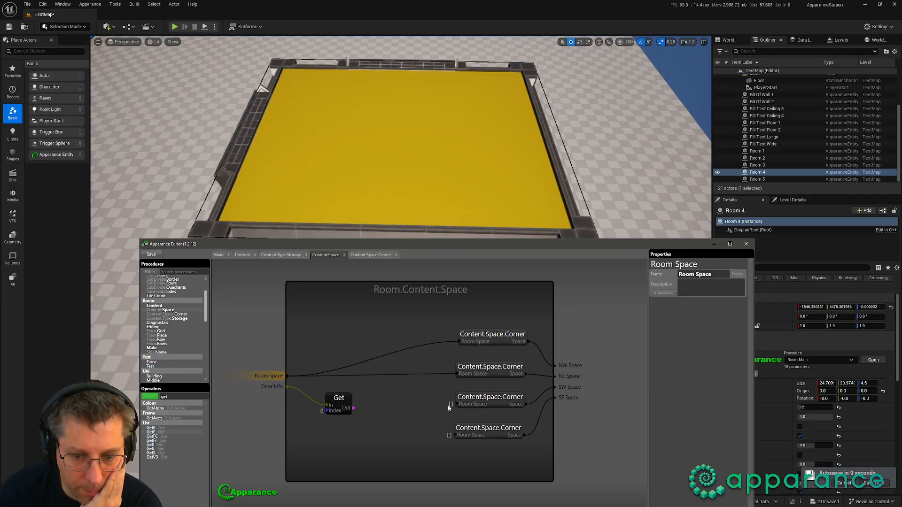
drag(451, 405, 271, 377)
drag(454, 435, 277, 376)
Step: Duplicate the Get node three times in a column below the original, keeping each copy connected to Door Info
click(338, 400)
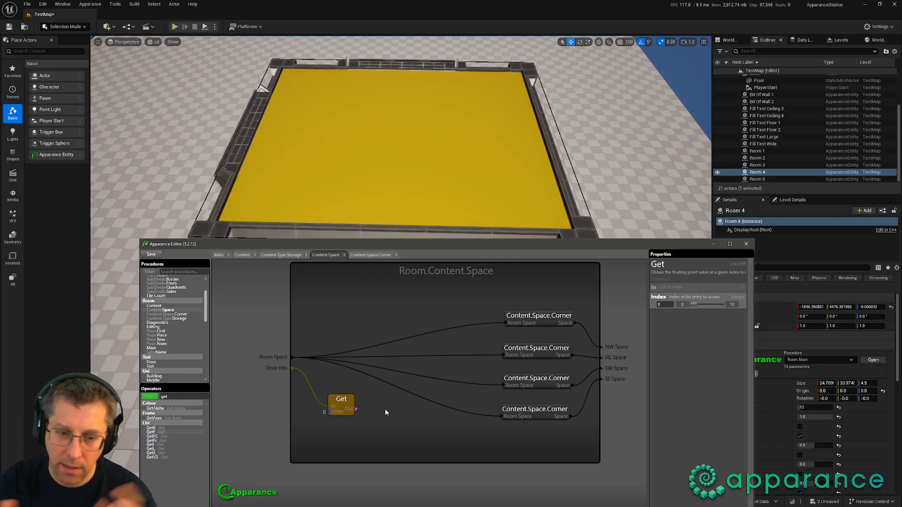
key(ctrl+d)
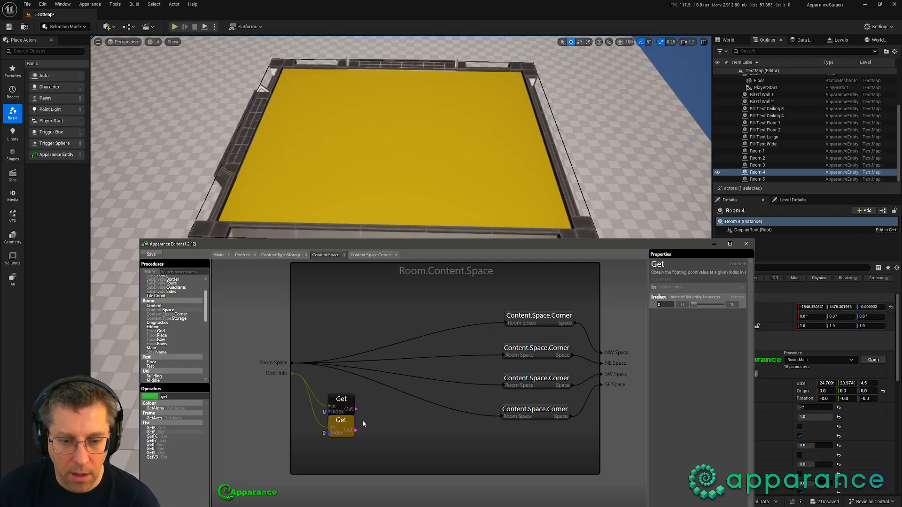
drag(345, 418, 344, 421)
key(ctrl+d)
key(ctrl+d)
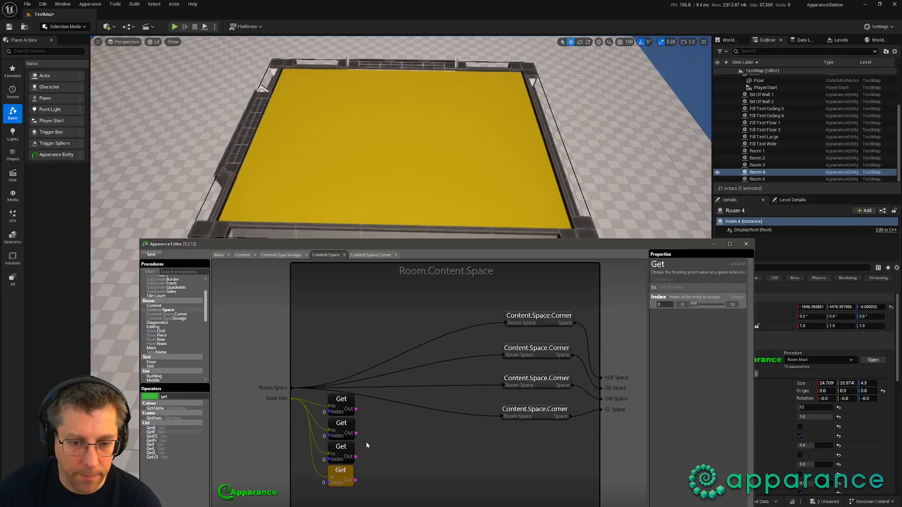
Step: Set the Index of the second, third and fourth Get nodes to 1, 2 and 3, and move these three slightly down
click(348, 426)
click(711, 305)
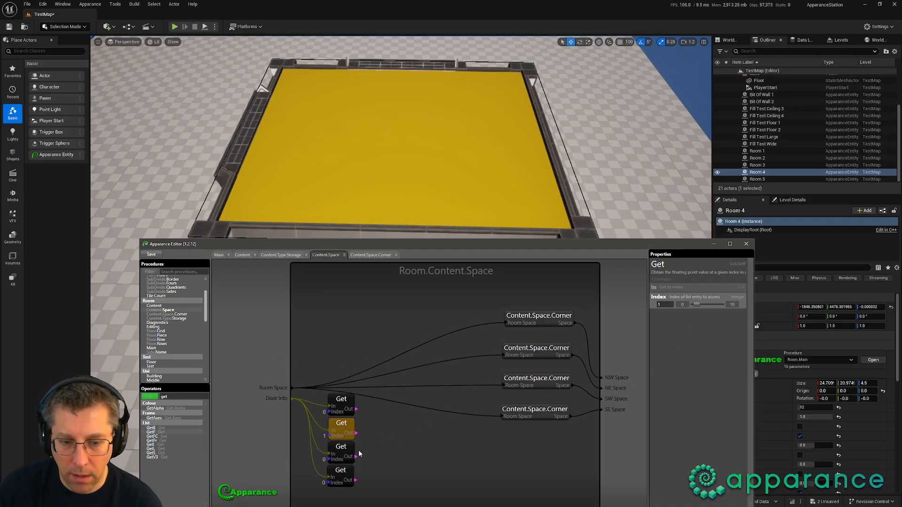
click(349, 450)
double_click(715, 306)
click(346, 473)
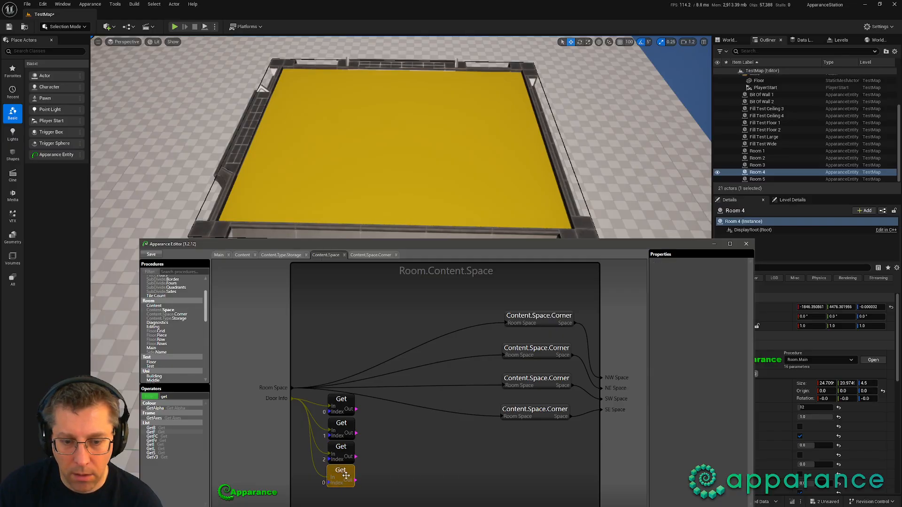
double_click(716, 305)
click(717, 308)
click(375, 432)
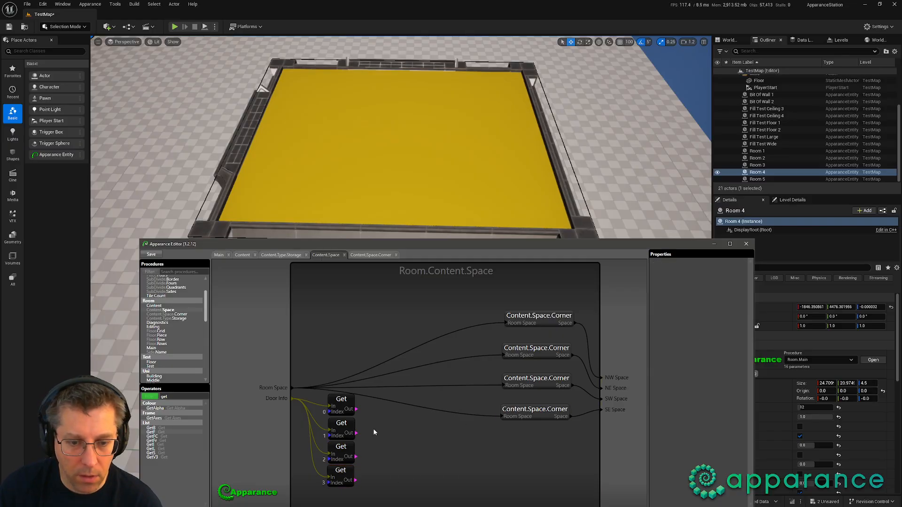
drag(366, 436, 340, 474)
click(368, 427)
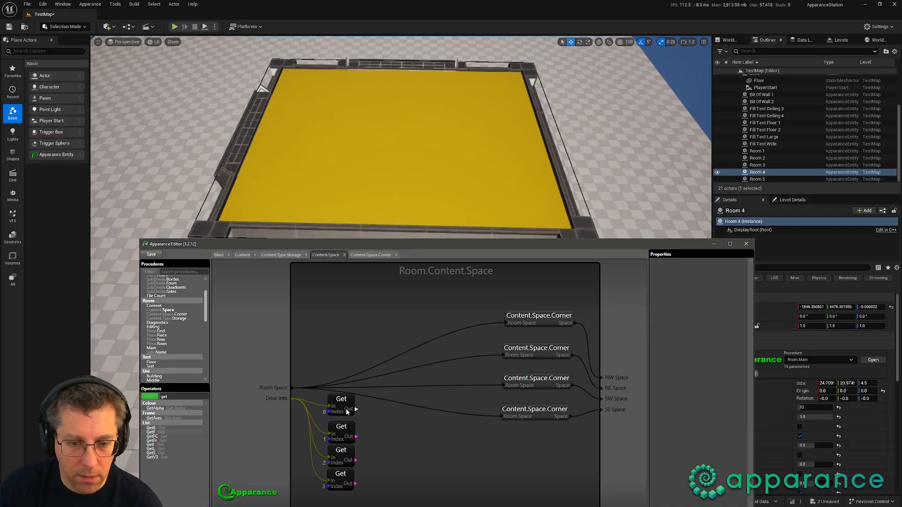
Step: Comment the Get nodes W, E, S and N by ascending index, following the Door Offsets order in the Main procedure
click(339, 399)
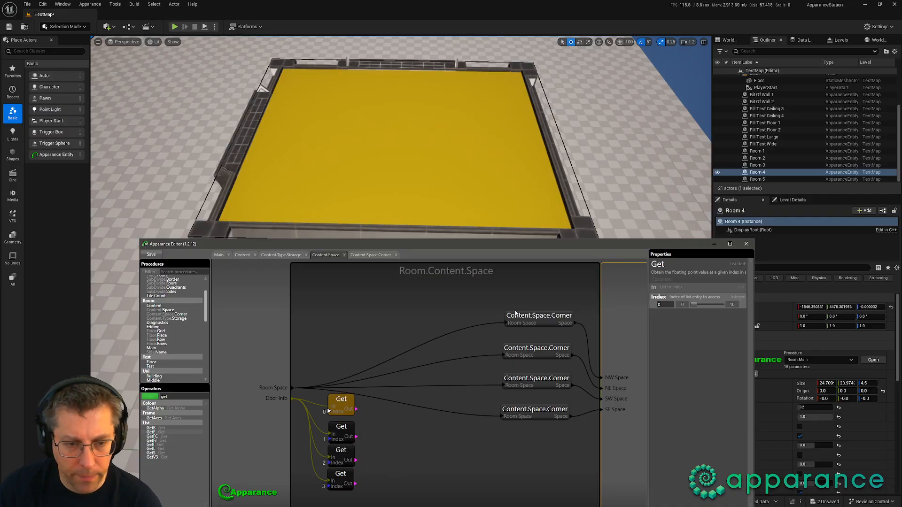
click(219, 255)
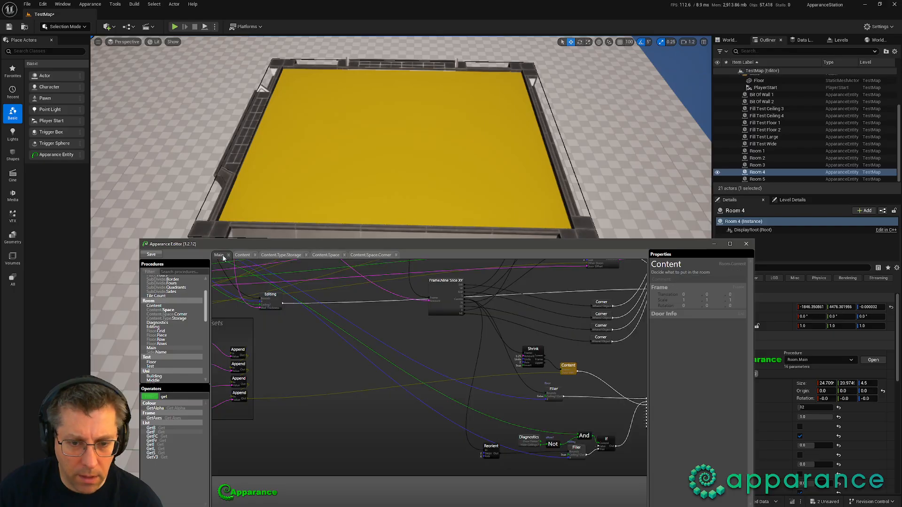
middle_drag(335, 385, 436, 391)
scroll(436, 391, up, 2)
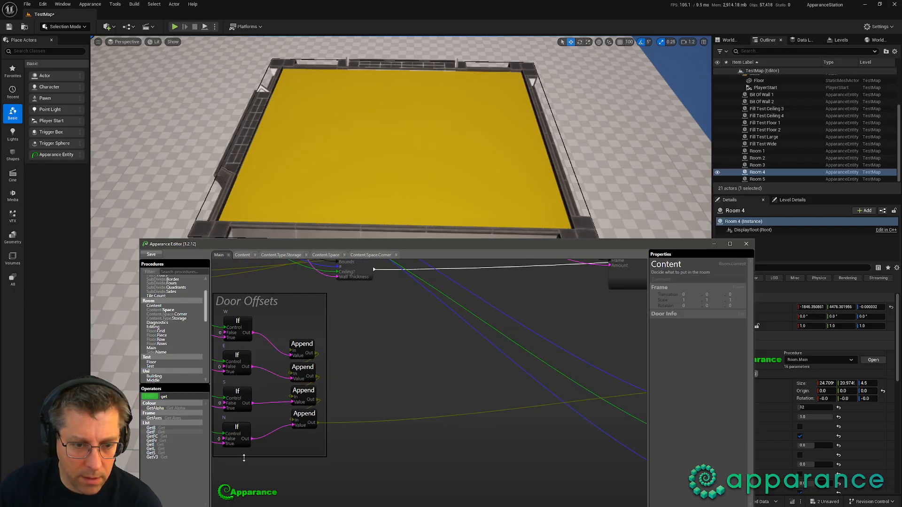
click(326, 255)
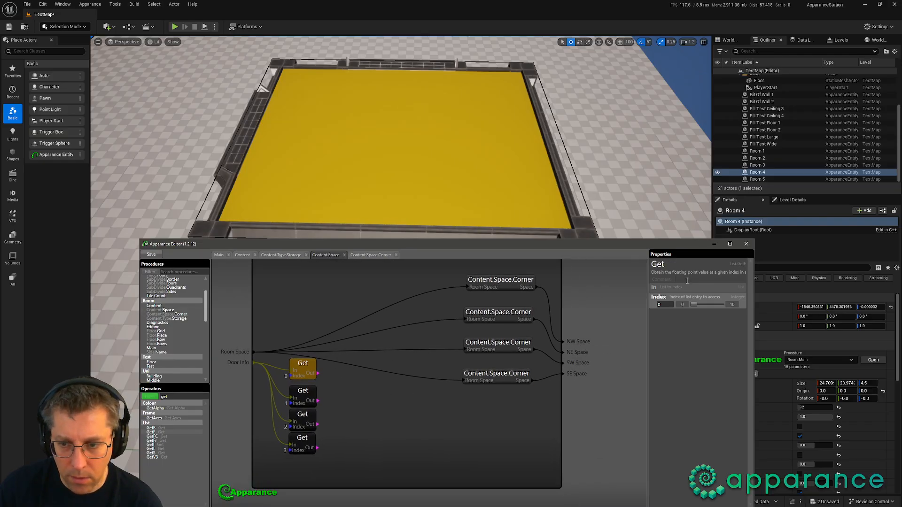
click(303, 392)
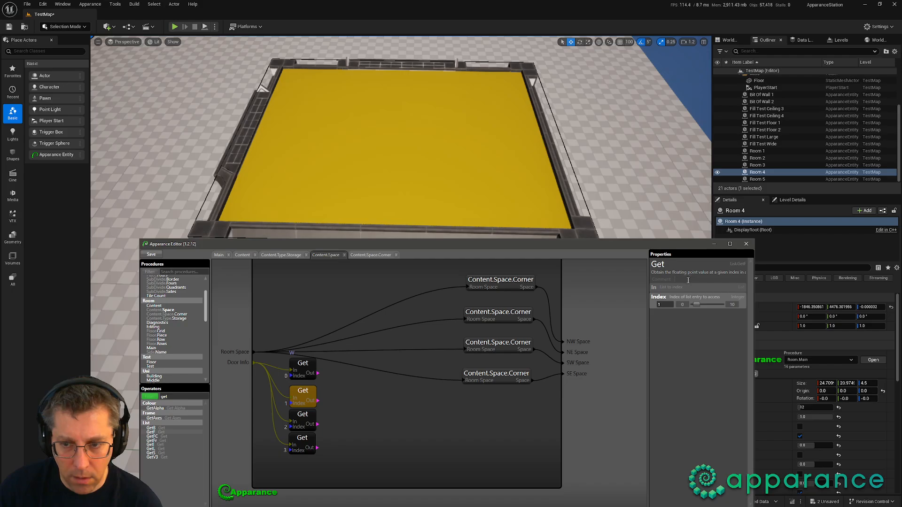
click(302, 415)
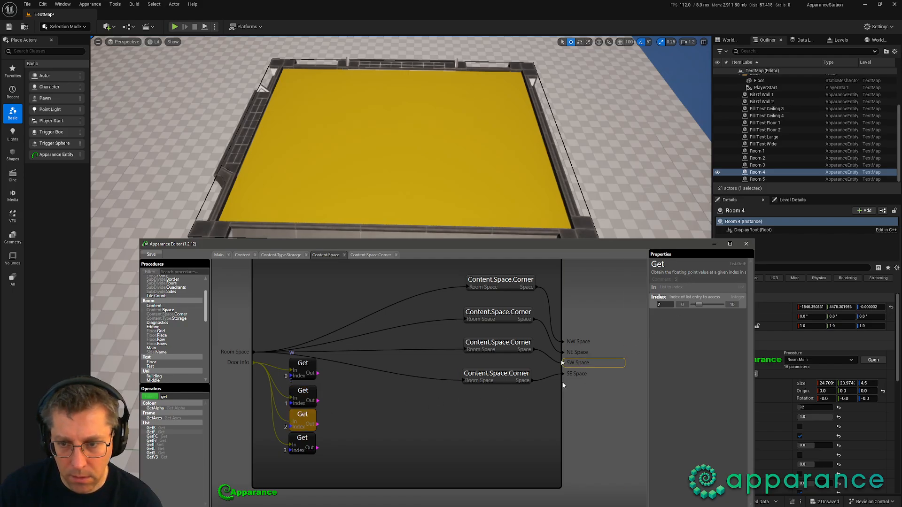
click(302, 438)
text(N)
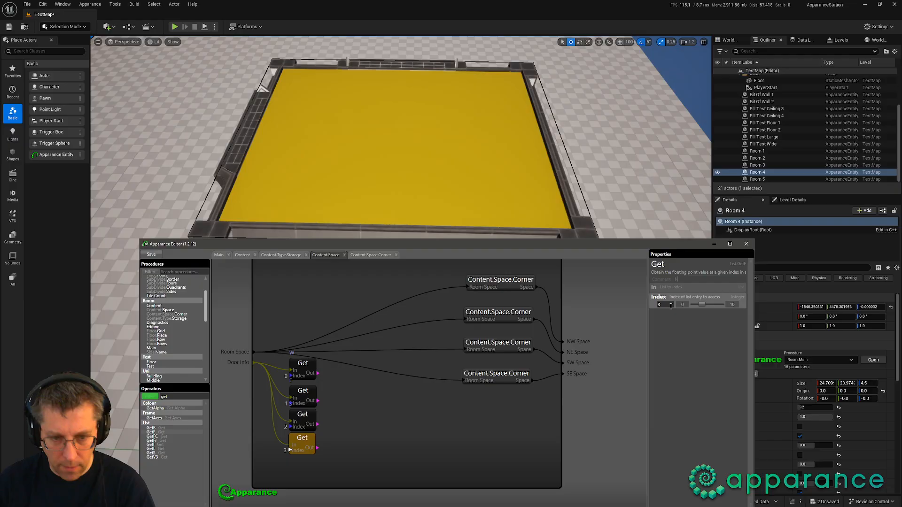
Step: Space the four Get nodes further apart vertically so that their comments have room
click(340, 436)
mouse_move(303, 437)
mouse_down()
mouse_move(303, 445)
mouse_move(309, 424)
mouse_up()
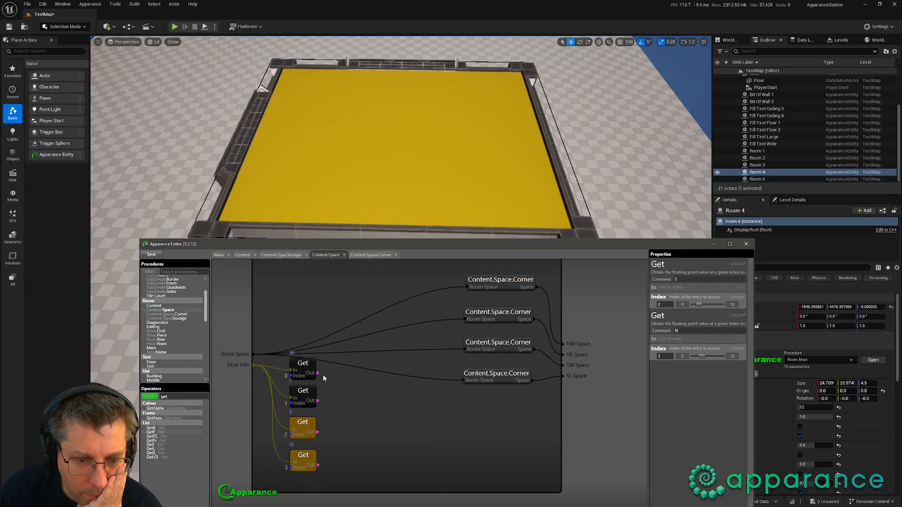
drag(302, 364, 304, 360)
click(412, 408)
scroll(490, 433, down, 2)
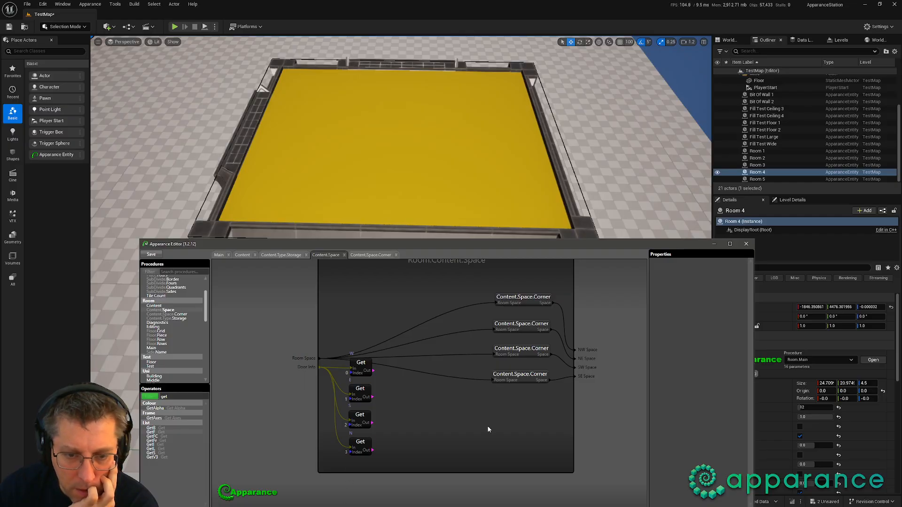
middle_drag(452, 434, 412, 457)
Step: In Content.Type.Storage, connect Bounds to Content.Space's Room Space and feed Show.Box's Bounds from the NW Space output
click(280, 255)
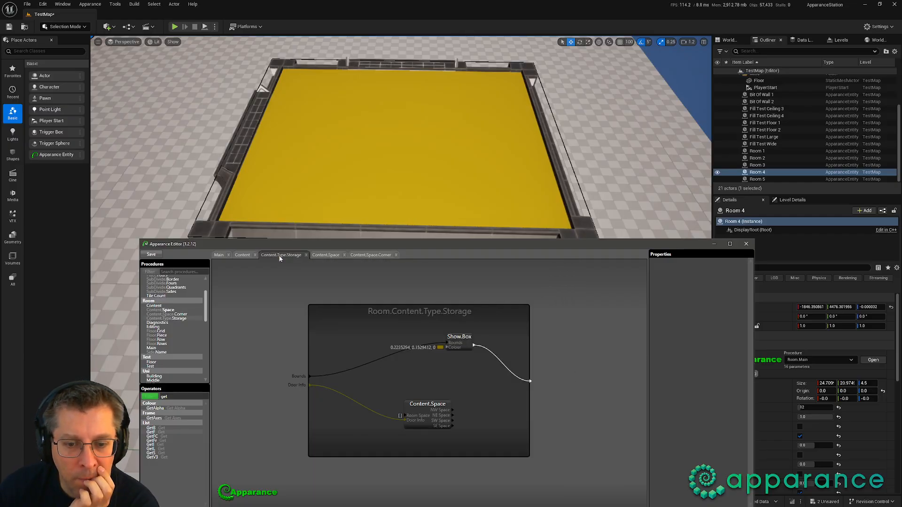
drag(309, 376, 391, 408)
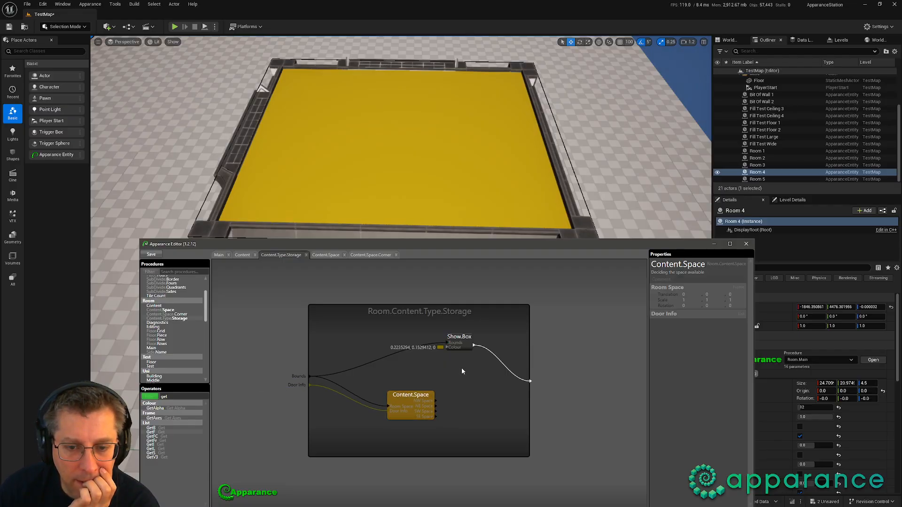
drag(459, 336, 437, 400)
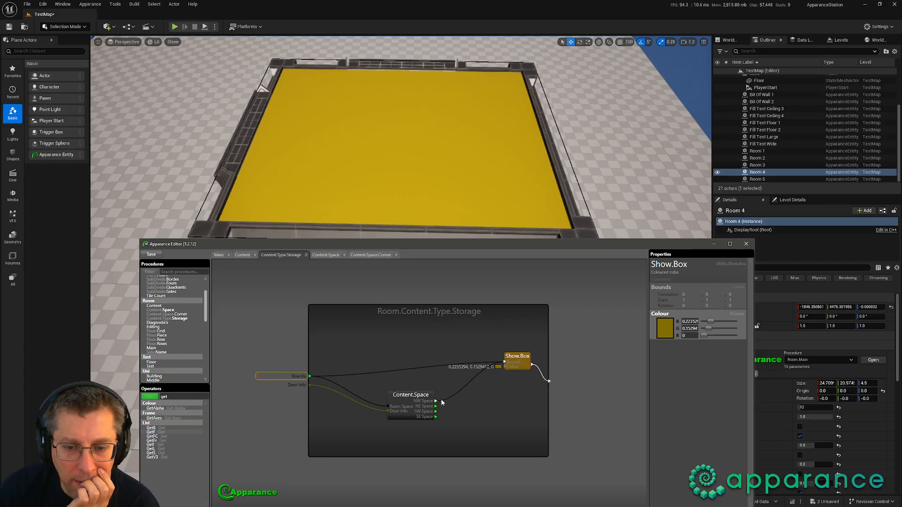
drag(520, 357, 496, 358)
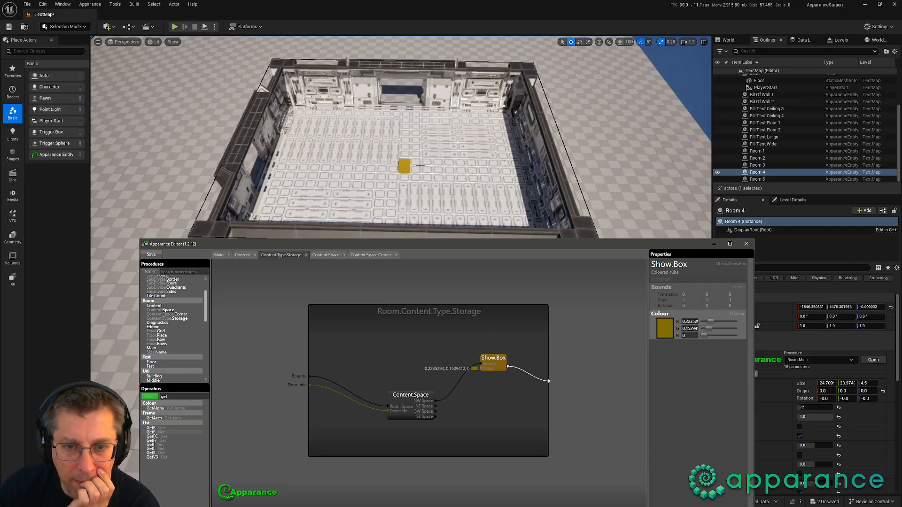
Step: Recolour the Show.Box node in the Content.Type.Storage procedure to red (0.3176471, 0, 0)
click(371, 255)
click(326, 254)
click(376, 256)
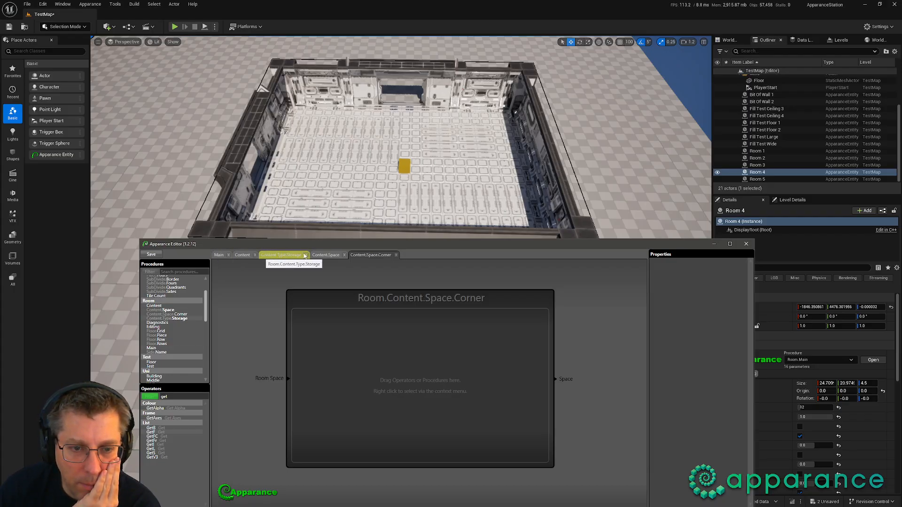
click(326, 255)
click(282, 255)
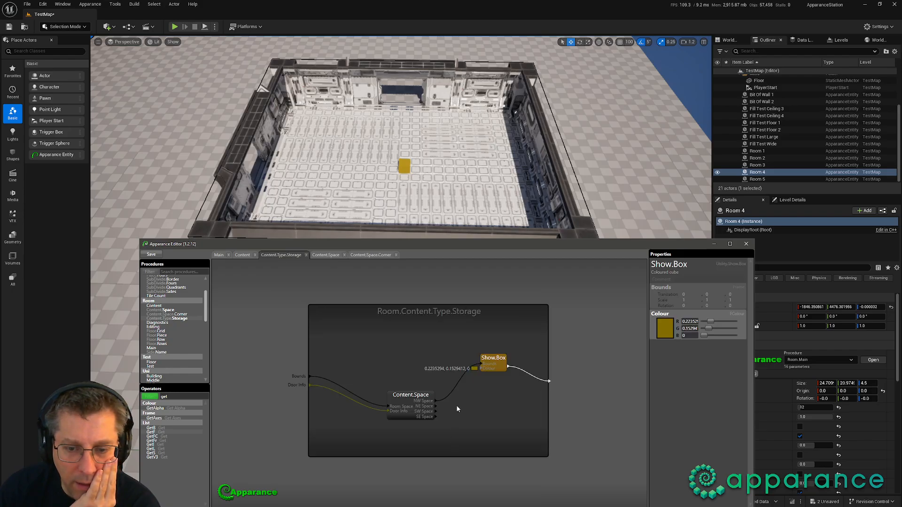
drag(497, 356, 507, 356)
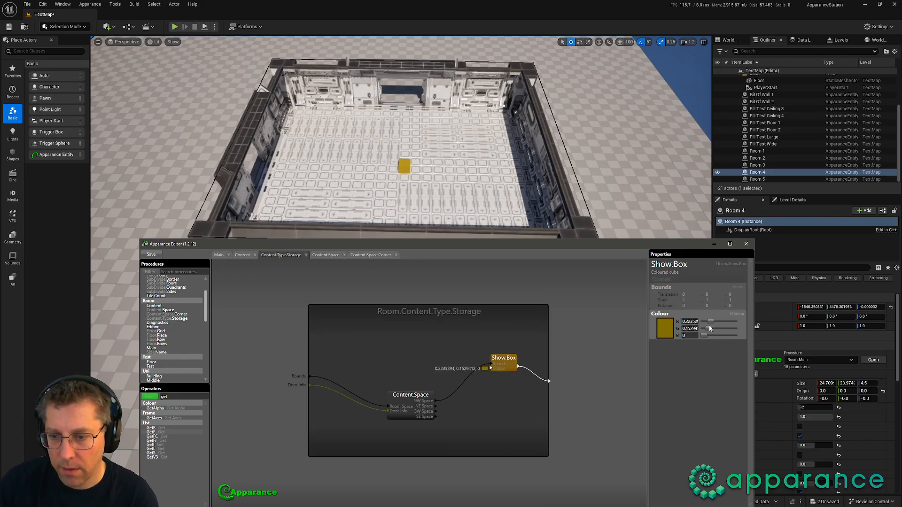
drag(709, 322, 702, 329)
drag(704, 322, 714, 322)
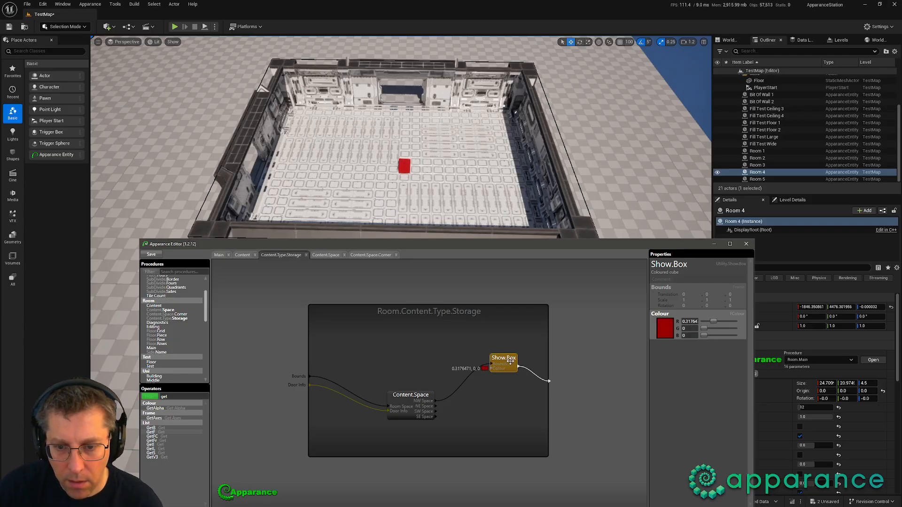
Step: Duplicate the red Show.Box, wire NE Space to its bounds and its result to the output, and colour it yellow (0.3176471, 0.2705882, 0)
ctrl+drag(511, 365, 512, 385)
drag(436, 406, 490, 386)
drag(518, 388, 554, 381)
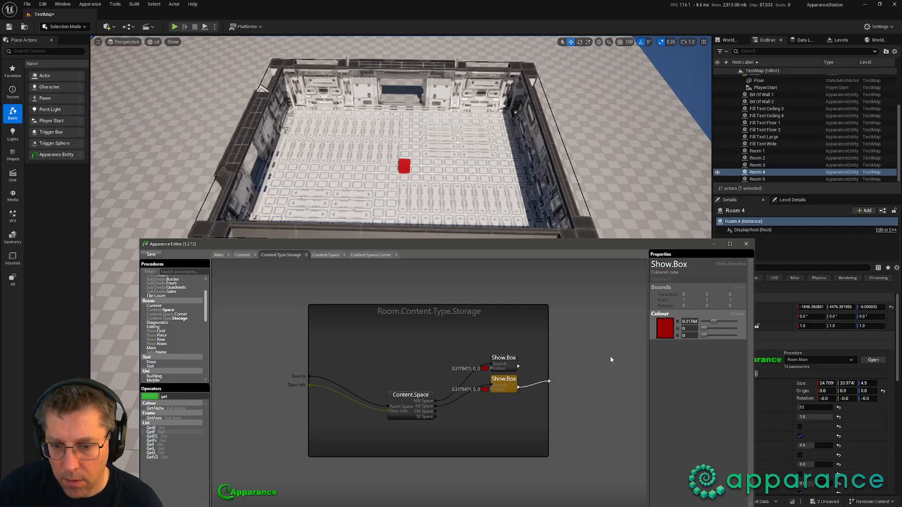
drag(703, 328, 714, 331)
Step: Add a third Show.Box for SW Space and combine all three boxes through a Merge10 operator into the procedure output
ctrl+drag(506, 386, 525, 410)
drag(189, 396, 151, 403)
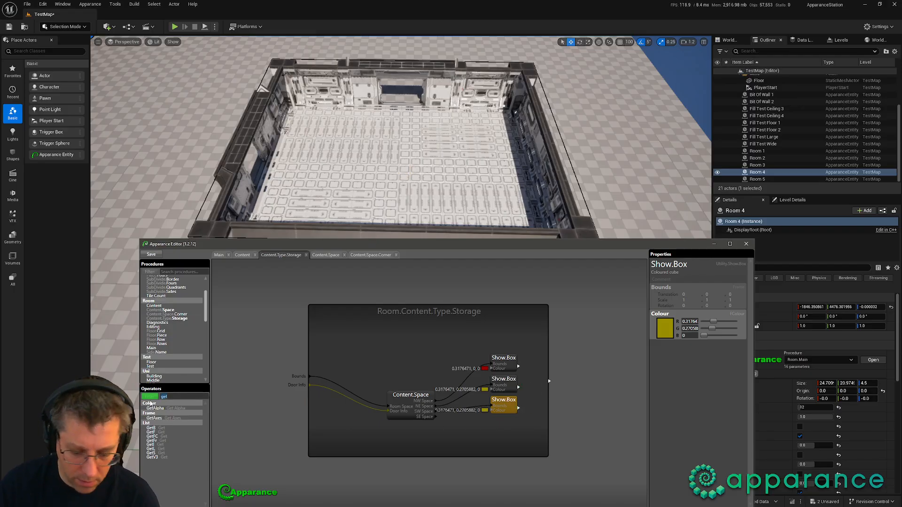
text(mer)
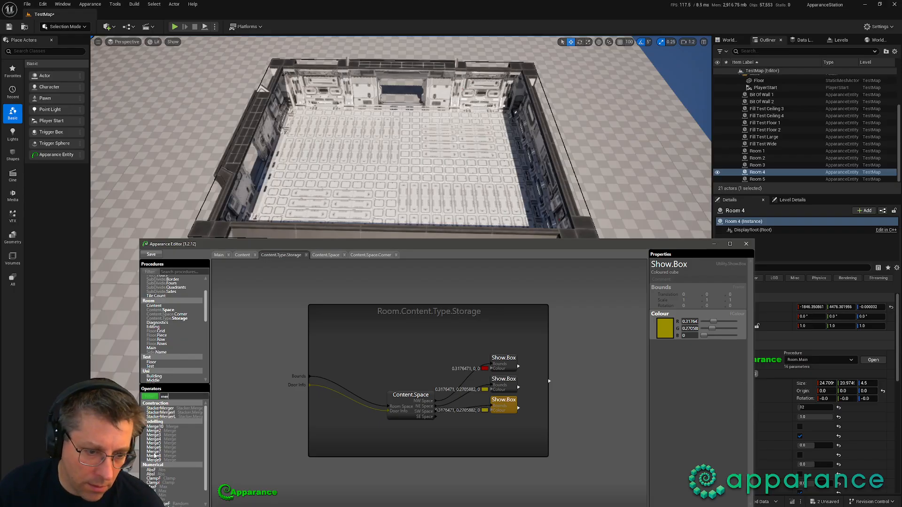
drag(156, 428, 587, 358)
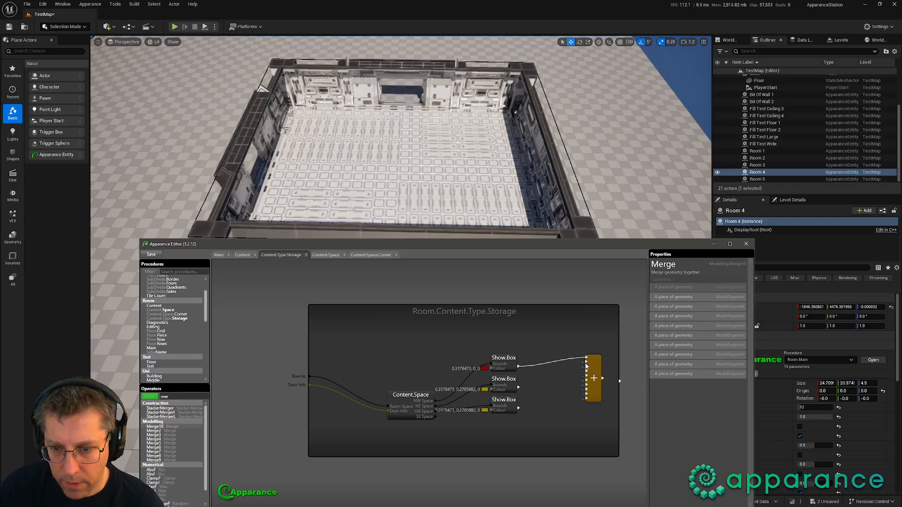
drag(518, 387, 587, 361)
drag(516, 413, 619, 380)
Step: Colour the third Show.Box green and duplicate it into a fourth one wired from SE Space into the Merge
click(503, 399)
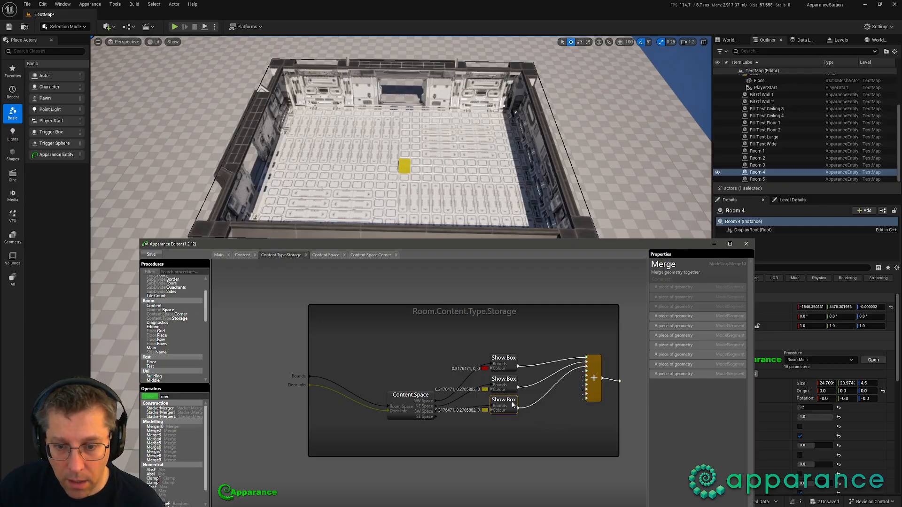
mouse_move(712, 322)
mouse_down()
mouse_move(701, 322)
mouse_move(707, 330)
mouse_up()
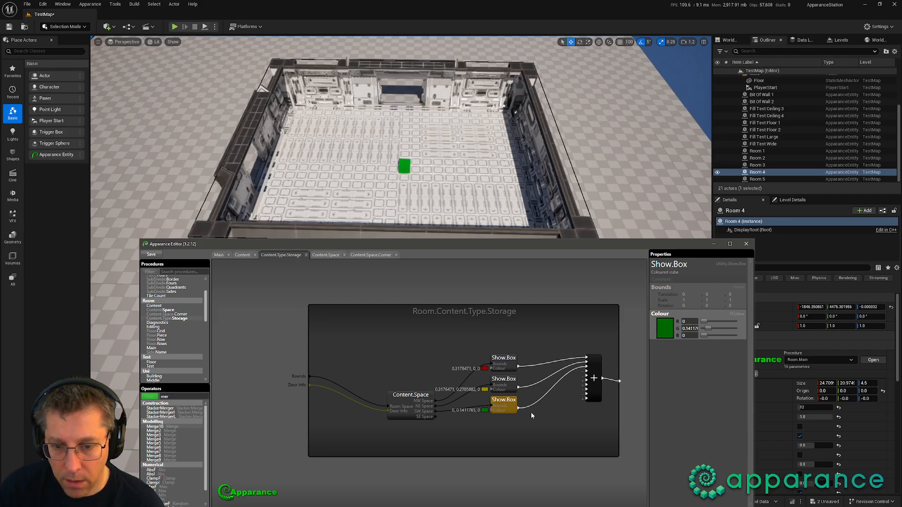
ctrl+drag(510, 400, 510, 420)
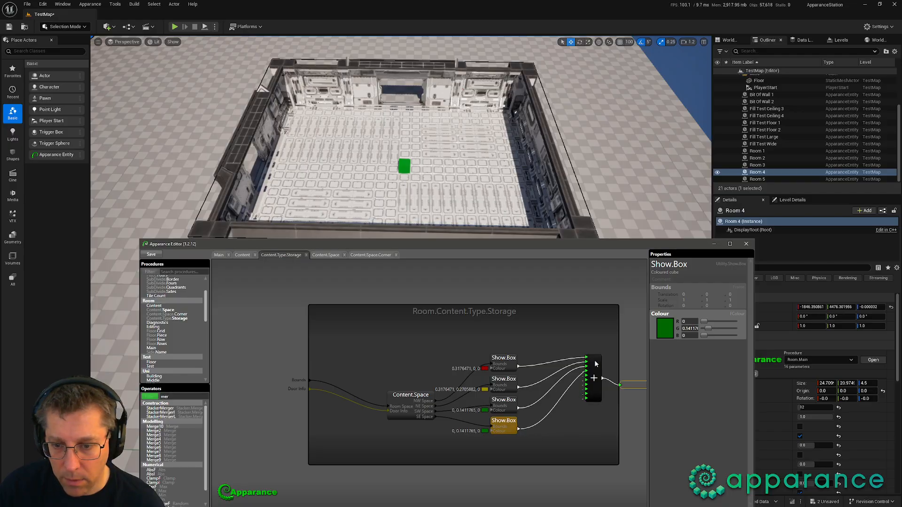
drag(520, 431, 586, 398)
Step: Colour the fourth Show.Box blue (0, 0, 0.3764706) and move the Content.Space node nearer to the procedure inputs
click(703, 329)
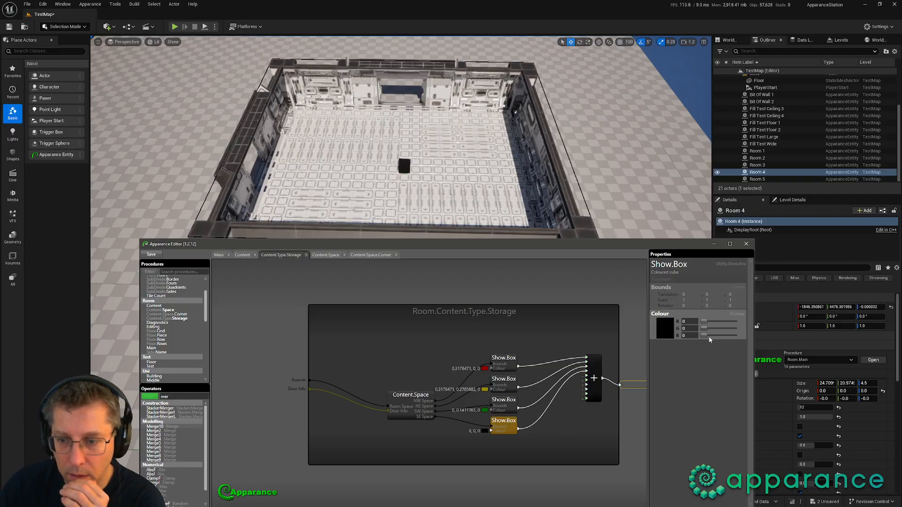
click(720, 335)
drag(704, 336, 718, 335)
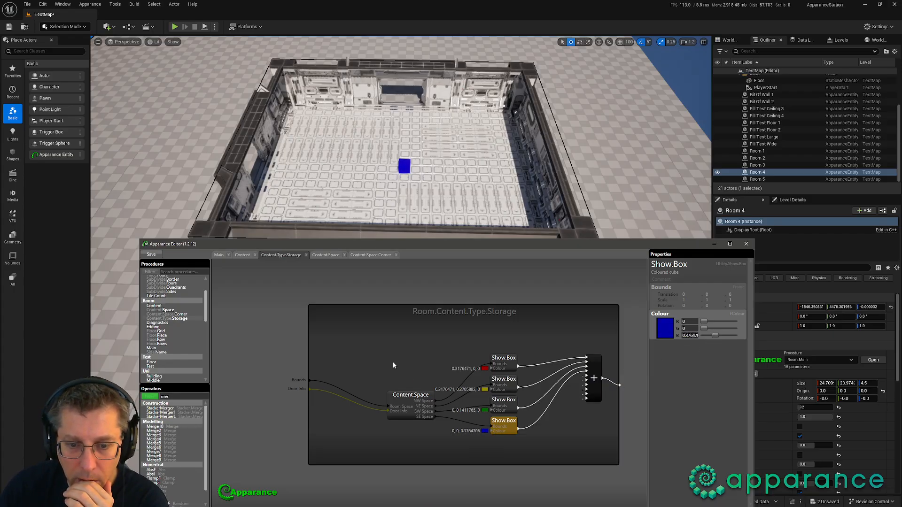
drag(396, 396, 383, 382)
click(370, 366)
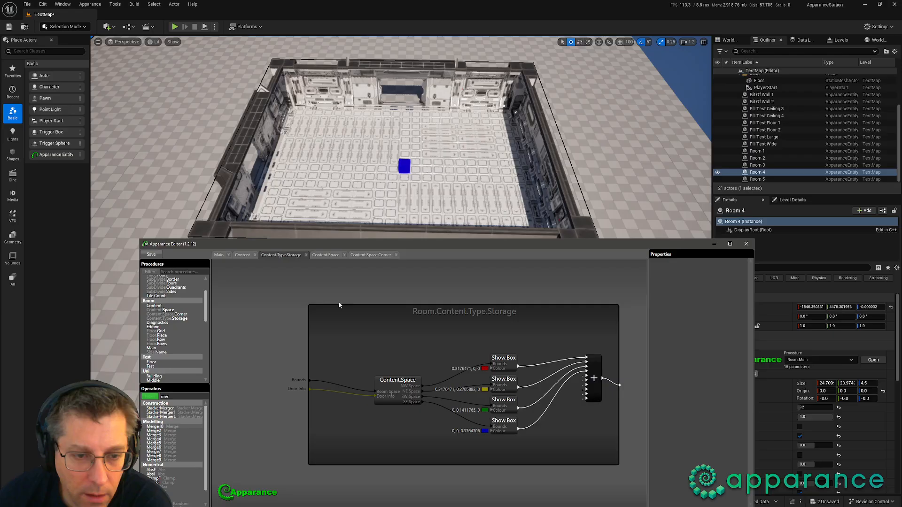
Step: Review the graphs of the Content.Space.Corner, Content.Space and Main procedures
click(368, 255)
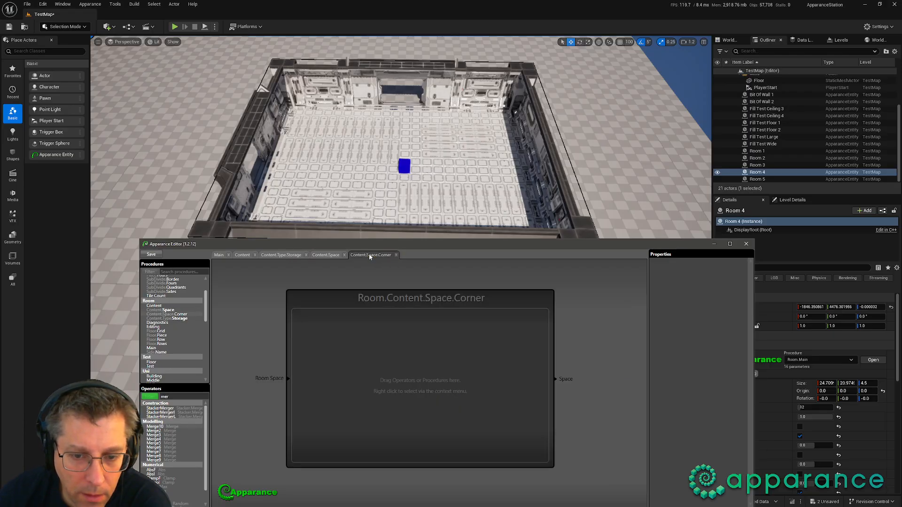
click(329, 256)
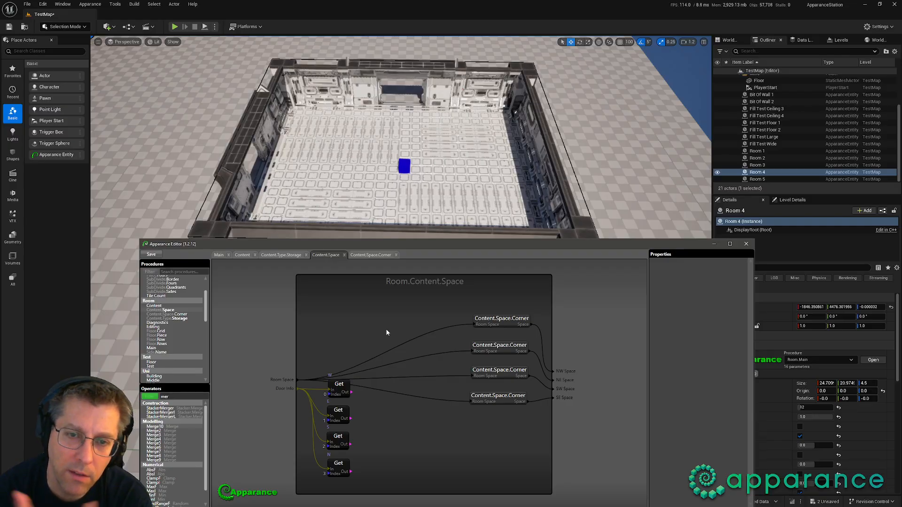
click(219, 255)
middle_drag(525, 328, 374, 401)
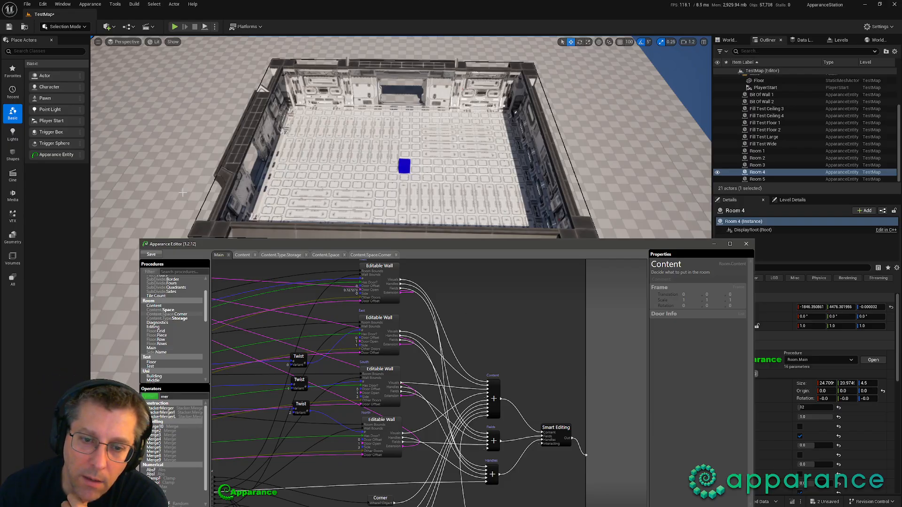
click(380, 255)
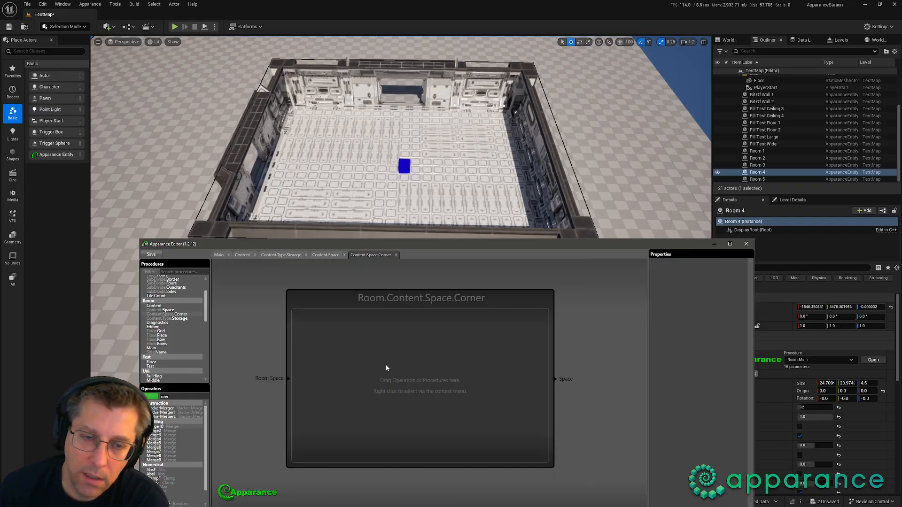
click(220, 255)
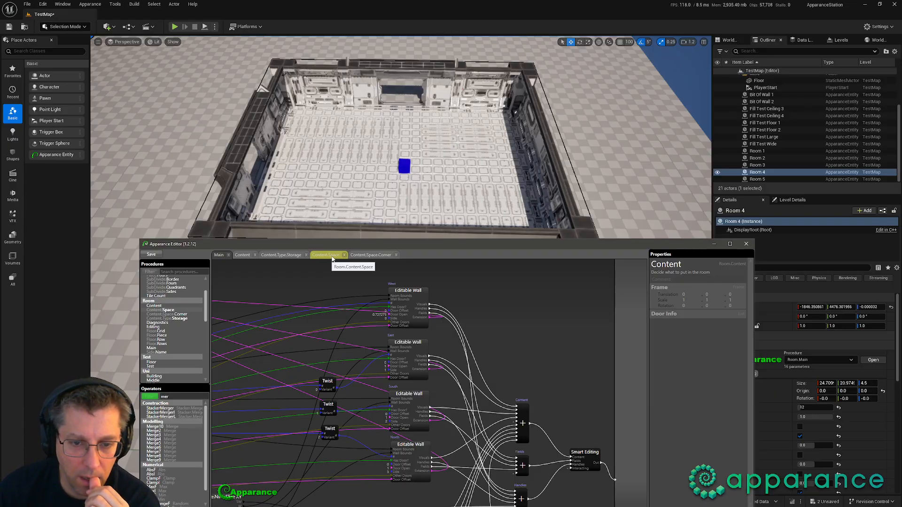
Step: Add an Integer input named Corner to the Content.Space.Corner procedure
click(370, 255)
right_click(271, 413)
mouse_move(280, 423)
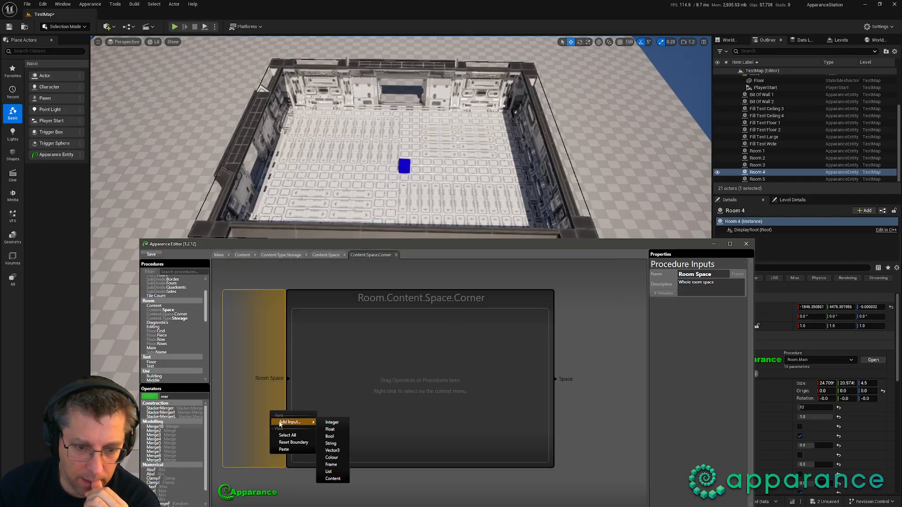
click(331, 423)
click(710, 304)
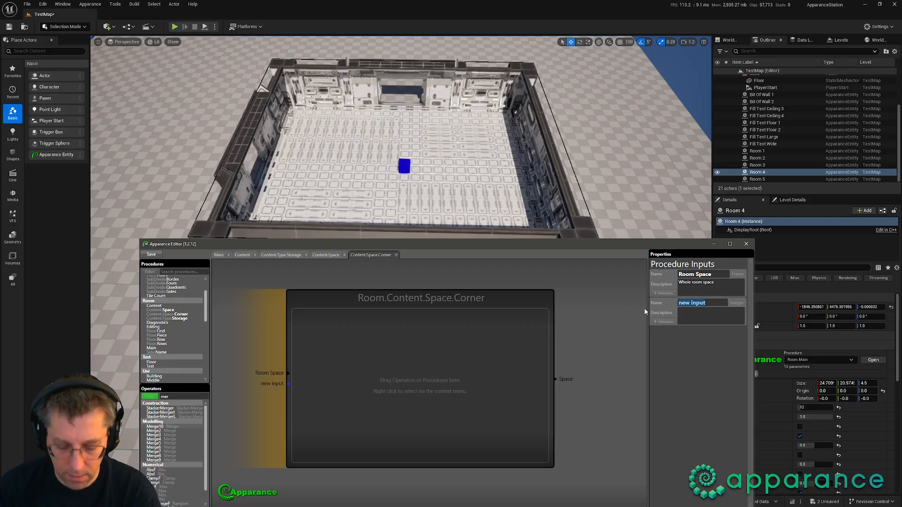
text(Corner)
key(Tab)
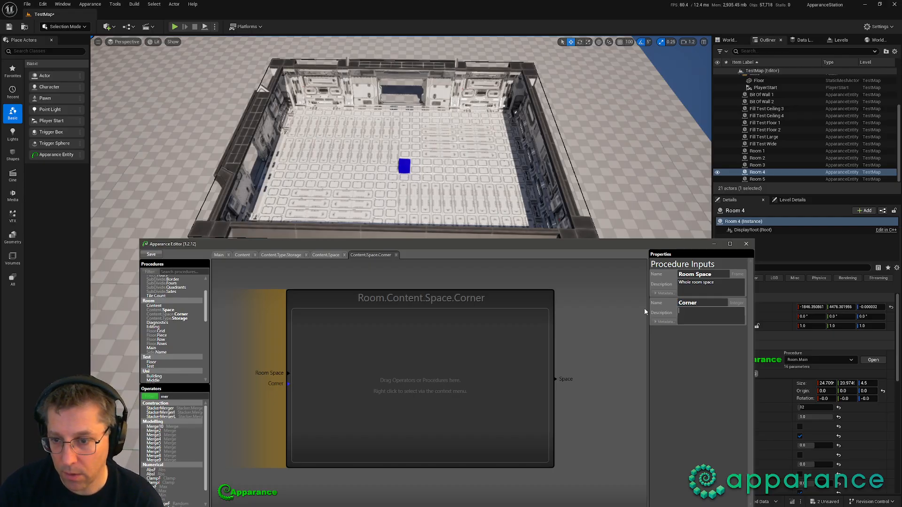
Step: Describe the Corner input on four lines: 00 = SW, 01 = SE, 10 = NW, 11 = NE
text(0)
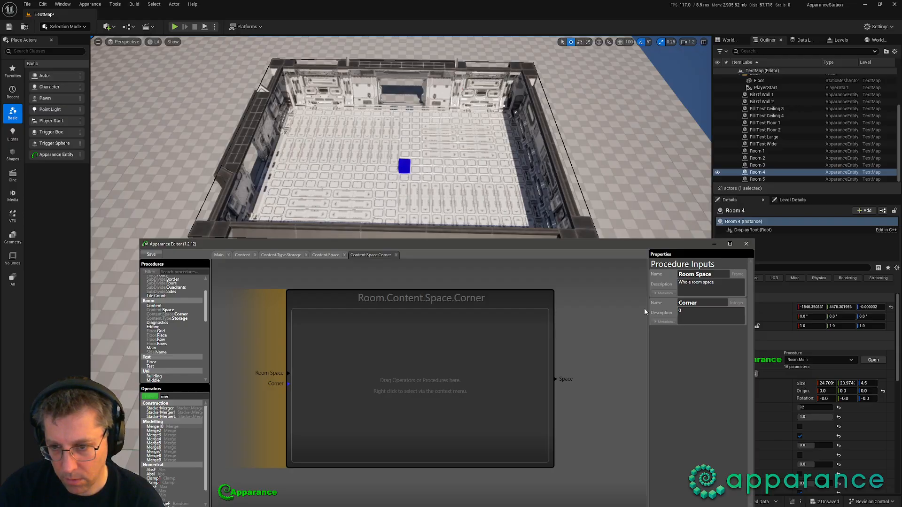
text( = SW)
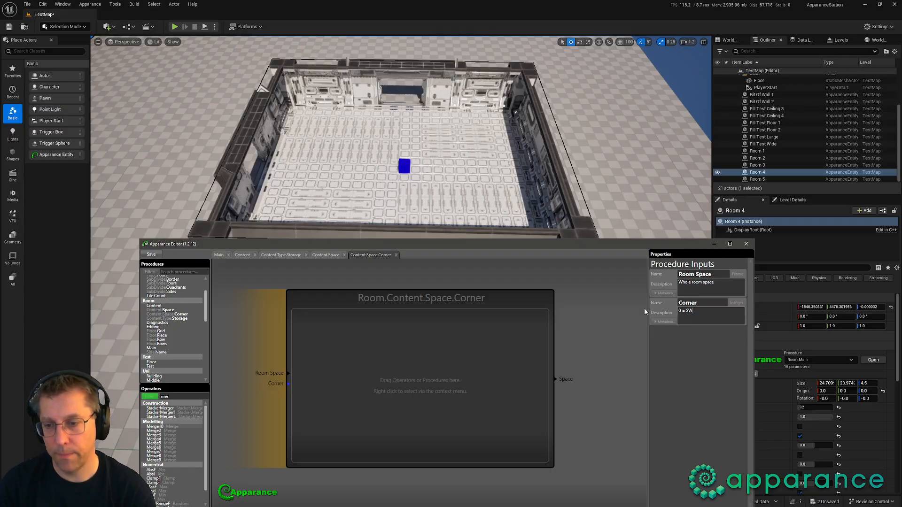
key(Left)
key(Left)
key(Left)
key(Left)
text(0)
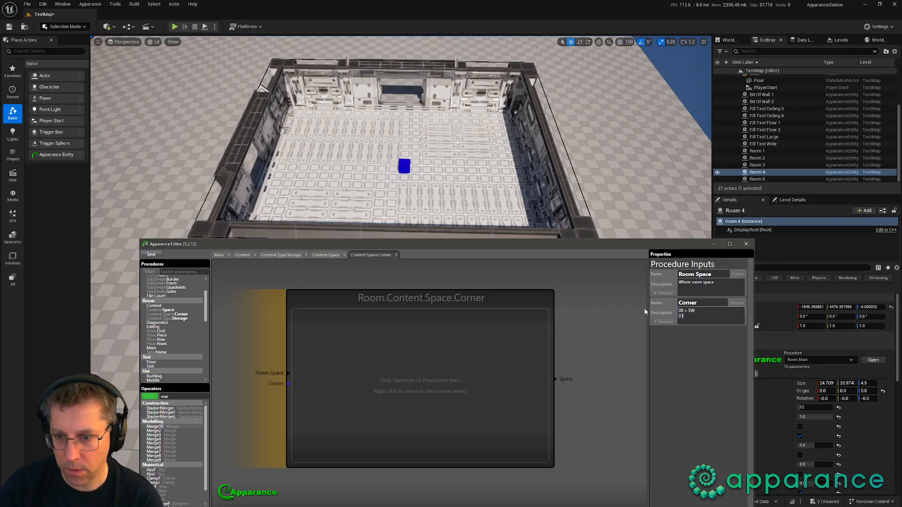
text(R)
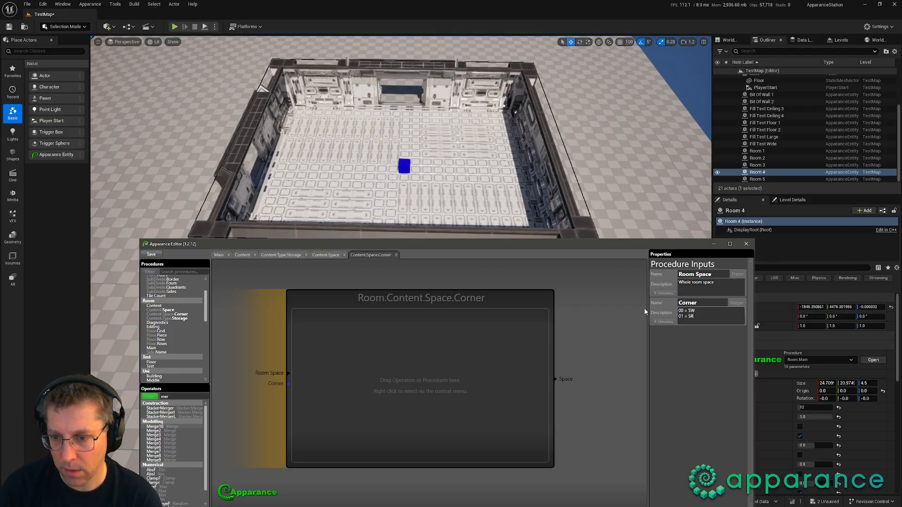
key(BackSpace)
text(E)
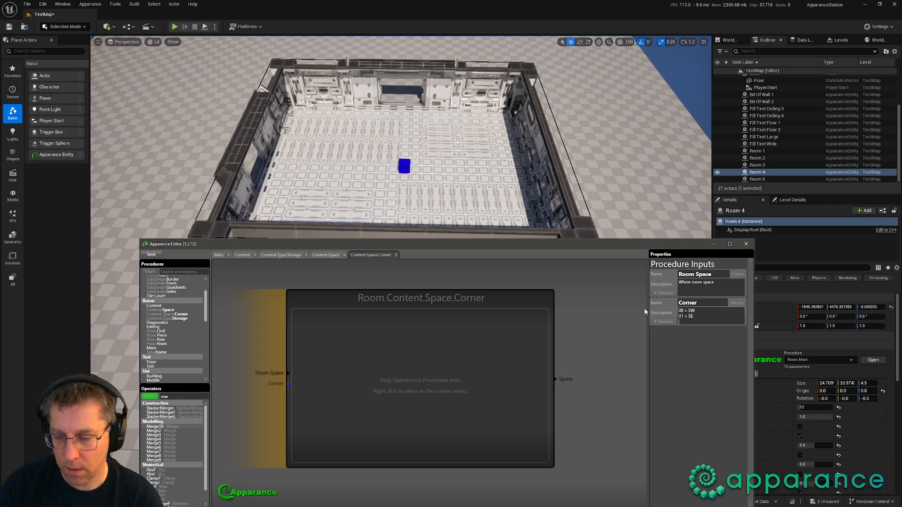
text( 10)
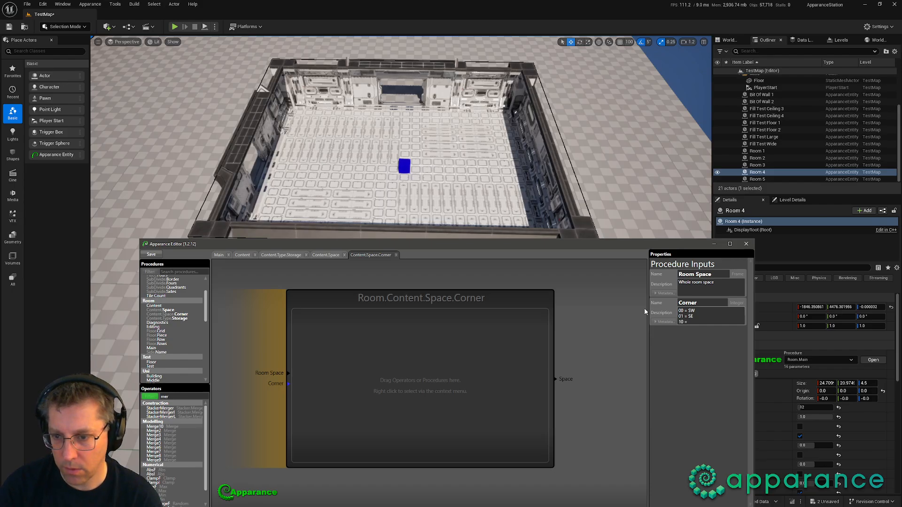
text( = NW)
key(Return)
text(11)
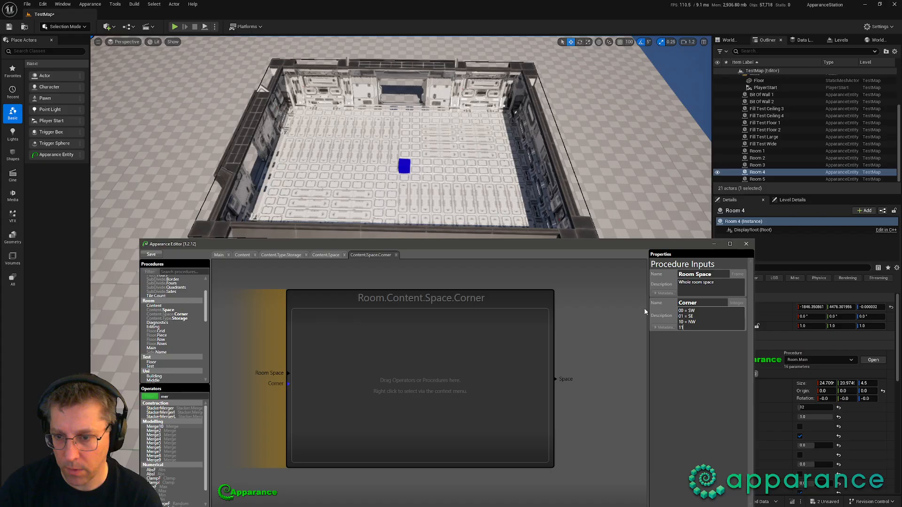
text( = NE)
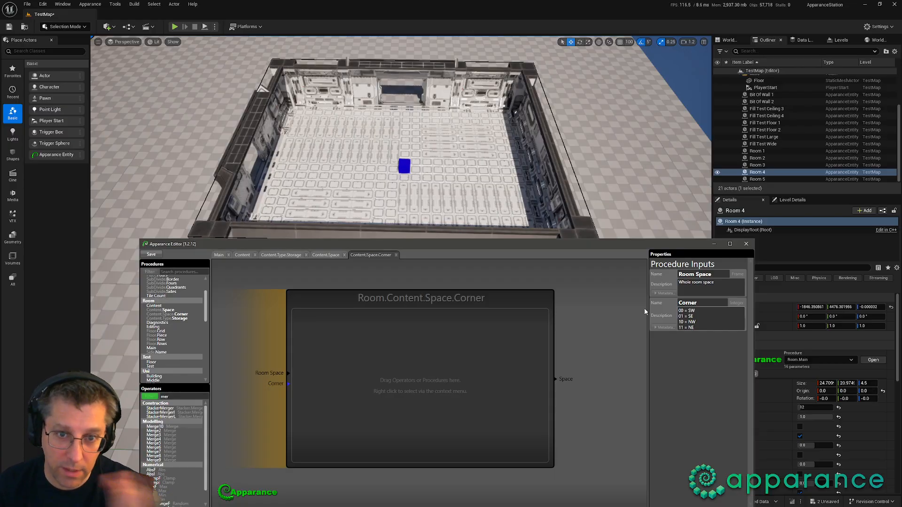
click(420, 353)
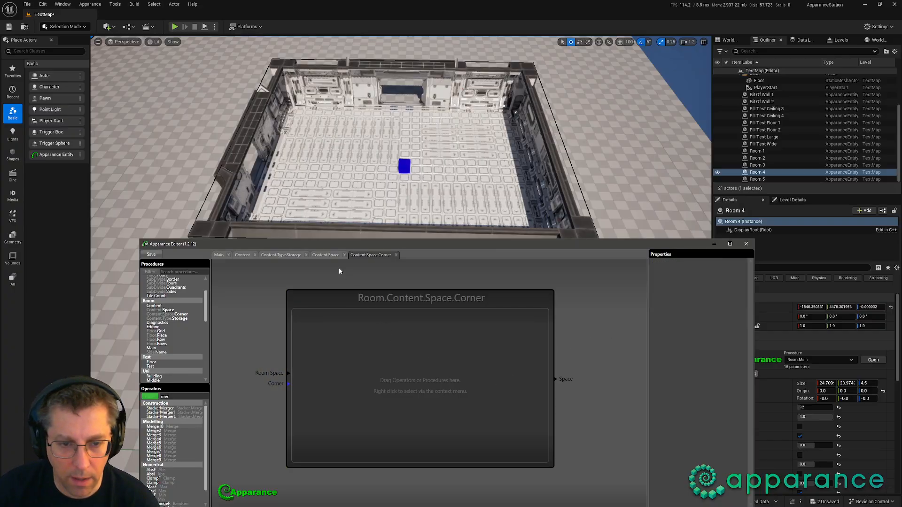
Step: In Content.Space, comment the first Content.Space.Corner node SW and the second SE with Corner 1, and move the SW node further up
click(326, 256)
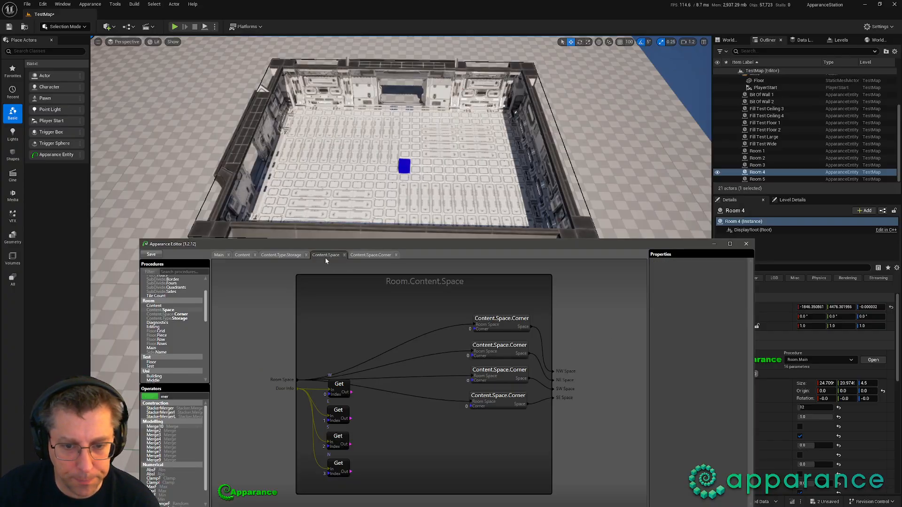
click(502, 329)
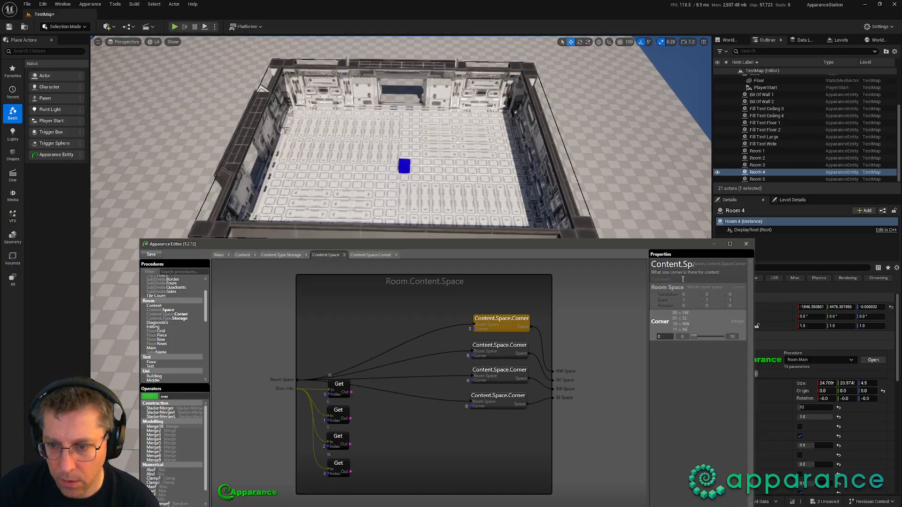
click(501, 353)
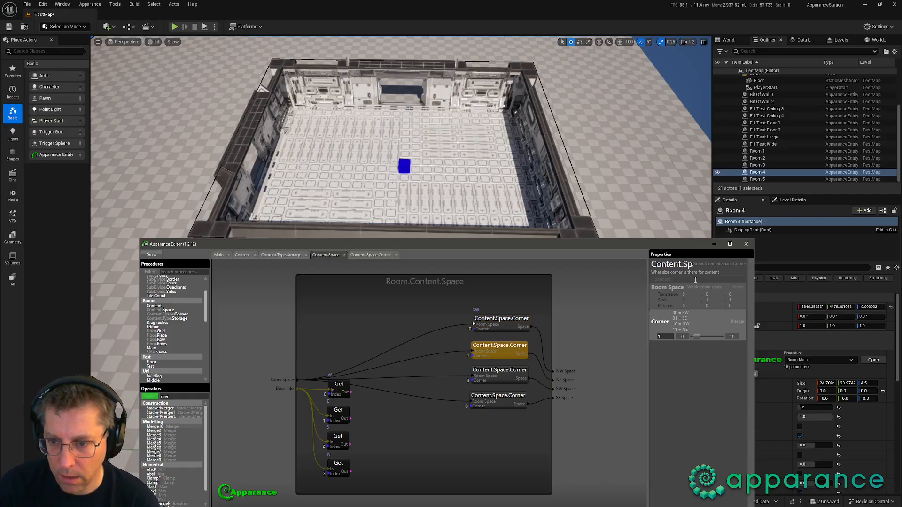
key(Return)
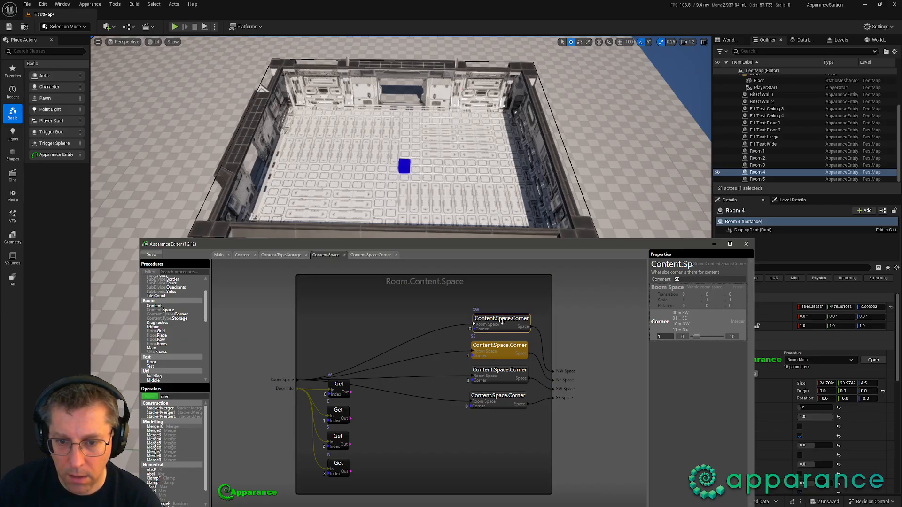
drag(502, 318, 499, 299)
Step: Set the third Content.Space.Corner node's Corner to 2 and its comment to NW
click(507, 371)
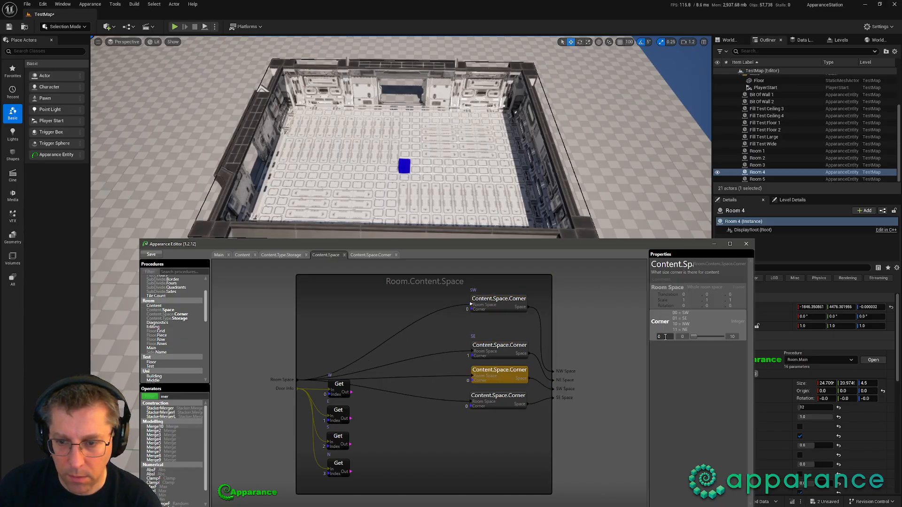
double_click(714, 338)
click(696, 280)
text(N)
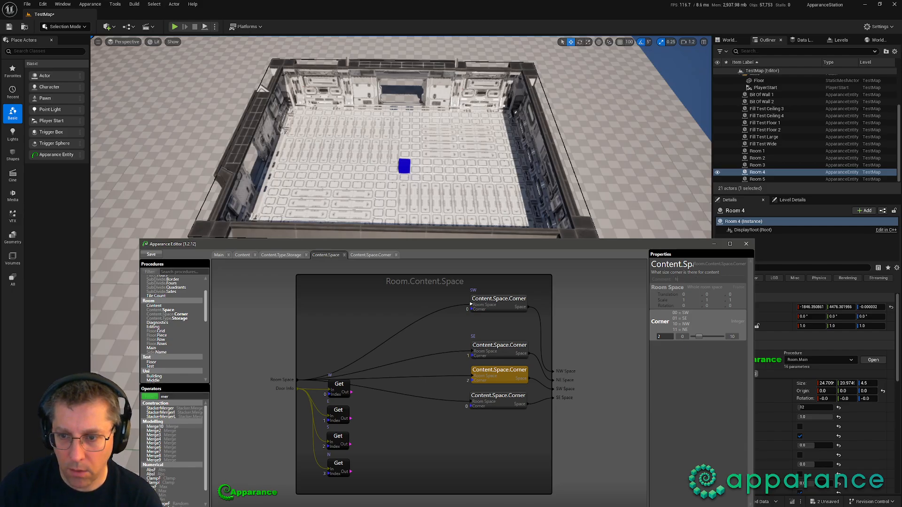
text(W)
key(Return)
Step: Space out the two lower Content.Space.Corner nodes and give the fourth one Corner 3 and the comment NE
ctrl+click(499, 404)
drag(507, 381, 507, 445)
click(499, 416)
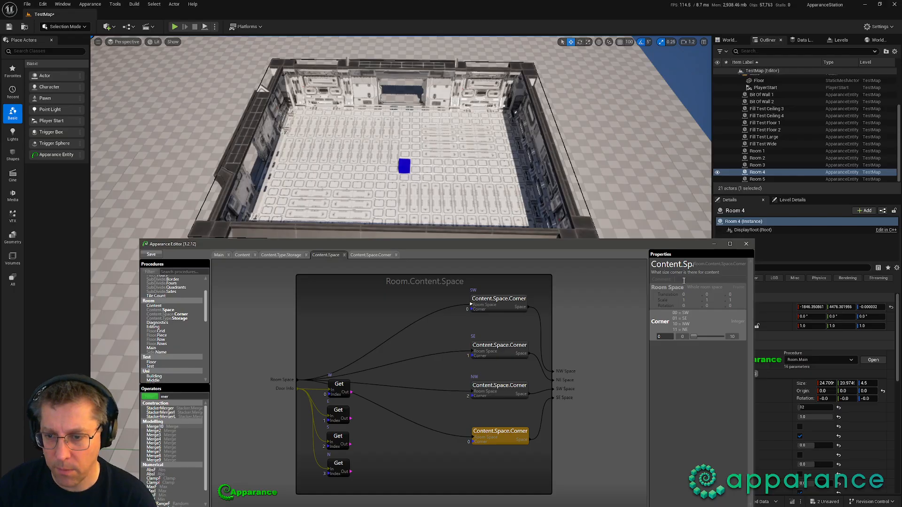
click(715, 336)
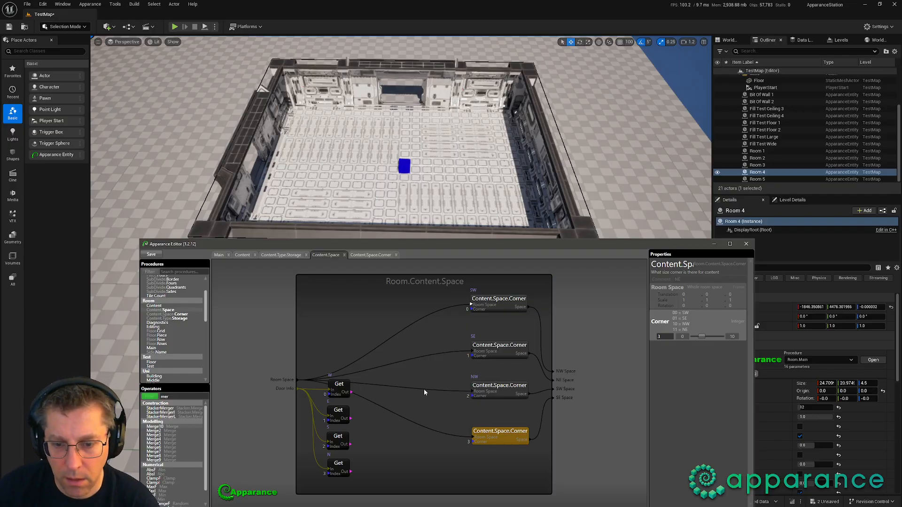
click(444, 408)
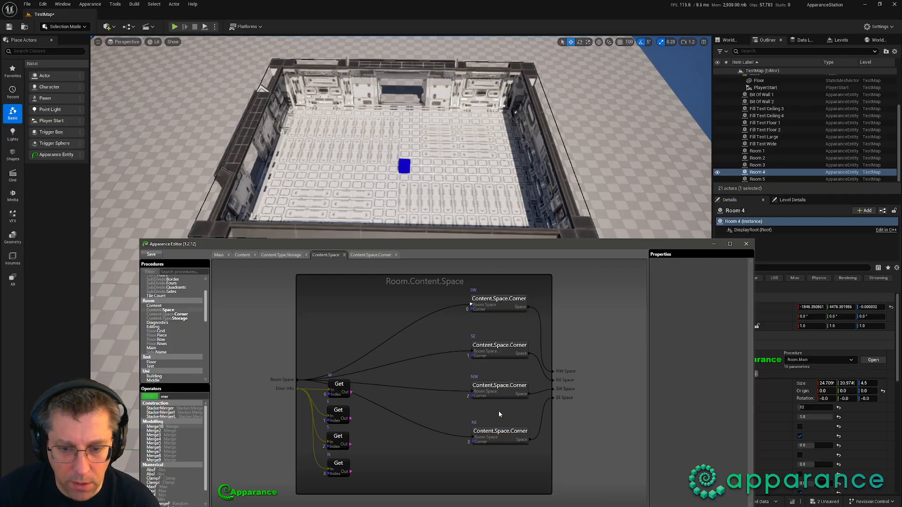
drag(498, 390, 497, 396)
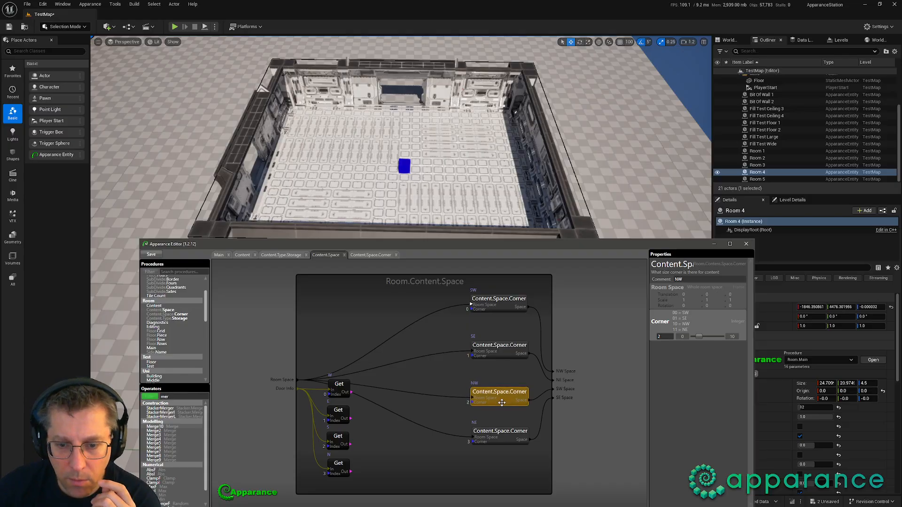
Step: Add two Float inputs to the Content.Space.Corner procedure
double_click(505, 309)
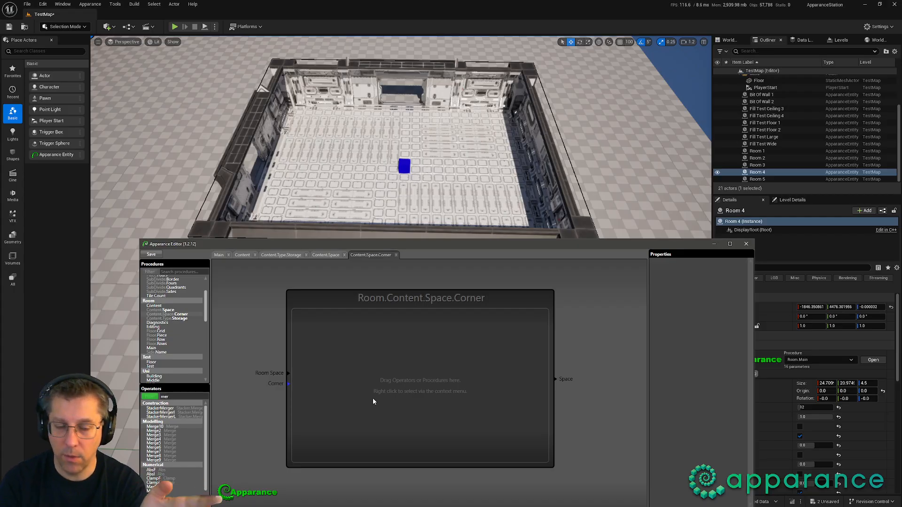
right_drag(376, 401, 413, 389)
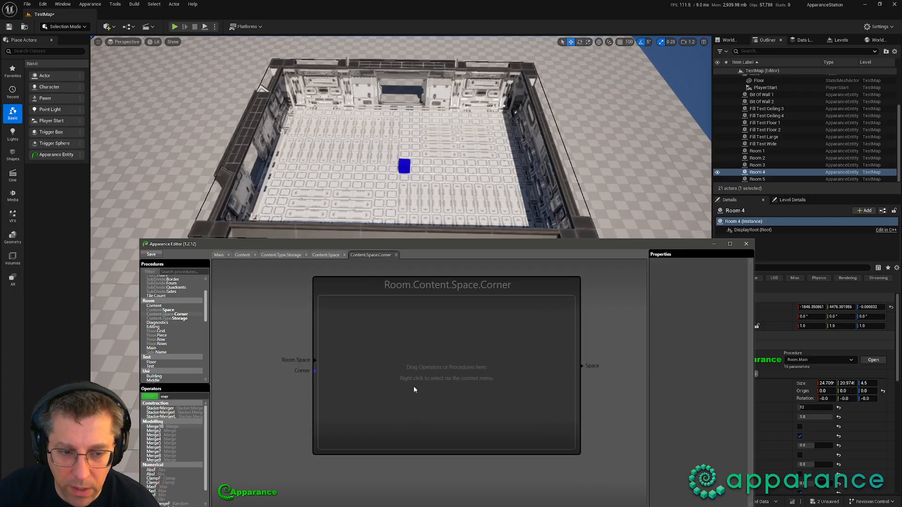
right_click(283, 390)
mouse_move(303, 400)
click(346, 407)
right_click(298, 402)
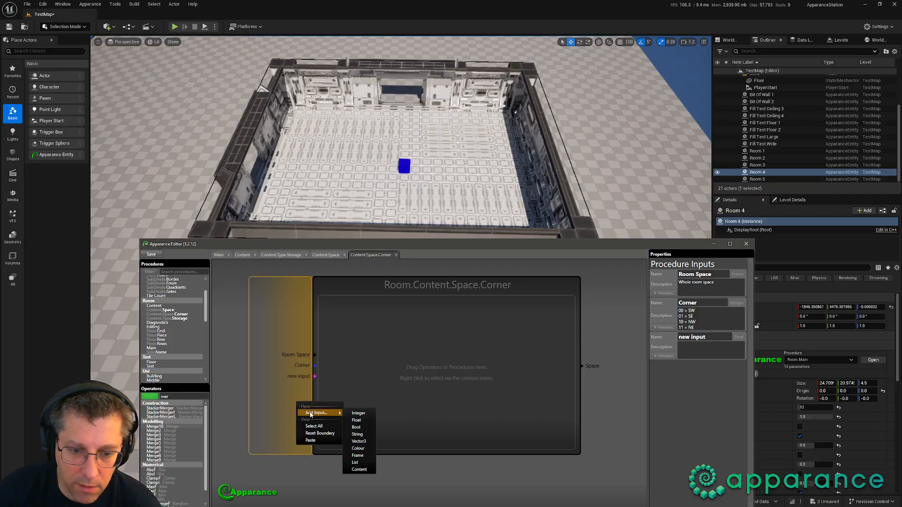
click(357, 420)
Step: Name the two new Float inputs Door WE and Door SN
click(692, 337)
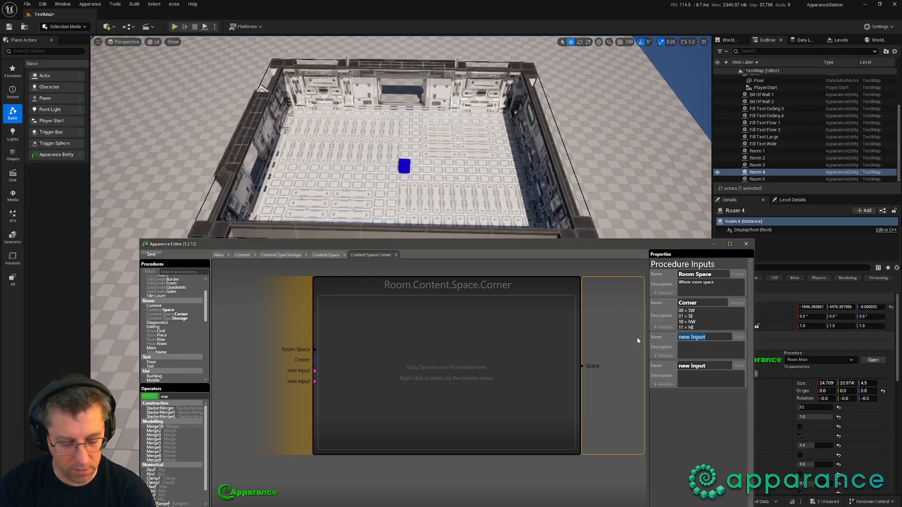
text(Door WR)
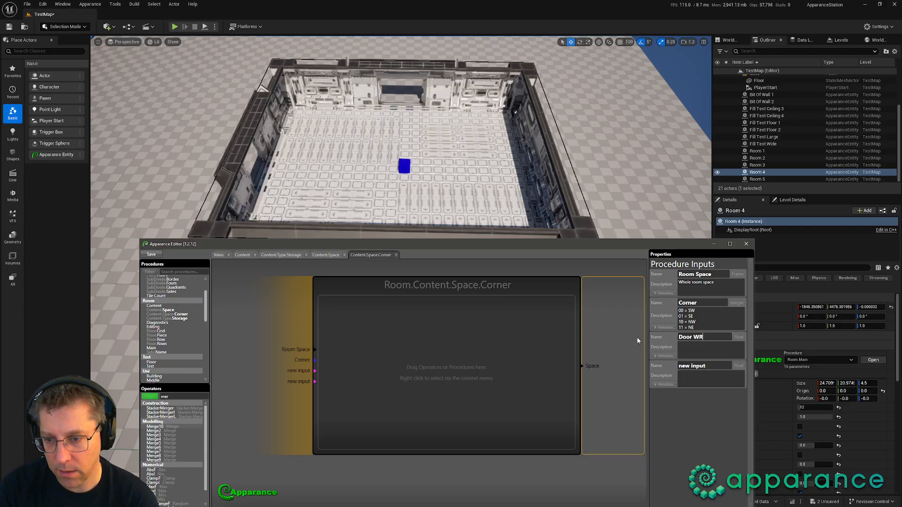
key(BackSpace)
text(E)
key(Tab)
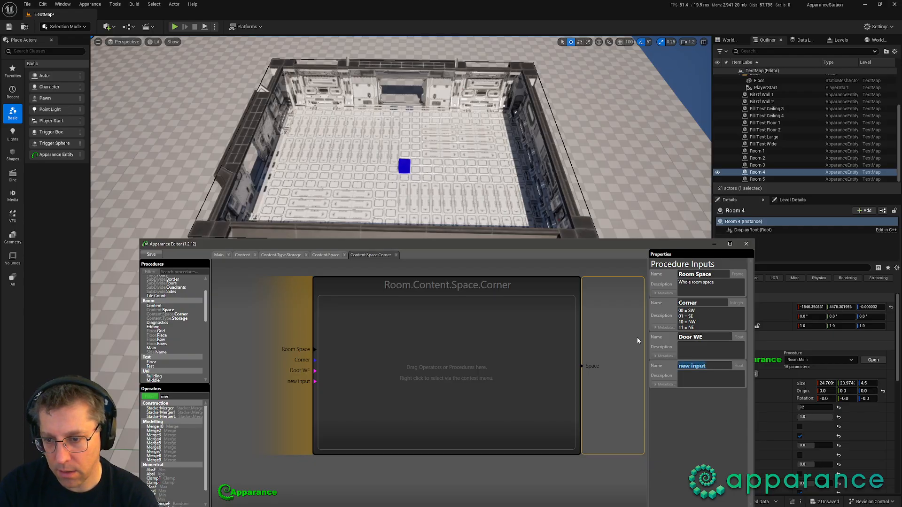
text(Door SN)
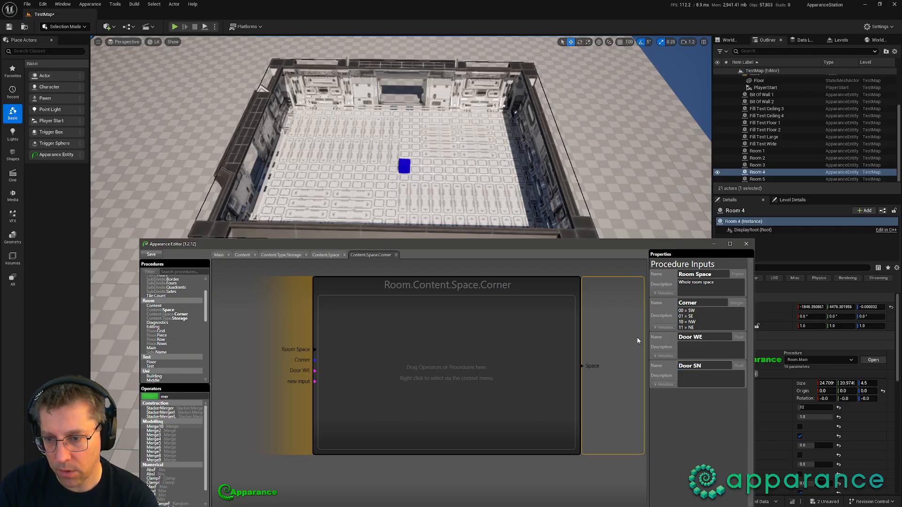
key(Return)
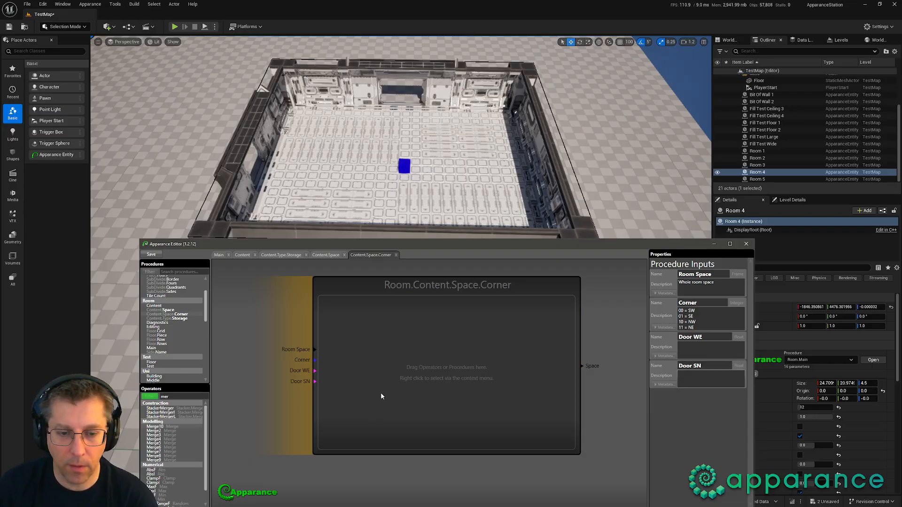
click(407, 364)
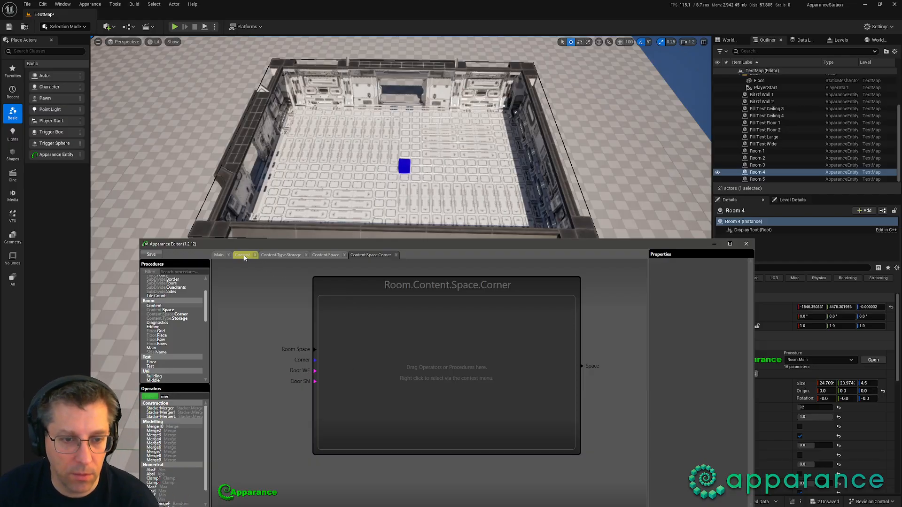
Step: In Content.Space, move the four Get nodes together up beside the Content.Space.Corner nodes
click(324, 255)
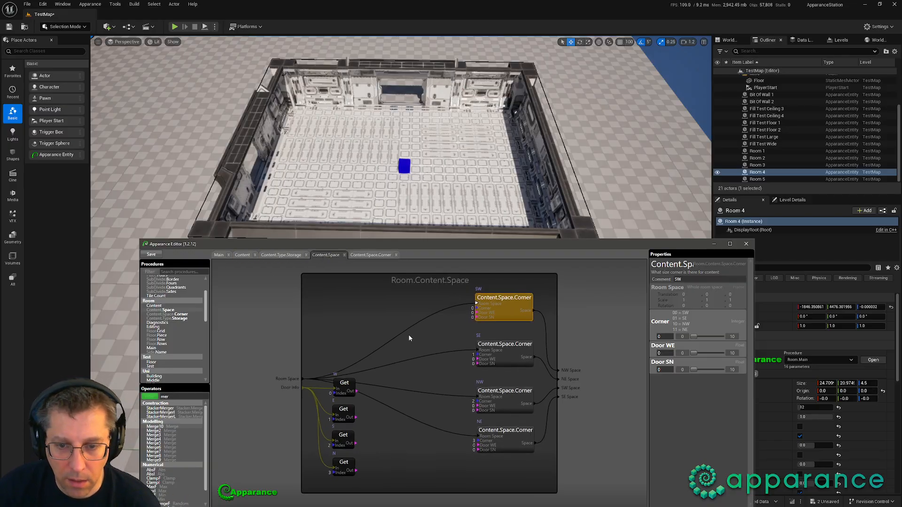
drag(348, 336, 365, 472)
drag(361, 460, 379, 409)
click(442, 330)
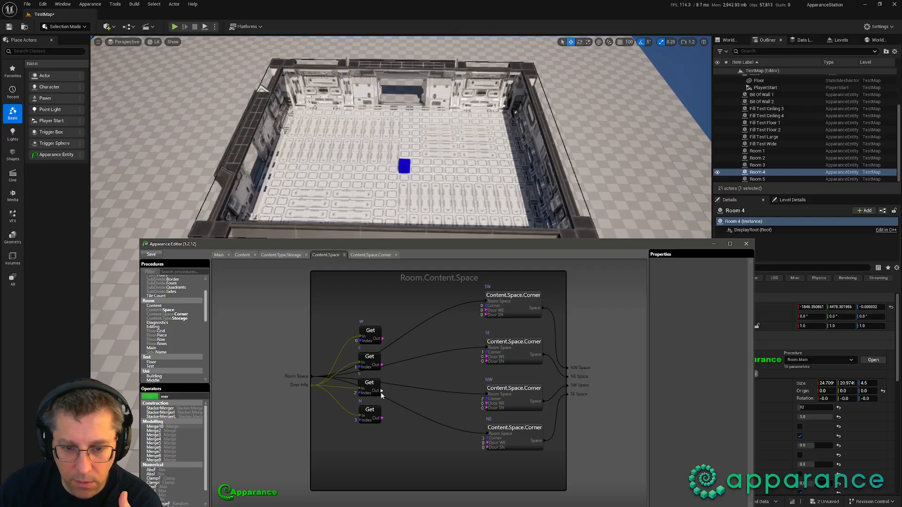
Step: Connect the W and S Get outputs to the SW node's Door WE and Door SN, and E and S to the SE node's
drag(382, 391, 486, 315)
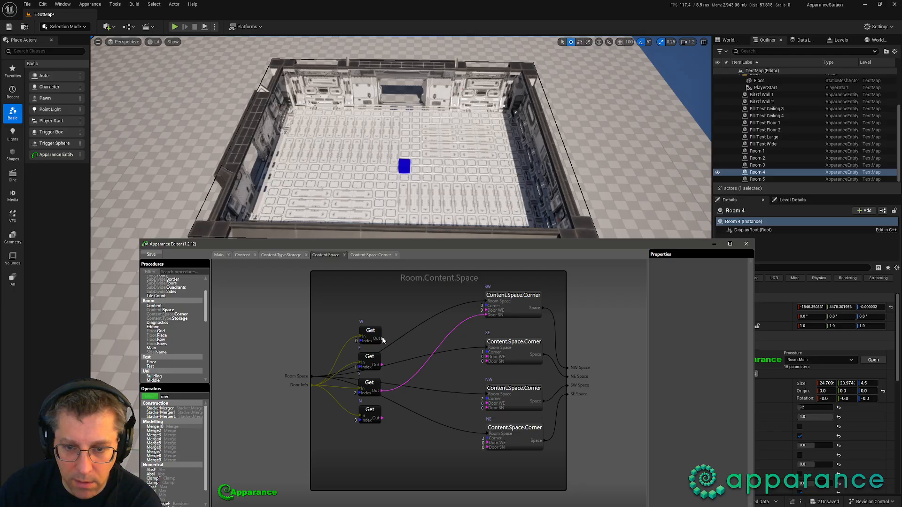
drag(381, 339, 486, 310)
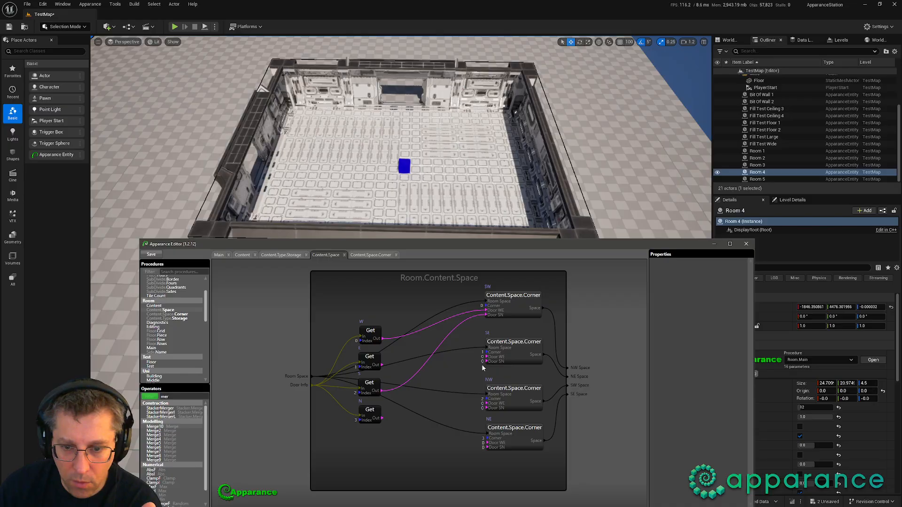
mouse_move(485, 362)
mouse_down()
mouse_move(381, 391)
mouse_move(485, 358)
mouse_up()
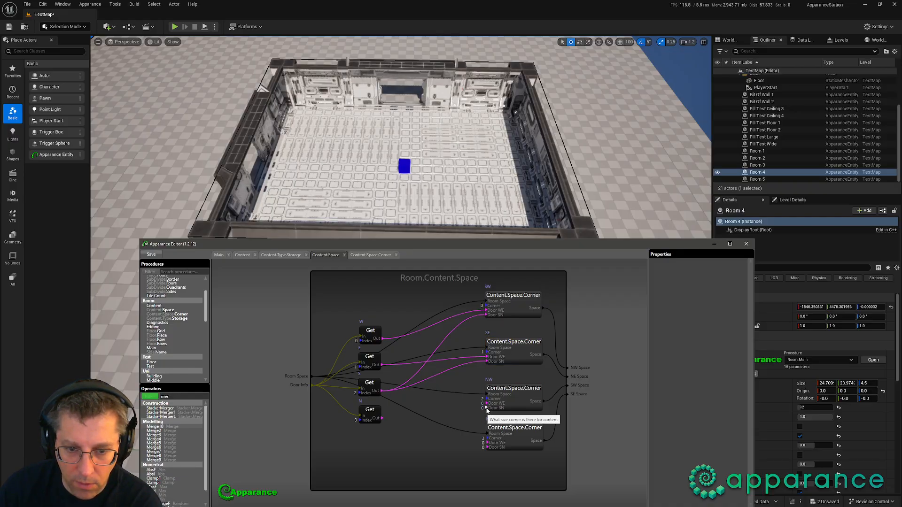
Step: Connect the W and N Get outputs to the NW node's Door WE and Door SN, E and N to the NE node's, and save
double_click(511, 404)
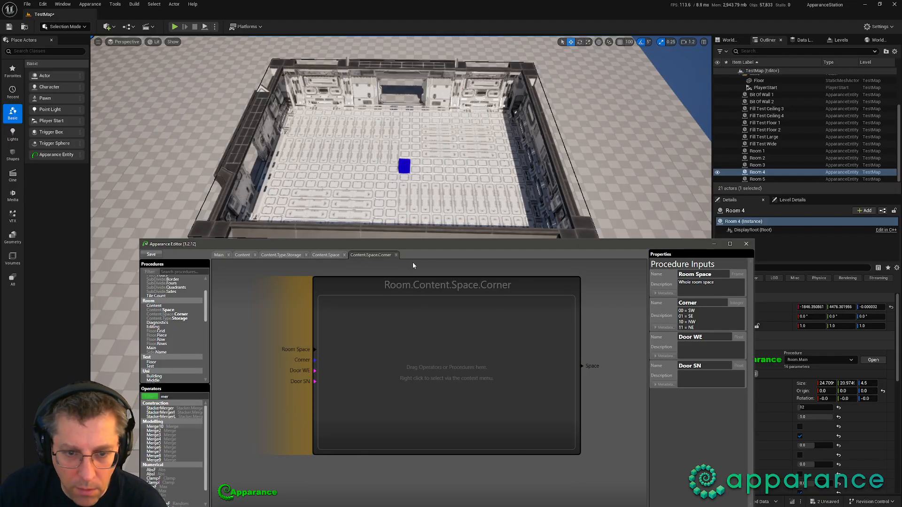
click(325, 255)
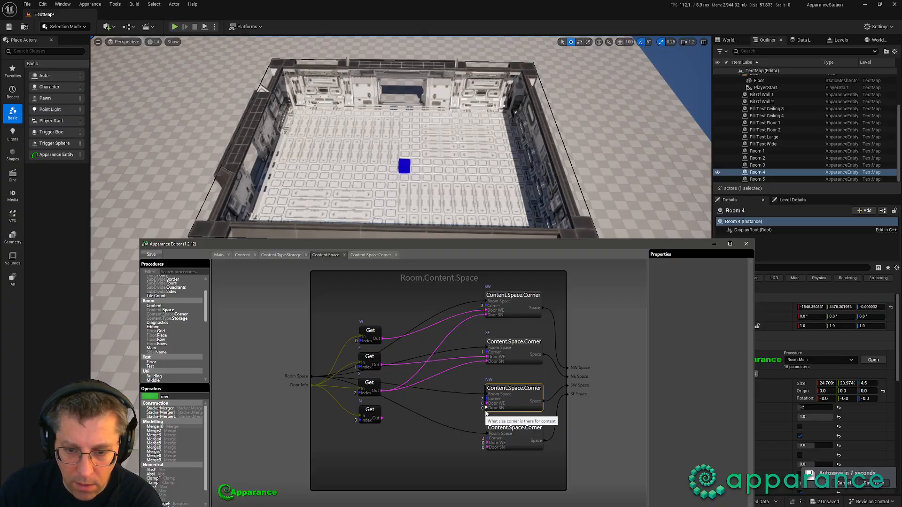
drag(486, 409, 381, 418)
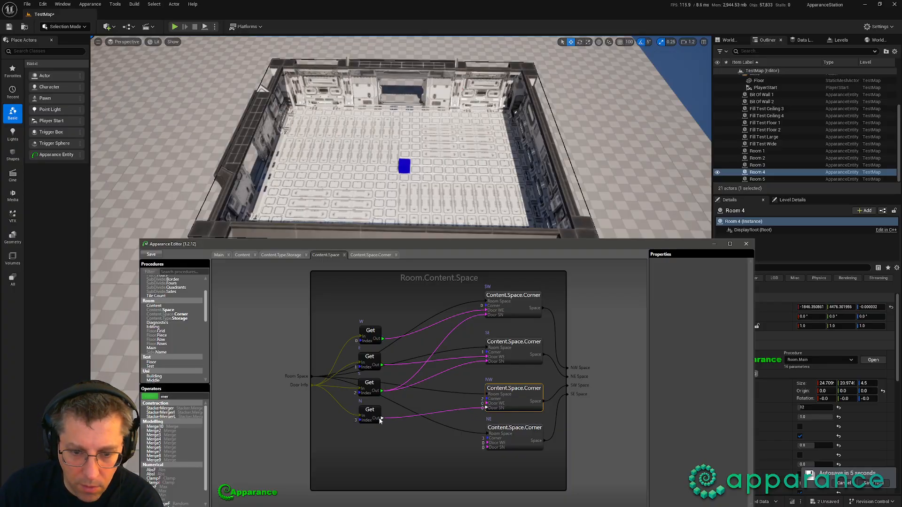
drag(487, 404, 381, 338)
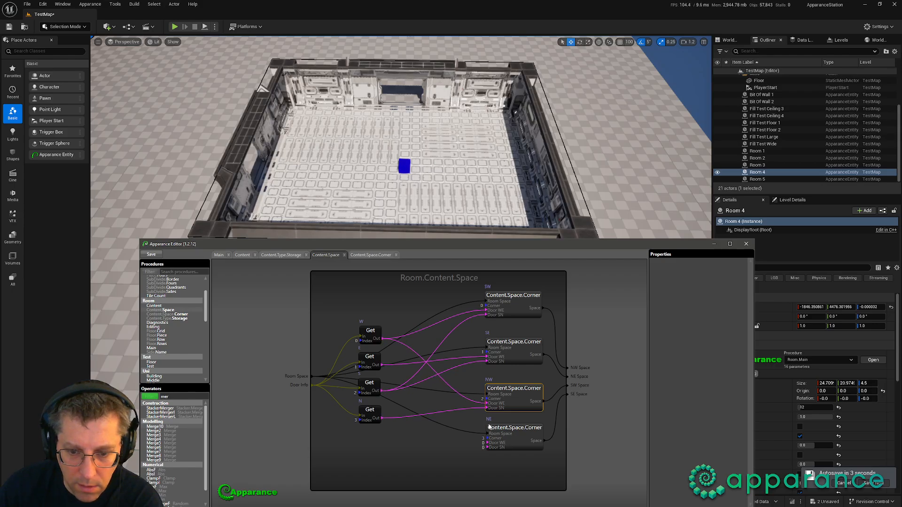
drag(486, 447, 387, 420)
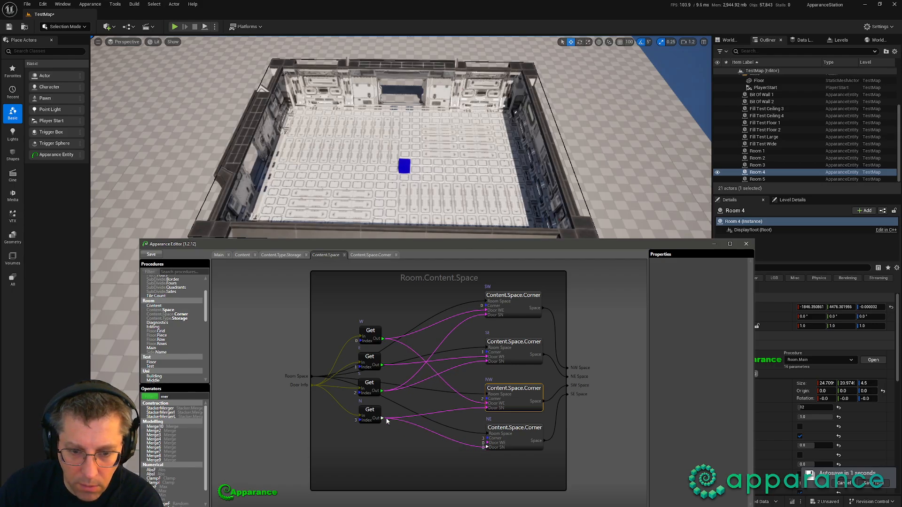
drag(486, 444, 379, 366)
click(399, 452)
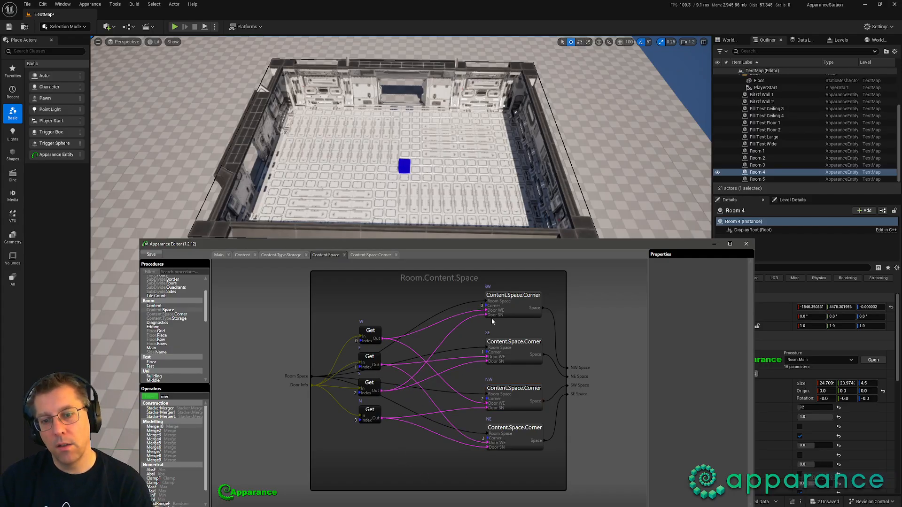
key(ctrl+s)
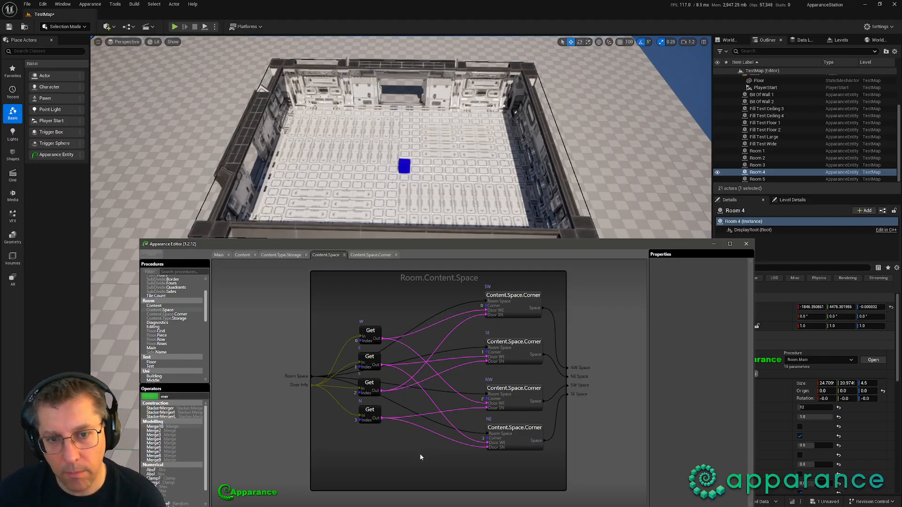
Step: Add a Bit Set? operator to Content.Space.Corner and connect the Corner input to its In
click(369, 256)
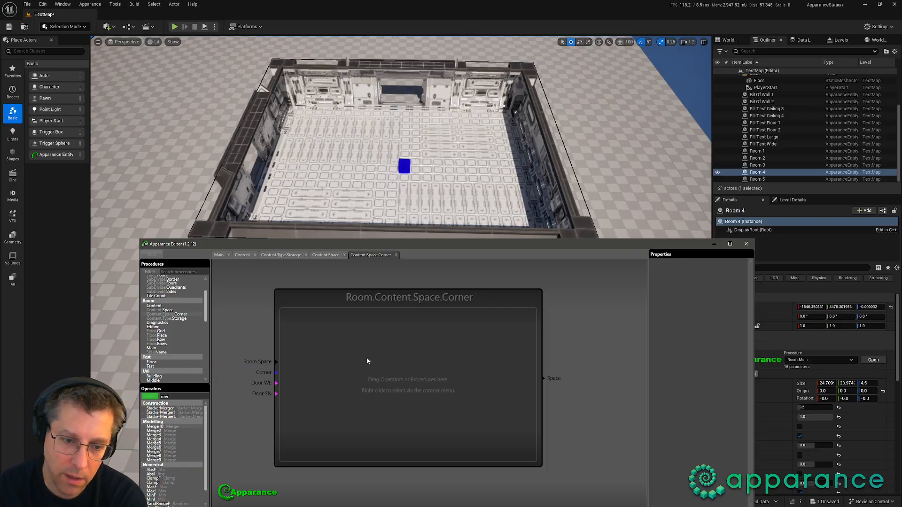
double_click(164, 396)
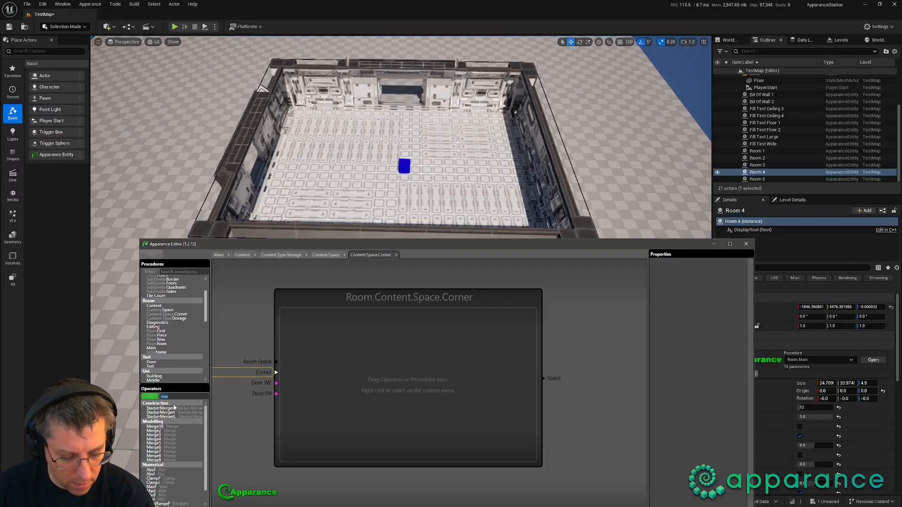
text(set)
drag(159, 408, 330, 370)
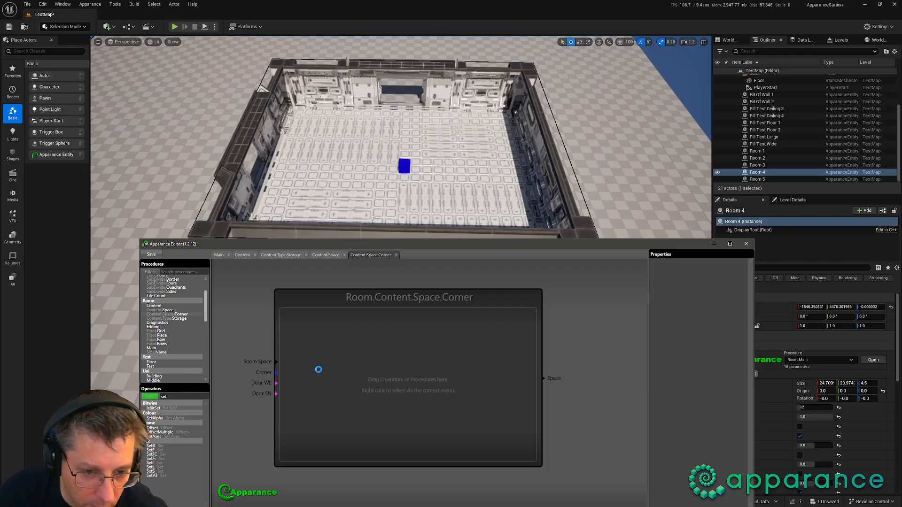
drag(265, 372, 337, 351)
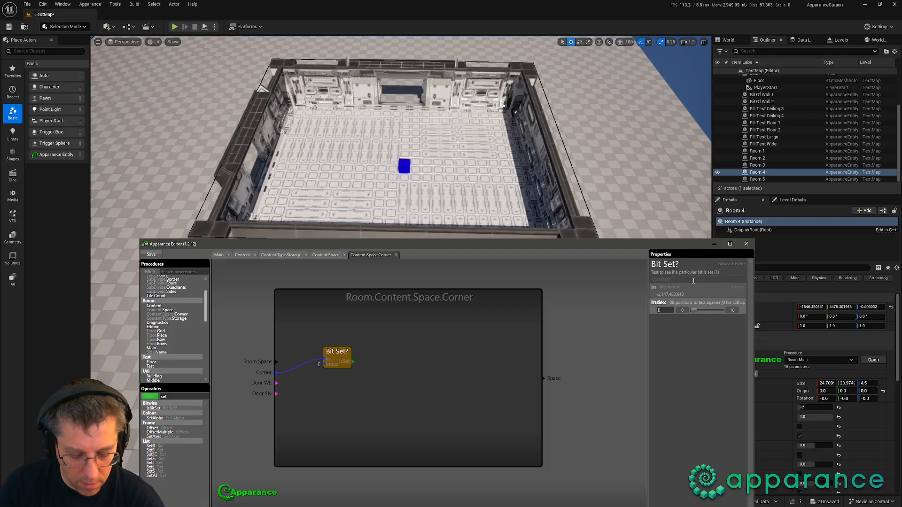
Step: Give the Bit Set? node the comment "East? (not West)"
text(East?)
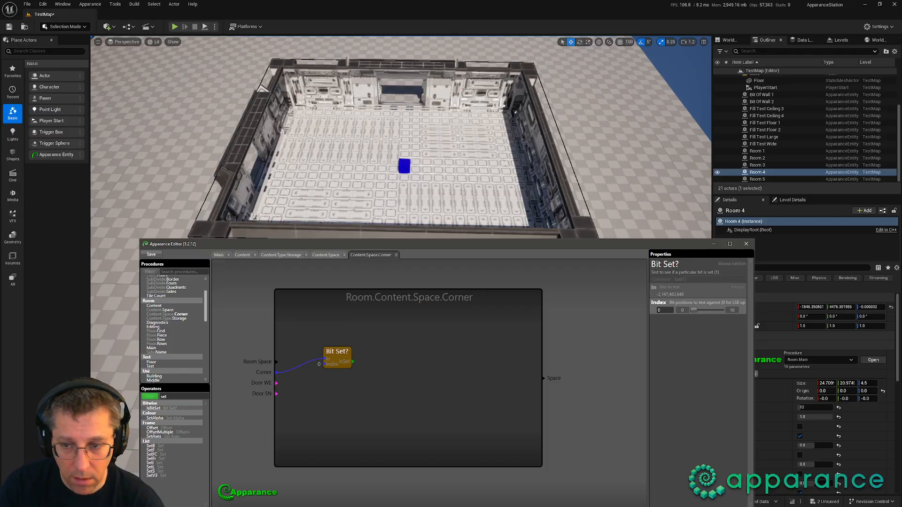
text( (not west))
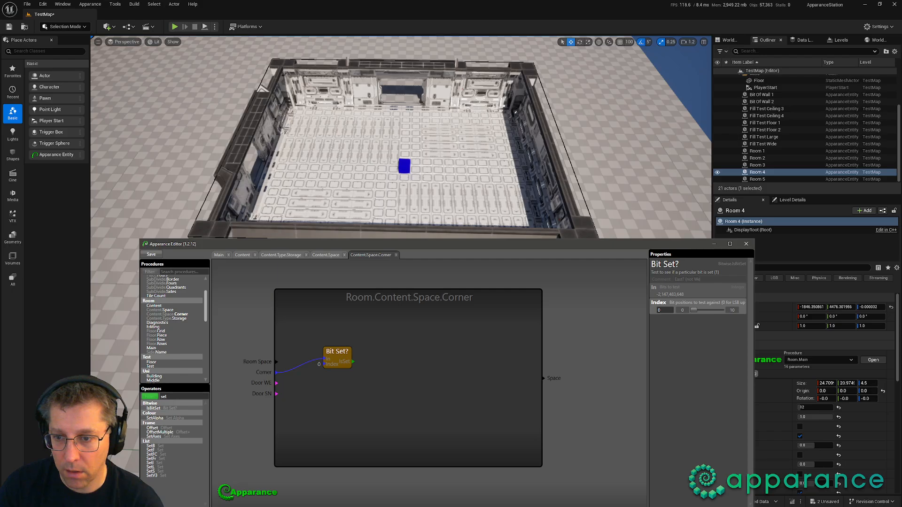
key(Return)
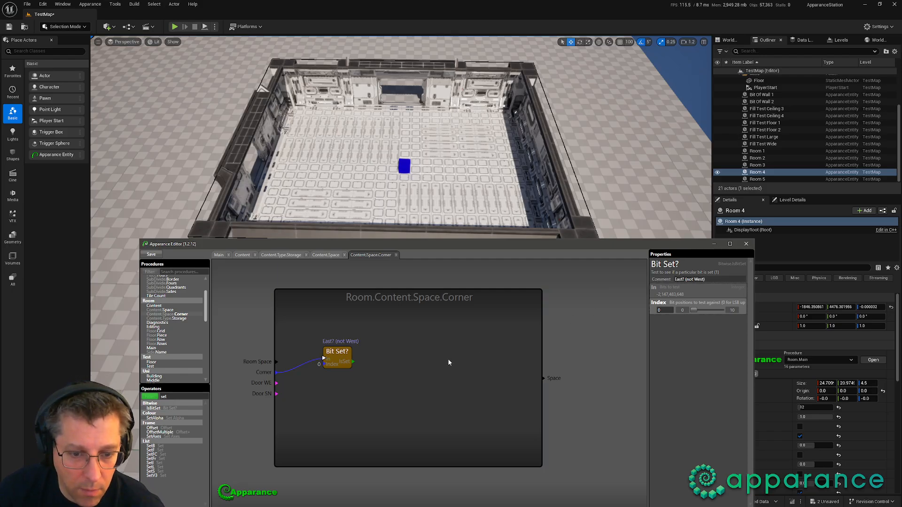
Step: Duplicate the Bit Set? node below the original, with Corner still feeding its In, and set the copy's Index to 1
drag(341, 352, 355, 376)
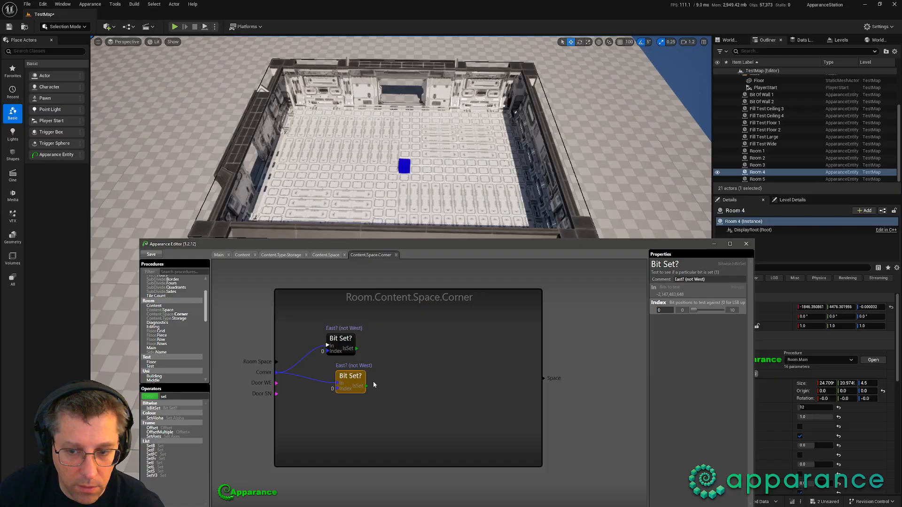
click(706, 311)
Step: Change the comment of the duplicated Bit Set? node to "North? (not South)"
drag(715, 280, 642, 282)
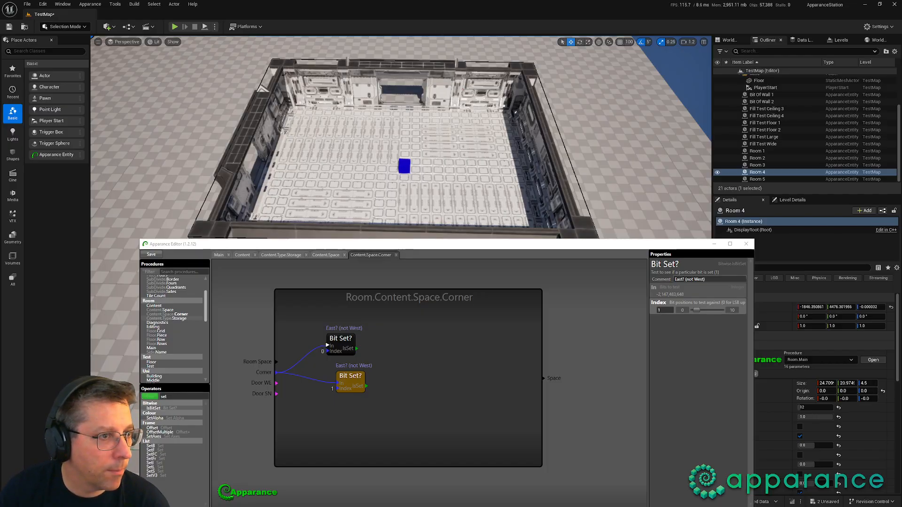
click(700, 279)
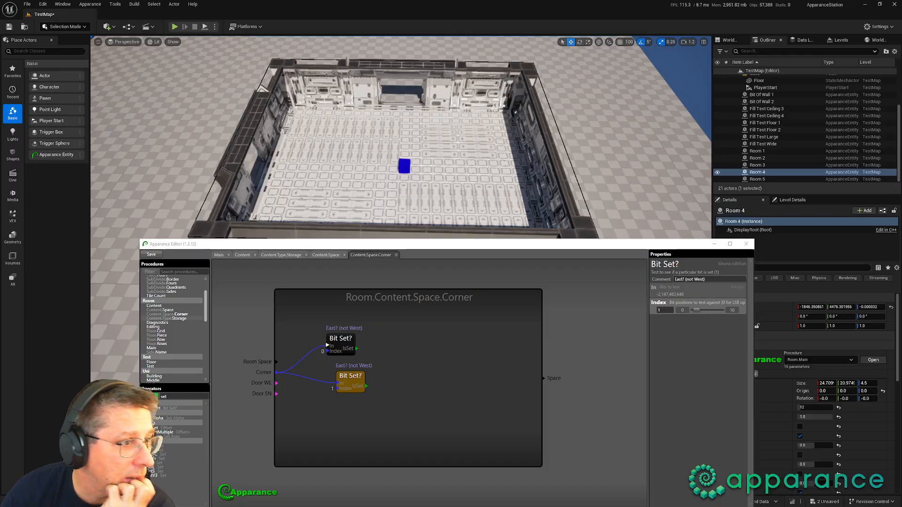
key(alt+Tab)
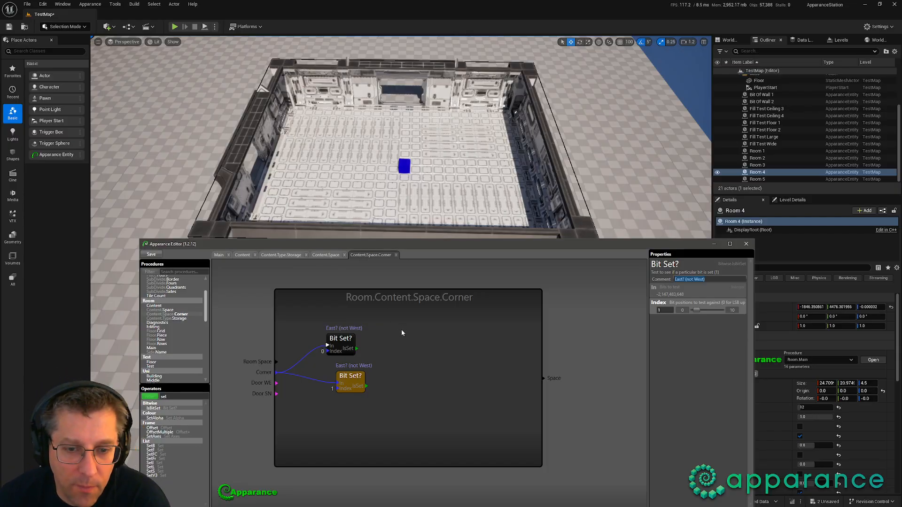
click(354, 375)
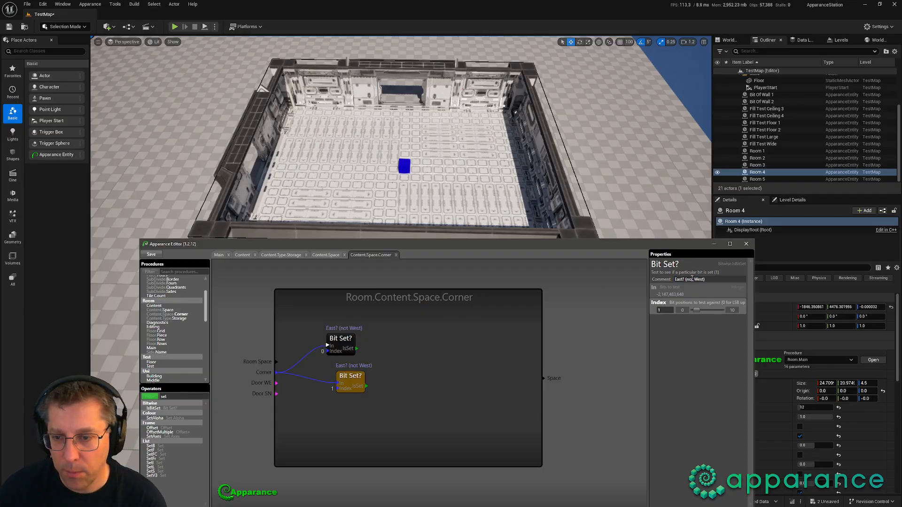
click(691, 278)
text(Nor)
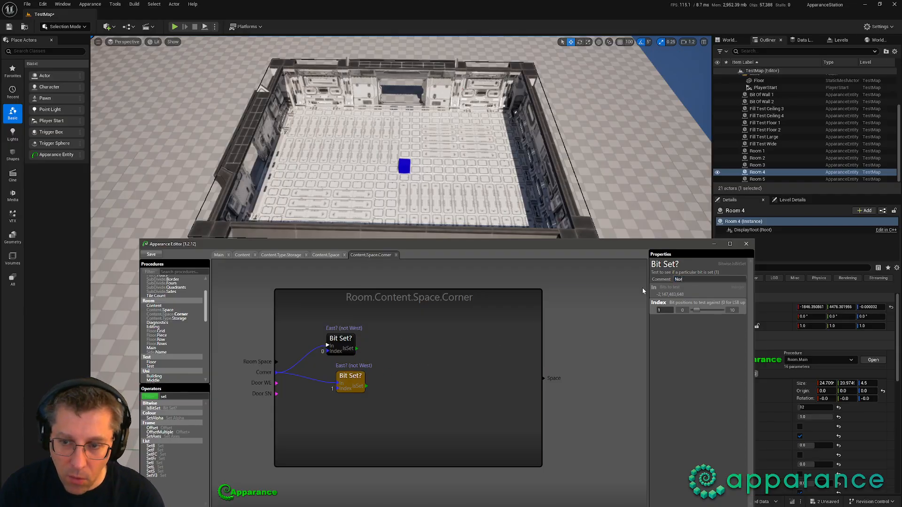
text(th? (Not)
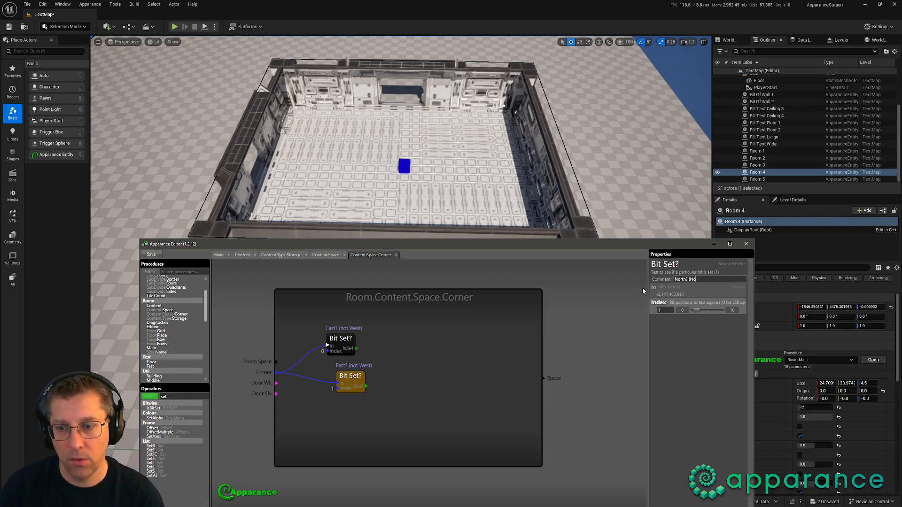
key(BackSpace)
key(BackSpace)
key(BackSpace)
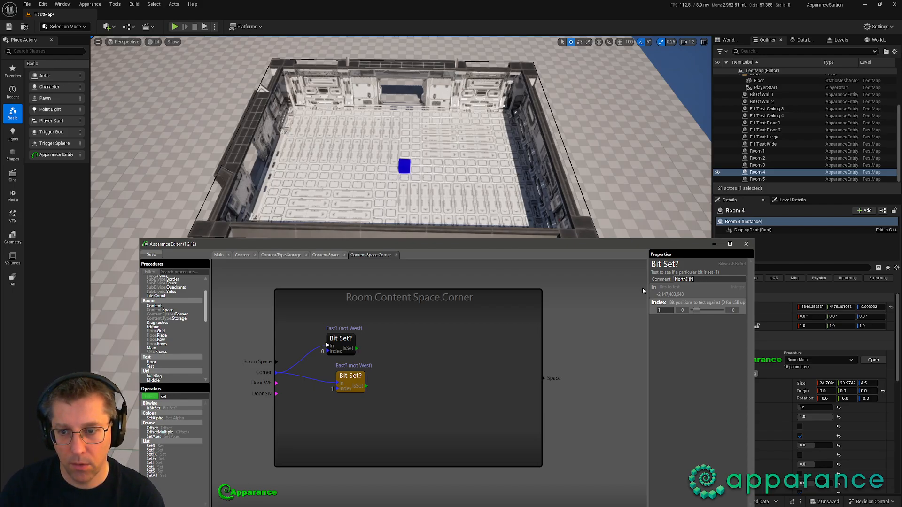
text(not South))
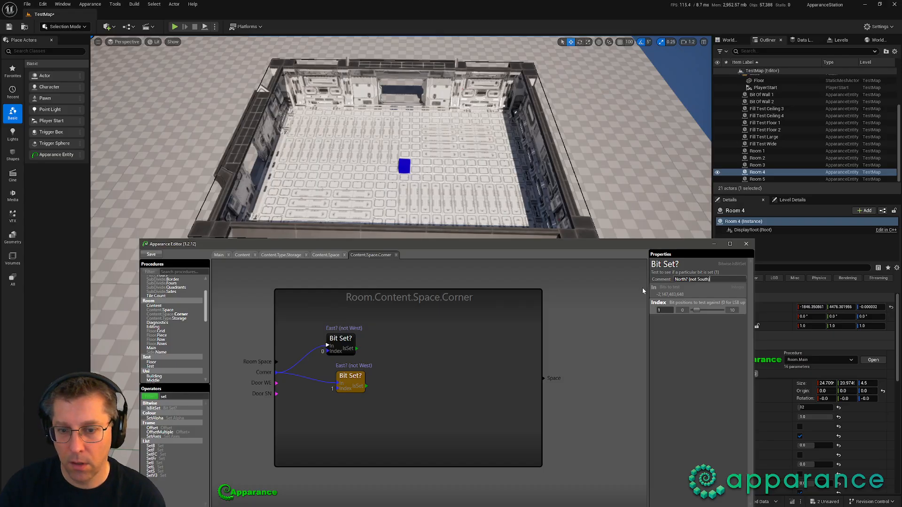
key(Return)
Step: Move the East and North Bit Set? nodes up into one column near the top of the procedure
drag(347, 337, 356, 318)
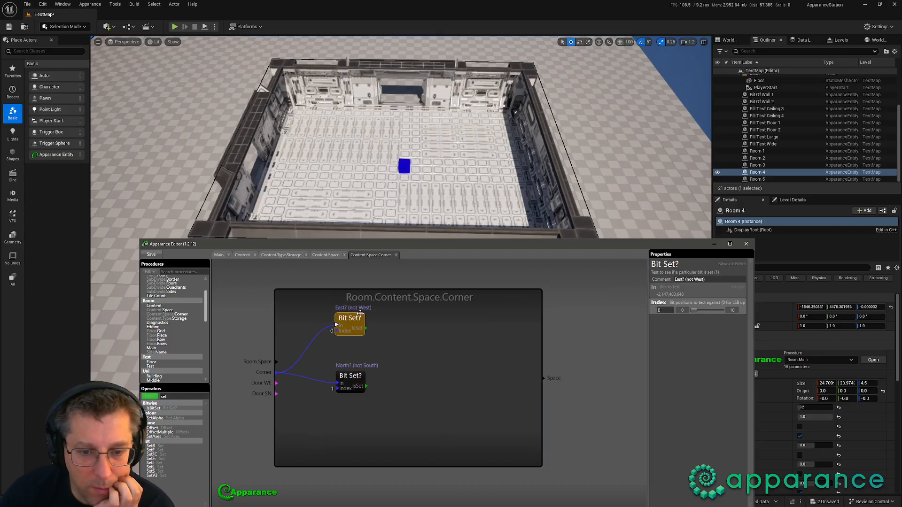
drag(356, 376, 355, 357)
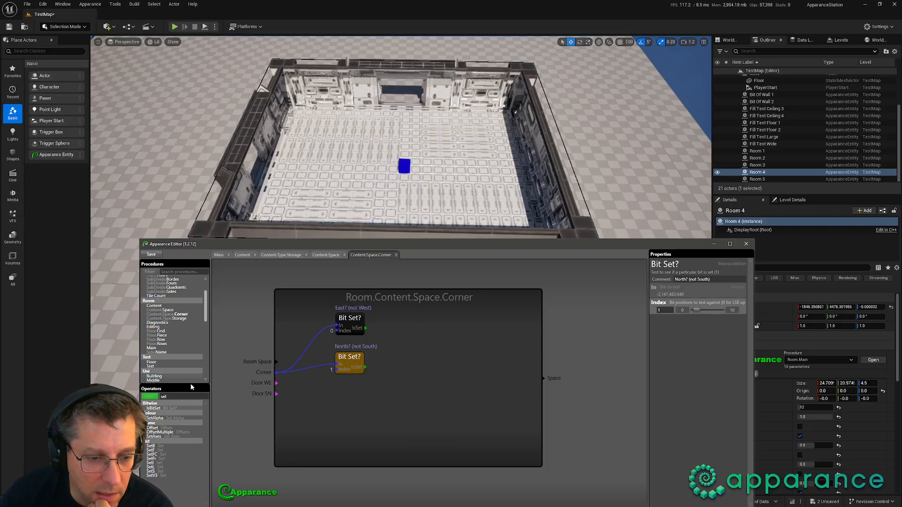
Step: Filter the operators by "fra", add a Split operator beside the Bit Set? nodes and connect Room Space to its Frame
double_click(164, 397)
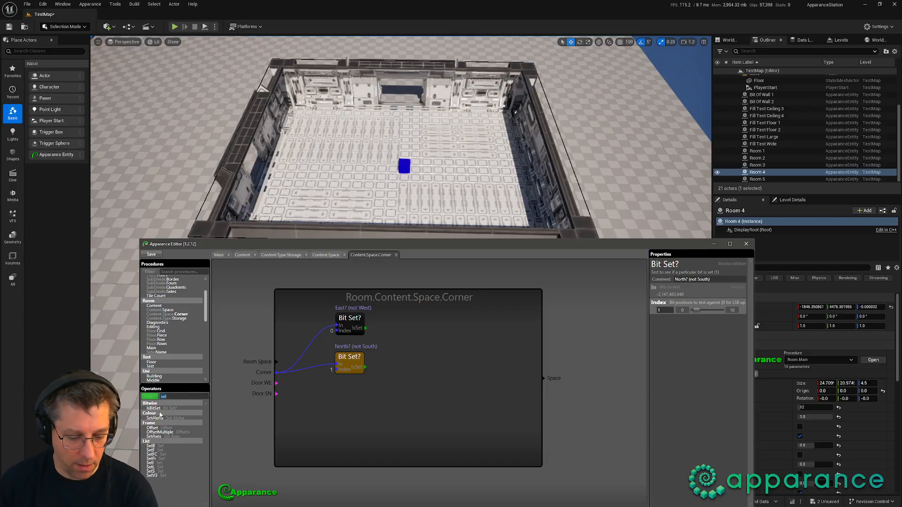
text(fra)
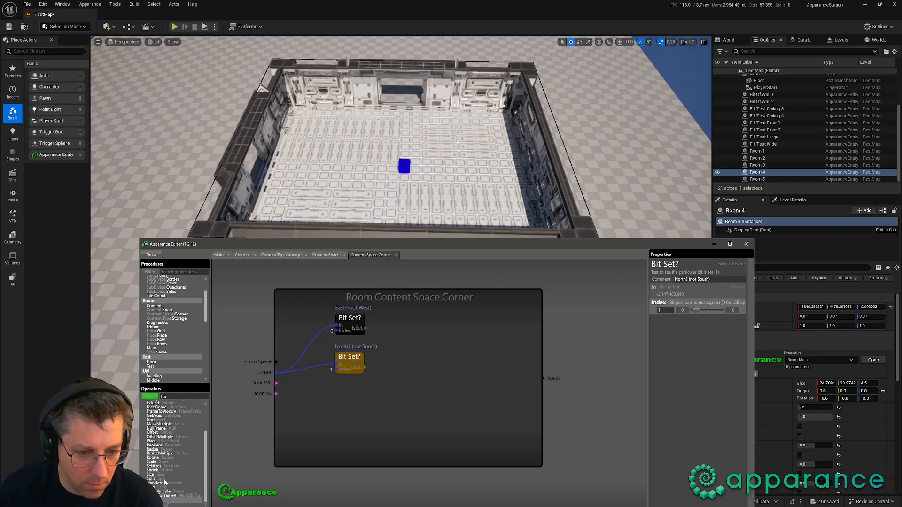
drag(155, 478, 464, 336)
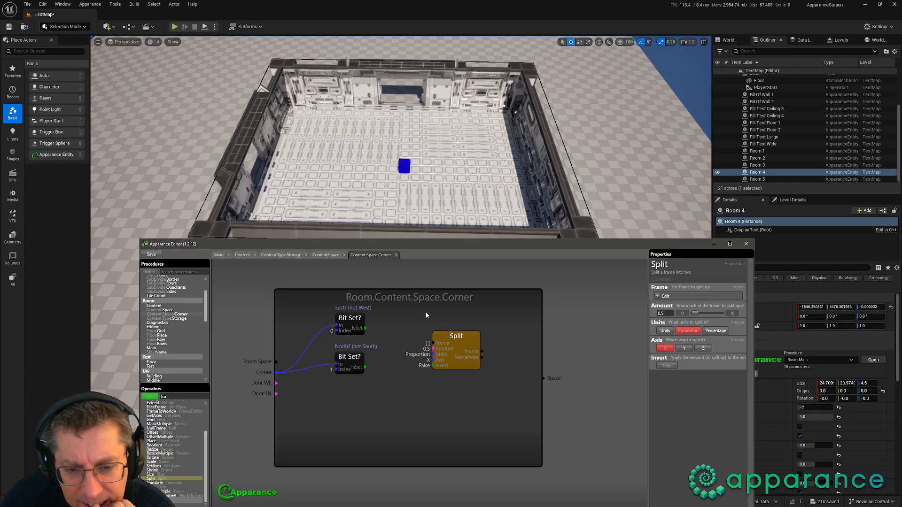
drag(258, 362, 432, 343)
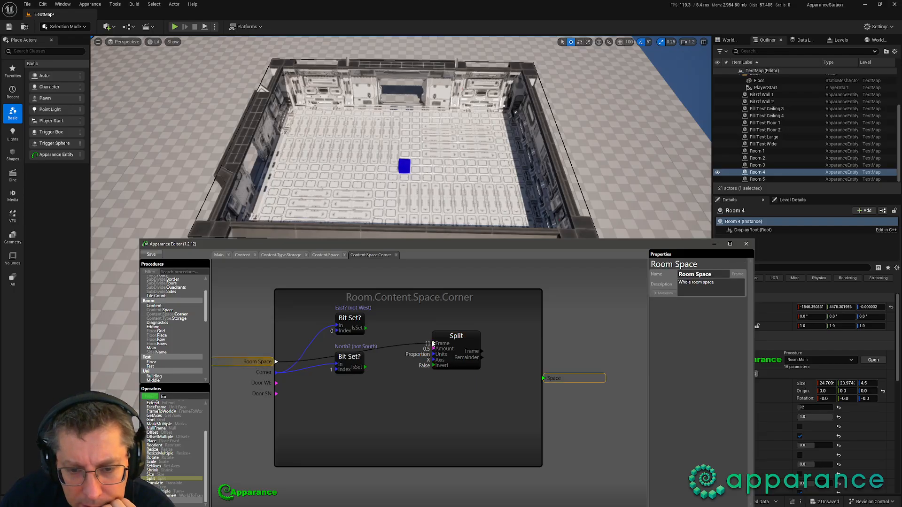
Step: Spread the nodes out, with the North Bit Set? at the bottom of the procedure and the East Bit Set? and Split at the top
drag(350, 357, 355, 446)
drag(346, 320, 357, 316)
drag(473, 337, 472, 316)
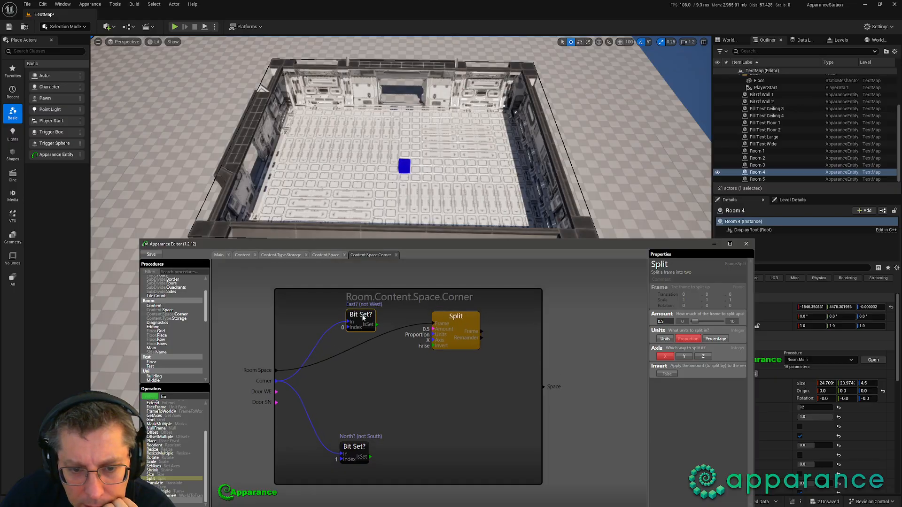
drag(363, 318, 358, 321)
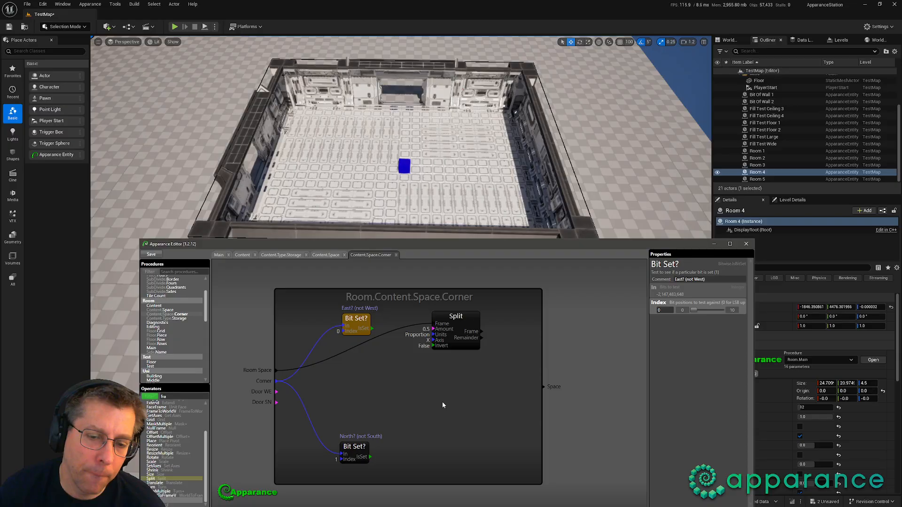
Step: Set the Split node's Units to Units and its Amount to 1
click(460, 337)
click(664, 339)
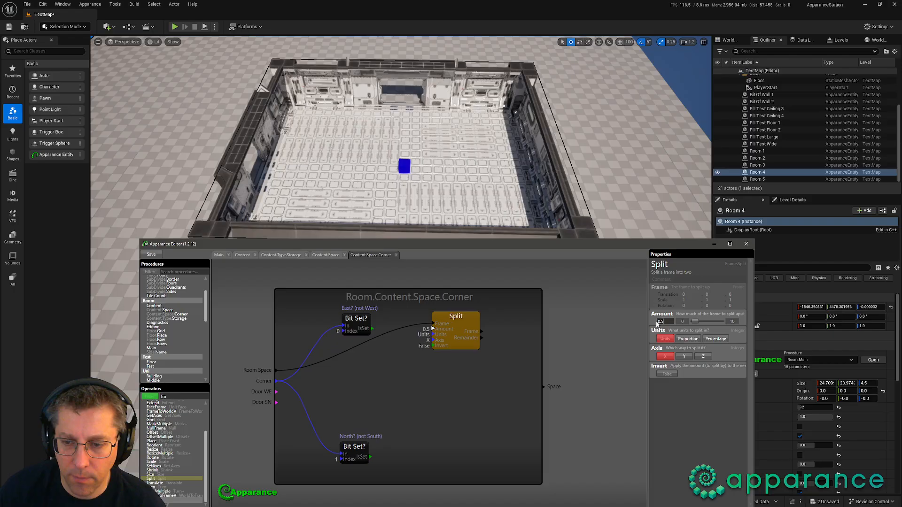
click(509, 385)
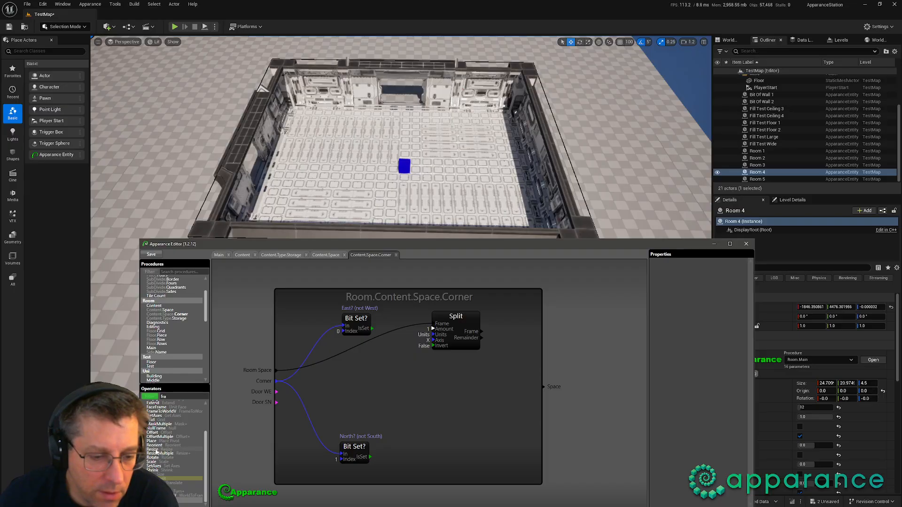
Step: Add a Resize operator below Split, connecting Room Space to its In and its Out to the Space output
drag(158, 451, 470, 371)
drag(266, 370, 544, 386)
click(470, 381)
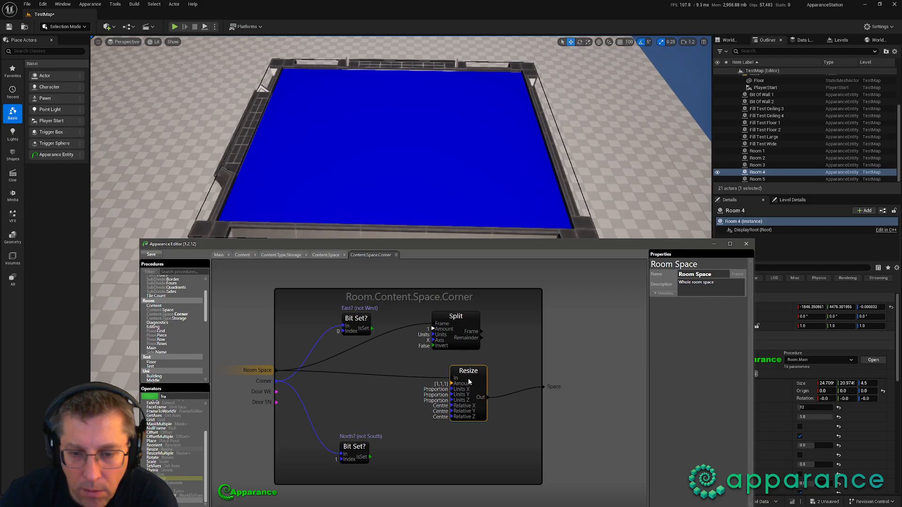
Step: Delete the Split node and move the Resize node up toward its place
click(468, 325)
key(Delete)
drag(473, 370, 461, 349)
Step: Set the Resize node's Units X and Units Y to Units, with Units Z at Proportion
click(665, 353)
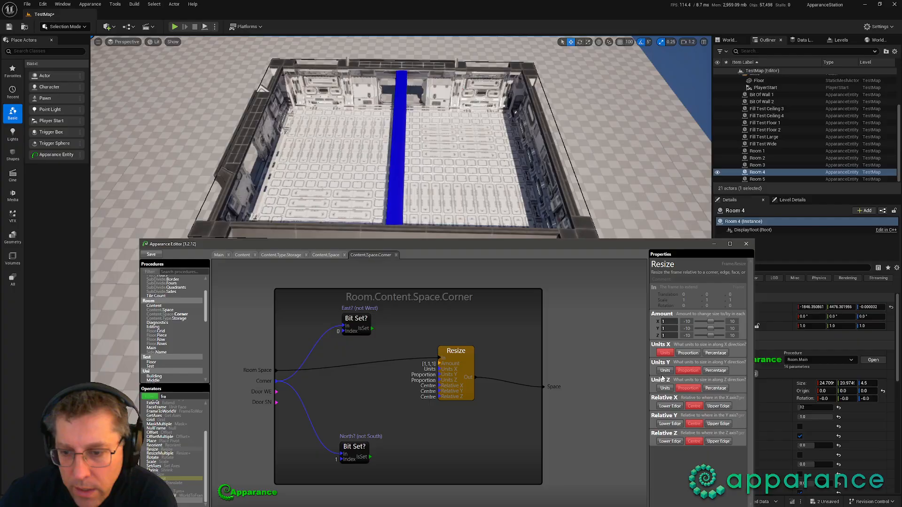
click(665, 371)
click(664, 388)
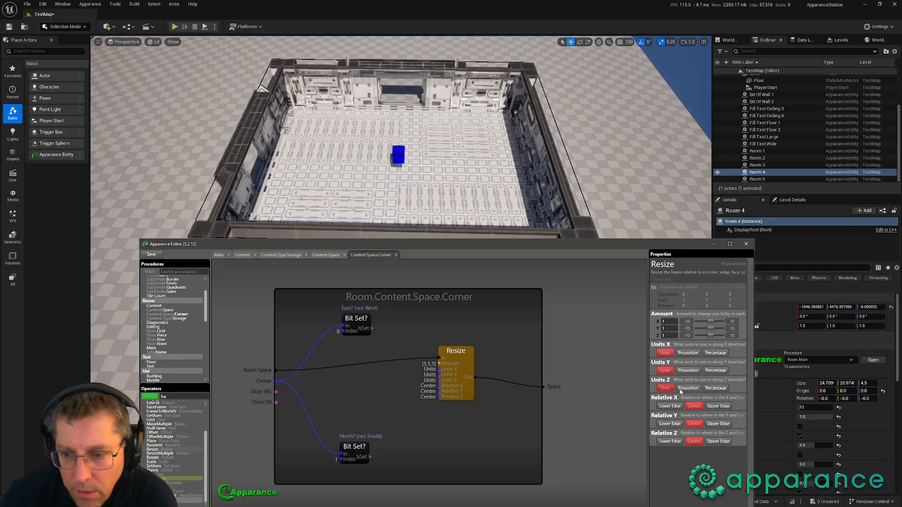
click(689, 388)
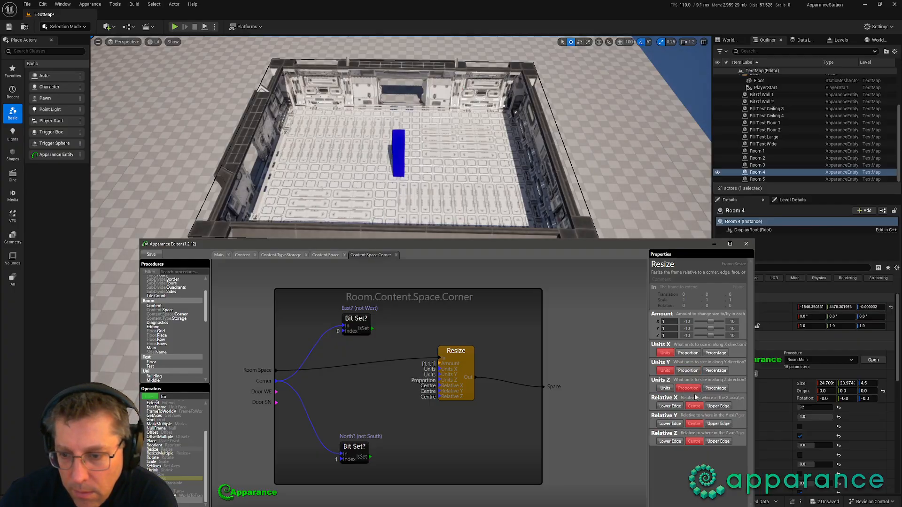
Step: Set the Resize node's Relative X and Relative Y to Upper Edge
click(671, 407)
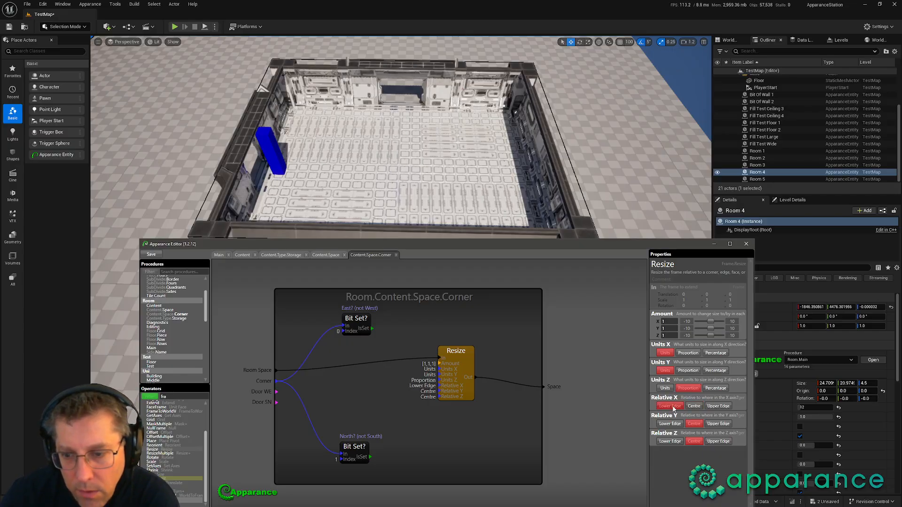
click(726, 406)
click(670, 423)
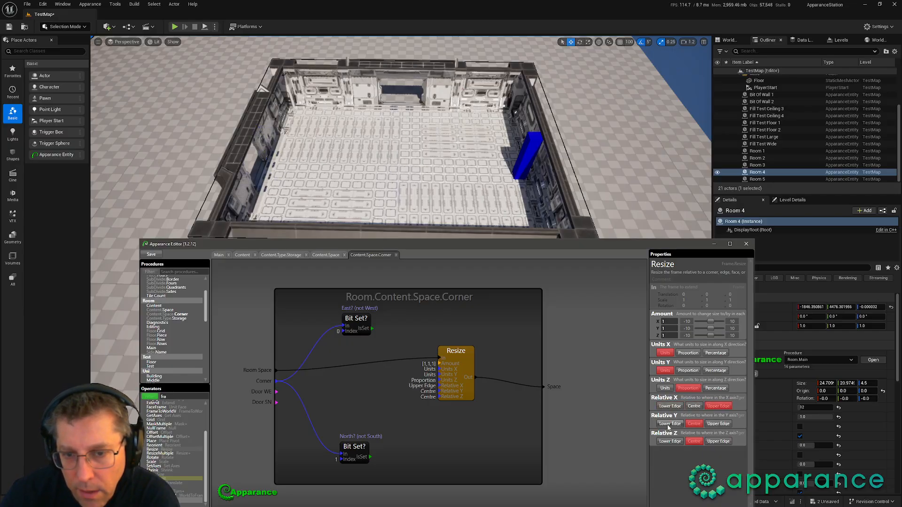
click(717, 423)
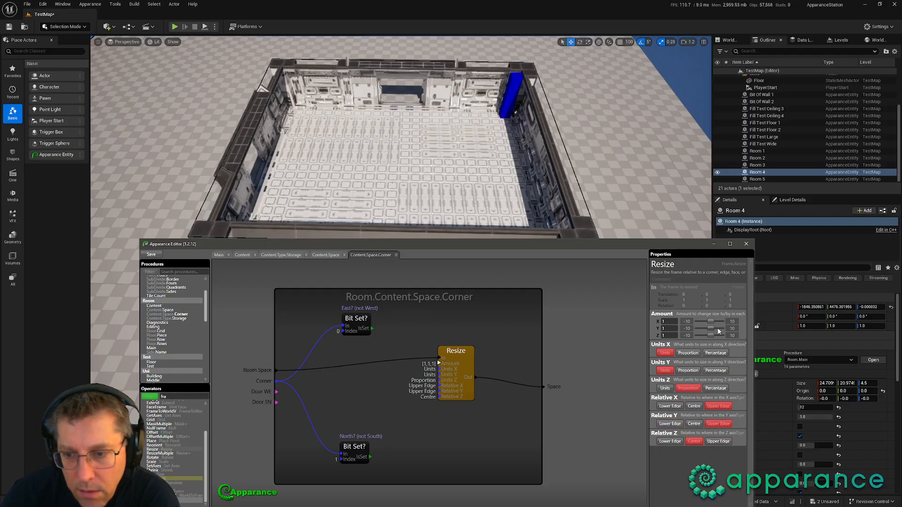
Step: Increase the Resize node's Amount to 4 in both X and Y
click(719, 321)
click(720, 328)
click(720, 321)
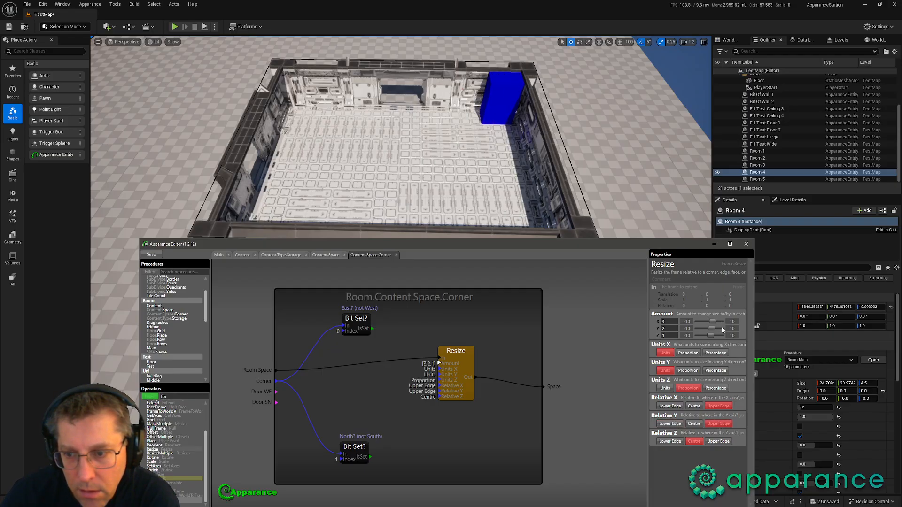
click(721, 329)
click(720, 321)
click(721, 328)
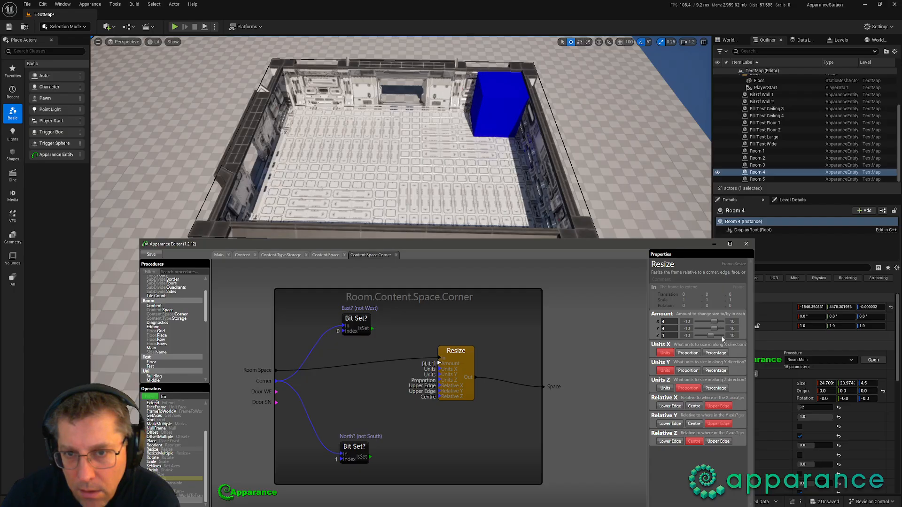
Step: Toggle the Resize node's Relative X between Lower Edge and Upper Edge, ending on Lower Edge, and widen the properties area
click(669, 406)
click(717, 406)
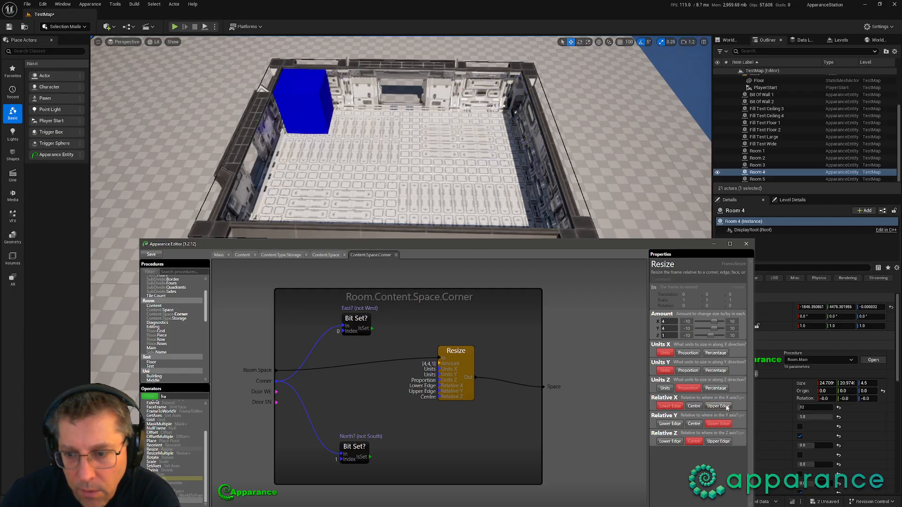
click(670, 407)
click(718, 406)
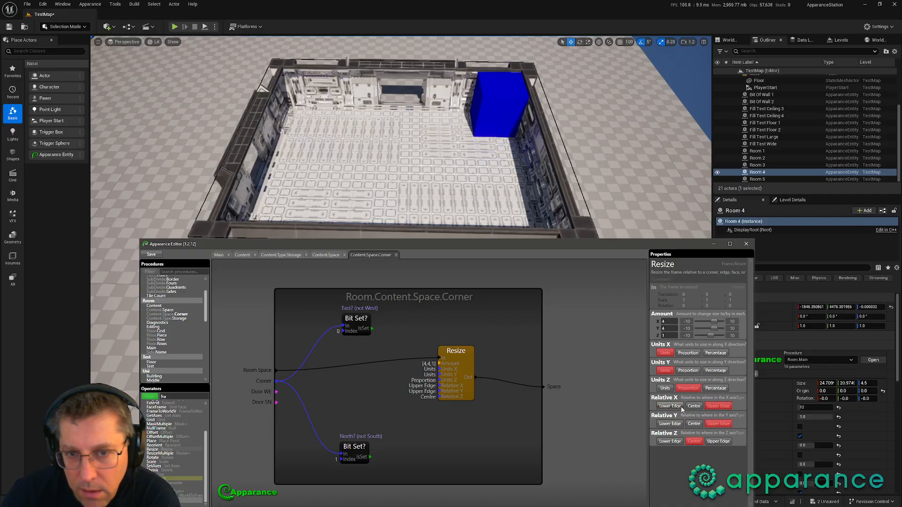
click(669, 407)
click(718, 406)
click(670, 406)
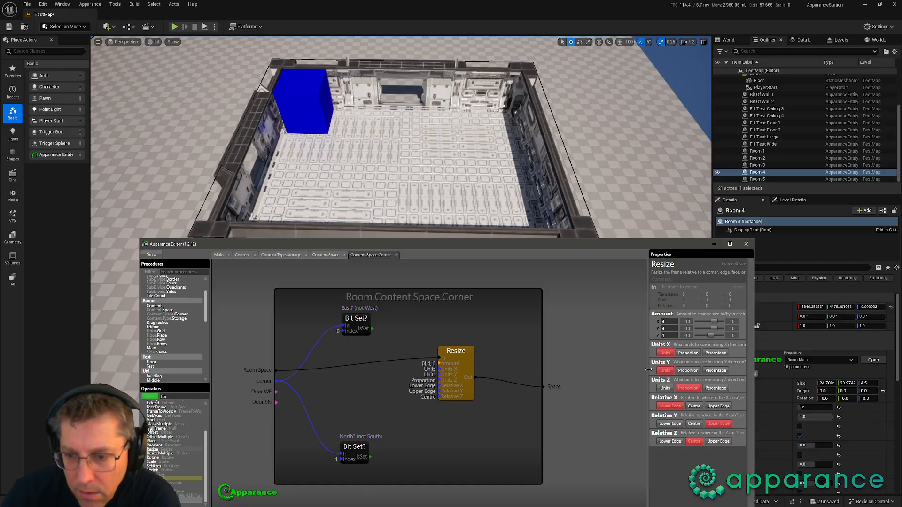
drag(648, 369, 599, 374)
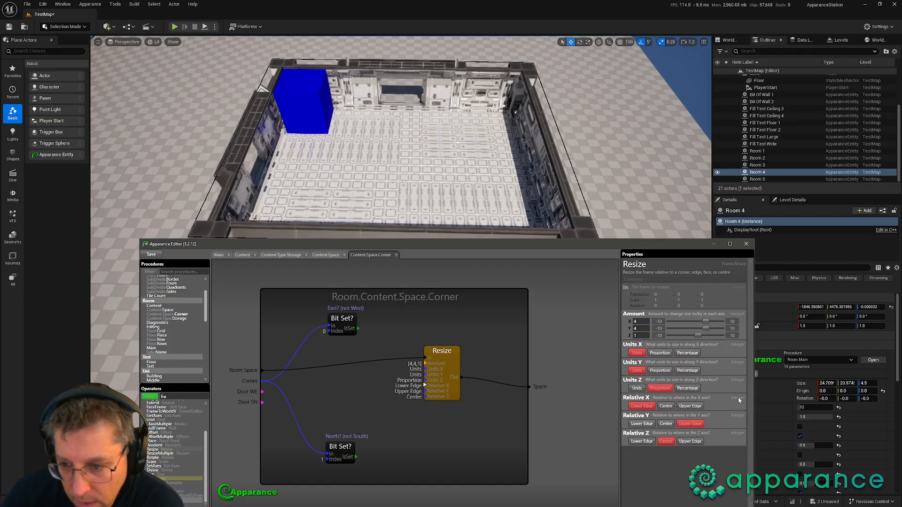
Step: Try Upper Edge and Centre for the Resize node's Relative X and return it to Lower Edge
click(691, 407)
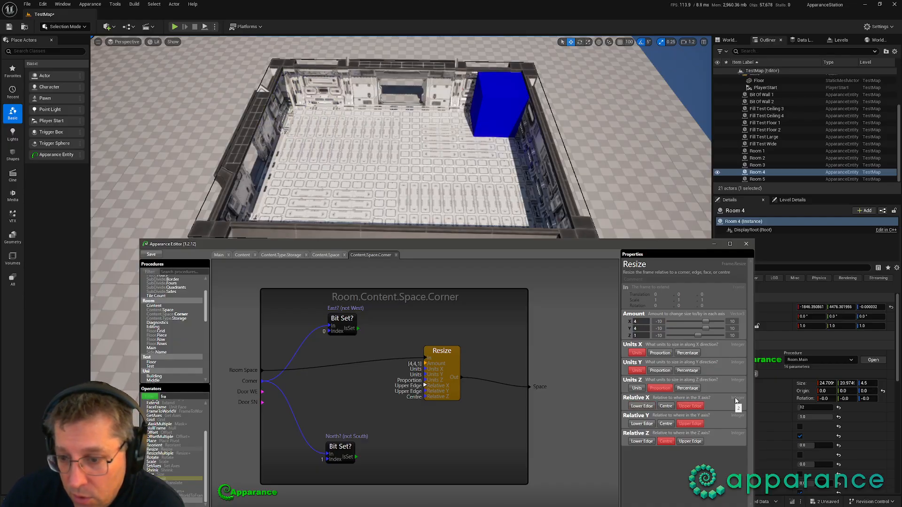
click(665, 406)
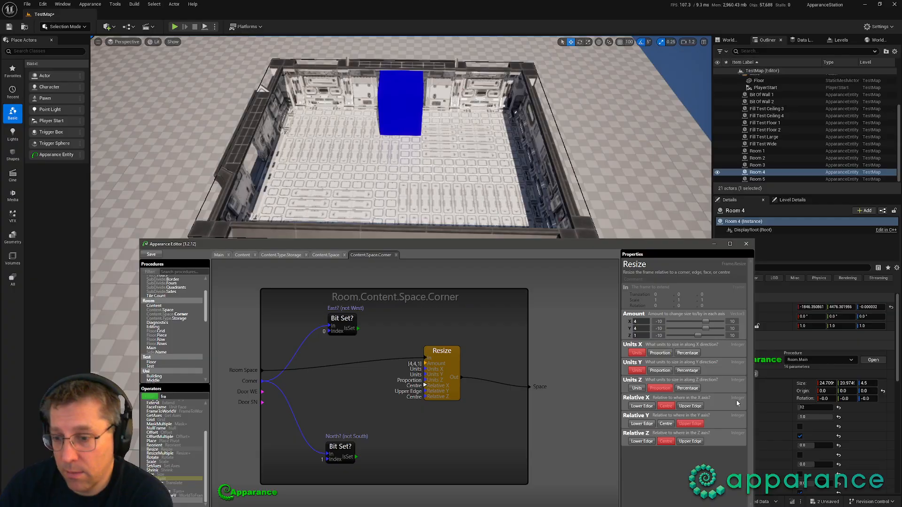
click(641, 405)
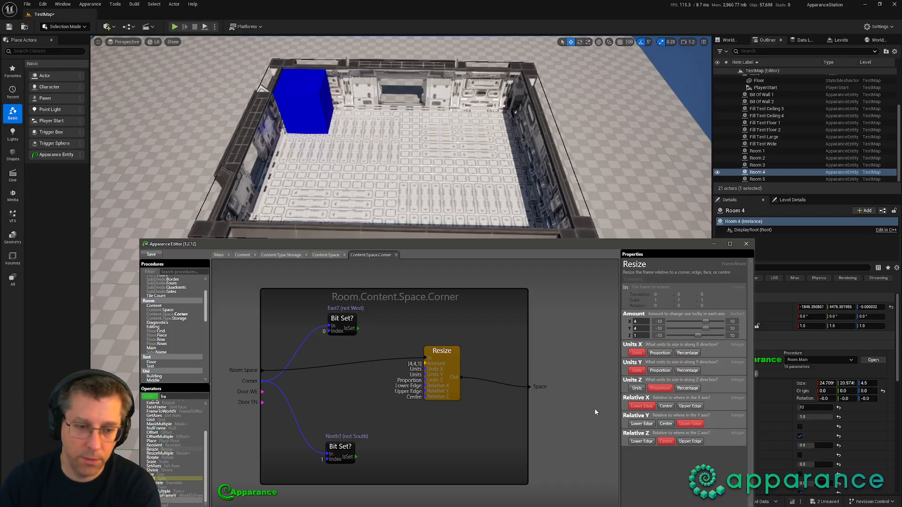
Step: Add an If operator to the Content.Space.Corner procedure and connect the East Bit Set's IsSet output to its Control input
key(BackSpace)
key(BackSpace)
key(BackSpace)
text(if)
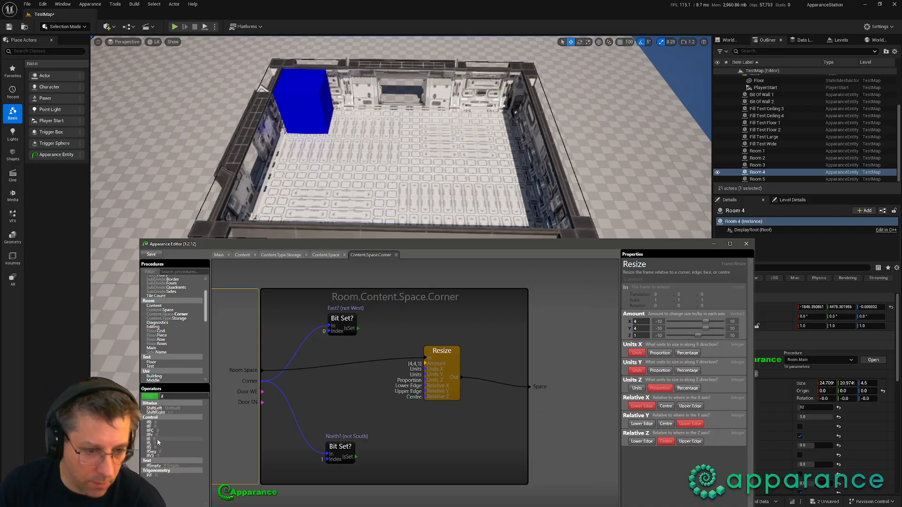
drag(157, 439, 365, 379)
drag(357, 328, 351, 383)
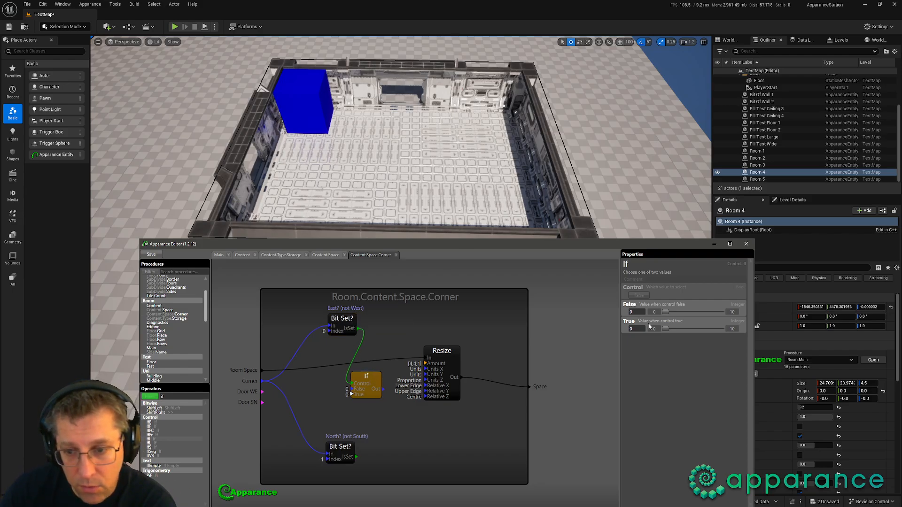
Step: Set the If node's True value to 2, feed its output into Resize's Relative X, and space the nodes apart
drag(665, 328, 676, 329)
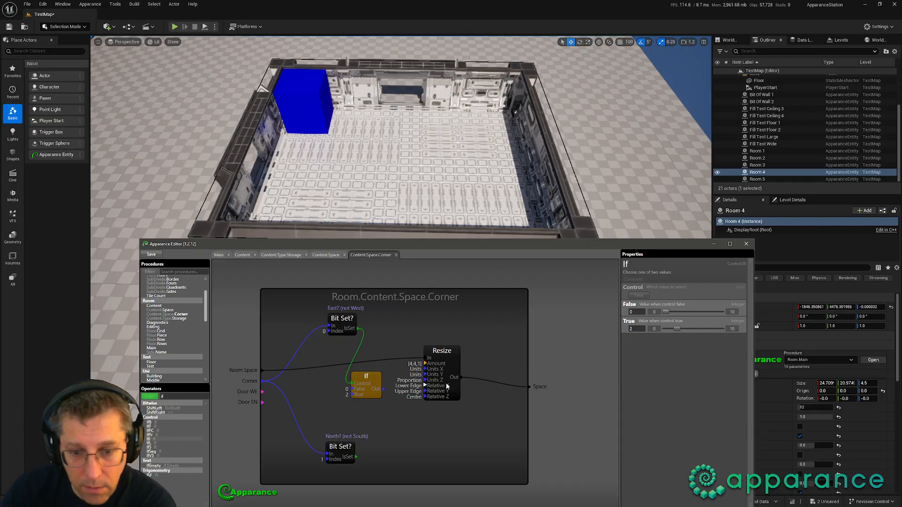
drag(445, 385, 393, 322)
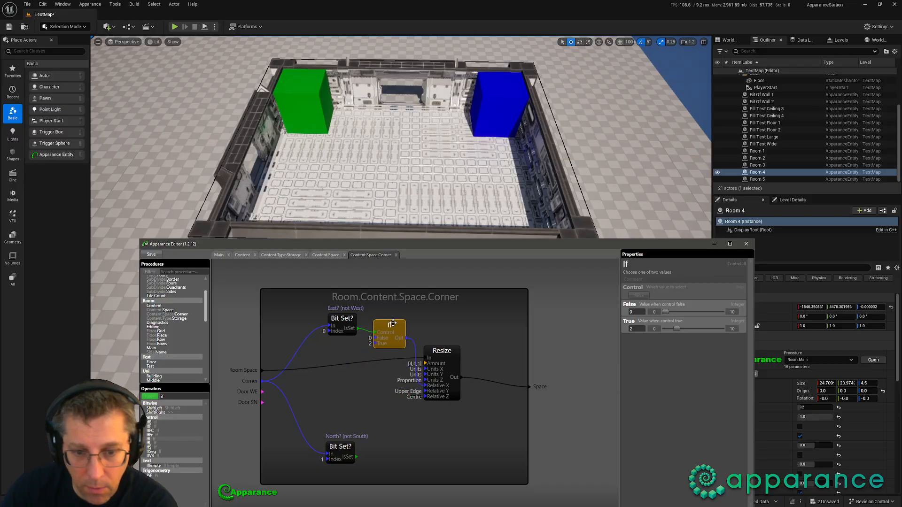
drag(454, 350, 501, 360)
Step: Duplicate the If node, connect the North Bit Set to the copy's Control, and feed its output into Resize's Relative Y
click(403, 326)
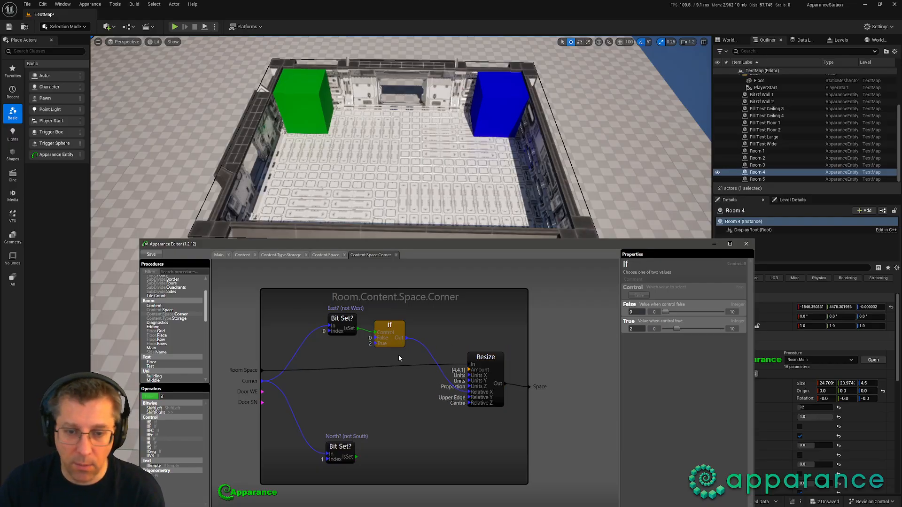
key(ctrl+d)
drag(386, 354, 405, 433)
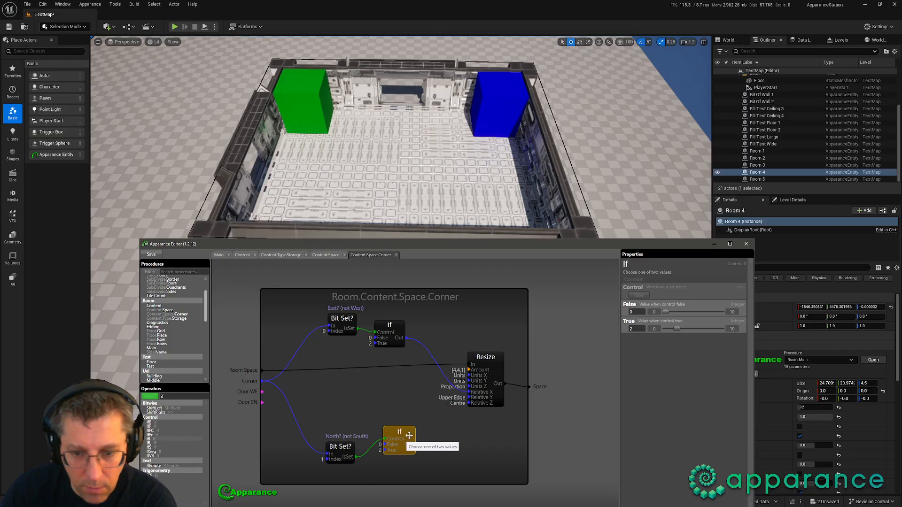
drag(468, 402, 447, 417)
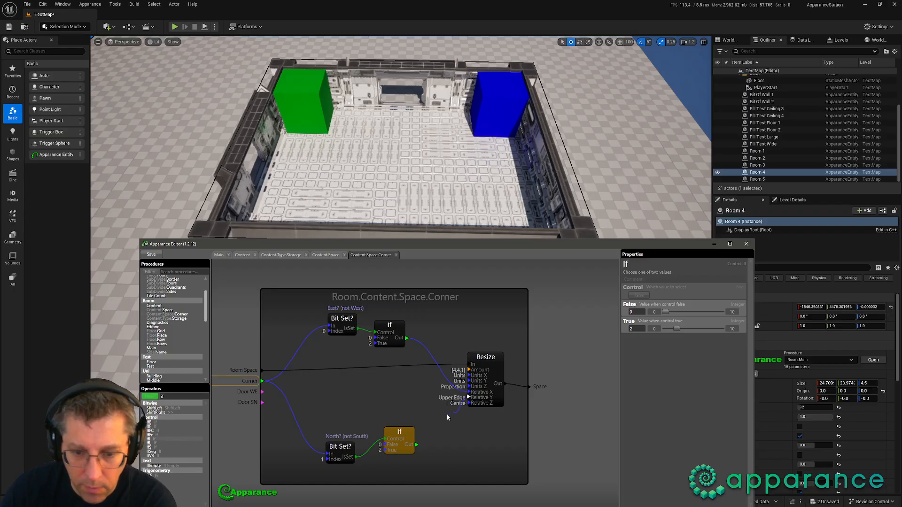
drag(423, 444, 398, 399)
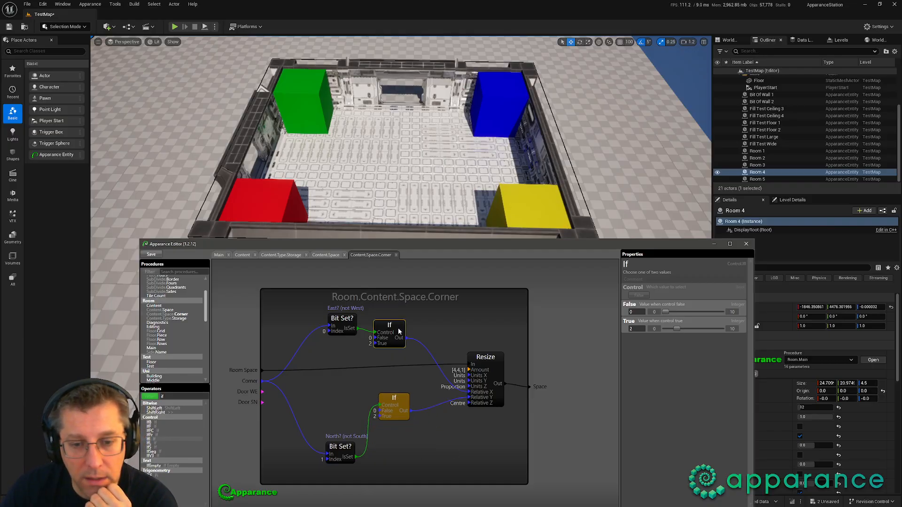
drag(400, 331, 401, 345)
Step: Check the corner wiring in Content.Space and the box colours in Content.Type.Storage, and return to the Content.Space.Corner procedure
click(326, 256)
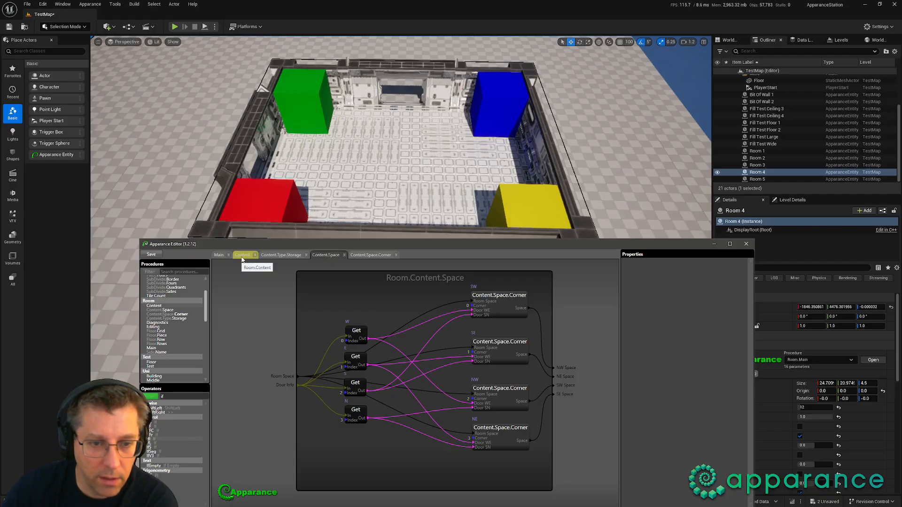
click(284, 255)
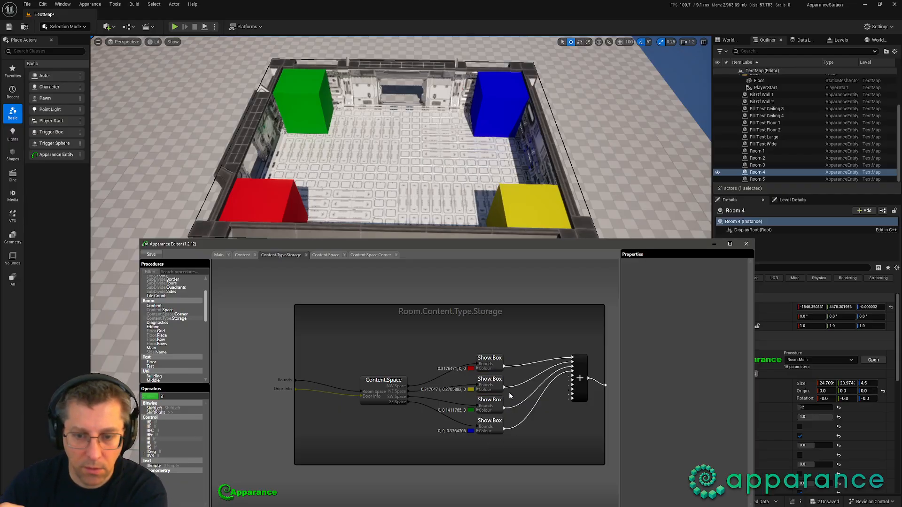
click(373, 255)
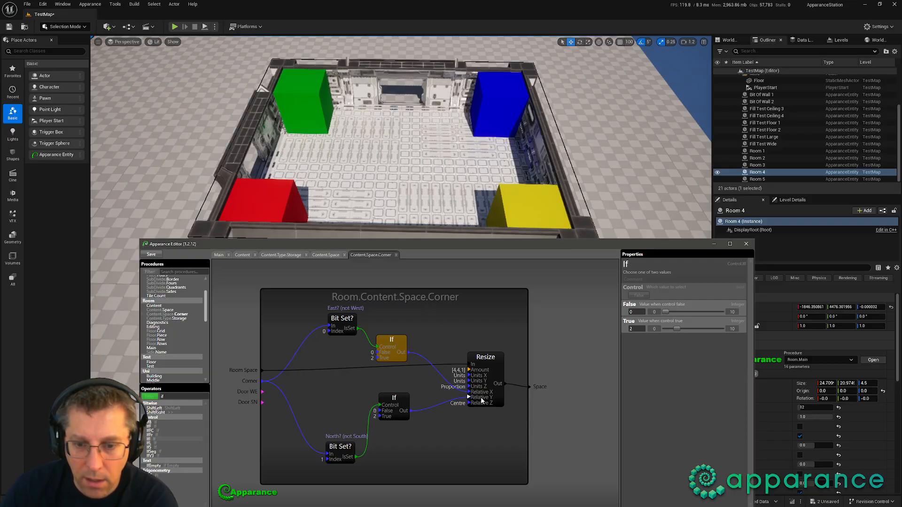
drag(342, 445, 335, 441)
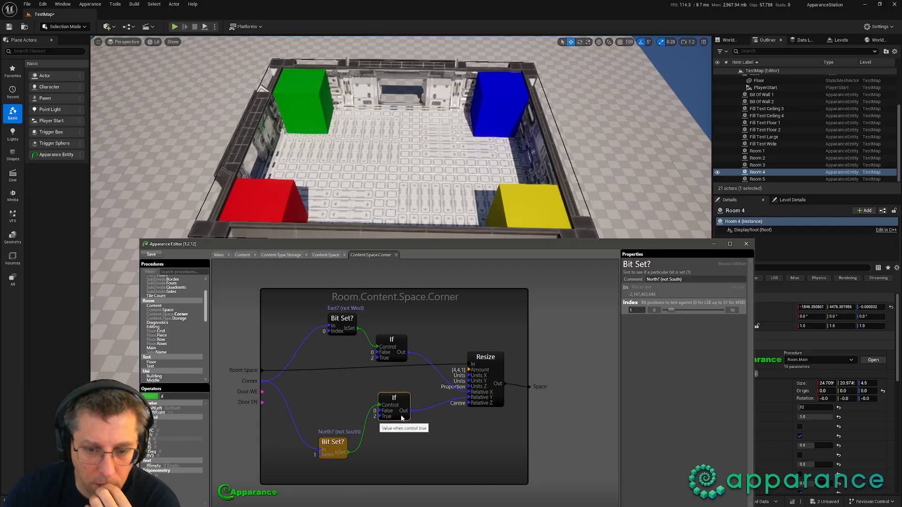
Step: Disconnect the North If from Resize's Relative Y, try Lower Edge and Upper Edge there directly, and reconnect the If output
drag(468, 397, 511, 387)
click(501, 361)
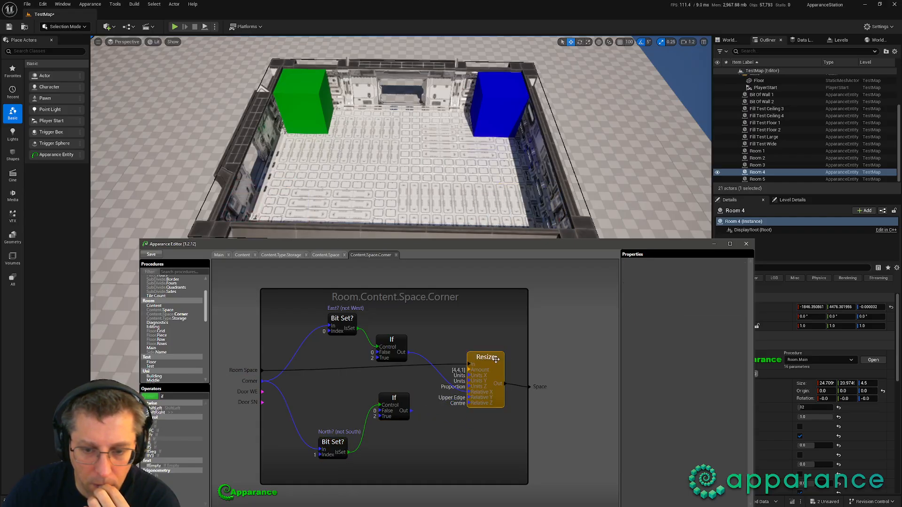
click(641, 424)
click(690, 424)
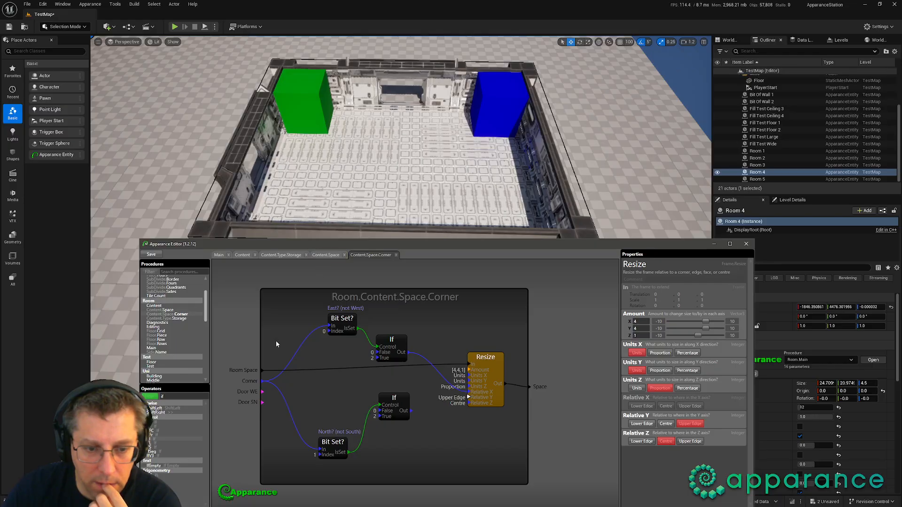
click(241, 433)
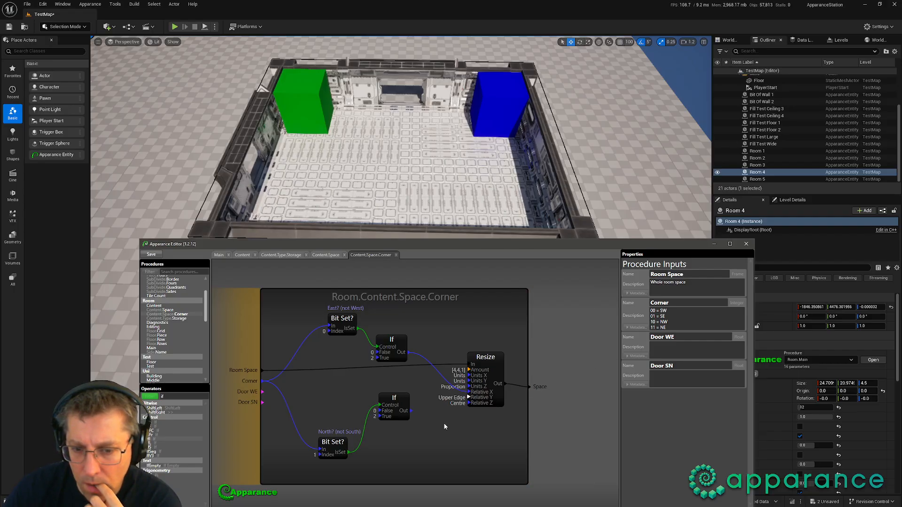
drag(411, 411, 470, 398)
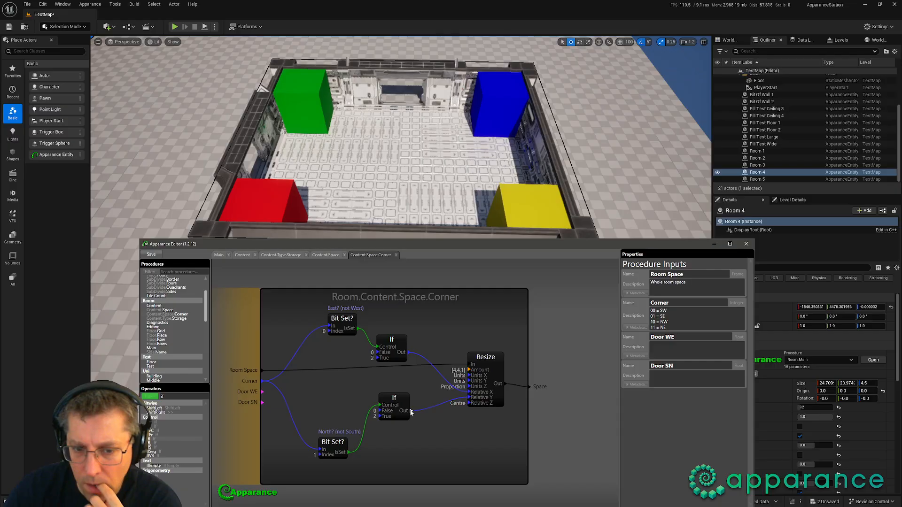
Step: In Content.Space, rewire the four Content.Space.Corner nodes so each feeds its matching SW, SE, NW or NE Space output
click(325, 254)
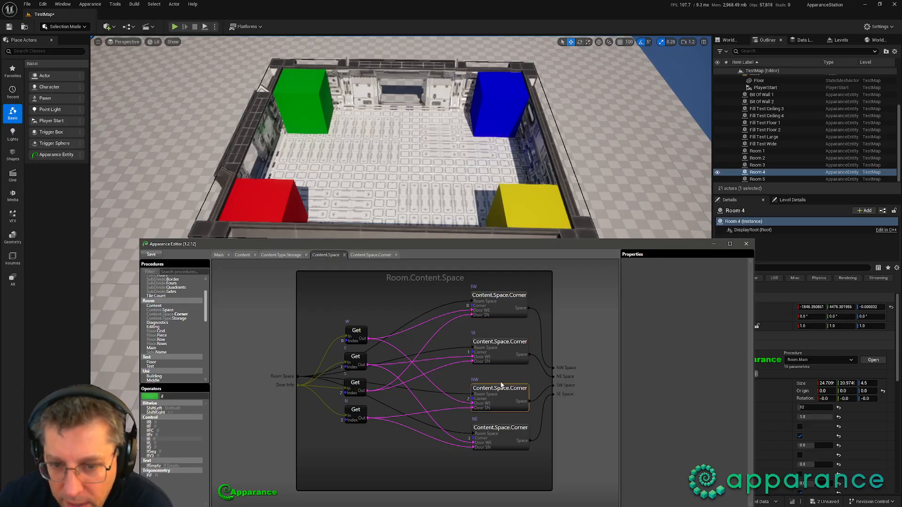
click(557, 386)
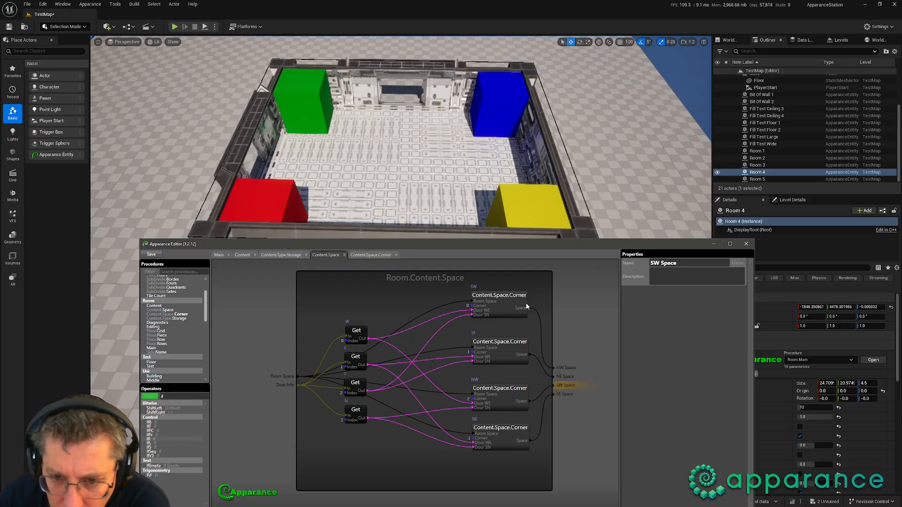
drag(527, 308, 555, 386)
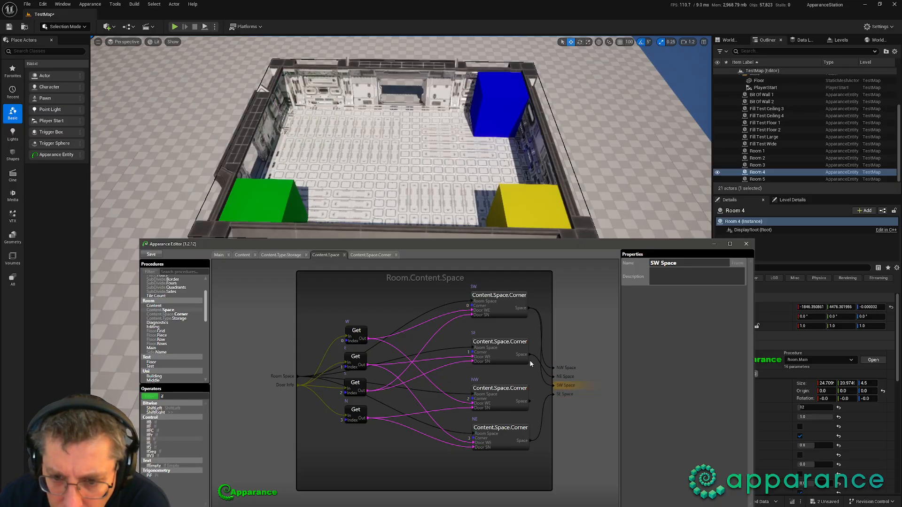
drag(528, 356, 555, 370)
drag(529, 440, 555, 376)
mouse_move(508, 436)
mouse_down()
mouse_move(492, 437)
mouse_move(510, 435)
mouse_up()
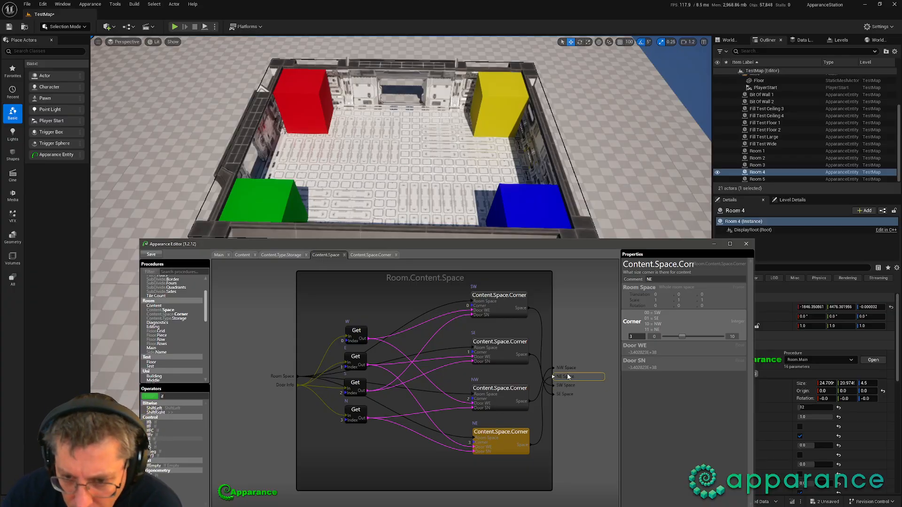
Step: Reorder the Content.Space outputs to SW, SE, NW, NE and save the procedures
drag(569, 370, 566, 403)
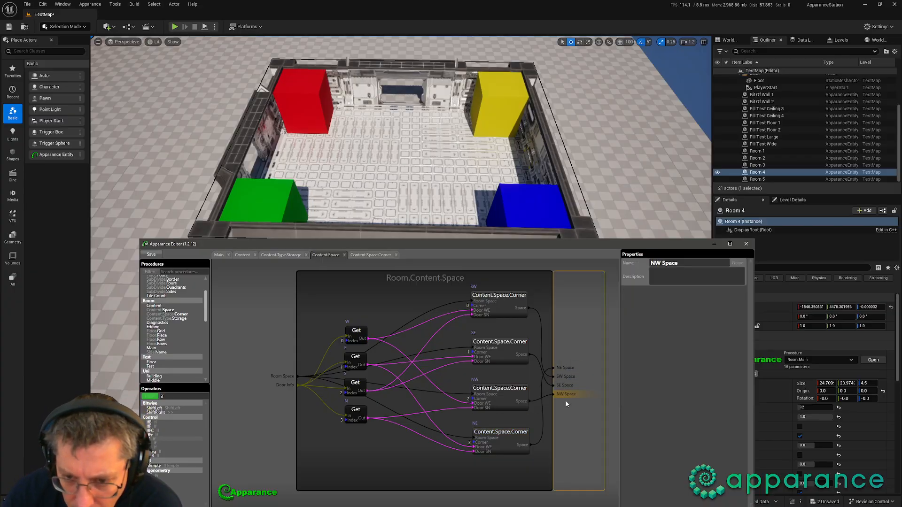
drag(565, 369, 567, 398)
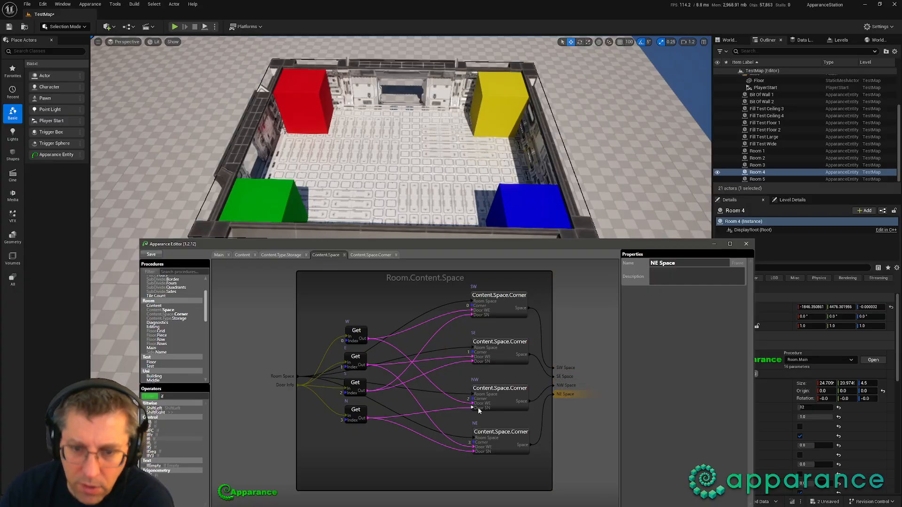
click(151, 254)
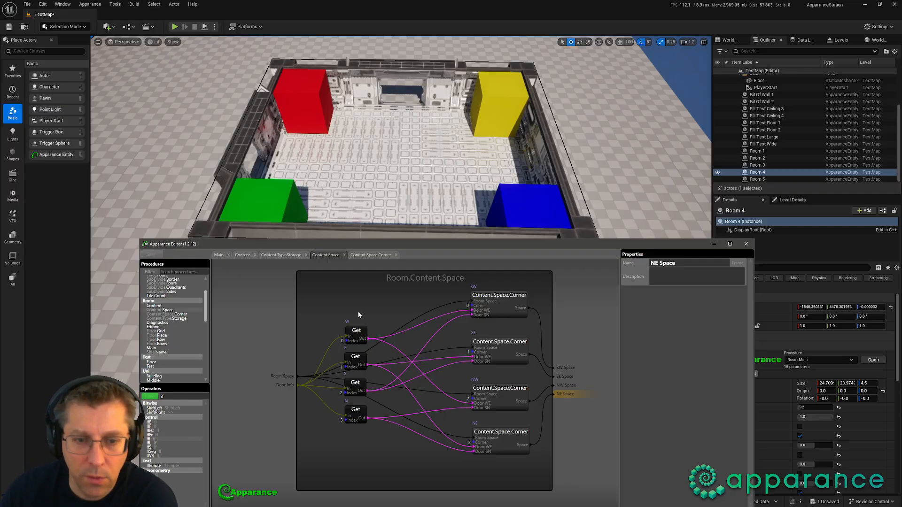
Step: In Content.Type.Storage, rearrange the Show.Box nodes to green, blue, red, yellow and reorder their connections into the merge node
click(284, 254)
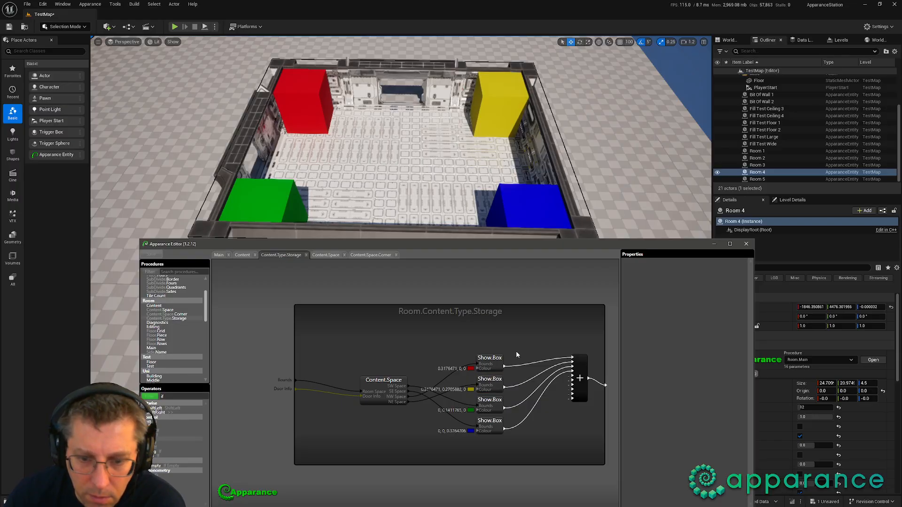
drag(520, 349, 544, 428)
drag(500, 391, 491, 359)
drag(544, 396, 498, 398)
drag(506, 347, 505, 369)
drag(572, 375, 506, 412)
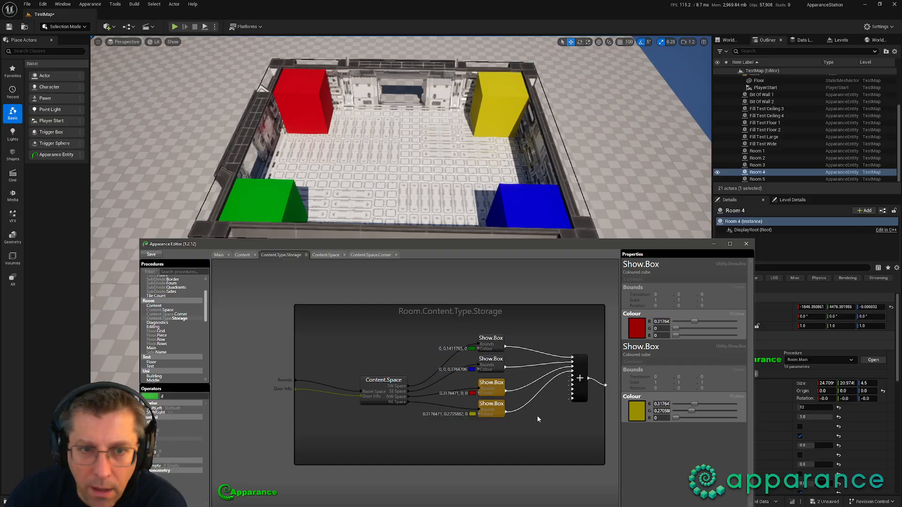
Step: In Content.Space.Corner, move both Bit Set nodes near the inputs and both If nodes beside Resize, and make room before the output
click(380, 373)
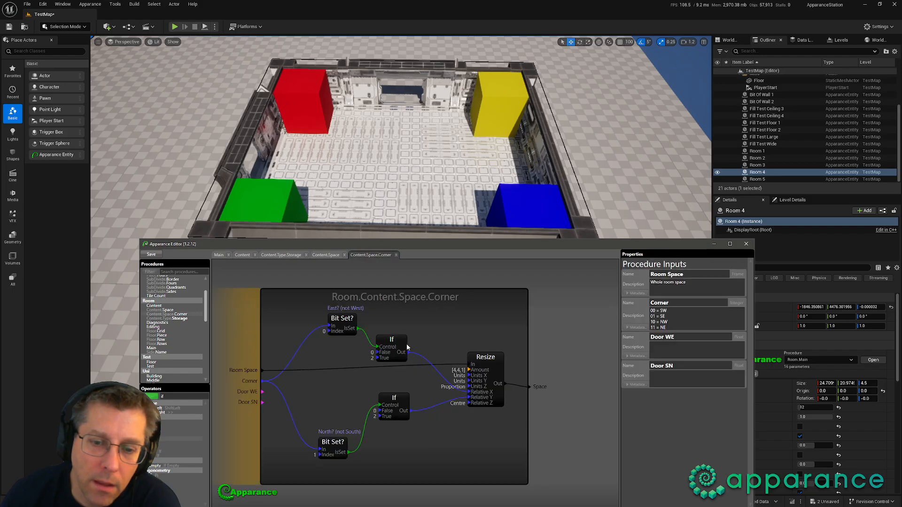
click(370, 255)
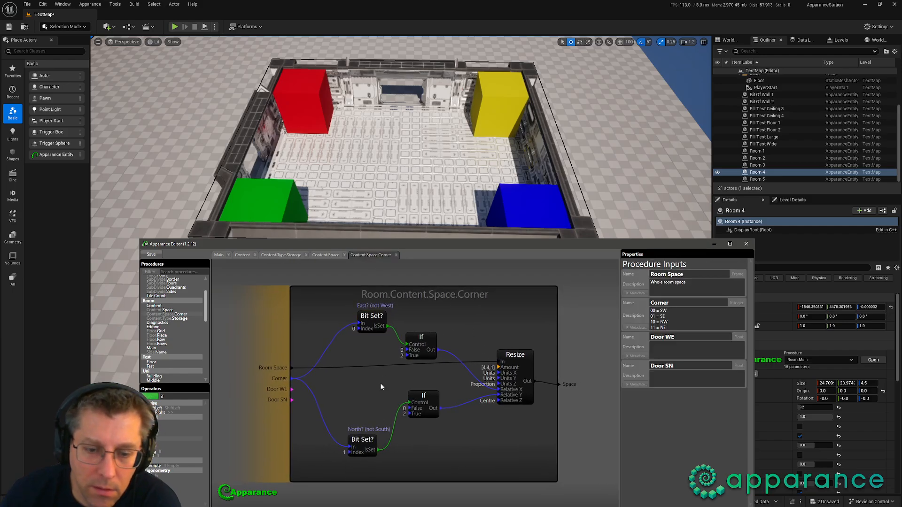
drag(359, 446, 302, 352)
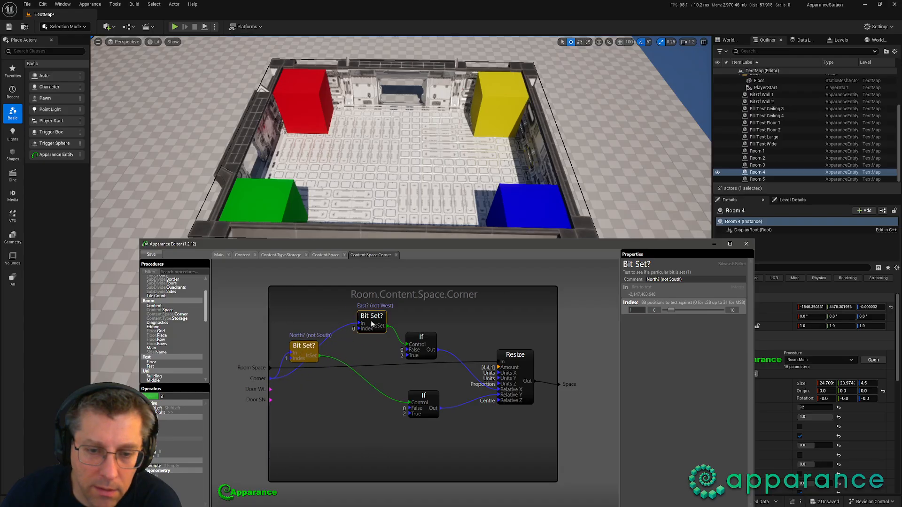
drag(371, 320, 305, 310)
drag(409, 347, 455, 402)
ctrl+click(457, 385)
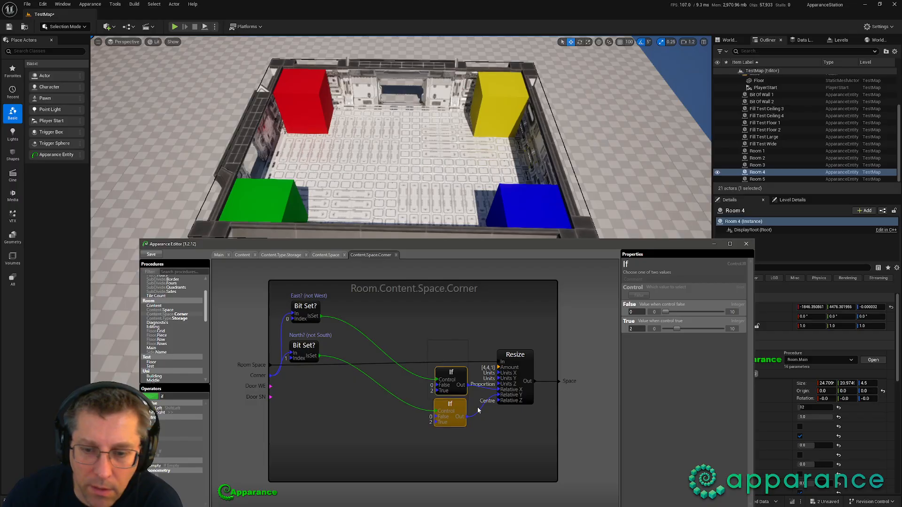
ctrl+drag(526, 353, 576, 354)
click(514, 327)
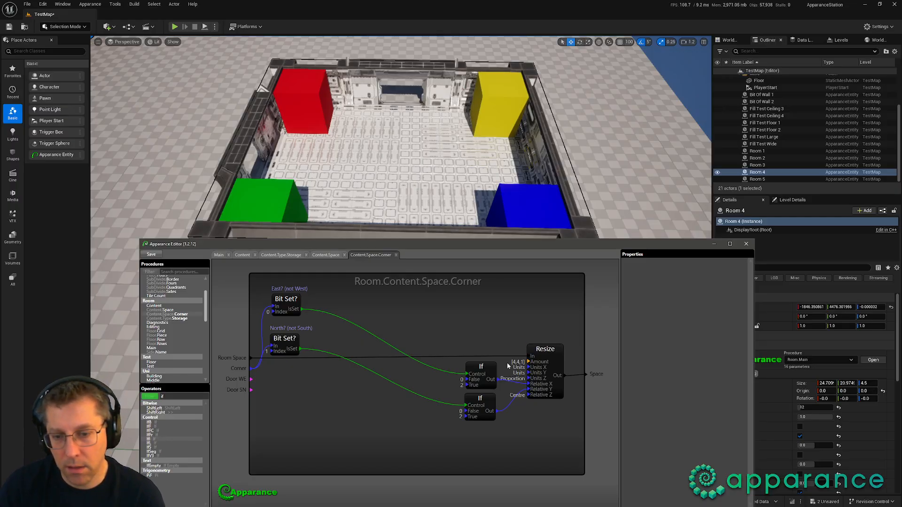
Step: Find the vector operators, add a FloatToVector3 node above the If nodes, and connect its output to Resize's Amount
double_click(164, 396)
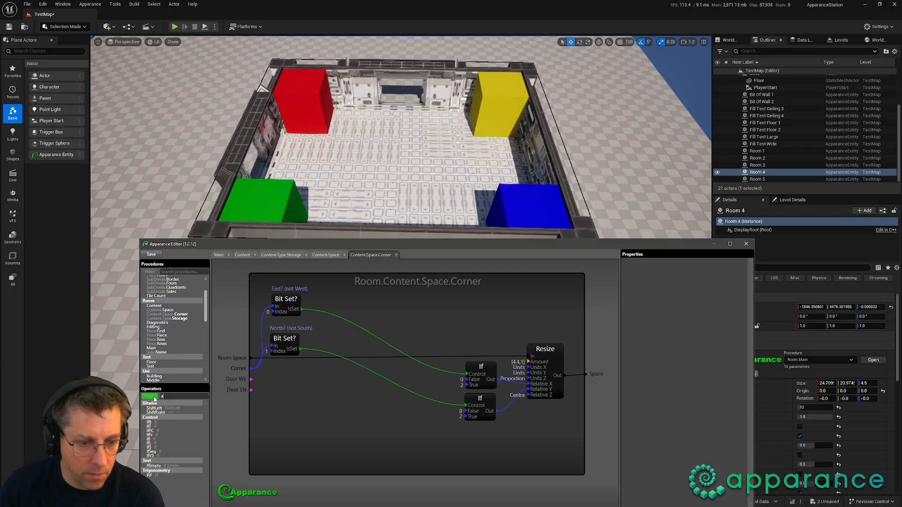
text(vec)
drag(160, 418, 529, 361)
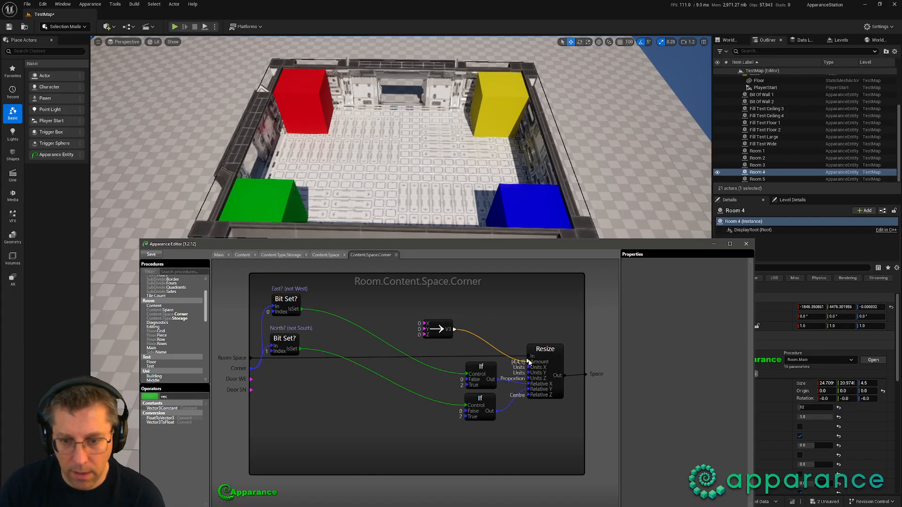
Step: Set the FloatToVector3 node's X component to 6 and its Y and Z components to 1, and move it directly above the If nodes
click(437, 329)
scroll(681, 314, up, 1)
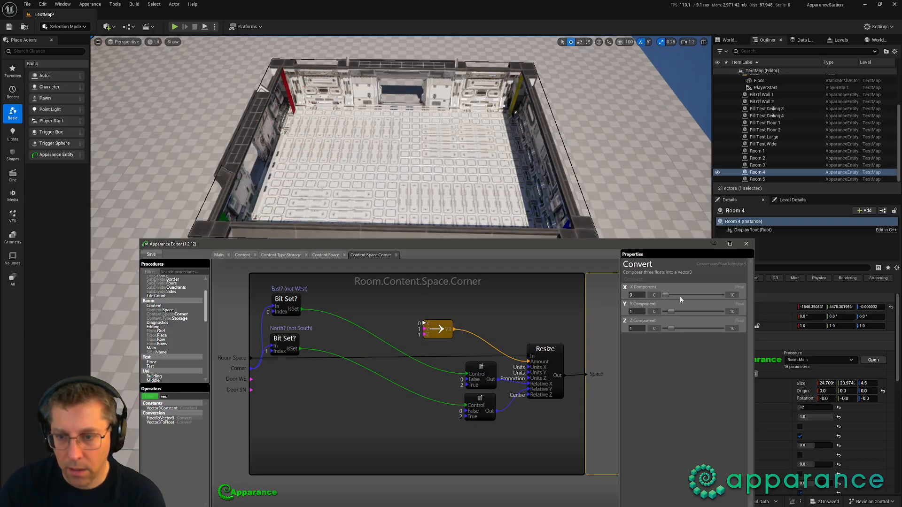
scroll(680, 297, up, 1)
drag(442, 327, 493, 344)
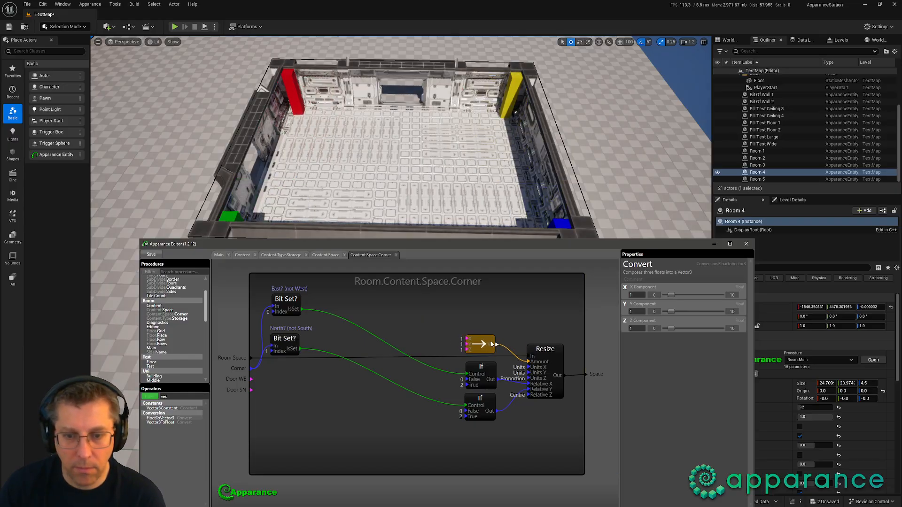
click(374, 424)
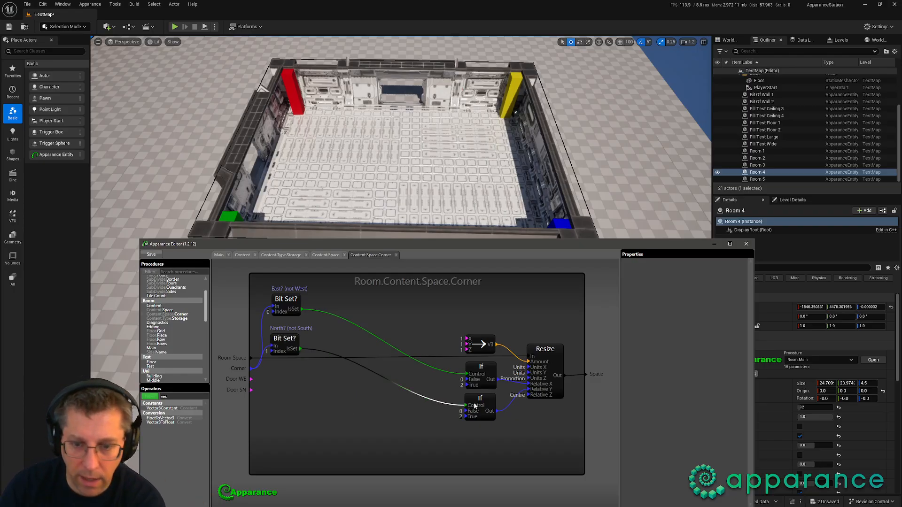
click(479, 344)
click(701, 294)
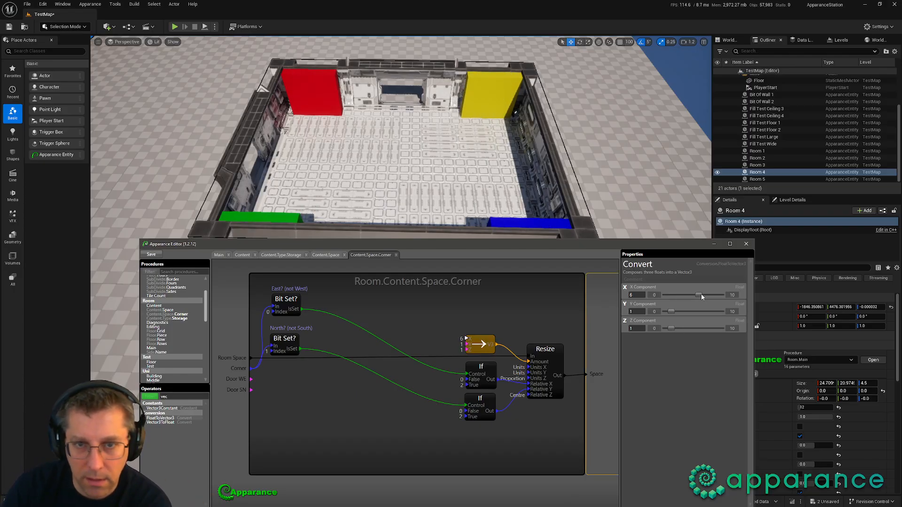
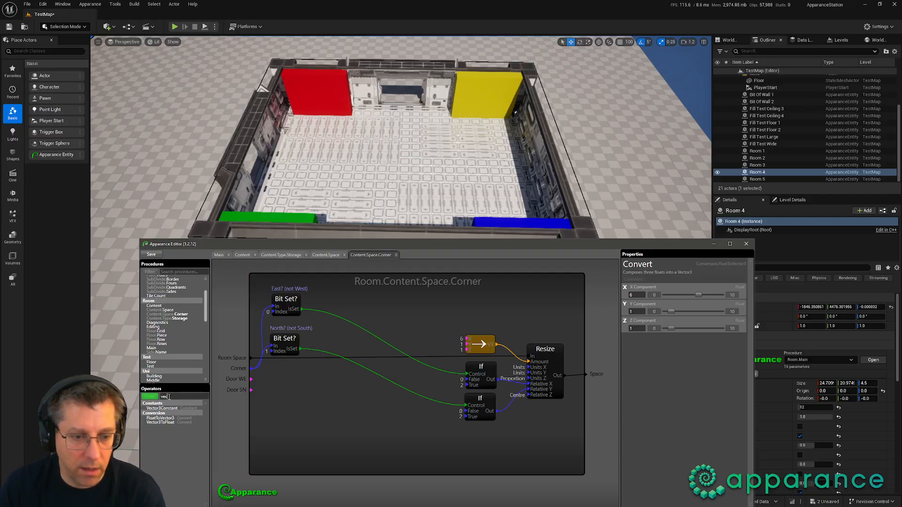
Step: Find the Dimensions operator, add it below the procedure inputs, and connect Room Space to its In
text(dim)
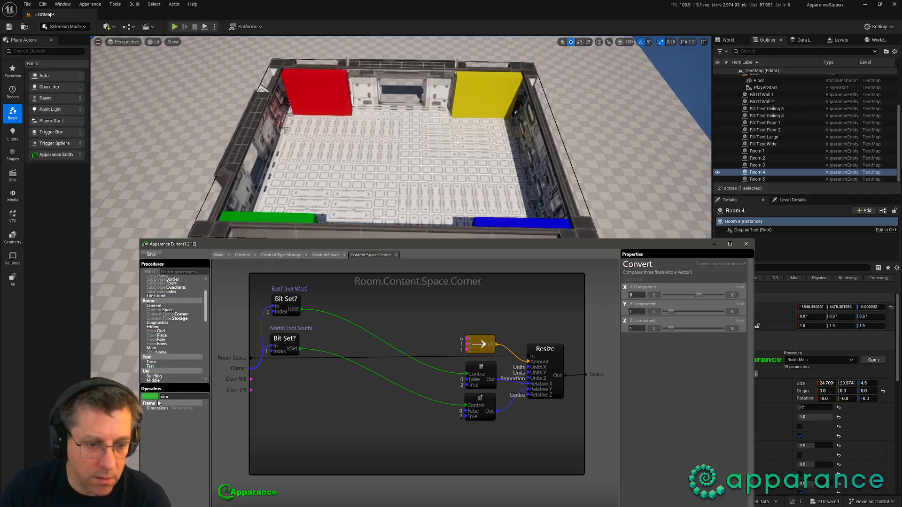
drag(273, 398, 273, 399)
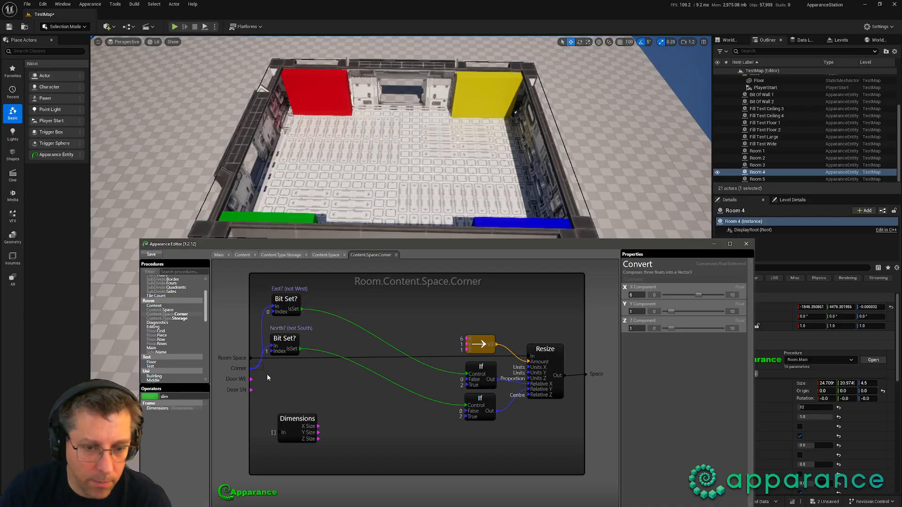
drag(277, 432, 278, 432)
drag(251, 358, 282, 432)
drag(287, 419, 251, 412)
middle_drag(284, 410, 354, 407)
mouse_move(314, 423)
mouse_down()
mouse_move(290, 356)
mouse_move(316, 434)
mouse_up()
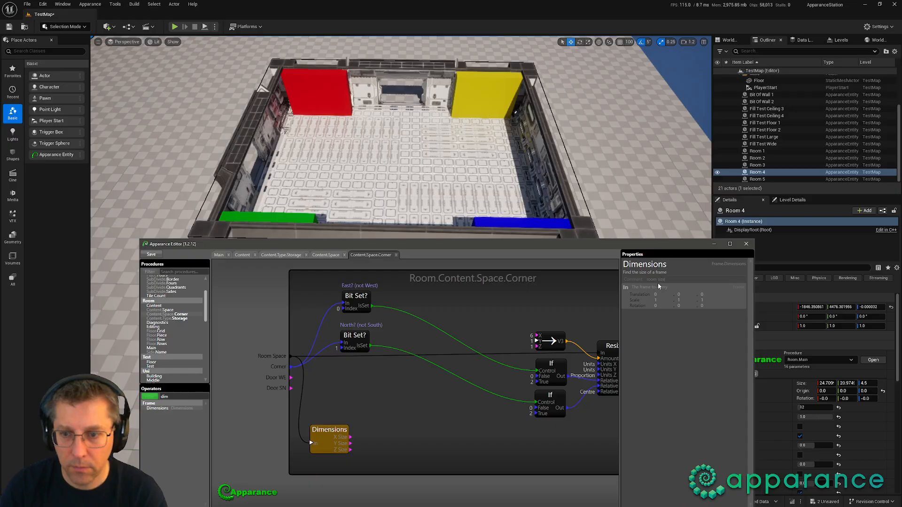
Step: Give the Dimensions node the comment "room size"
text(ize)
key(Return)
click(429, 412)
middle_drag(429, 412, 391, 412)
scroll(390, 412, down, 1)
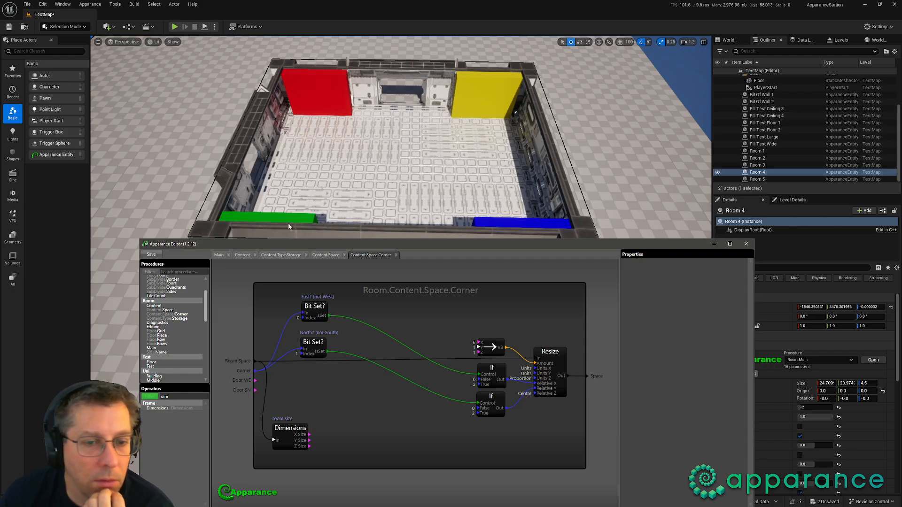
Step: Add a Div node beside Dimensions, feed it the X Size, and set its divisor to 2
drag(306, 244, 271, 238)
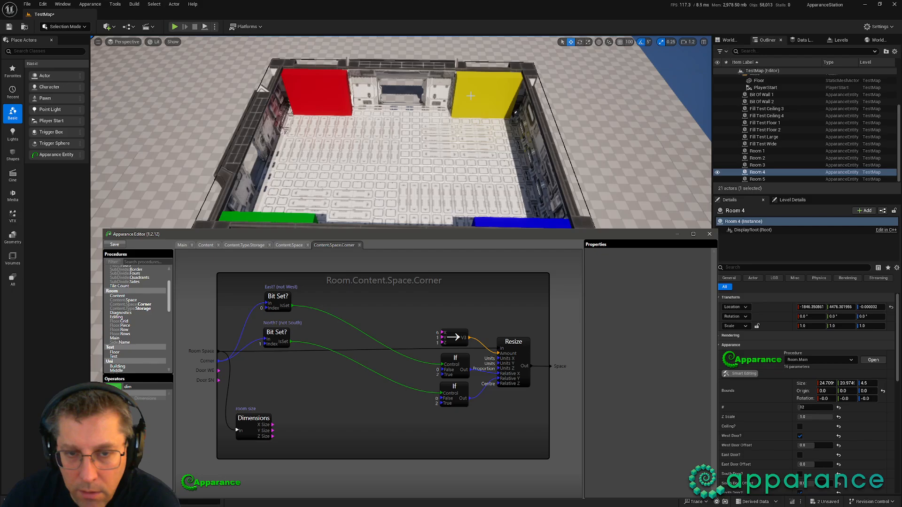
double_click(155, 387)
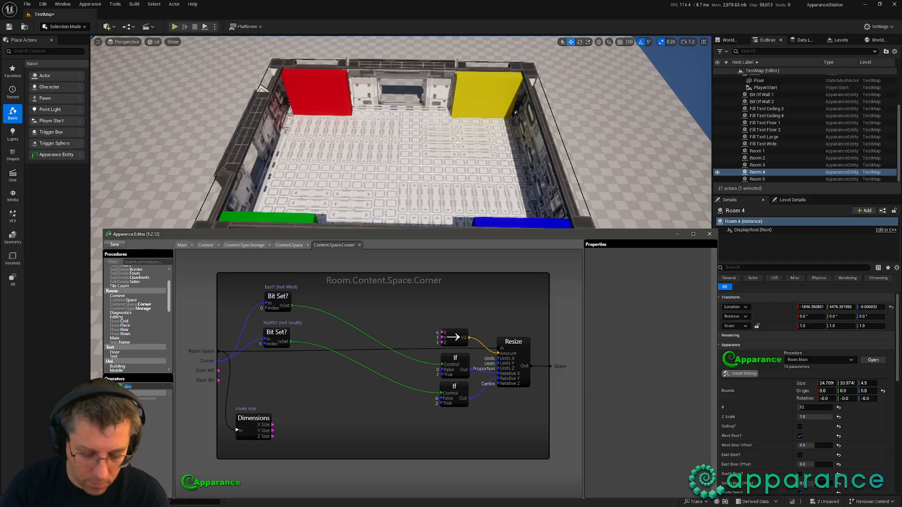
text(div)
drag(131, 399, 319, 415)
click(325, 417)
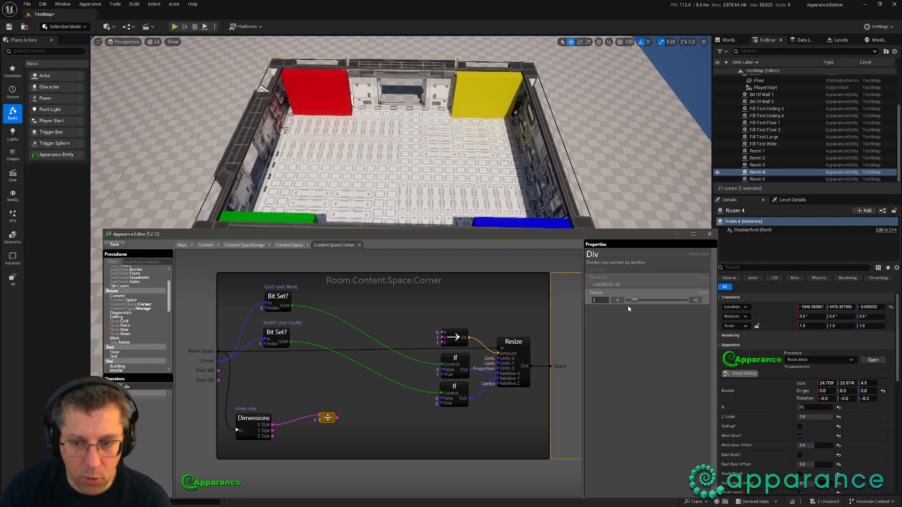
drag(632, 300, 639, 300)
click(357, 432)
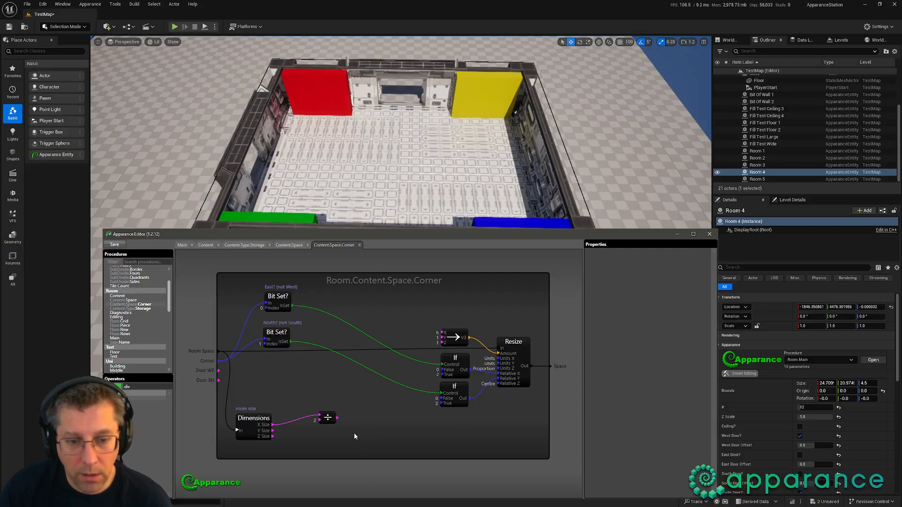
Step: Add an Add node that sums the halved X Size and Door SN, and connect its result to the FloatToVector3 X component
click(141, 387)
text(add)
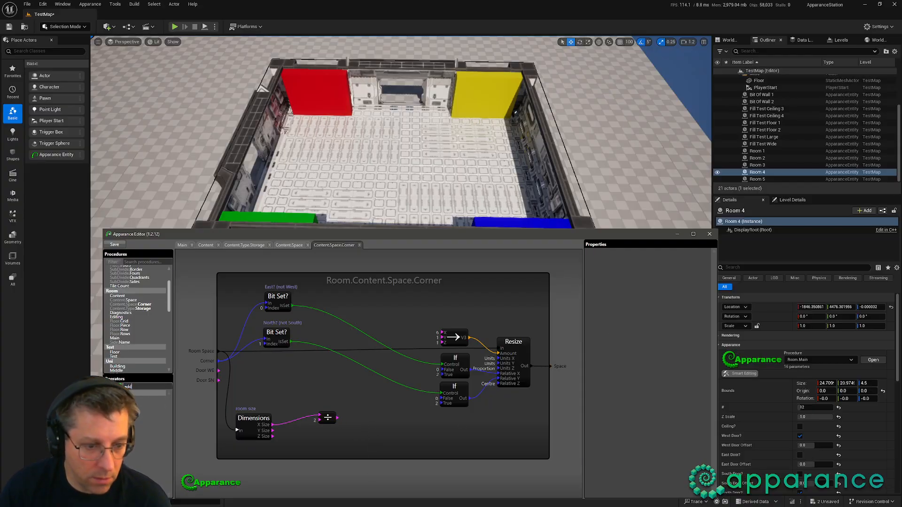
drag(141, 393, 390, 424)
drag(337, 418, 219, 381)
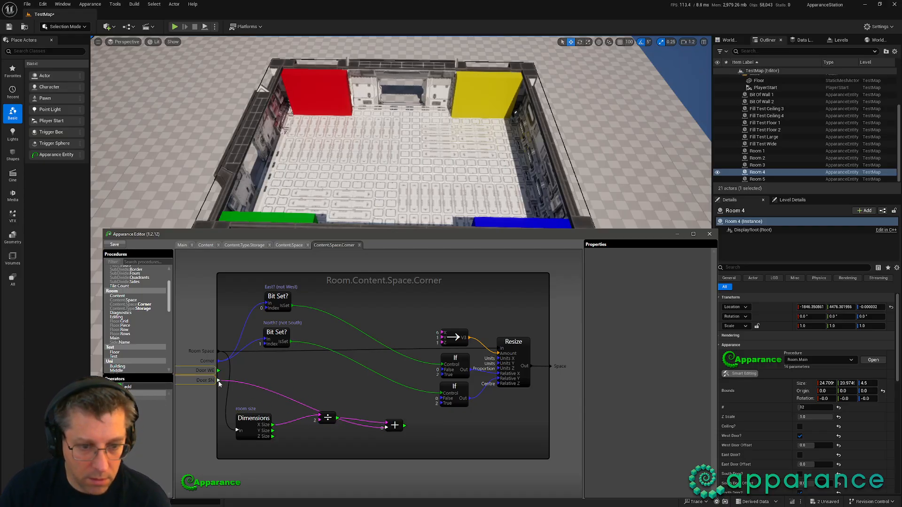
drag(393, 424, 354, 404)
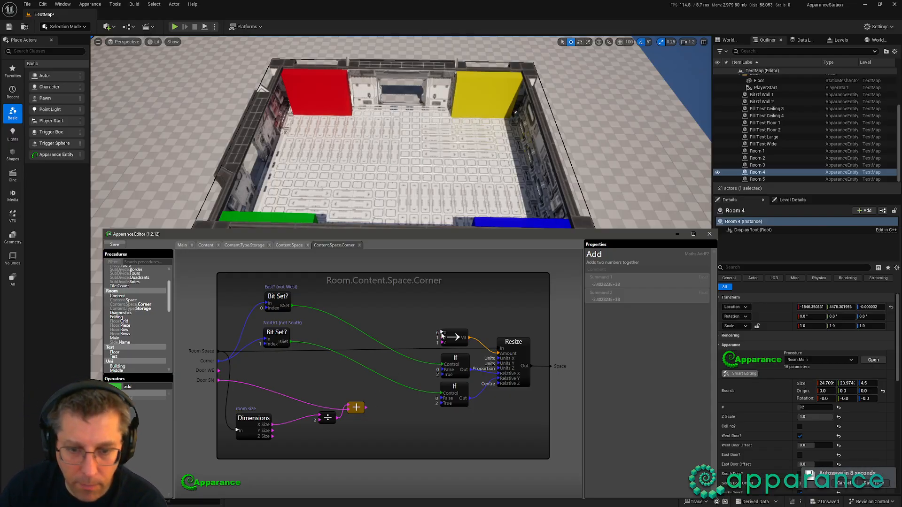
drag(441, 335, 442, 334)
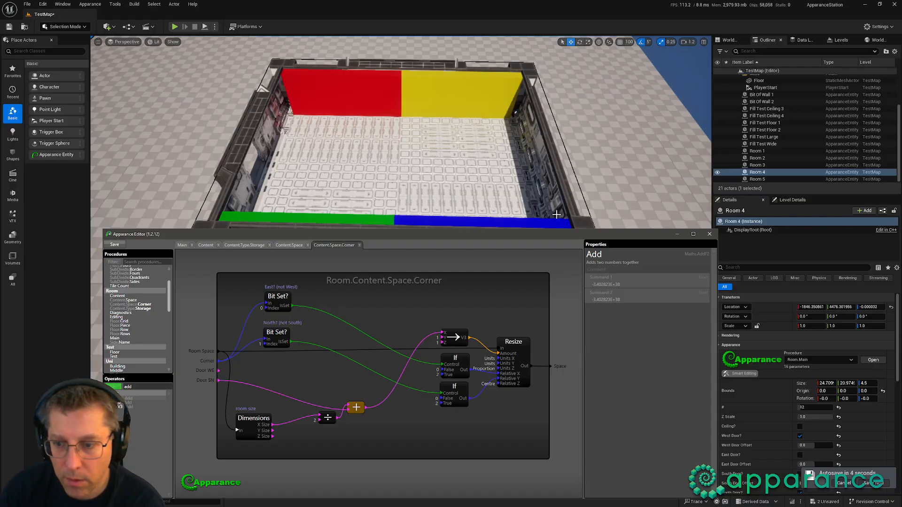
Step: Enable Smart Editing for Room 4 and slide the far wall's door back and forth to test the corner boxes, then return to the procedure
click(733, 374)
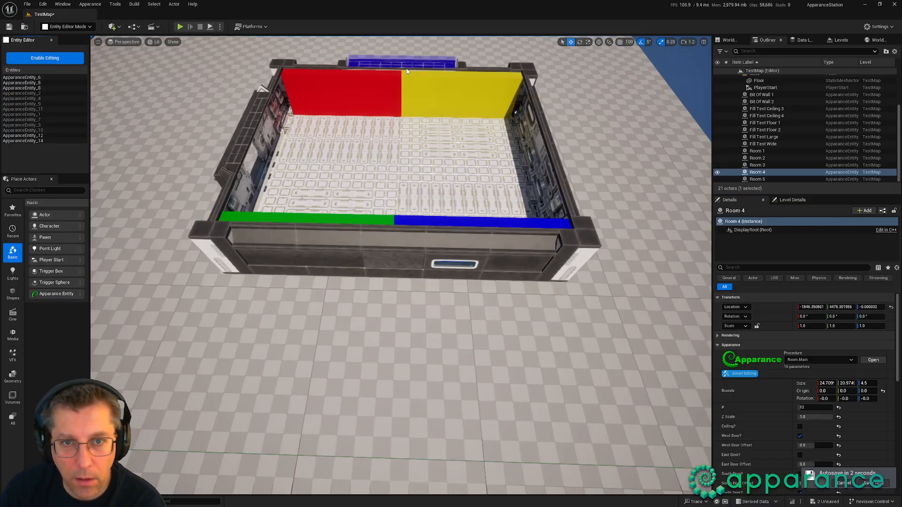
drag(406, 70, 375, 81)
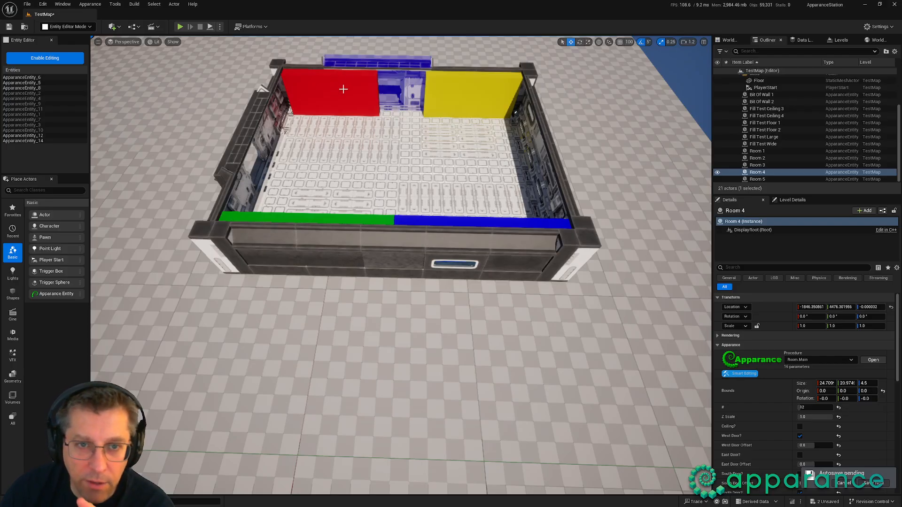
drag(383, 60, 449, 63)
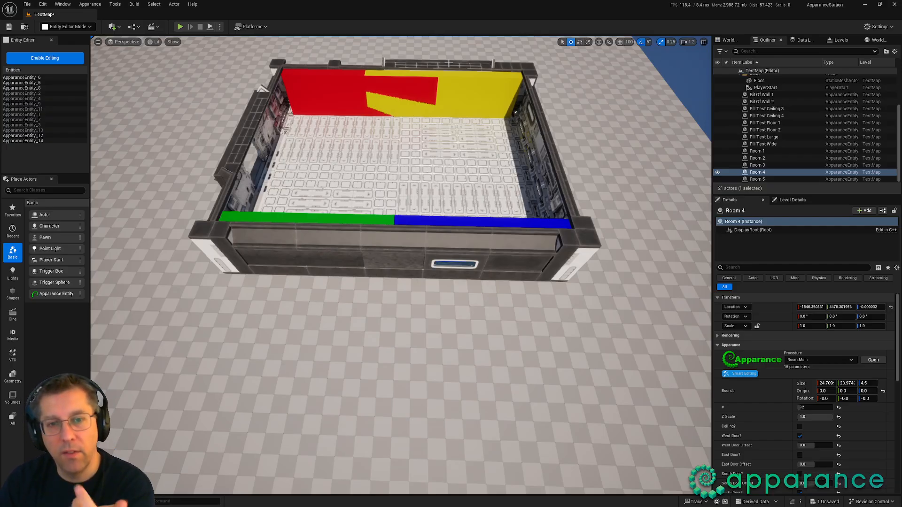
drag(449, 63, 369, 69)
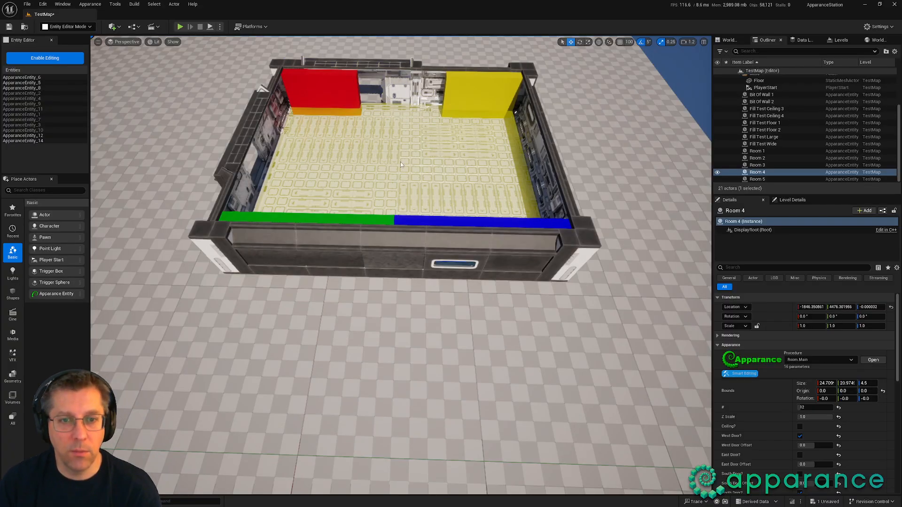
key(alt+Tab)
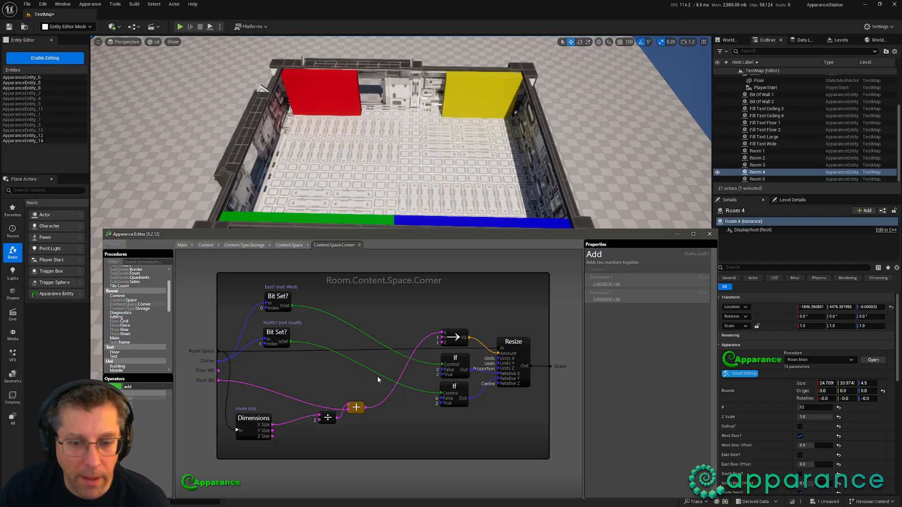
Step: Add a Subtract node fed by the Add result, with a subtrahend of 5 and the comment "half door size"
click(144, 388)
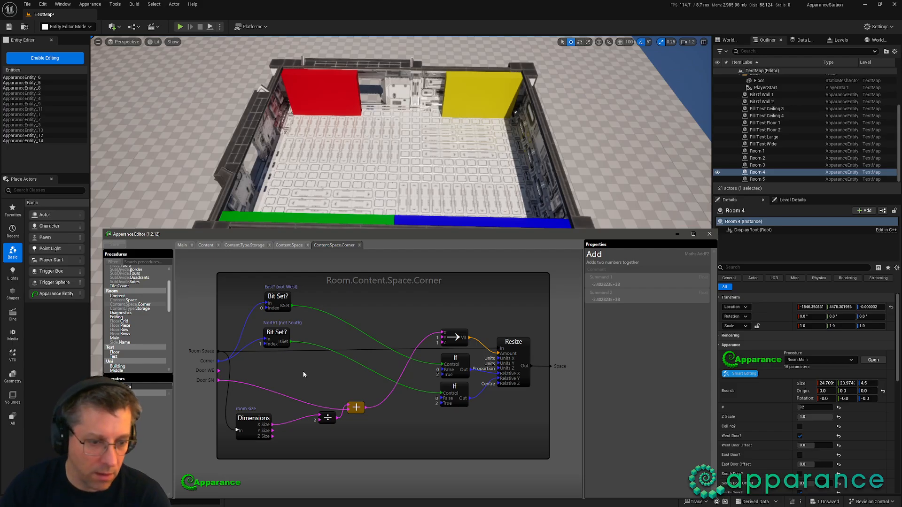
drag(136, 393, 384, 425)
click(384, 424)
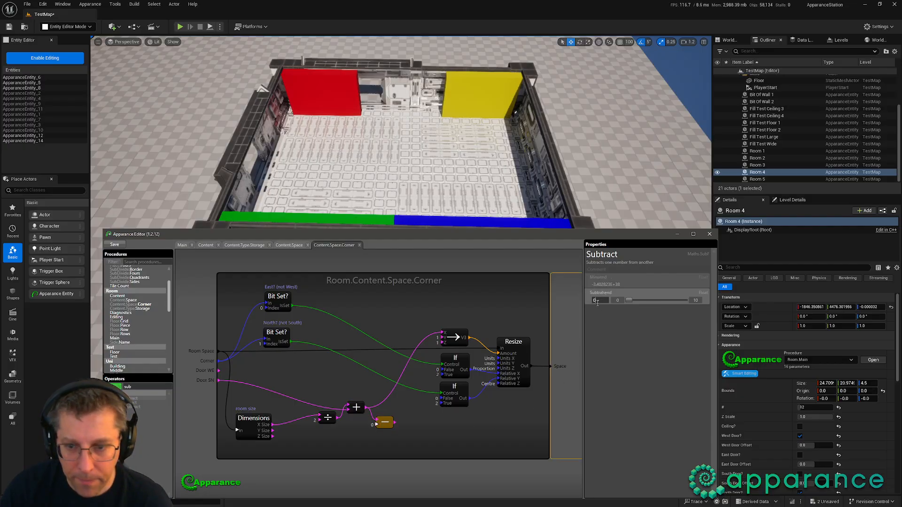
text(5)
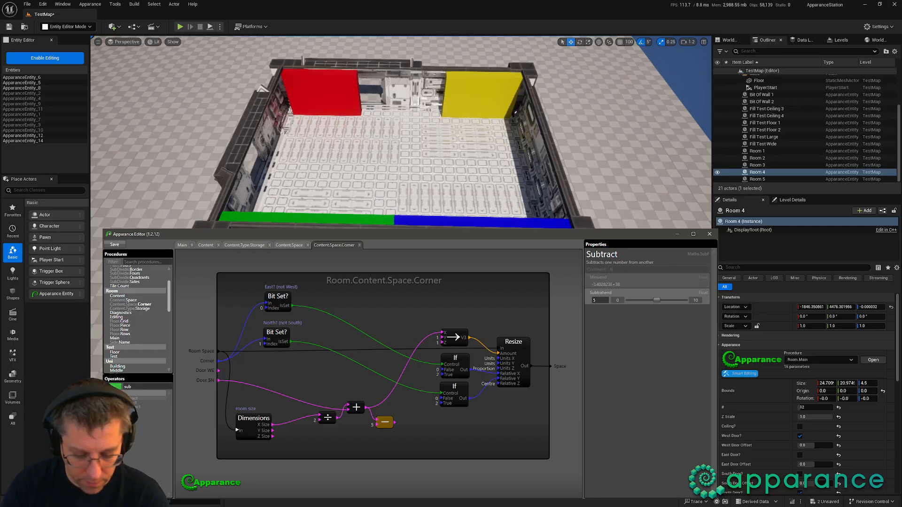
key(Return)
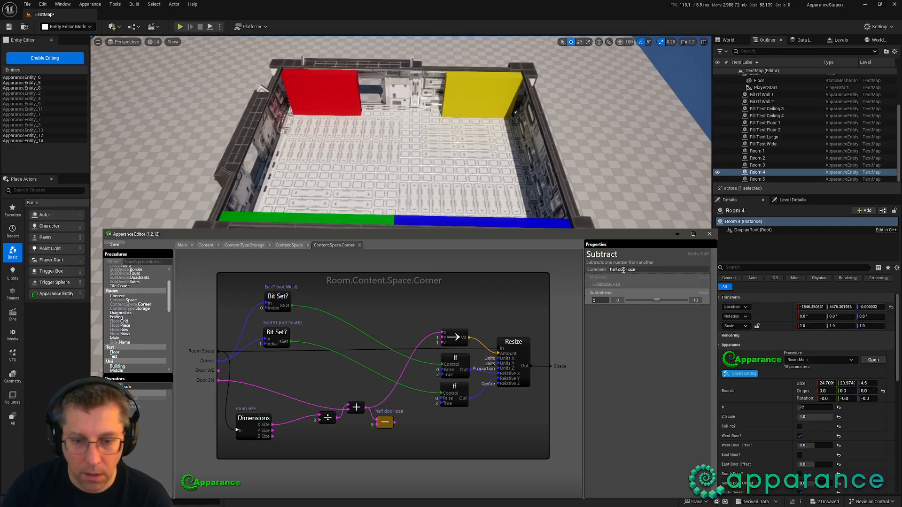
Step: Connect the Subtract output to the FloatToVector3 X component, align the Subtract node with Add, and lower its subtrahend to 2
drag(440, 332, 395, 423)
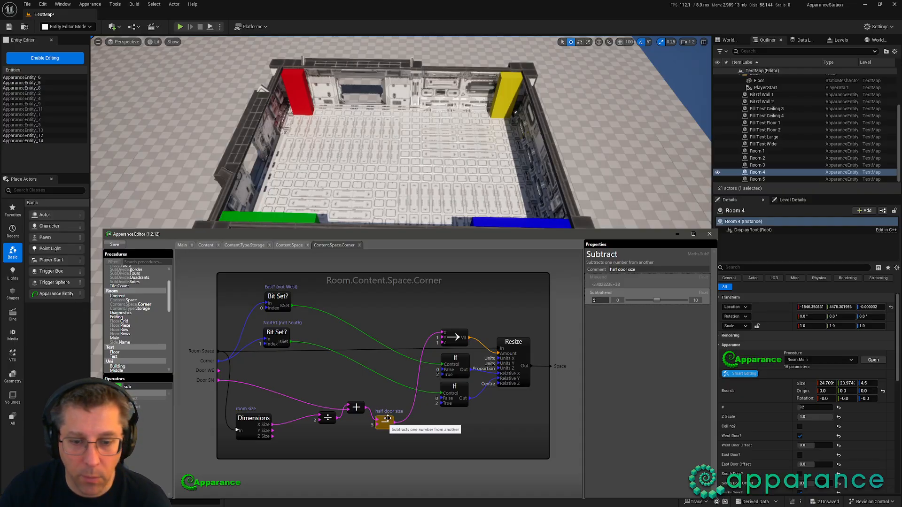
drag(385, 422, 392, 415)
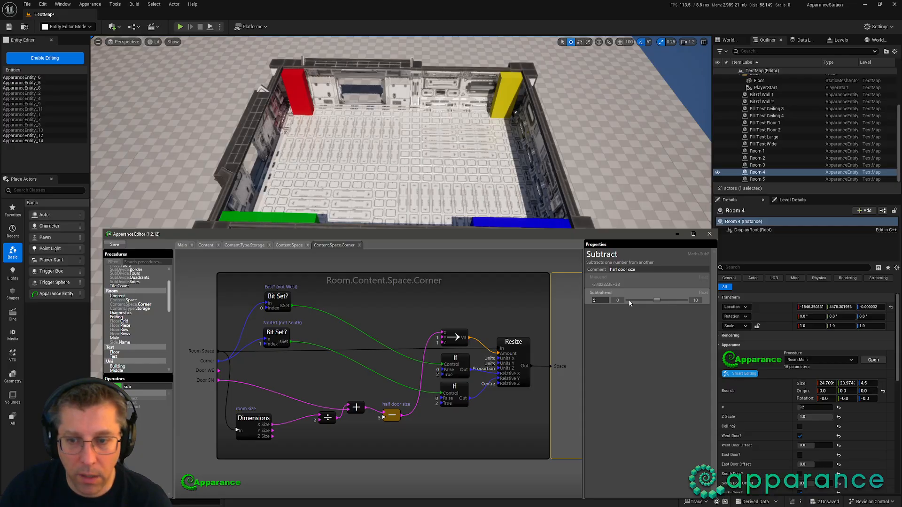
scroll(632, 299, down, 4)
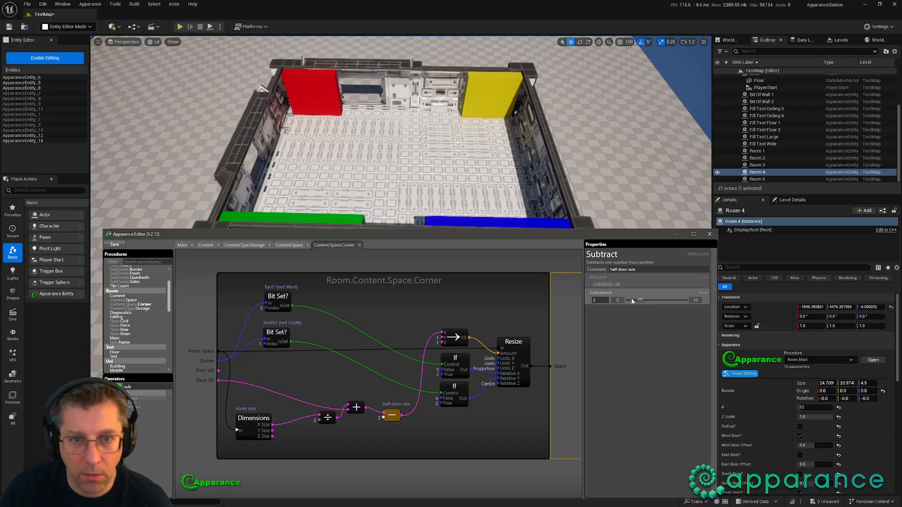
Step: Slide the far wall's door in the room to check the gap between the red and yellow boxes, and return to the procedure
click(355, 65)
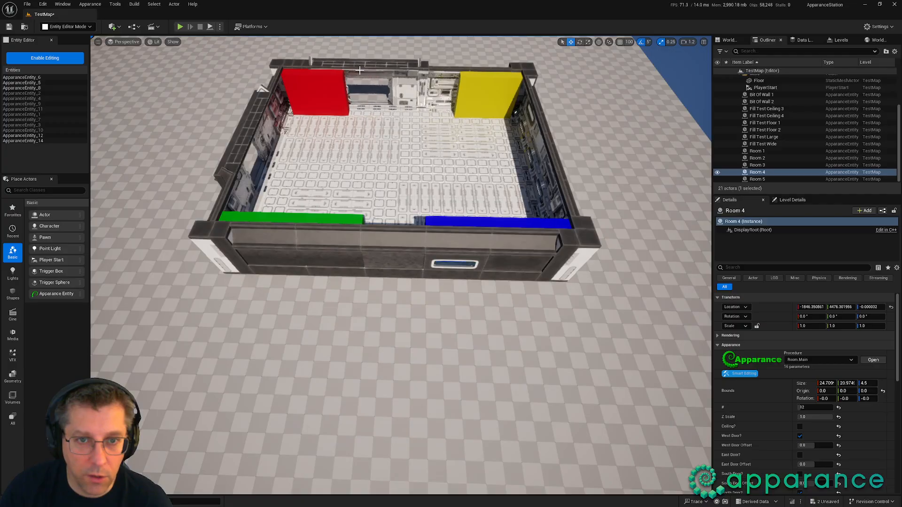
drag(337, 75, 350, 88)
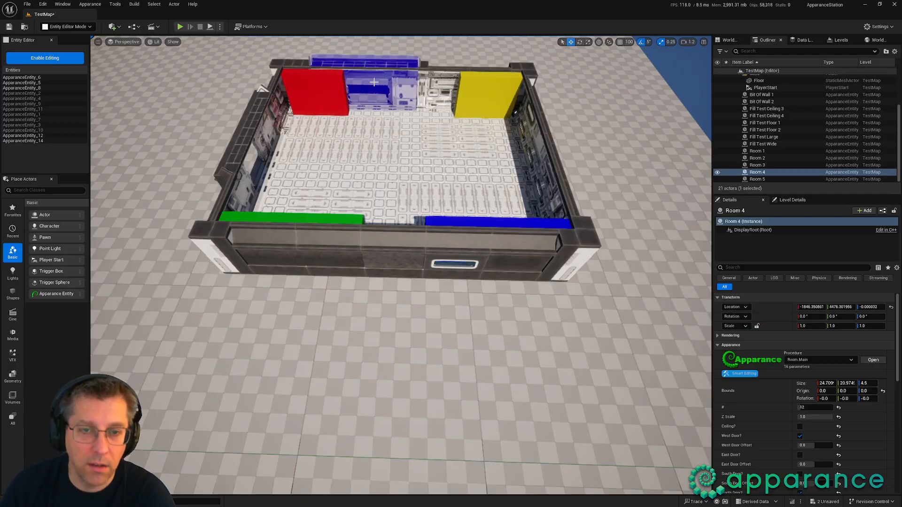
mouse_move(374, 84)
mouse_down()
mouse_move(392, 91)
mouse_move(371, 93)
mouse_up()
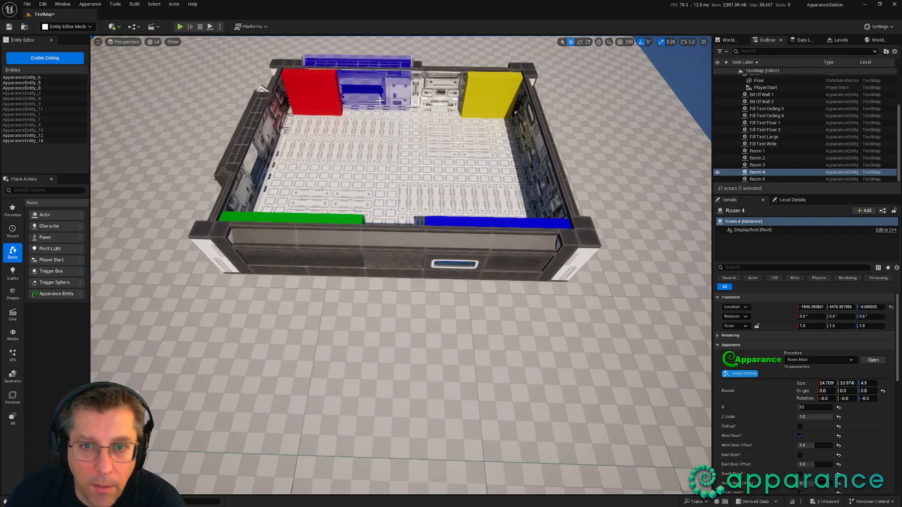
key(alt+Tab)
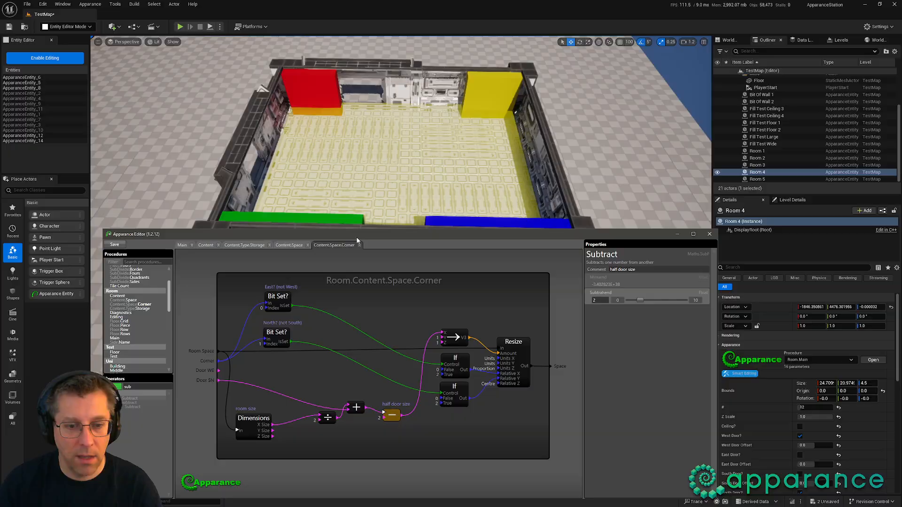
Step: Move the Div and Add nodes together closer to the Dimensions node
click(312, 374)
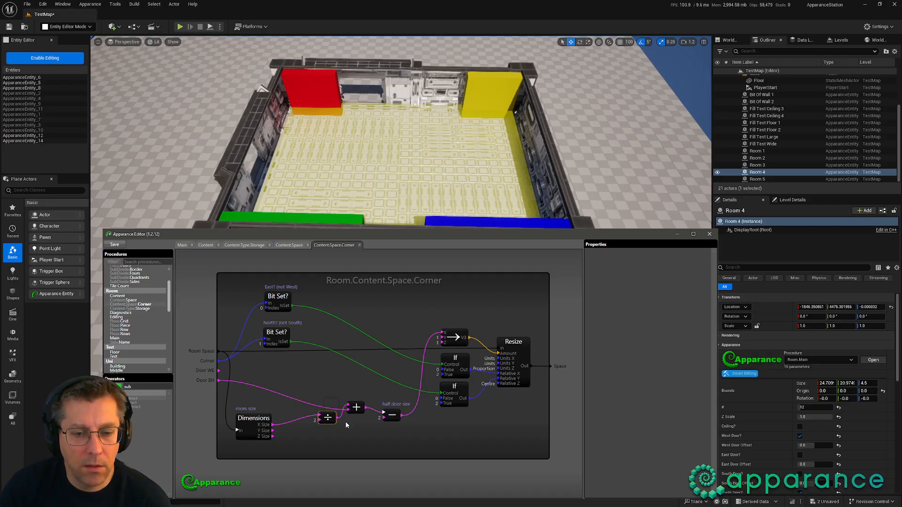
drag(346, 422, 324, 411)
click(328, 393)
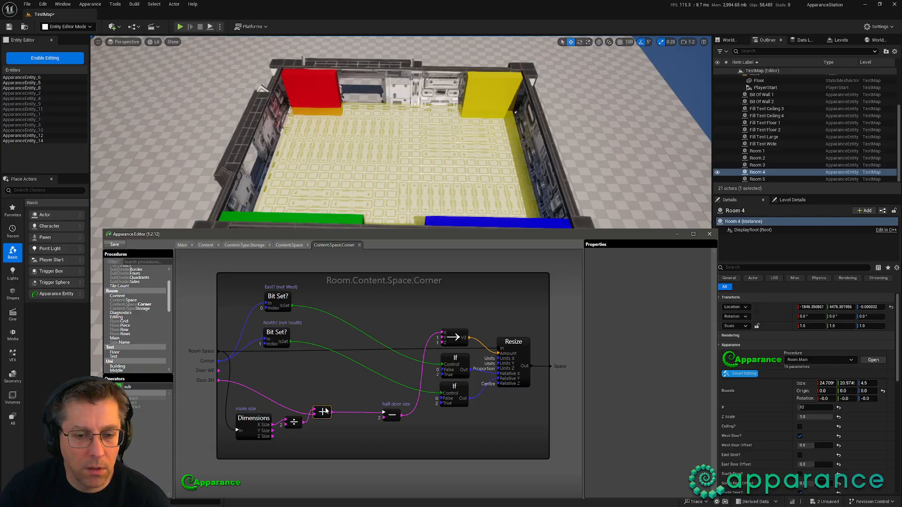
Step: Give the Add node the comment "door position" and move the Subtract node slightly lower
click(324, 412)
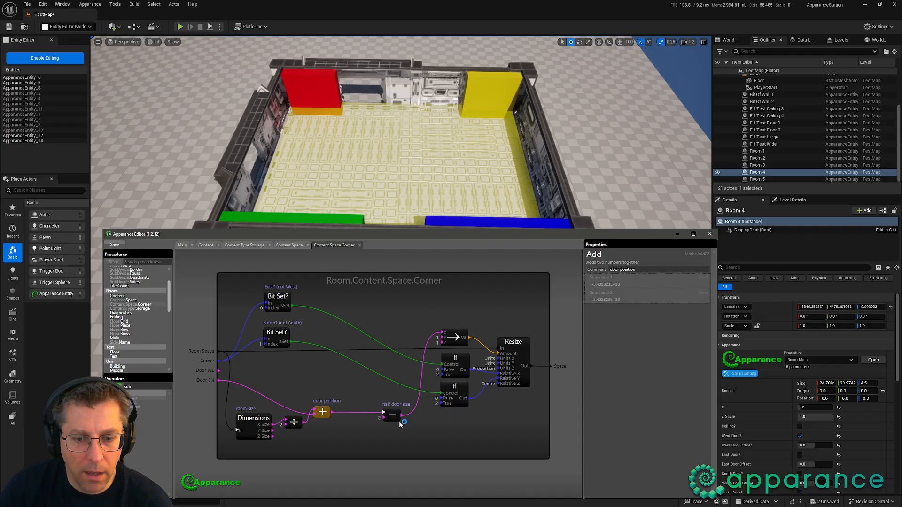
drag(392, 414, 384, 427)
middle_drag(290, 365, 307, 348)
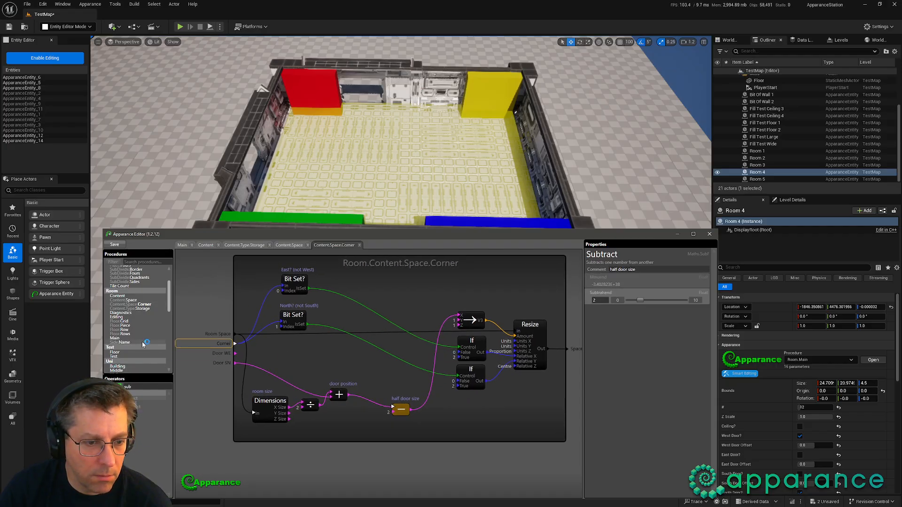
Step: Add a Spread node fed by the Add output, with a spread amount of 2
text(const)
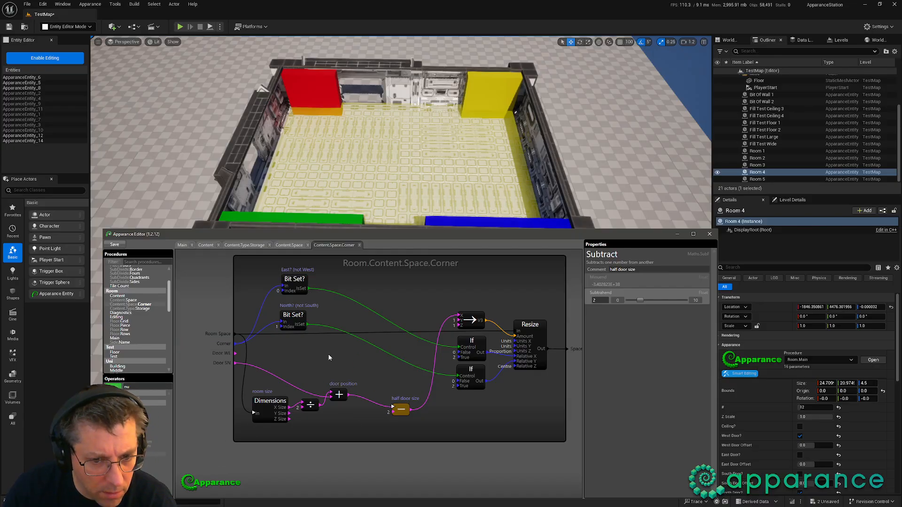
drag(338, 364, 382, 377)
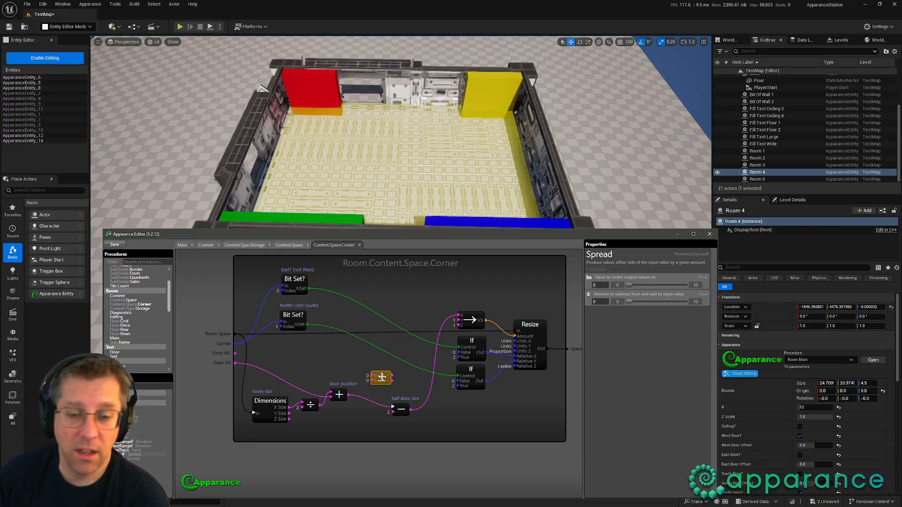
scroll(360, 421, up, 1)
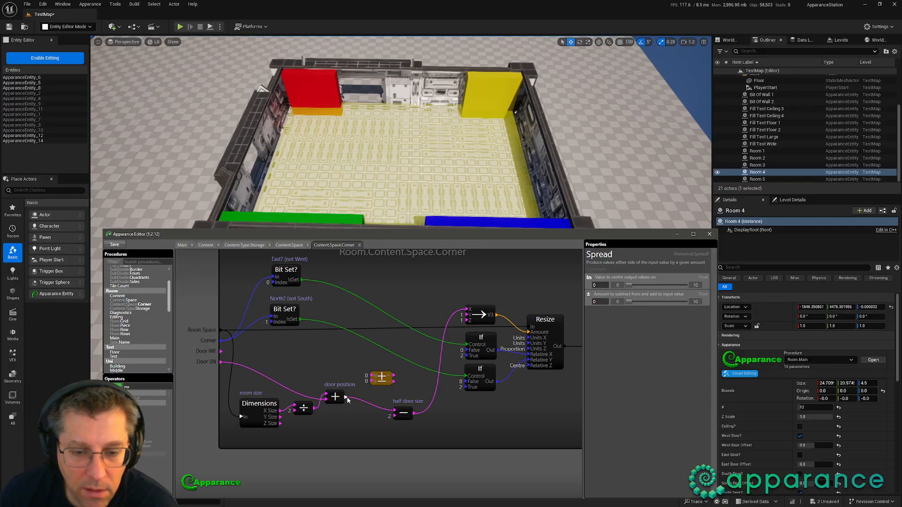
drag(348, 398, 388, 387)
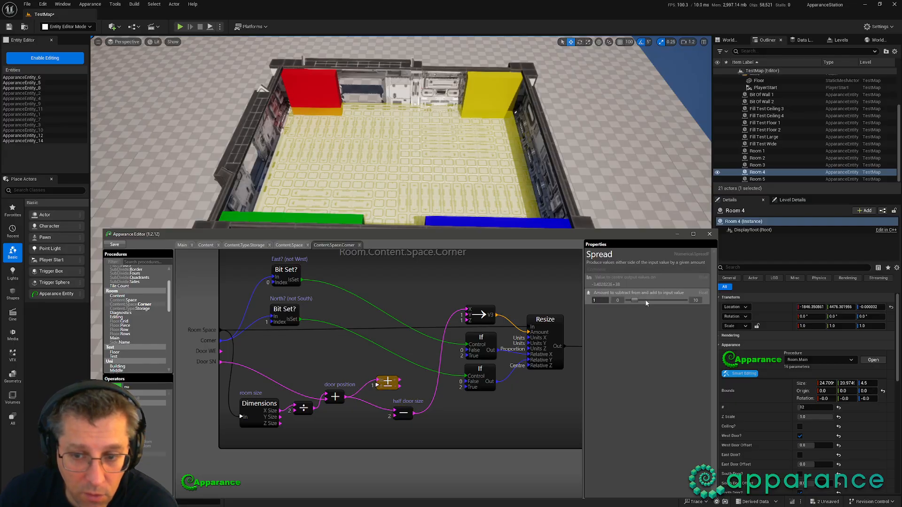
Step: Reconnect the FloatToVector3 X component to the Spread node's minus output and delete the "half door size" Subtract node
click(424, 413)
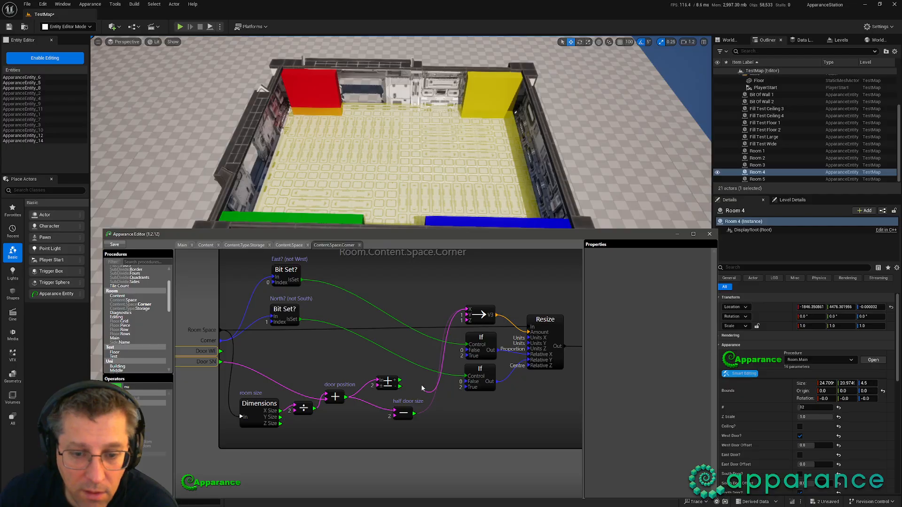
drag(421, 384, 403, 385)
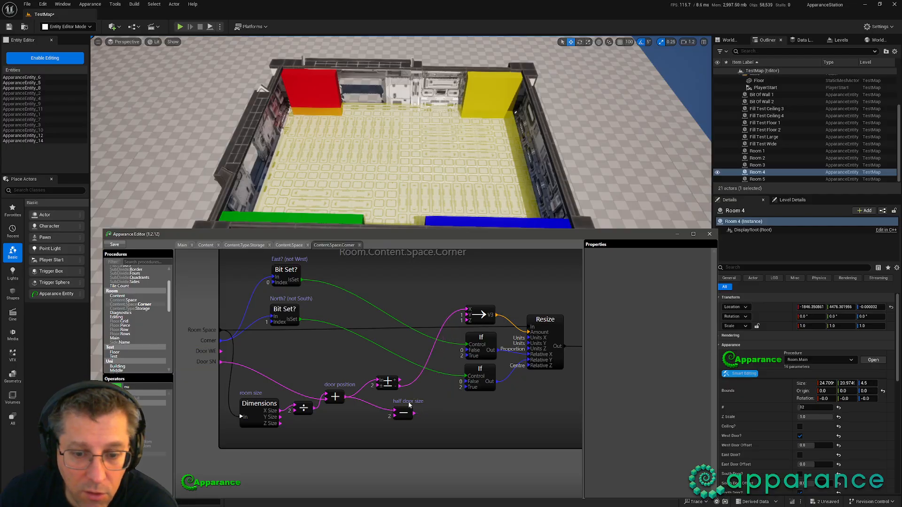
click(407, 405)
key(Delete)
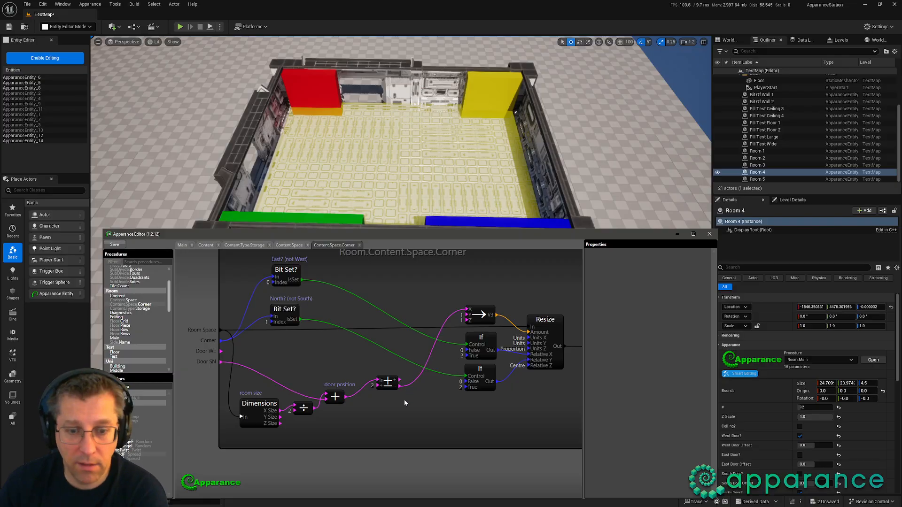
Step: Align the Spread node with the Add node and give it the comment "door edges"
drag(389, 387, 380, 404)
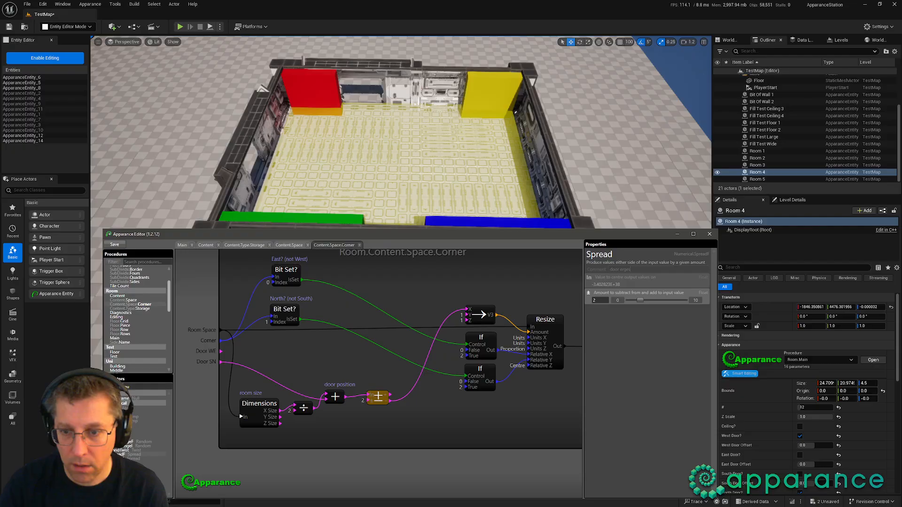
key(Return)
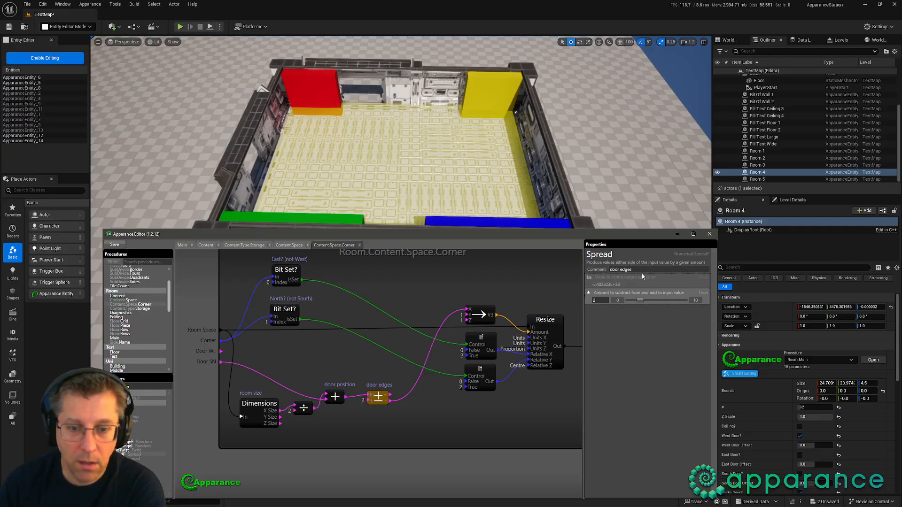
click(366, 408)
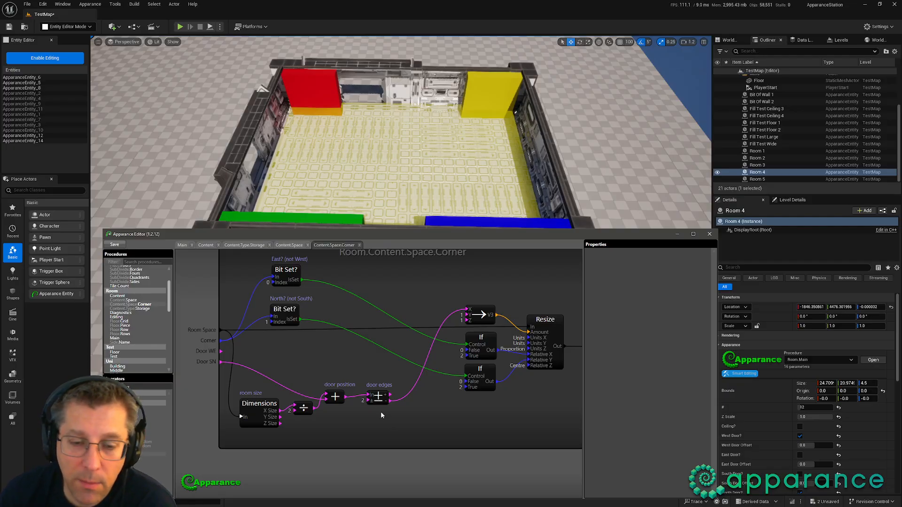
text(nu)
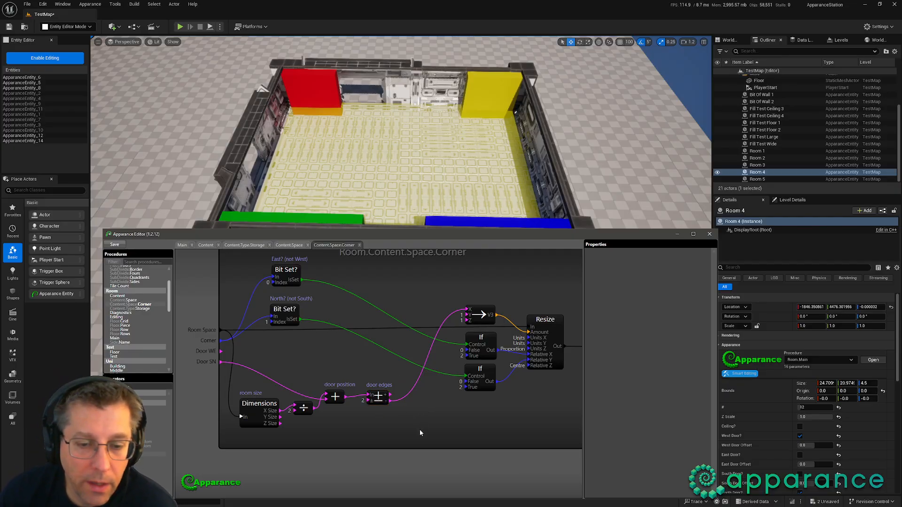
click(378, 397)
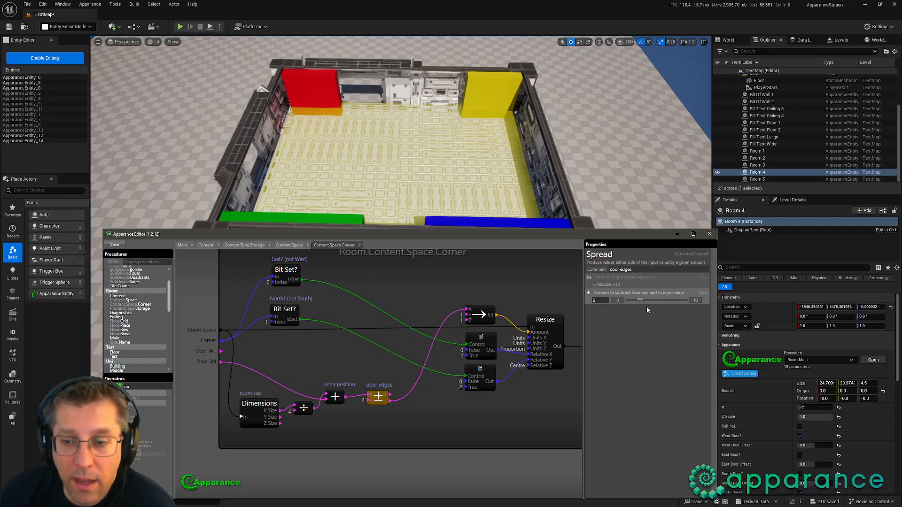
click(397, 433)
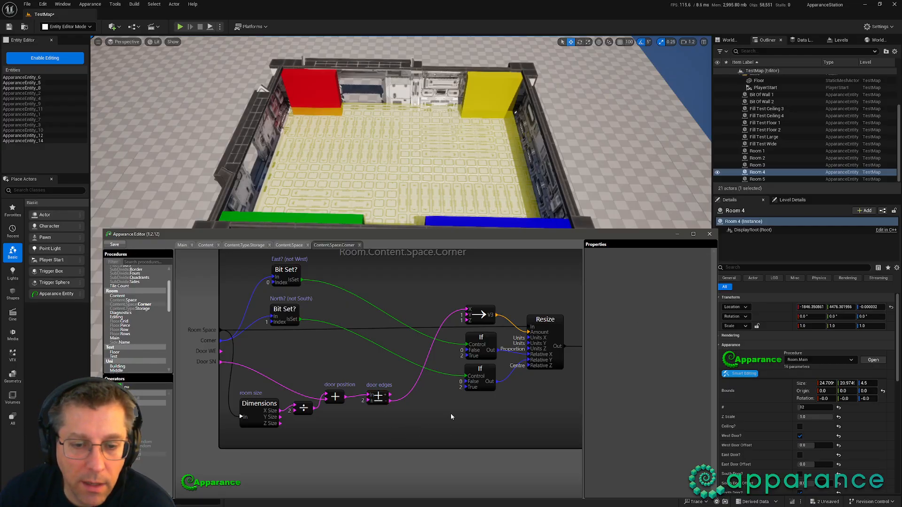
Step: Add an If node controlled by the East Bit Set output, with its False input fed by the Spread node's minus output
mouse_move(452, 415)
middle_down()
mouse_move(463, 437)
mouse_move(458, 430)
middle_up()
middle_drag(326, 367, 318, 356)
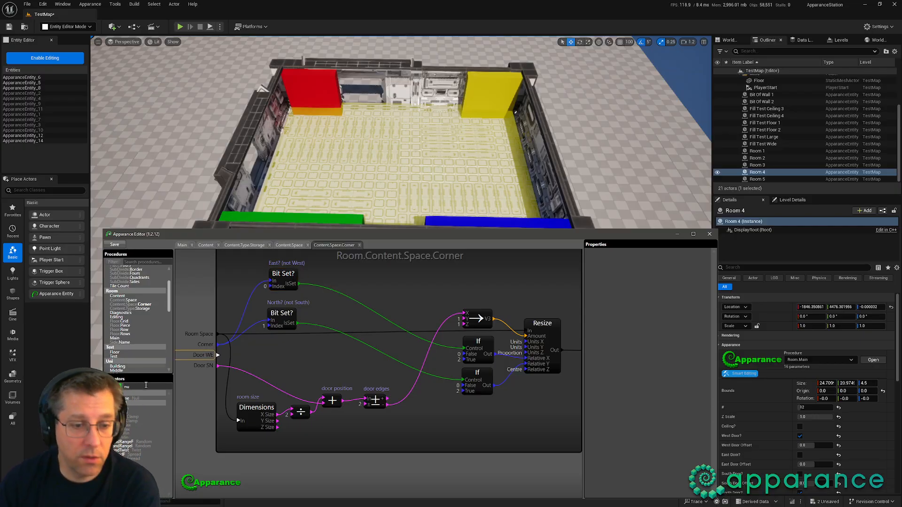
key(BackSpace)
key(BackSpace)
text(if)
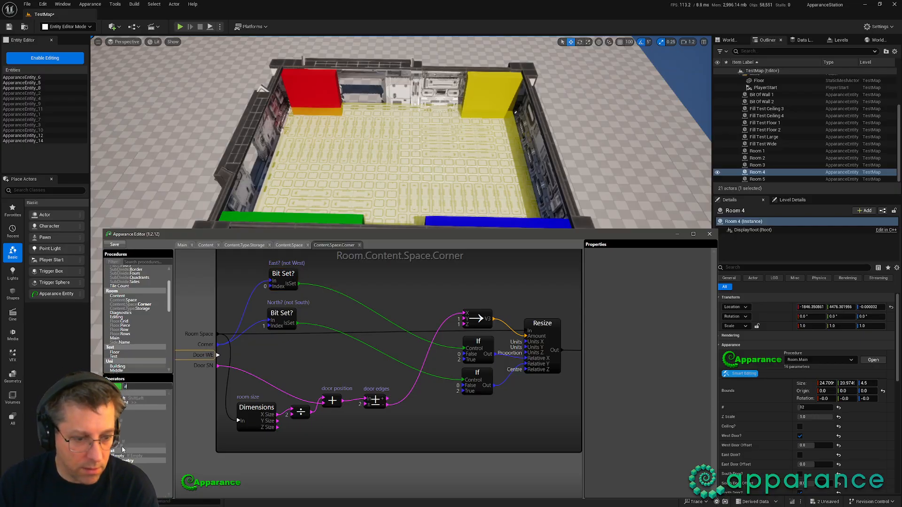
drag(118, 429, 367, 279)
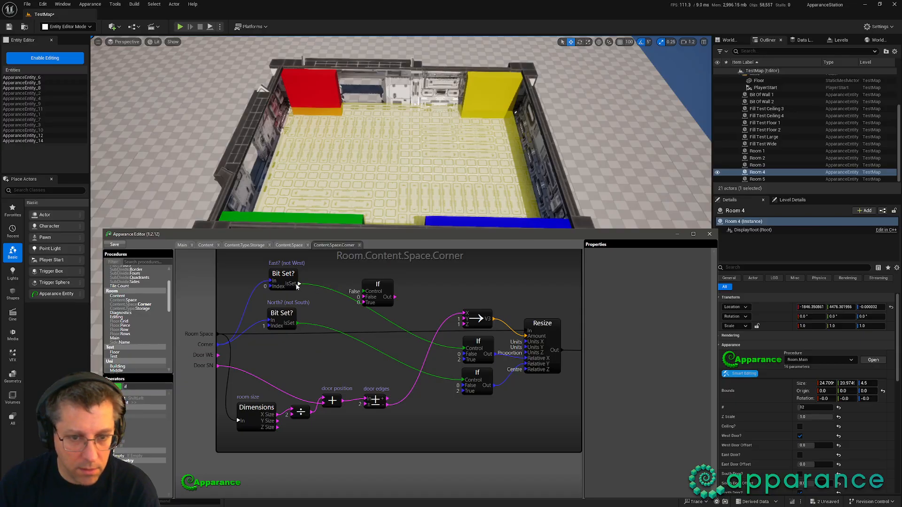
drag(299, 283, 388, 402)
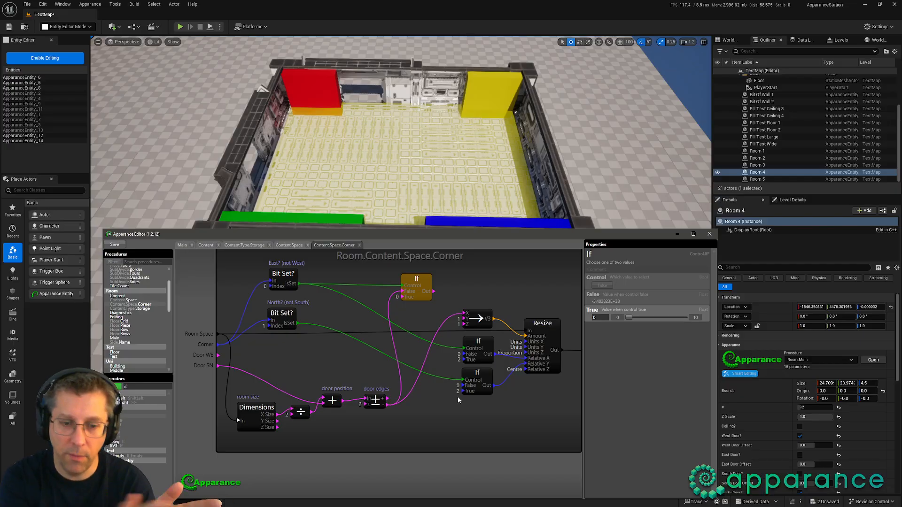
Step: Move the Dimensions node away from the Div node and add a new Subtract node beside the Spread node
drag(256, 407, 241, 402)
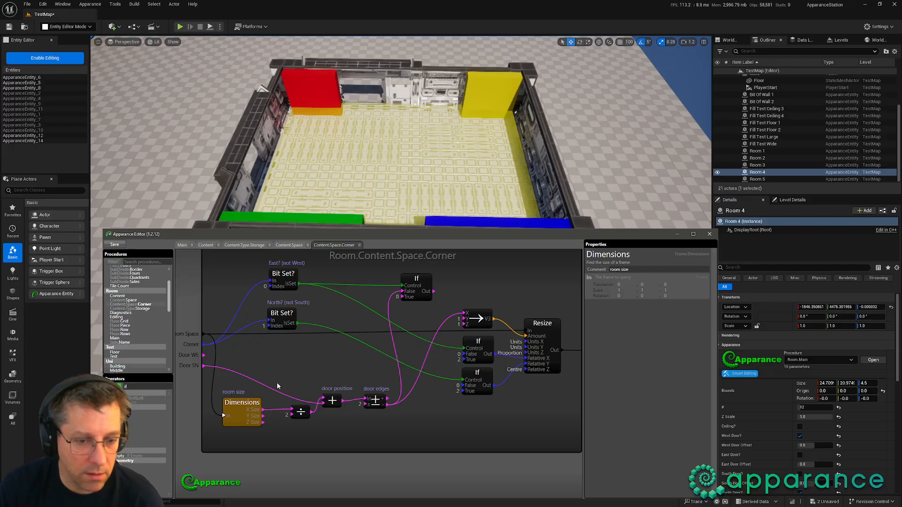
right_click(294, 366)
click(311, 391)
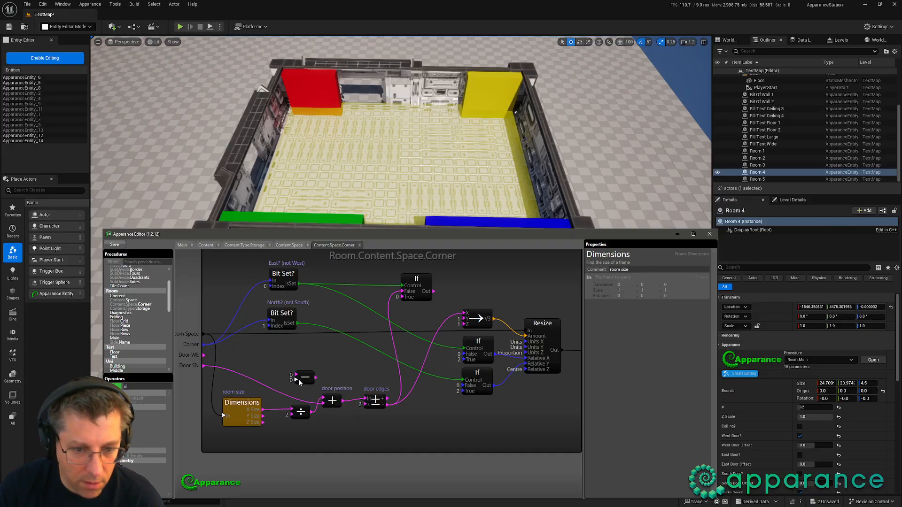
drag(305, 378, 422, 413)
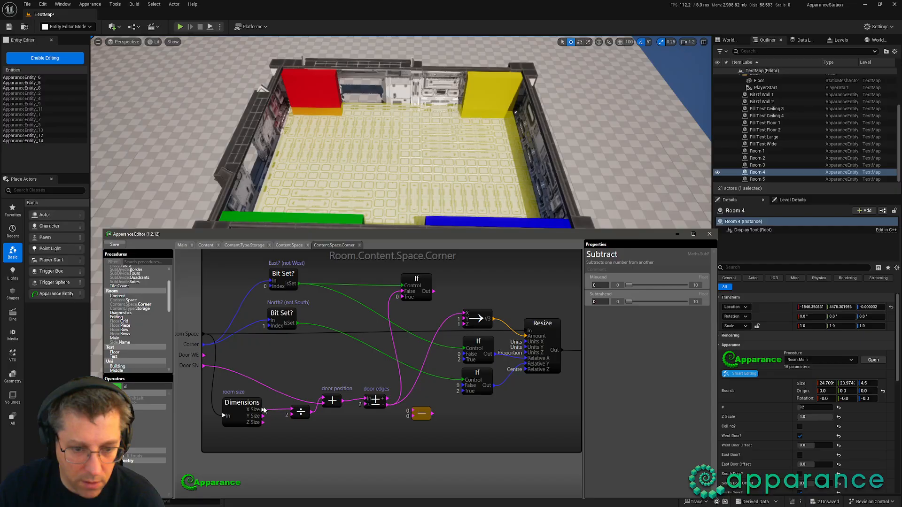
Step: Wire X Size minus the Spread plus output through Subtract into the If node's True input, and connect the If output to FloatToVector3 X
drag(264, 410, 368, 365)
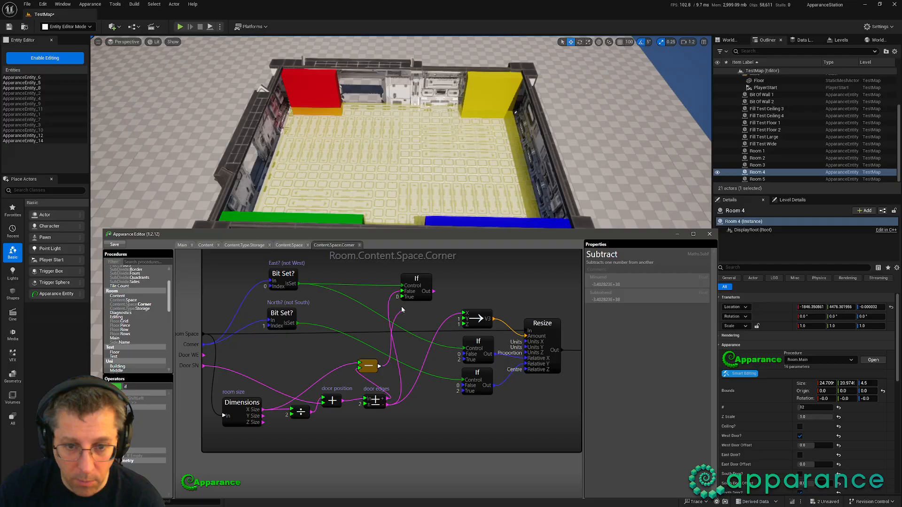
drag(402, 307, 464, 313)
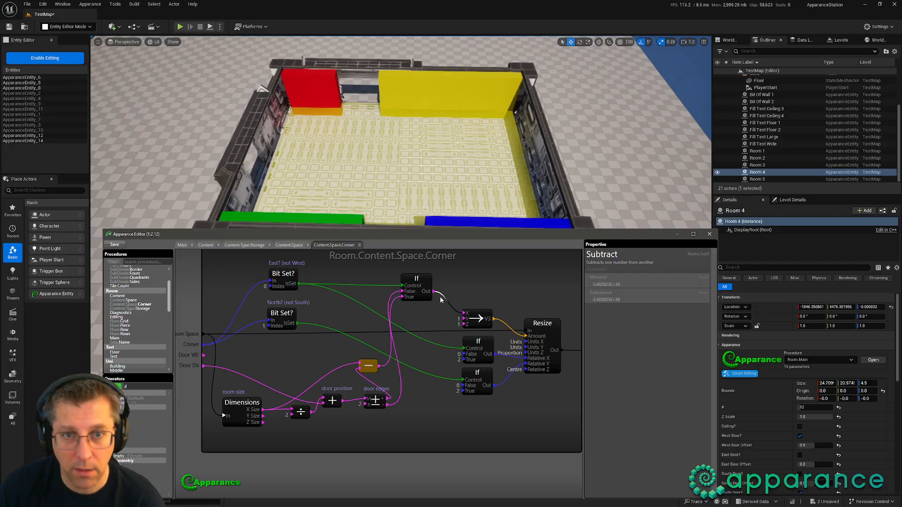
drag(416, 282, 431, 282)
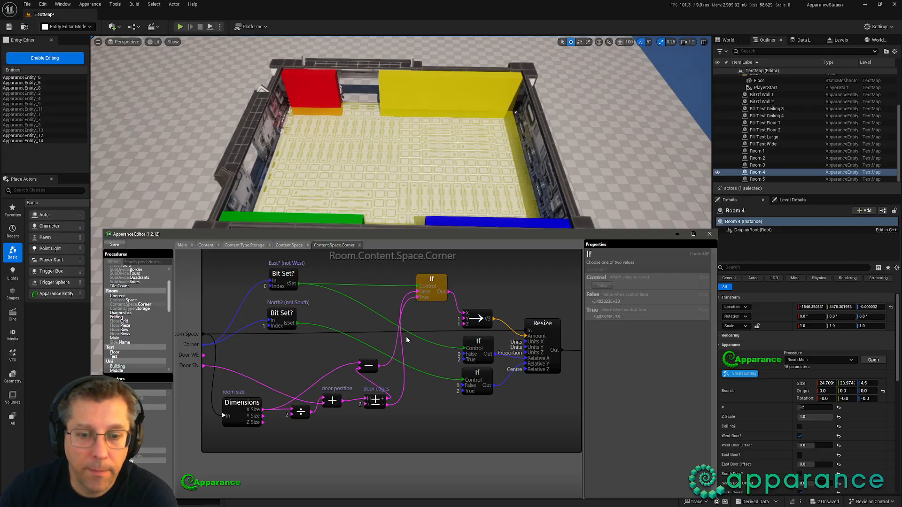
Step: Place the Subtract node below the Spread node with the comment "right space", and move the door calculation nodes lower in the graph
drag(368, 366, 404, 420)
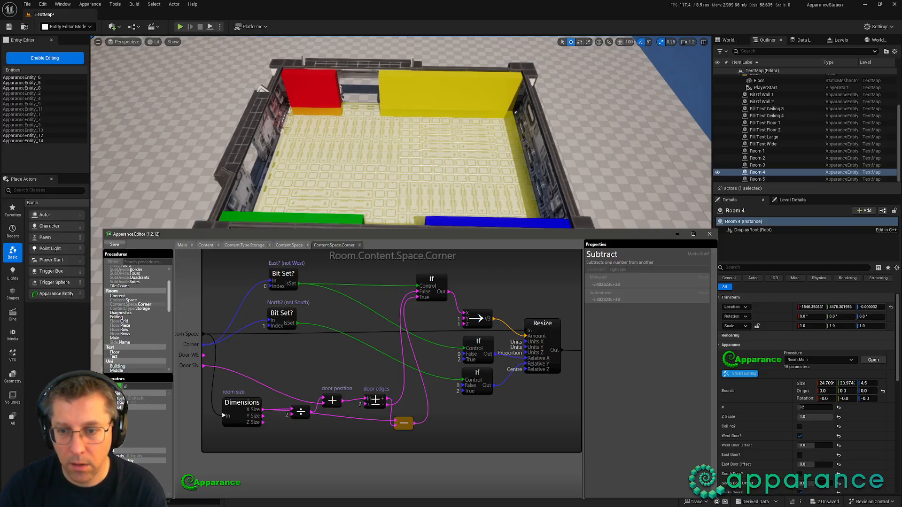
text(ce)
key(Return)
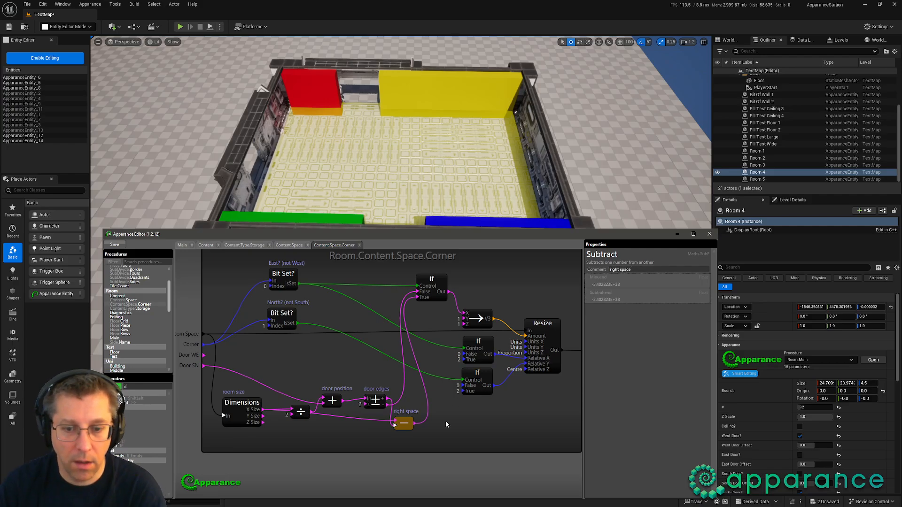
drag(445, 421, 226, 426)
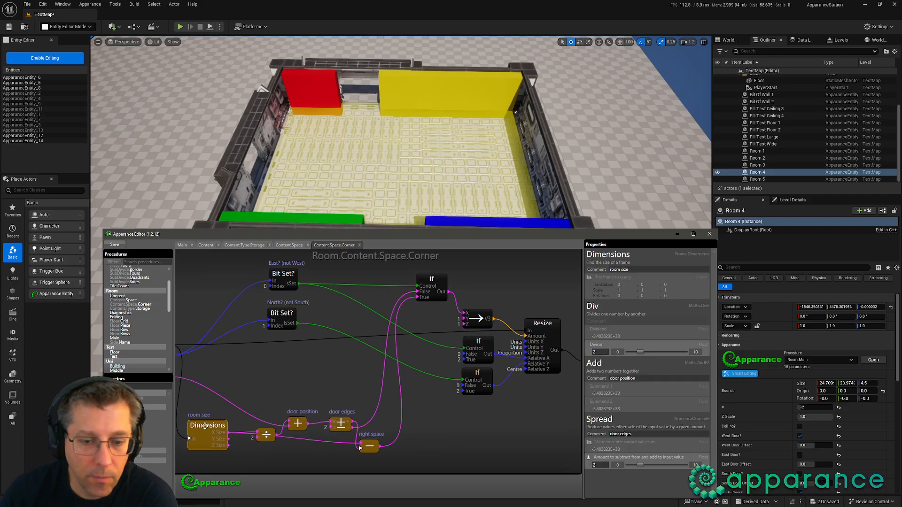
click(255, 393)
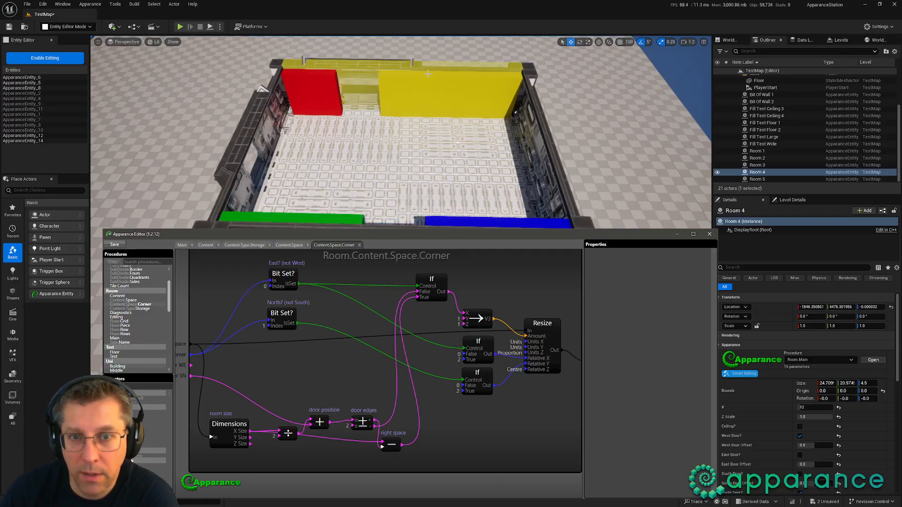
Step: Test the boxes by sliding the far wall's door, resizing the room to about 23.4, and offsetting the west door by about 1.05
drag(361, 81, 405, 95)
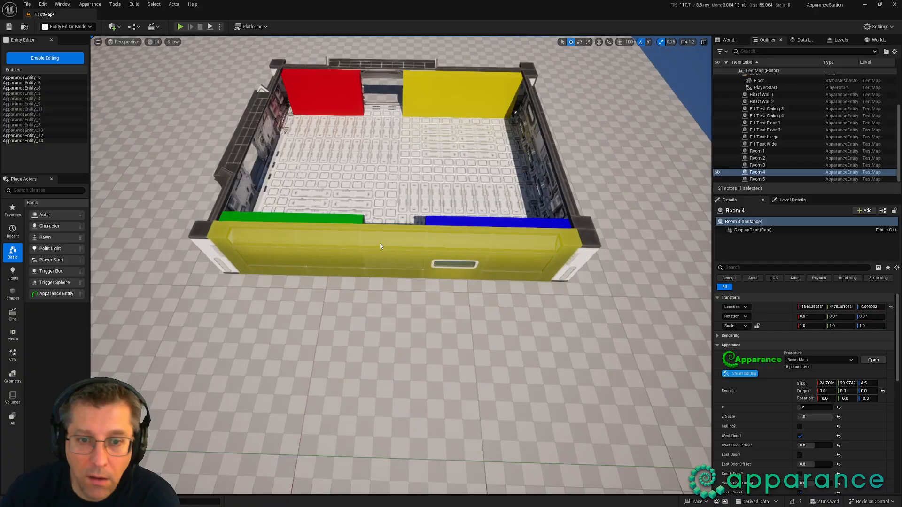
right_drag(381, 246, 416, 243)
mouse_move(559, 234)
mouse_down()
mouse_move(670, 235)
mouse_move(447, 237)
mouse_move(655, 237)
mouse_move(553, 242)
mouse_move(567, 243)
mouse_up()
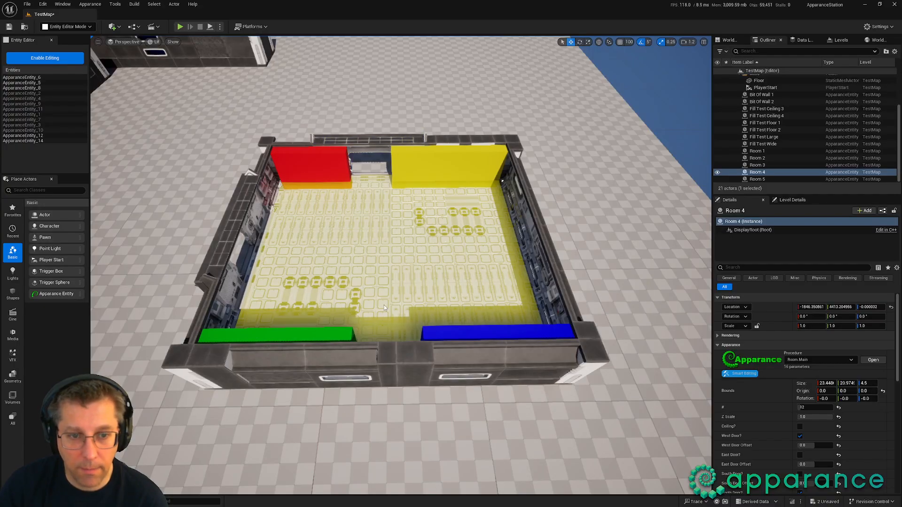
drag(224, 247, 219, 227)
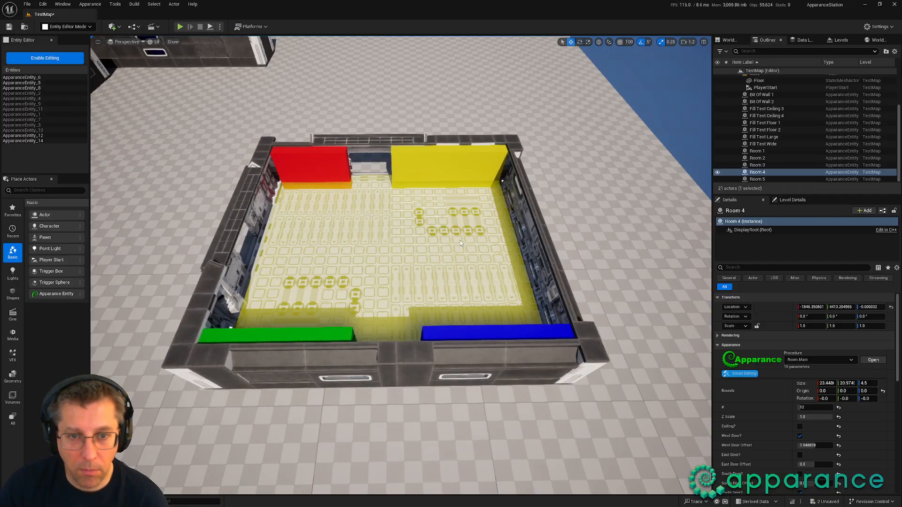
right_drag(460, 241, 462, 269)
key(alt+Tab)
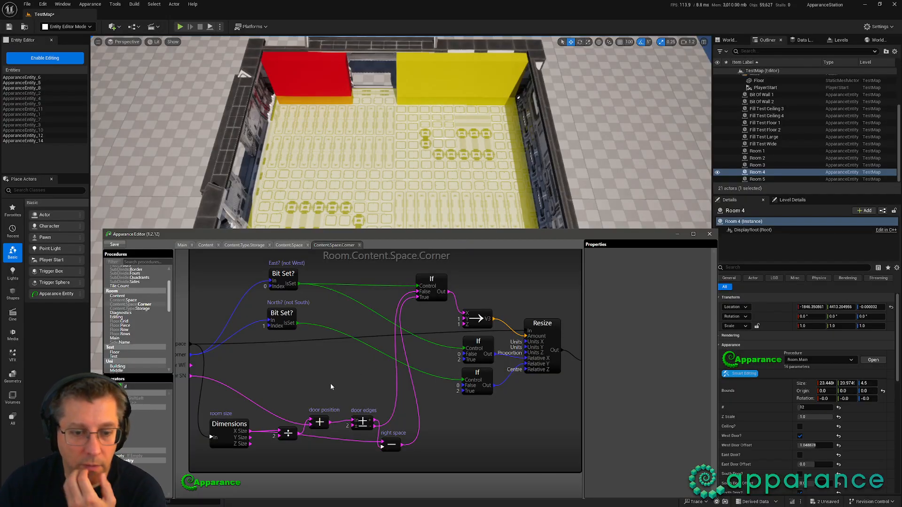
Step: Duplicate the Div, Add, Spread and Subtract nodes of the door calculation
drag(283, 388, 399, 457)
scroll(457, 445, down, 1)
middle_drag(457, 445, 455, 452)
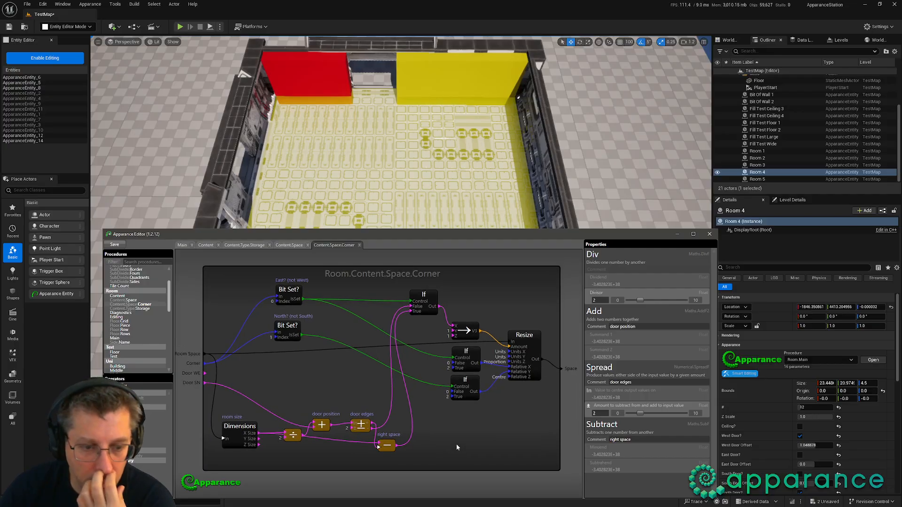
key(ctrl+d)
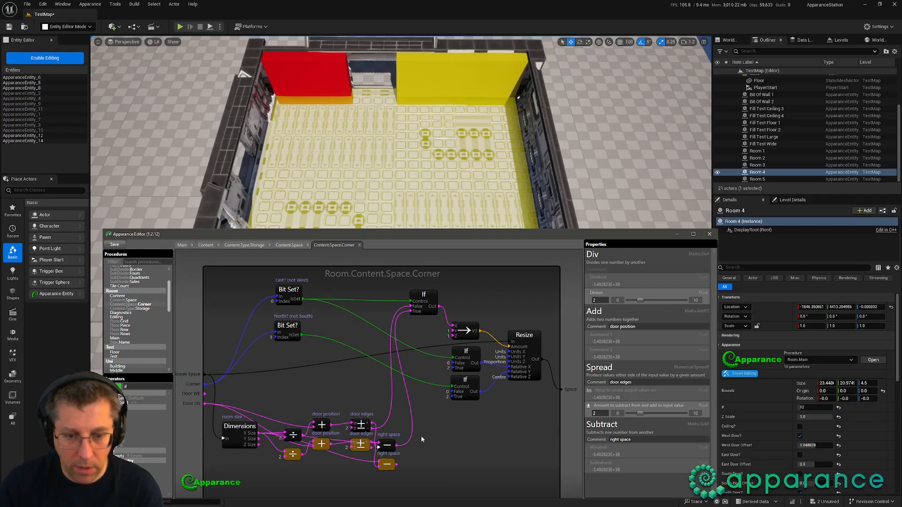
Step: Wire Door WE into the duplicated door calculation and arrange those nodes as a separate chain below the original one
drag(326, 442, 312, 381)
click(205, 395)
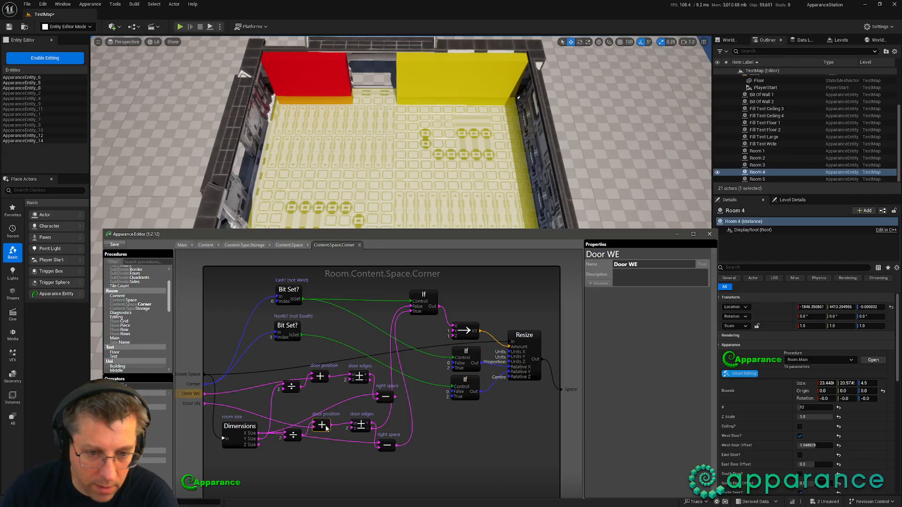
drag(280, 403, 359, 472)
drag(245, 415, 246, 407)
drag(248, 383, 220, 441)
drag(277, 407, 375, 421)
middle_drag(406, 421, 435, 413)
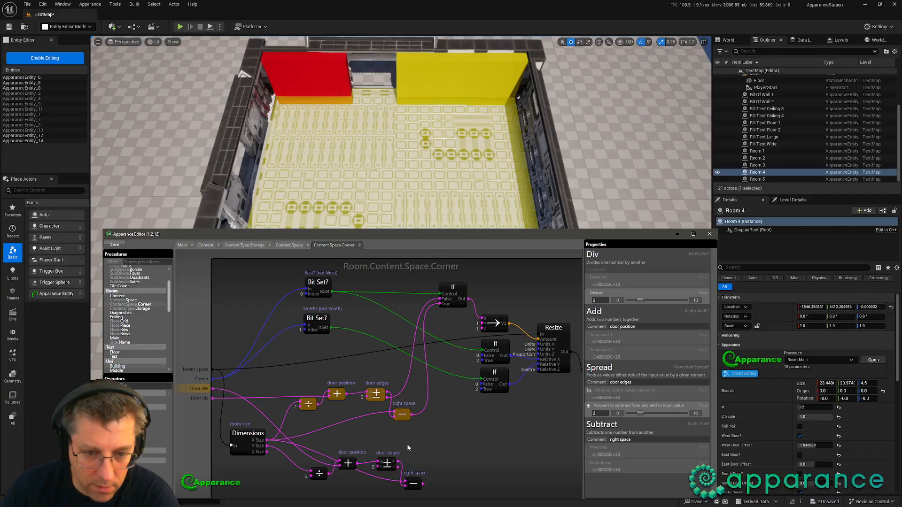
drag(409, 447, 310, 497)
mouse_move(387, 461)
mouse_down()
mouse_move(372, 463)
mouse_move(381, 462)
mouse_up()
click(419, 441)
scroll(427, 442, down, 2)
middle_drag(427, 442, 406, 440)
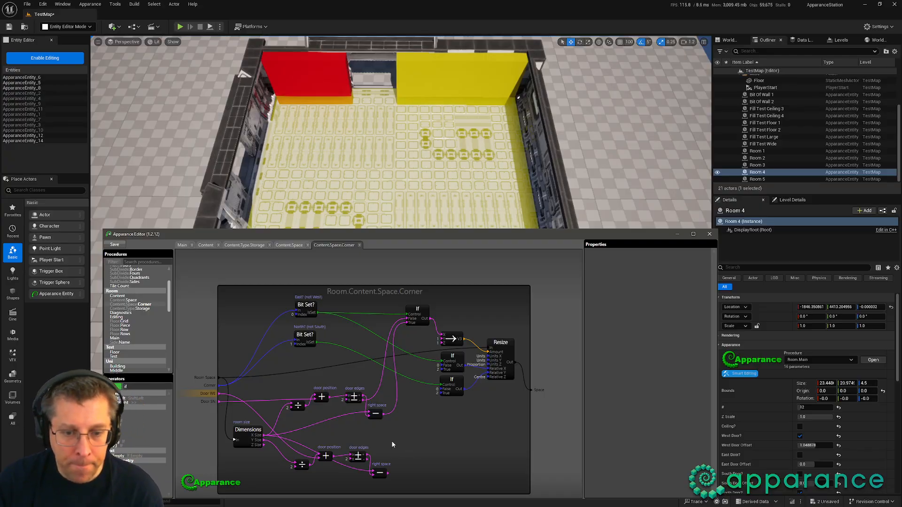
Step: Add a float Constant of 4 feeding a Div node with divisor 2, and place both below the Dimensions node
middle_drag(246, 458, 262, 433)
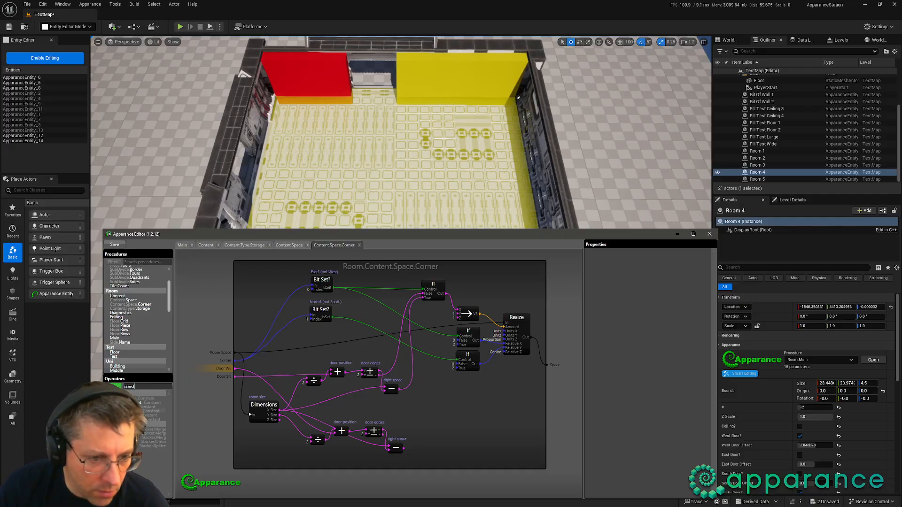
drag(136, 407, 261, 454)
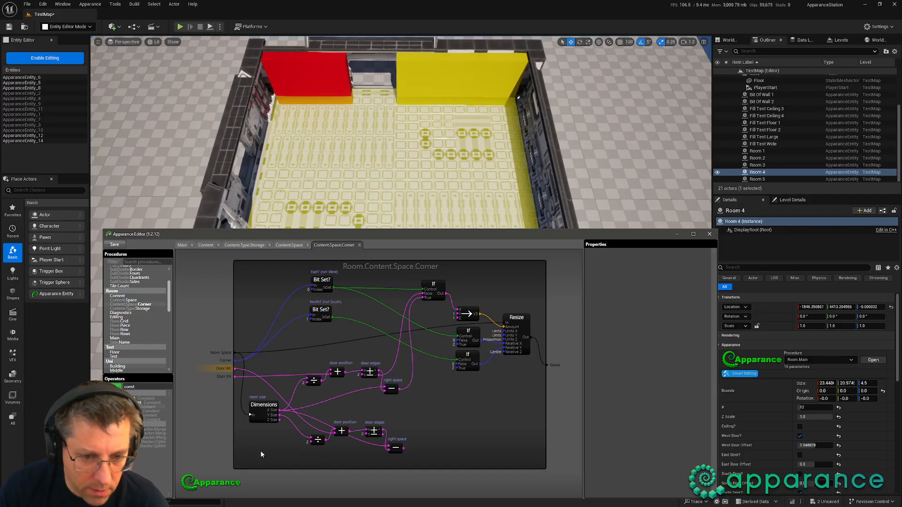
click(279, 456)
click(656, 286)
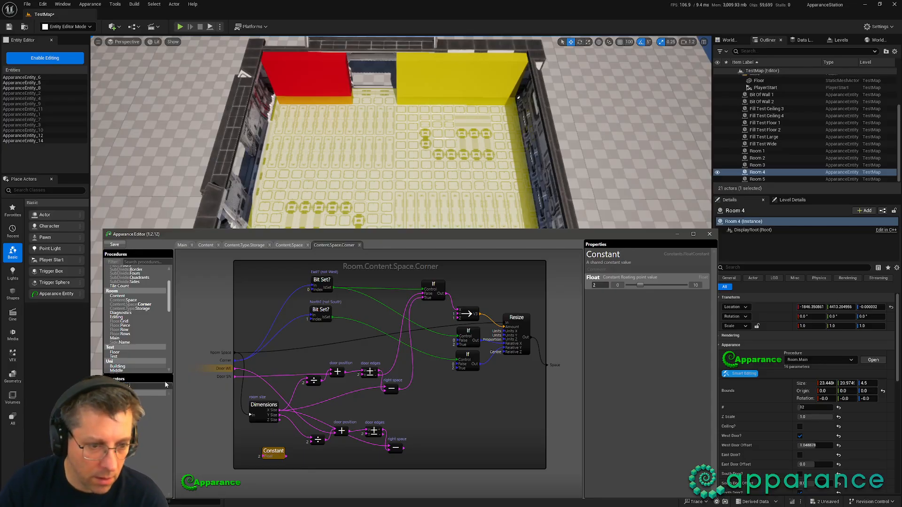
drag(136, 398, 266, 445)
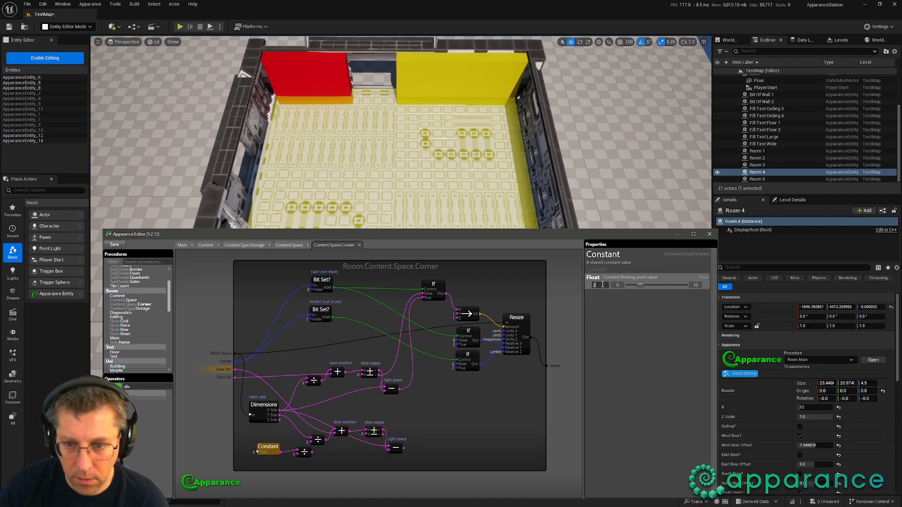
click(304, 455)
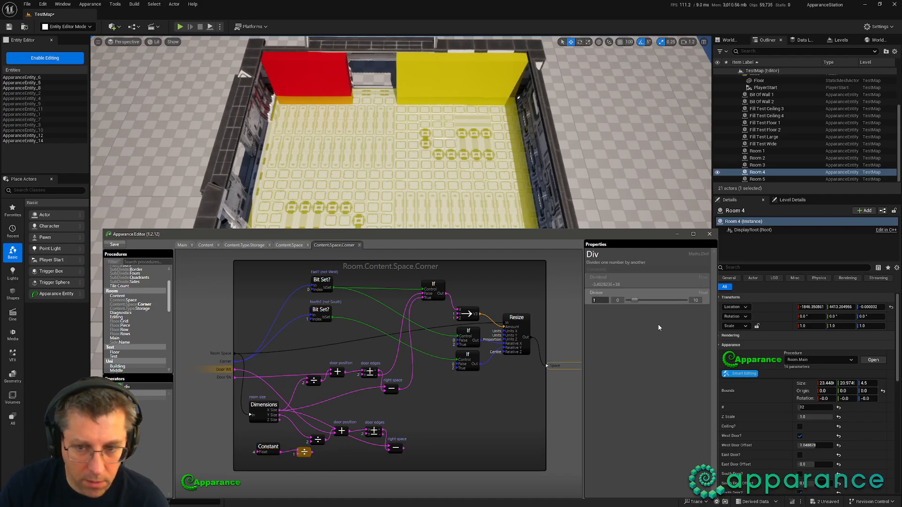
ctrl+drag(275, 453, 241, 458)
drag(308, 444, 306, 381)
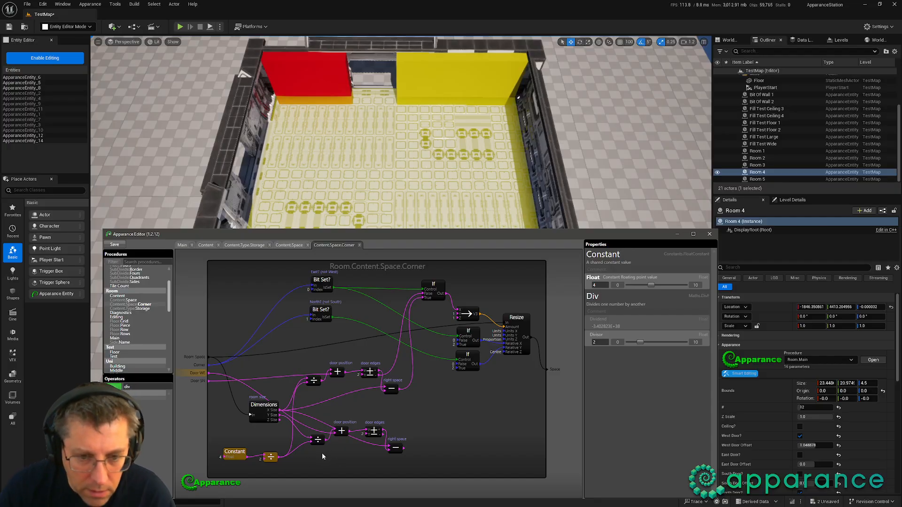
key(ctrl+z)
key(ctrl+z)
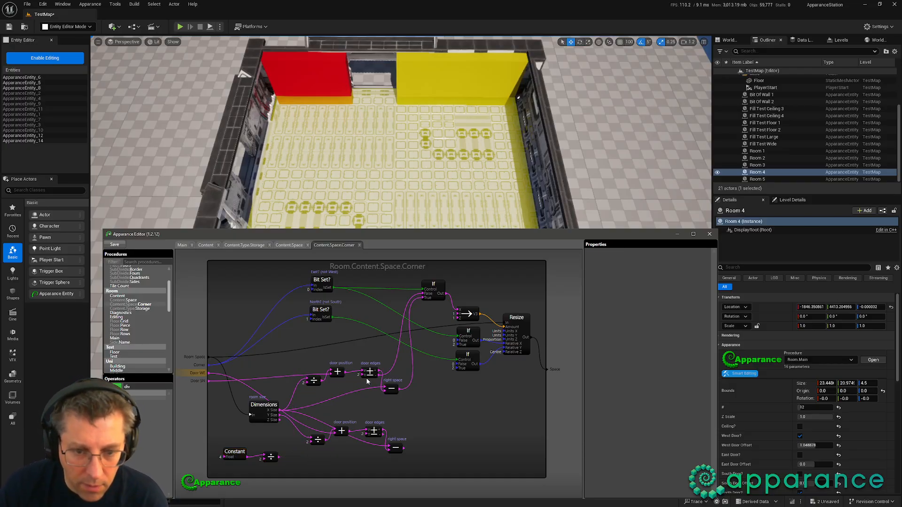
Step: Connect the halved Constant to the amount of both Spread nodes, and try the Constant at about 5.5 before setting it to 4
drag(362, 375, 308, 471)
click(244, 458)
mouse_move(650, 287)
mouse_down()
mouse_move(658, 286)
mouse_move(637, 291)
mouse_move(659, 290)
mouse_up()
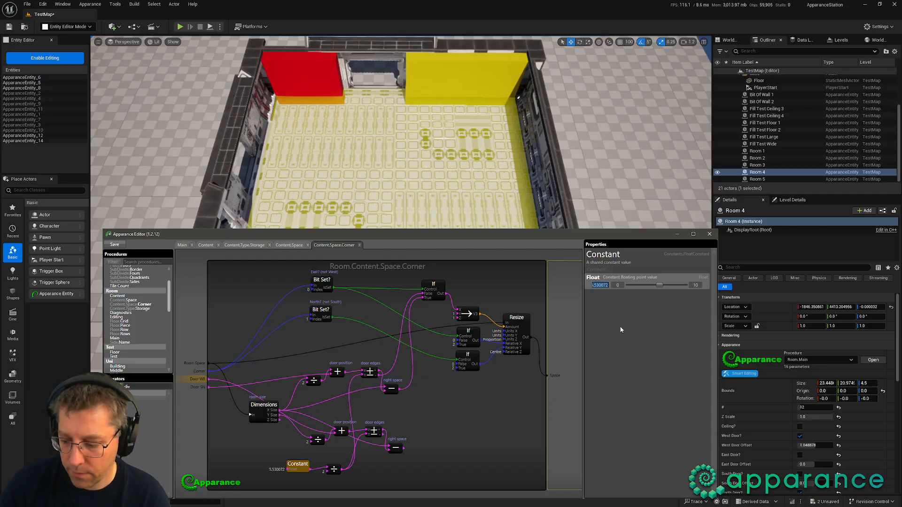
text(4)
key(Return)
click(431, 439)
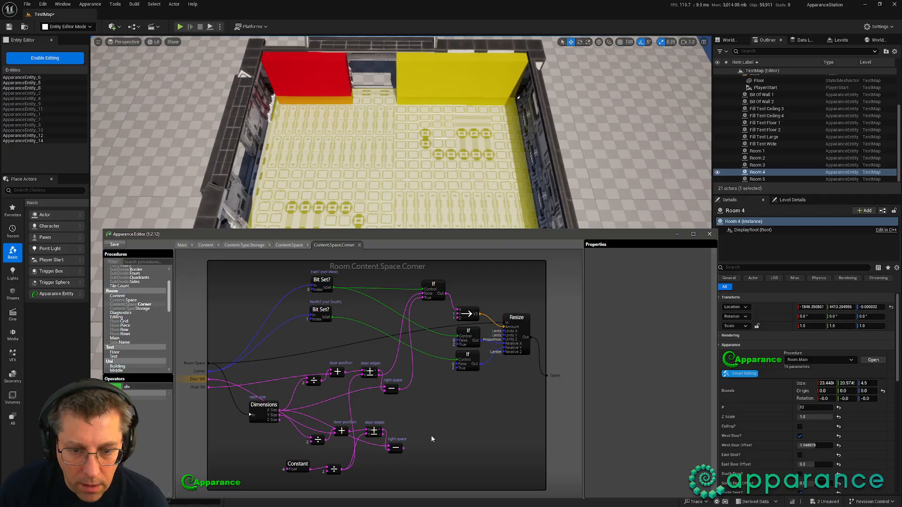
Step: Comment the lower chain's Subtract node "top space" and move the Dimensions node away from the door calculations
click(396, 448)
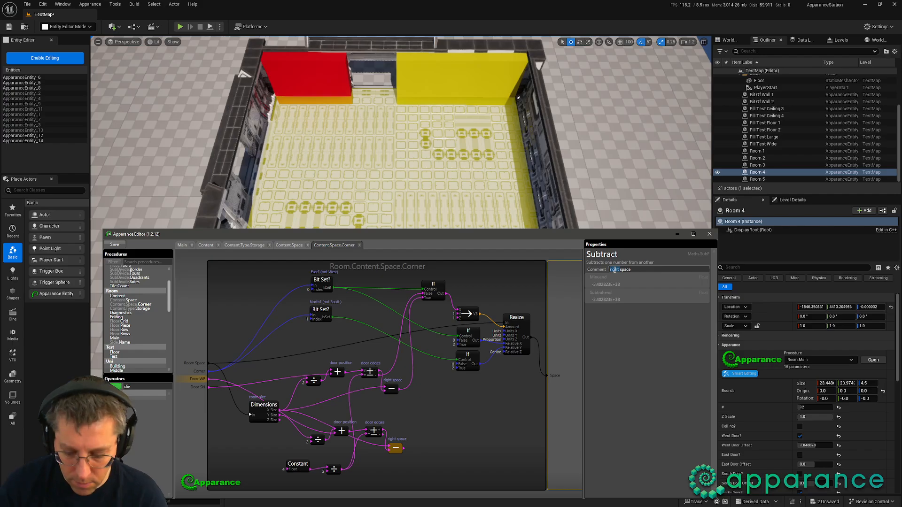
key(Return)
click(414, 442)
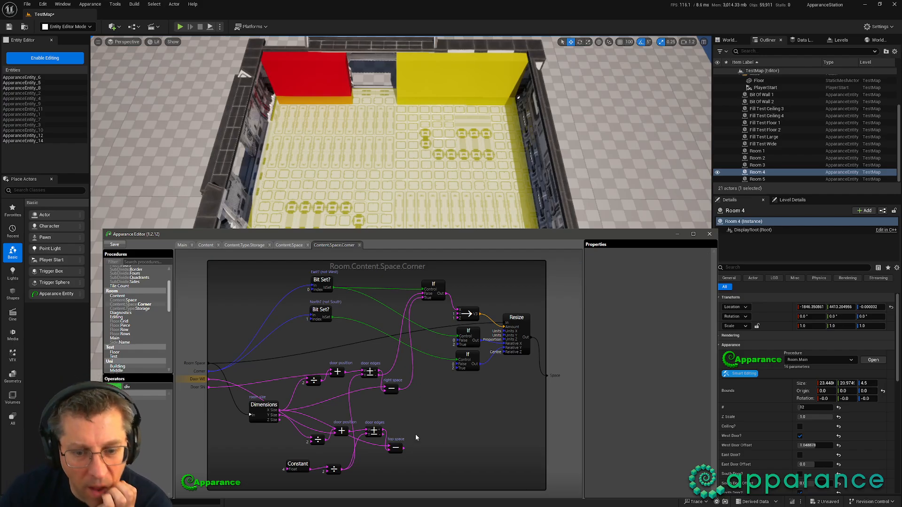
drag(262, 413, 242, 421)
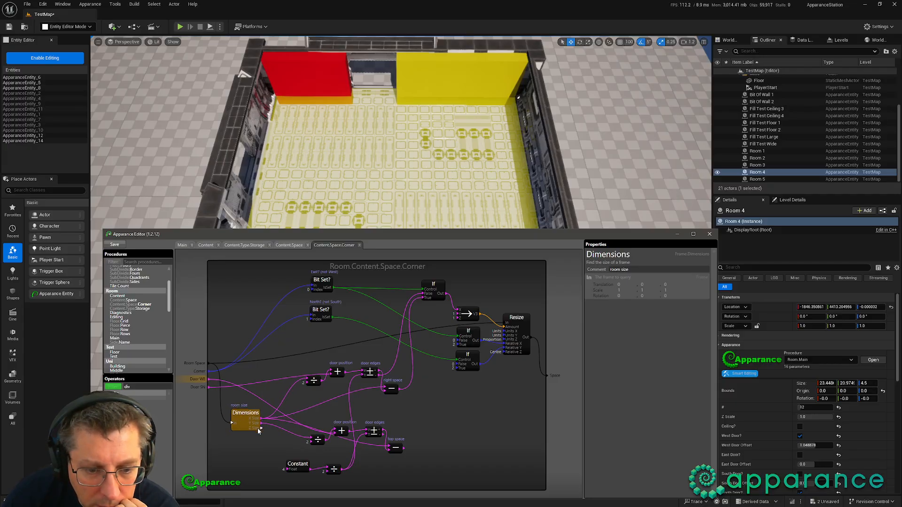
drag(309, 438, 389, 446)
click(460, 421)
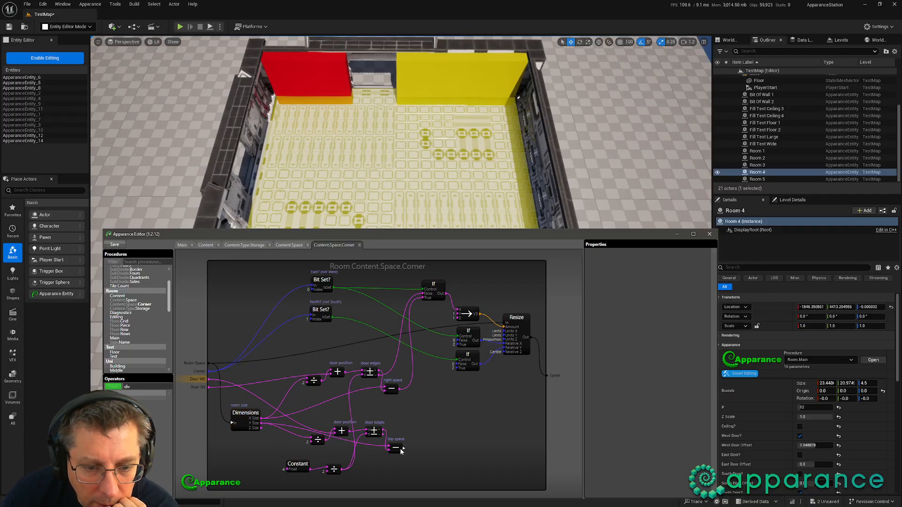
Step: Duplicate the If node for the lower chain with North? as control and its door edge and top space as inputs, feeding FloatToVector3 Y
middle_drag(440, 415, 432, 436)
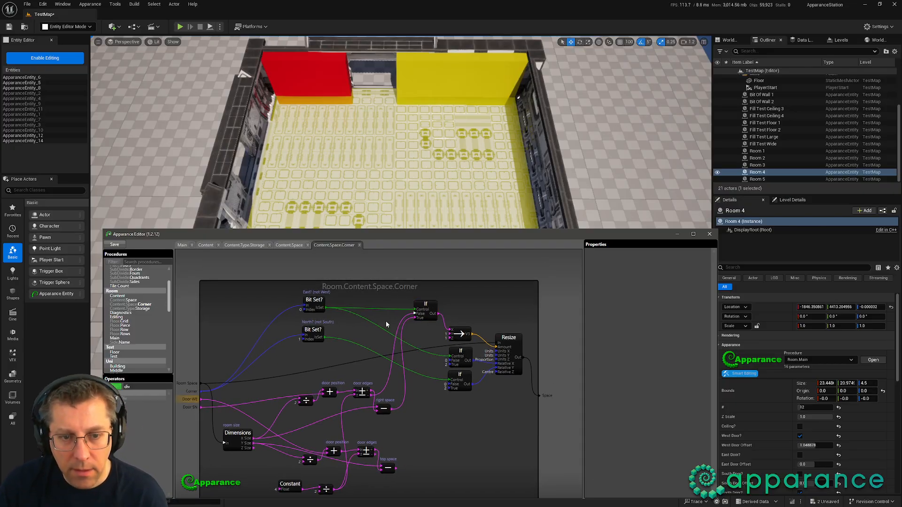
click(427, 305)
key(ctrl+d)
drag(427, 323, 420, 340)
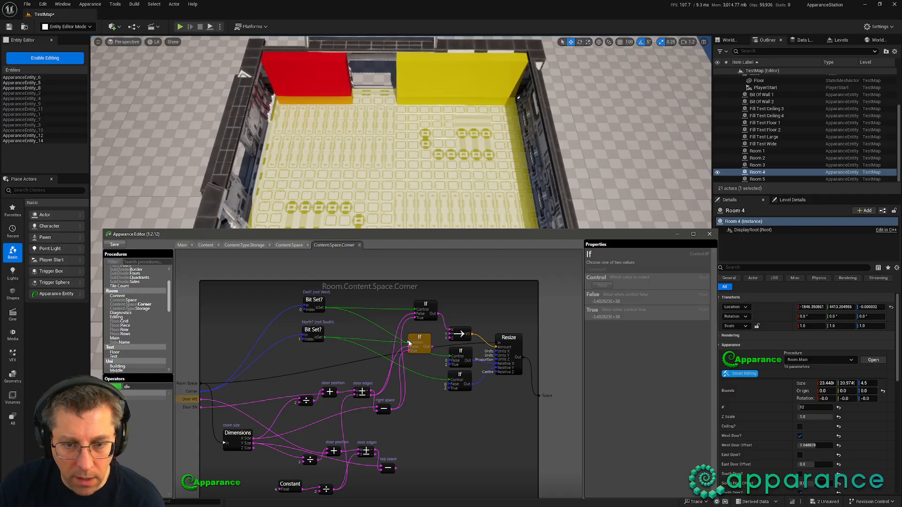
drag(416, 354, 425, 437)
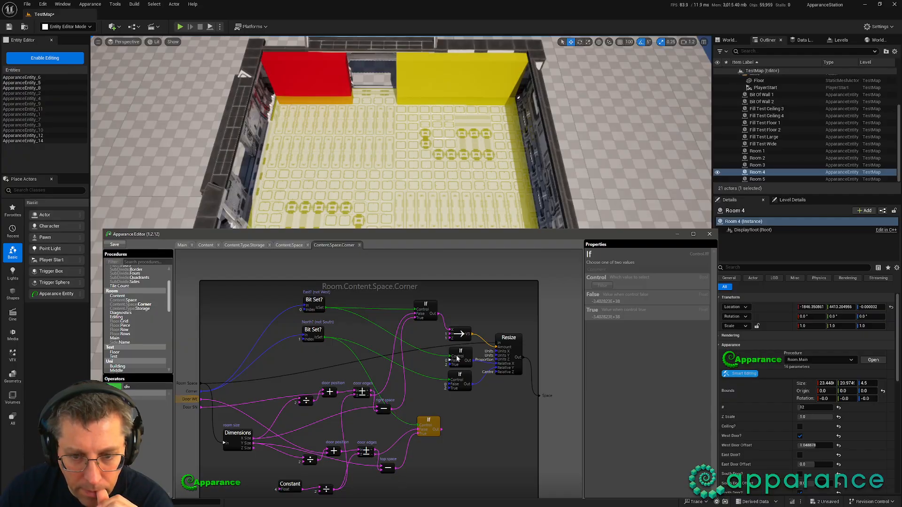
drag(449, 336, 440, 429)
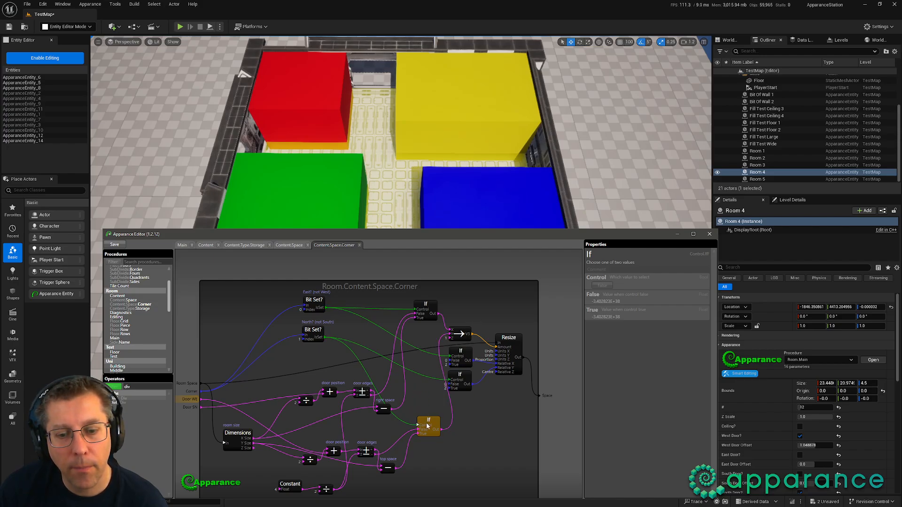
Step: Space out the output nodes, bring both size If nodes nearer their door calculations, and save the procedure
middle_drag(483, 402, 417, 372)
drag(447, 285, 382, 359)
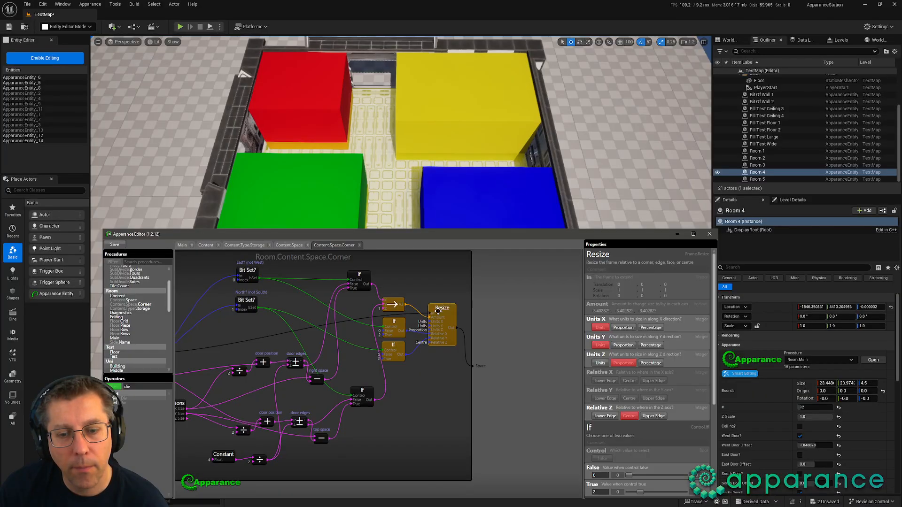
drag(447, 319, 570, 365)
drag(371, 391, 396, 425)
drag(358, 276, 389, 386)
middle_drag(363, 350, 413, 371)
click(113, 246)
Step: Test the boxes from above by sliding the west door to an offset of about 0.49
right_drag(301, 160, 155, 122)
right_drag(407, 195, 415, 259)
click(408, 196)
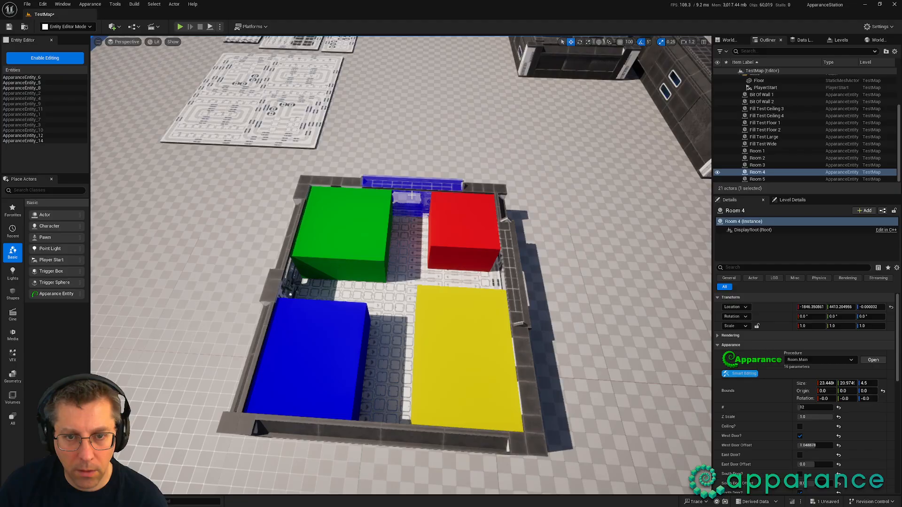
click(410, 197)
drag(412, 196, 392, 348)
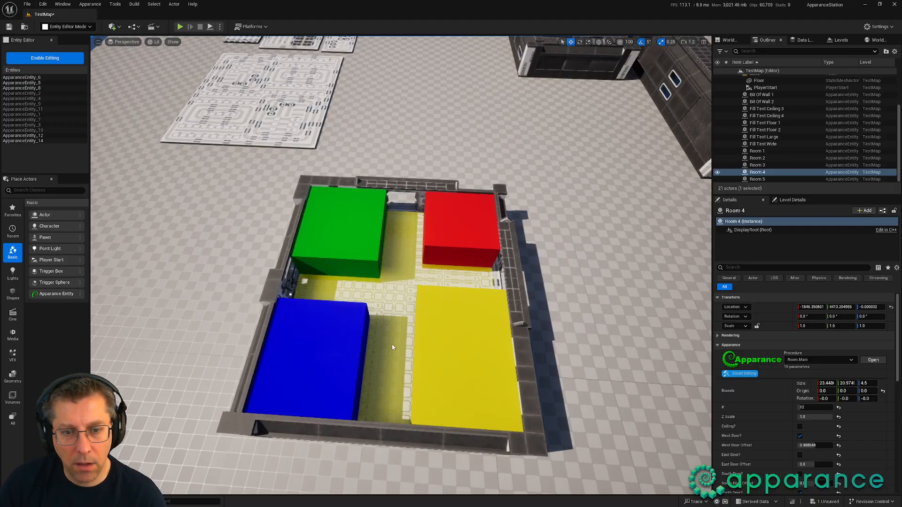
Step: Slide the door in the wall behind the red and yellow boxes towards the yellow box
key(a)
right_drag(393, 347, 509, 349)
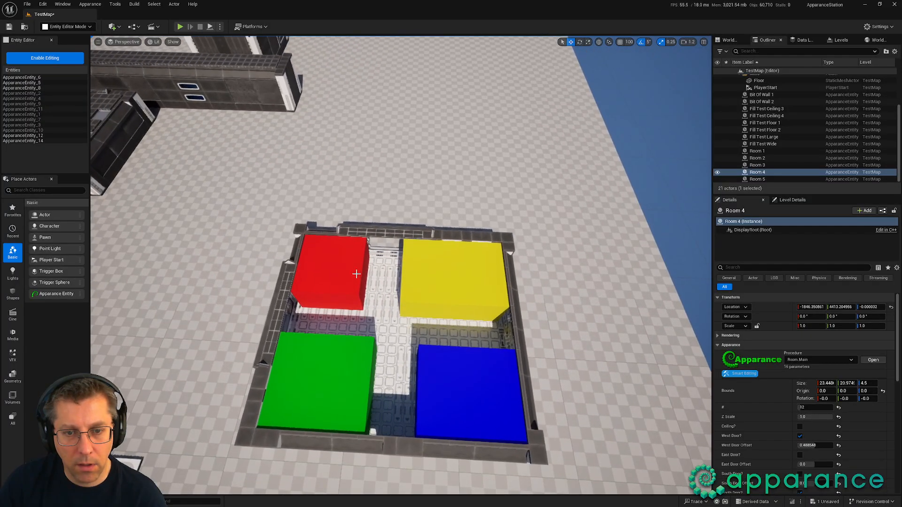
click(389, 235)
click(389, 231)
drag(392, 235, 416, 237)
Step: Add an east door slid to an offset of about -0.22, and a slightly offset door in the wall beside the green and blue boxes
click(513, 341)
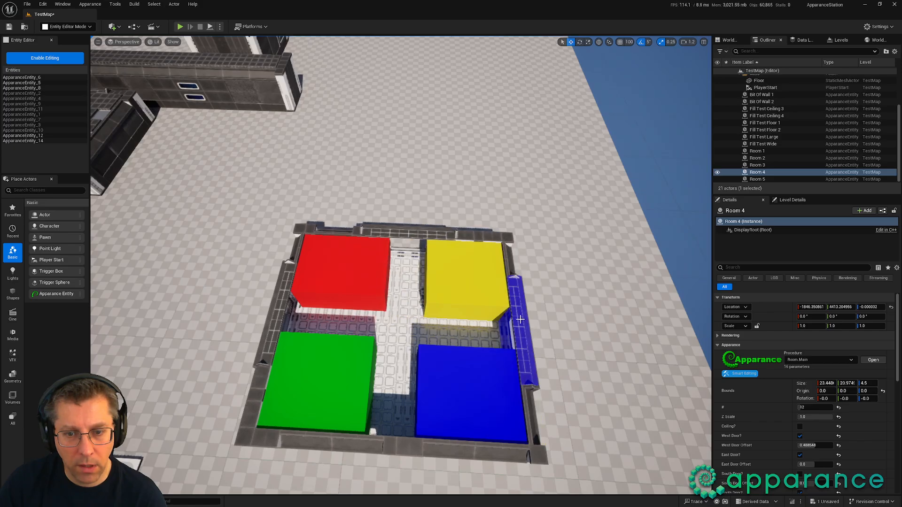
drag(520, 320, 520, 348)
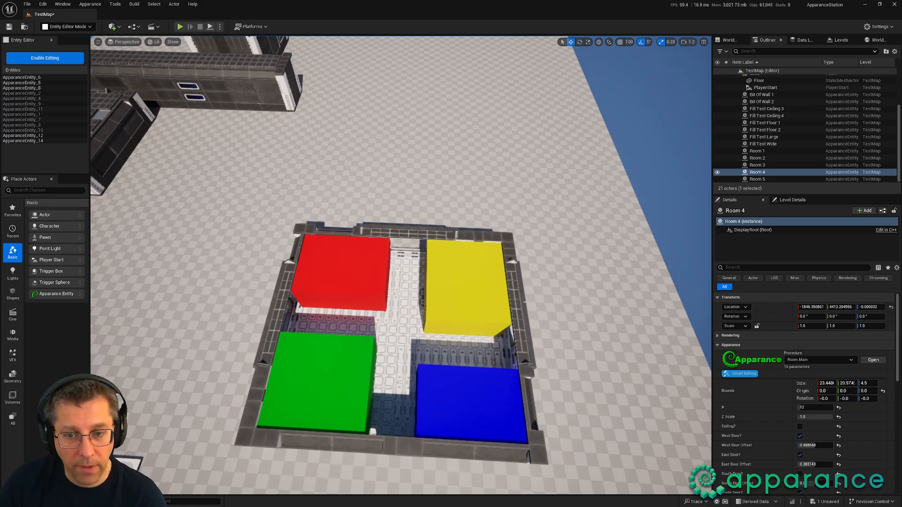
drag(524, 302, 523, 319)
right_drag(517, 324, 528, 329)
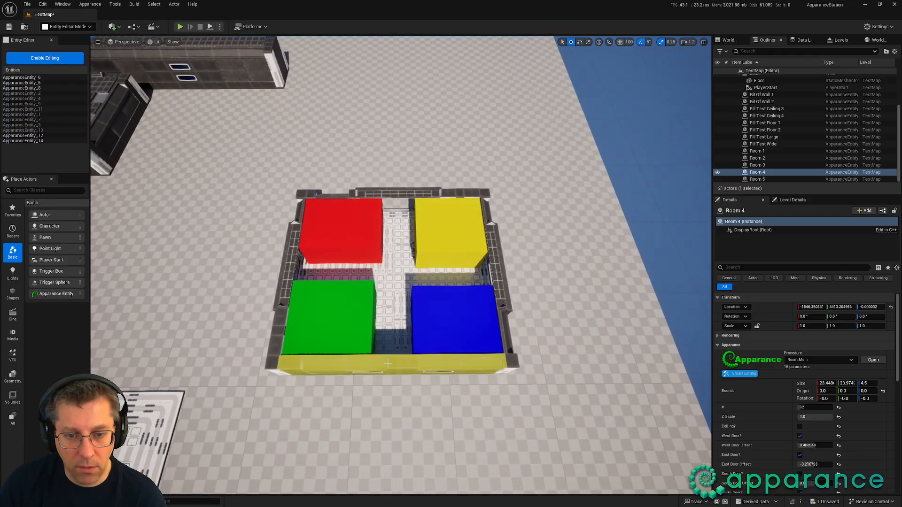
click(387, 363)
mouse_move(393, 374)
mouse_down()
mouse_move(436, 373)
mouse_move(371, 376)
mouse_move(422, 374)
mouse_move(400, 374)
mouse_up()
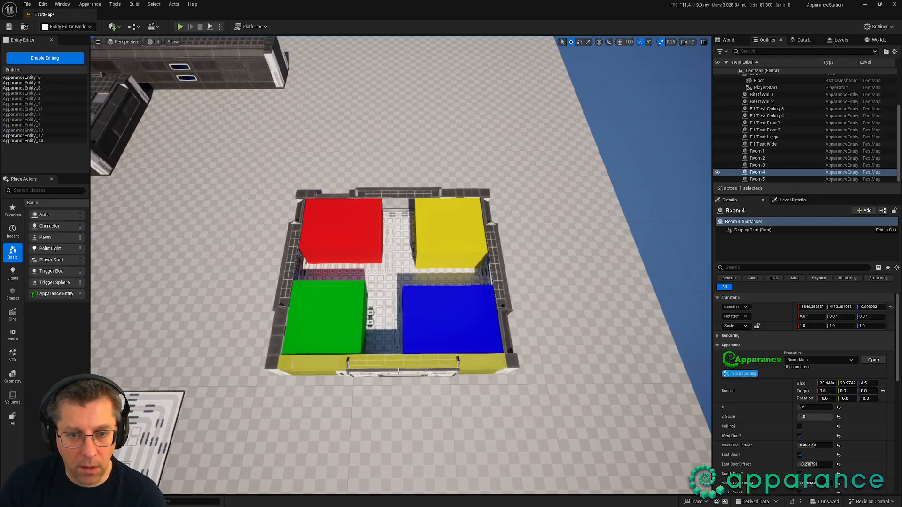
Step: Back in the procedure graph, move both Bit Set? nodes towards the inputs and the two size If nodes closer to their Subtract nodes
key(alt+Tab)
middle_drag(416, 324, 424, 292)
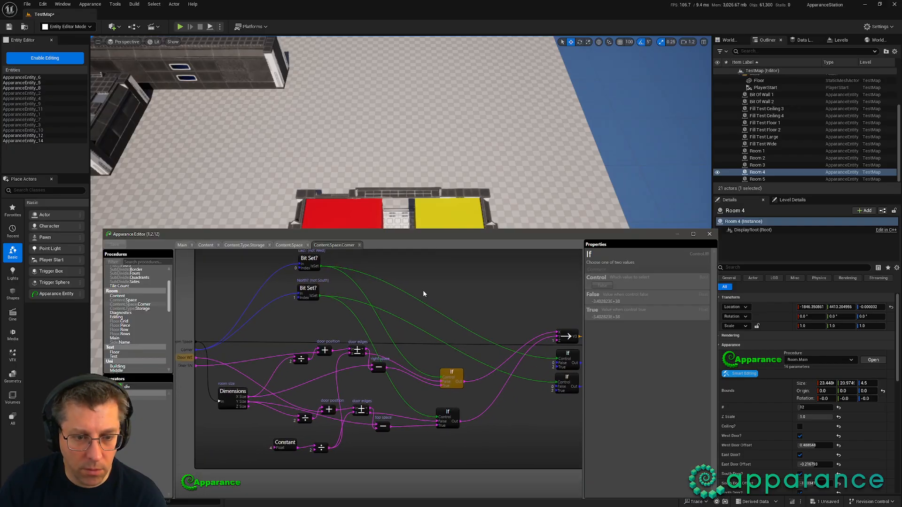
scroll(429, 307, down, 1)
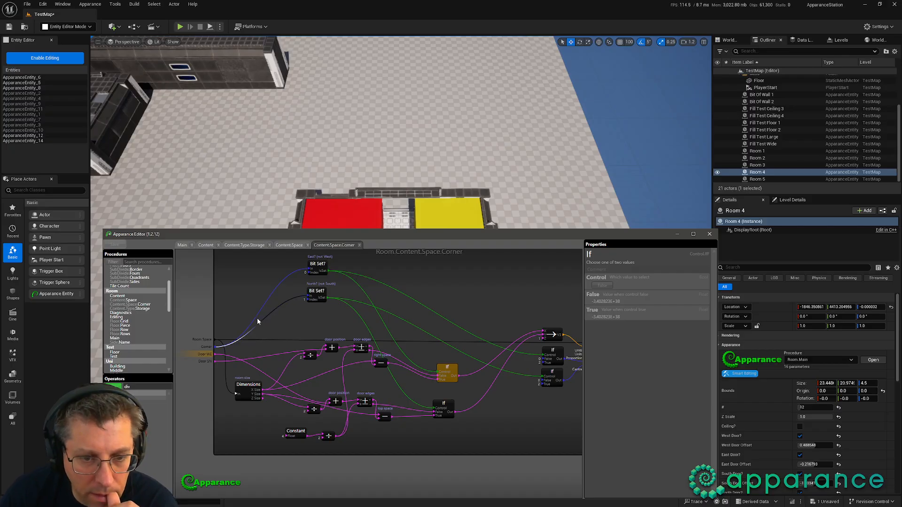
middle_drag(247, 300, 246, 321)
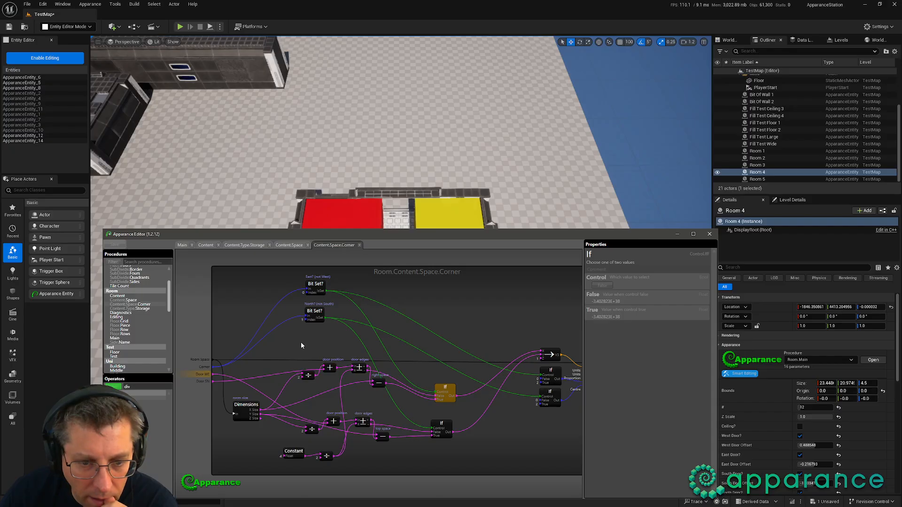
drag(300, 342, 334, 278)
drag(321, 314, 270, 313)
click(242, 362)
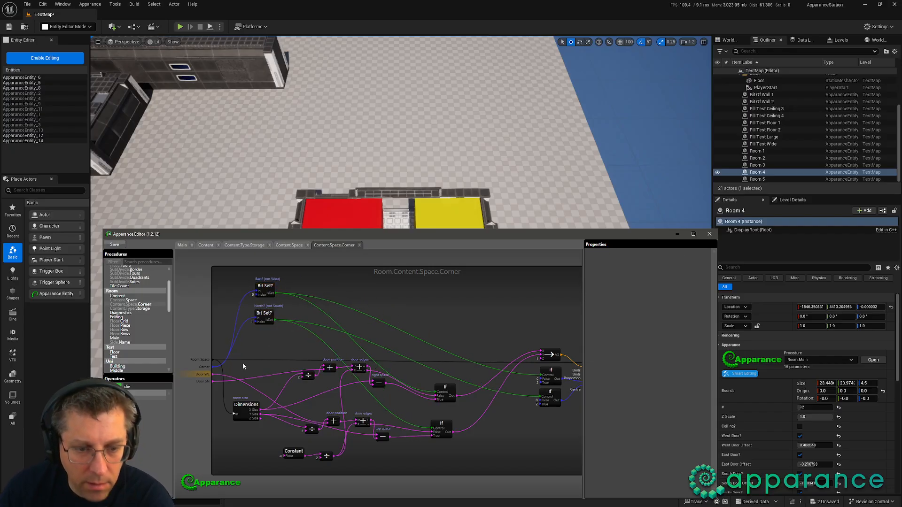
drag(443, 387, 410, 365)
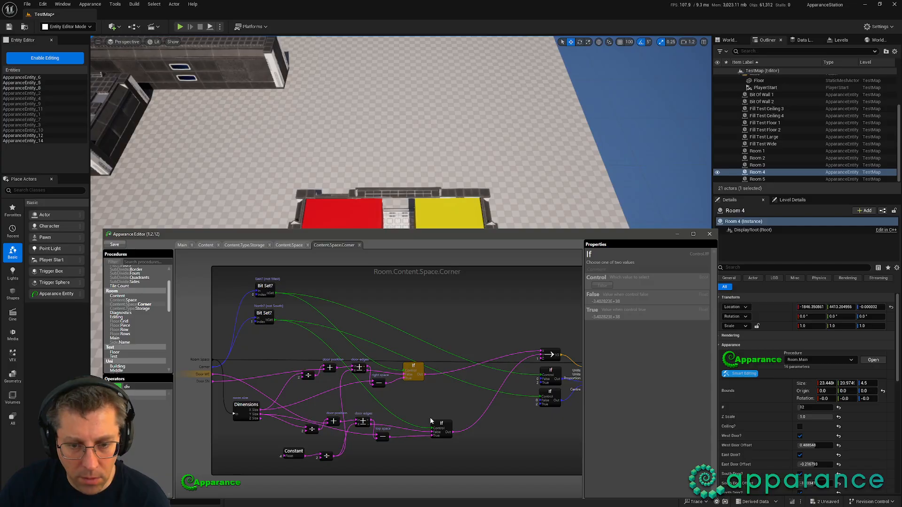
drag(441, 425, 418, 417)
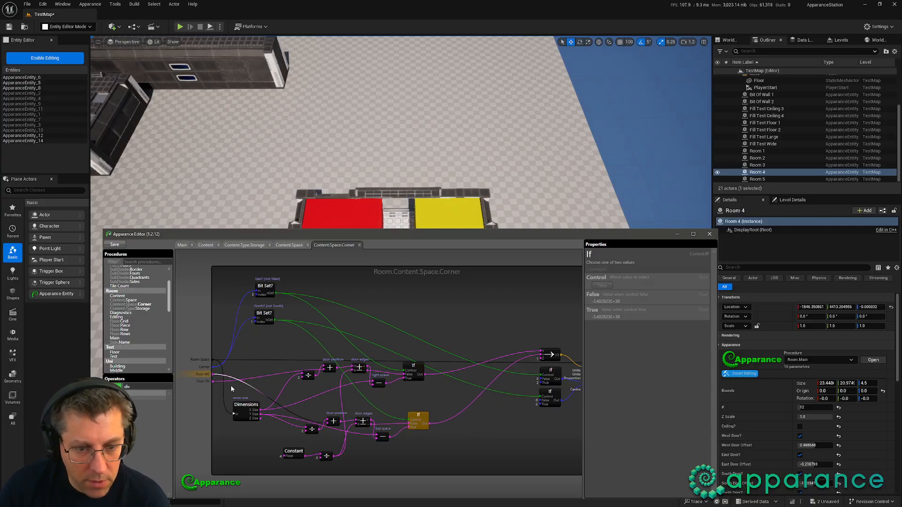
Step: Duplicate a size If node, place the copy below the Bit Set? nodes, and clear its False and True inputs
drag(412, 367, 418, 366)
key(ctrl+d)
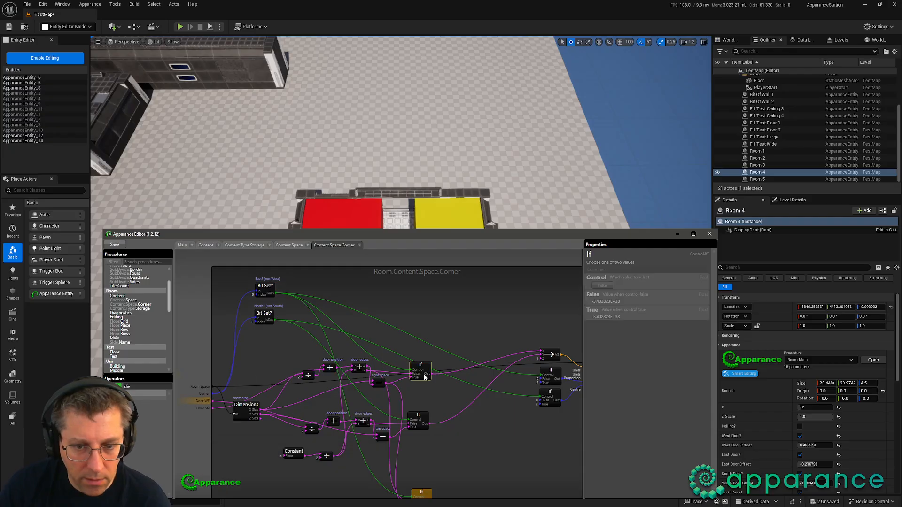
drag(421, 494, 285, 347)
click(293, 370)
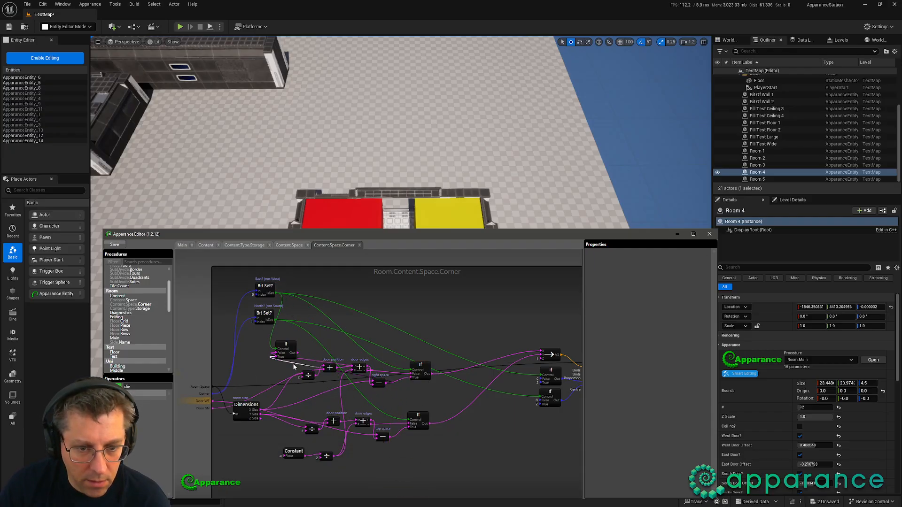
scroll(216, 404, up, 2)
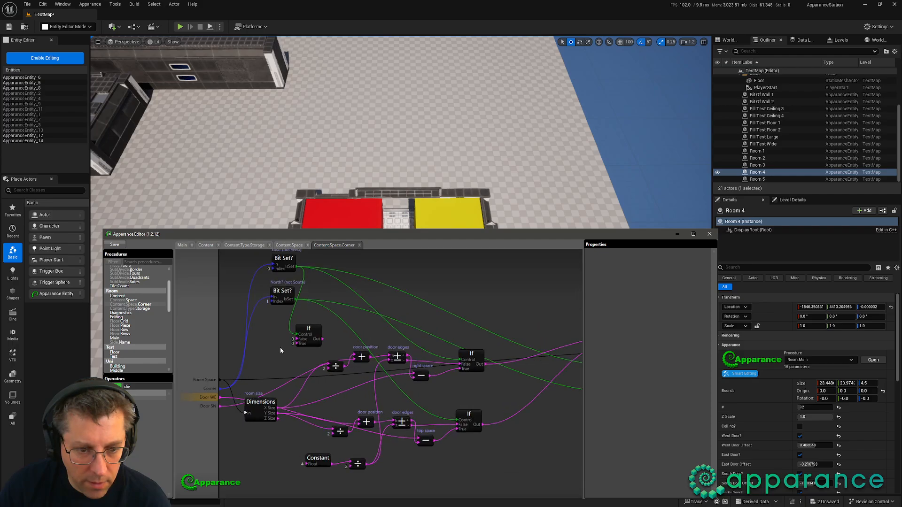
click(300, 334)
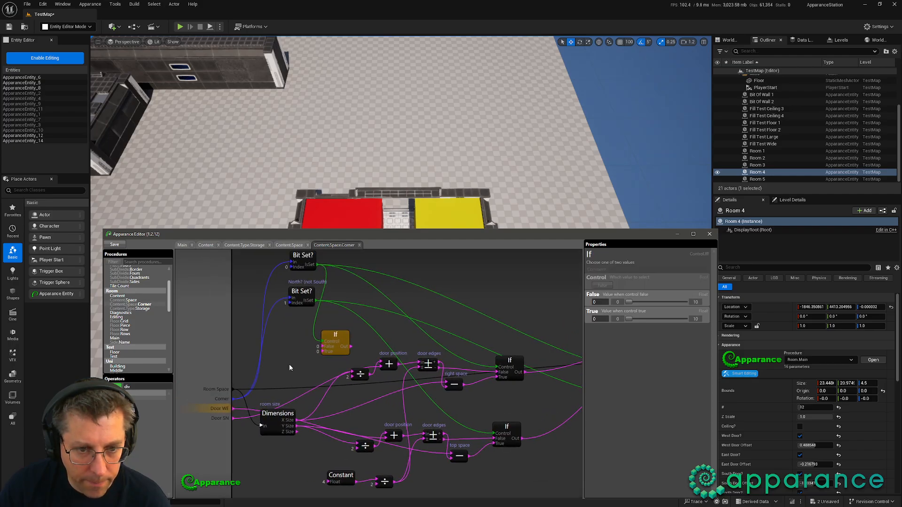
Step: Wire Door WE into the new If's False input and the If's output into the lower door position Add node
drag(224, 416, 315, 355)
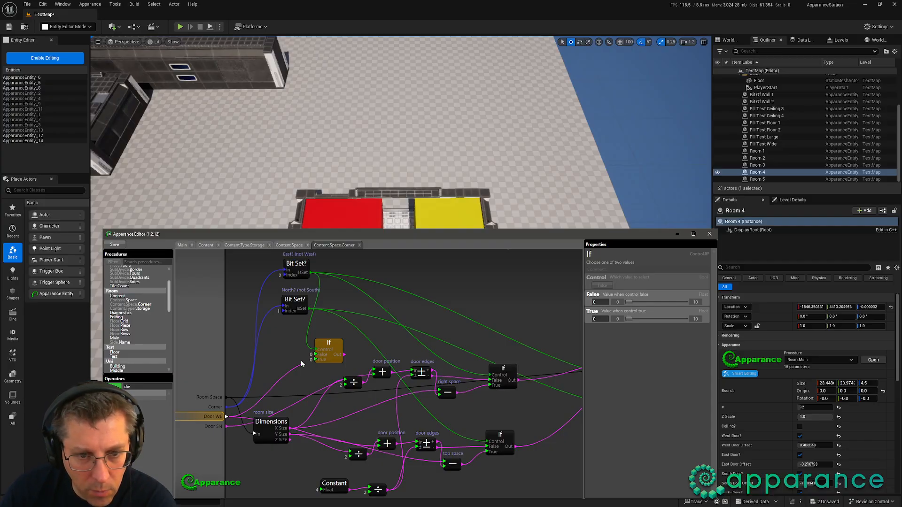
drag(303, 359, 312, 354)
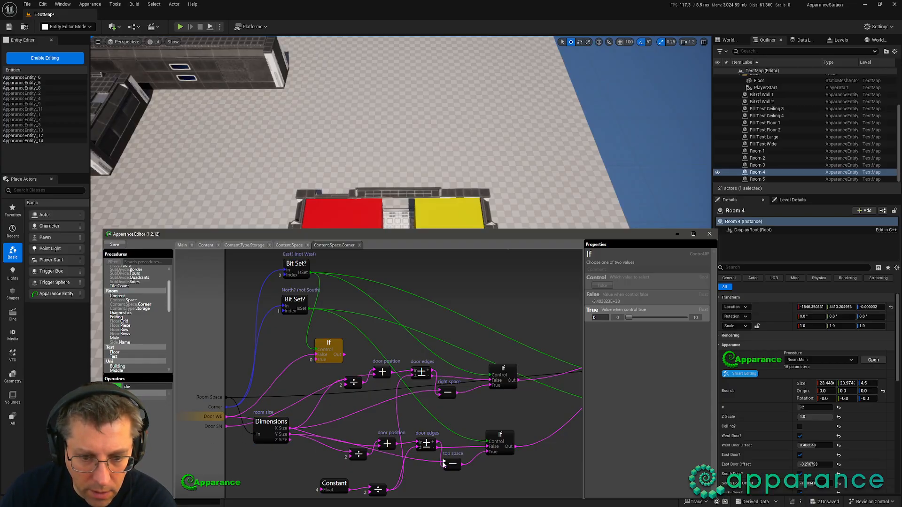
drag(266, 430, 264, 446)
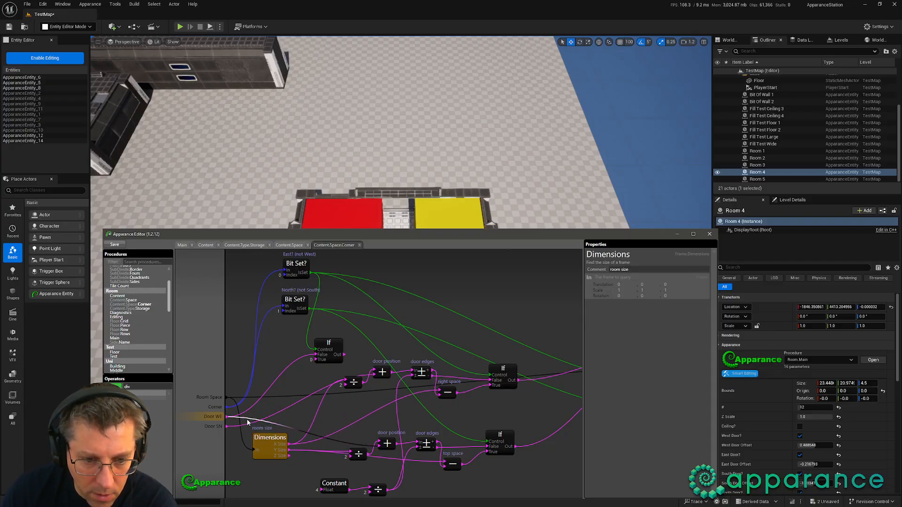
drag(330, 365, 346, 355)
Step: Move both Bit Set? nodes and the new If node closer to the procedure's inputs
middle_drag(351, 331, 411, 369)
drag(383, 295, 352, 350)
drag(341, 339, 254, 338)
drag(386, 380, 322, 381)
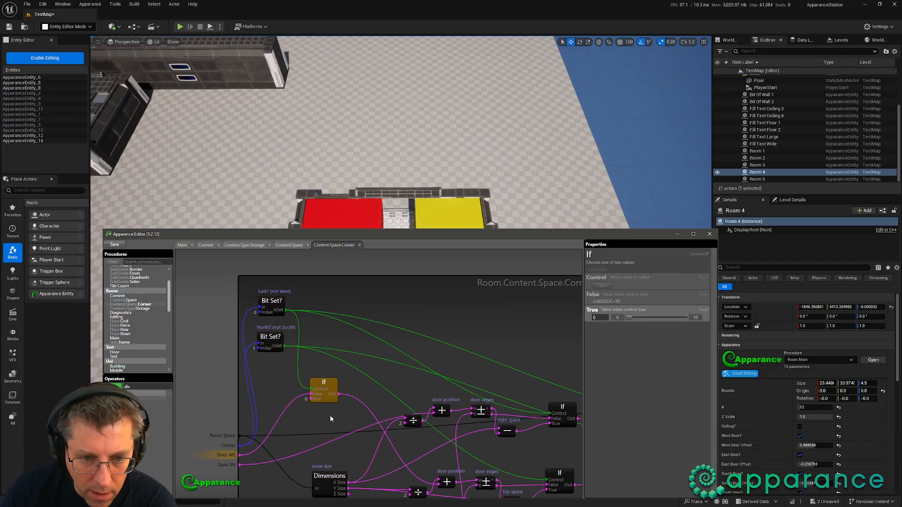
Step: Add a Subtract node that takes Door WE away from 0 and wire its result into the new If's True input
middle_drag(319, 424, 309, 359)
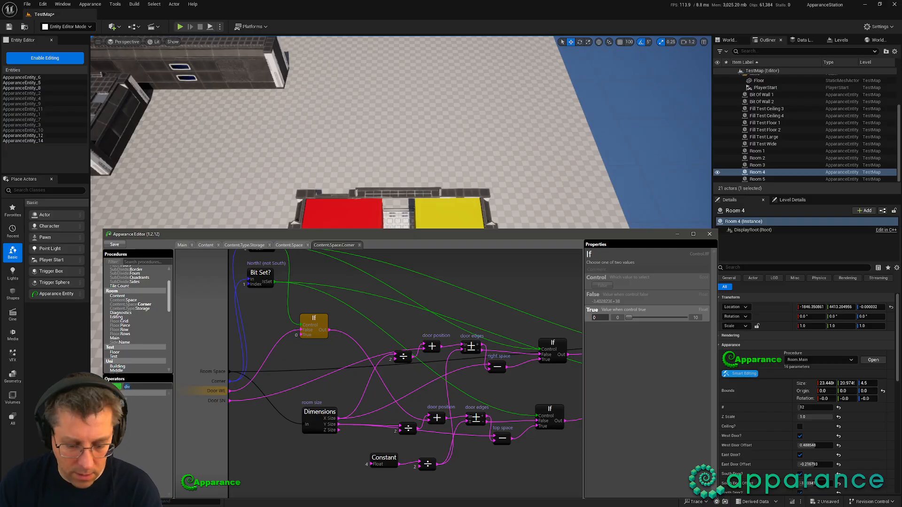
drag(134, 399, 282, 355)
drag(224, 392, 301, 335)
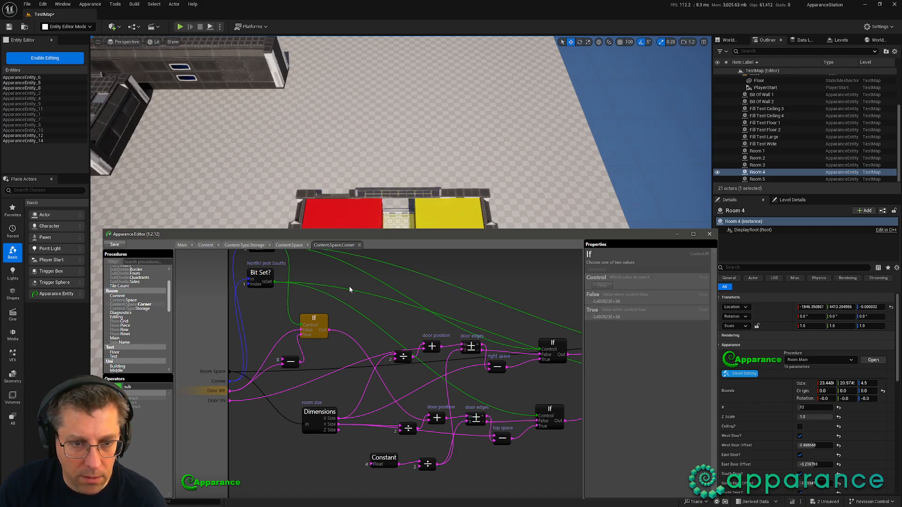
middle_drag(347, 297, 345, 318)
Step: Test the boxes by sliding the east door to an offset of about -2.36 and the west door to about 0.37
mouse_move(446, 204)
right_down()
mouse_move(445, 216)
mouse_move(446, 205)
right_up()
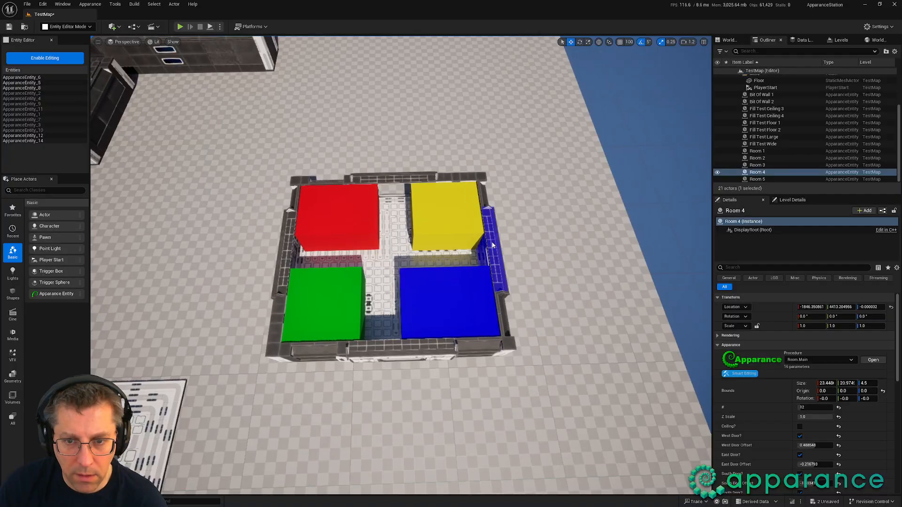
mouse_move(495, 248)
mouse_down()
mouse_move(501, 278)
mouse_move(488, 207)
mouse_move(494, 231)
mouse_up()
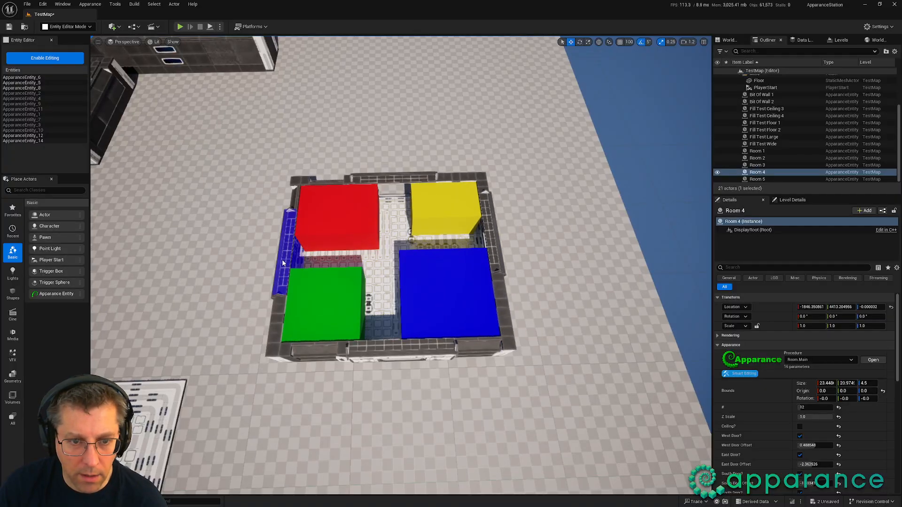
mouse_move(282, 259)
mouse_down()
mouse_move(286, 289)
mouse_move(288, 273)
mouse_up()
Step: Back in the procedure graph, move the Dimensions node closer to the inputs and duplicate the door Subtract and If pair below the original
key(alt+Tab)
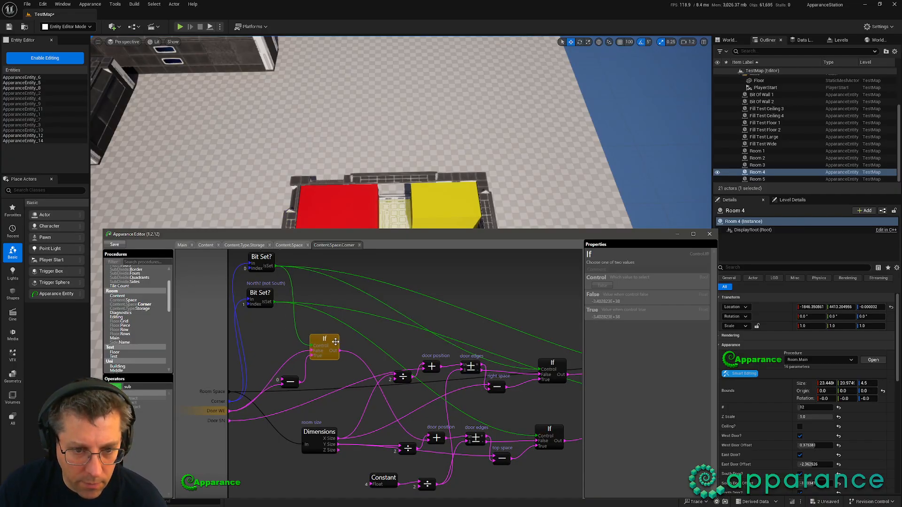
scroll(336, 347, down, 2)
drag(327, 399, 252, 421)
drag(307, 353, 338, 380)
key(ctrl+d)
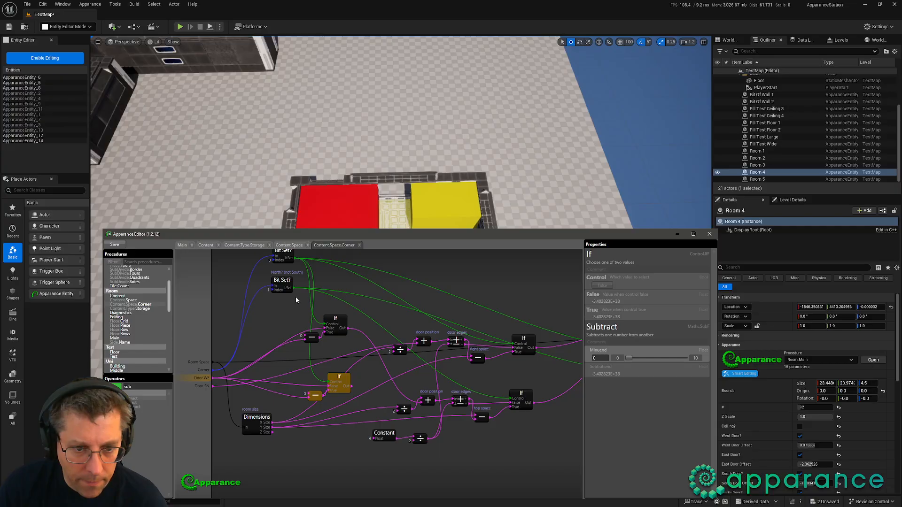
Step: Wire Door SN into the duplicated Subtract and the duplicated If's False input, and that If's output into the upper door position Add
click(212, 386)
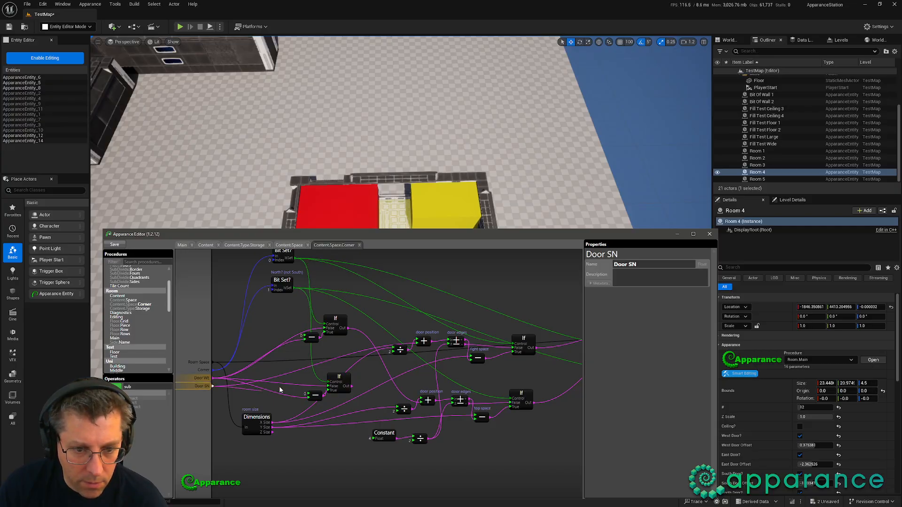
drag(328, 386, 308, 397)
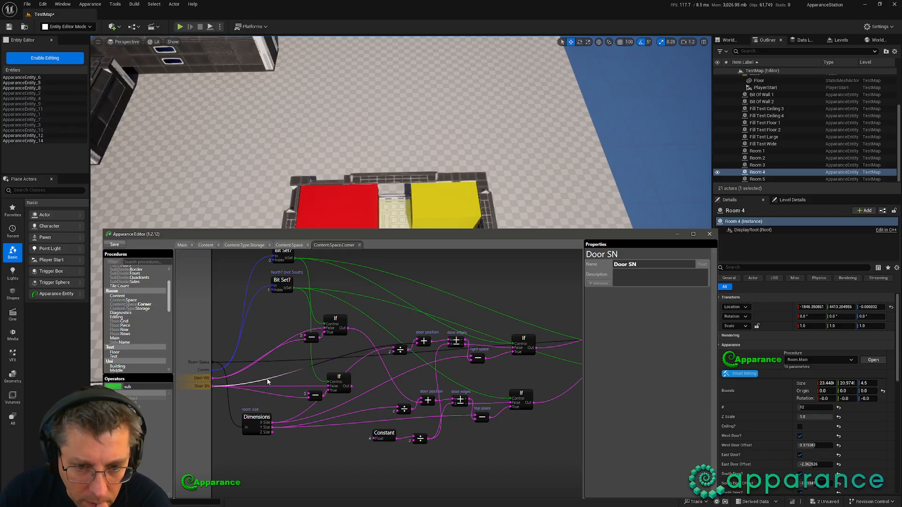
drag(267, 378, 350, 386)
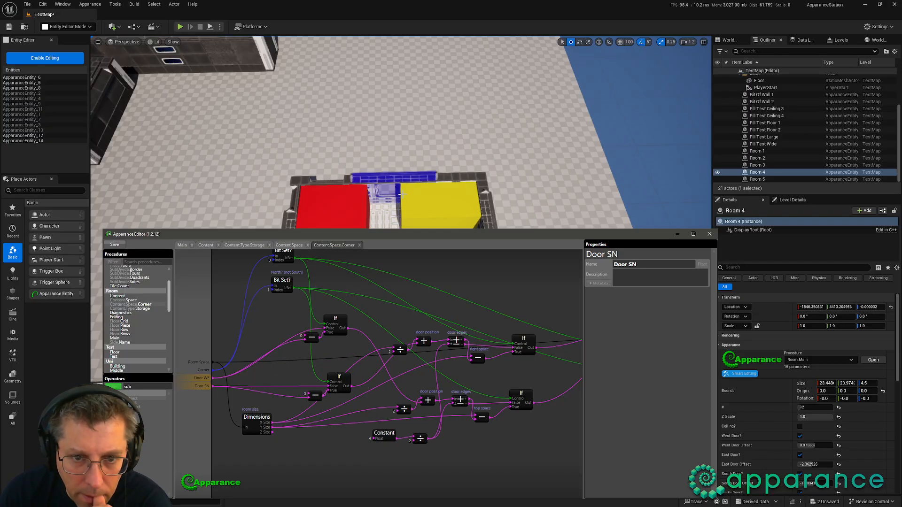
scroll(314, 396, up, 2)
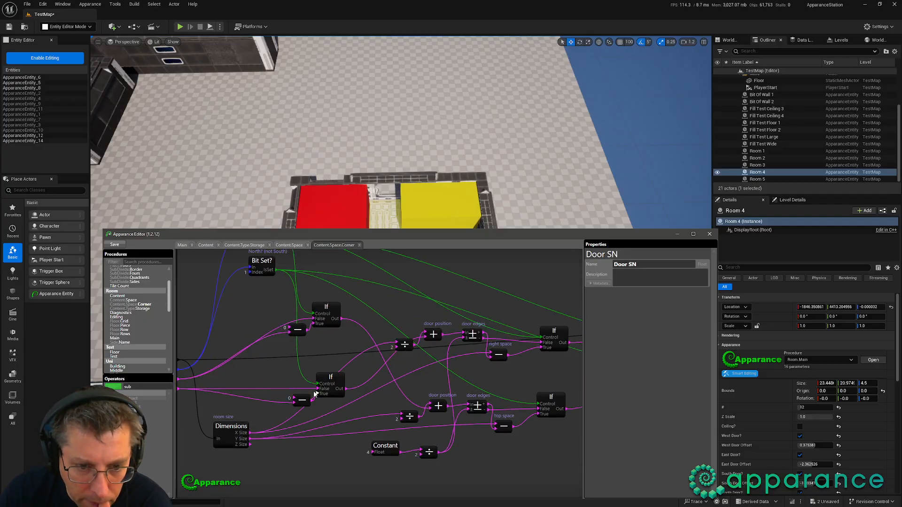
middle_drag(307, 333, 340, 351)
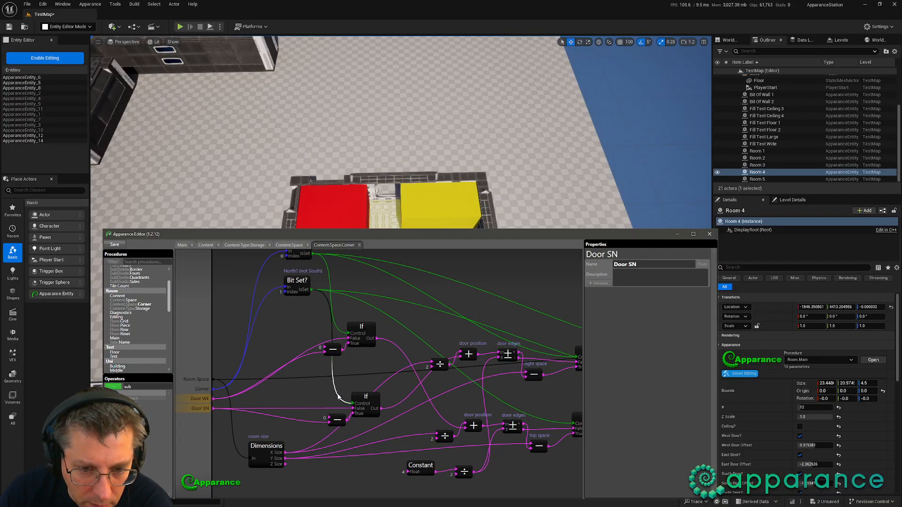
drag(337, 419, 354, 410)
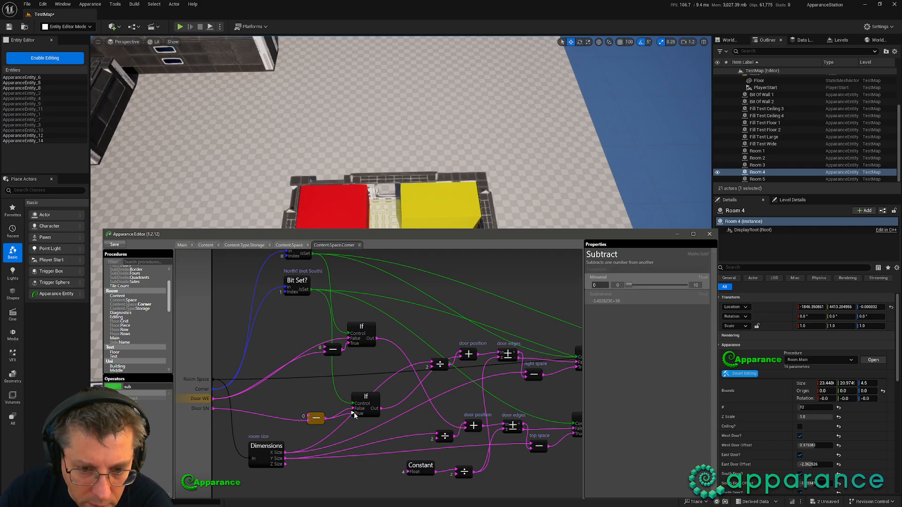
drag(213, 409, 323, 405)
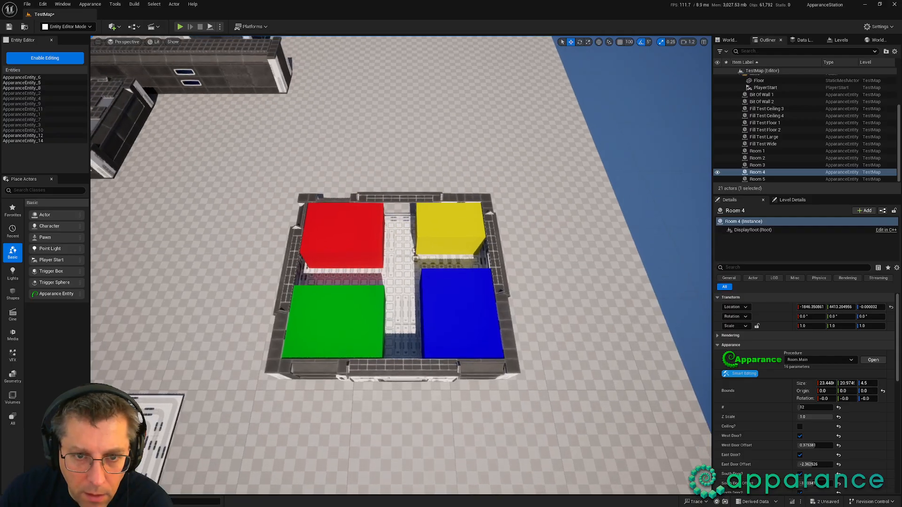
Step: Test from above by sliding the door behind the red and yellow boxes towards red and the door beside green and blue towards green
right_drag(399, 220, 399, 242)
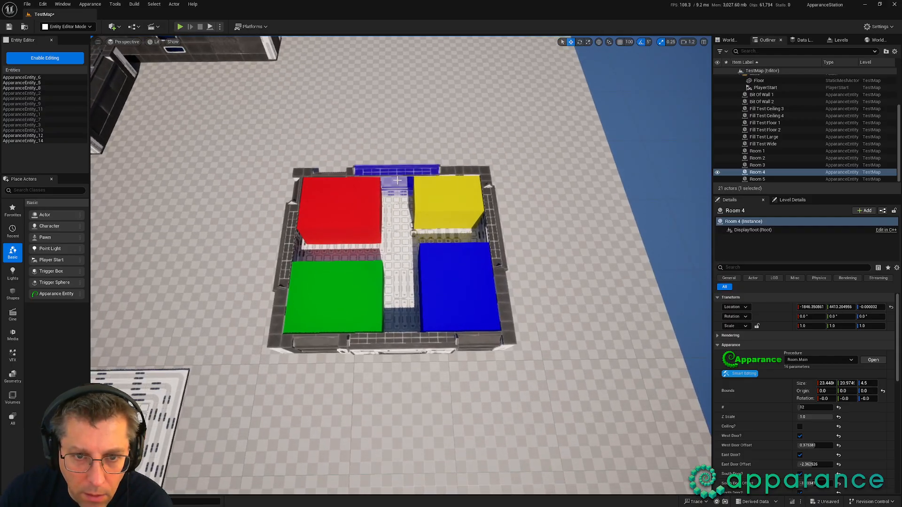
drag(397, 178, 363, 174)
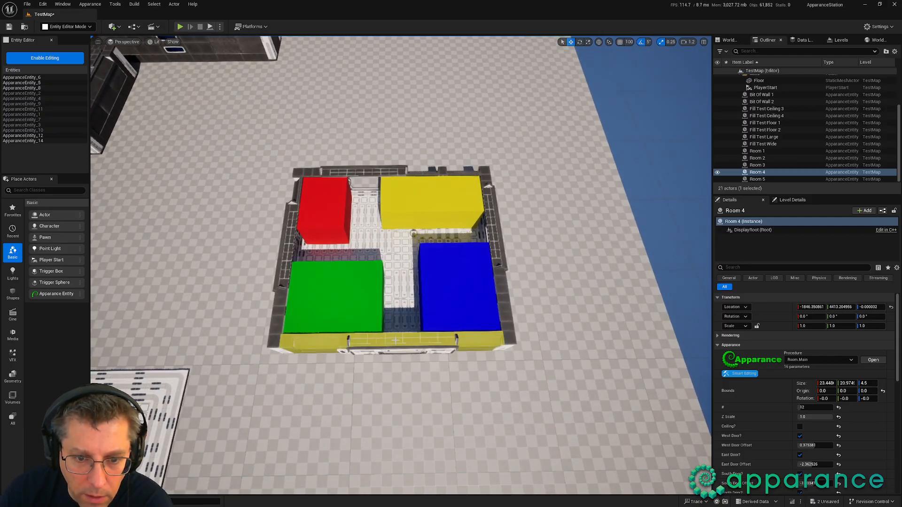
mouse_move(396, 339)
mouse_down()
mouse_move(372, 342)
mouse_move(383, 343)
mouse_up()
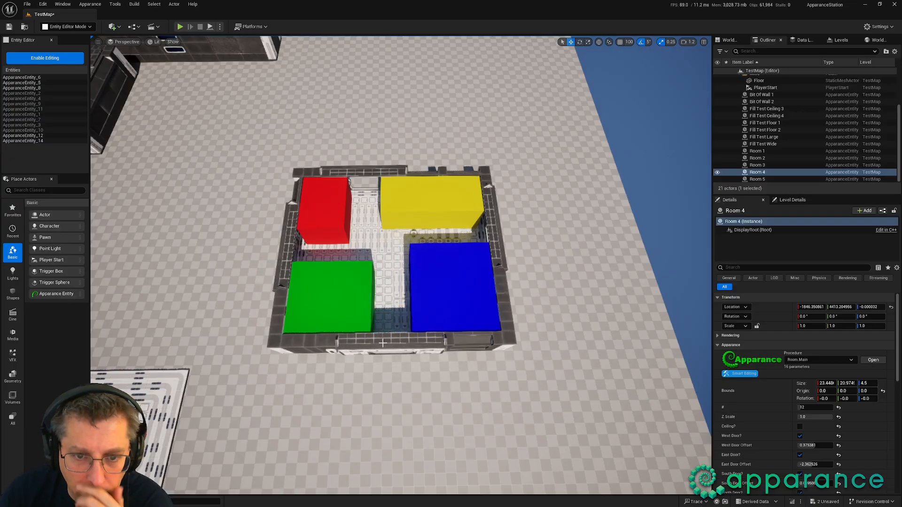
Step: Slide the east door to an offset of about 3.89 and the door beside the green and blue boxes towards the blue box
drag(490, 232, 494, 270)
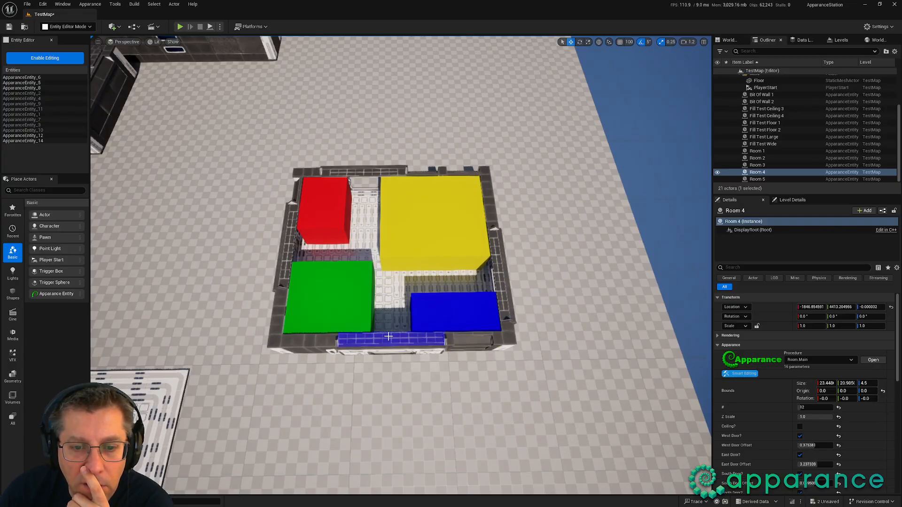
drag(390, 336, 410, 336)
drag(497, 250, 499, 256)
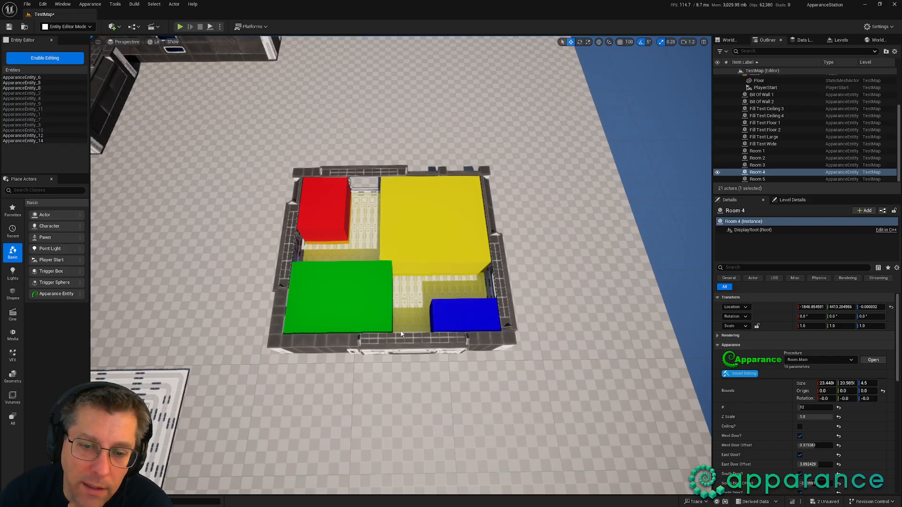
Step: Remove the door beside the green and blue boxes and the east door, and slide the door behind red and yellow towards the wall's middle
drag(401, 334, 348, 336)
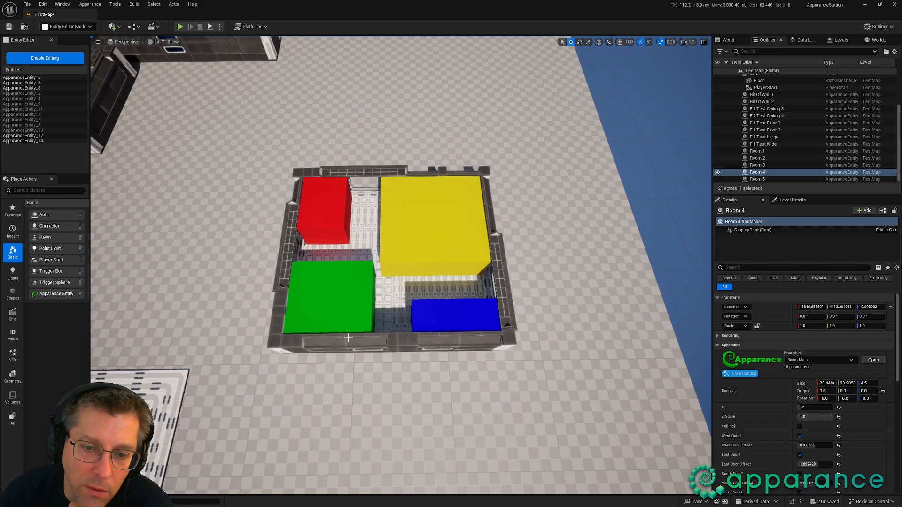
click(500, 278)
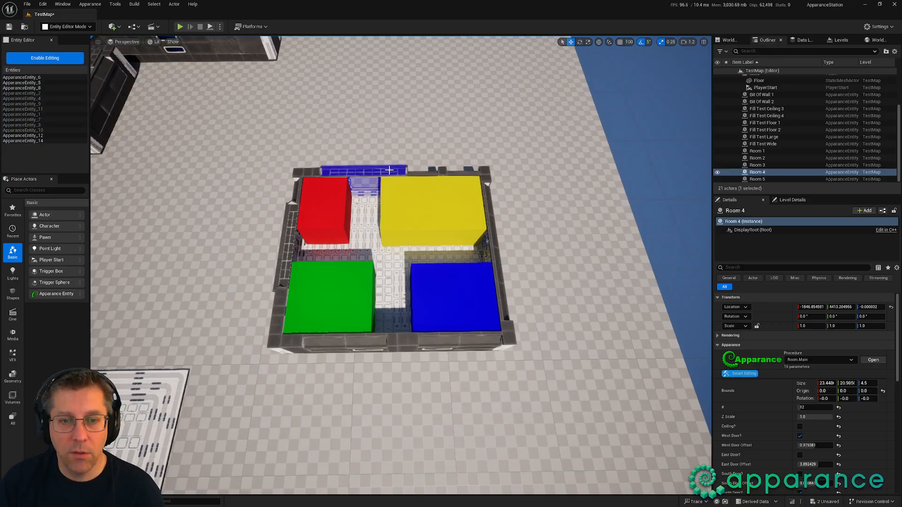
drag(385, 168, 382, 168)
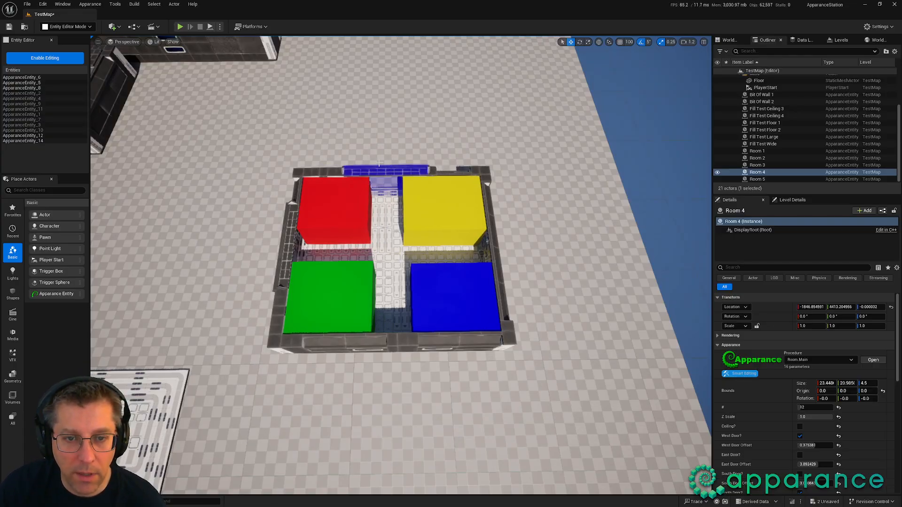
Step: Examine the coloured boxes from above and at floor level through the doorway between the yellow and red boxes
key(d)
right_drag(299, 259, 143, 274)
key(w)
key(s)
key(w)
right_drag(381, 270, 396, 278)
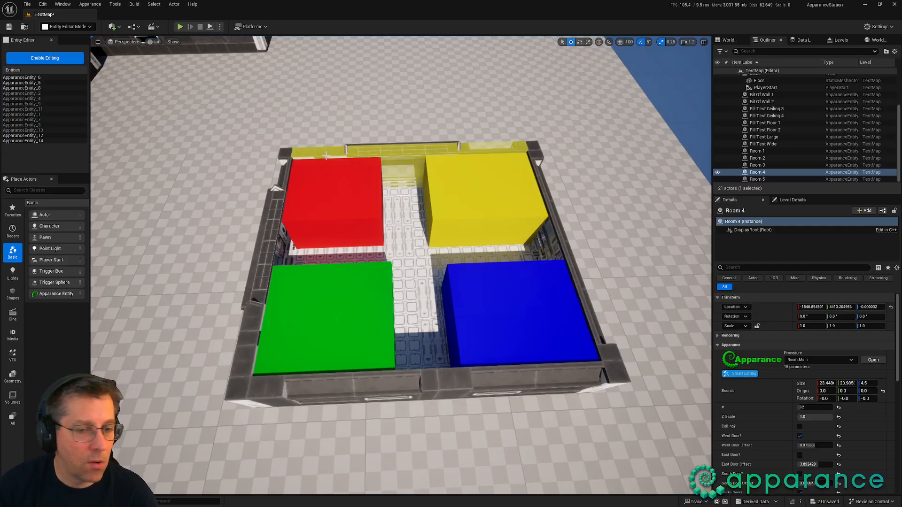
right_drag(403, 203, 211, 129)
key(e)
key(w)
key(s)
key(q)
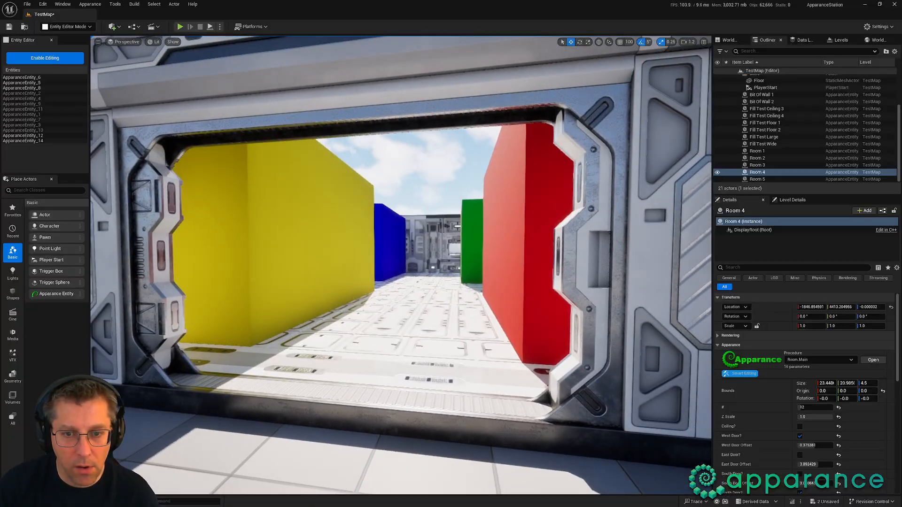
Step: Turn off Smart Editing, look through the room, and frame the whole room from above
click(746, 374)
key(w)
right_drag(435, 313, 616, 300)
key(f)
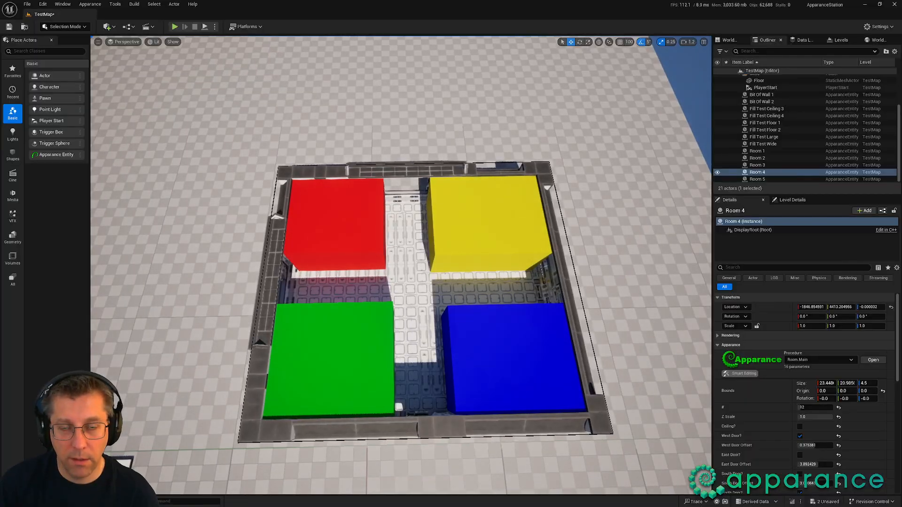
mouse_move(487, 227)
right_down()
mouse_move(488, 254)
mouse_move(488, 241)
right_up()
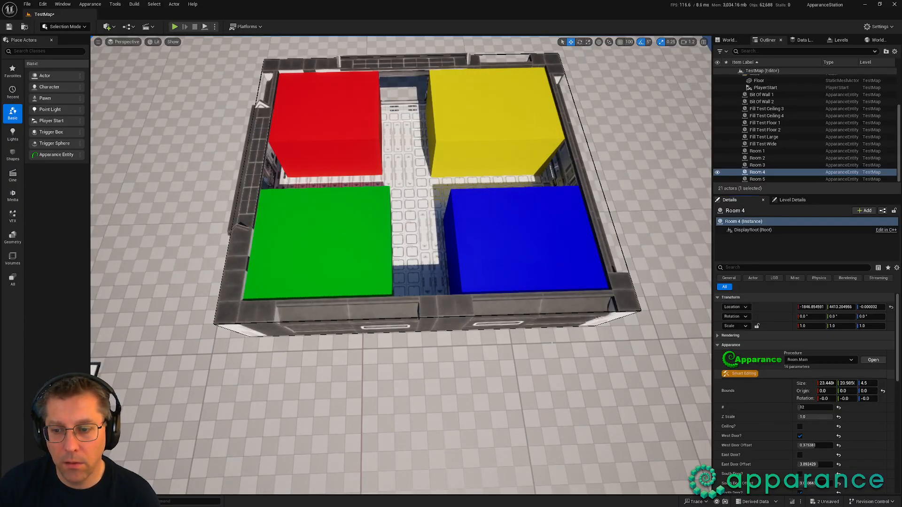
Step: Turn Smart Editing back on and resize the room to about 26.36 by 15.0
click(740, 373)
drag(451, 287, 450, 209)
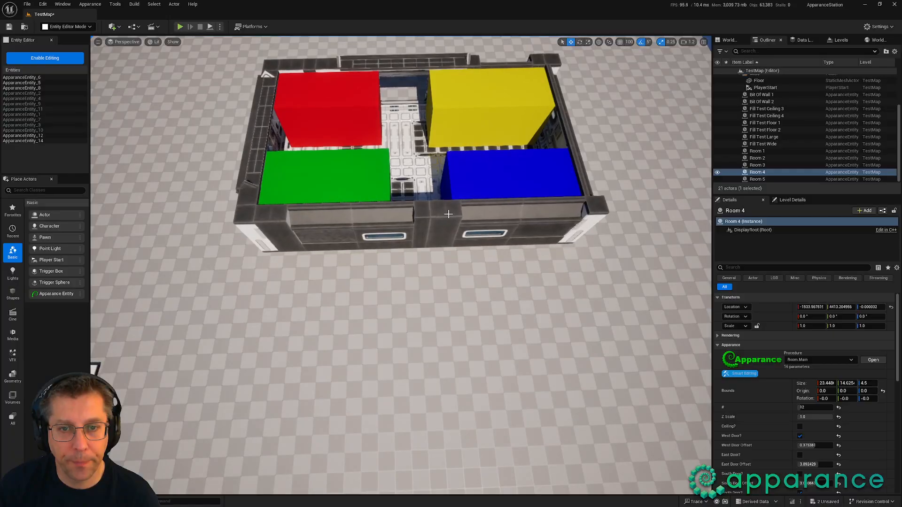
drag(589, 144, 633, 143)
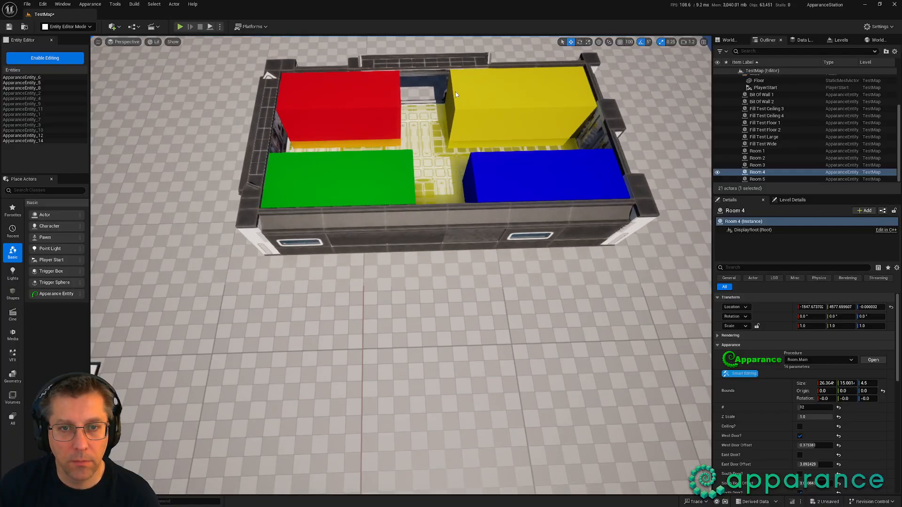
Step: Slide the door between the red and yellow boxes slightly along its wall towards the yellow box
mouse_move(435, 68)
mouse_down()
mouse_move(477, 65)
mouse_move(451, 66)
mouse_up()
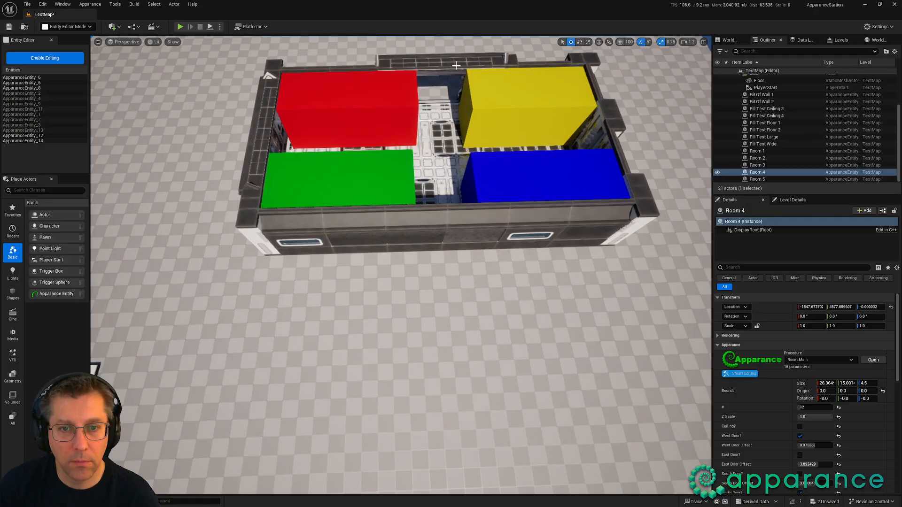
key(s)
mouse_move(450, 66)
right_down()
mouse_move(465, 61)
mouse_move(451, 66)
right_up()
key(w)
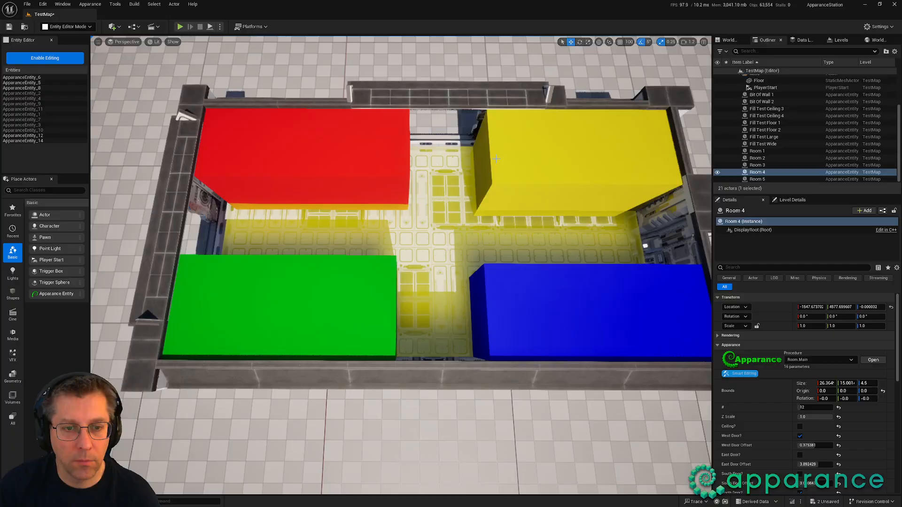
Step: Turn off Smart Editing and reselect Room 4 with its four coloured debug boxes
key(Escape)
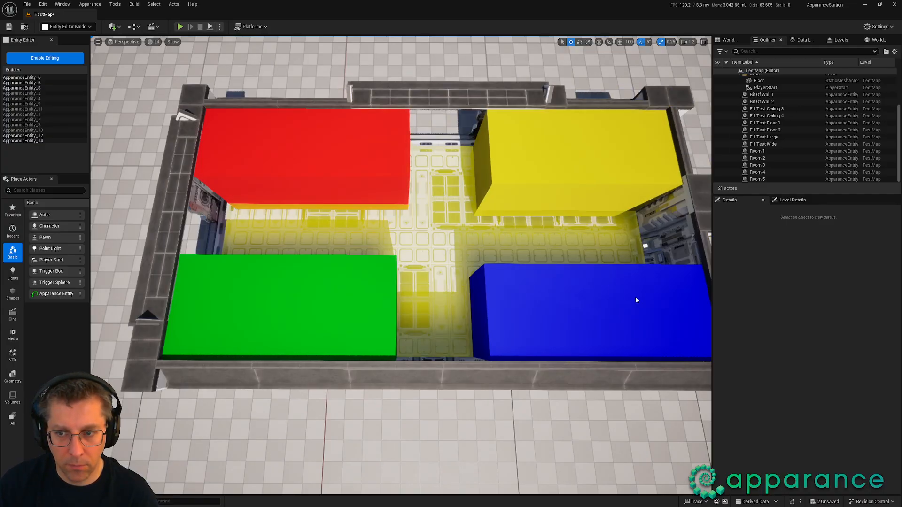
click(607, 372)
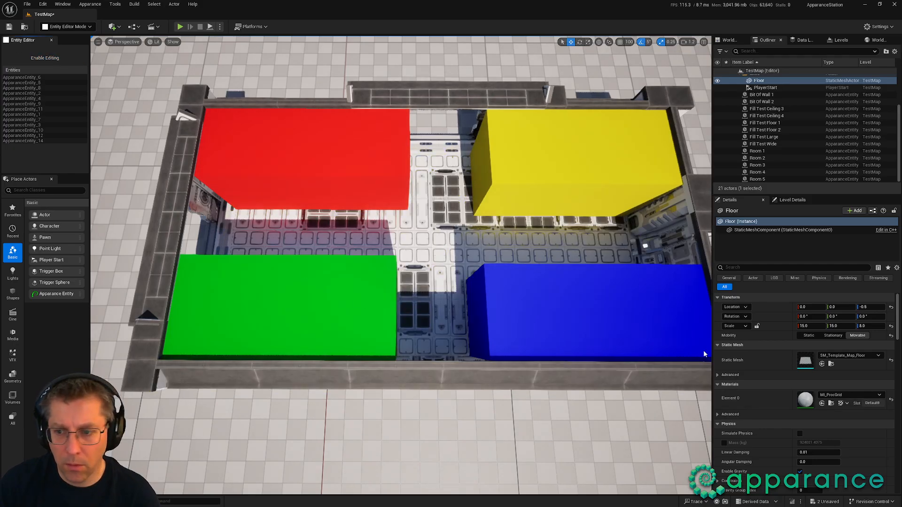
click(537, 305)
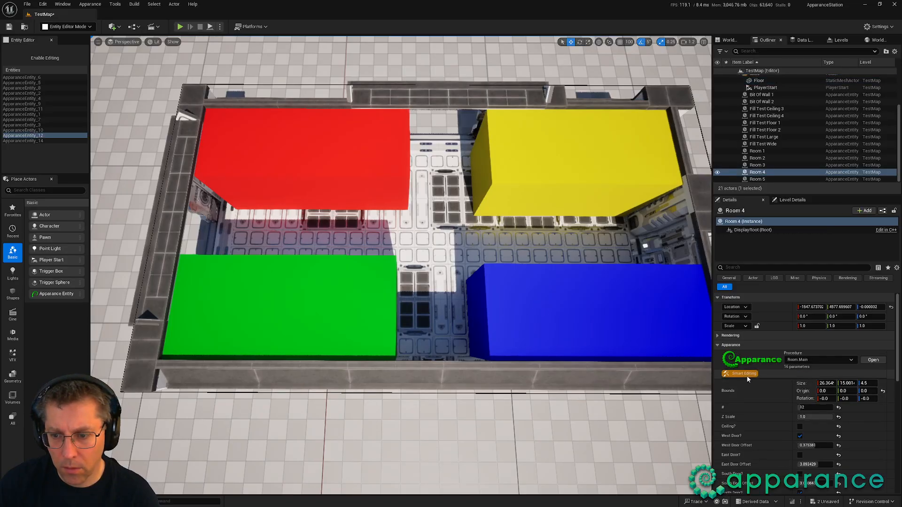
mouse_move(638, 357)
right_down()
mouse_move(632, 338)
mouse_move(642, 351)
right_up()
key(s)
right_drag(572, 412, 572, 416)
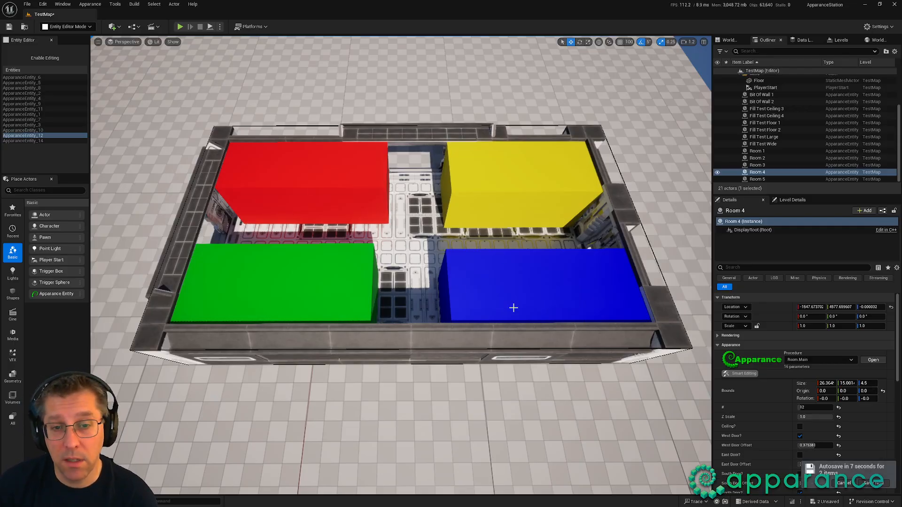
Step: Select Room 3 among the roofed rooms and open its Room.Main procedure for editing
key(s)
right_drag(460, 305, 355, 269)
click(249, 161)
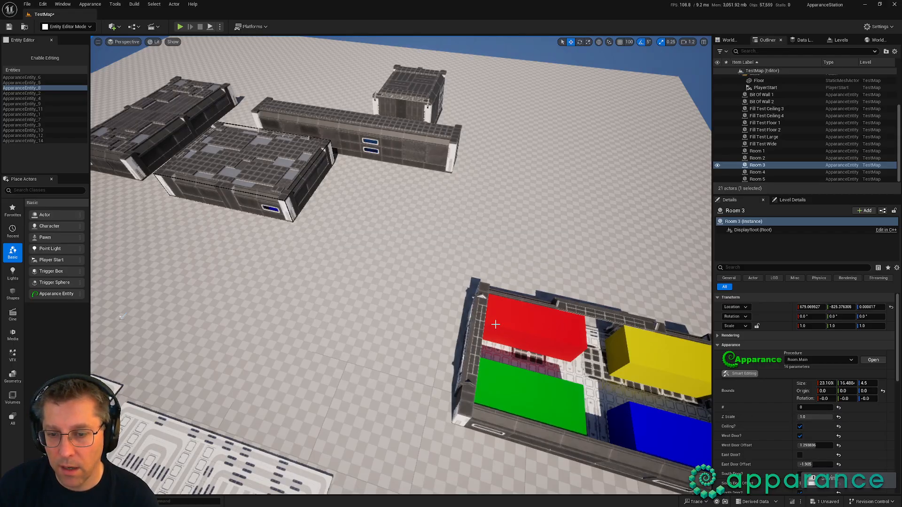
right_drag(495, 324, 545, 339)
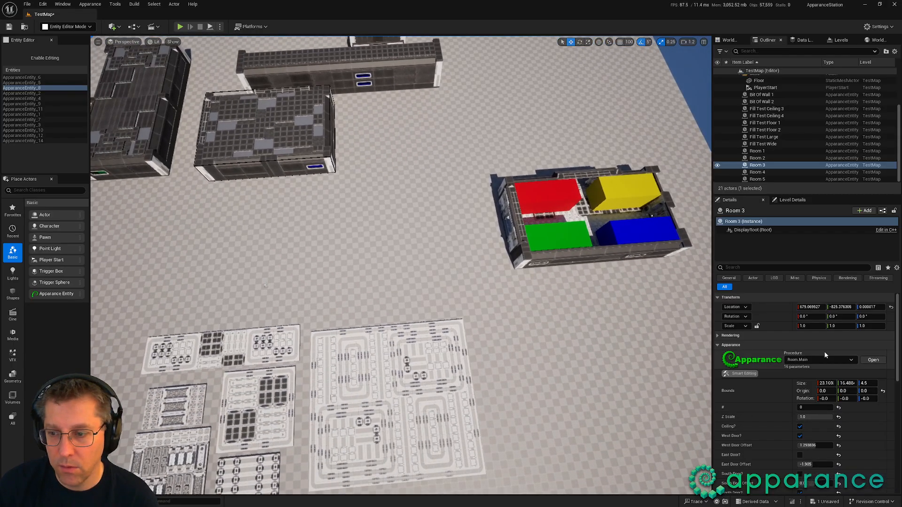
click(873, 360)
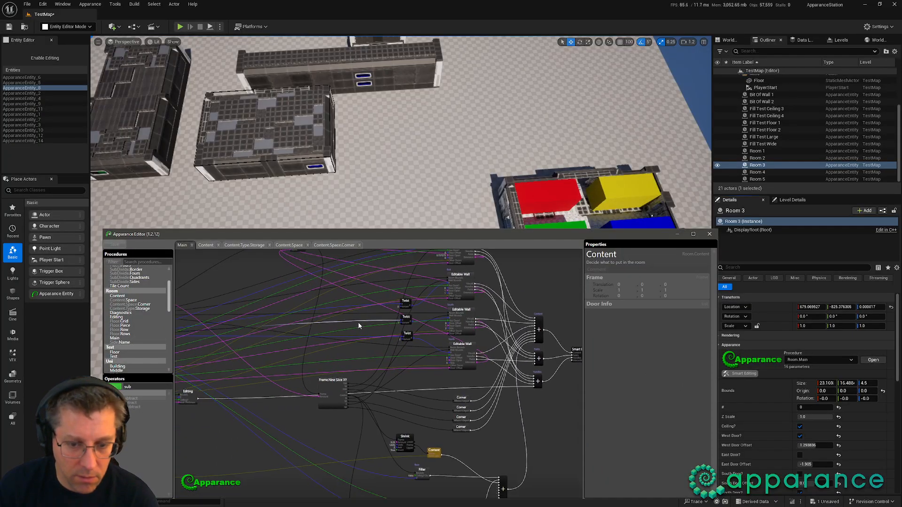
Step: Open the Room.Diagnostics procedure and set its hide ceilings constant to true
middle_drag(425, 442, 417, 377)
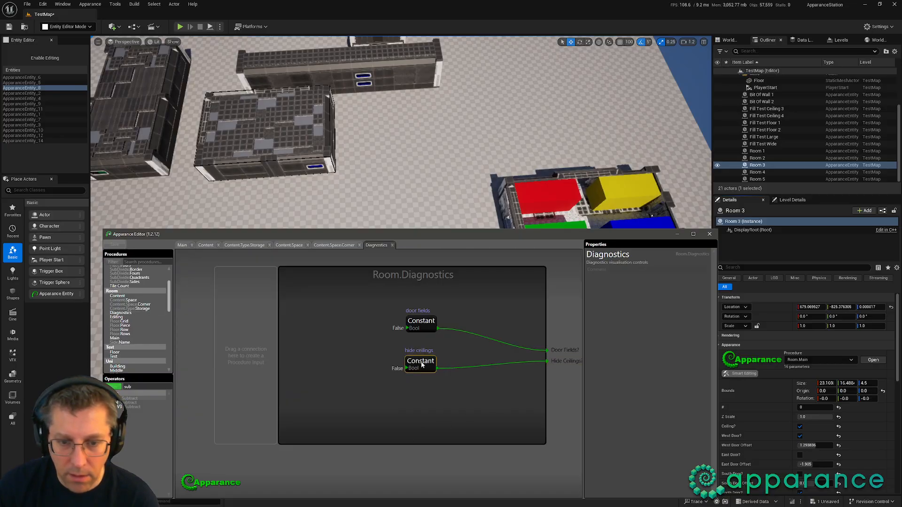
click(602, 286)
right_drag(531, 197, 357, 280)
scroll(499, 162, up, 3)
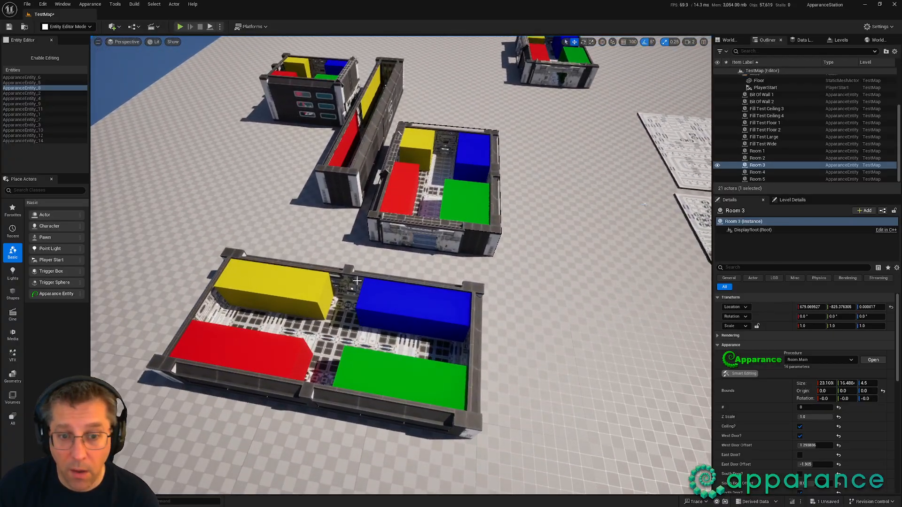
Step: Select Room 1, regenerate its content using the Populated option, and move the room up against the neighbouring room
click(357, 280)
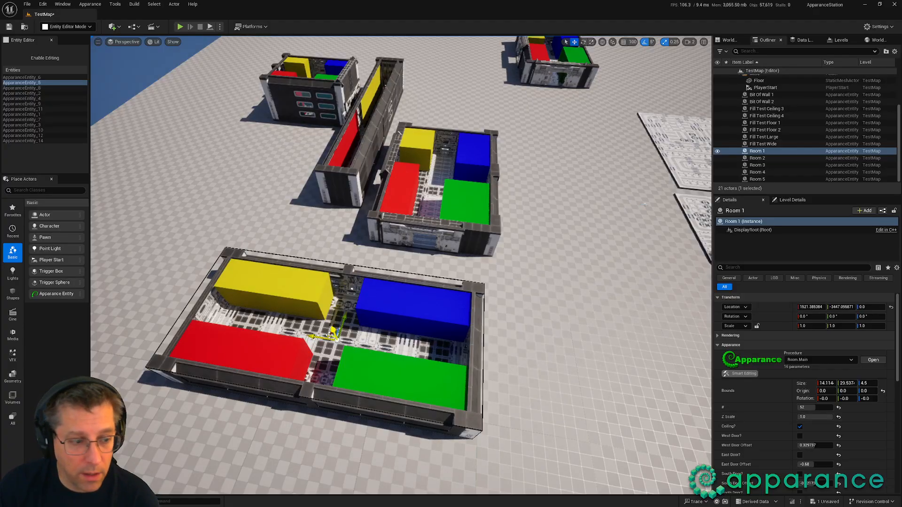
drag(334, 331, 352, 321)
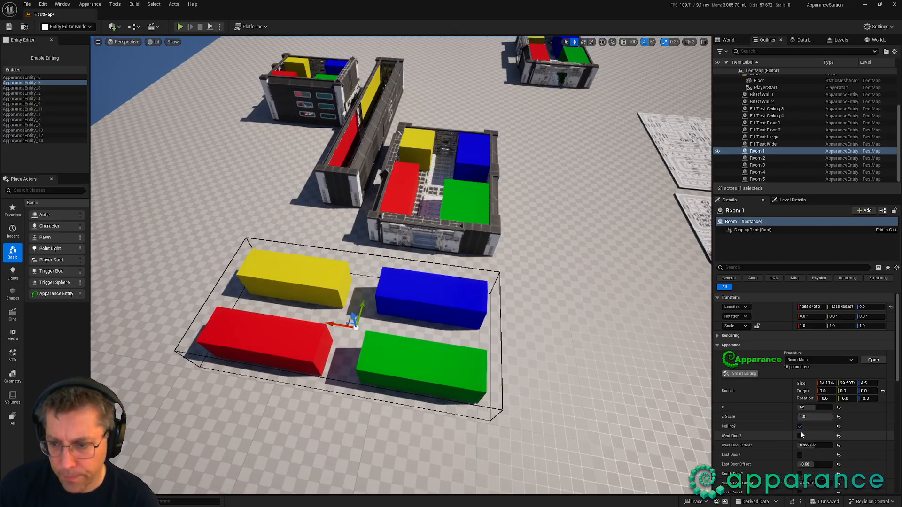
click(800, 427)
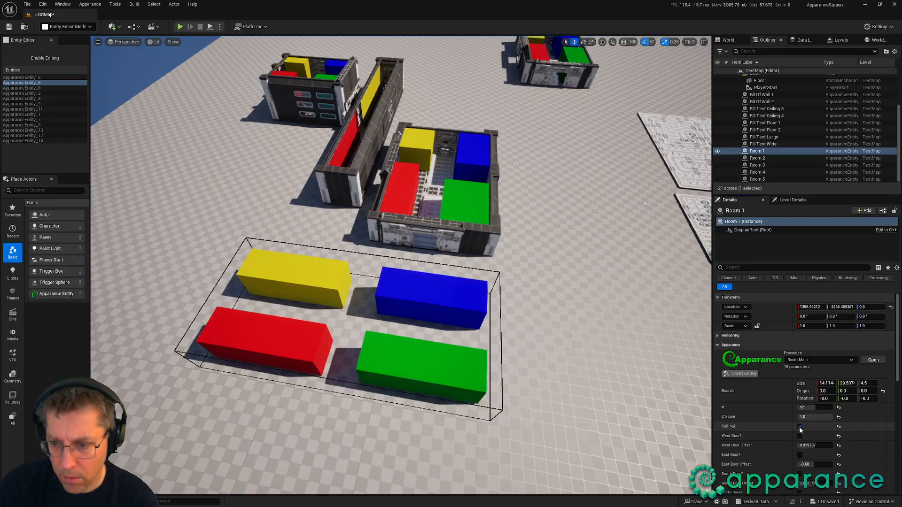
scroll(801, 429, down, 6)
click(800, 423)
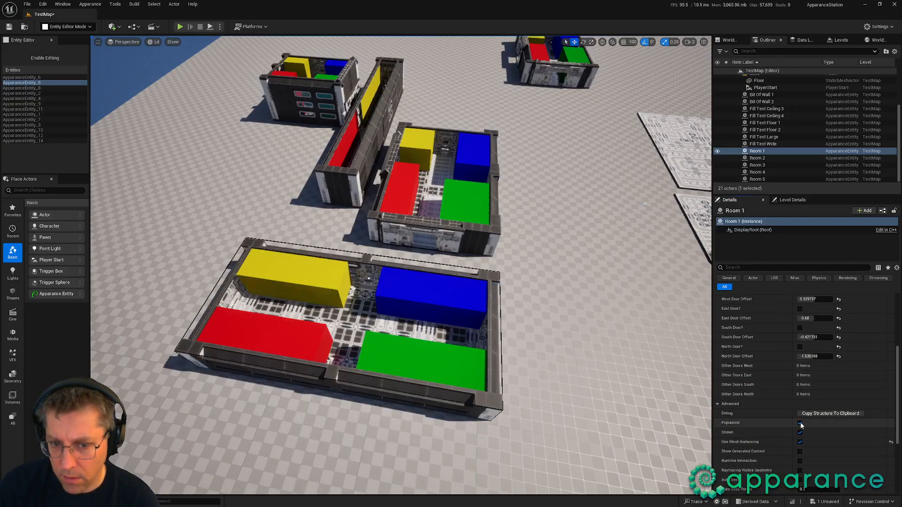
right_drag(347, 314, 348, 309)
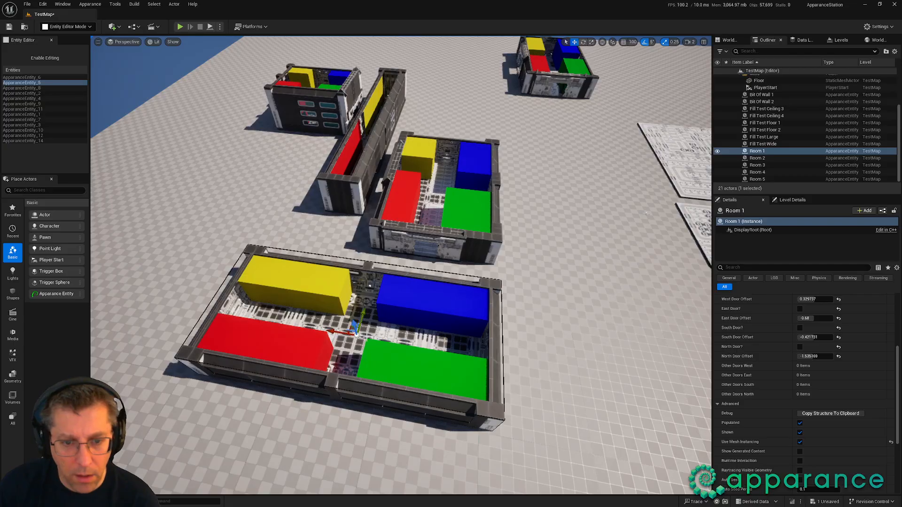
drag(347, 327, 370, 280)
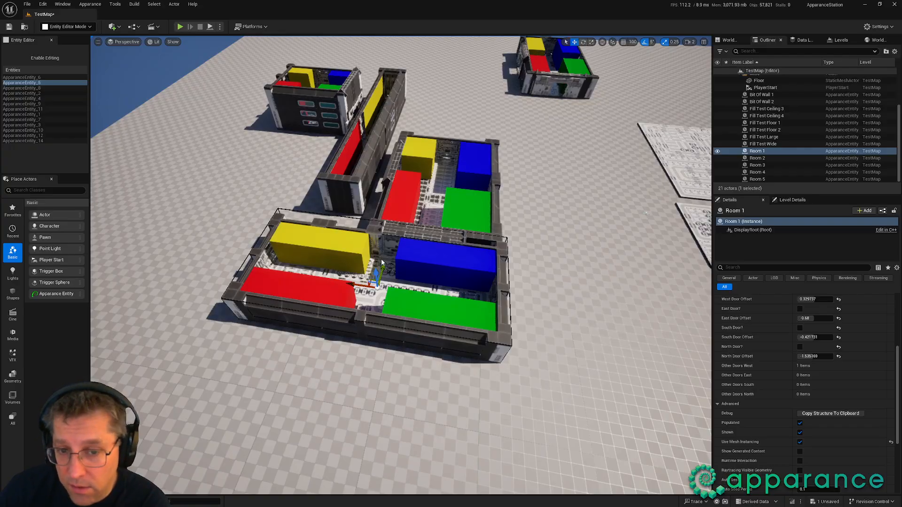
Step: Examine the two joined rooms from several sides, comparing the shared doorway with the coloured box positions
key(w)
right_drag(405, 300, 334, 298)
key(d)
key(s)
key(a)
key(d)
key(s)
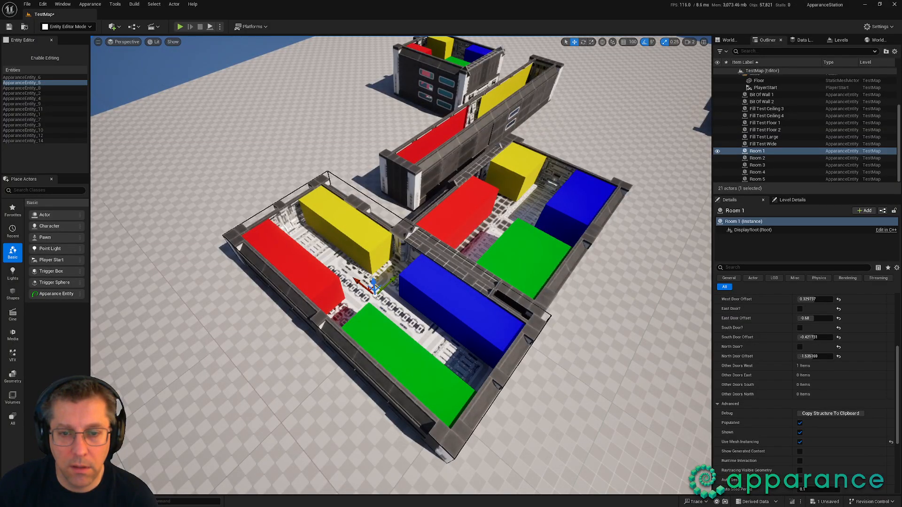
key(d)
right_drag(333, 298, 301, 277)
key(a)
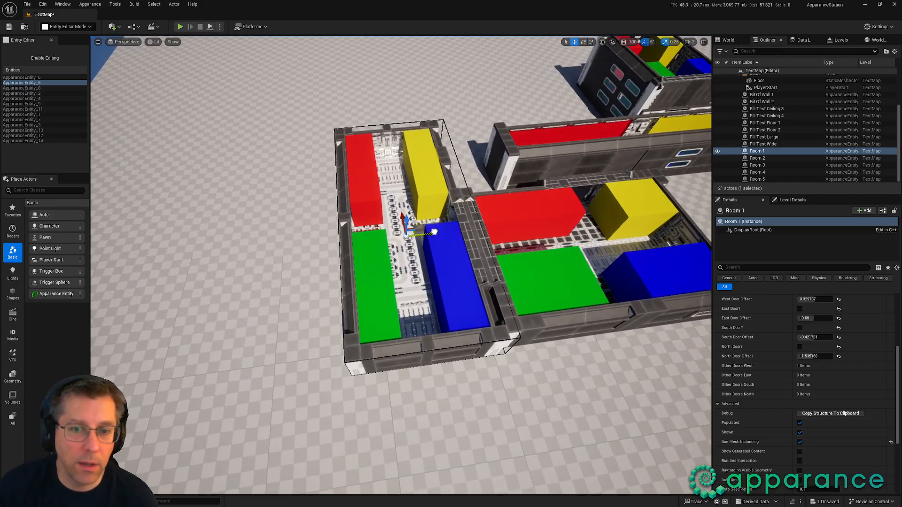
right_drag(434, 232, 450, 266)
key(s)
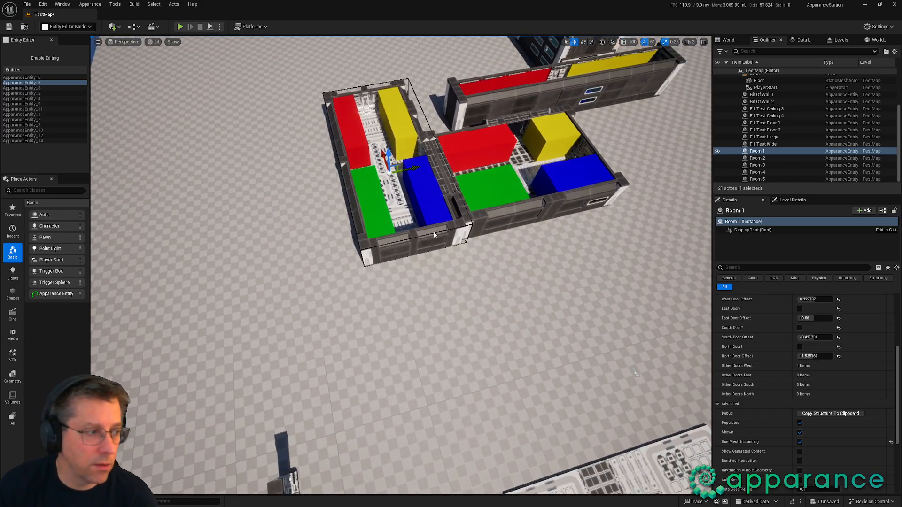
Step: Switch to the Apparance Editor and inspect how Room.Main wires the Door Offsets group, the Editable Wall nodes and Content
key(alt+Tab)
click(182, 246)
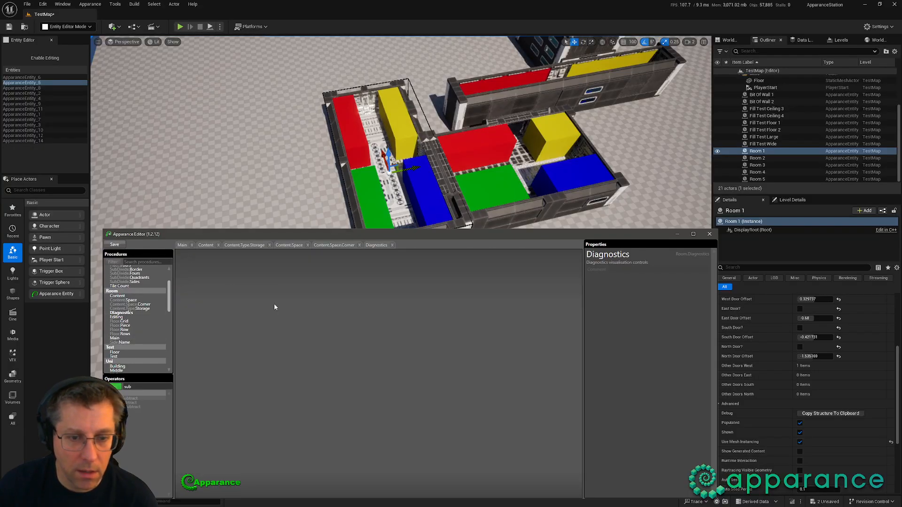
double_click(191, 232)
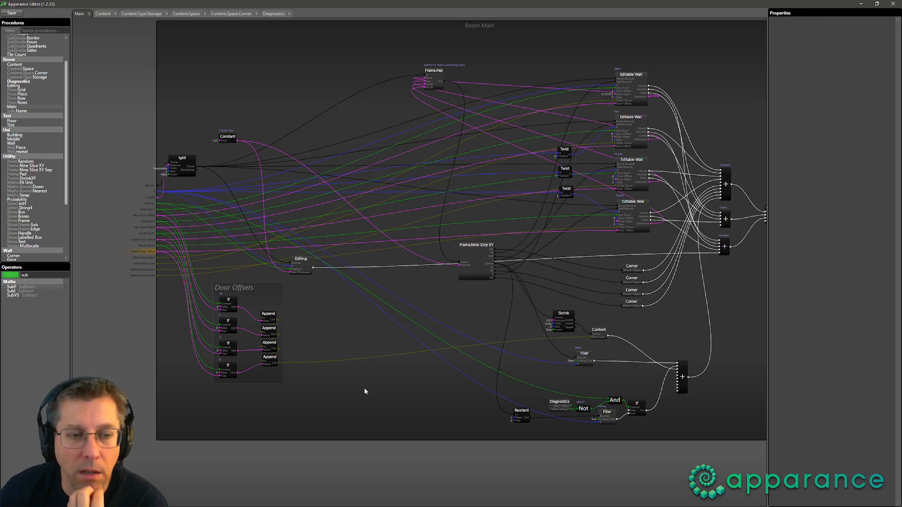
right_drag(367, 390, 329, 405)
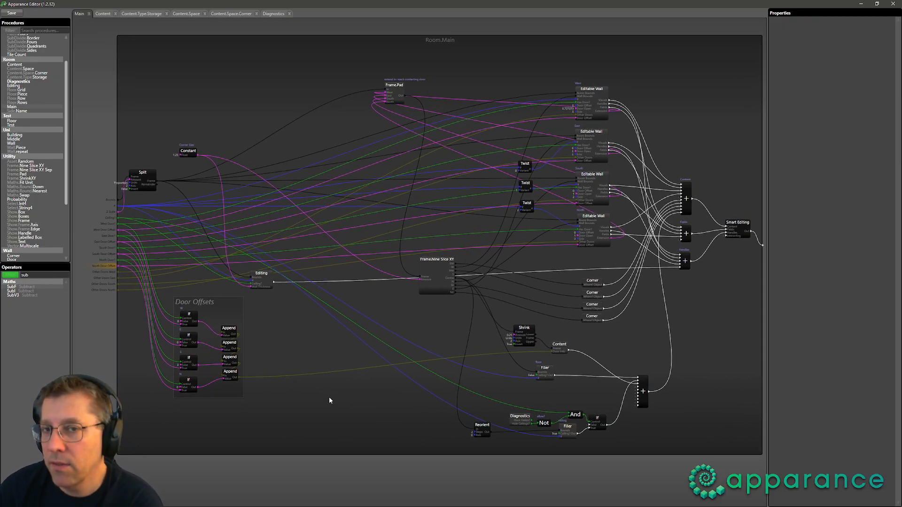
double_click(473, 6)
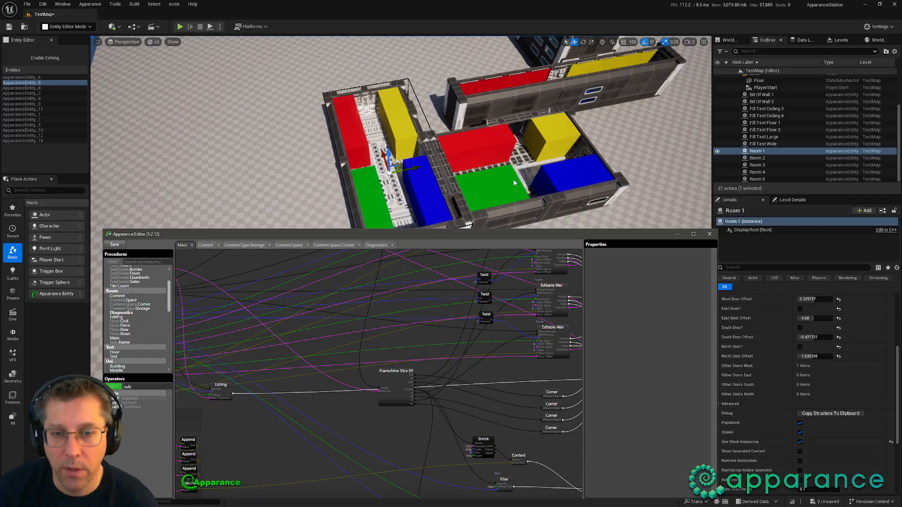
Step: Slide Room 1 along the neighbouring room's wall and move it clear of that room
right_drag(513, 183, 700, 192)
drag(323, 245, 385, 246)
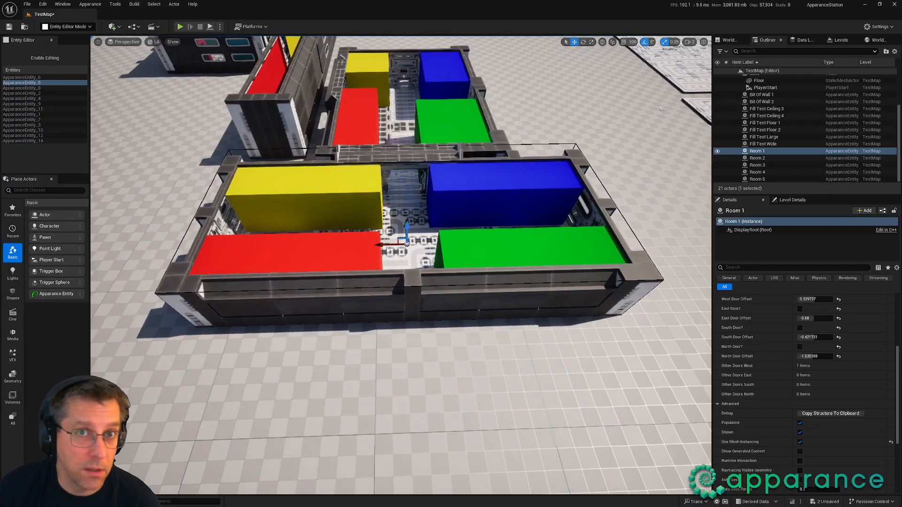
right_drag(385, 246, 281, 223)
mouse_move(335, 301)
right_down()
mouse_move(335, 277)
mouse_move(336, 301)
right_up()
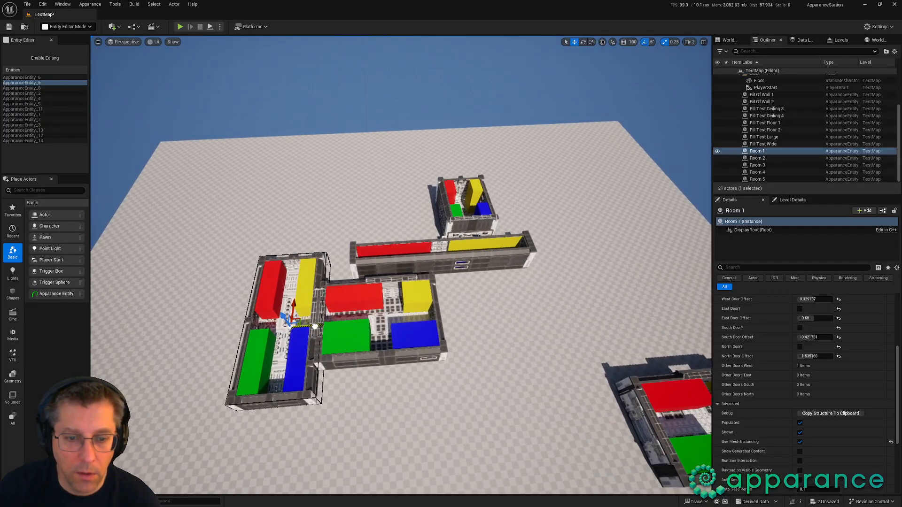
drag(315, 326, 285, 328)
mouse_move(285, 328)
right_down()
mouse_move(347, 329)
mouse_move(284, 322)
right_up()
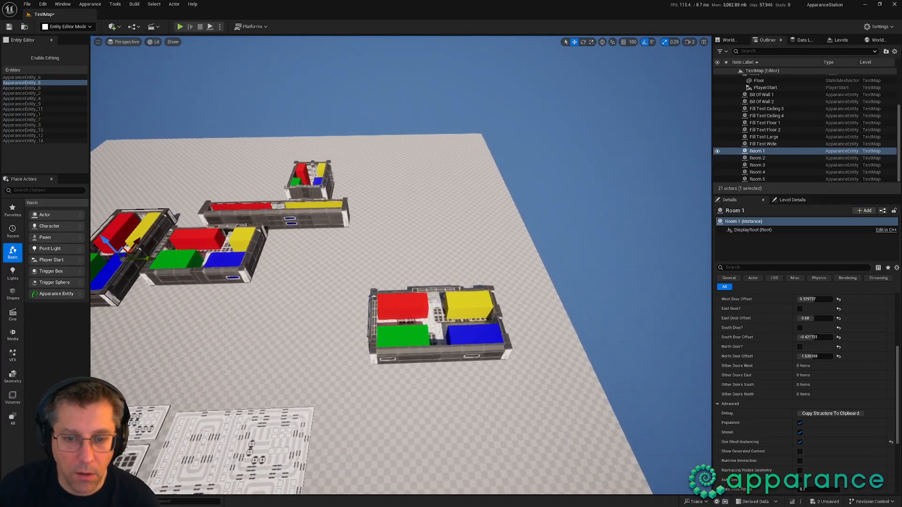
Step: Examine how the four coloured boxes in Room 4 fill the corners around its doors
right_drag(380, 312, 343, 341)
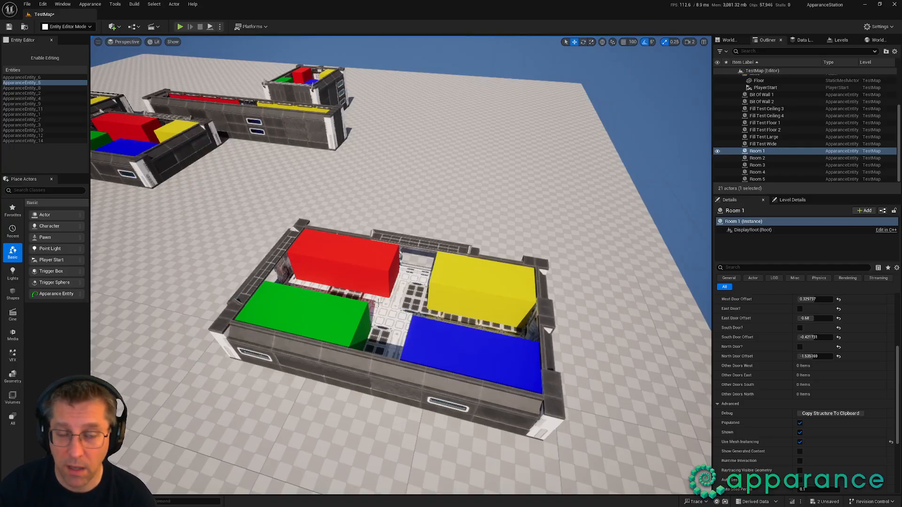
right_drag(380, 327, 352, 308)
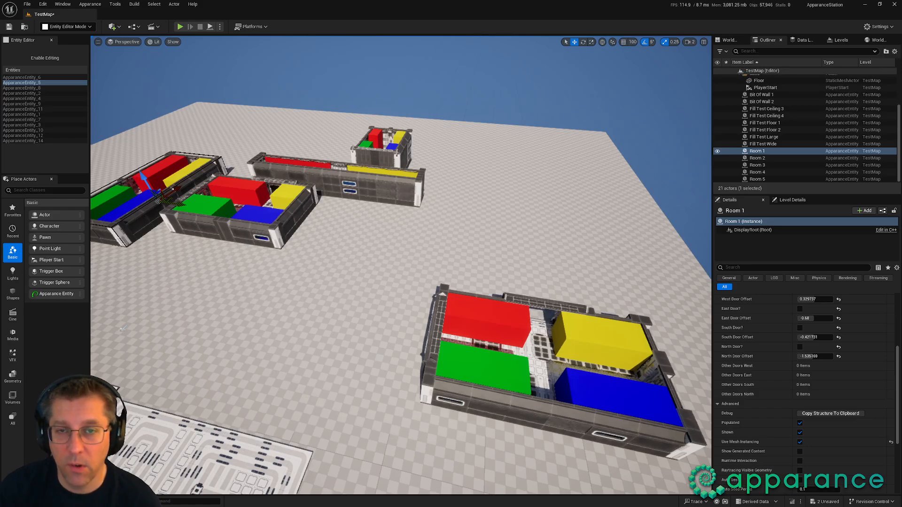
right_drag(352, 307, 363, 322)
right_drag(455, 350, 502, 422)
Step: Browse the Meshes folder of ModularSciFiEnv_E and look over the box meshes as possible room content
key(alt+Tab)
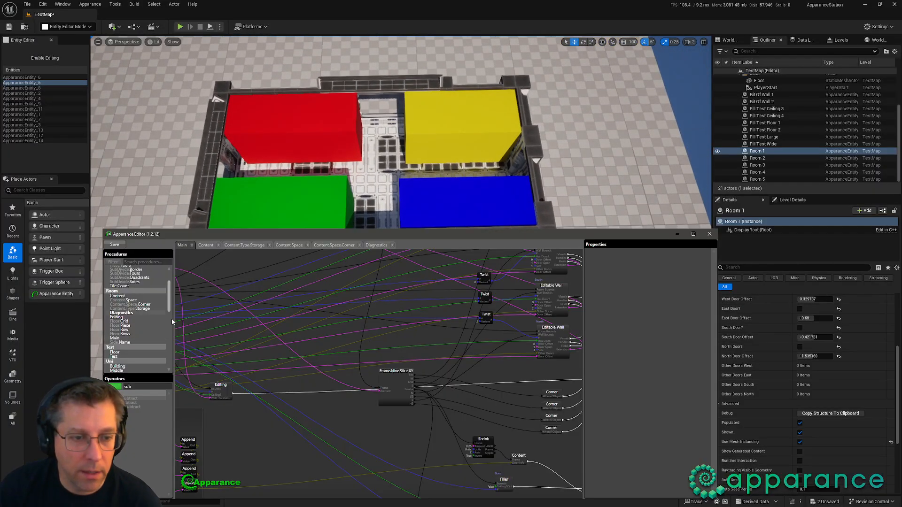
click(28, 502)
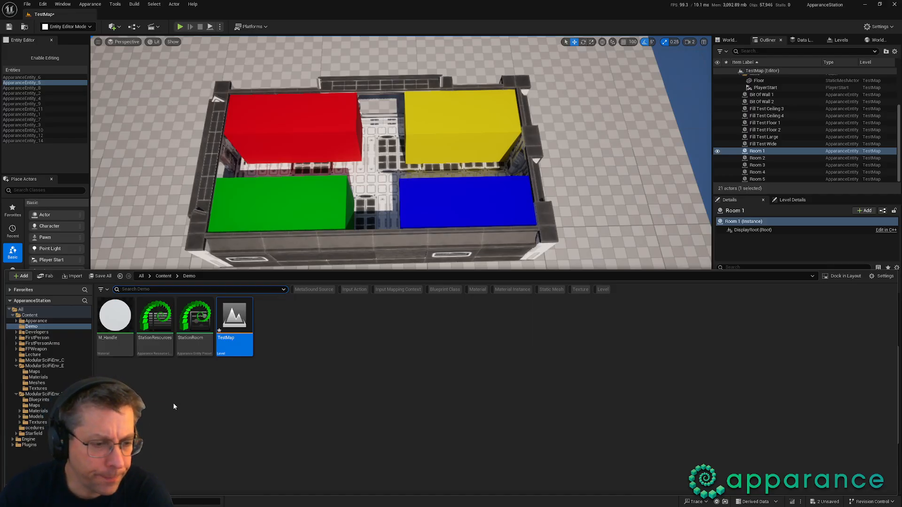
click(44, 366)
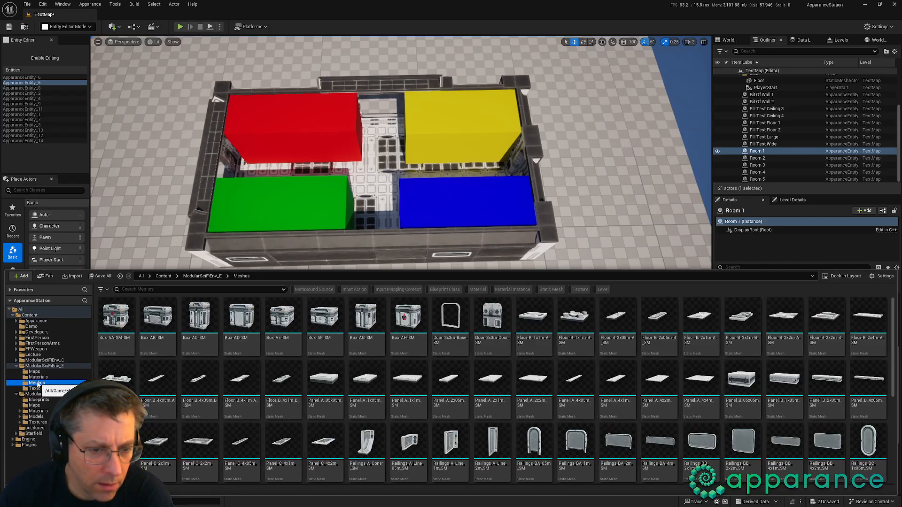
mouse_move(108, 315)
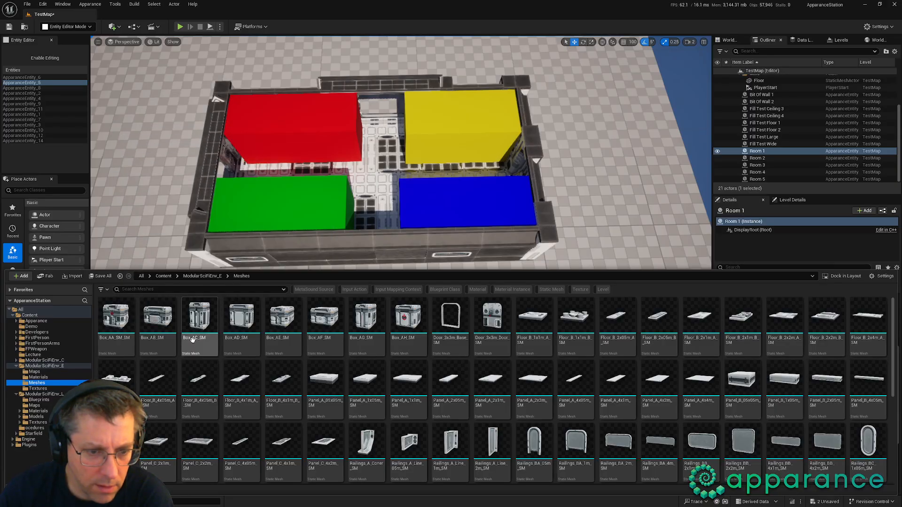
Step: Open the StationResources asset from the Demo folder, then move its editor window clear and reduce its height
mouse_move(201, 323)
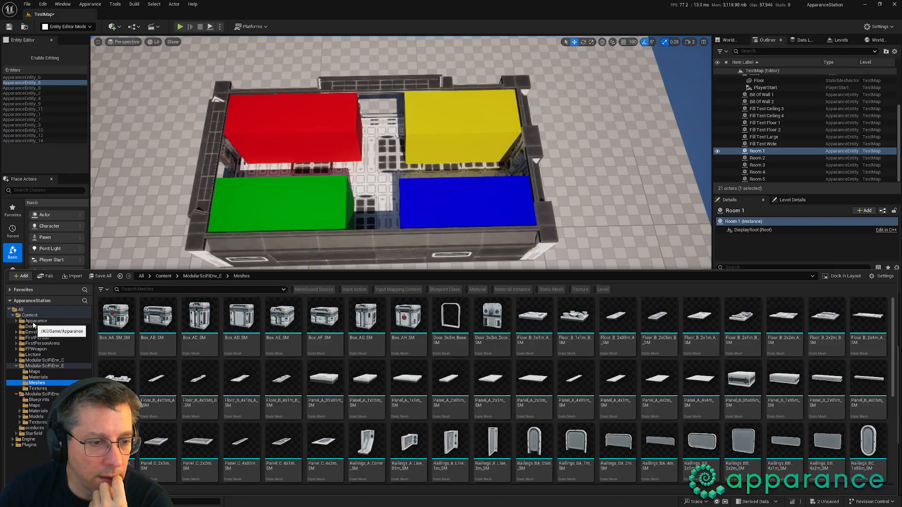
click(31, 326)
double_click(139, 331)
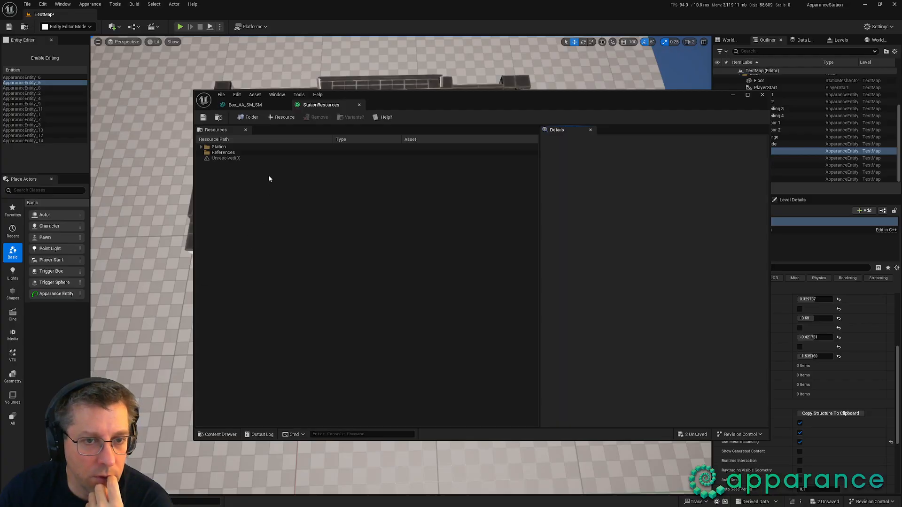
drag(390, 104, 447, 49)
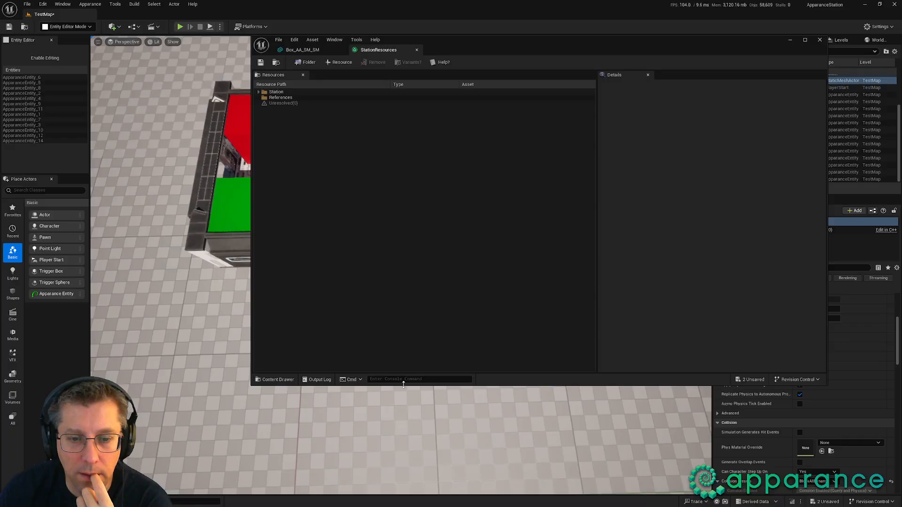
drag(404, 384, 405, 250)
Step: Add a folder named Content under the Station resource group
click(258, 92)
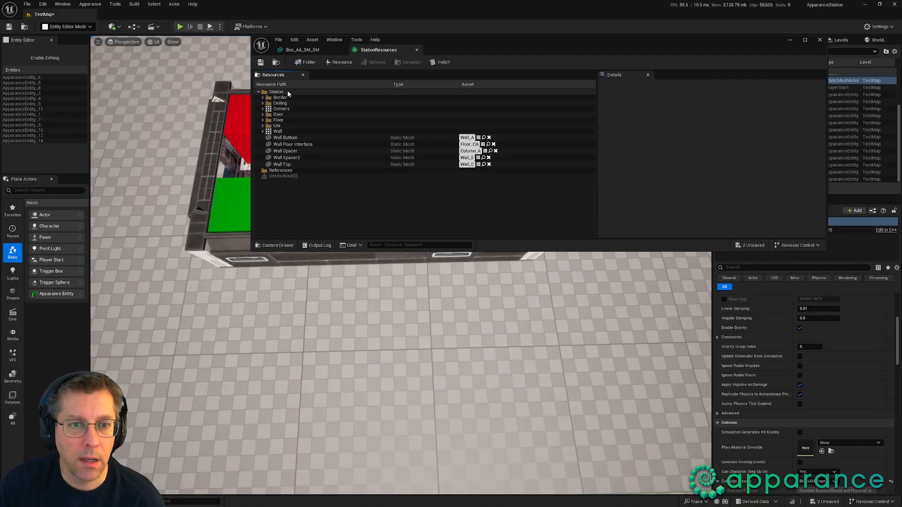
click(286, 92)
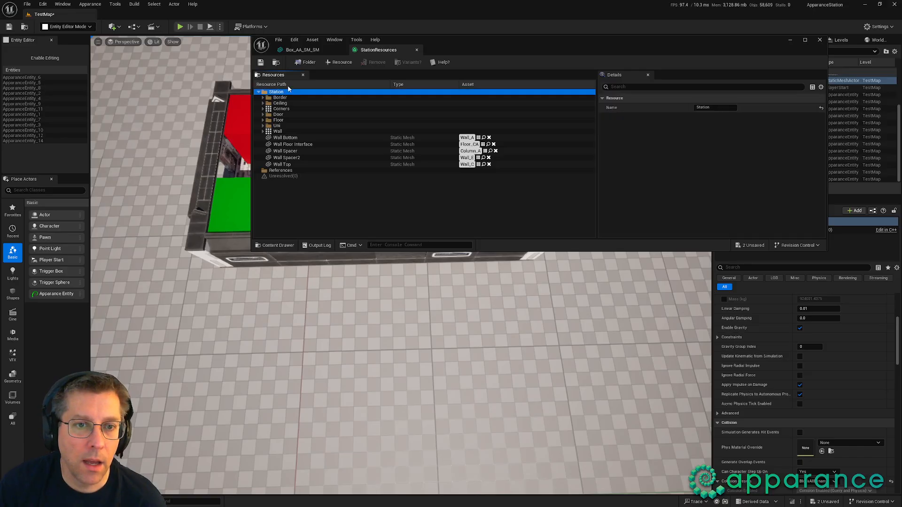
click(303, 62)
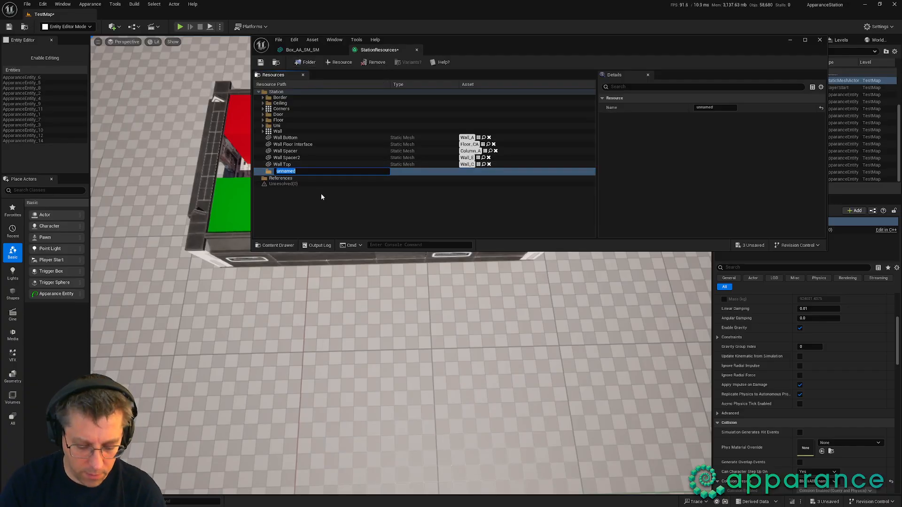
text(Content)
key(Return)
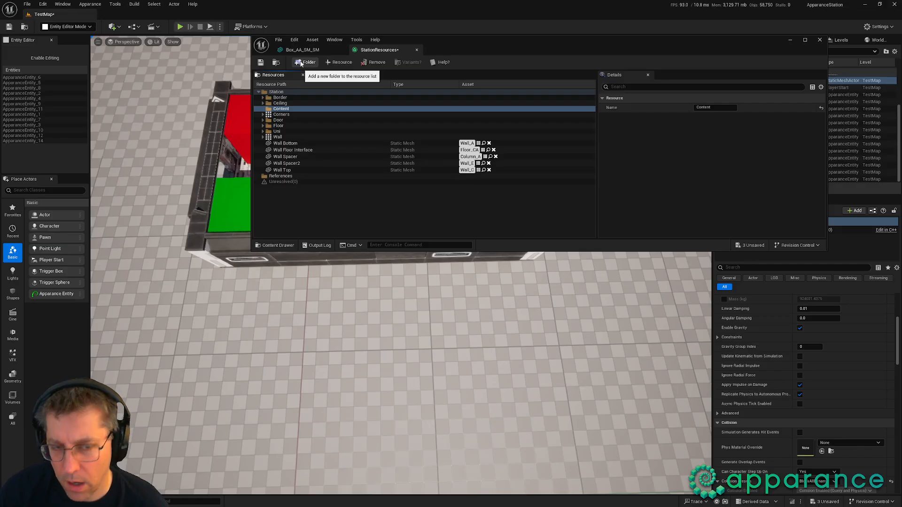
Step: Add a resource named Stackable inside the Content folder
click(333, 65)
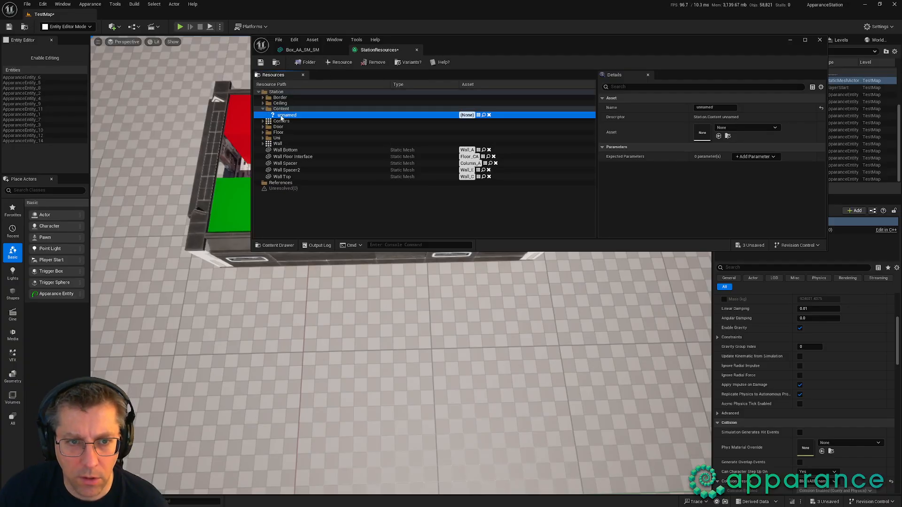
text(Sta)
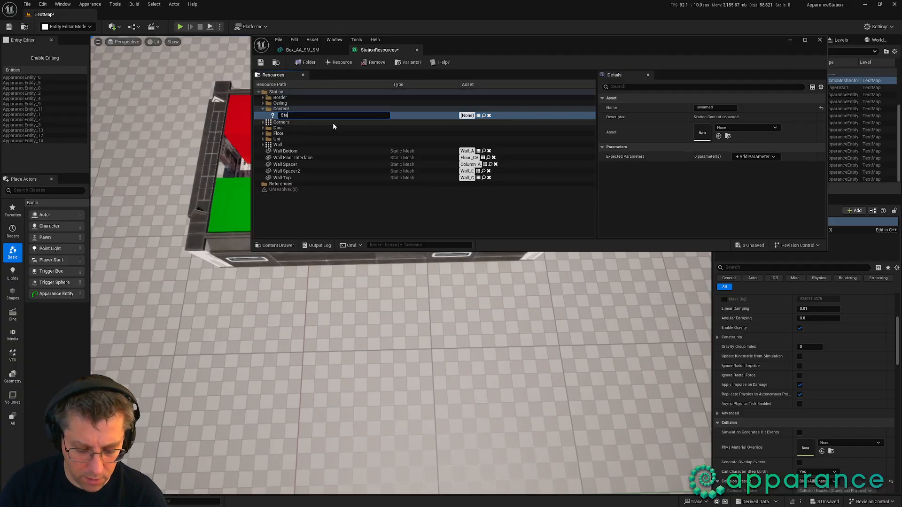
text(ckable)
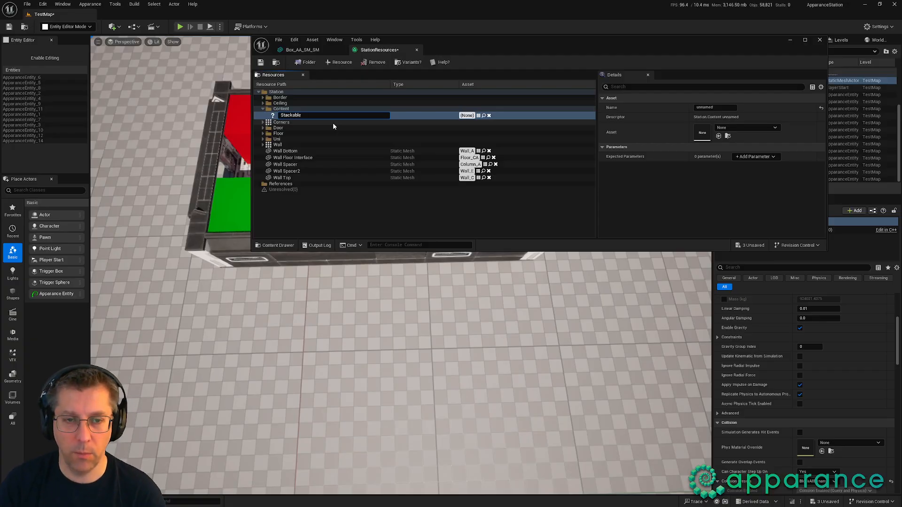
key(Return)
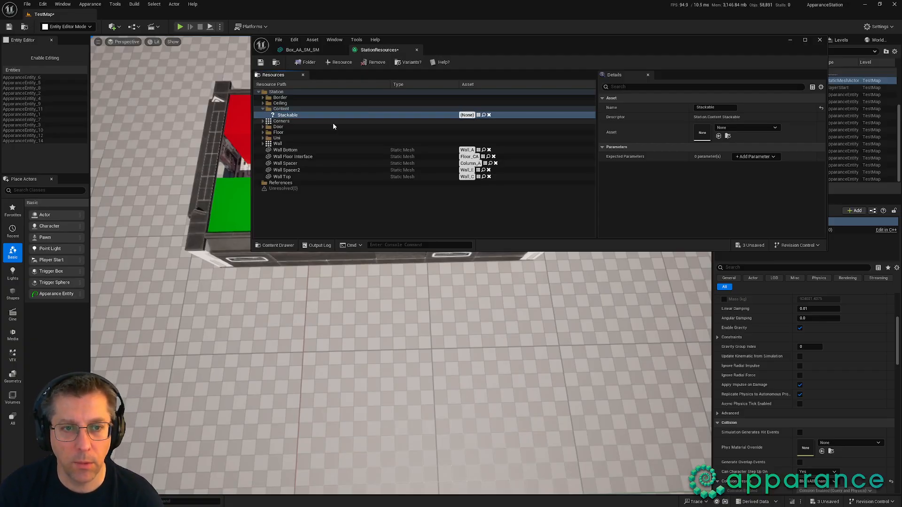
Step: Check the size of Box_AA_SM_SM in the ModularSciFiEnv_E Meshes folder and rename the Stackable resource to Stackable1x1
key(ctrl+space)
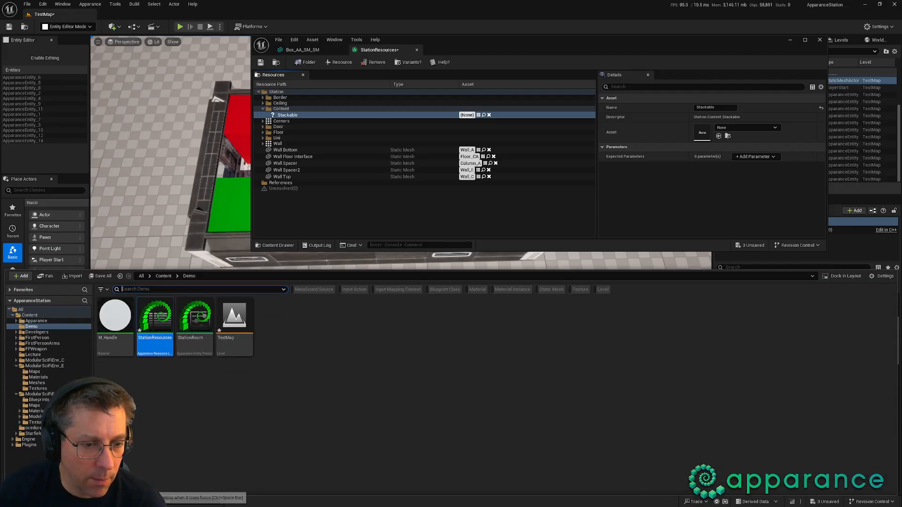
click(37, 383)
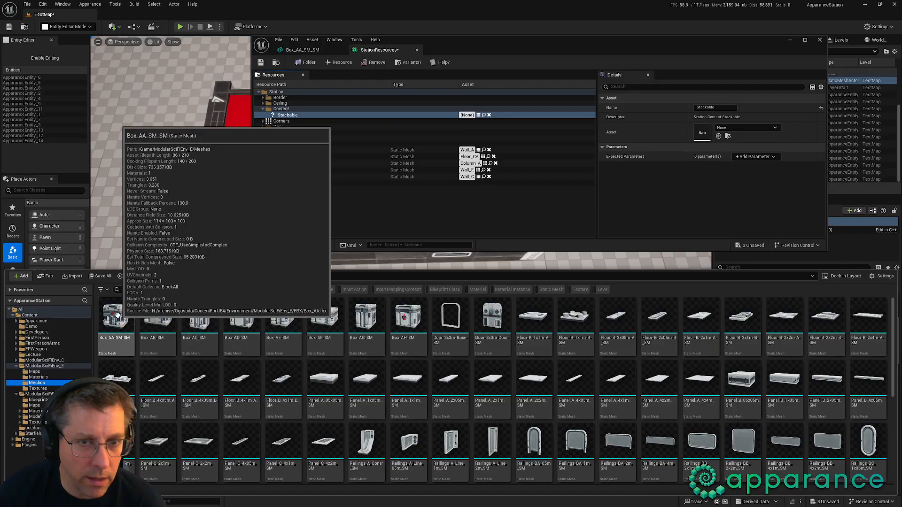
click(116, 314)
click(331, 115)
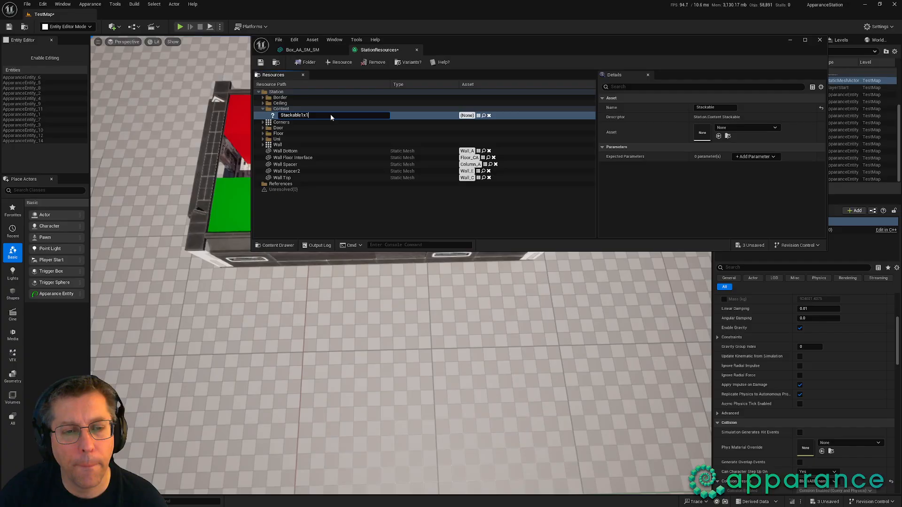
key(Return)
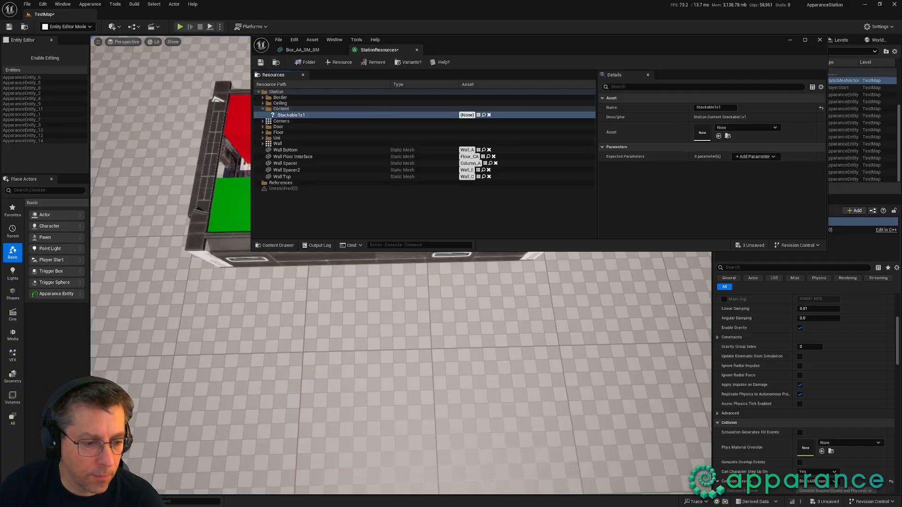
key(ctrl+space)
drag(116, 319, 357, 117)
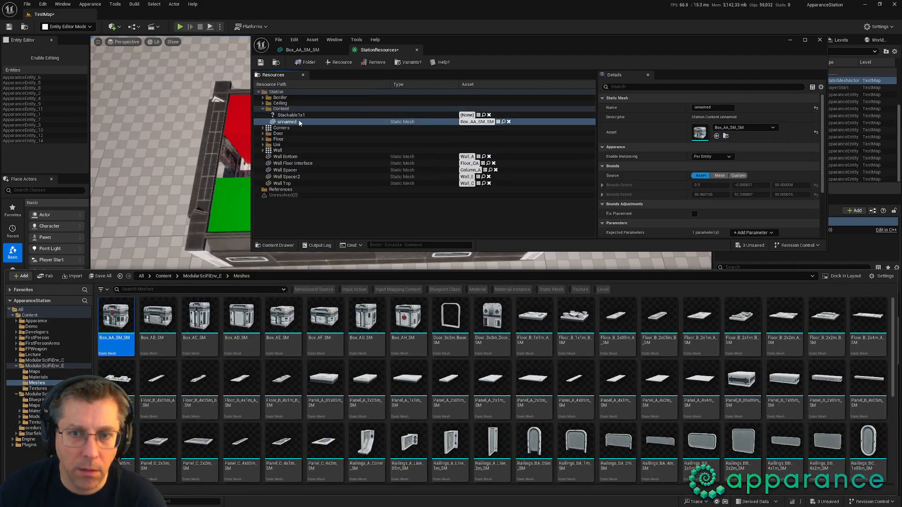
click(300, 123)
key(Delete)
Step: Assign the Box_AA_SM_SM mesh to the Stackable1x1 resource and convert that resource into a list of variants
click(25, 502)
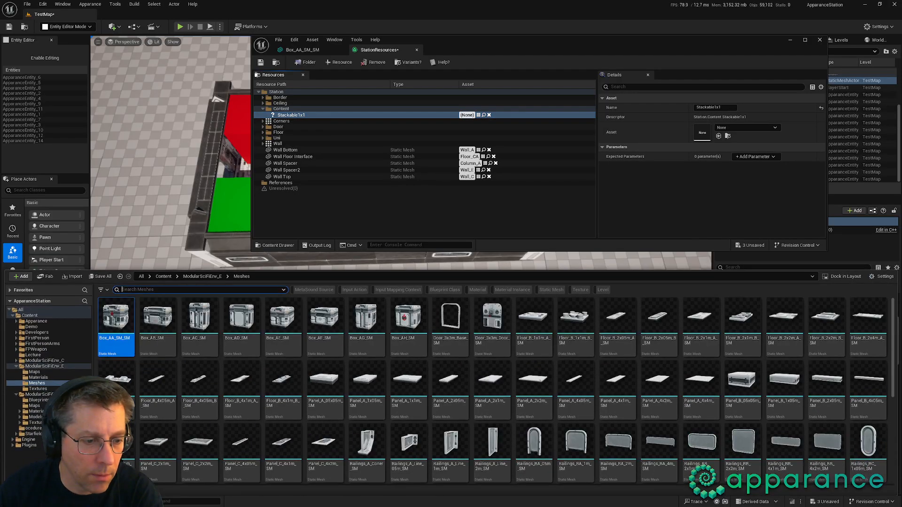
drag(116, 319, 474, 115)
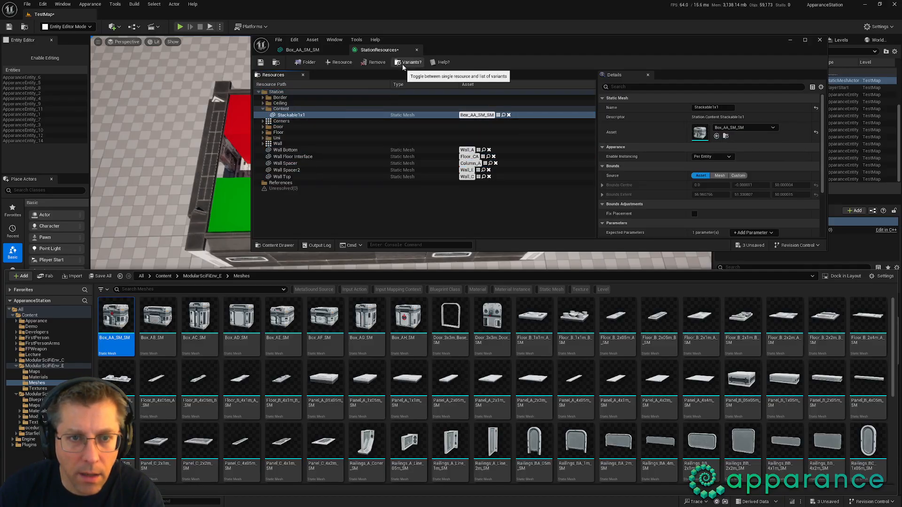
click(402, 64)
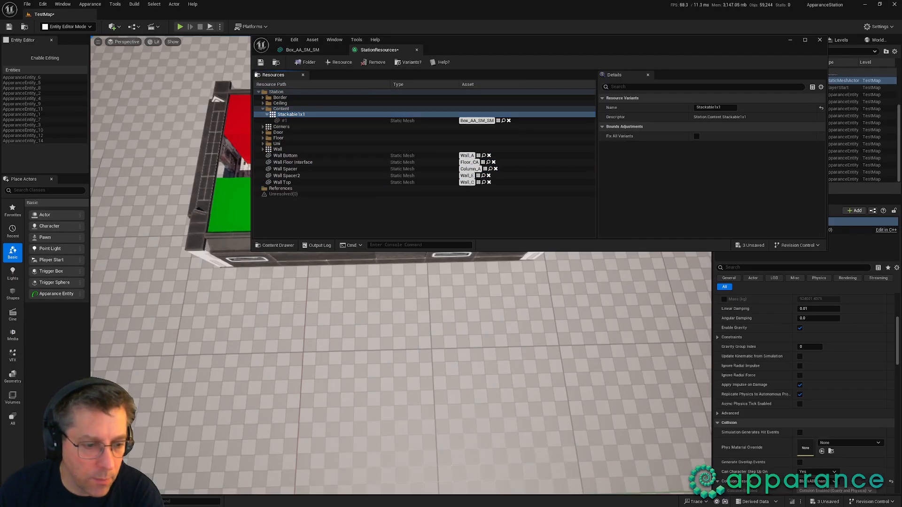
Step: Add the Box_AC_SM mesh as a second variant of Stackable1x1 and compare the bounds of both variants
key(ctrl+space)
drag(199, 320, 295, 116)
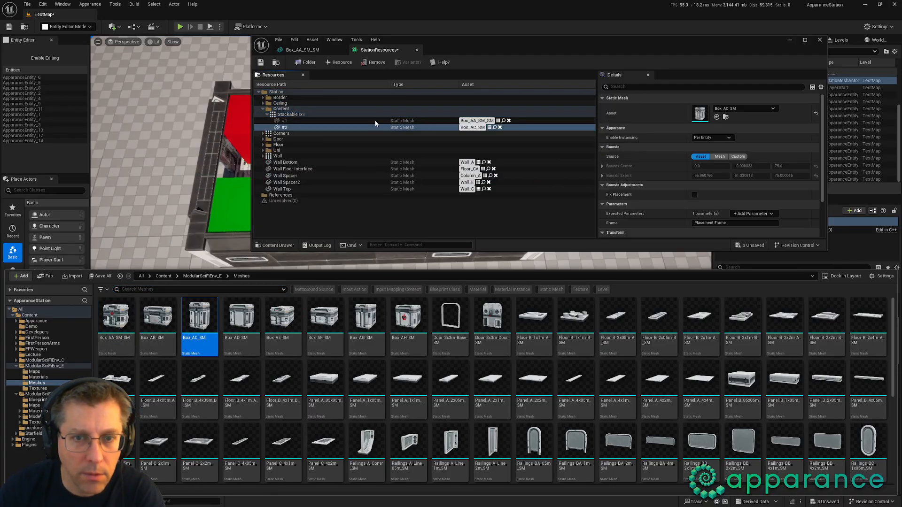
click(442, 120)
click(442, 128)
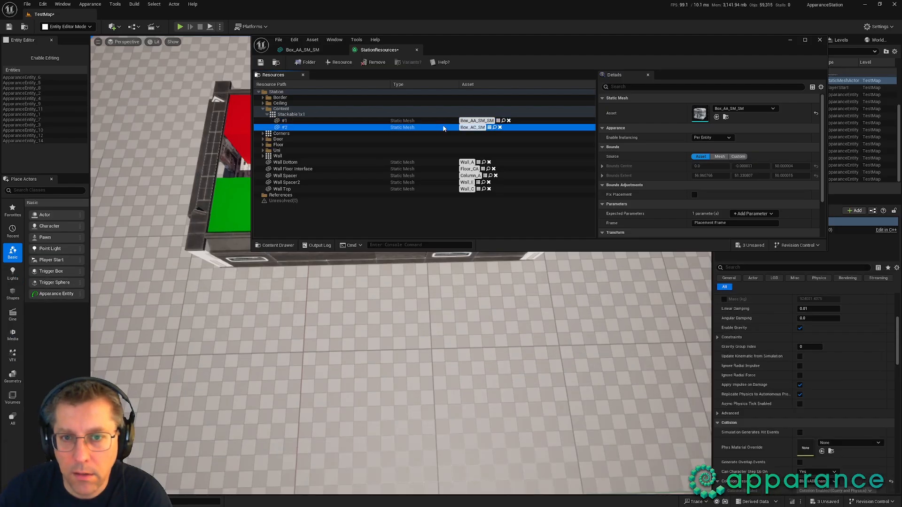
click(445, 121)
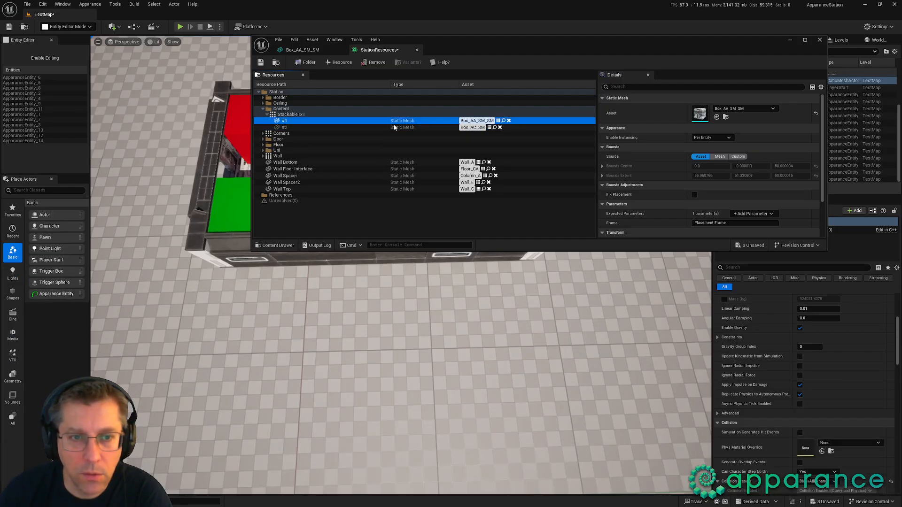
Step: Save the StationResources asset and check the descriptor of the Stackable1x1 resource
key(ctrl+s)
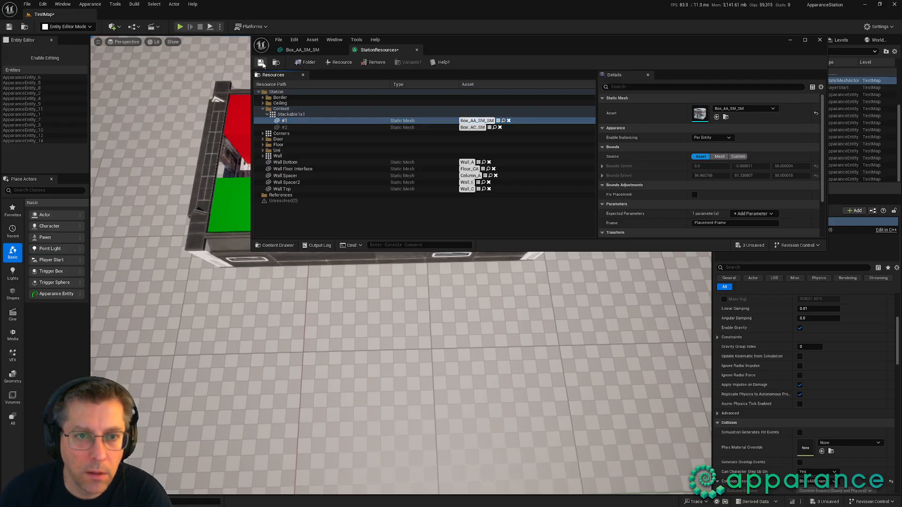
click(291, 116)
click(718, 117)
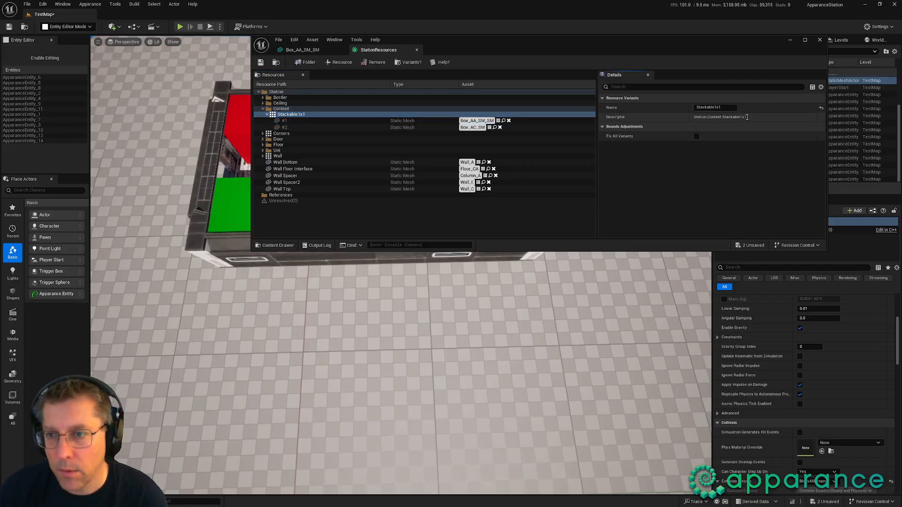
Step: Minimise the resource editor and switch to the Apparance Editor, closing the Diagnostics, Content.Space.Corner and Content.Space procedures to get back to Content.Type.Storage
click(790, 40)
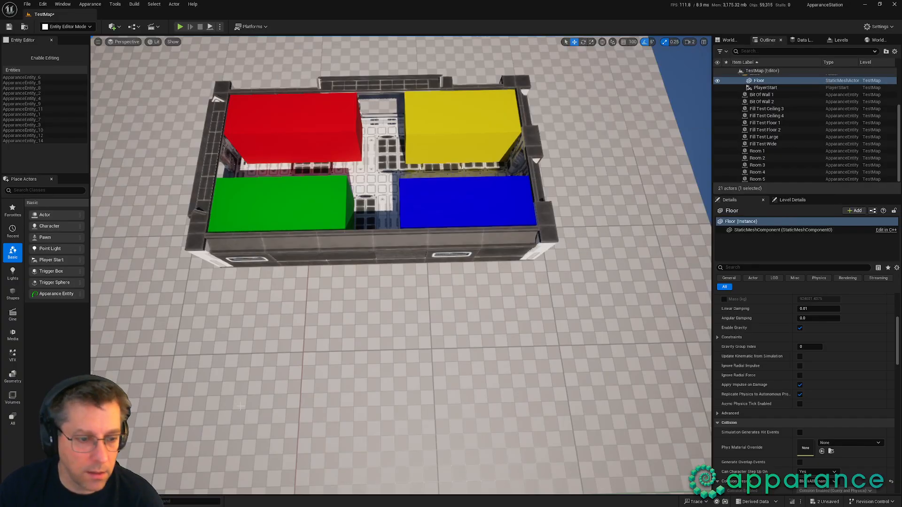
key(ctrl+space)
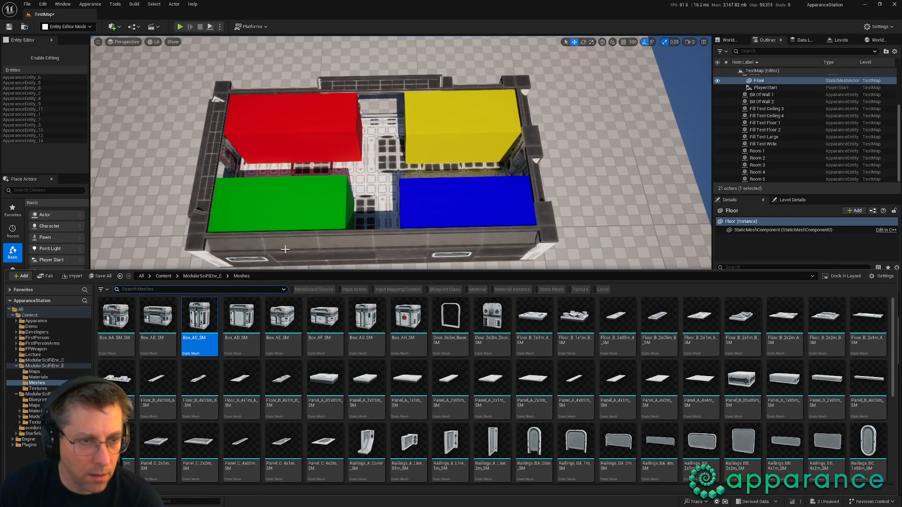
key(alt+Tab)
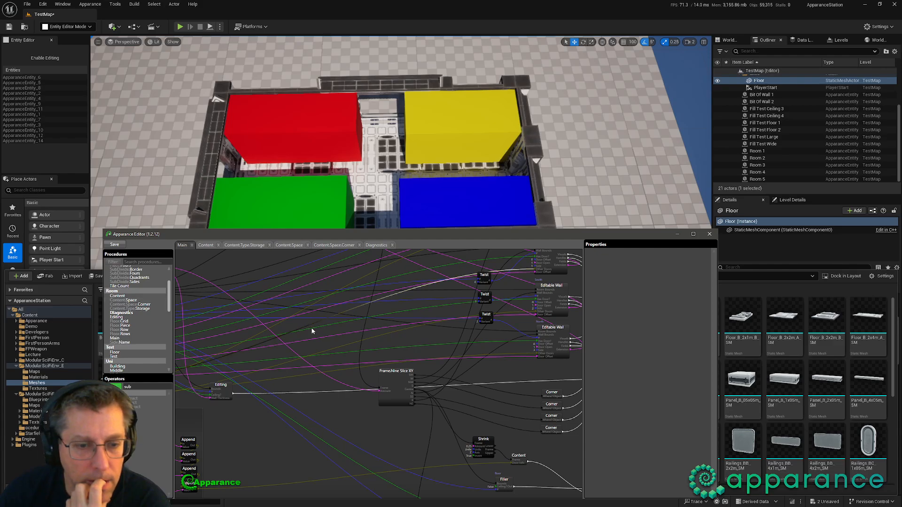
scroll(298, 290, down, 1)
click(392, 245)
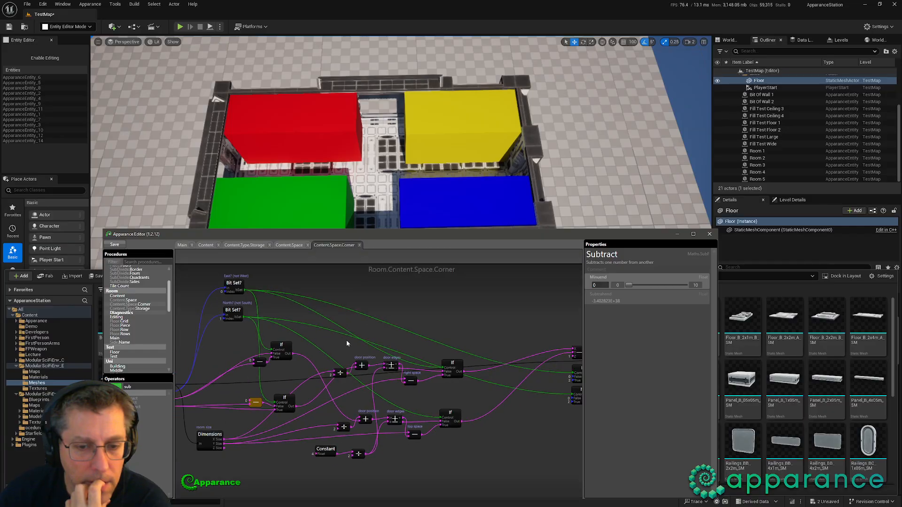
middle_click(333, 245)
middle_click(297, 245)
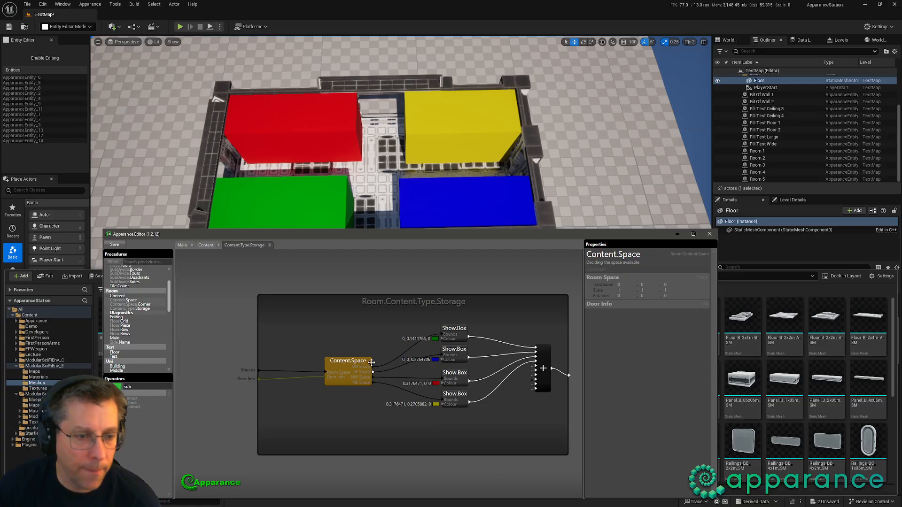
Step: Create a new procedure in the Room category of the procedure list
scroll(136, 310, up, 2)
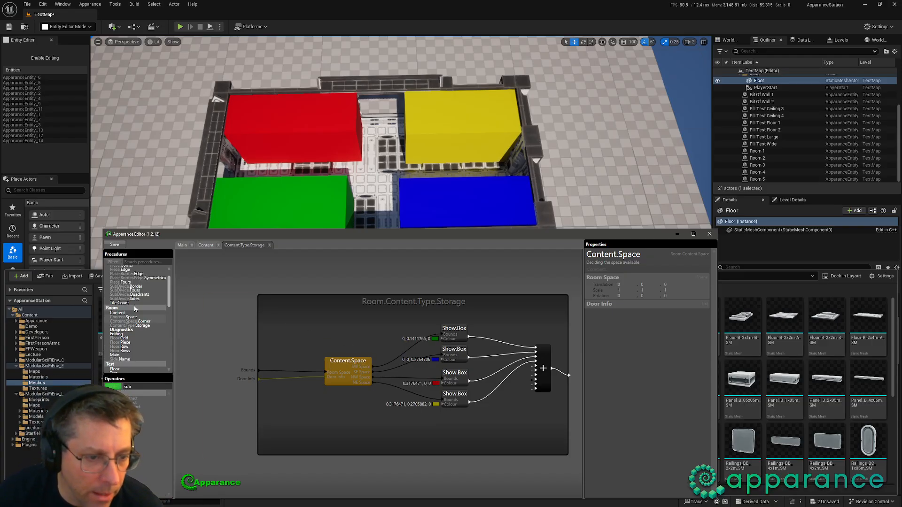
right_click(131, 326)
click(141, 337)
click(131, 330)
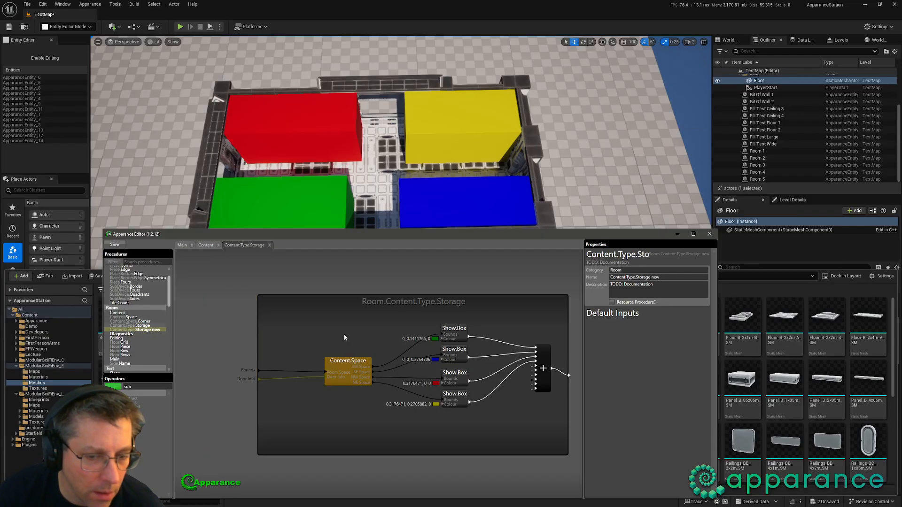
Step: Rename the new Room procedure to Fill.Space.Stackable
drag(663, 279, 596, 282)
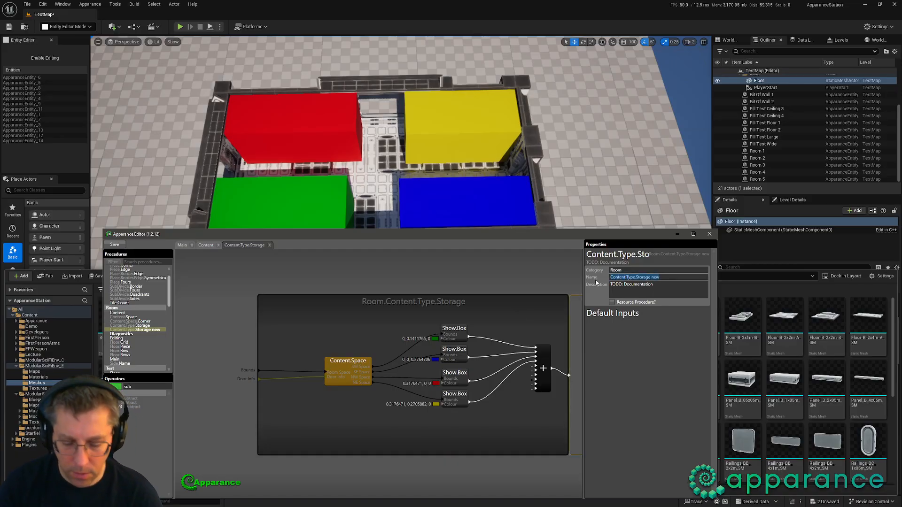
text(Storage.Stackable)
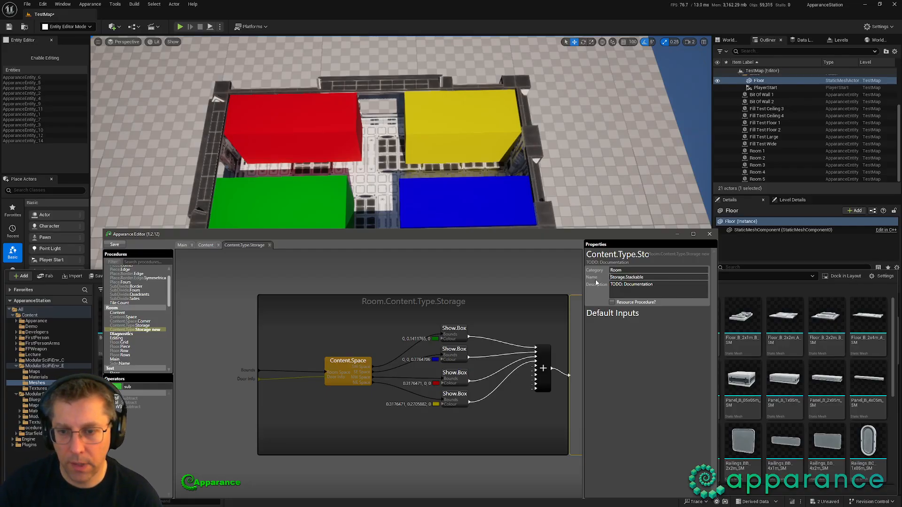
text(ill)
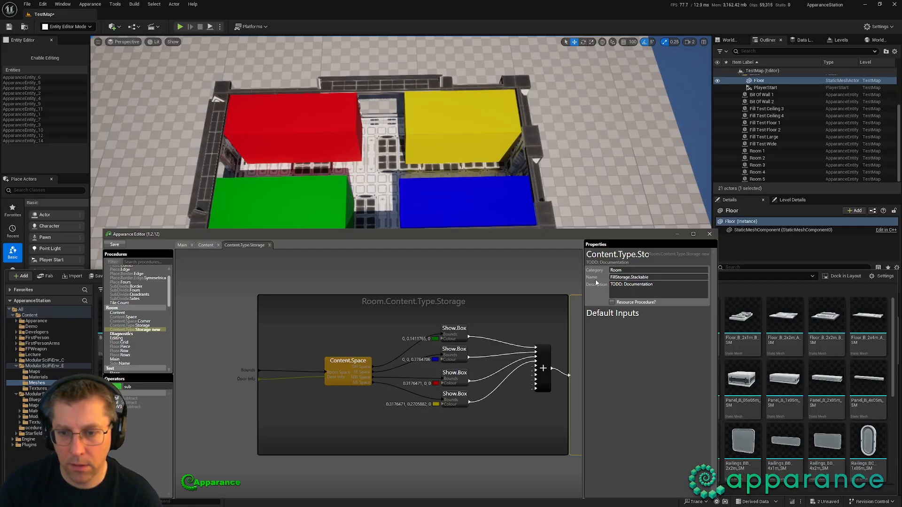
text(.Space)
key(ctrl+shift+Right)
key(Delete)
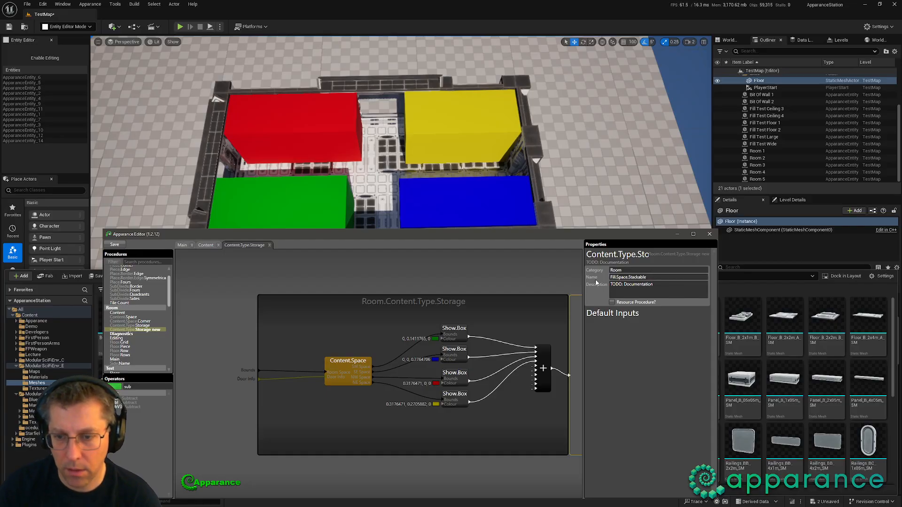
key(Tab)
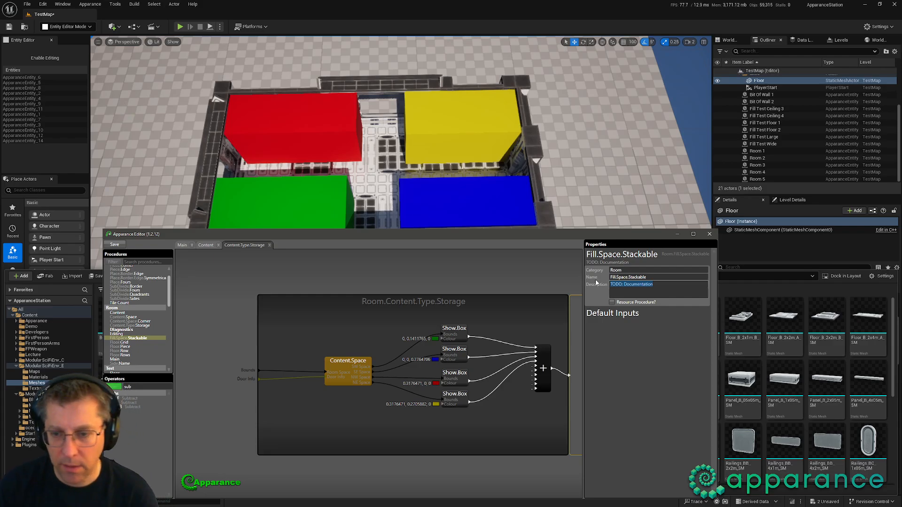
Step: Set the procedure's description to "Filling a space with stacakable stuff"
text(Fill)
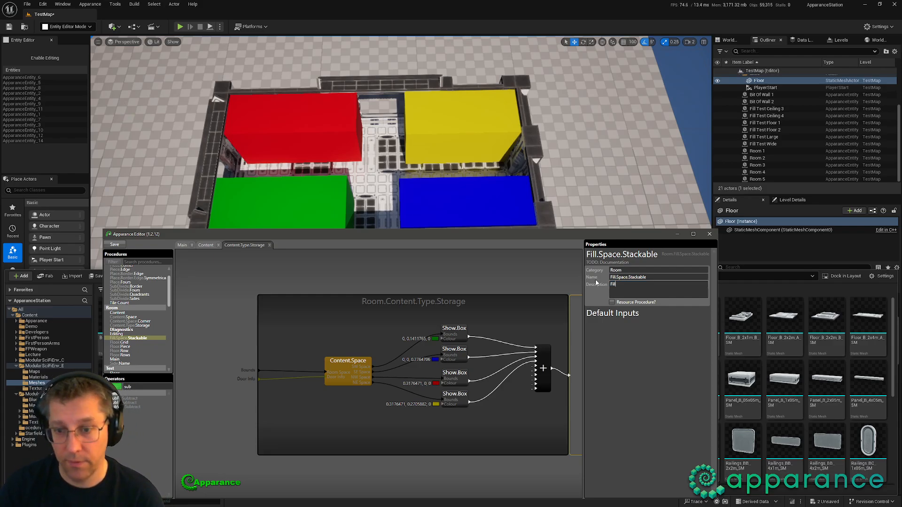
text(ing a space wit)
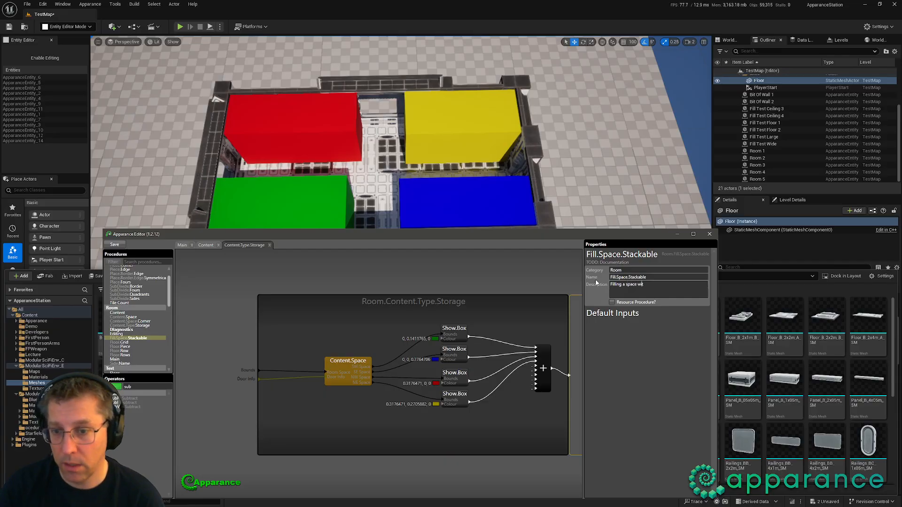
text(h stackable st)
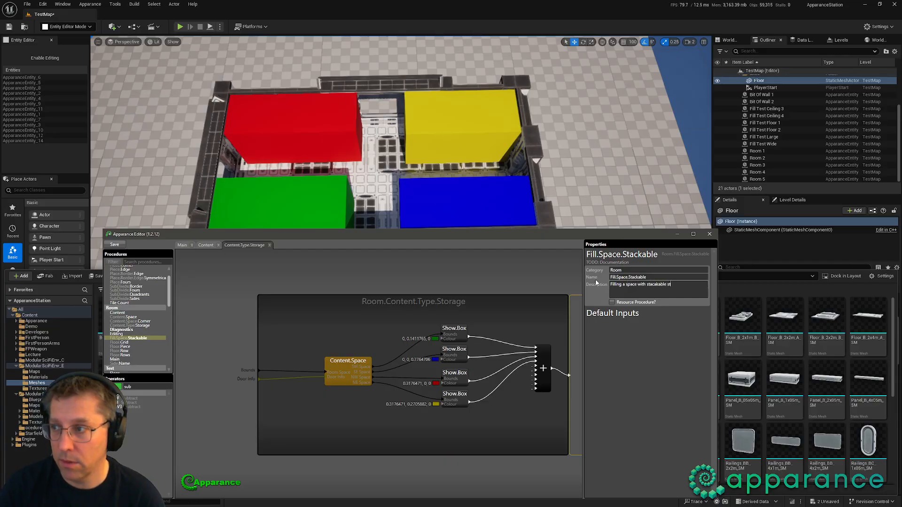
text(uff)
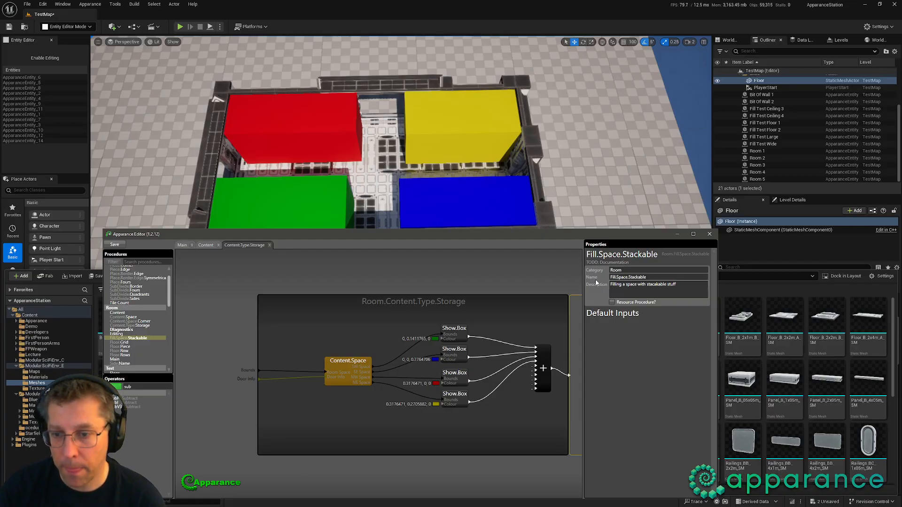
click(307, 346)
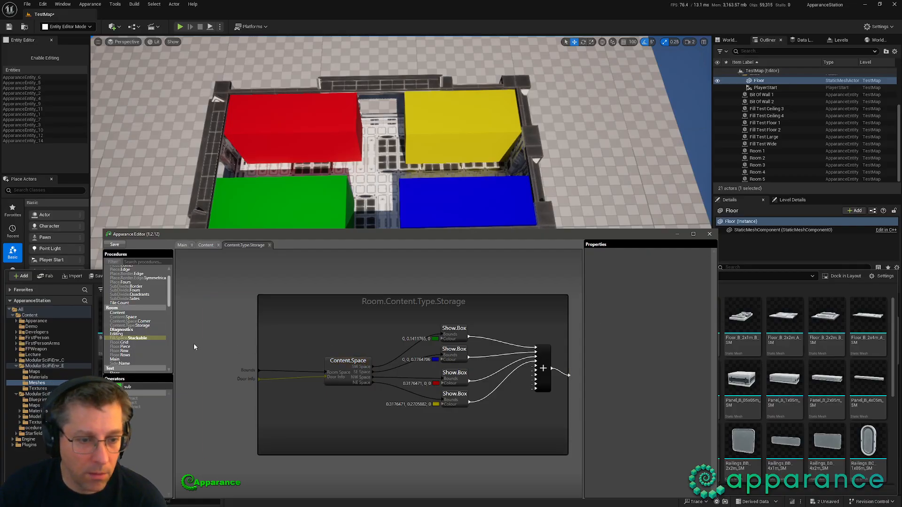
Step: Open Fill.Space.Stackable and add a Show.Frame node wired from a Frame procedure input to the procedure output
double_click(148, 338)
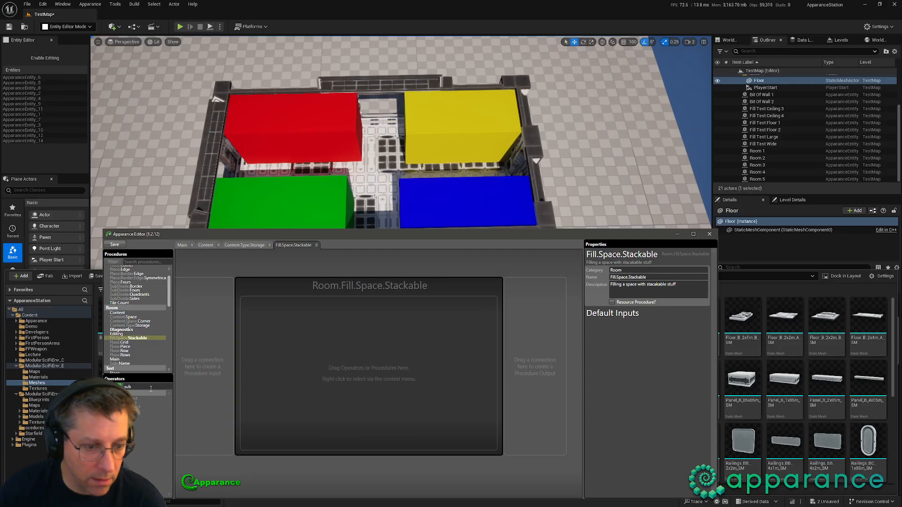
scroll(133, 311, down, 3)
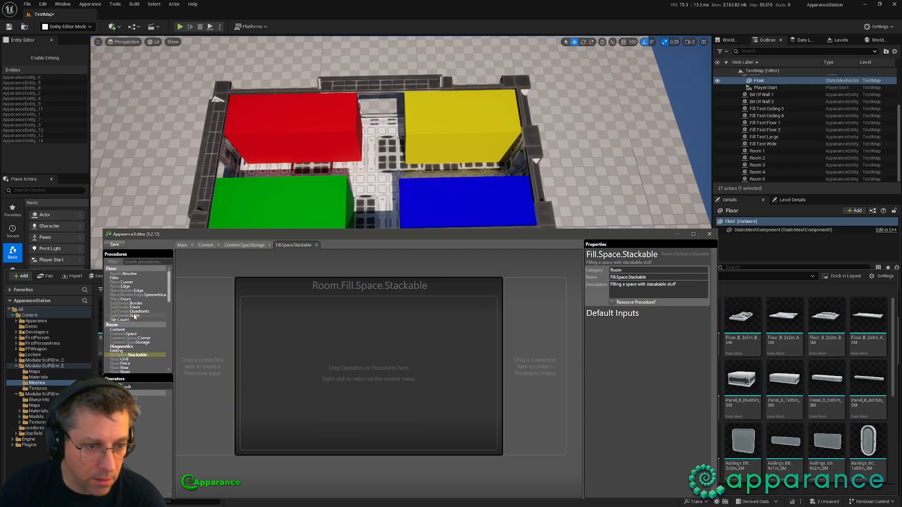
scroll(131, 324, down, 3)
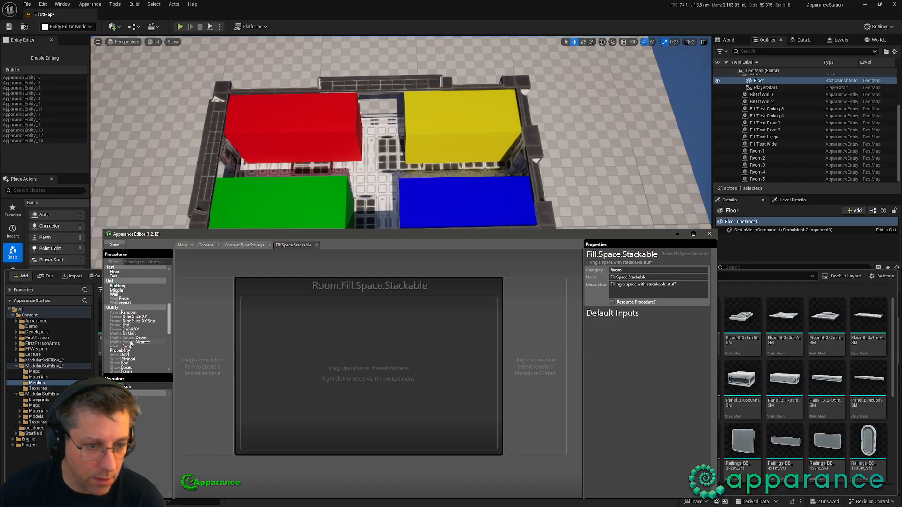
scroll(131, 343, down, 4)
drag(121, 321, 216, 361)
drag(359, 353, 538, 364)
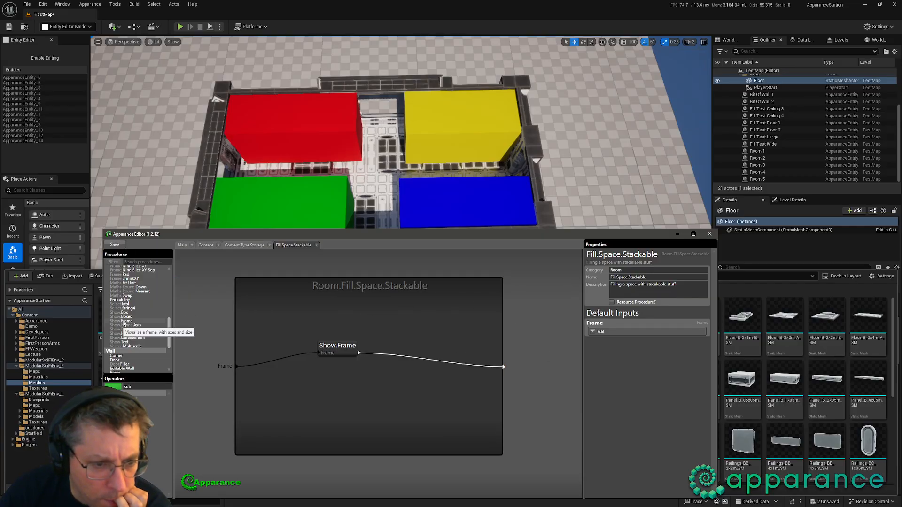
Step: In Content.Type.Storage, add a Fill.Space.Stackable node fed by the red box's space and merge it in place of the red Show.Box
click(234, 250)
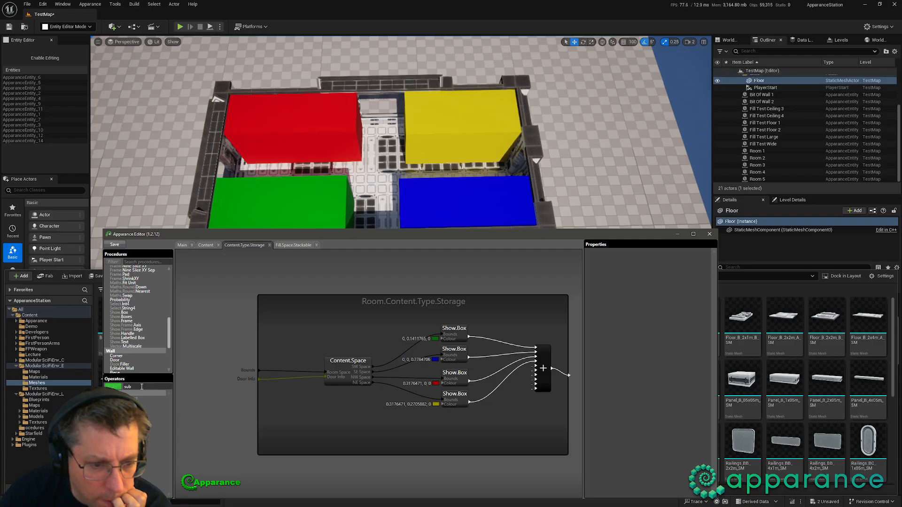
scroll(137, 325, up, 5)
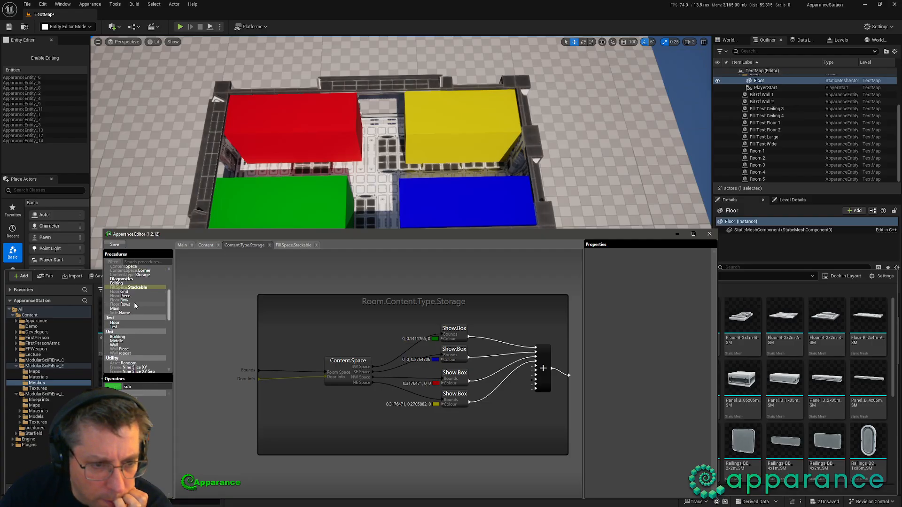
drag(134, 287, 439, 315)
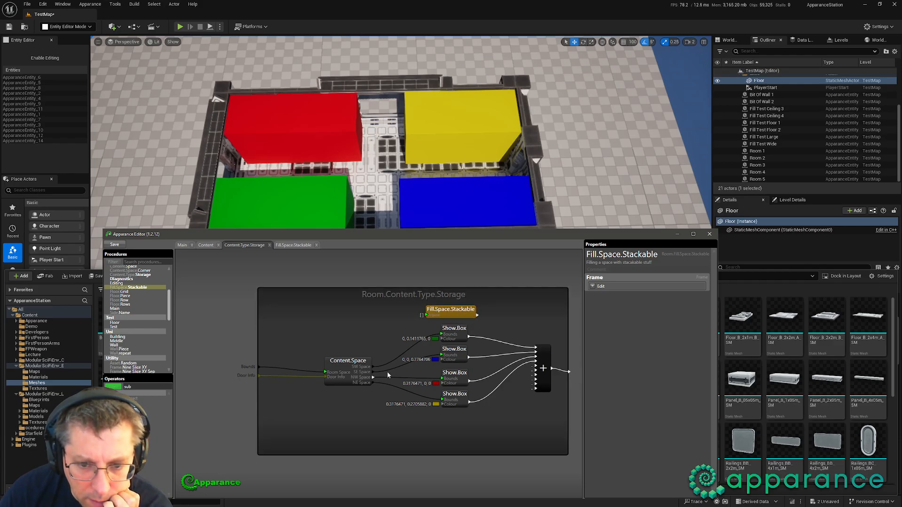
drag(373, 372, 536, 359)
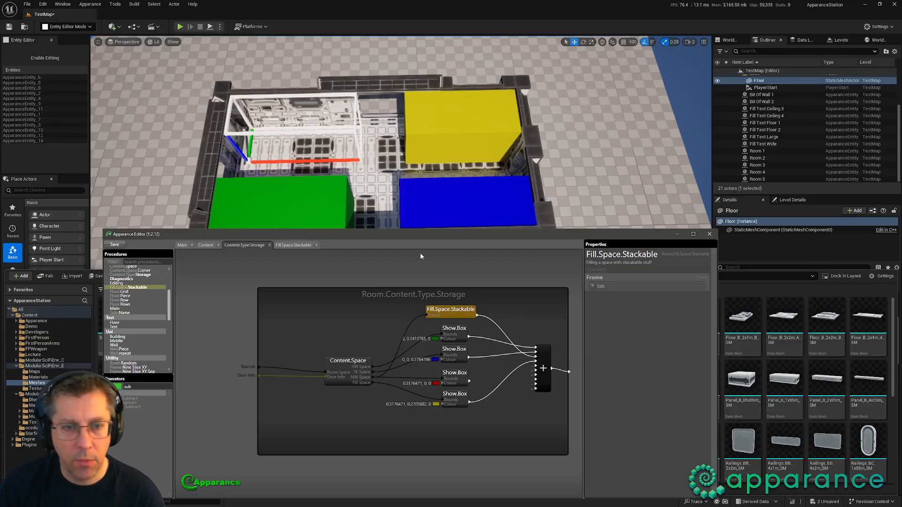
Step: Open the Fill.Space.Stackable procedure from its node in Content.Type.Storage
right_drag(404, 192, 324, 159)
key(w)
key(s)
key(w)
key(alt+Tab)
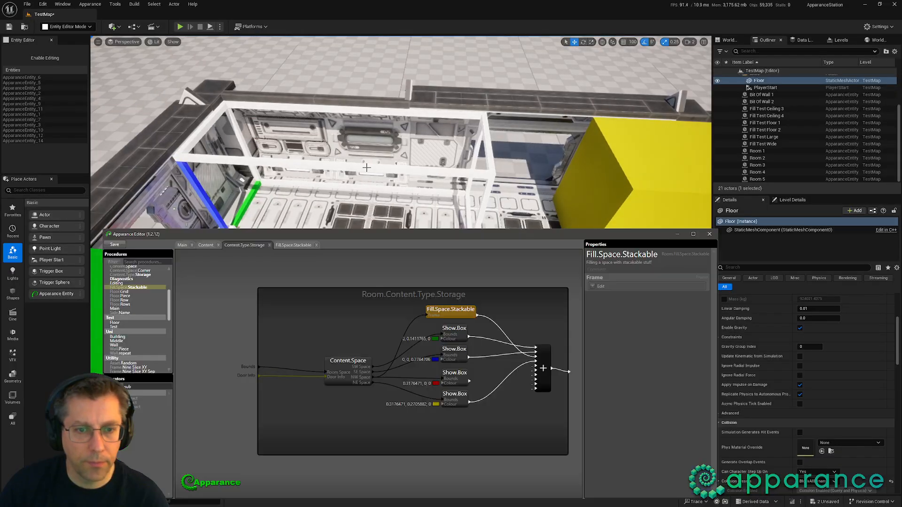
double_click(450, 310)
Step: Create another procedure in the Room category and name it Object.Stackable
right_click(131, 288)
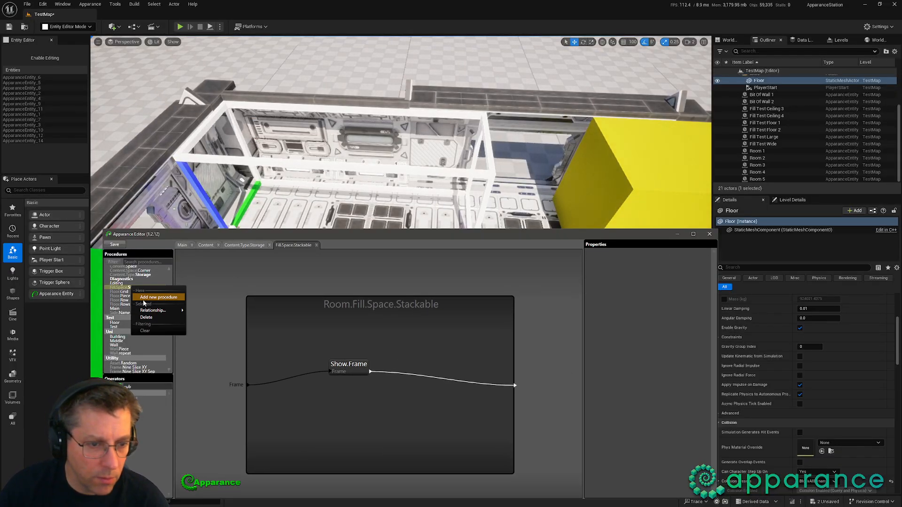
click(140, 297)
double_click(660, 277)
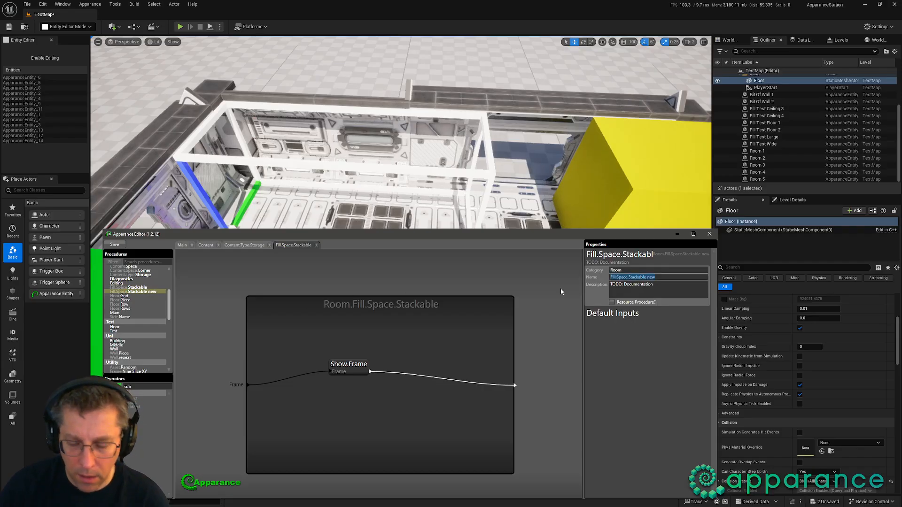
text(Object.Cra)
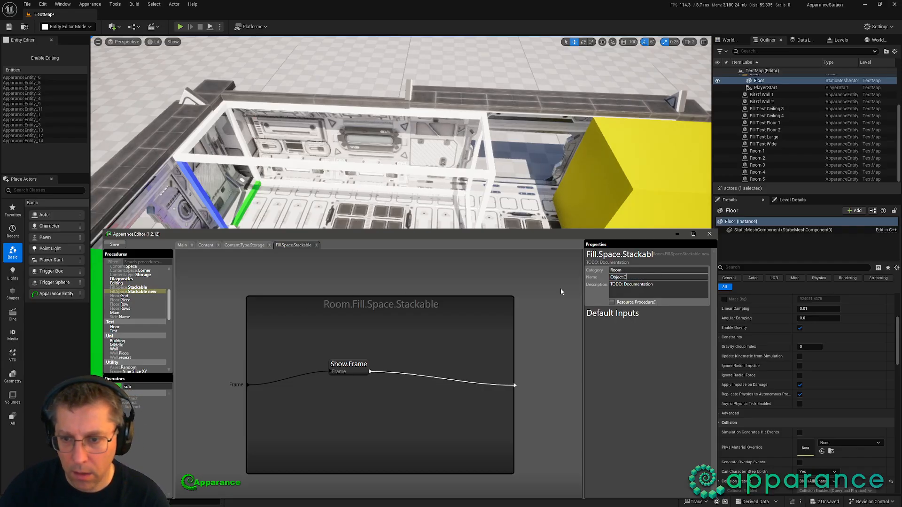
key(BackSpace)
text(Stackable)
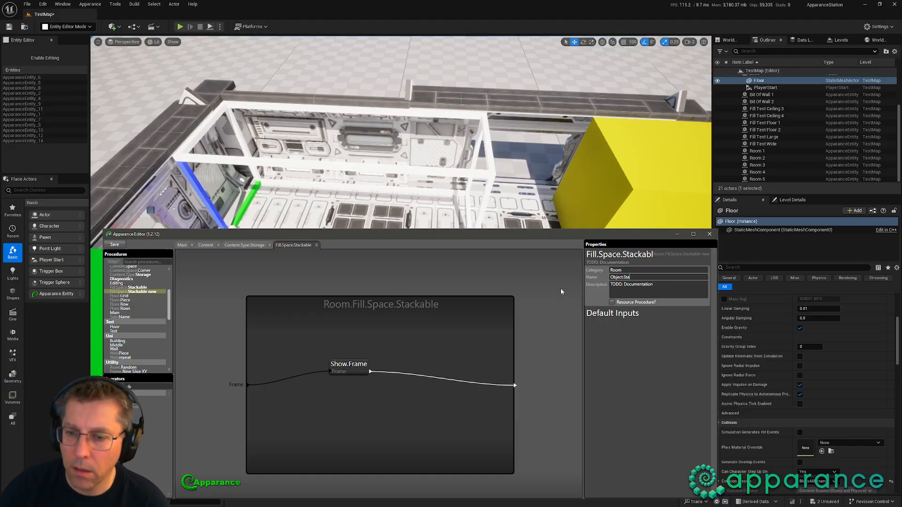
key(Tab)
Step: Describe the Object.Stackable procedure as "Place something stackable of specific size"
text(Place somethi)
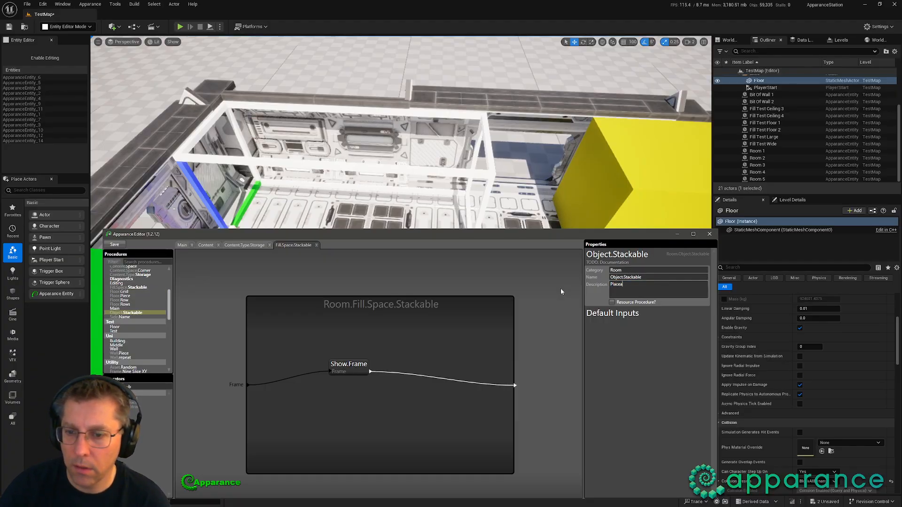
text(ng)
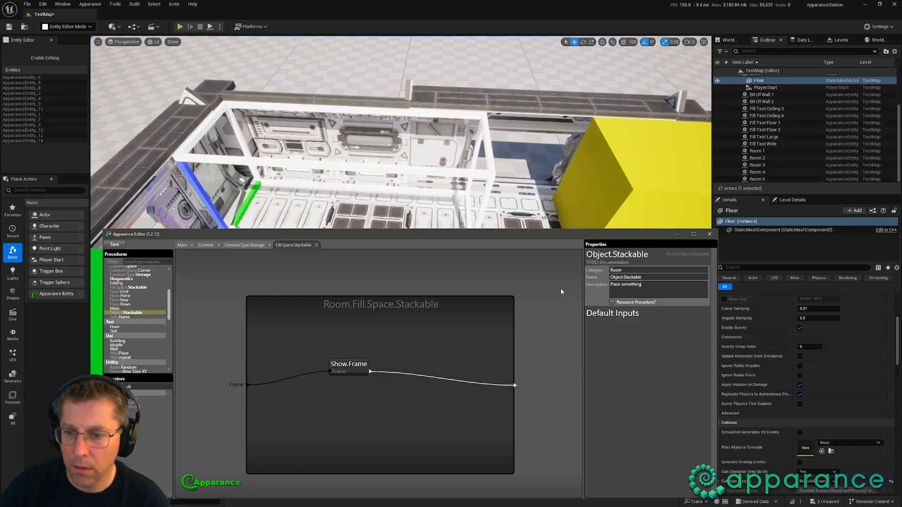
text( stackable of)
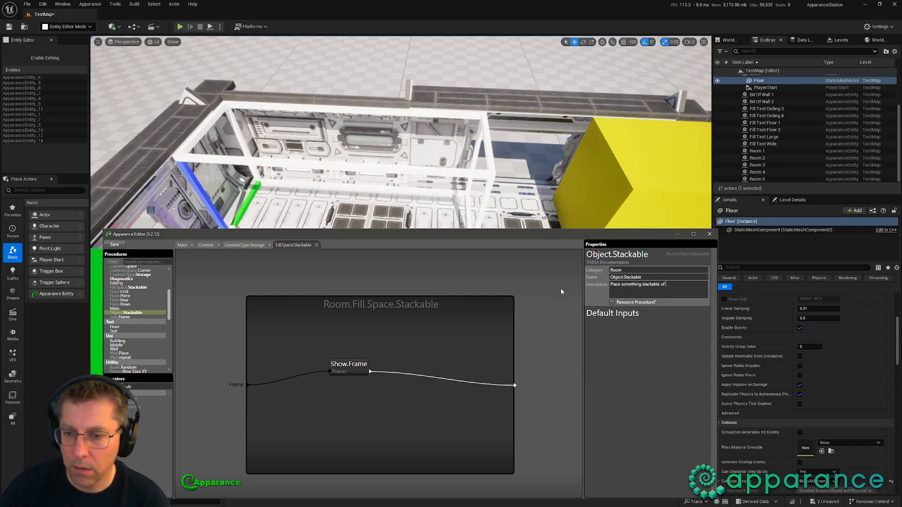
text( sp)
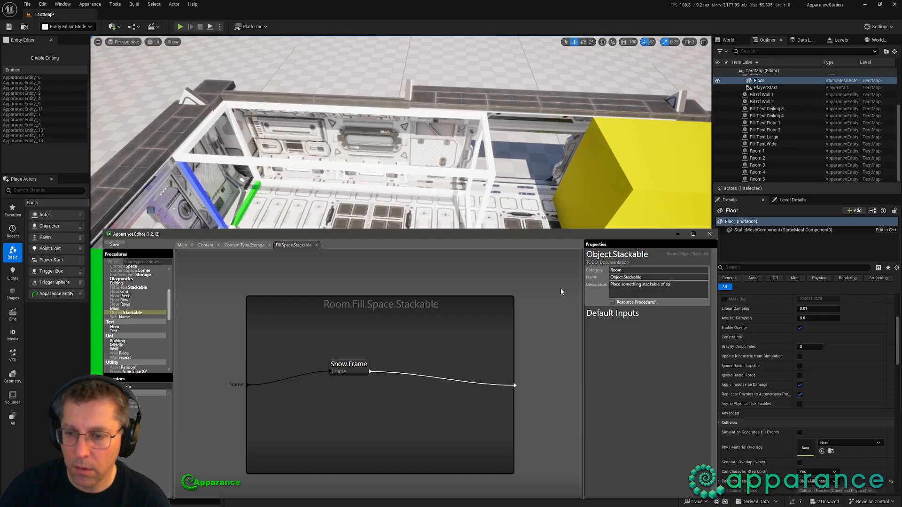
text(ecific s)
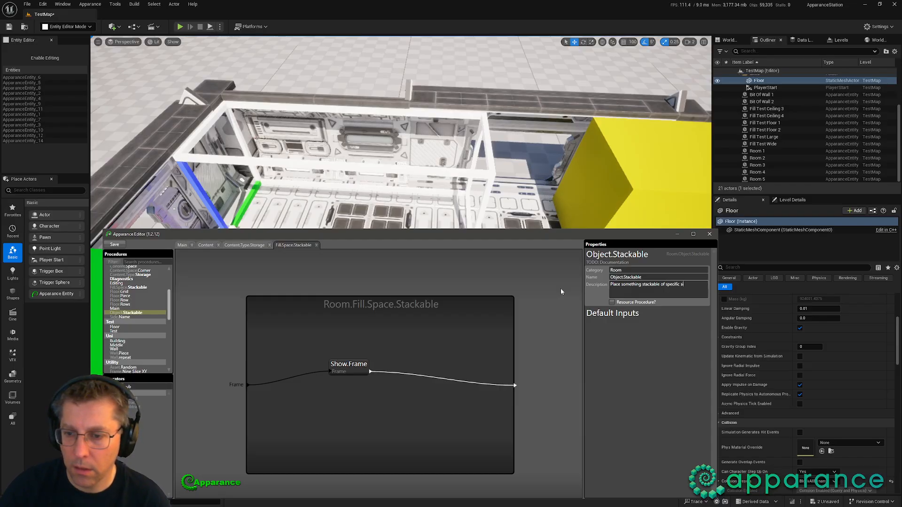
text(ize)
key(Tab)
Step: Change the Object.Stackable description to "Choose something stackable"
key(shift+Tab)
key(End)
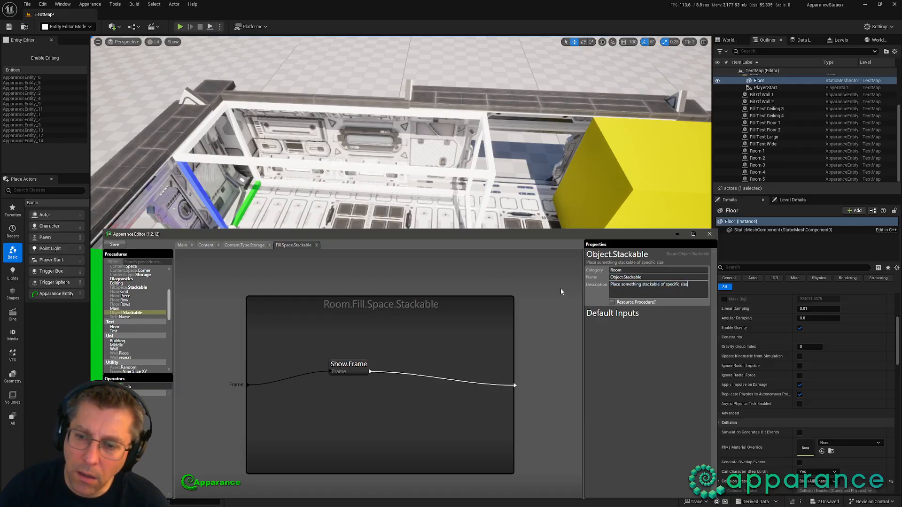
key(ctrl+shift+Left)
key(ctrl+shift+Left)
key(ctrl+shift+Left)
key(BackSpace)
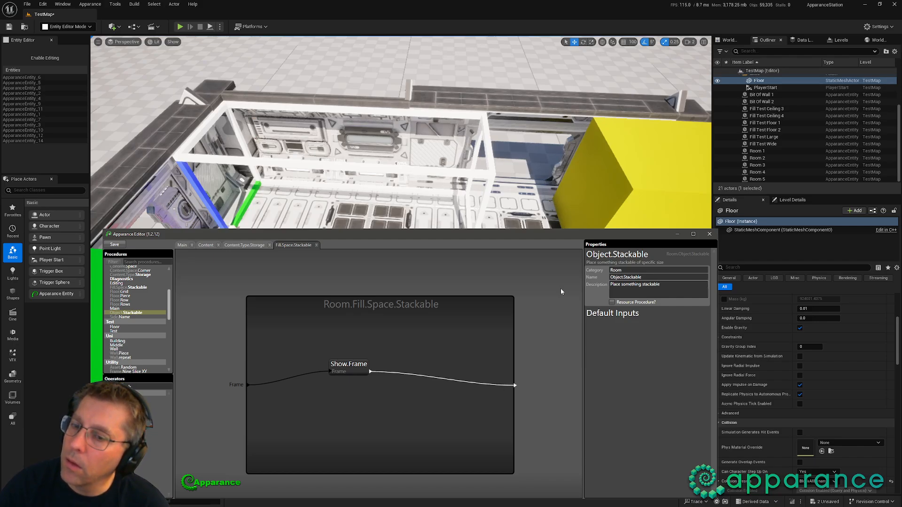
key(ctrl+a)
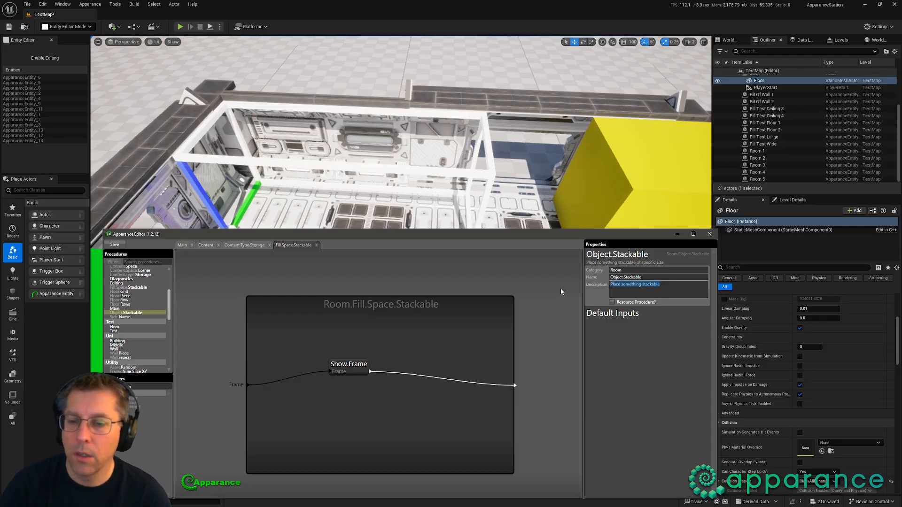
text(Choose something stackable)
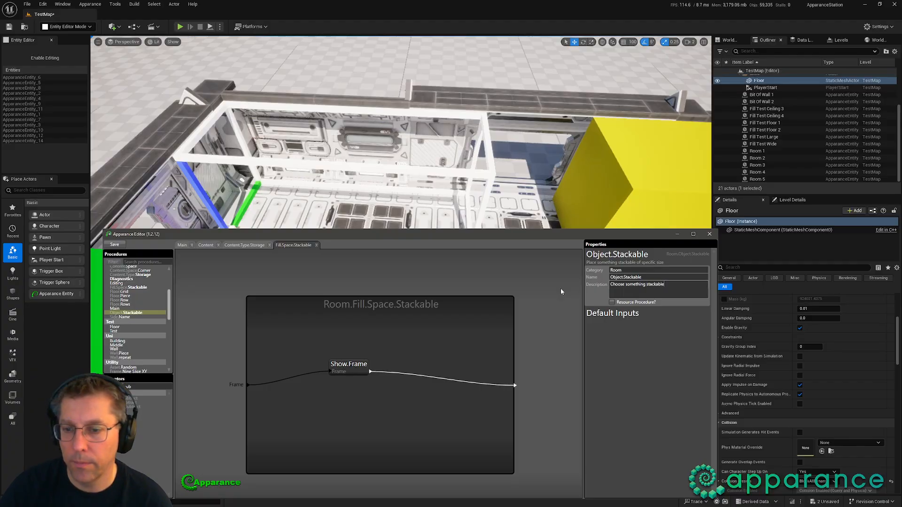
Step: Rename the Object.Stackable procedure to Object.Select.Stackable
key(shift+Tab)
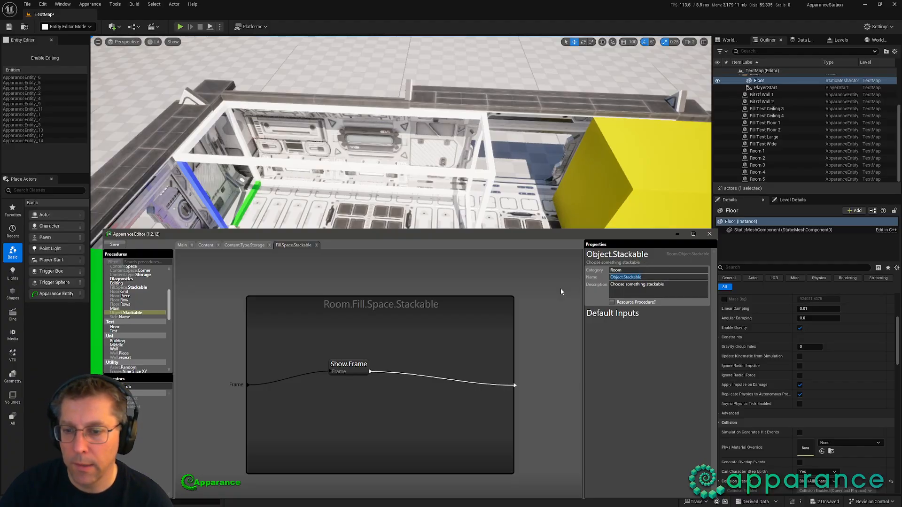
key(End)
key(ctrl+shift+Left)
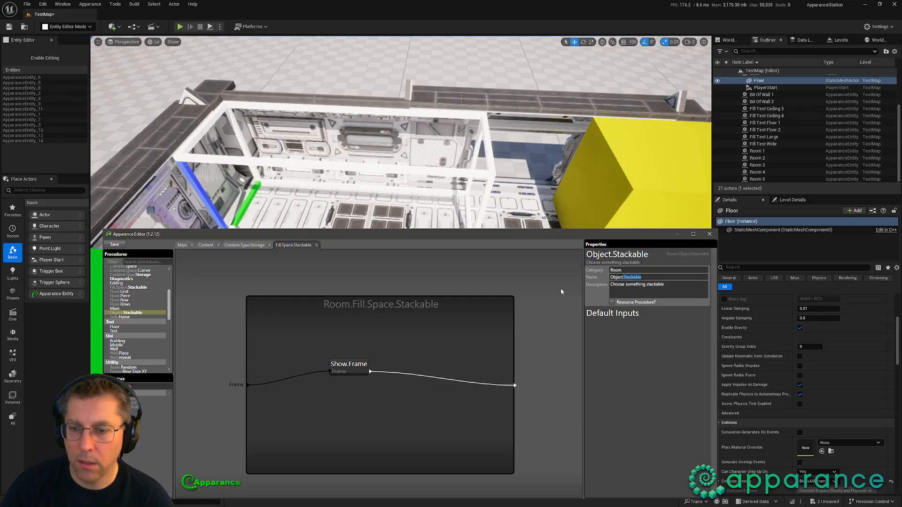
key(BackSpace)
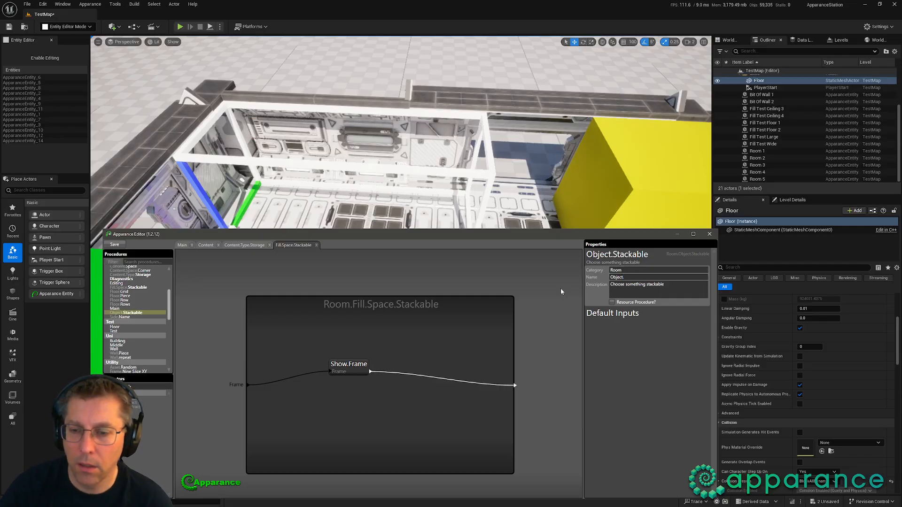
text(Select)
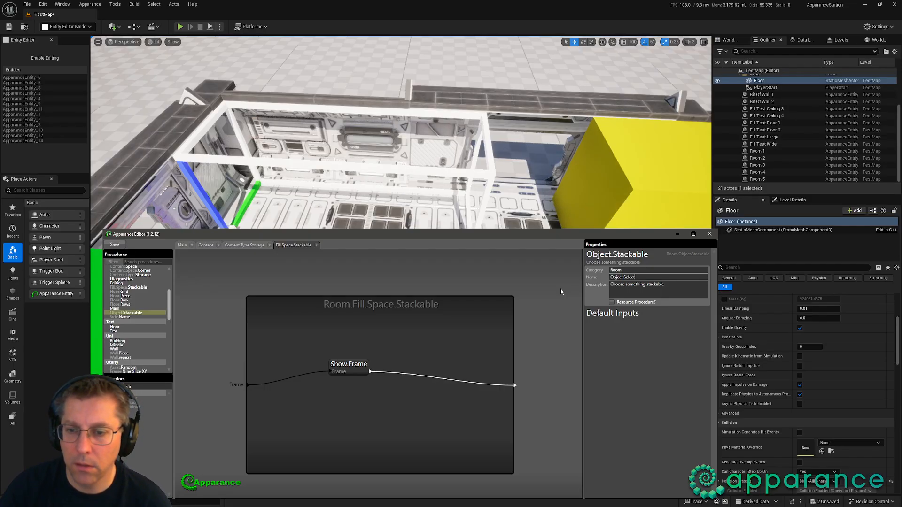
text(.Stackable)
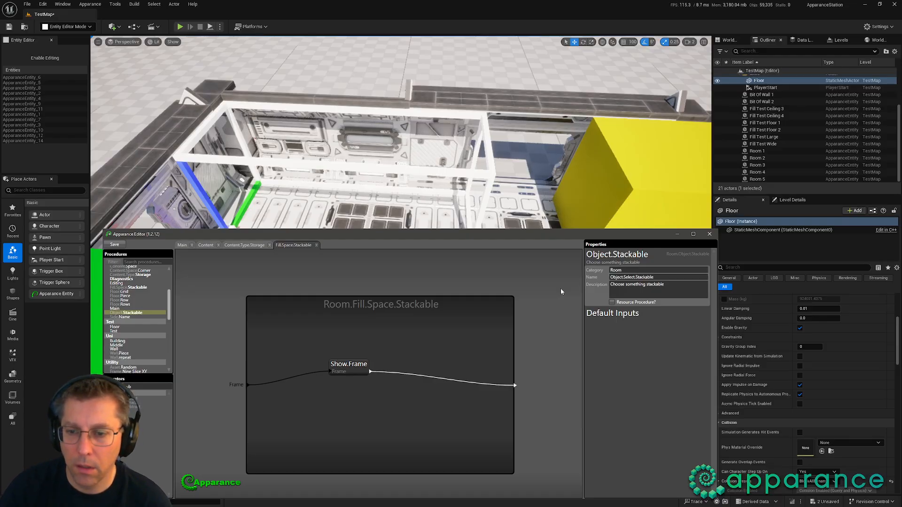
key(Tab)
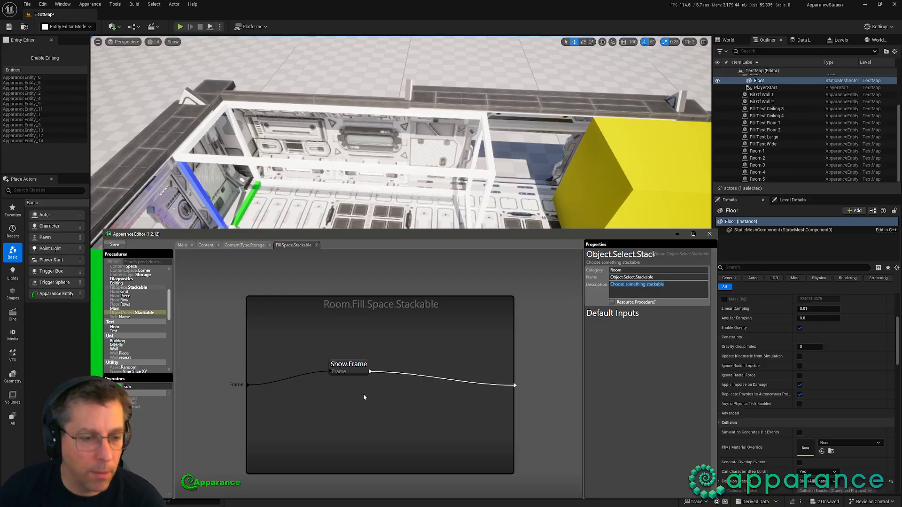
Step: Add a Resolve+ node to Fill.Space.Stackable with the descriptor Station.Content.Stackable1x1
scroll(139, 318, up, 1)
click(136, 304)
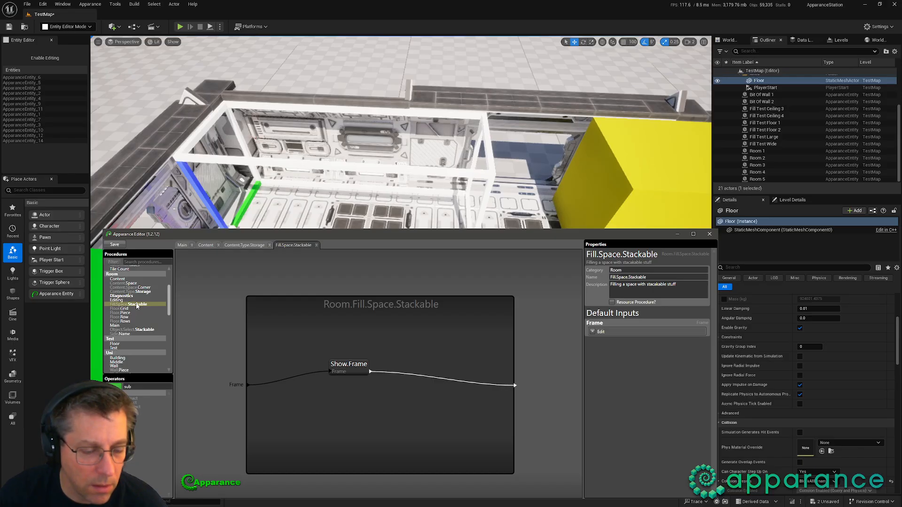
double_click(136, 306)
middle_drag(324, 341, 317, 326)
double_click(146, 386)
text(res)
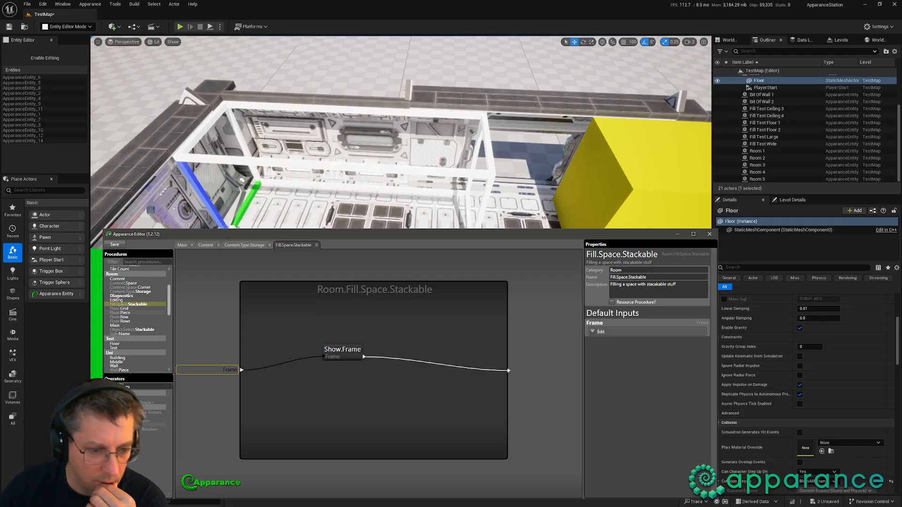
drag(141, 428, 240, 302)
Step: Add an Asset.Random node and feed it the resources found by Resolve+
scroll(129, 281, up, 3)
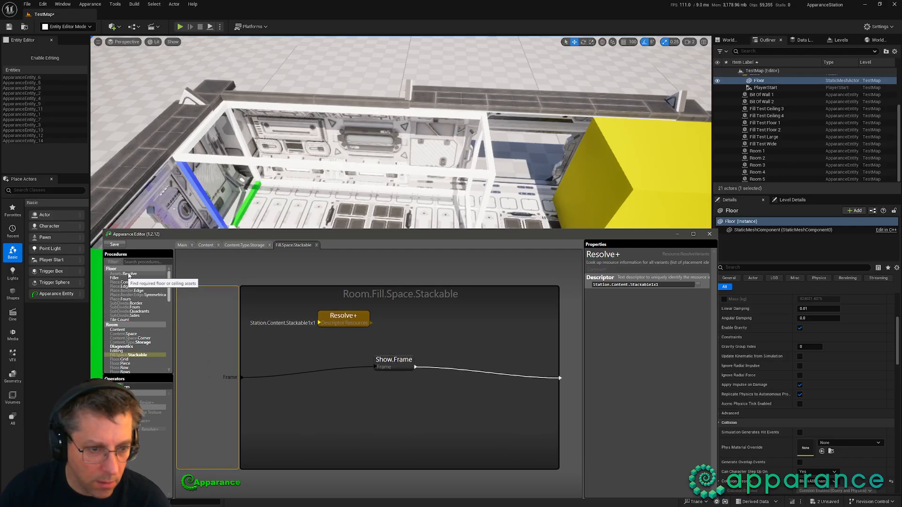
scroll(129, 277, down, 5)
drag(128, 285, 465, 344)
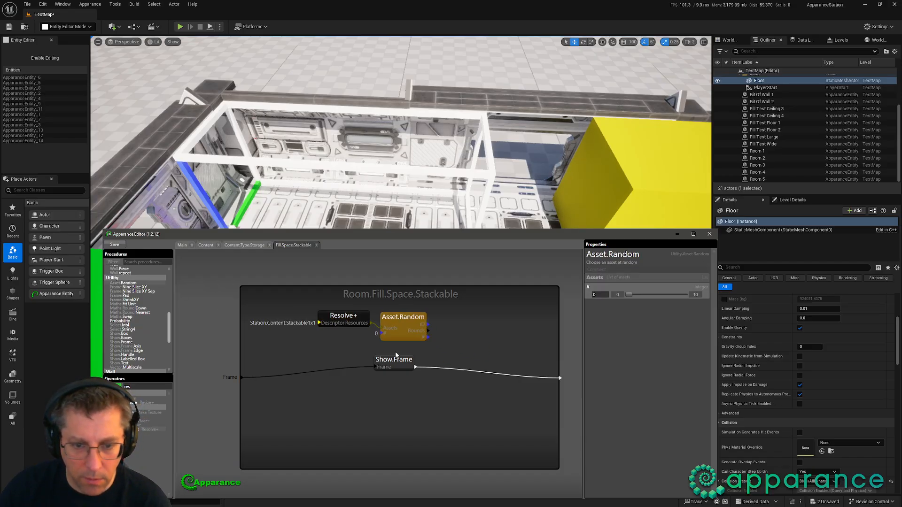
Step: Add a Place node fed by the random asset's ID and the Frame input, connect it to the output, and move Show.Frame clear
drag(394, 360, 441, 393)
click(142, 387)
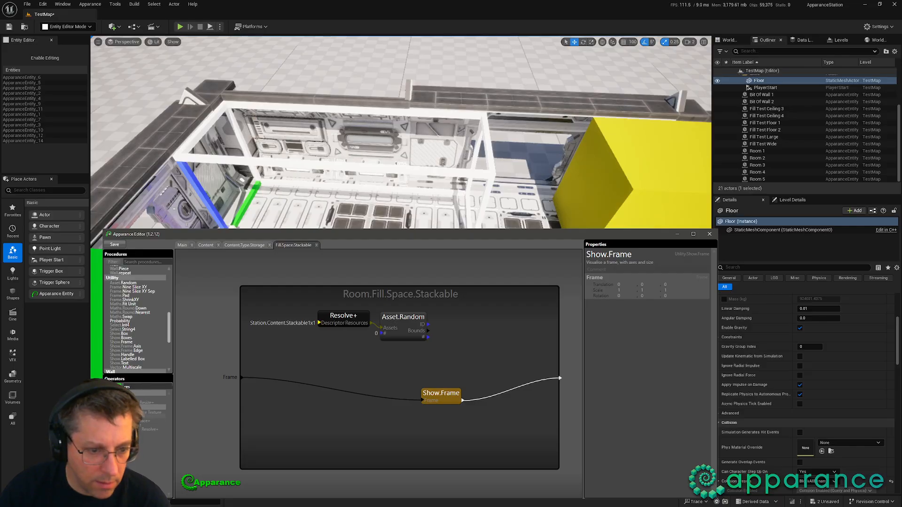
drag(144, 421, 488, 358)
drag(242, 377, 428, 324)
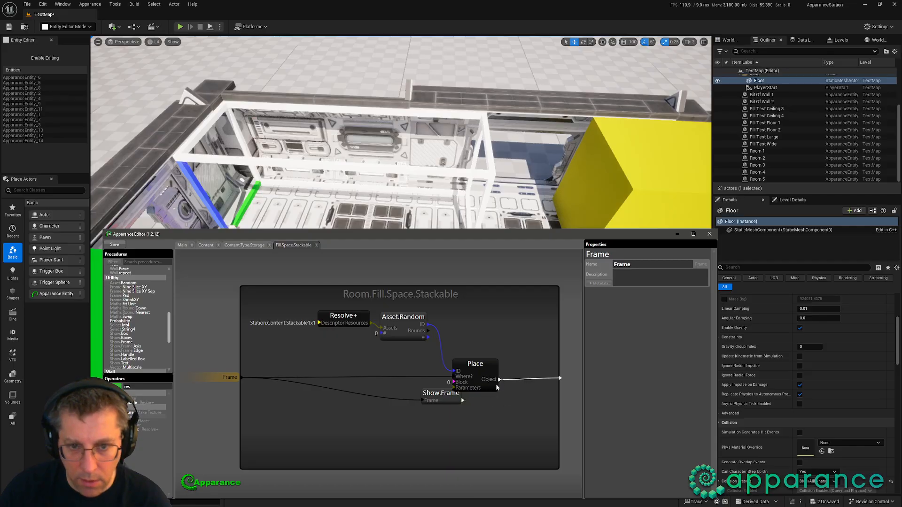
click(437, 394)
drag(437, 394, 419, 430)
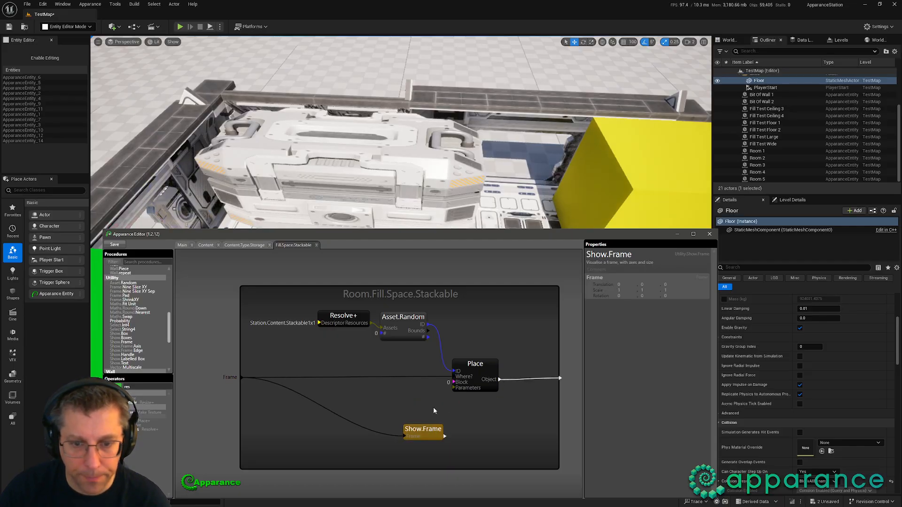
right_drag(425, 385, 426, 392)
mouse_move(442, 206)
right_down()
mouse_move(441, 225)
mouse_move(444, 218)
right_up()
key(alt+Tab)
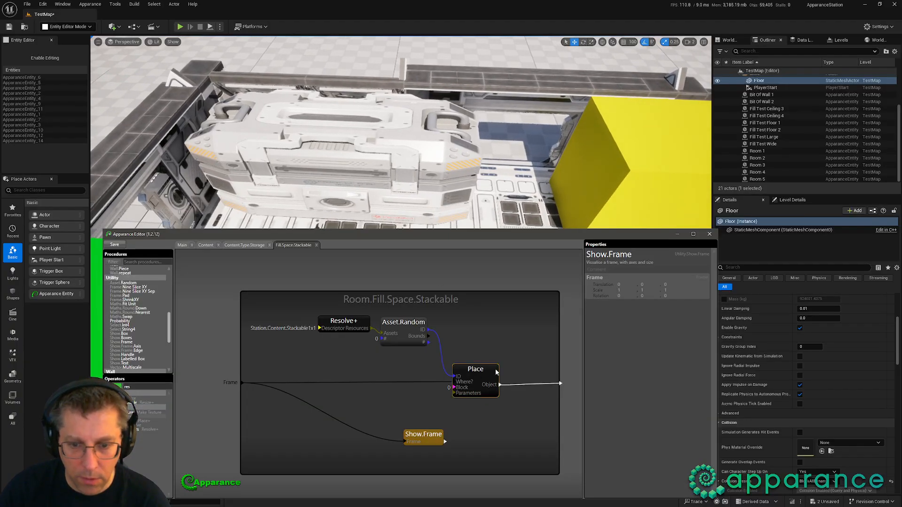
Step: Make room before the Place node and add a Resize node that takes the Frame input
drag(496, 372, 526, 373)
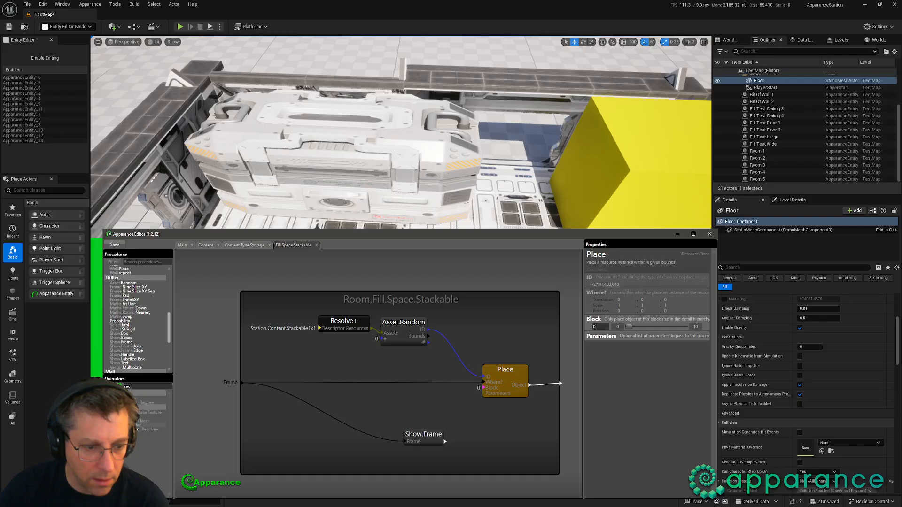
drag(133, 398, 447, 361)
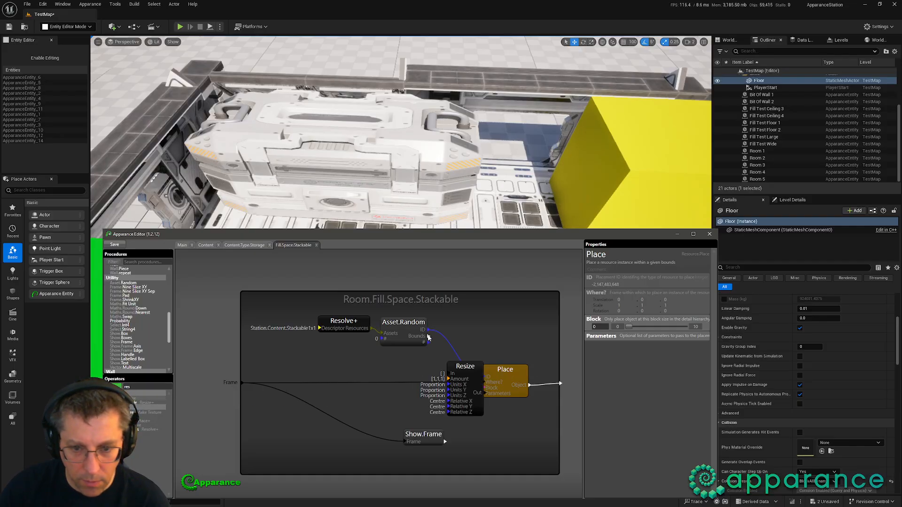
drag(242, 384, 382, 371)
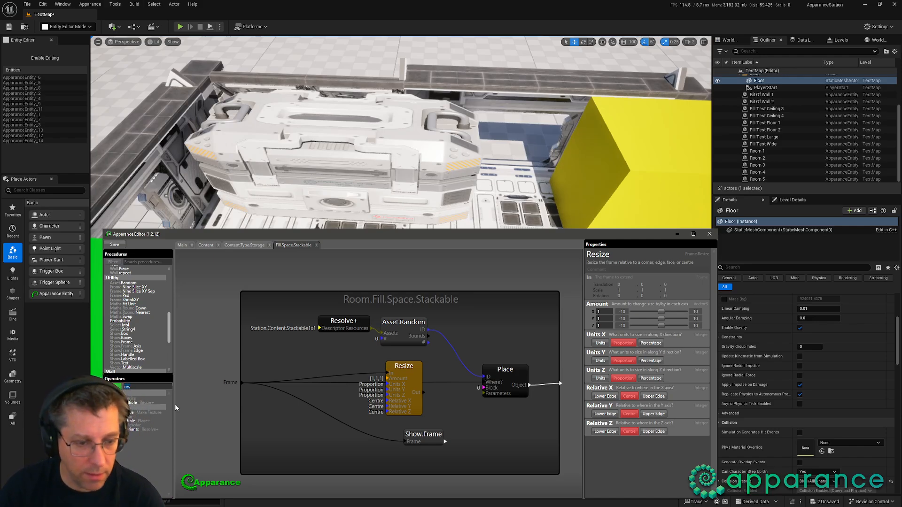
Step: Add a frame Size node that reads Asset.Random's Bounds and arrange it between the asset nodes and Place
text(sz)
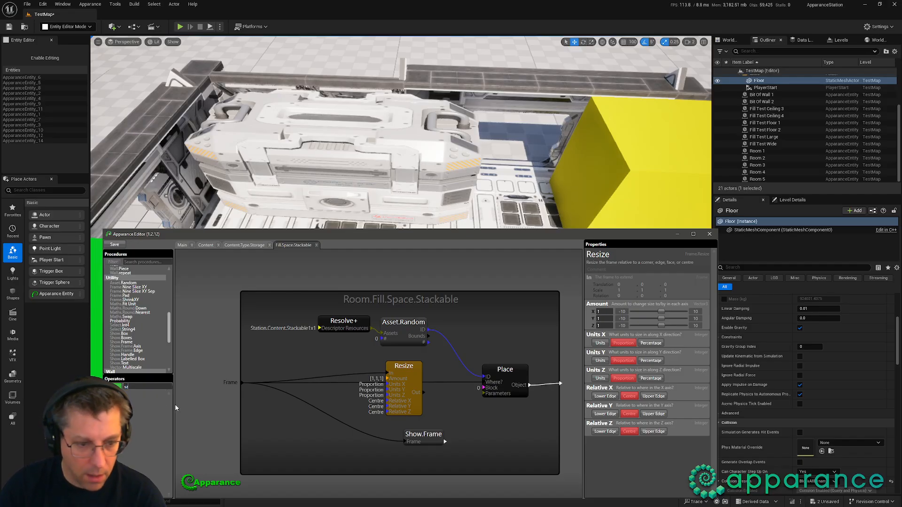
key(BackSpace)
key(BackSpace)
text(fra)
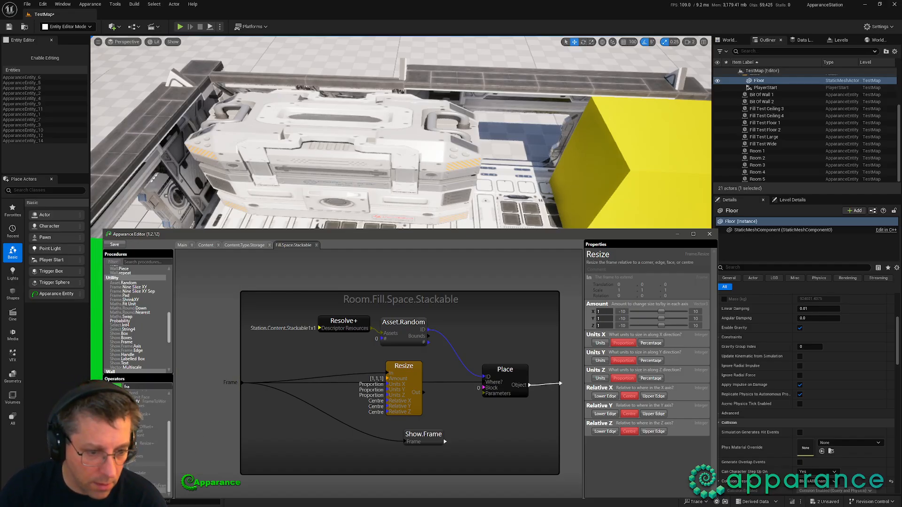
drag(128, 464, 353, 343)
drag(399, 323, 330, 309)
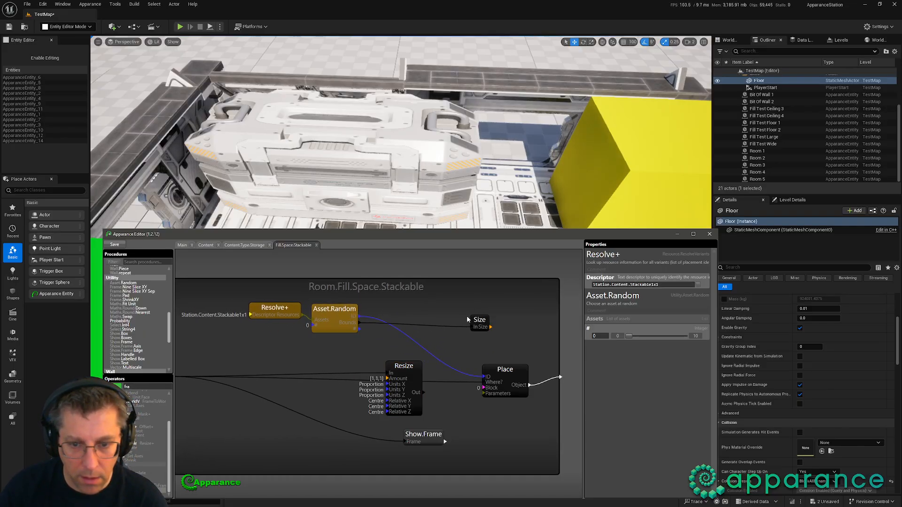
drag(478, 323, 397, 334)
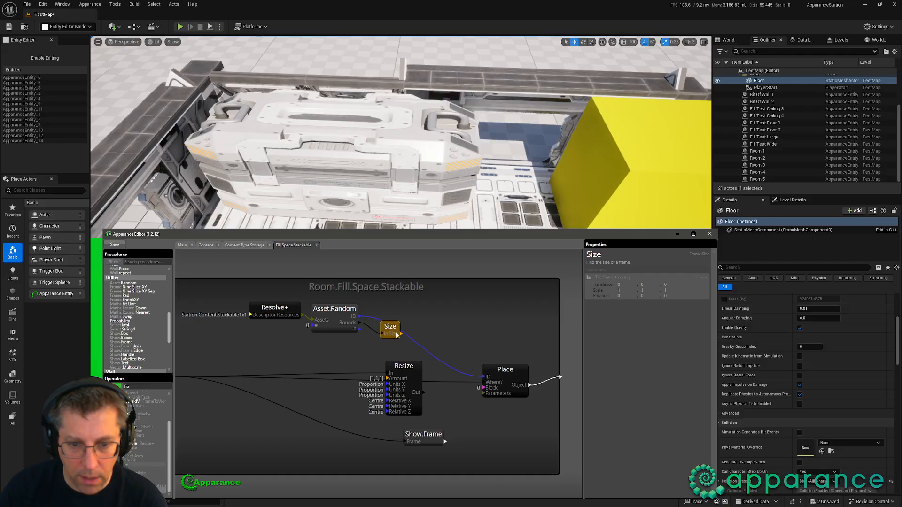
Step: Resize the frame by the asset's size in Units on X, Y and Z, relative to the Z Lower Edge, and use it for Place's Where
click(388, 379)
click(600, 327)
click(599, 345)
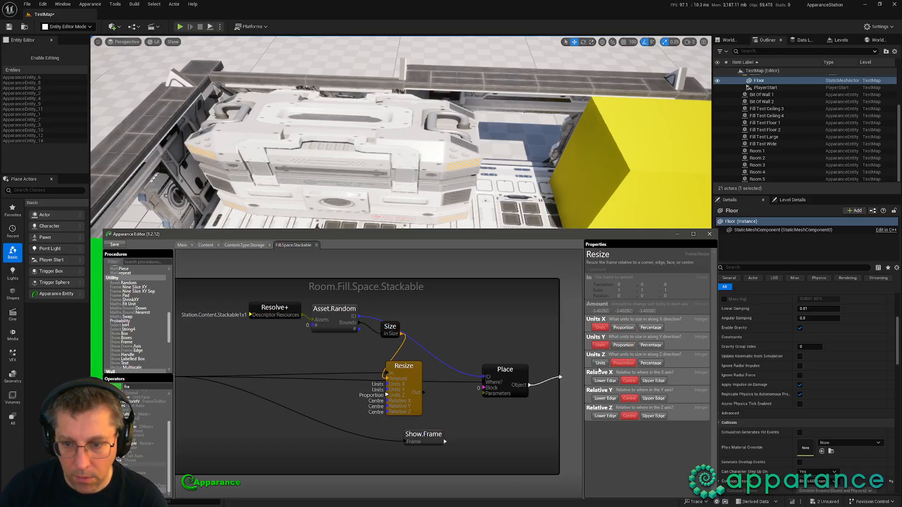
click(600, 363)
click(605, 416)
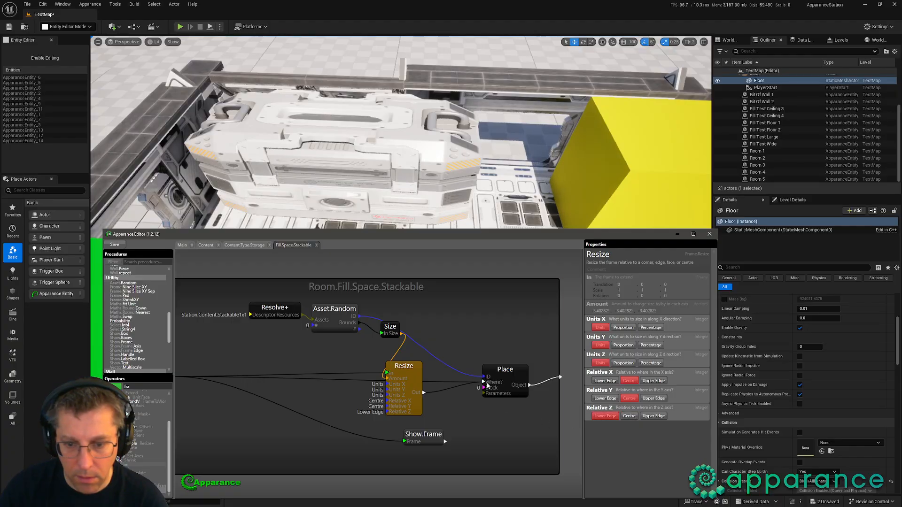
drag(487, 386, 486, 384)
Step: Examine the size and position of the placed stackable object on the room floor
mouse_move(413, 188)
right_down()
mouse_move(395, 188)
mouse_move(371, 127)
mouse_move(375, 188)
mouse_move(418, 190)
mouse_move(390, 193)
mouse_move(451, 188)
mouse_move(441, 141)
mouse_move(406, 141)
mouse_move(406, 183)
mouse_move(418, 191)
right_up()
key(w)
key(s)
scroll(401, 188, down, 5)
key(a)
key(w)
key(s)
key(s)
key(s)
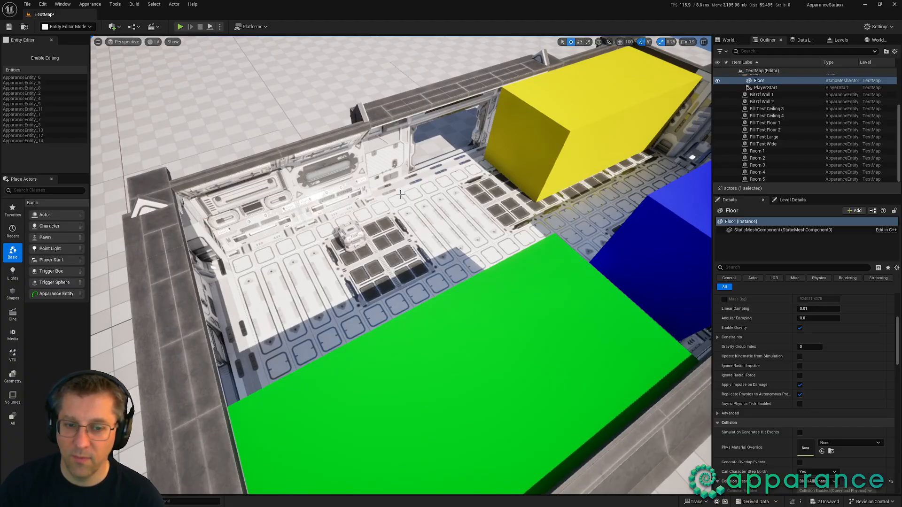
key(alt+Tab)
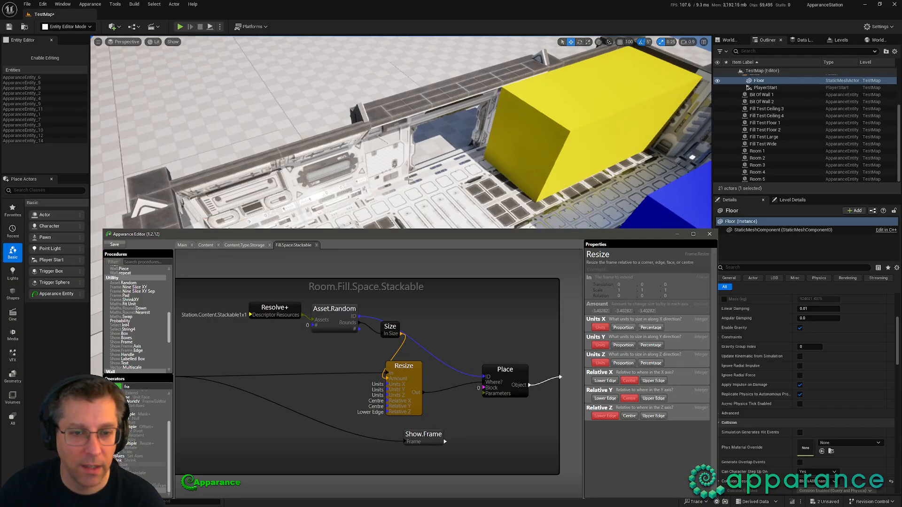
right_drag(408, 179, 439, 179)
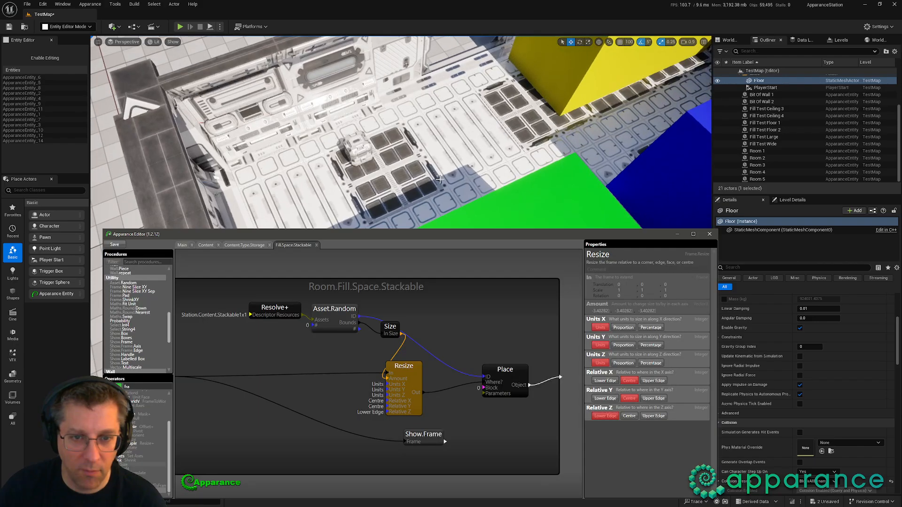
Step: Delete the Show.Frame node and tidy the layout of the remaining Fill.Space.Stackable nodes
click(424, 442)
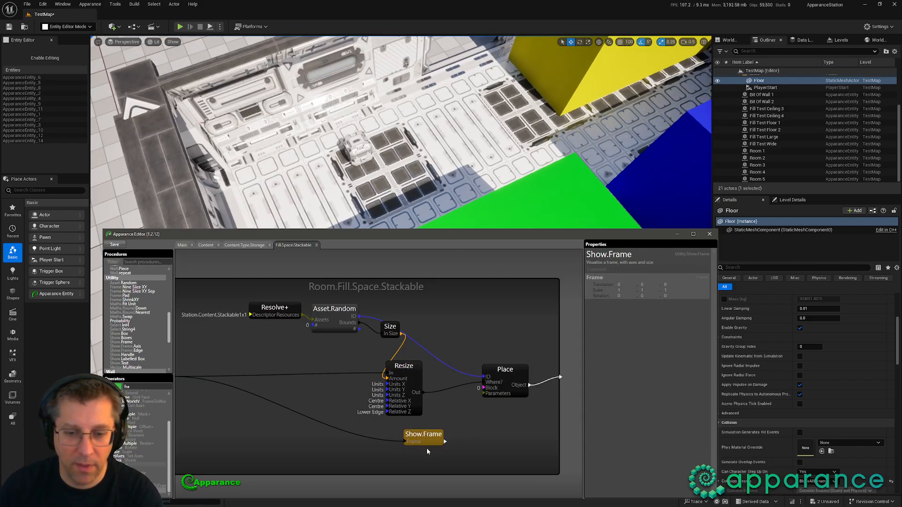
key(Delete)
drag(419, 404, 438, 403)
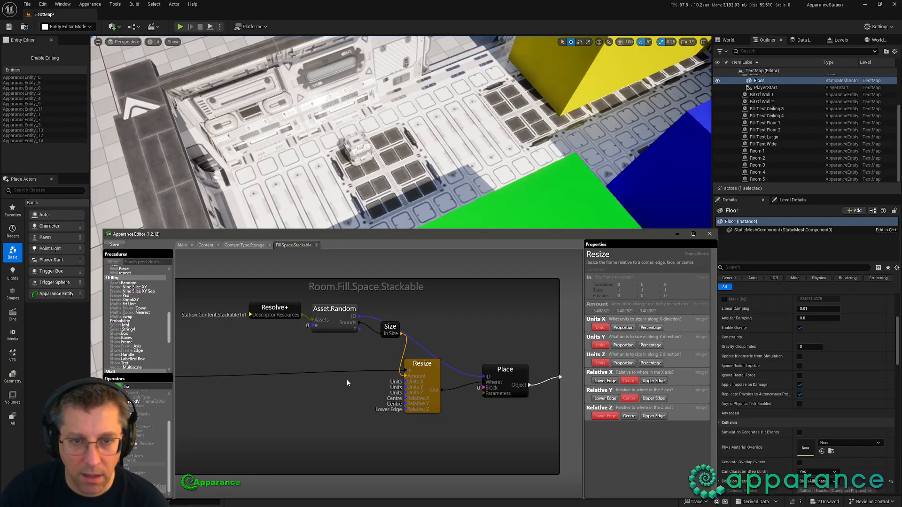
drag(299, 360, 363, 326)
drag(505, 369, 503, 340)
scroll(306, 357, down, 3)
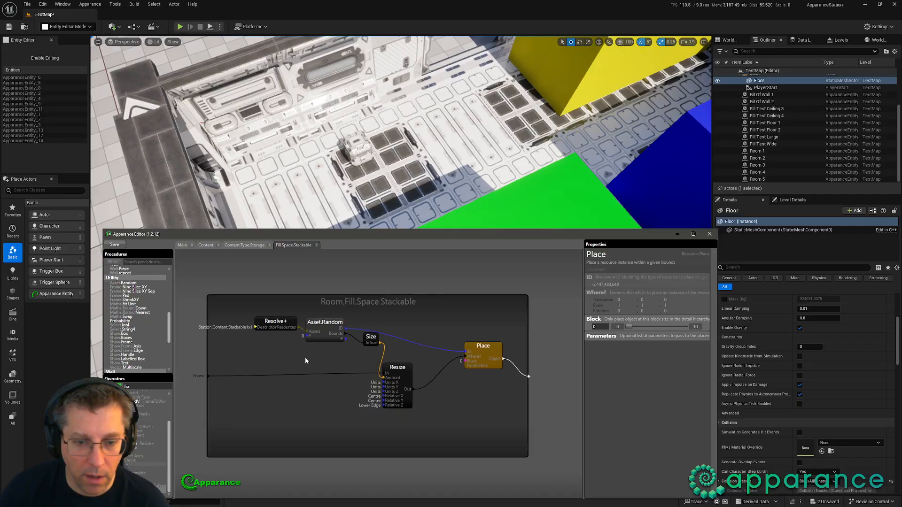
Step: Expose Asset.Random's # value as an input of Fill.Space.Stackable and return to Content.Type.Storage
drag(348, 326, 271, 408)
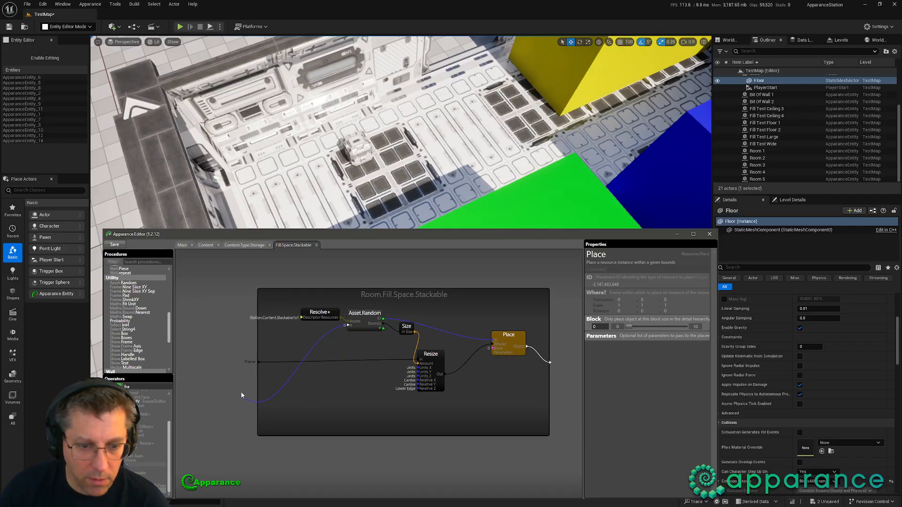
click(244, 245)
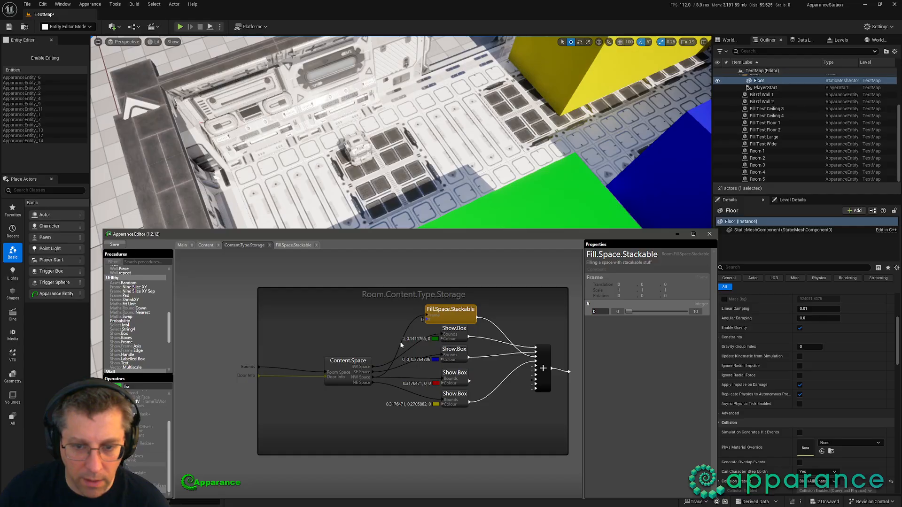
Step: Delete the coloured Show.Box nodes from Content.Type.Storage
middle_drag(495, 352, 451, 346)
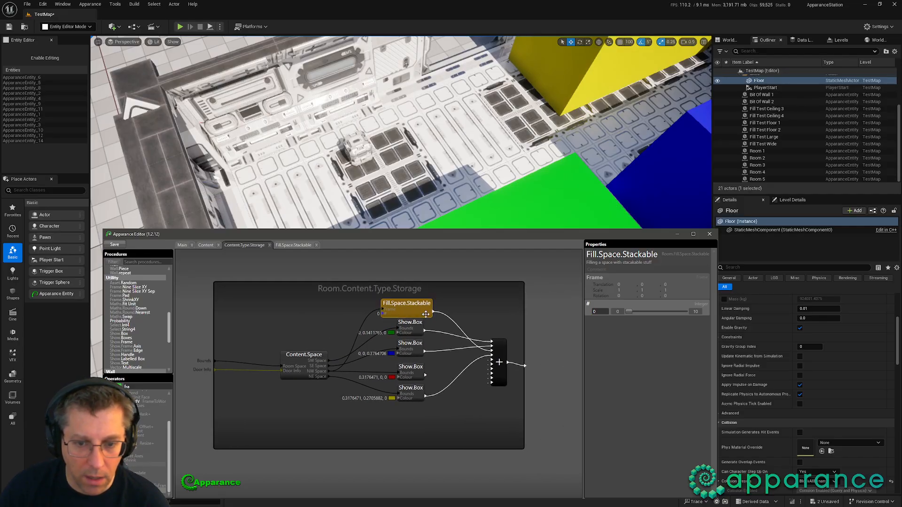
drag(437, 324, 410, 416)
key(Delete)
Step: Duplicate the Fill.Space.Stackable node and wire the copy between another Content.Space output and the + node
drag(412, 315, 418, 362)
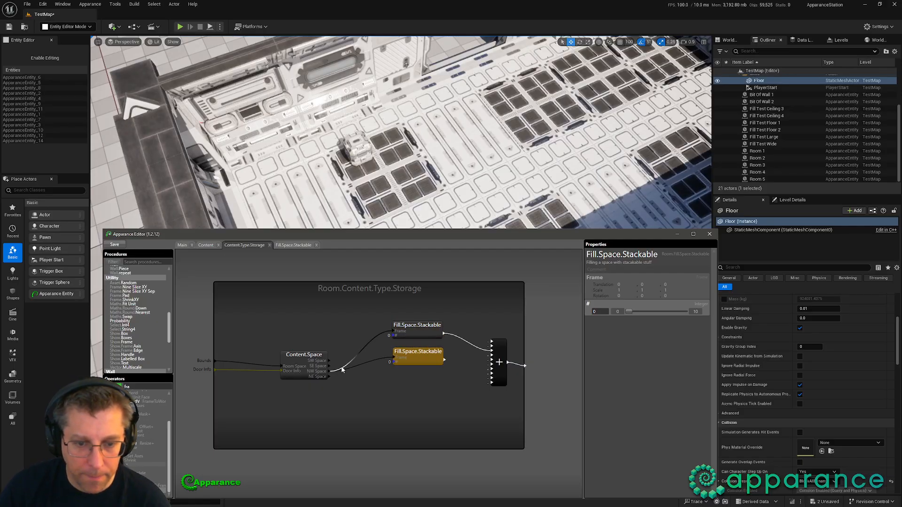
drag(335, 363, 329, 360)
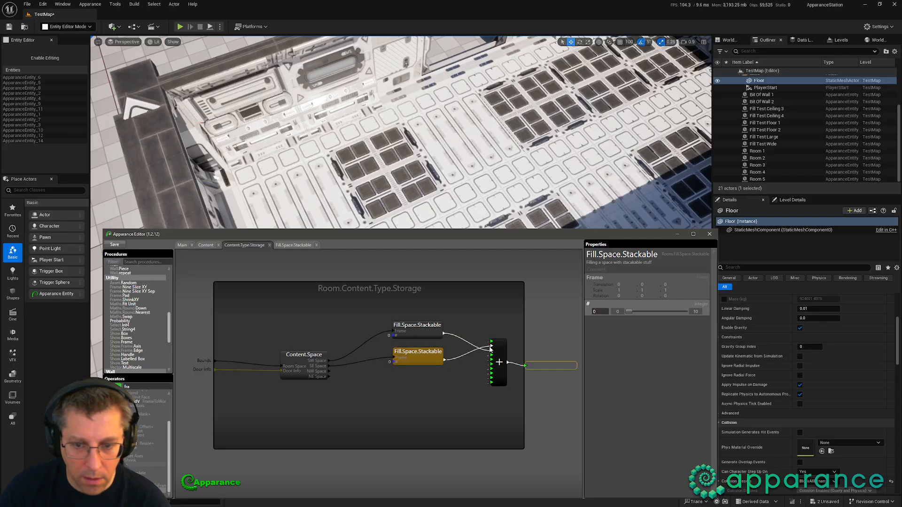
drag(482, 347, 491, 342)
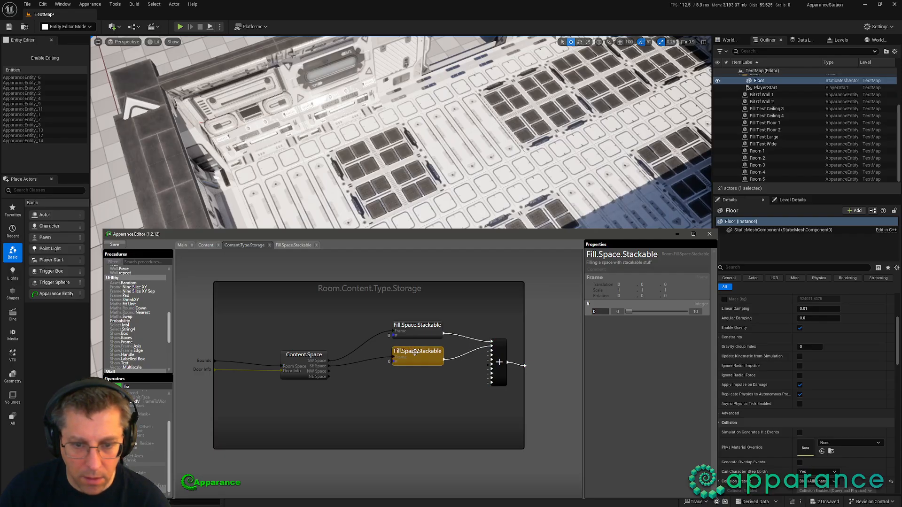
Step: Duplicate Fill.Space.Stackable for the remaining two Content.Space outputs, wire the copies into the + node, and expose the first node's # as an input
key(ctrl+d)
key(ctrl+d)
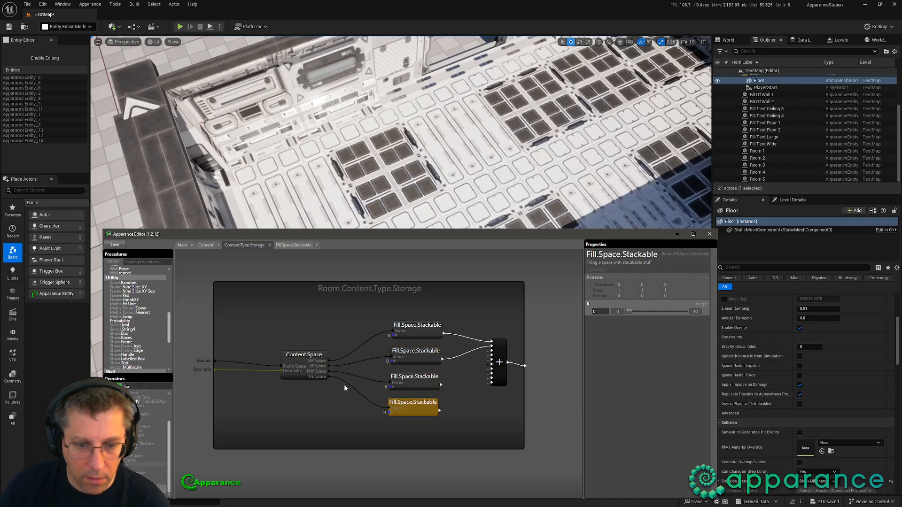
drag(441, 385, 490, 356)
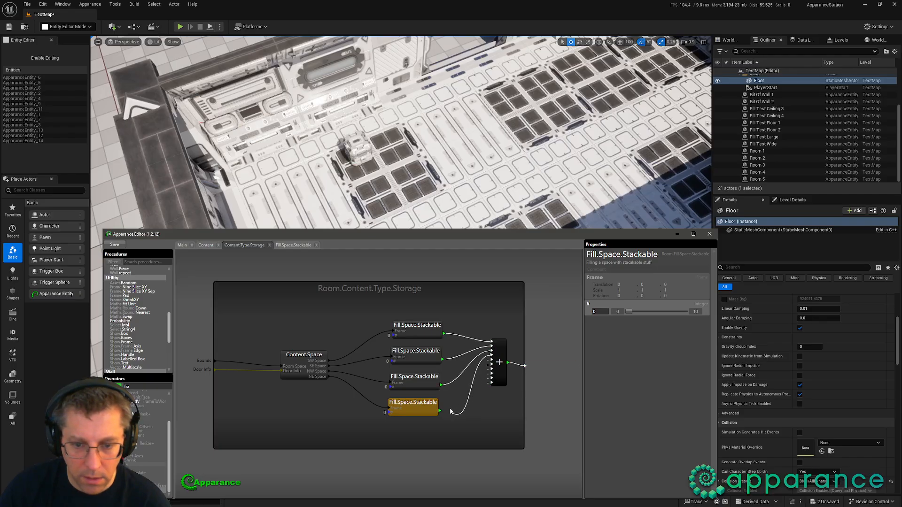
drag(450, 410, 440, 411)
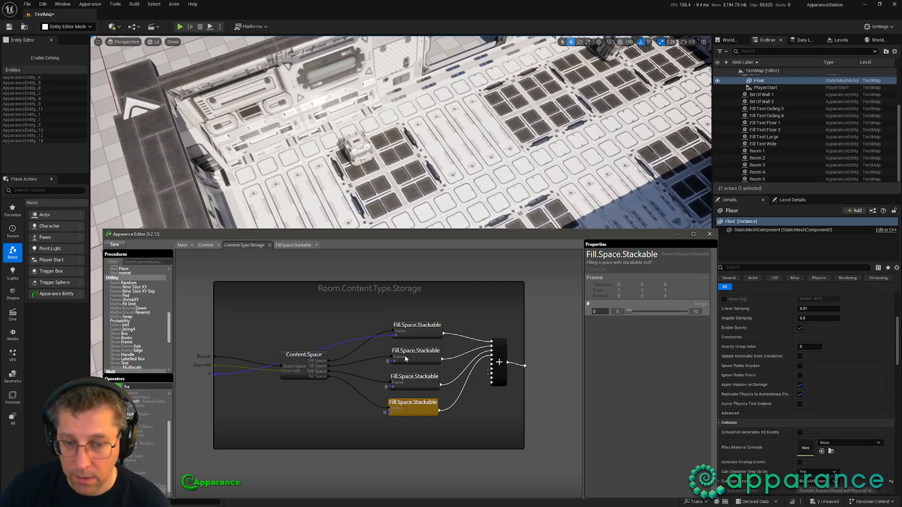
Step: Examine the objects placed in the room and how Fill.Space.Stackable uses its # input, then return to Content.Type.Storage
right_drag(440, 192, 458, 183)
right_drag(462, 227, 459, 227)
key(alt+Tab)
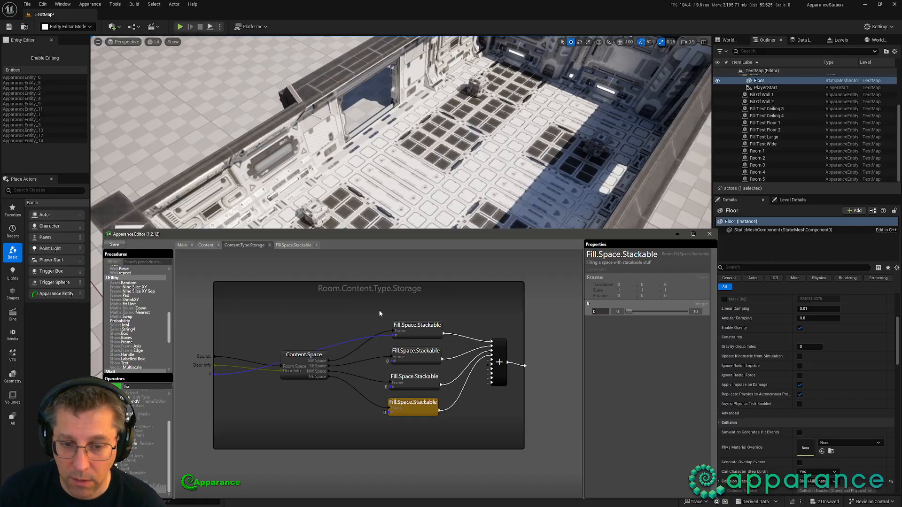
double_click(416, 338)
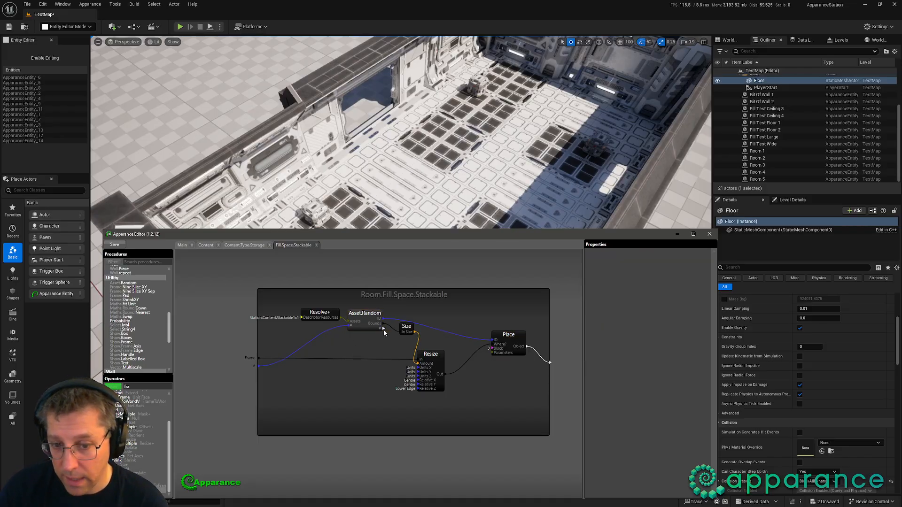
click(254, 246)
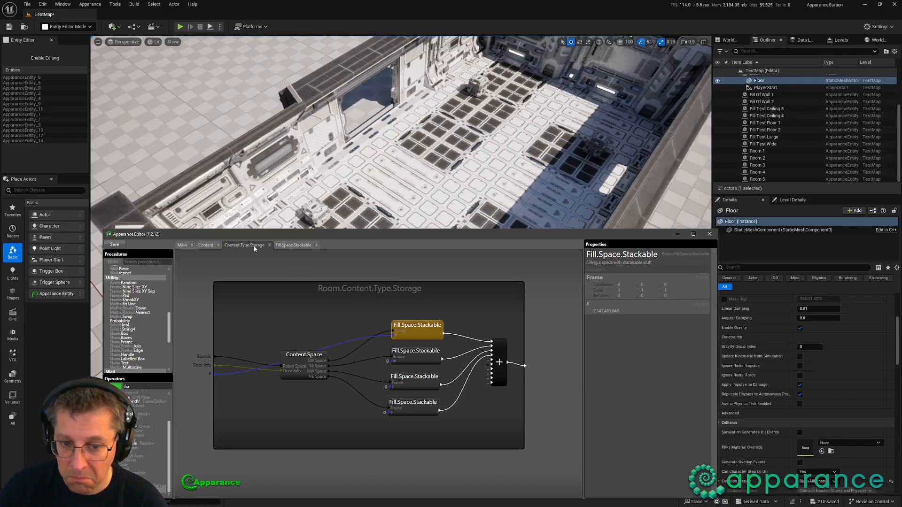
click(296, 247)
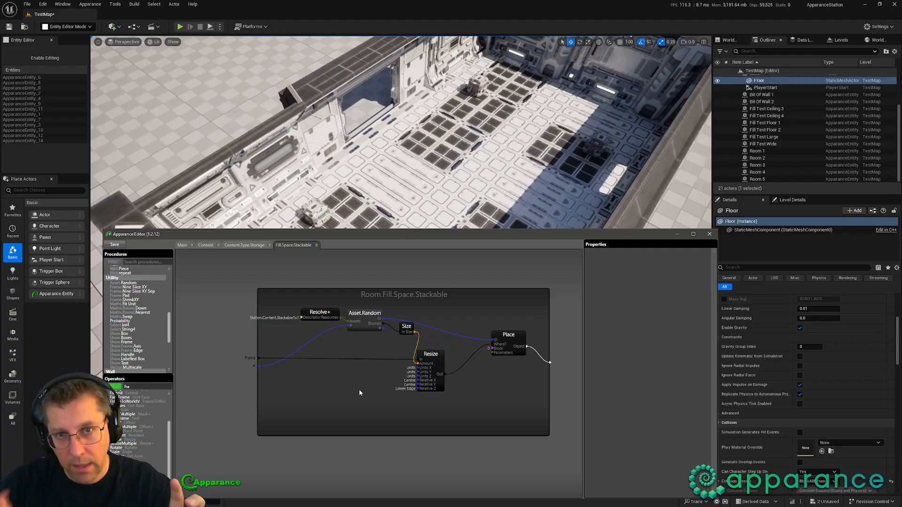
click(244, 245)
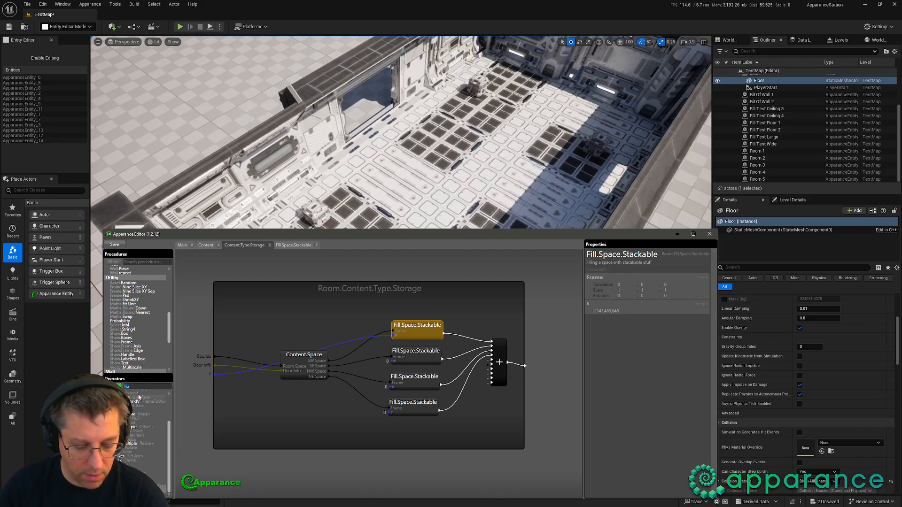
Step: Add three Twist nodes with variants 0, 1 and 2 between the # input and the other three Fill.Space.Stackable nodes
text(twi)
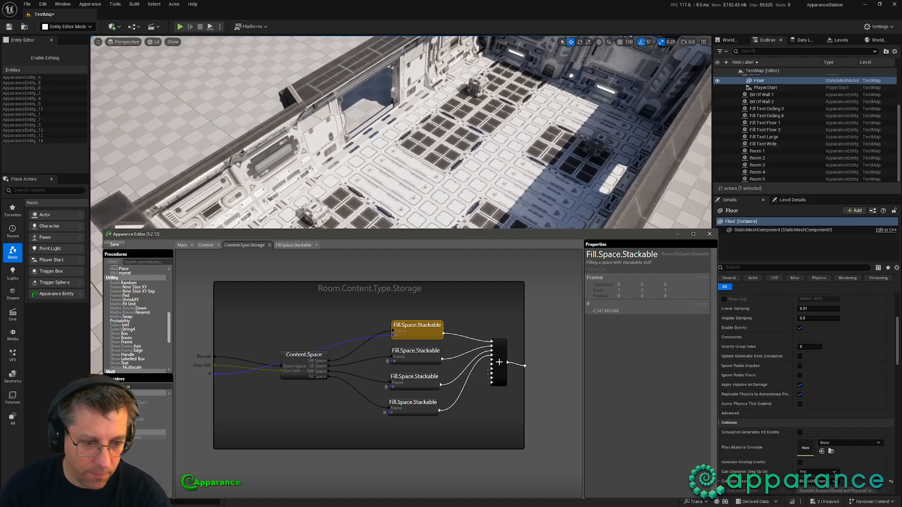
drag(145, 400, 321, 414)
click(212, 374)
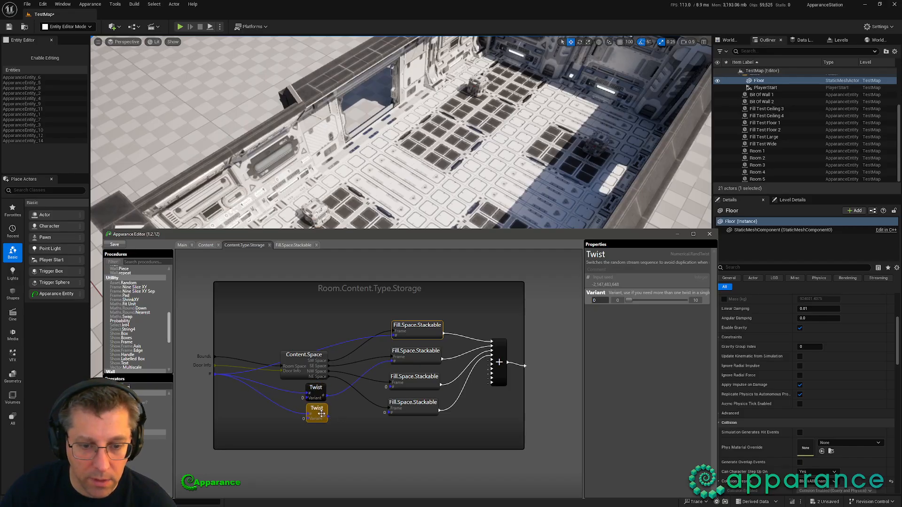
click(654, 301)
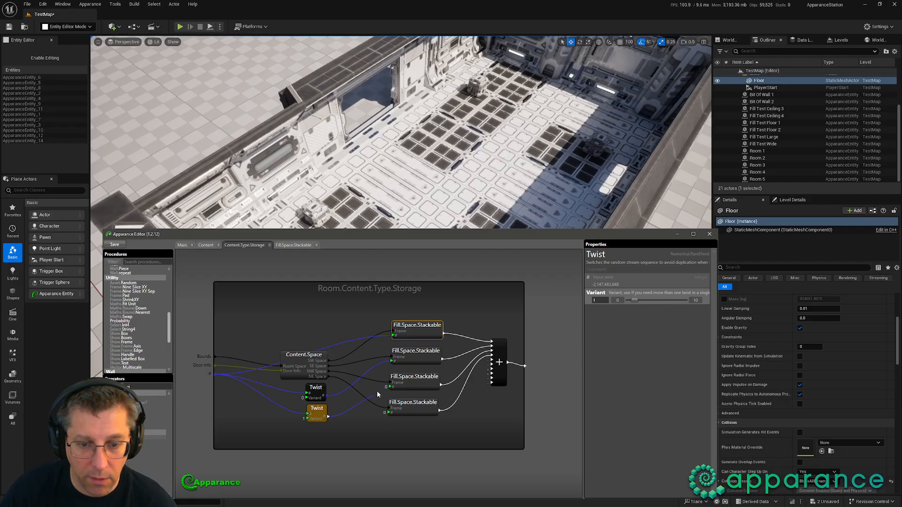
ctrl+drag(325, 415, 391, 412)
click(640, 299)
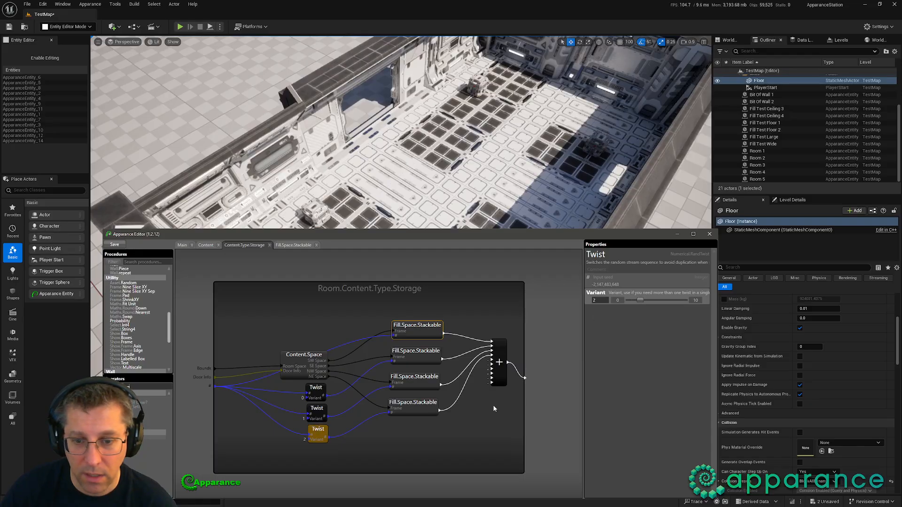
click(477, 394)
Step: Check the objects in the room and expose Content.Type.Storage's # as an input of the Room.Content procedure
right_drag(470, 188, 512, 172)
key(w)
key(s)
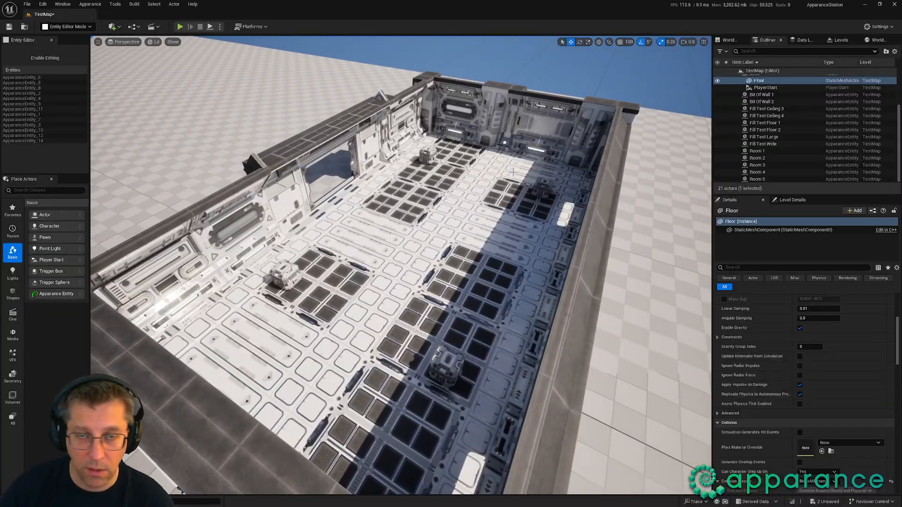
key(alt+Tab)
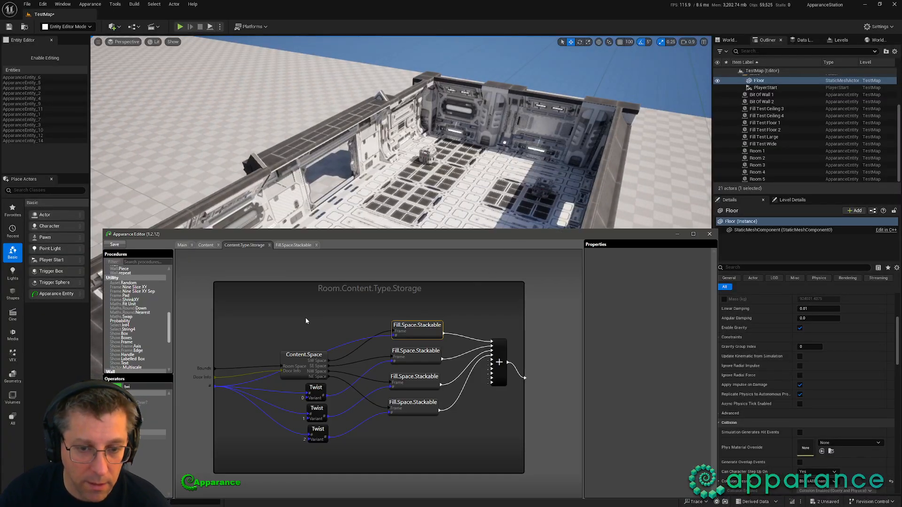
click(206, 245)
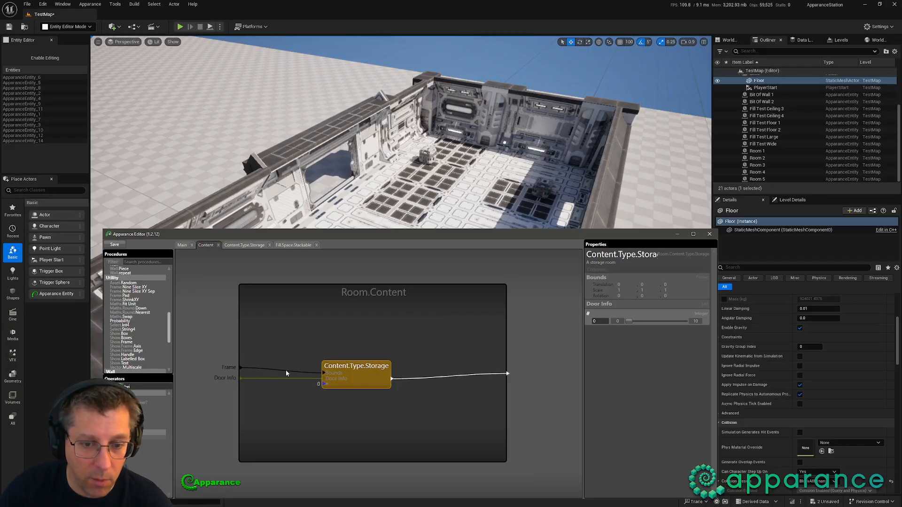
drag(322, 385, 208, 309)
Step: In the Main procedure, connect the room's # input to the Content node's # input
click(183, 245)
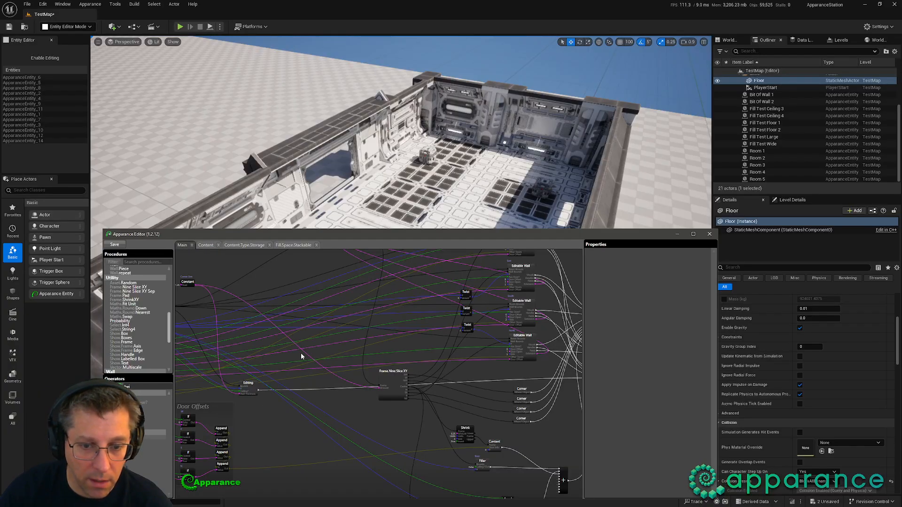
middle_drag(467, 396, 436, 335)
scroll(430, 346, up, 3)
scroll(483, 347, up, 2)
middle_drag(489, 344, 379, 347)
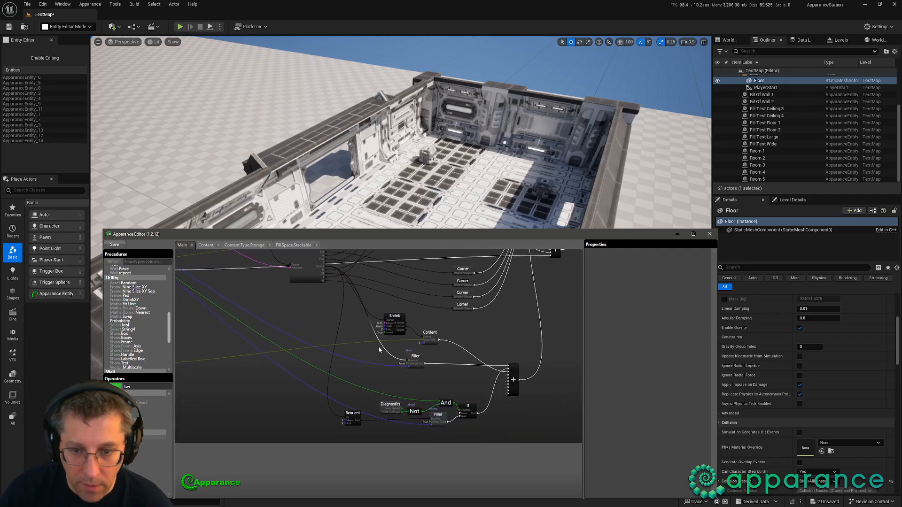
right_click(281, 314)
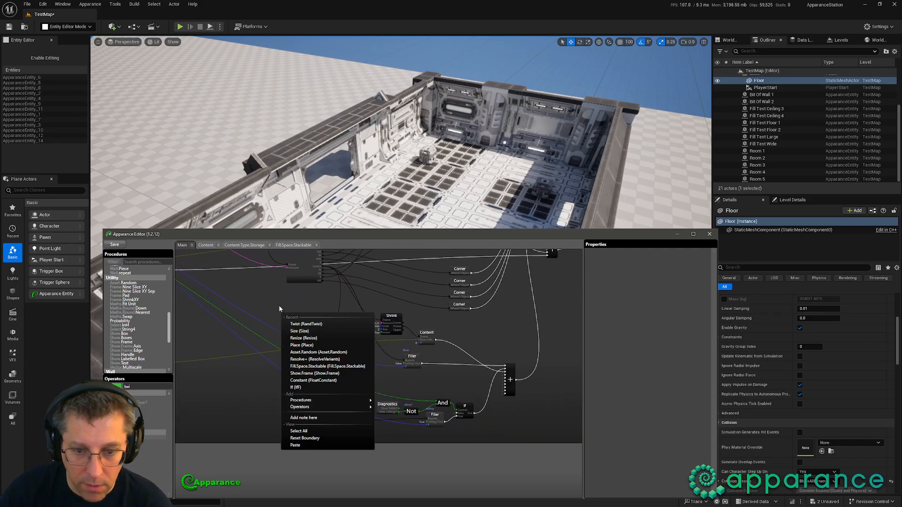
right_drag(254, 305, 399, 376)
scroll(404, 376, down, 2)
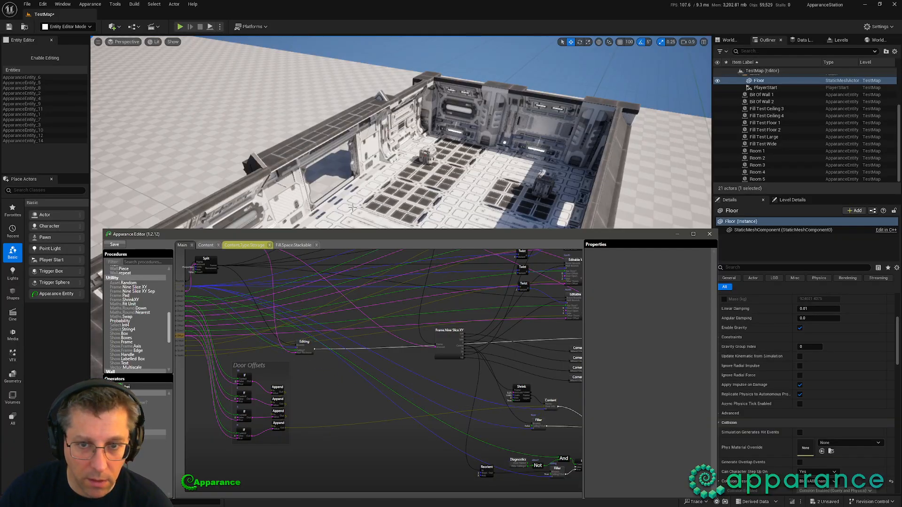
Step: Inspect the stackable objects in the room's storage spaces from several angles
key(w)
right_drag(306, 179, 234, 173)
key(w)
key(w)
key(e)
key(s)
key(e)
key(d)
key(s)
key(w)
key(d)
Step: Select Room 4 and set its # parameter to 32
click(606, 319)
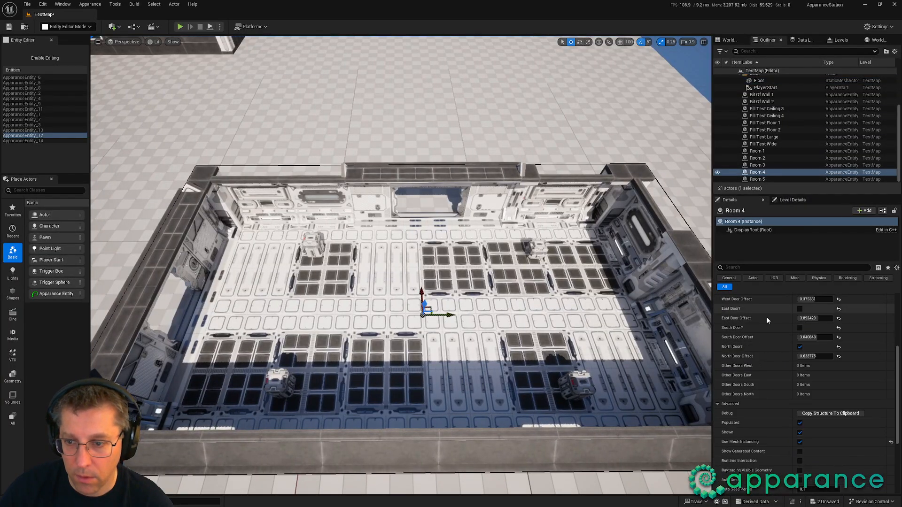
scroll(807, 320, up, 4)
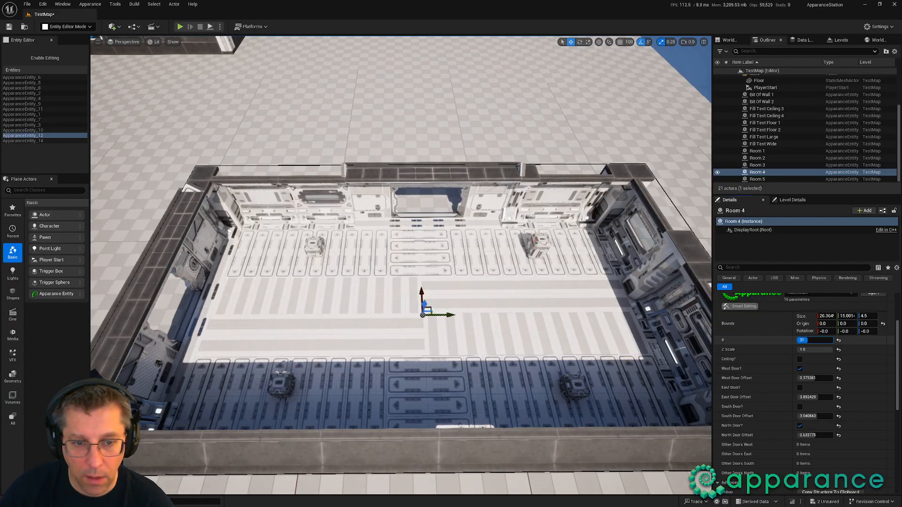
drag(808, 340, 808, 340)
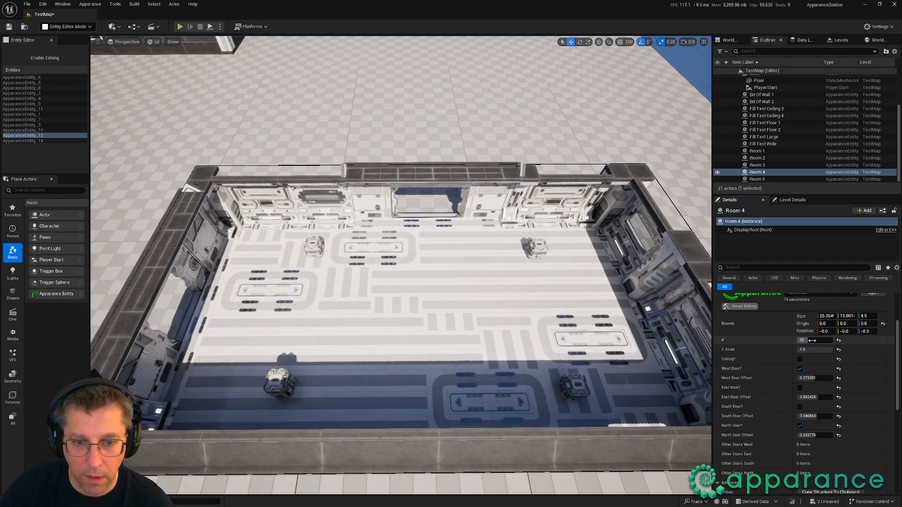
Step: Examine the objects and open floor space in Room 4 up close and from above
right_drag(610, 305, 604, 287)
key(w)
key(w)
key(a)
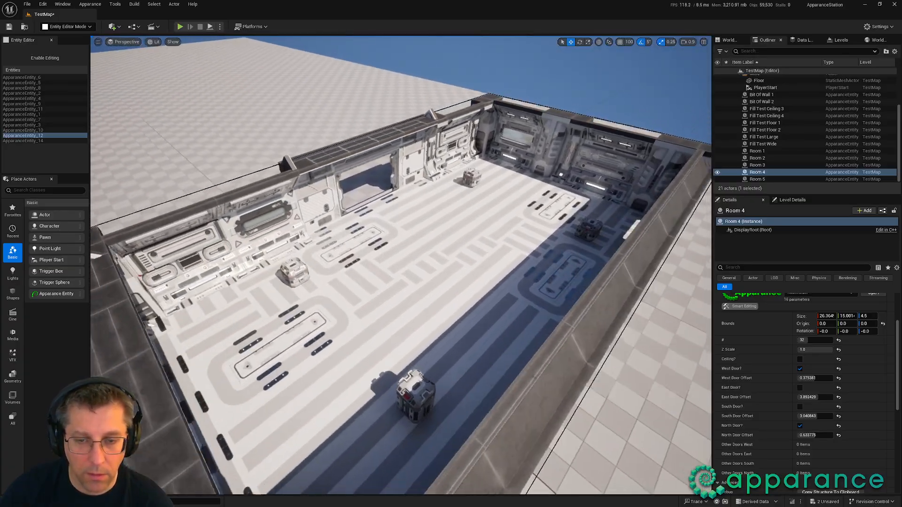
right_drag(442, 323, 445, 324)
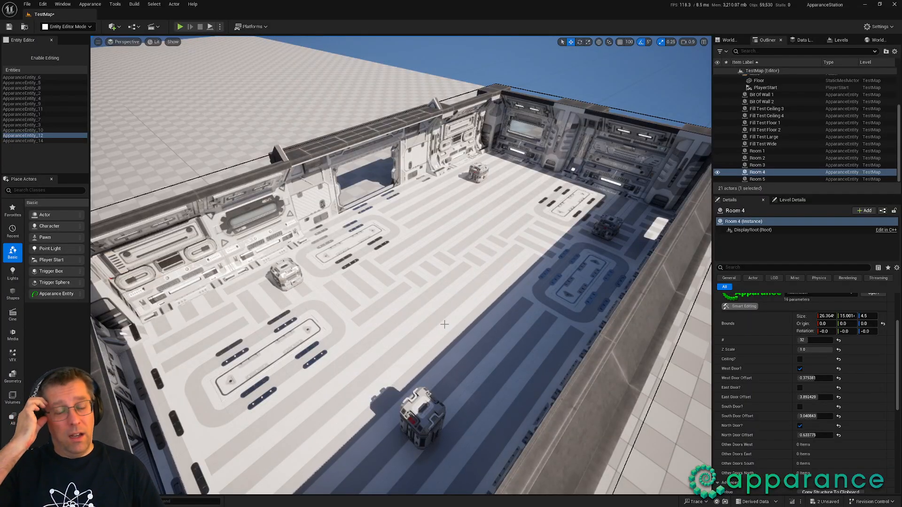
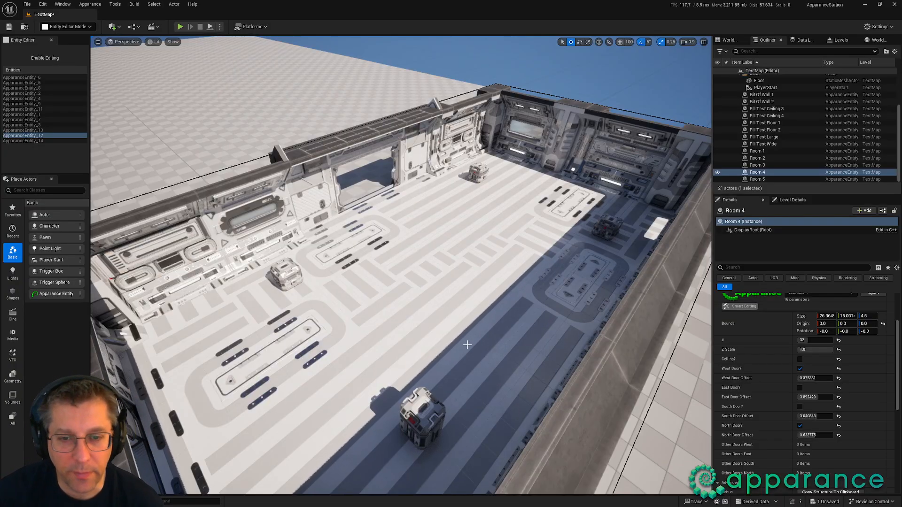
right_drag(467, 344, 568, 359)
scroll(620, 328, up, 4)
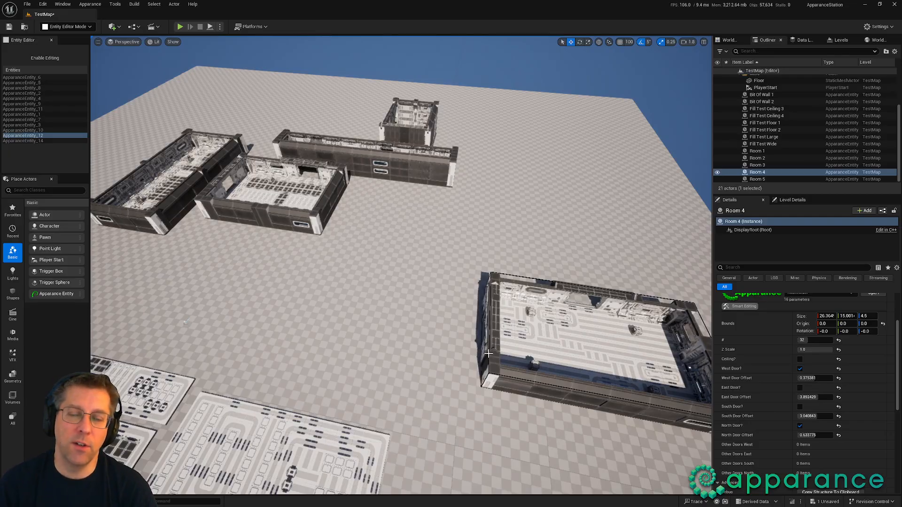
key(f)
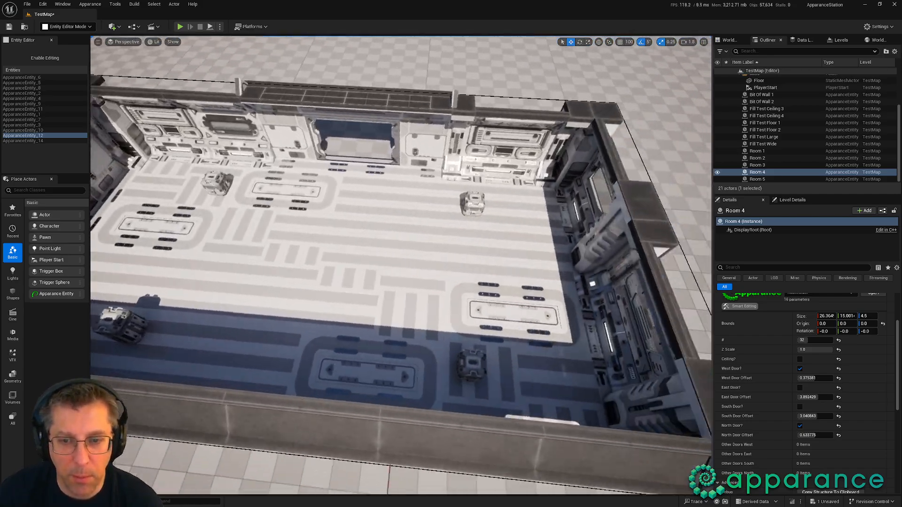
right_drag(400, 265, 461, 260)
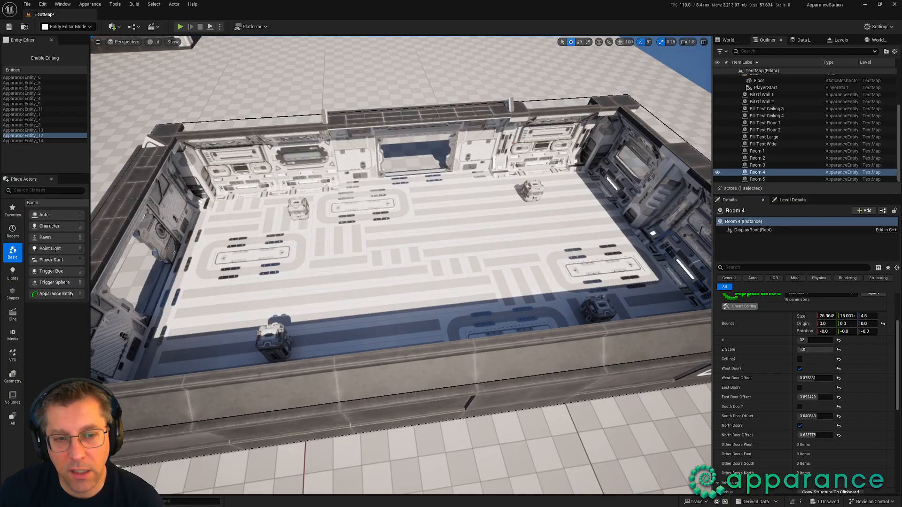
right_drag(400, 265, 409, 310)
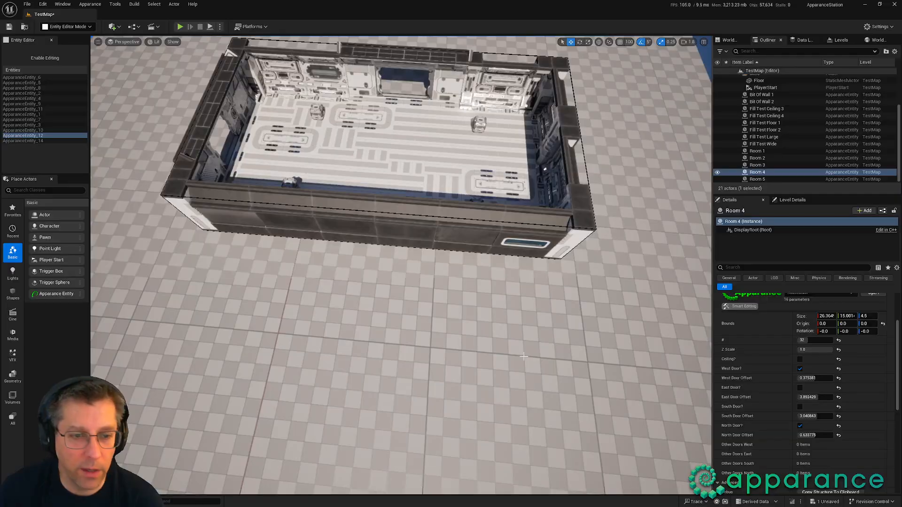
Step: In the Apparance Editor, add a new procedure to the Room category beside Fill.Space.Stackable and name it Fill.Space.Stackable.Grid
key(alt+Tab)
scroll(375, 398, down, 2)
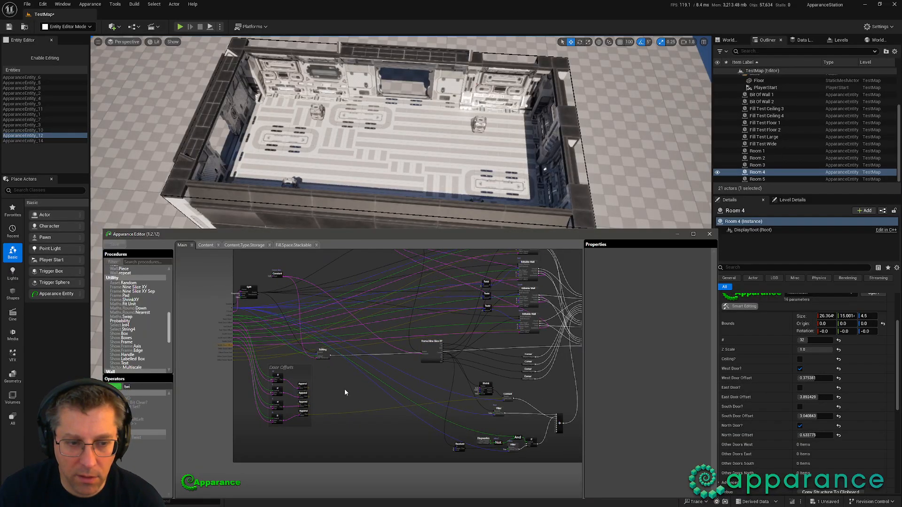
scroll(148, 322, up, 10)
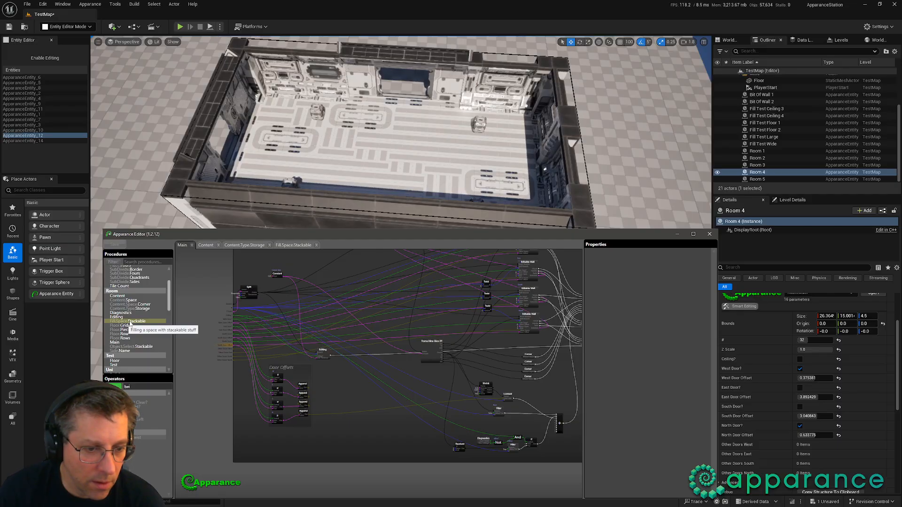
right_click(131, 323)
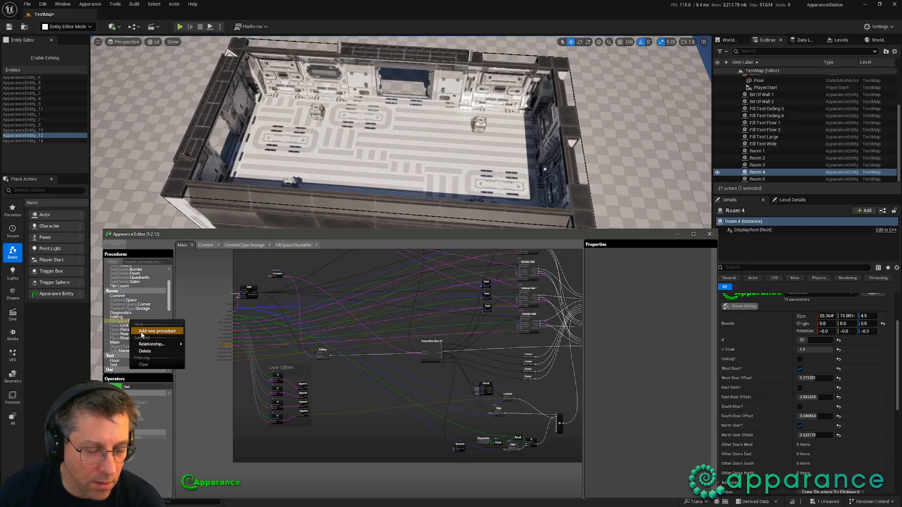
click(141, 331)
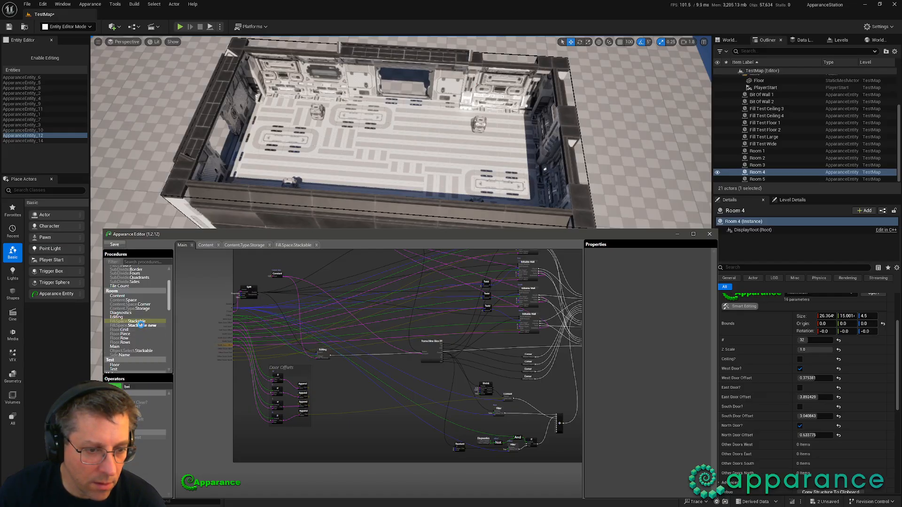
click(143, 326)
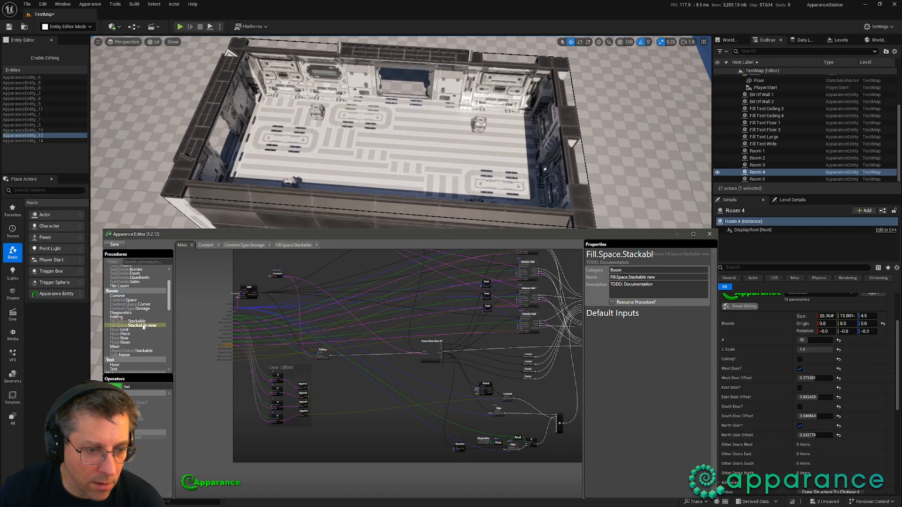
double_click(651, 277)
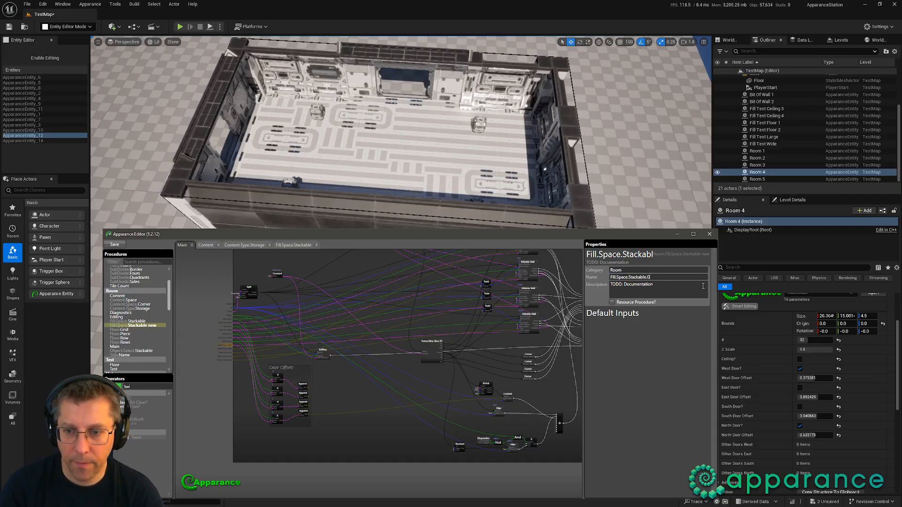
text(Grid)
key(Tab)
Step: Set the Fill.Space.Stackable.Grid procedure's description to "Grid of stackable objects"
key(BackSpace)
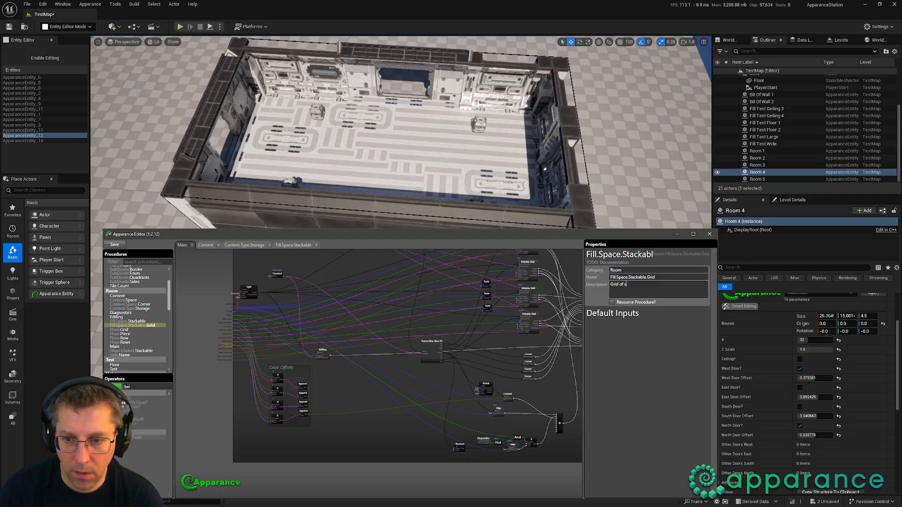
key(BackSpace)
key(BackSpace)
key(BackSpace)
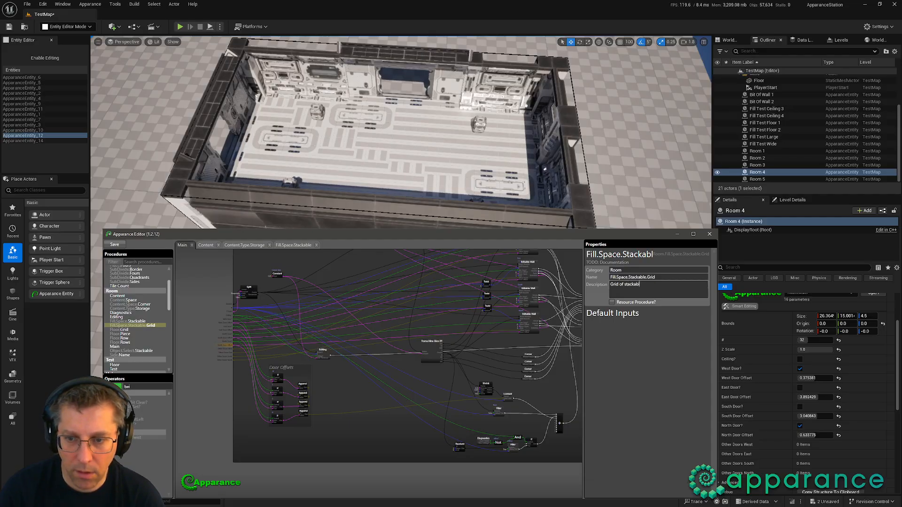
text(objects)
key(Tab)
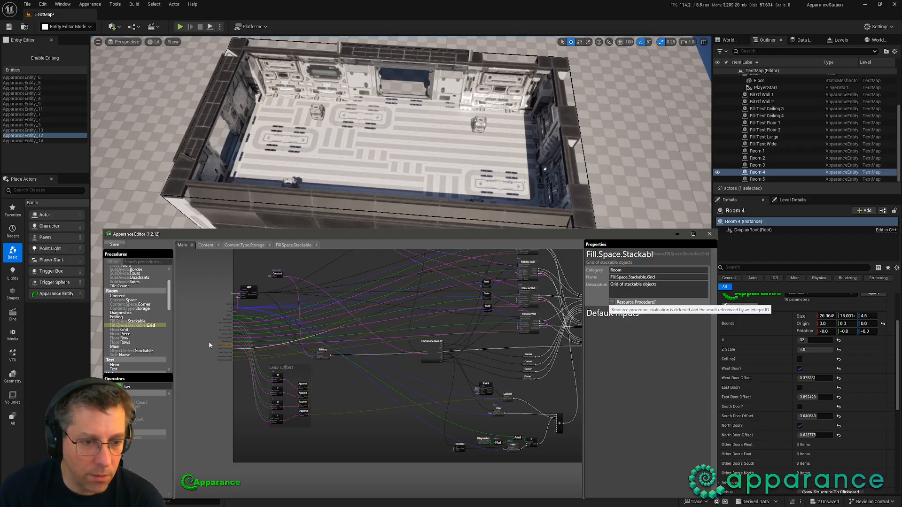
Step: Add a Room procedure named Fill.Space.Stackable.Row with the description "Row of stackables"
right_click(143, 325)
click(155, 335)
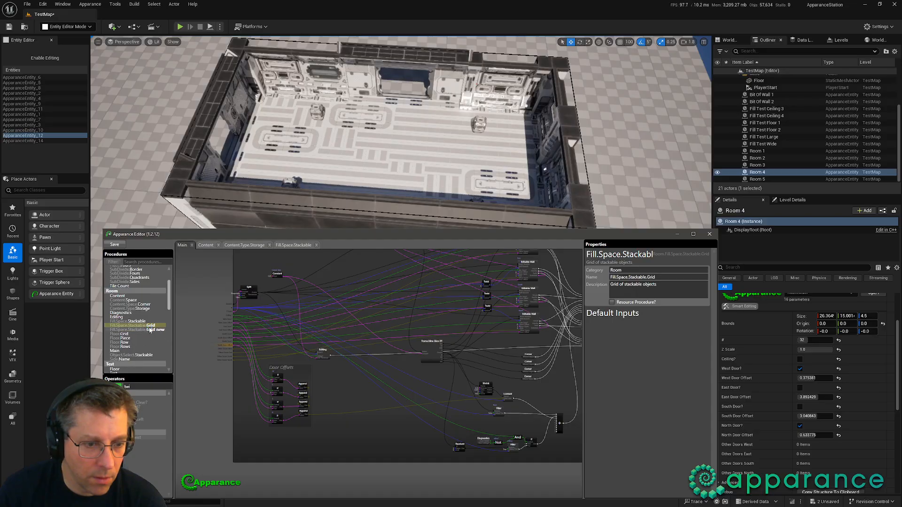
double_click(655, 278)
double_click(653, 277)
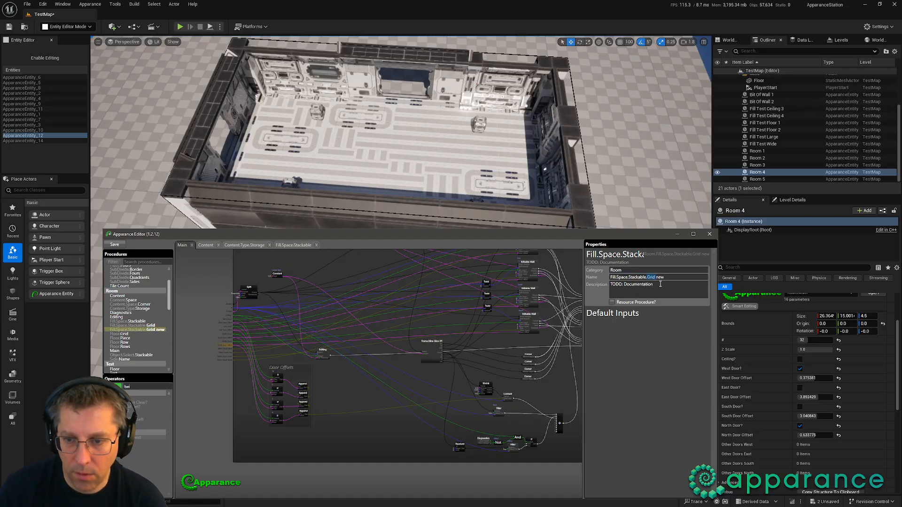
key(shift+End)
text(Ro)
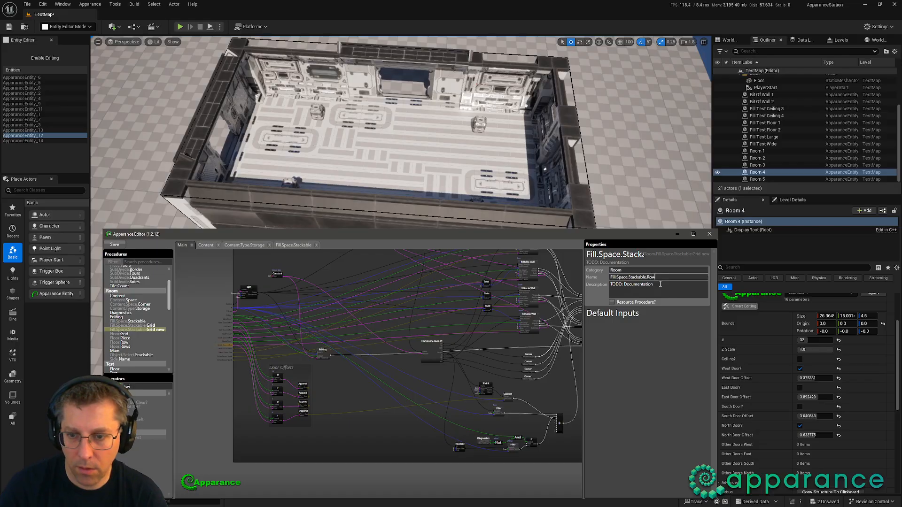
key(Tab)
text(Ro)
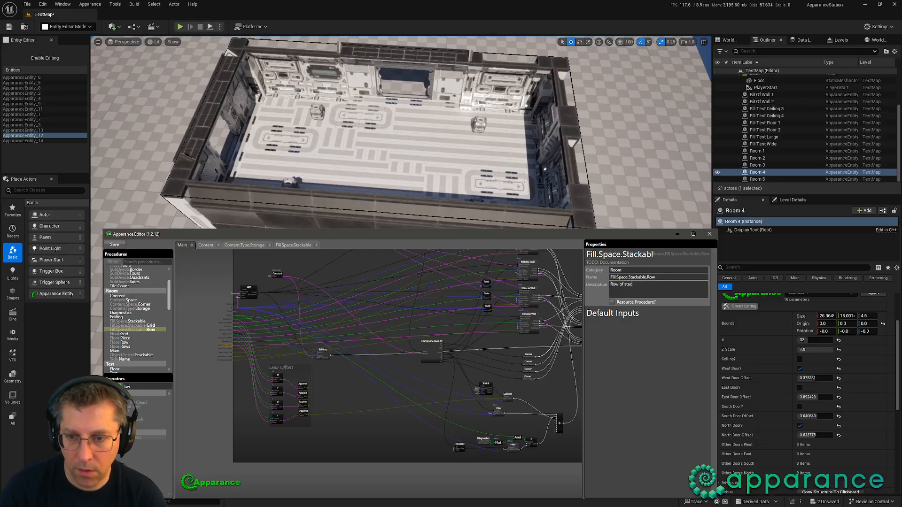
key(Tab)
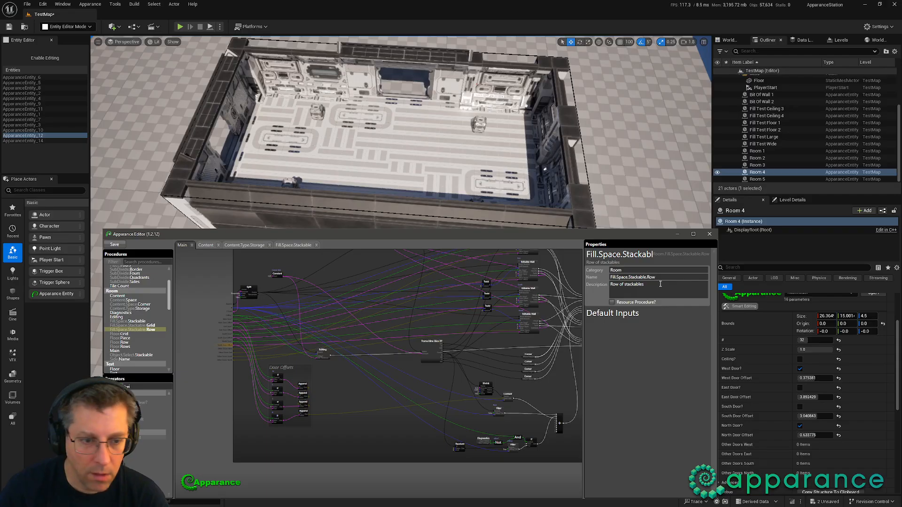
Step: Add a Room procedure named Fill.Space.Stackable.Stack with the description "Stack of stackables"
right_click(137, 332)
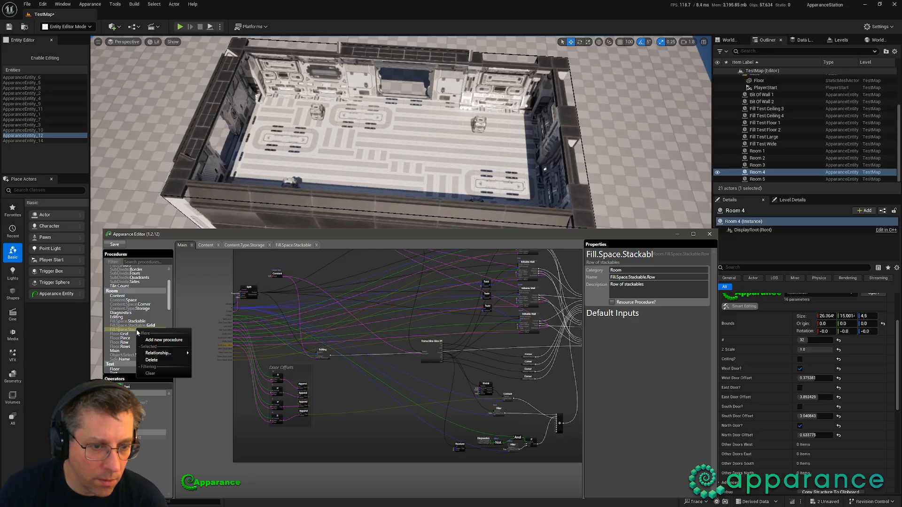
click(151, 346)
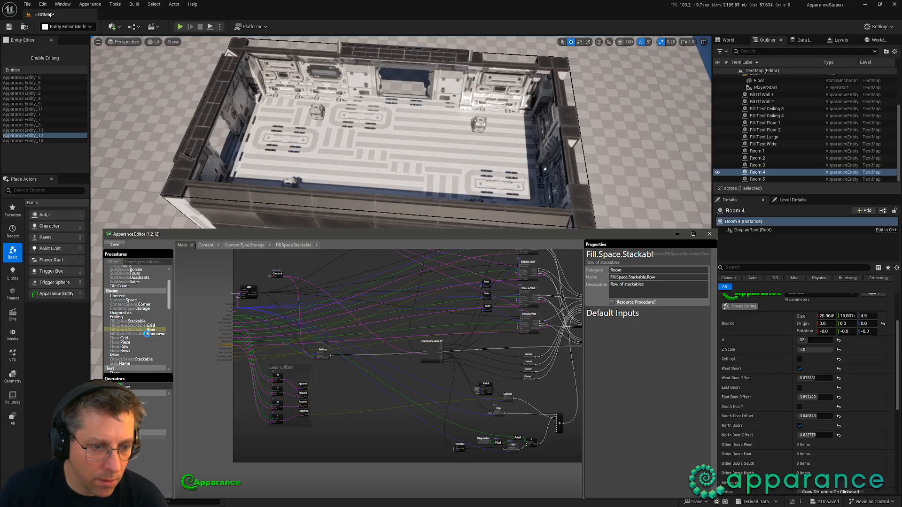
double_click(652, 278)
key(shift+End)
text(St)
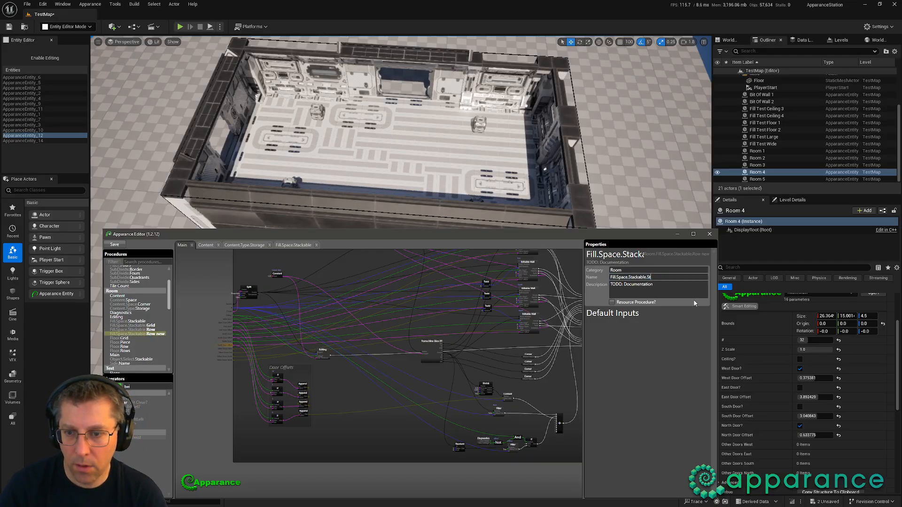
text(ack)
key(Tab)
text(Stack of)
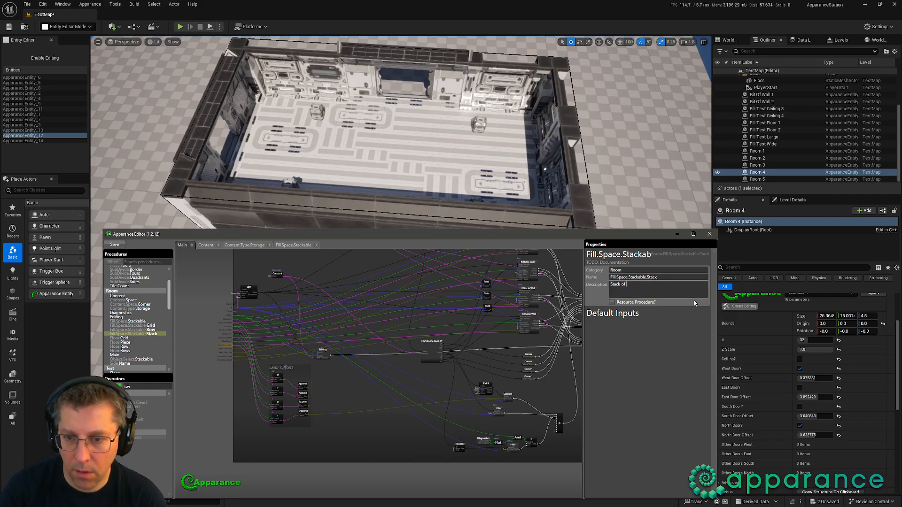
key(Tab)
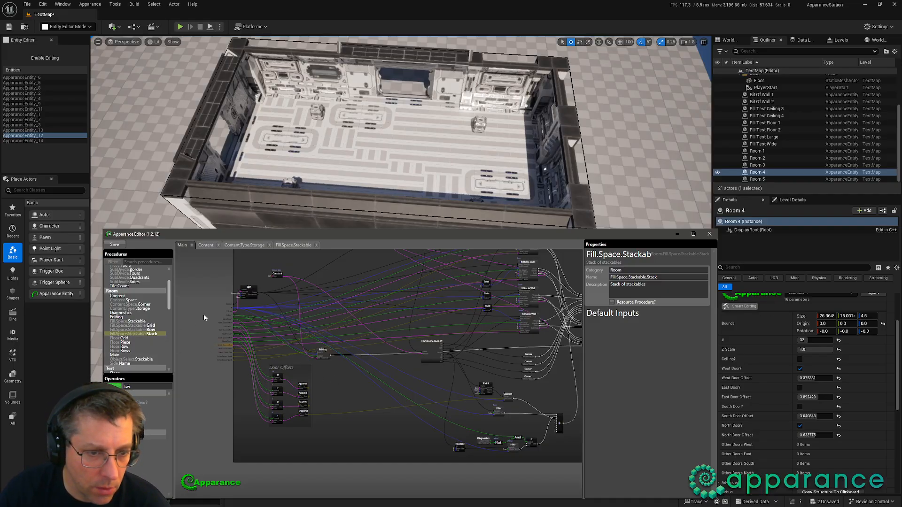
Step: Copy the Asset.Random, Size, Resize and Place nodes from Fill.Space.Stackable into the Fill.Space.Stackable.Stack procedure
click(293, 244)
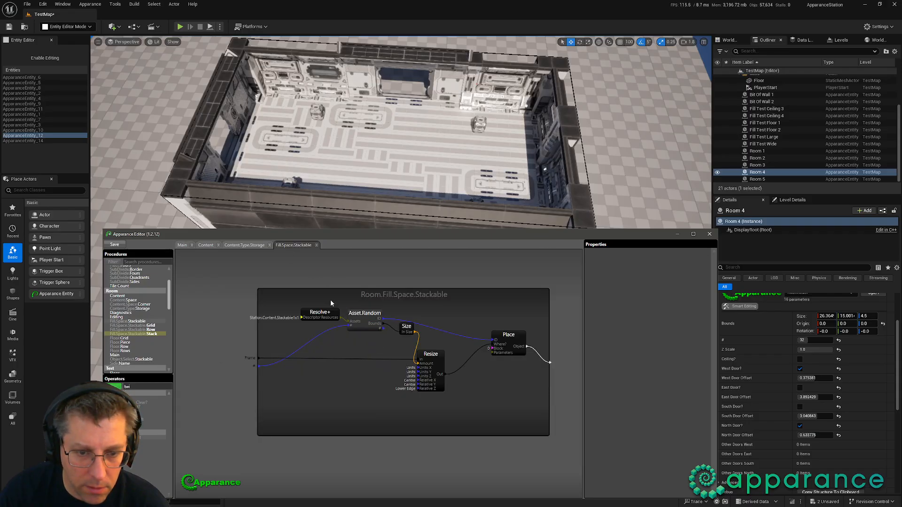
drag(373, 311, 509, 371)
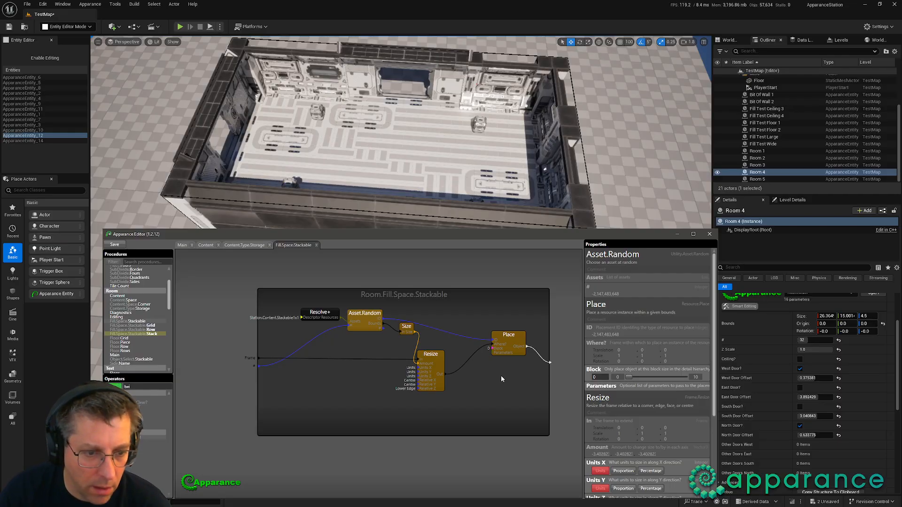
double_click(152, 334)
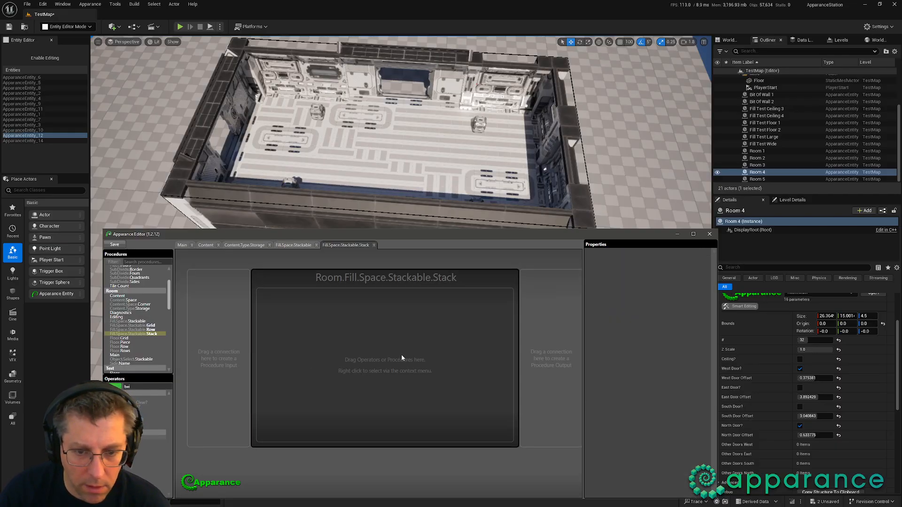
key(ctrl+v)
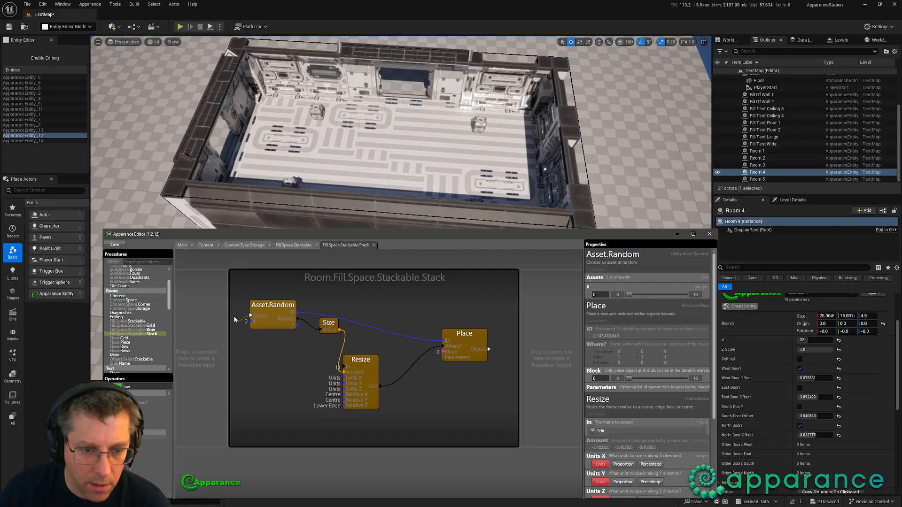
Step: In the Stack procedure, expose Resize's In and Asset.Random's Assets and # as procedure inputs, and Place's Object as the output
drag(346, 369, 199, 354)
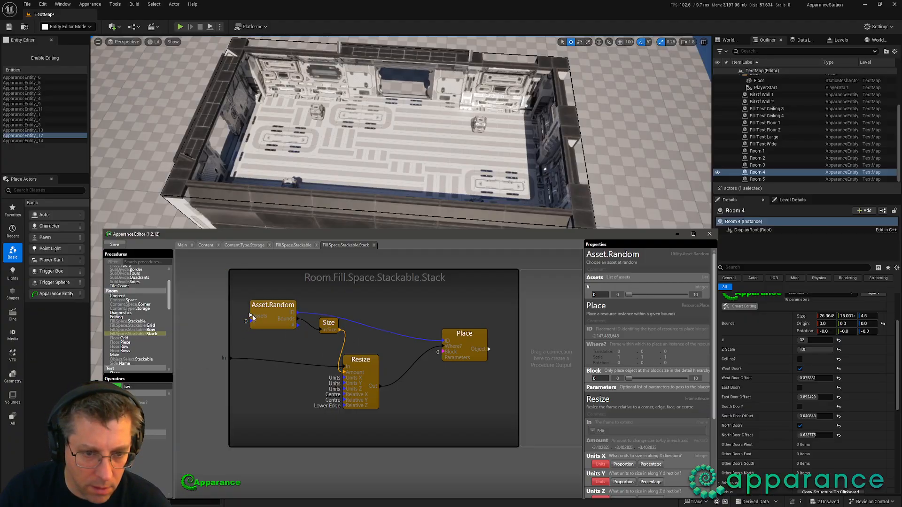
drag(251, 321, 219, 400)
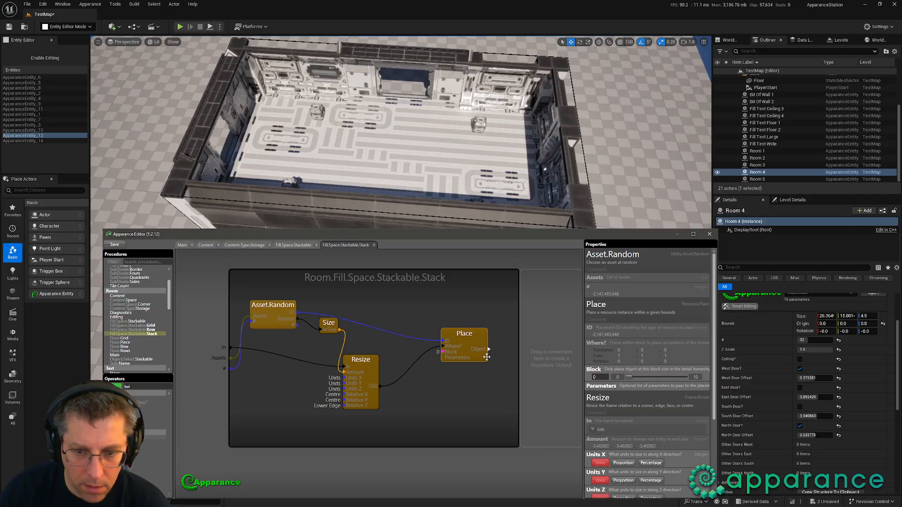
drag(489, 349, 536, 356)
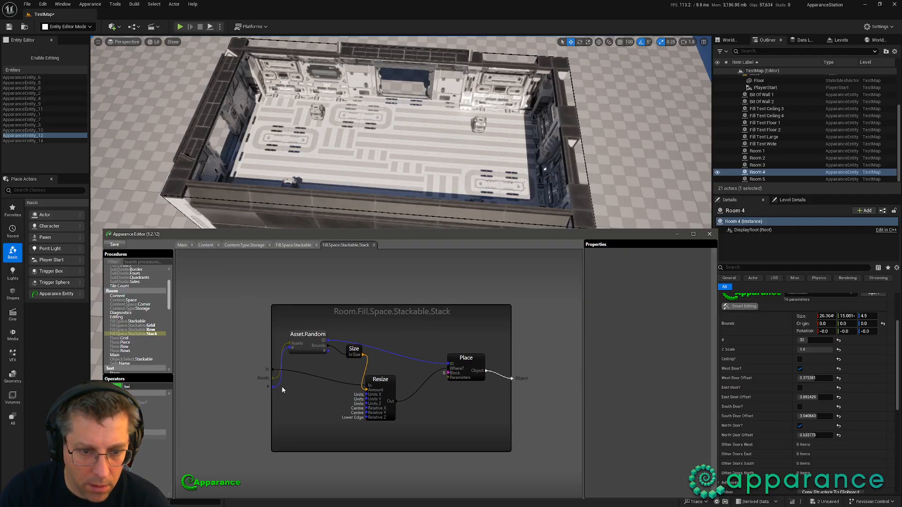
click(256, 399)
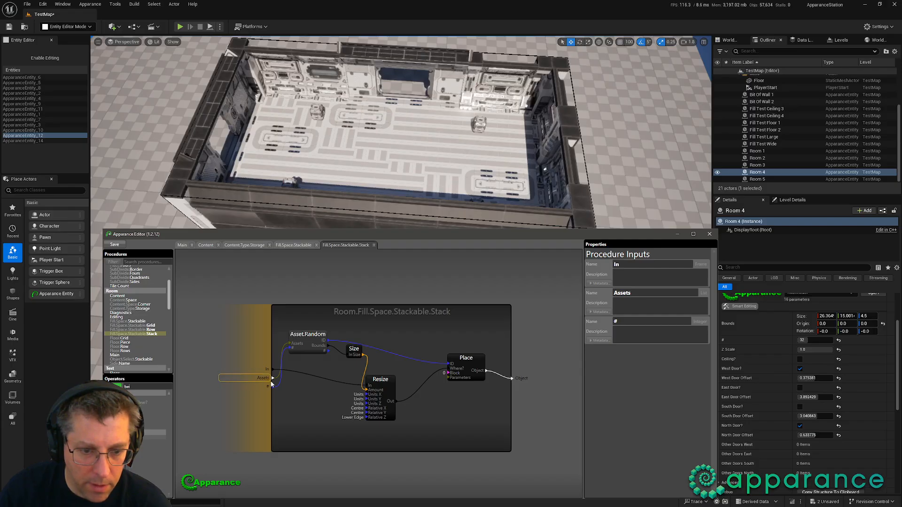
click(417, 330)
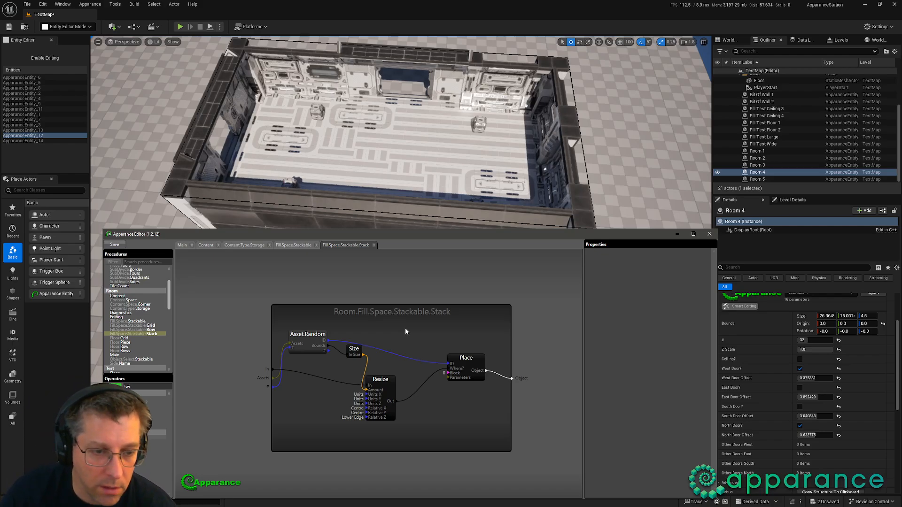
Step: Open Fill.Space.Stackable.Row and place a Stacker.Splitter node and a Stacker.Merger node at opposite sides of the graph
double_click(139, 329)
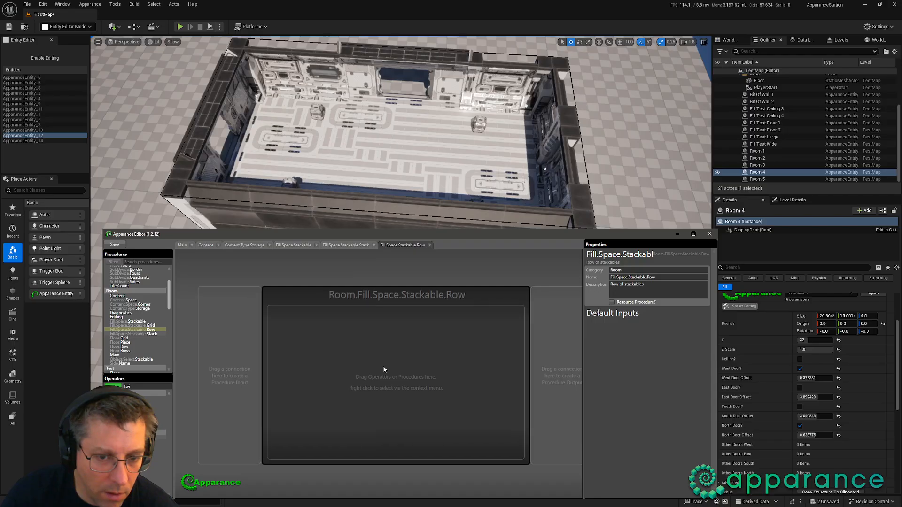
middle_drag(383, 366, 379, 359)
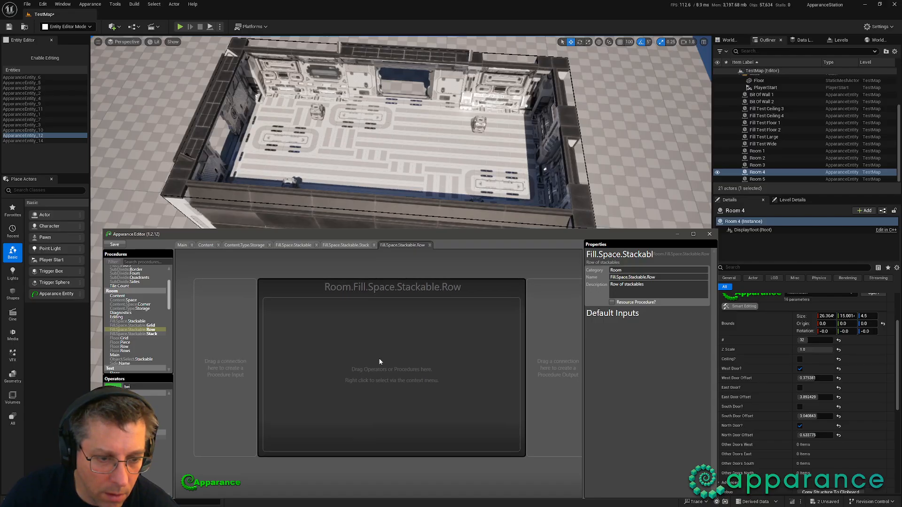
drag(142, 386, 118, 396)
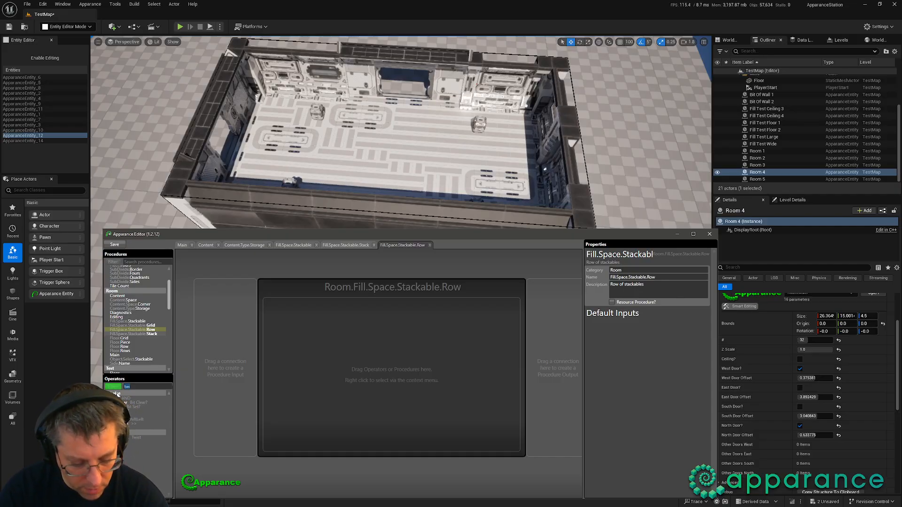
text(str)
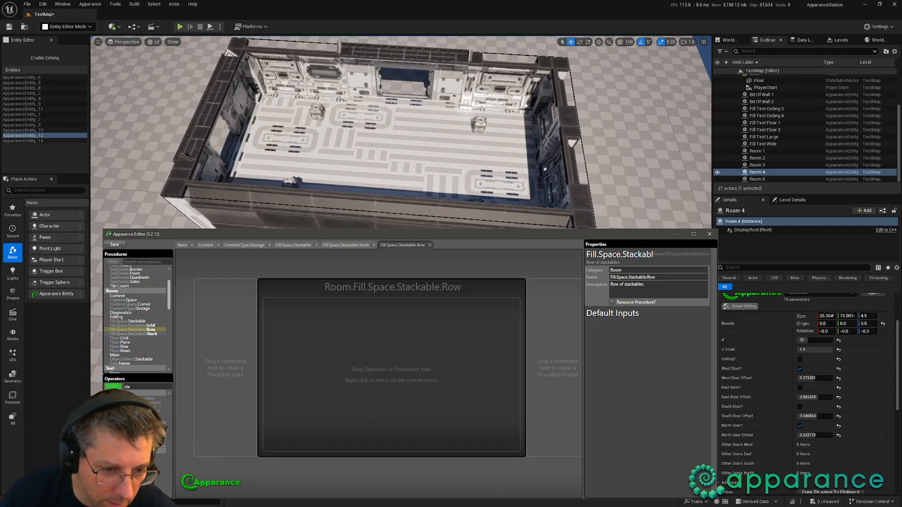
drag(158, 435, 414, 399)
drag(159, 445, 349, 338)
drag(413, 398, 499, 329)
click(323, 337)
drag(323, 338, 268, 314)
mouse_move(384, 327)
middle_down()
mouse_move(397, 331)
mouse_move(388, 322)
middle_up()
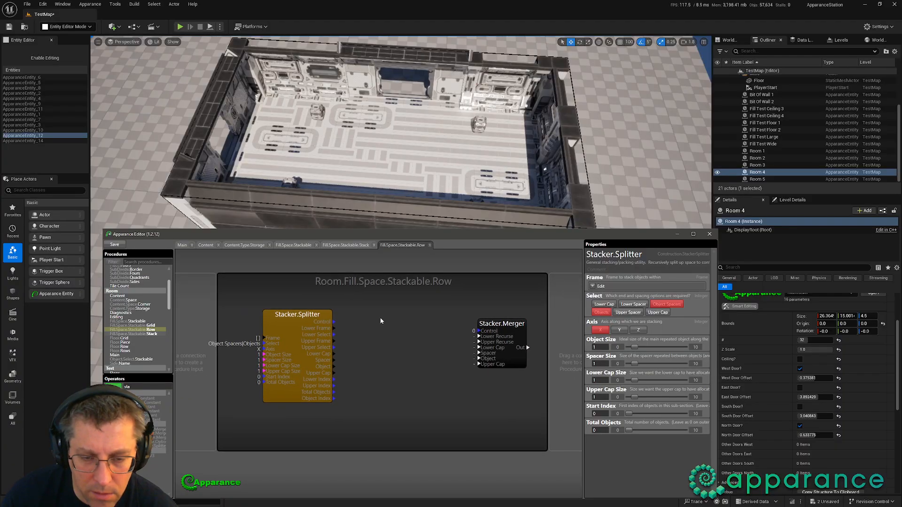
Step: Connect Stacker.Splitter's Control to Stacker.Merger, and expose the Merger's Out as output and the Splitter's Frame, Select and Object Size as inputs
drag(333, 324, 478, 330)
drag(528, 347, 566, 353)
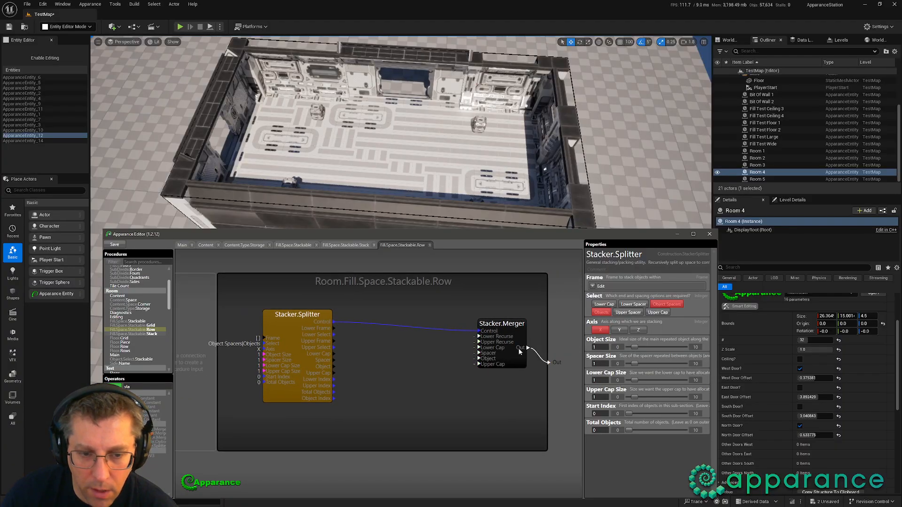
drag(264, 338, 207, 369)
click(434, 304)
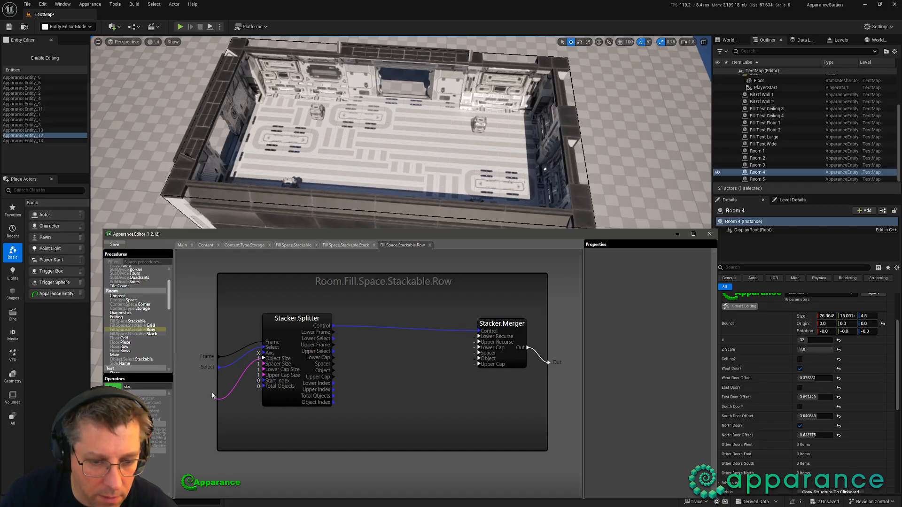
drag(210, 393, 211, 396)
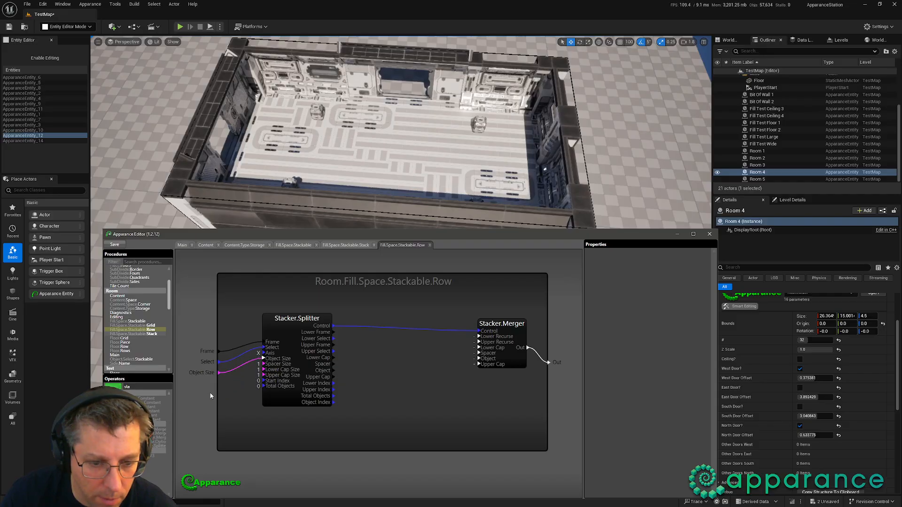
Step: Add two recursive Fill.Space.Stackable.Row nodes, fed by the Splitter's lower and upper frames and selects plus Object Size, outputting to the Merger's Recurse inputs
drag(145, 329, 351, 325)
drag(374, 277, 218, 354)
drag(337, 324, 394, 295)
drag(332, 350, 371, 308)
drag(371, 313, 219, 354)
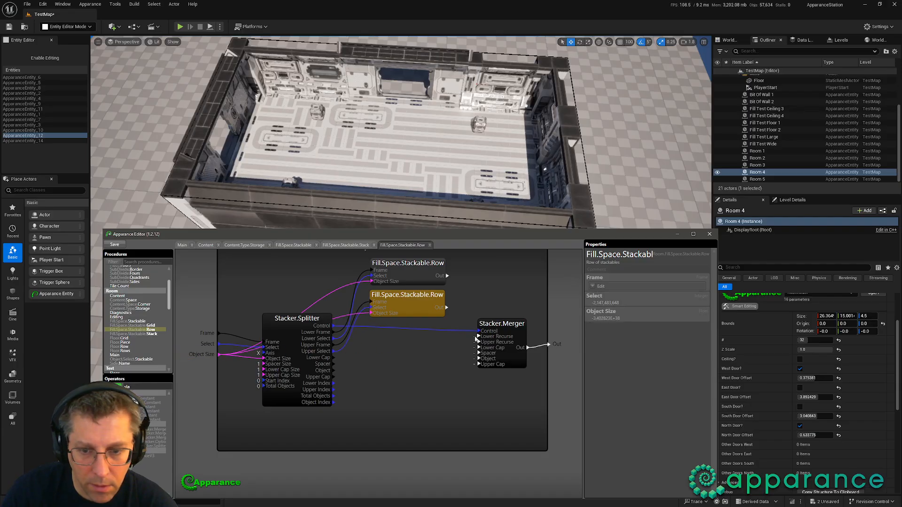
drag(447, 308, 478, 343)
Step: Add a Fill.Space.Stackable.Stack node between the Splitter's and Merger's Object connections, exposing its Assets and # as procedure inputs
click(353, 386)
drag(157, 337, 423, 383)
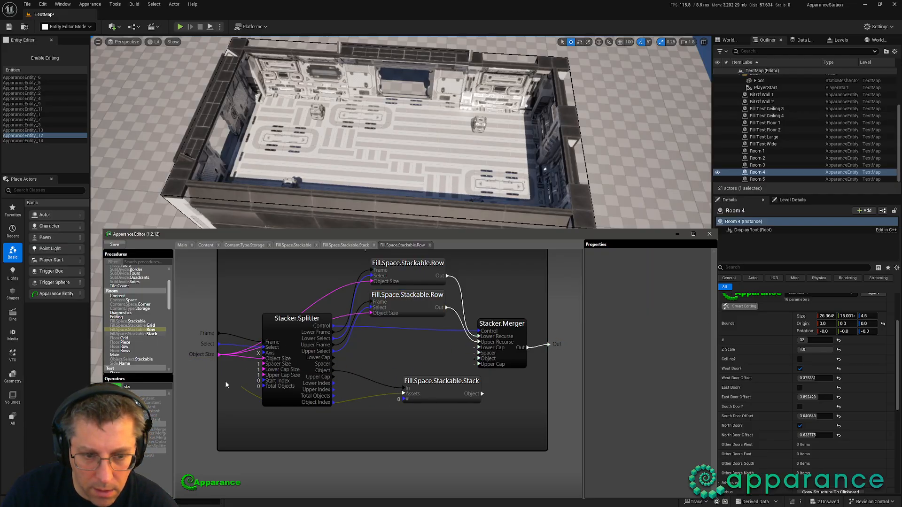
drag(407, 396, 374, 391)
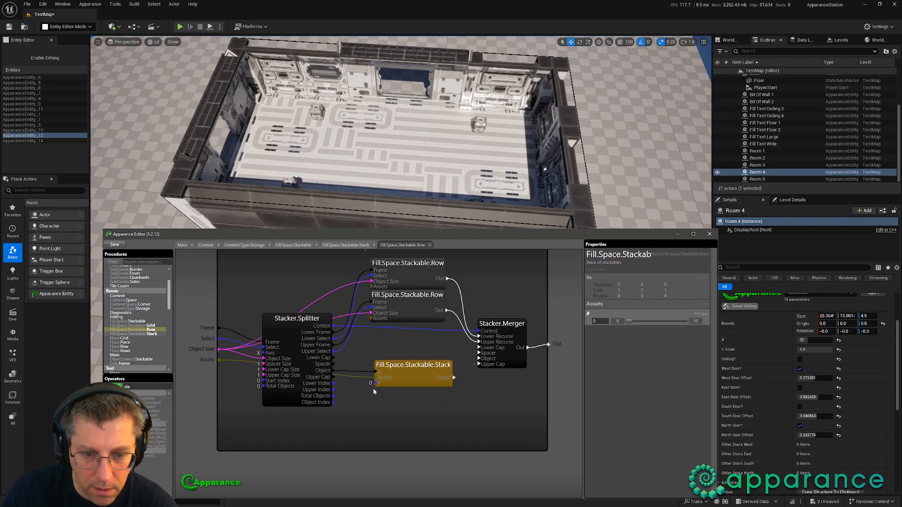
drag(279, 396, 204, 395)
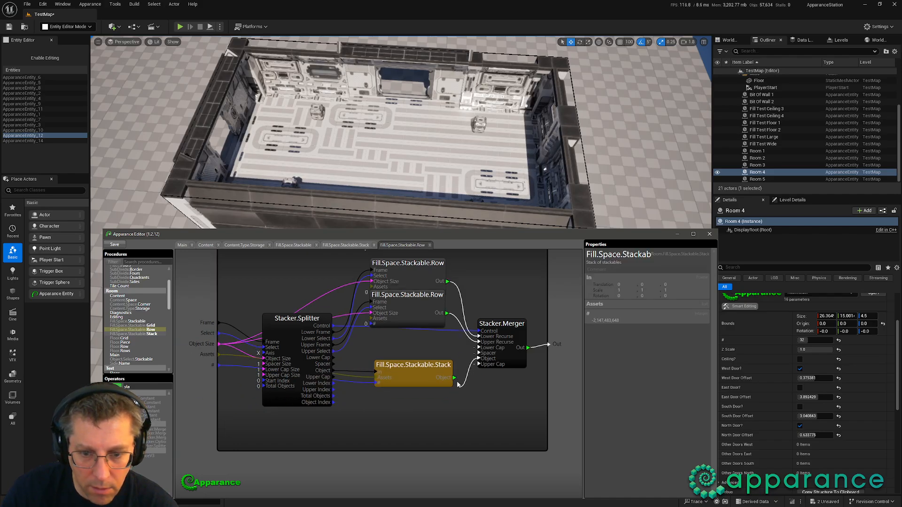
drag(458, 384, 457, 381)
Step: Connect the Assets procedure input to both recursive Row nodes
drag(385, 282, 385, 266)
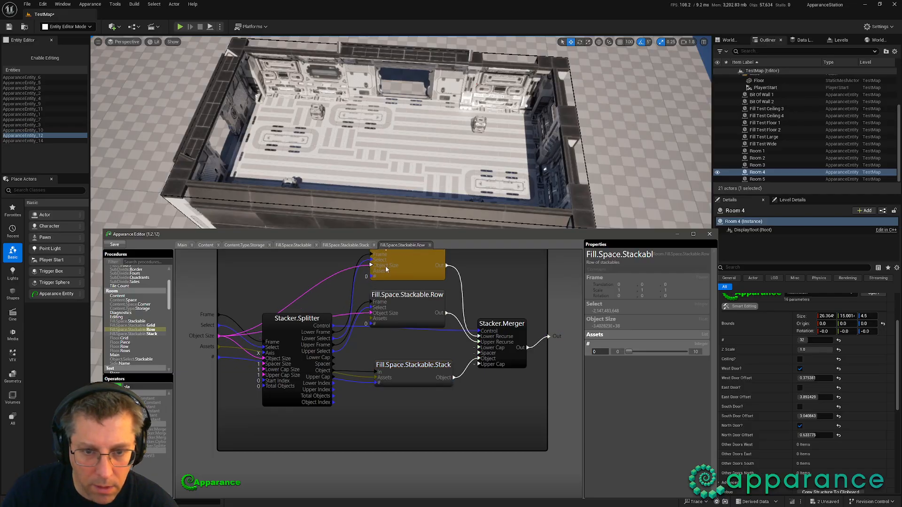
drag(308, 301, 219, 346)
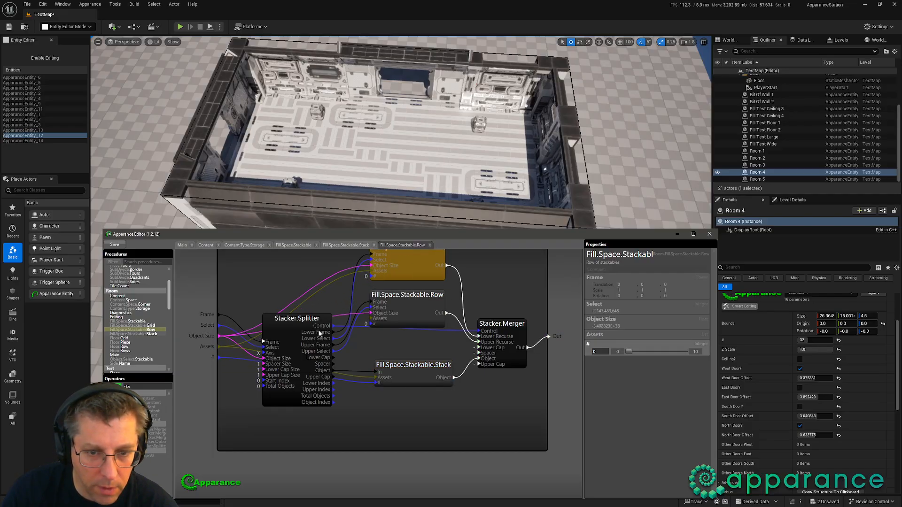
drag(371, 318, 210, 348)
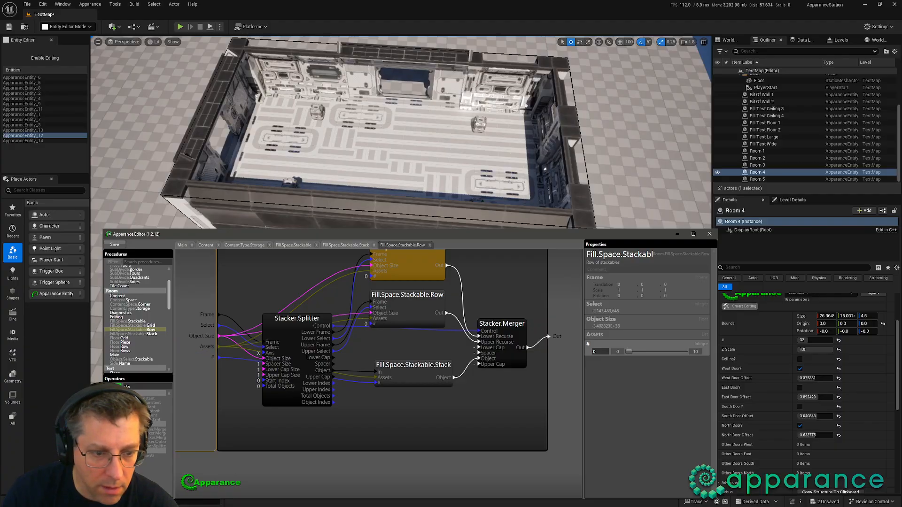
Step: Add two Twist nodes with variants 0 and 1 between the # procedure input and the # inputs of the two recursive Row nodes
click(136, 386)
text(ran)
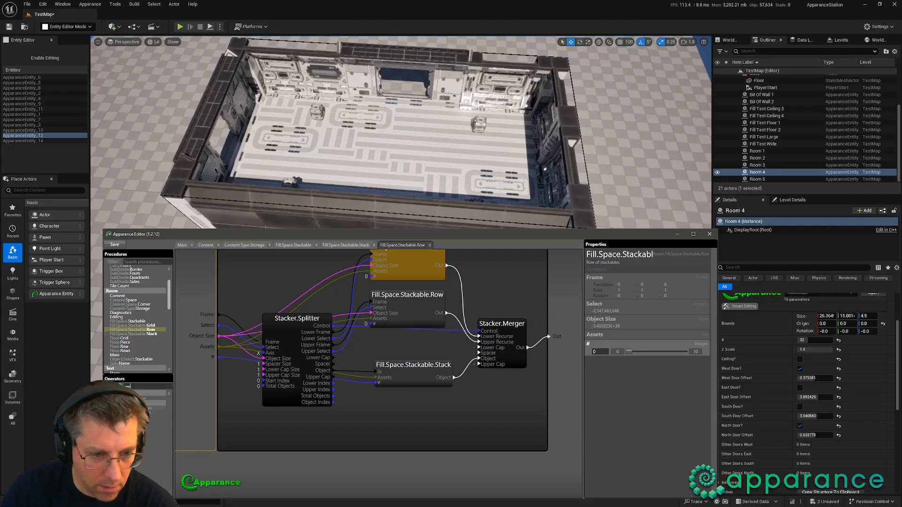
drag(136, 393, 296, 265)
middle_drag(341, 301, 339, 347)
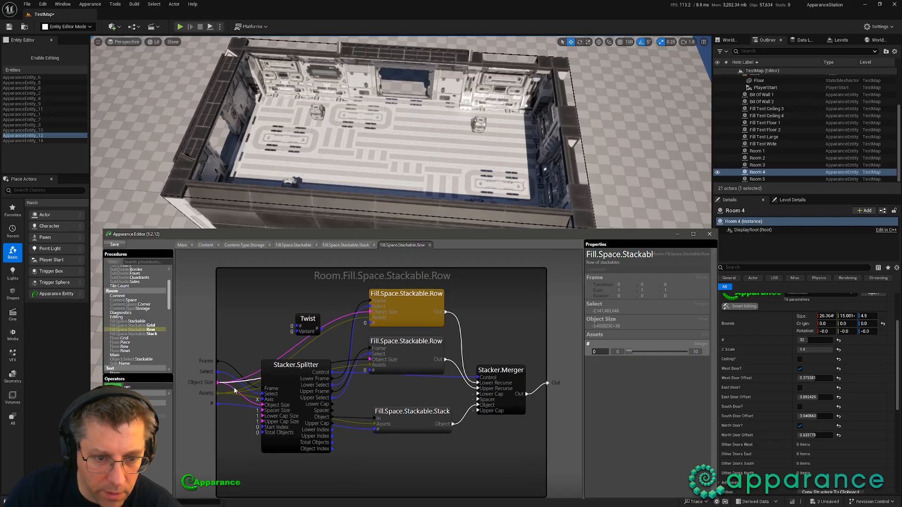
drag(218, 404, 369, 323)
ctrl+drag(321, 308, 321, 343)
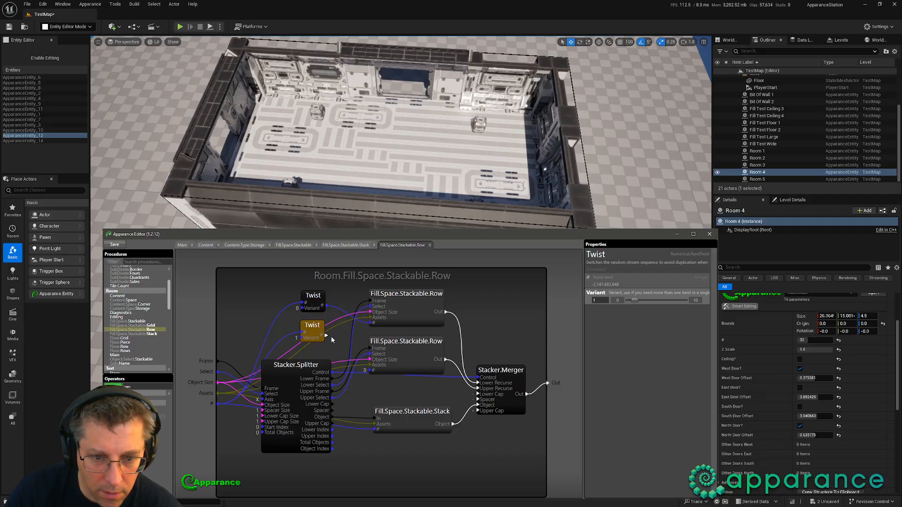
drag(369, 371, 369, 370)
click(487, 331)
scroll(487, 331, down, 2)
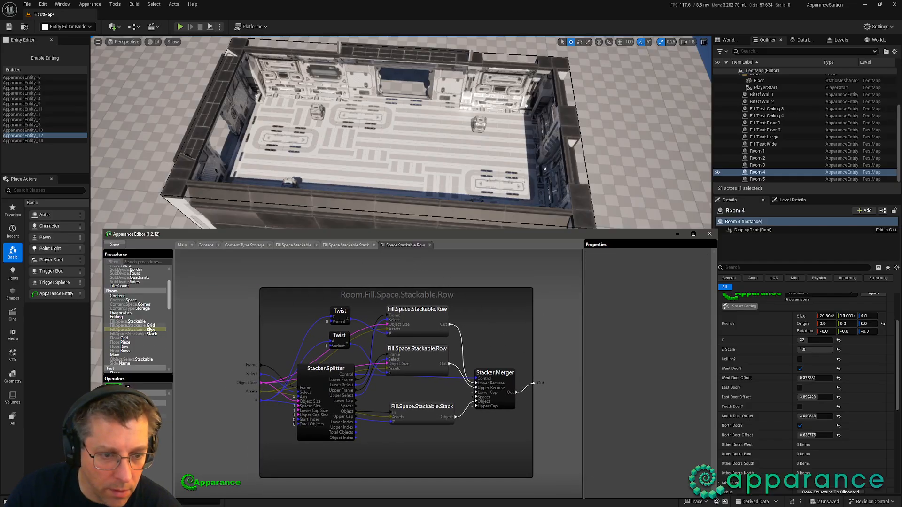
Step: Rename the Row procedure's Object Size input as Object X
double_click(149, 326)
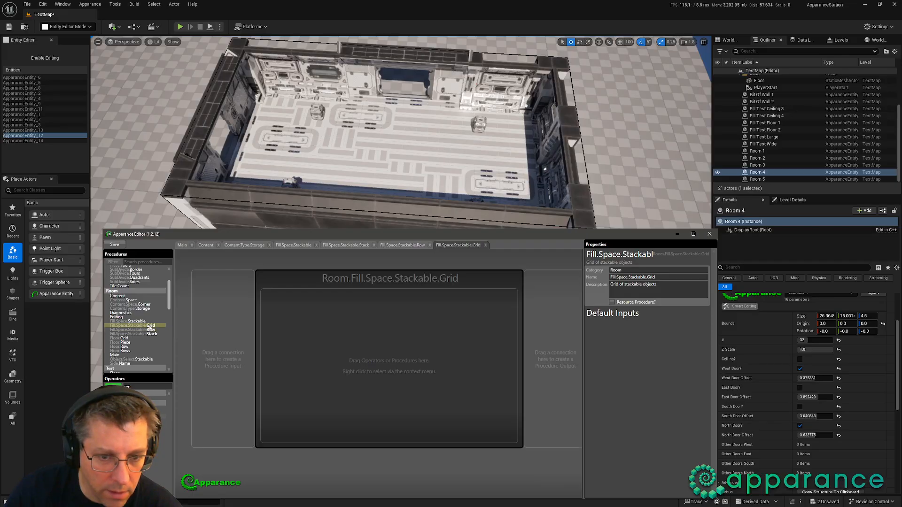
double_click(151, 330)
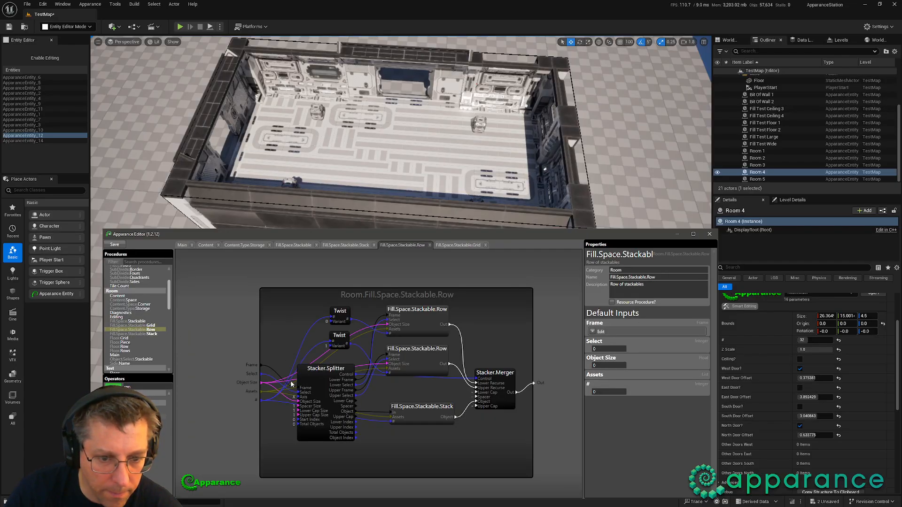
click(236, 327)
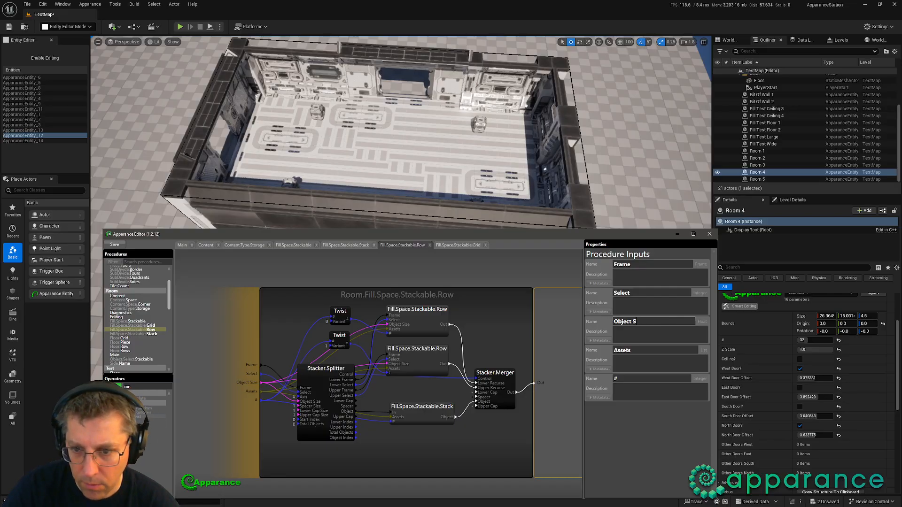
key(BackSpace)
key(BackSpace)
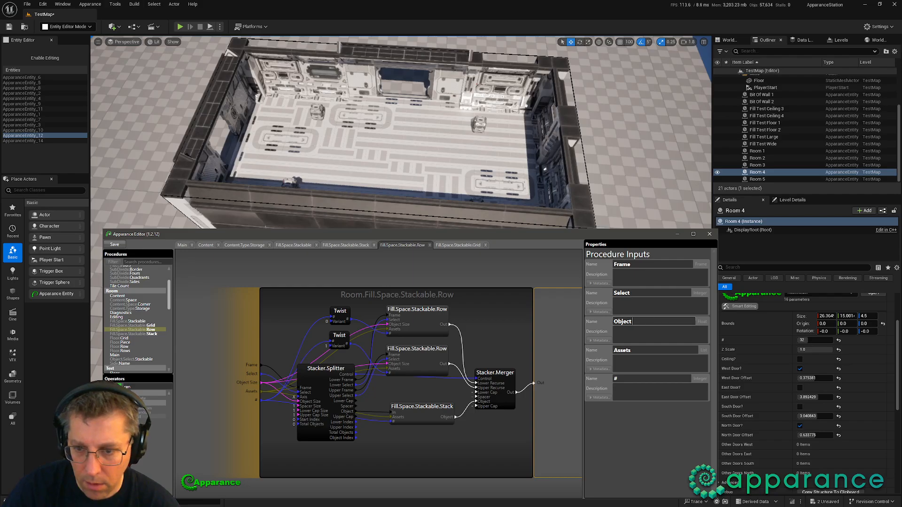
text(X)
click(478, 329)
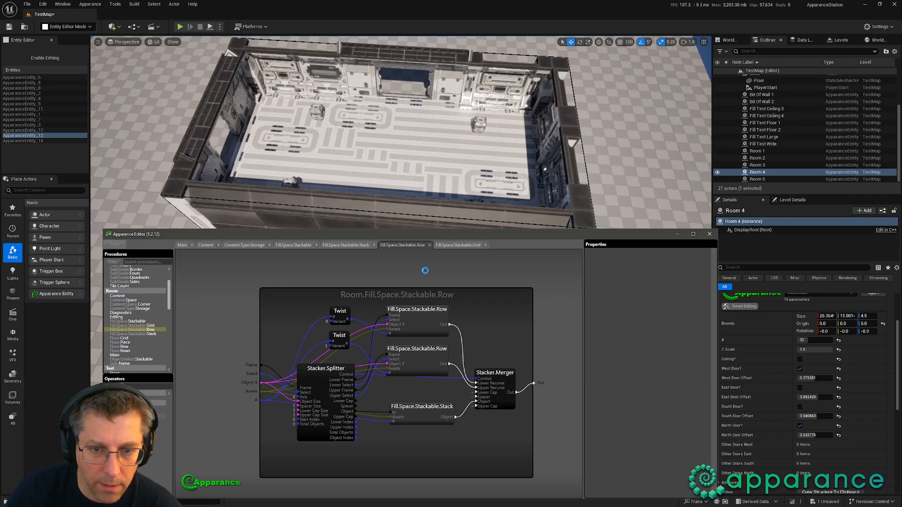
Step: In Fill.Space.Stackable.Grid, add Stacker.Splitter and Stacker.Merger nodes, set the axis to Y, and expose Frame, Select and Object Size Y as inputs
click(461, 246)
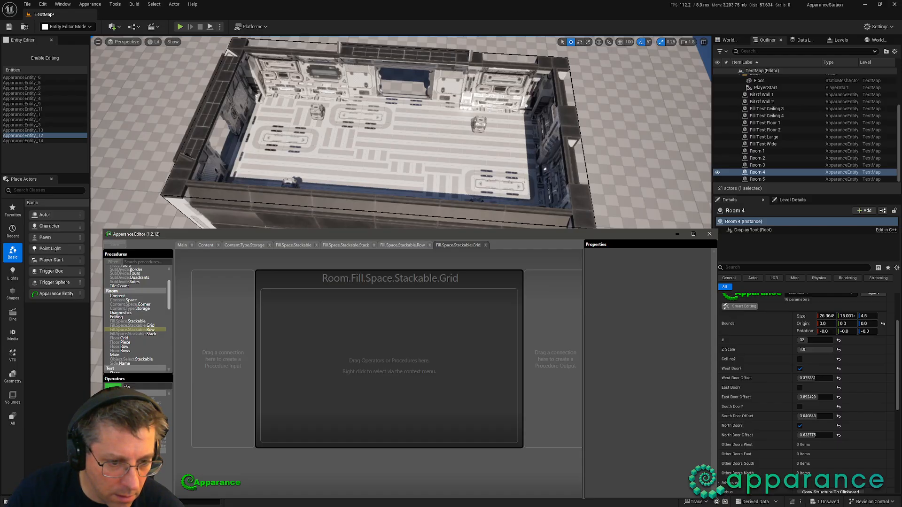
drag(141, 420, 439, 362)
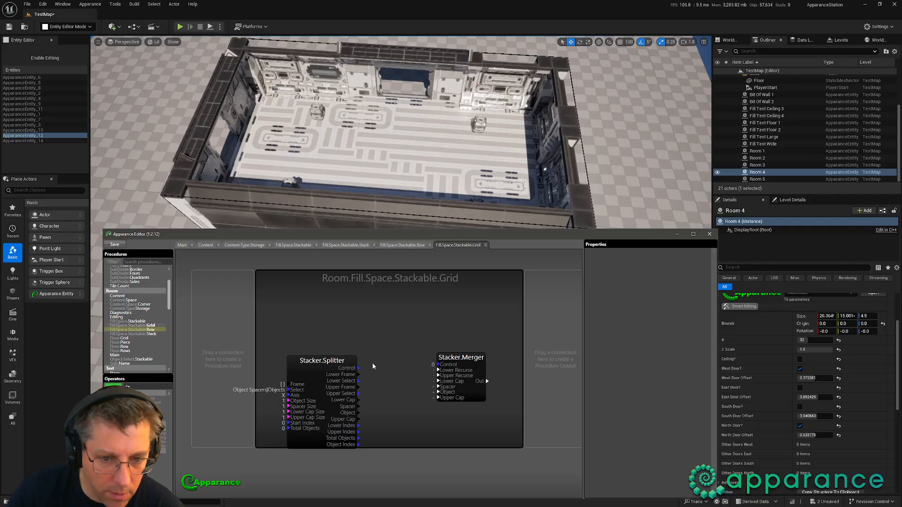
drag(318, 360, 249, 362)
click(619, 338)
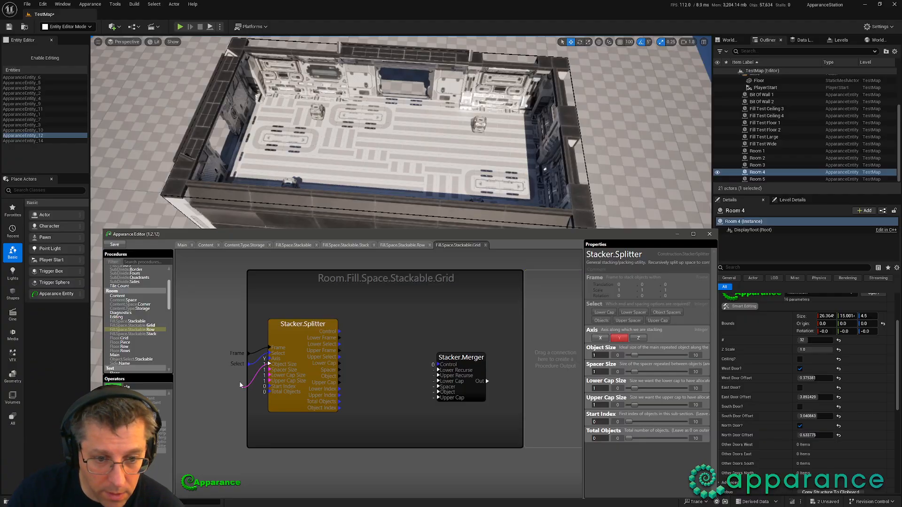
drag(240, 384, 239, 381)
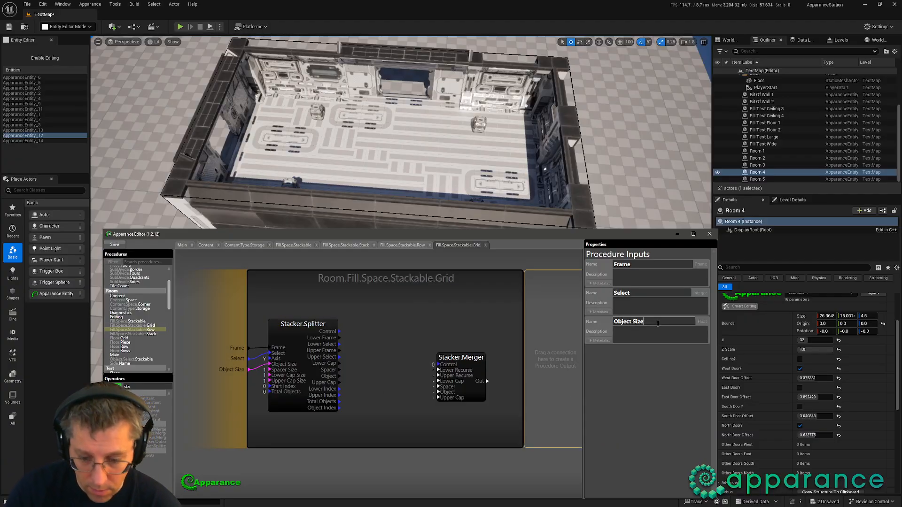
text(Y)
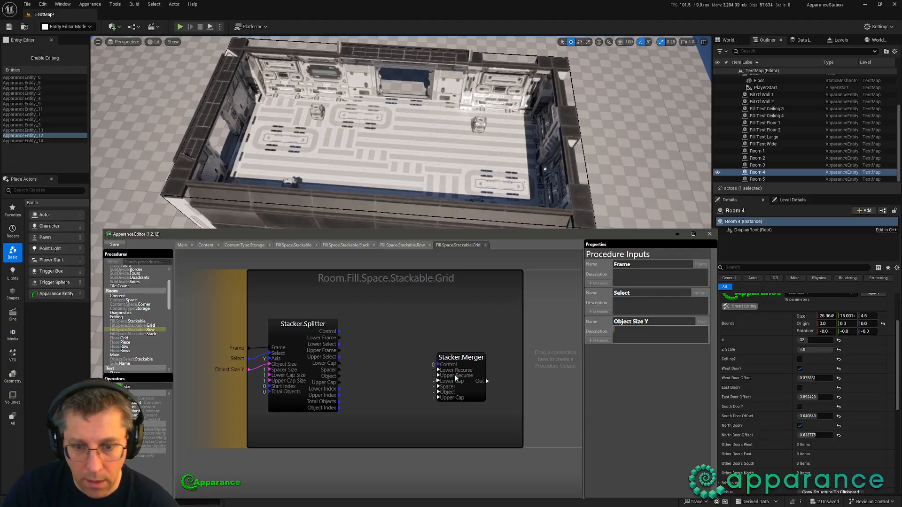
Step: Connect the Grid Splitter's Control to the Merger, expose the Merger's Out as the procedure output, and move the Merger farther from the Splitter
drag(339, 332, 438, 364)
drag(488, 381, 559, 367)
drag(479, 355, 538, 321)
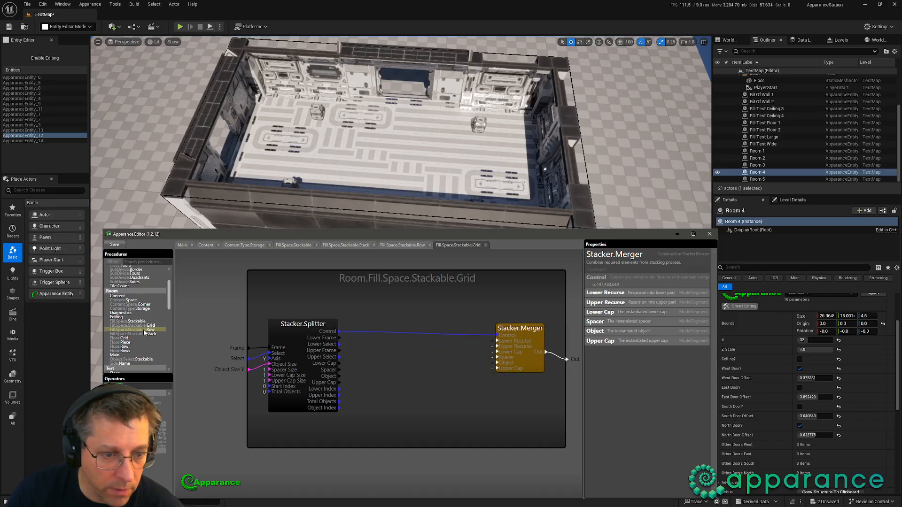
Step: Add two recursive Fill.Space.Stackable.Grid nodes, fed by the Splitter's lower and upper frames and selects plus Object Size Y, outputting to the Merger's Recurse inputs
drag(136, 325, 383, 284)
drag(340, 345, 248, 359)
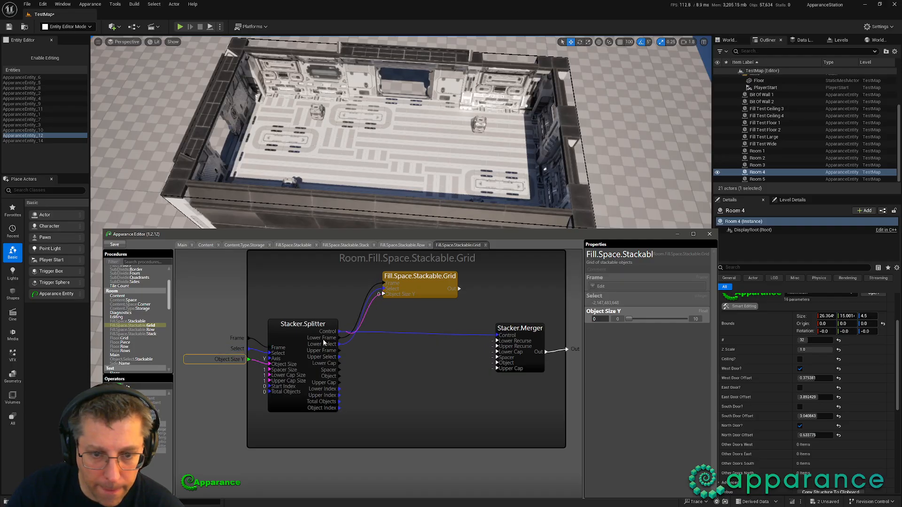
ctrl+drag(432, 278, 425, 309)
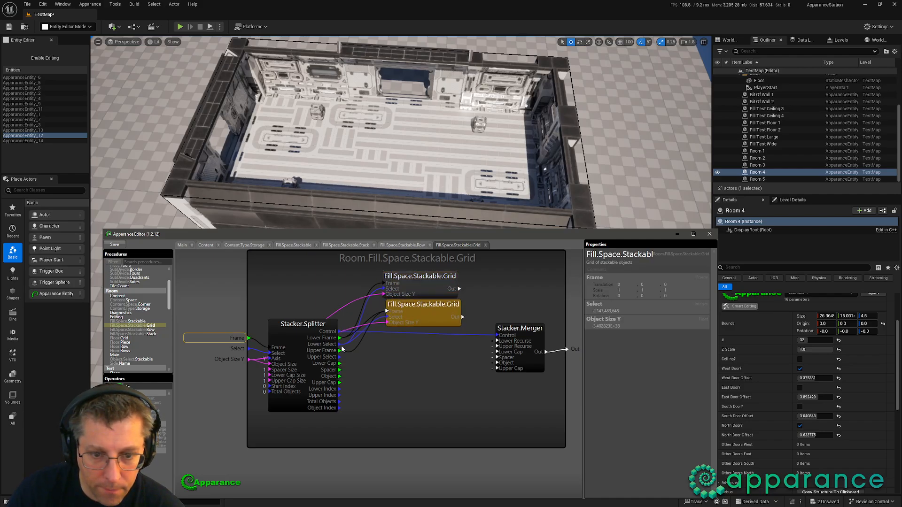
drag(341, 346, 340, 350)
drag(459, 288, 472, 312)
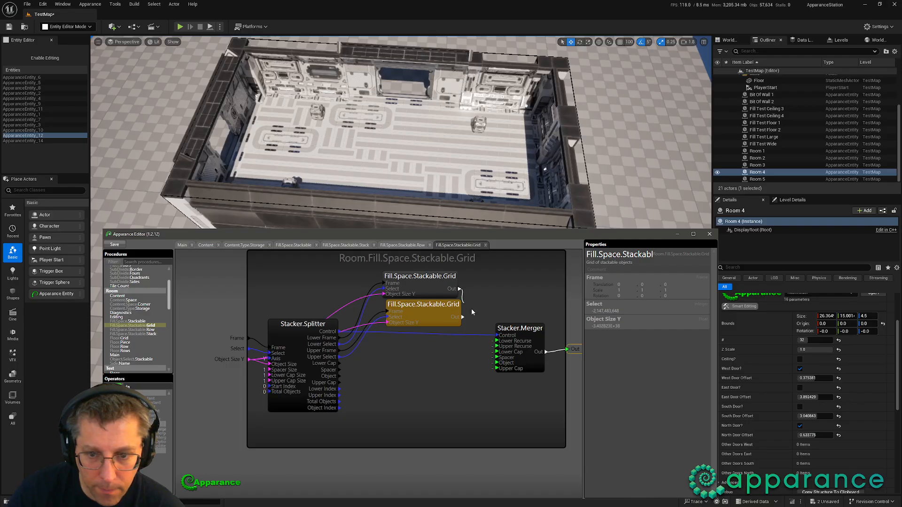
drag(436, 275, 438, 270)
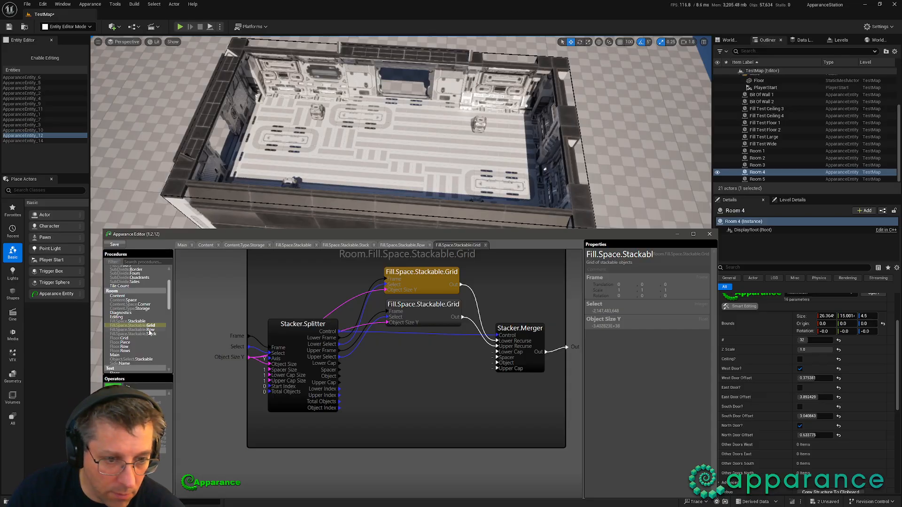
Step: Add a Fill.Space.Stackable.Row node between the Splitter's and Merger's Object connections, with a Stacker.Options node feeding its Select
drag(149, 332, 355, 380)
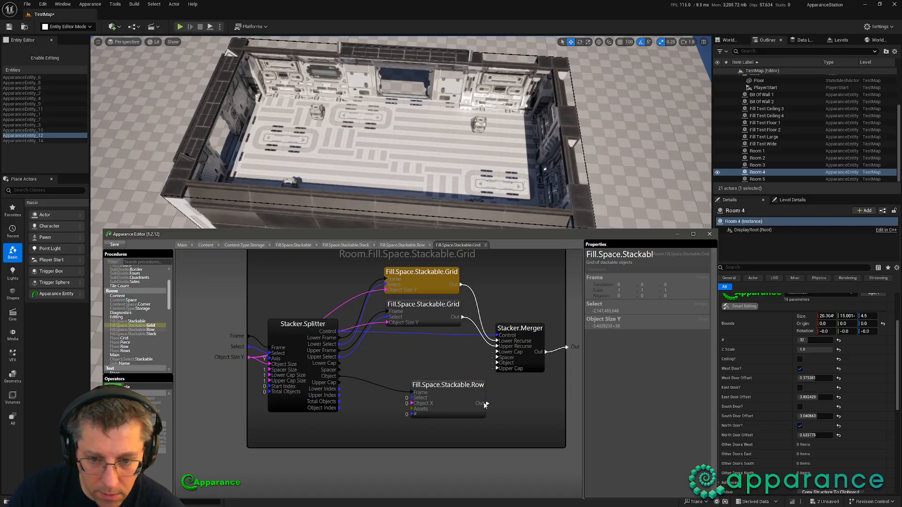
drag(464, 383, 448, 366)
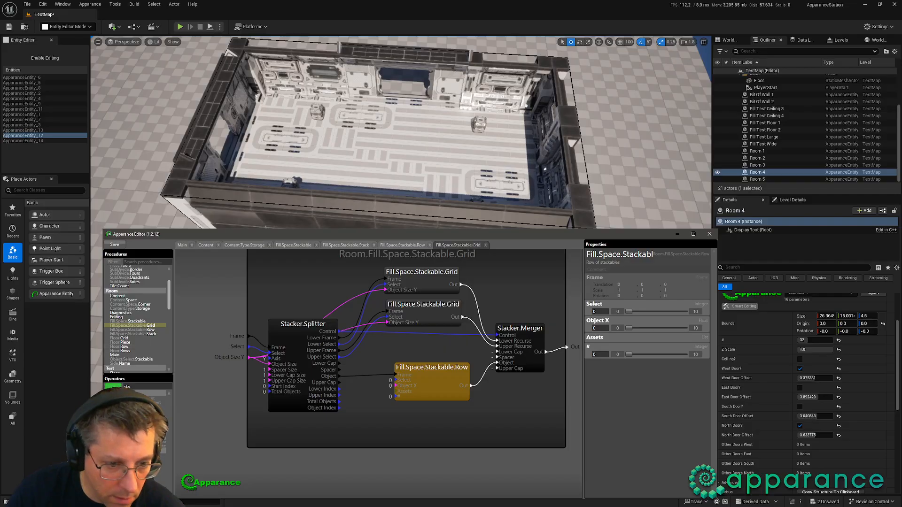
drag(150, 441, 431, 418)
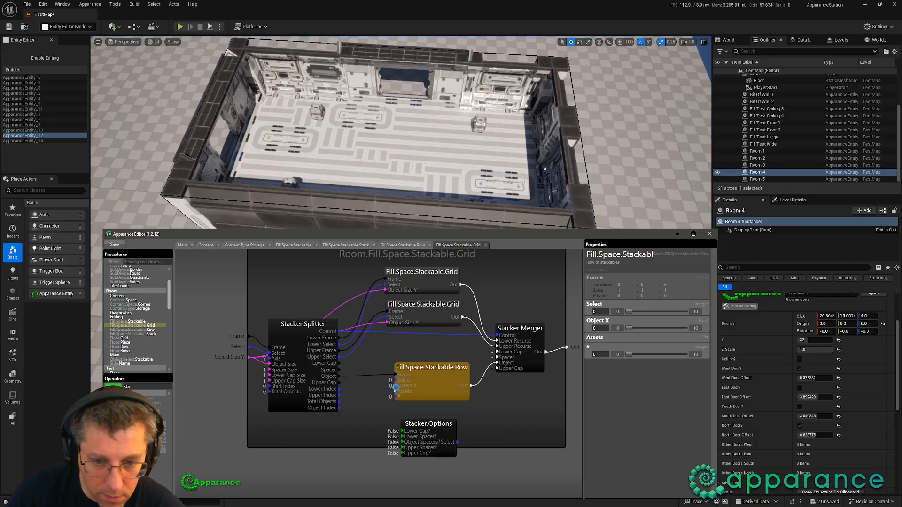
click(431, 443)
drag(461, 444, 432, 409)
Step: Expose the Row node's Object X as a procedure input named Object Size X and connect it to both recursive Grid nodes
drag(396, 386, 225, 391)
drag(393, 299, 389, 296)
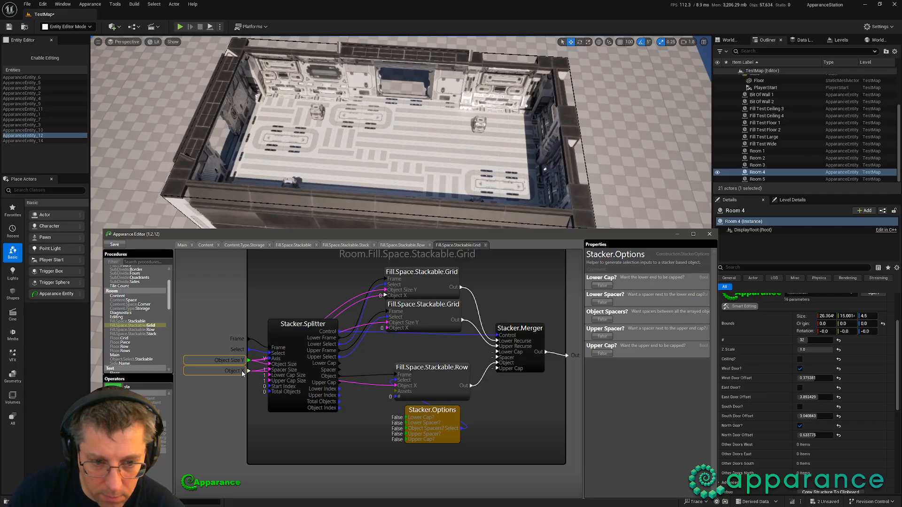
drag(387, 328, 237, 373)
click(227, 403)
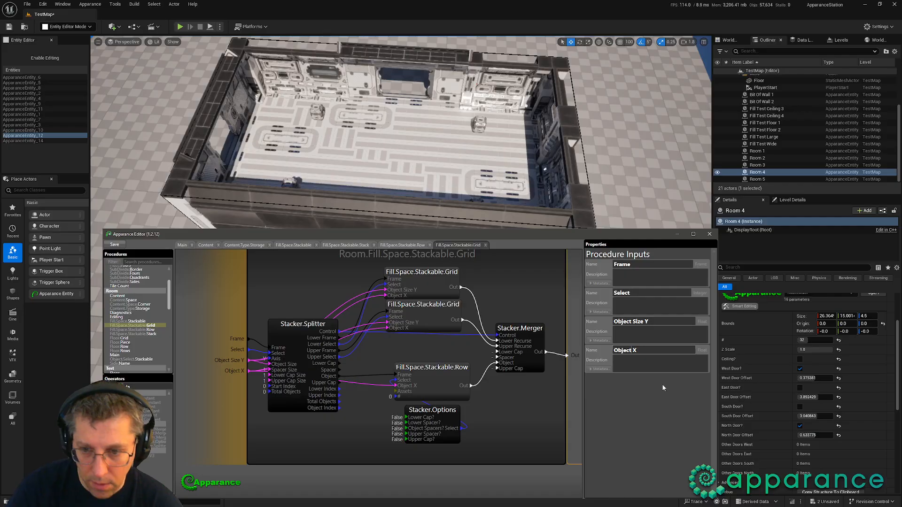
text(Suz)
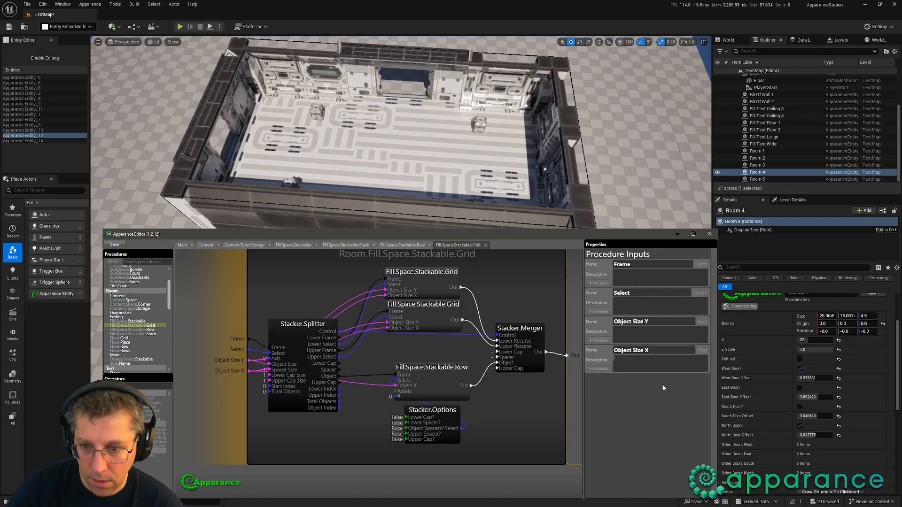
Step: Rename the Object X input of the Fill.Space.Stackable.Row procedure to Object Size X and return to the Grid procedure
double_click(440, 377)
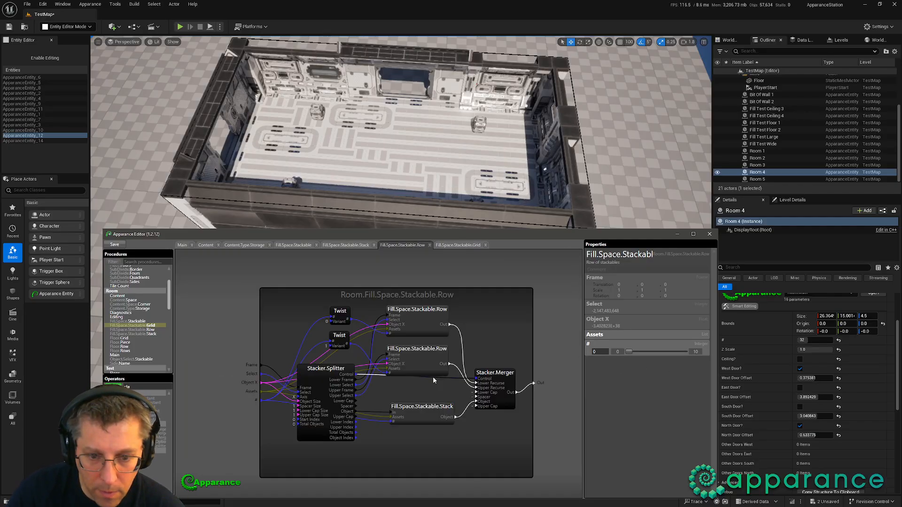
click(248, 424)
click(630, 321)
text(S )
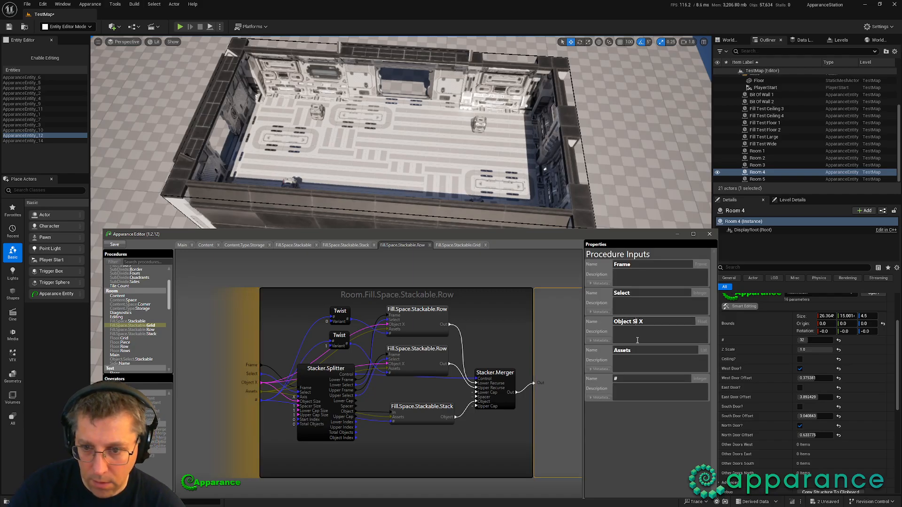
text(ize)
click(458, 245)
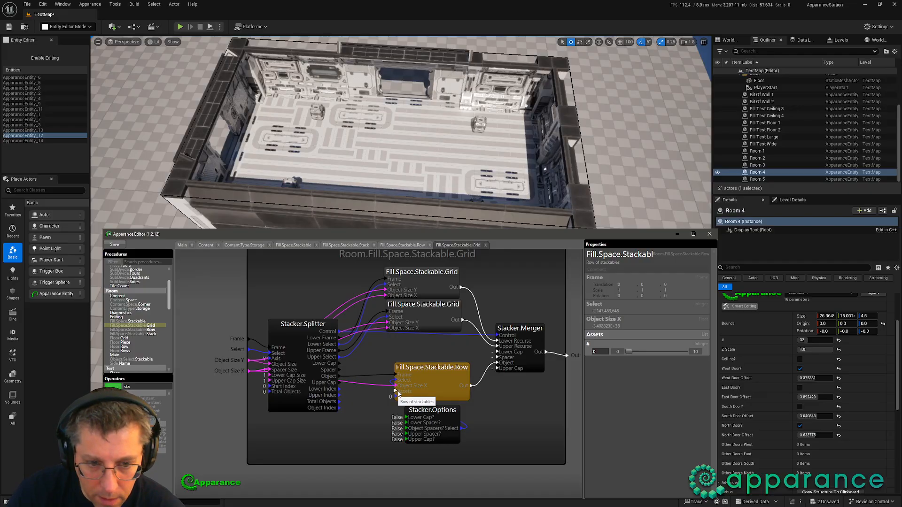
Step: Expose the Row node's Assets as a Grid procedure input, connect it to both recursive Grid nodes, and space the nodes vertically
drag(397, 392, 248, 376)
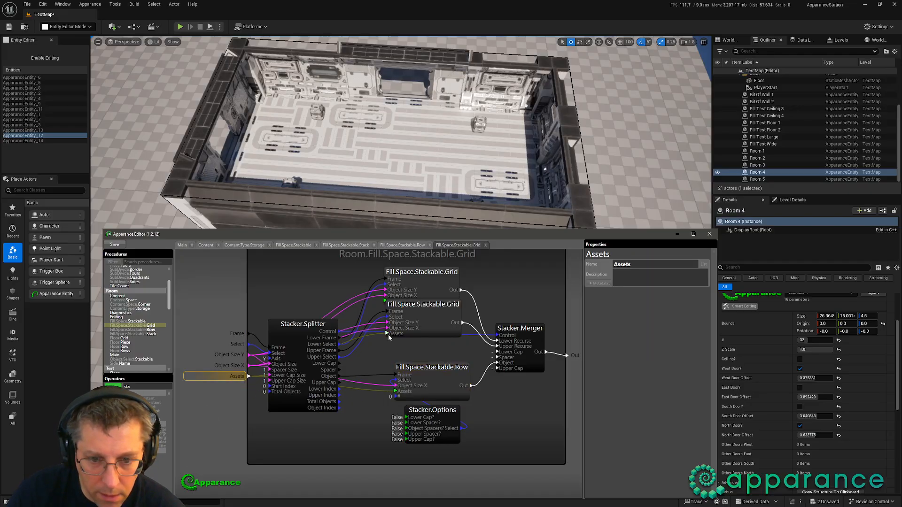
drag(425, 275, 426, 256)
drag(423, 304, 422, 296)
drag(424, 368, 424, 359)
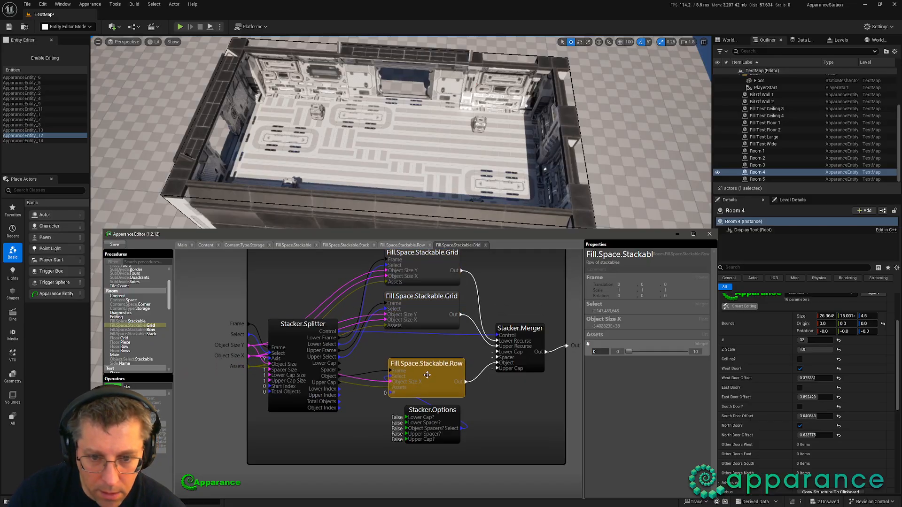
Step: Add two Twist nodes beside the recursive Grid nodes, with Variant set to 3 and 4
right_click(269, 292)
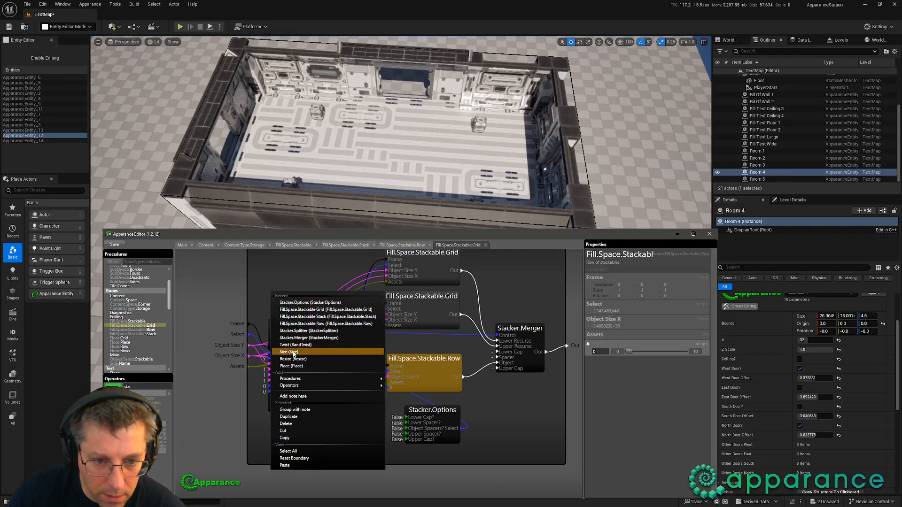
click(297, 346)
drag(300, 293, 322, 267)
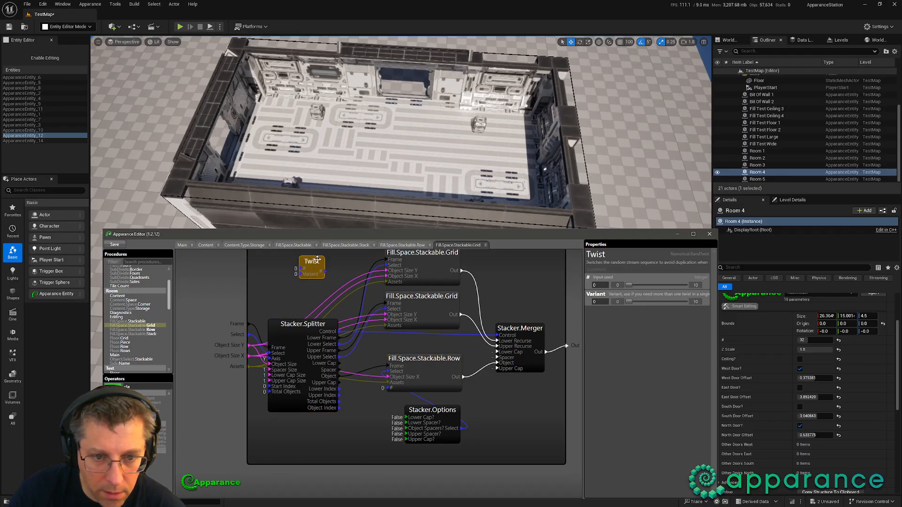
click(650, 301)
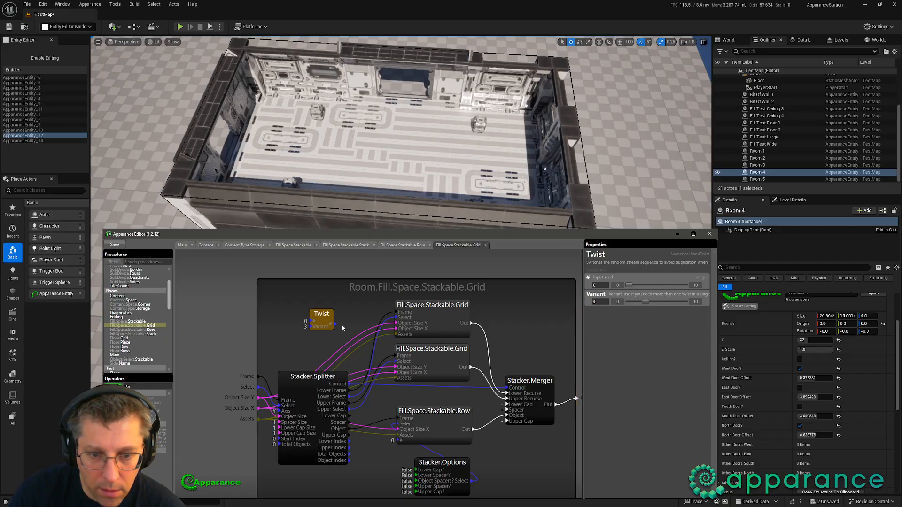
drag(322, 315, 325, 306)
key(ctrl+d)
click(659, 303)
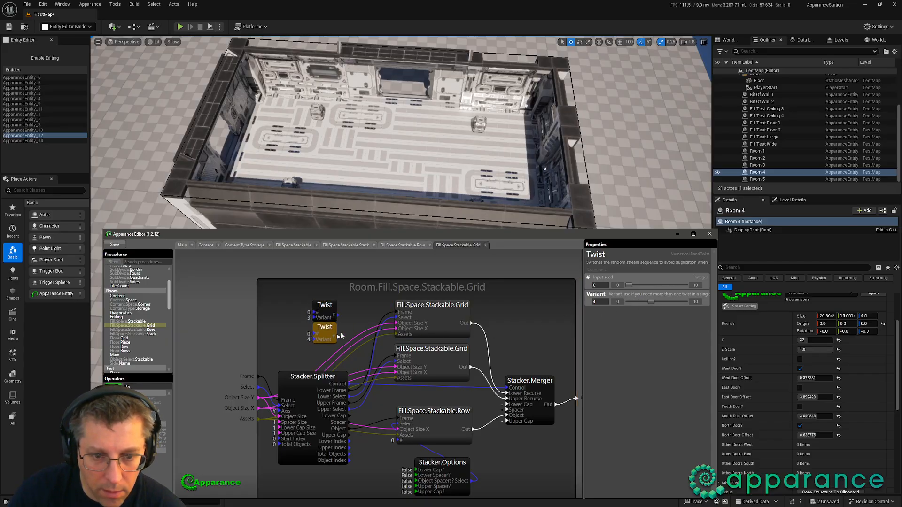
drag(377, 334, 375, 345)
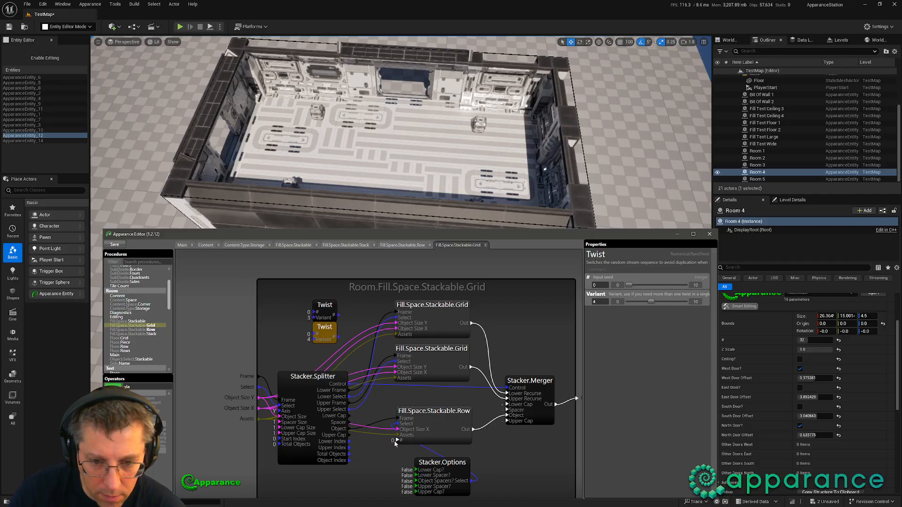
Step: Expose the Row node's # as a procedure input and route it through the two Twist nodes into the recursive Grid nodes
drag(398, 440, 239, 435)
click(251, 426)
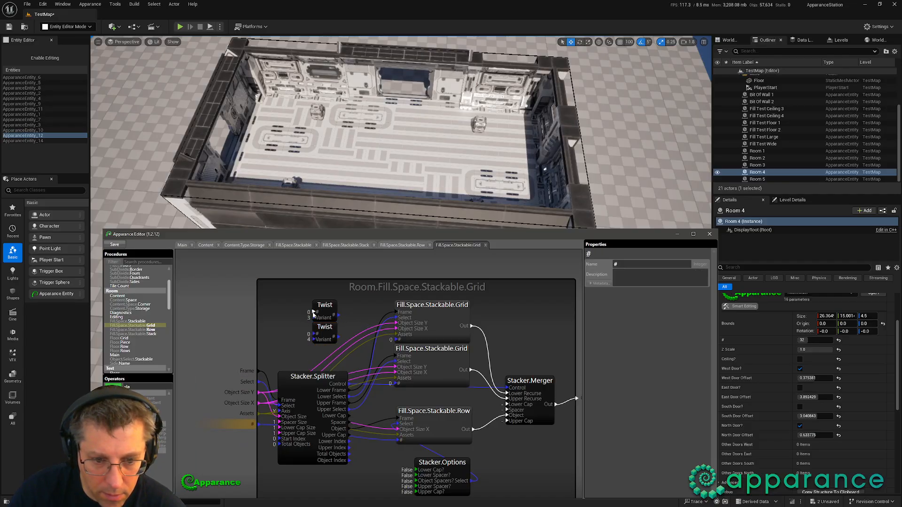
drag(312, 313, 250, 425)
drag(317, 341, 317, 334)
drag(395, 349, 399, 352)
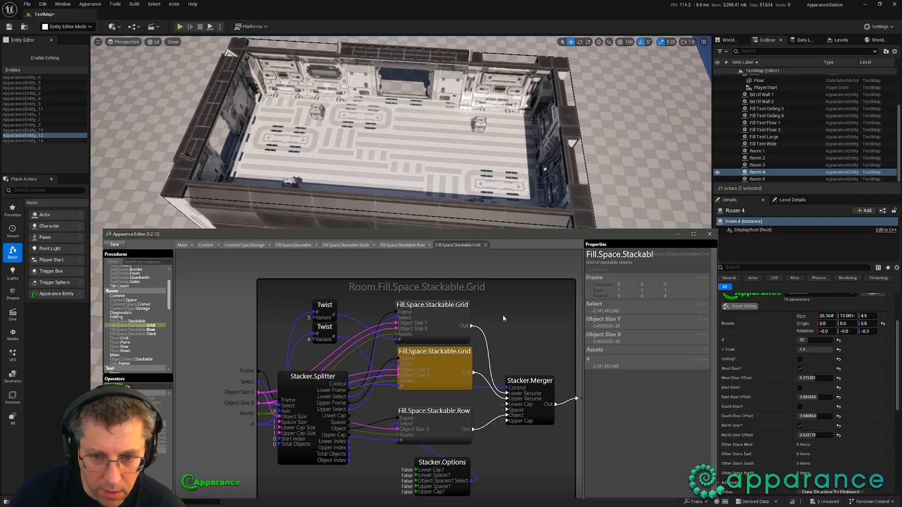
Step: Spread out the recursive Grid nodes, the variant 3 Twist and the Stacker.Splitter for clearer wiring, and save the procedures
shift+click(445, 313)
drag(445, 314, 445, 283)
drag(331, 305, 332, 293)
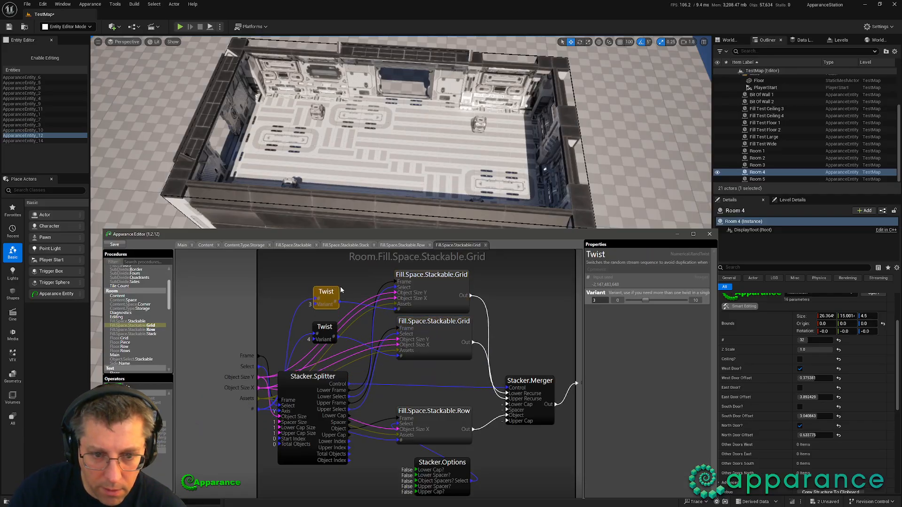
click(444, 370)
scroll(442, 387, down, 2)
middle_drag(442, 389, 457, 379)
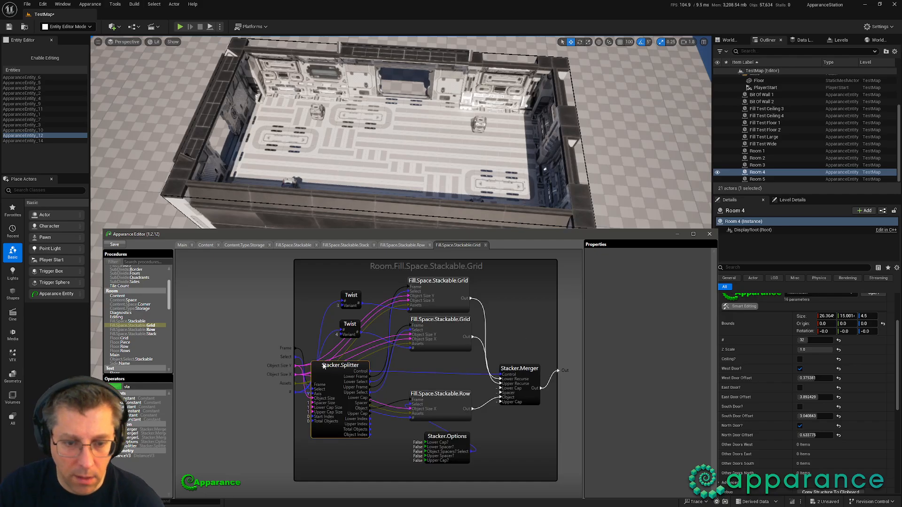
drag(345, 371, 309, 372)
click(285, 312)
key(ctrl+s)
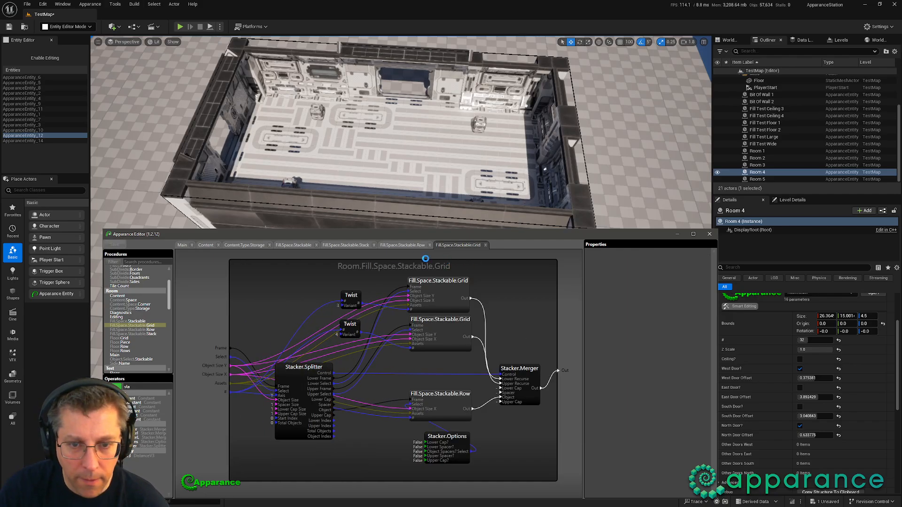
Step: Open the Fill.Space.Stackable procedure and delete its old placement nodes, keeping only the Resolve+ node
double_click(134, 322)
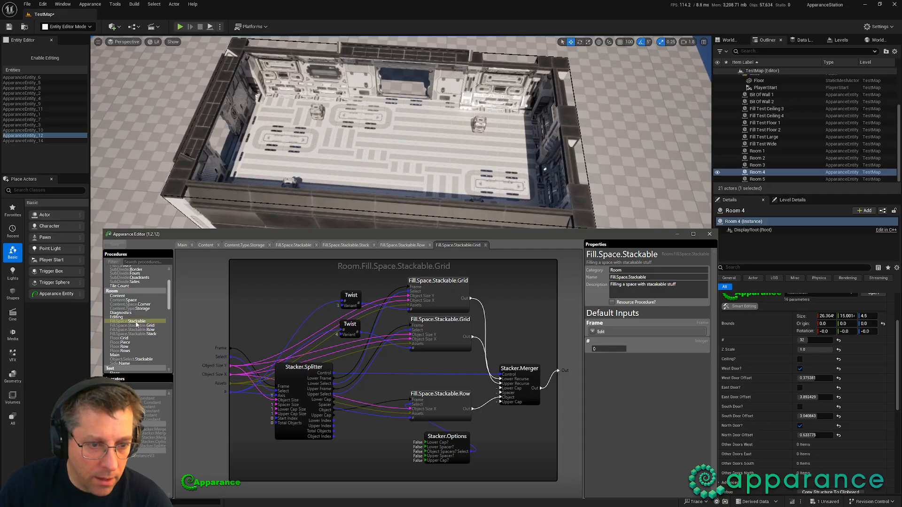
middle_drag(369, 374, 369, 372)
drag(348, 274, 505, 376)
key(Delete)
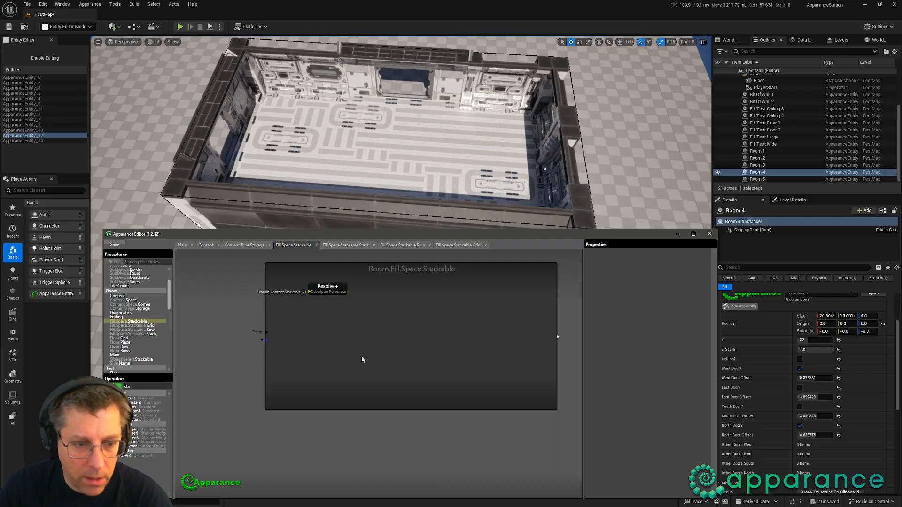
Step: Add a Fill.Space.Stackable.Grid node fed by the Frame input and a new Stacker.Options node, and move Resolve+ out of the way
drag(128, 326, 445, 346)
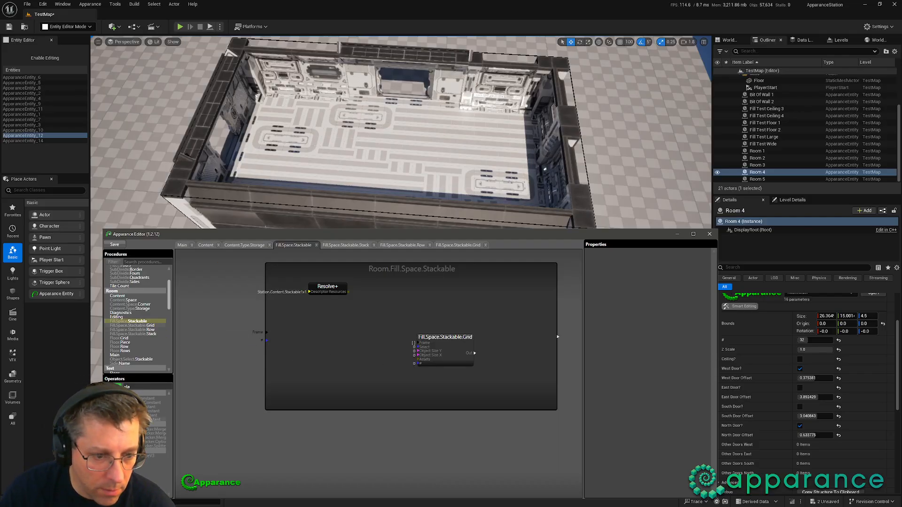
drag(155, 442, 409, 394)
drag(267, 332, 417, 342)
drag(454, 338, 464, 325)
click(327, 286)
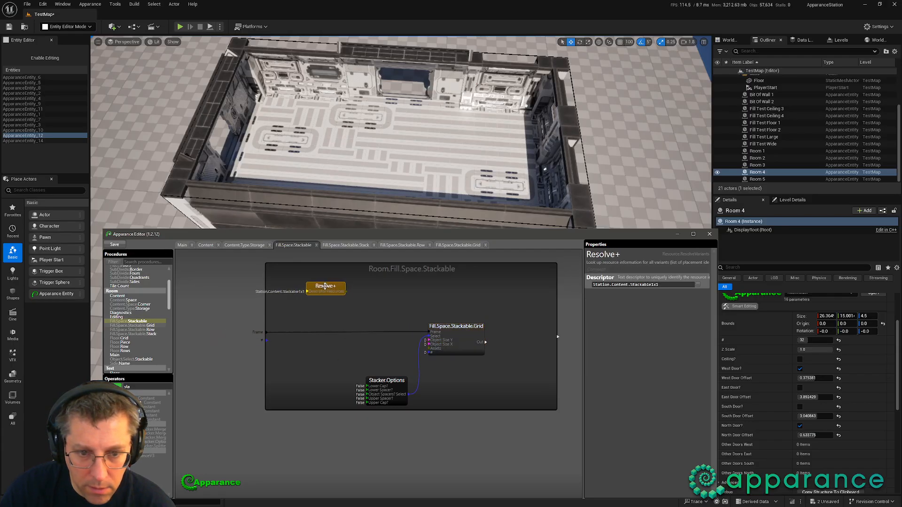
mouse_move(327, 286)
mouse_down()
mouse_move(266, 286)
mouse_move(314, 288)
mouse_up()
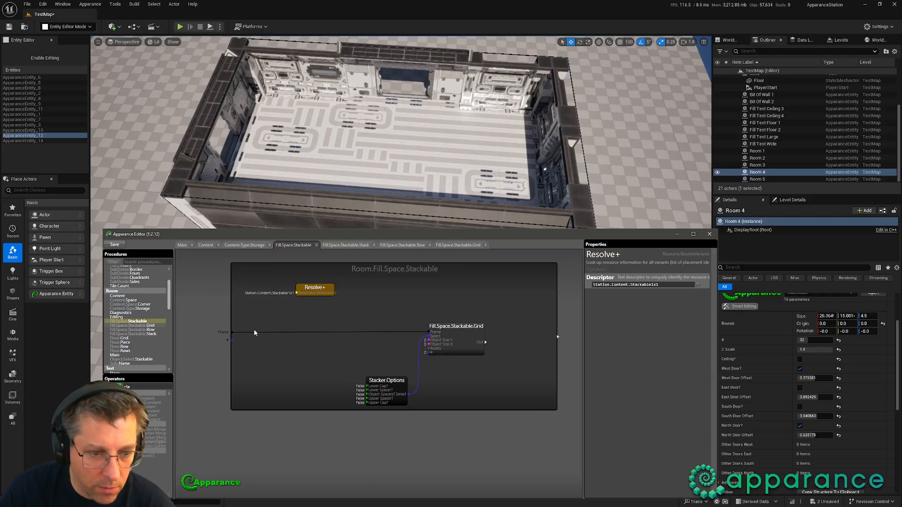
Step: Add two Get nodes chained after the Resolve+ node's Resources output
click(153, 386)
text(get)
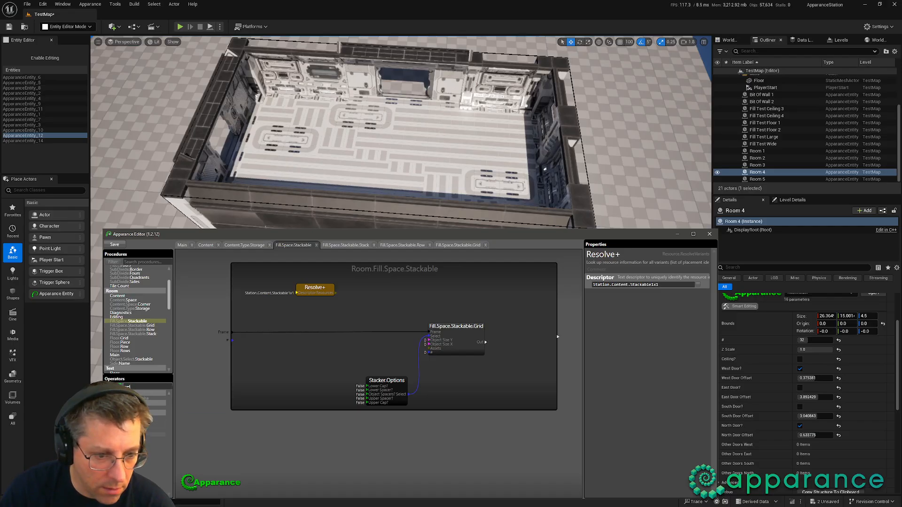
drag(150, 393, 337, 292)
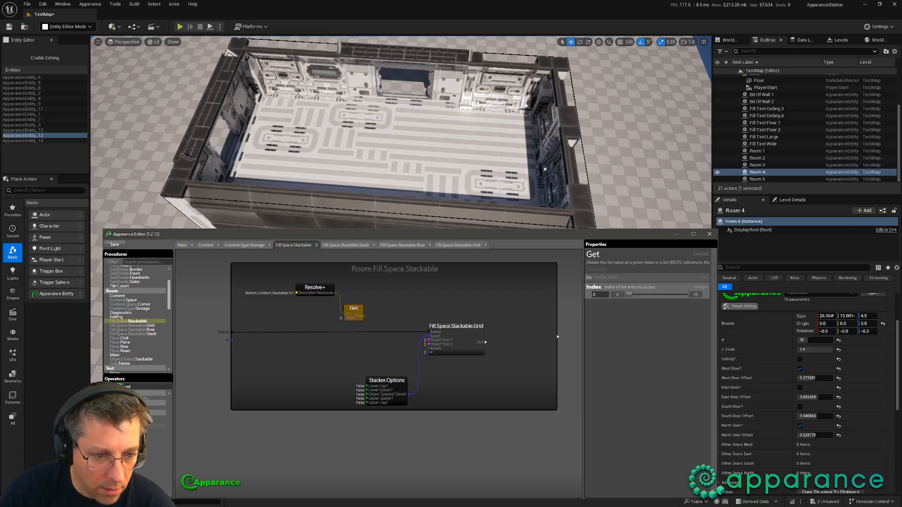
drag(140, 387, 317, 305)
click(236, 370)
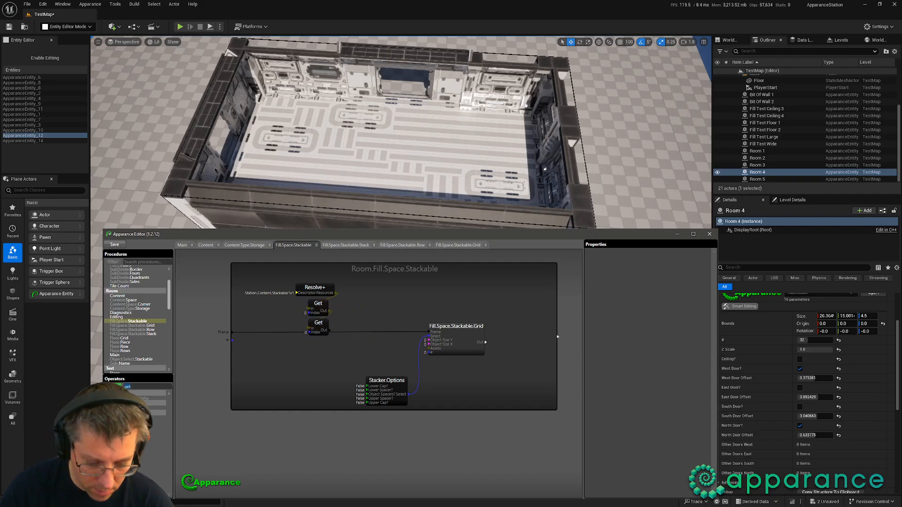
Step: Add a Dimensions node after the second Get and connect its X Size and Y Size to the Grid node's object sizes
key(BackSpace)
key(BackSpace)
key(BackSpace)
text(dim)
drag(148, 398, 341, 341)
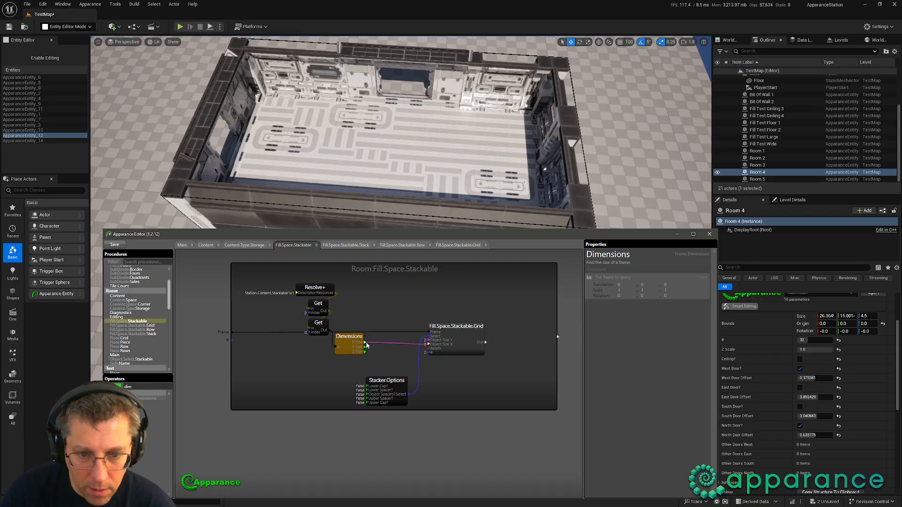
Step: Move the Object Size X input above Object Size Y in the Fill.Space.Stackable.Grid procedure
click(468, 332)
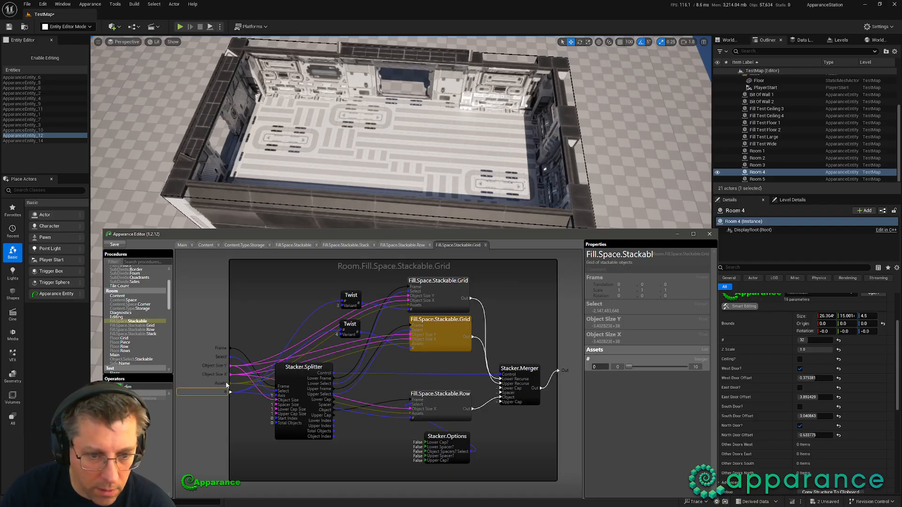
drag(218, 376, 238, 363)
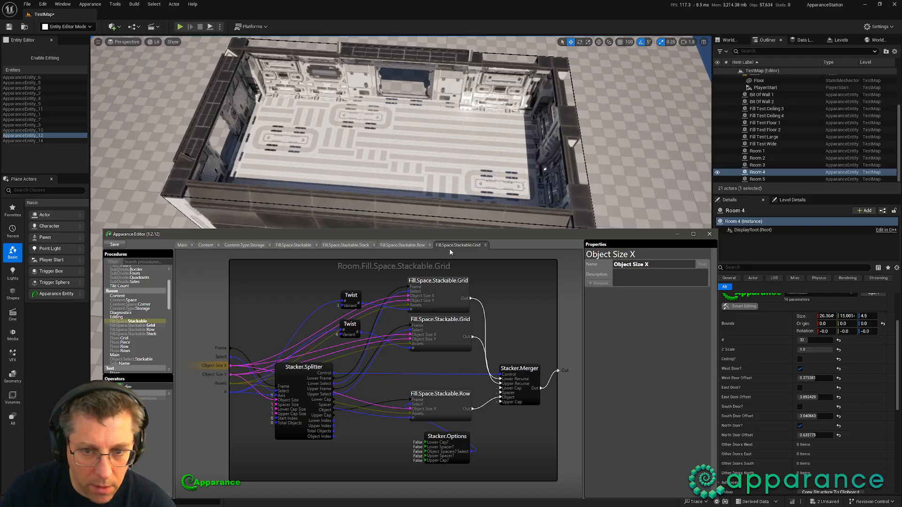
click(234, 247)
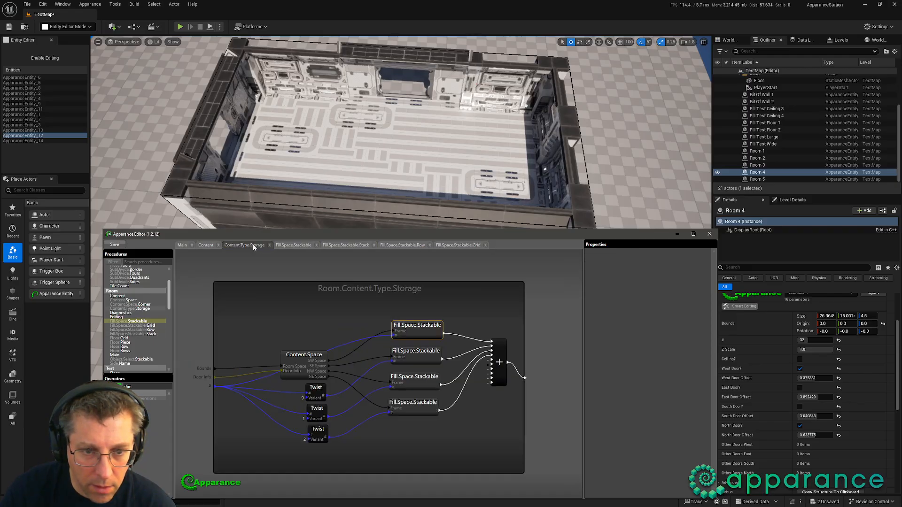
Step: In Fill.Space.Stackable, connect Resolve+ Resources to the Grid node's Assets, its Out to the output and the # input to its seed
click(284, 246)
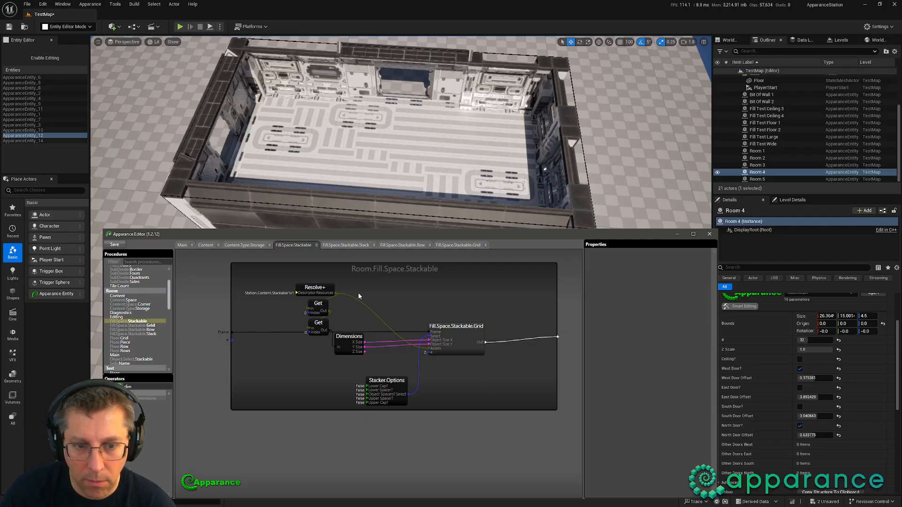
drag(328, 286, 314, 281)
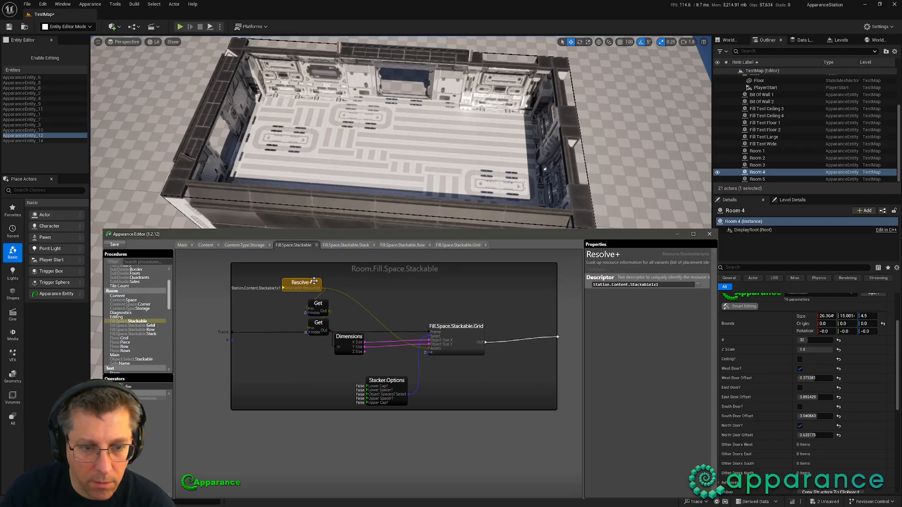
click(254, 245)
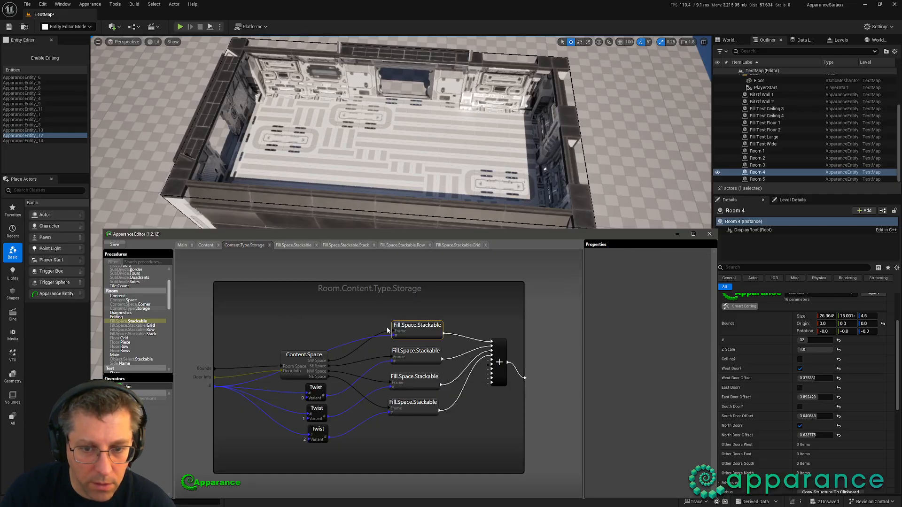
click(302, 247)
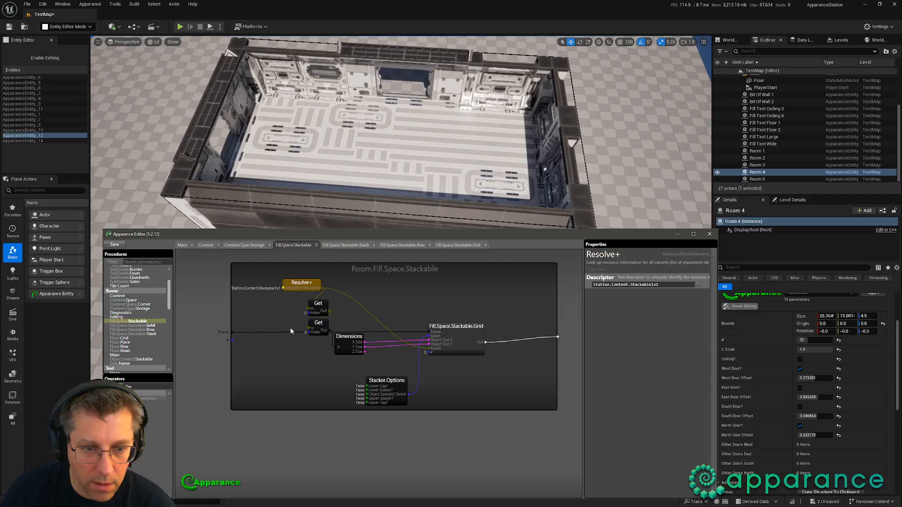
middle_drag(313, 375, 297, 399)
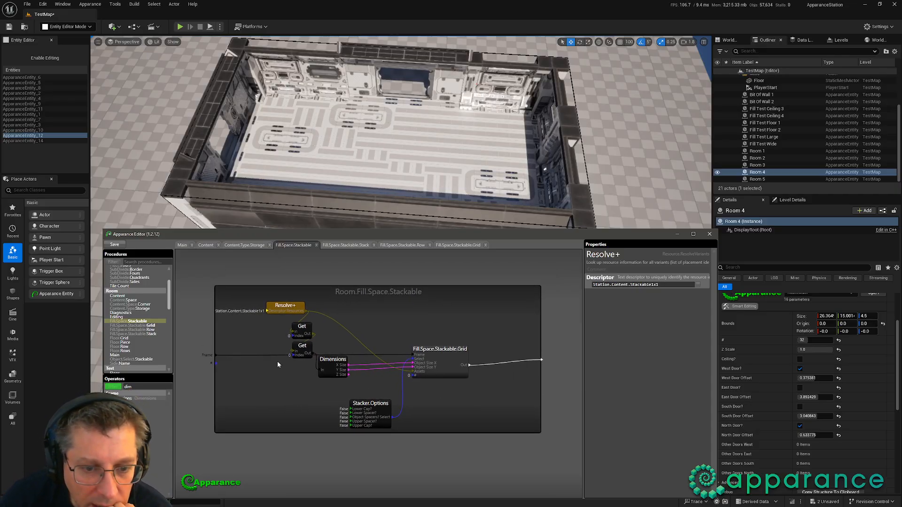
drag(283, 307, 281, 305)
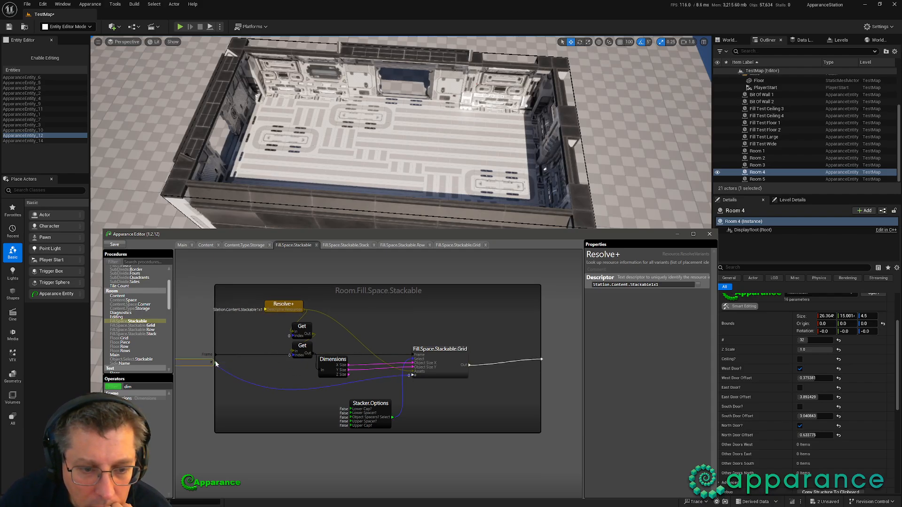
Step: Open the Fill.Space.Stackable.Grid procedure and reposition its Stacker.Splitter and Stacker.Merger, moving the Merger farther from the recursive nodes
click(315, 396)
double_click(455, 366)
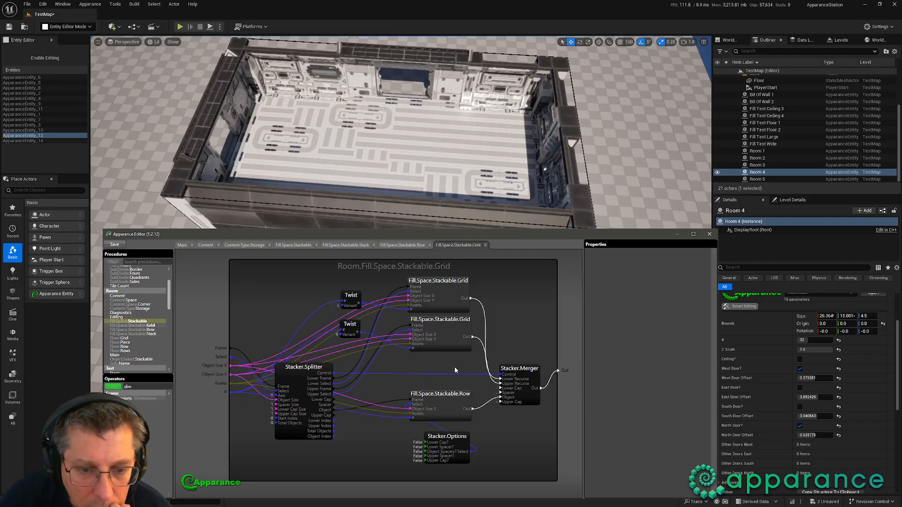
click(294, 370)
drag(295, 370, 301, 364)
drag(540, 372, 557, 363)
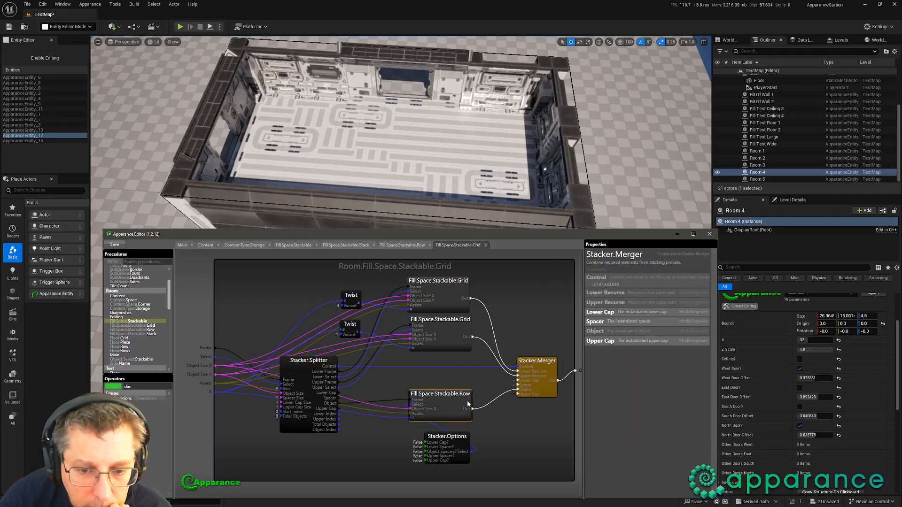
Step: Shift the Row and Stacker.Options nodes lower in the Grid procedure, and open the Stack procedure by way of Row
drag(449, 404, 446, 440)
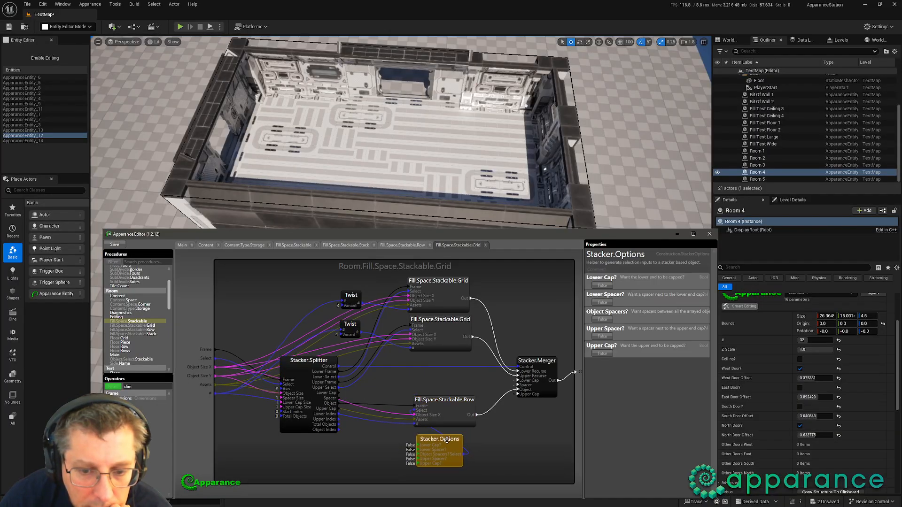
double_click(453, 415)
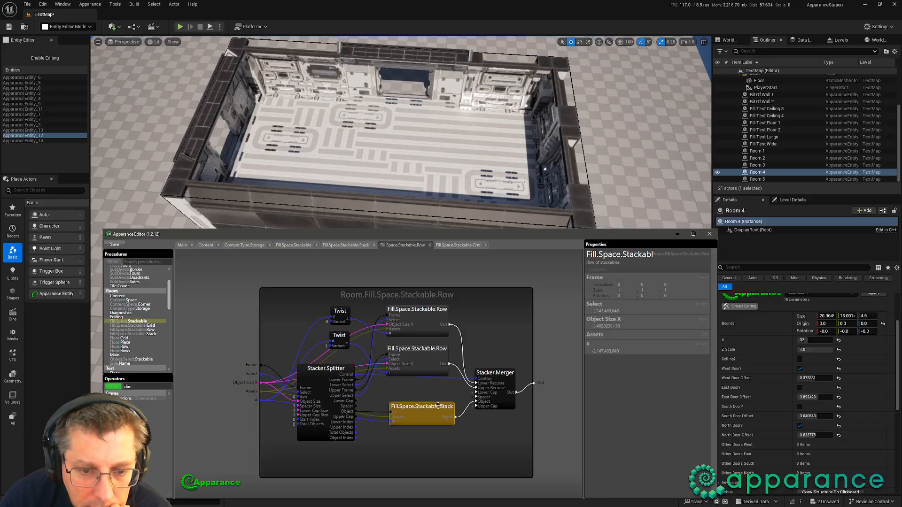
double_click(438, 406)
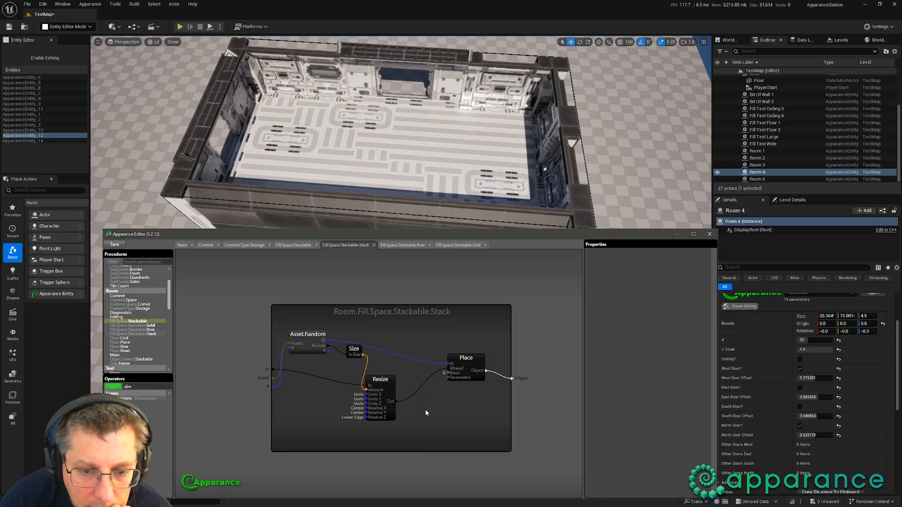
Step: Spread out the Asset.Random and Size nodes in the Stack procedure, and move the Stacker.Splitter slightly in the Row procedure
click(293, 334)
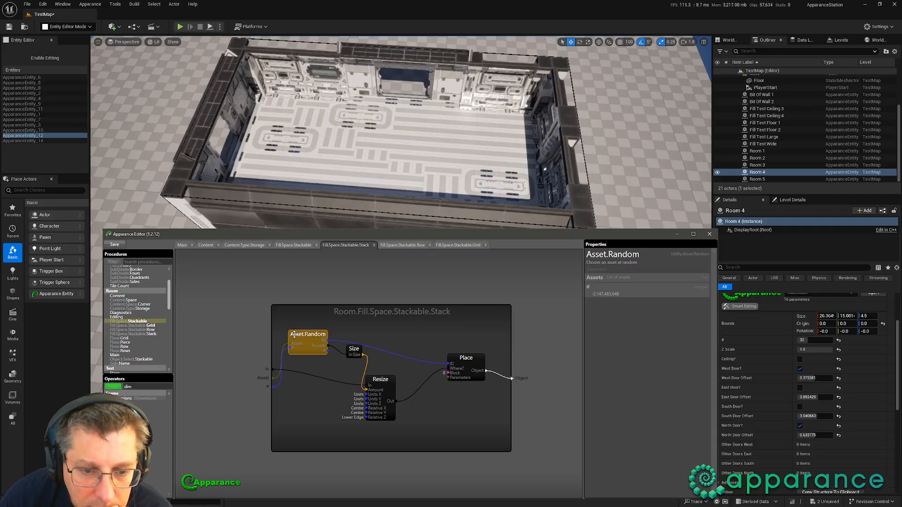
mouse_move(293, 334)
mouse_down()
mouse_move(267, 334)
mouse_move(291, 335)
mouse_up()
drag(348, 351, 339, 367)
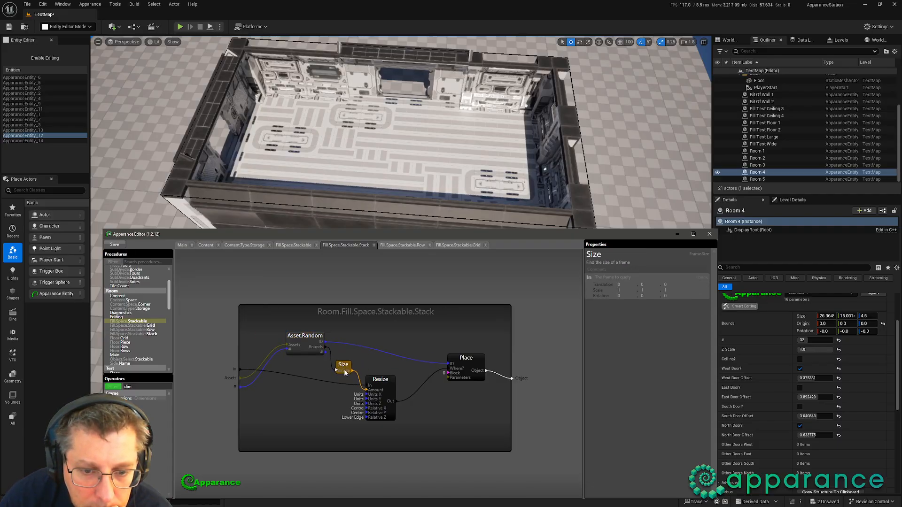
click(406, 247)
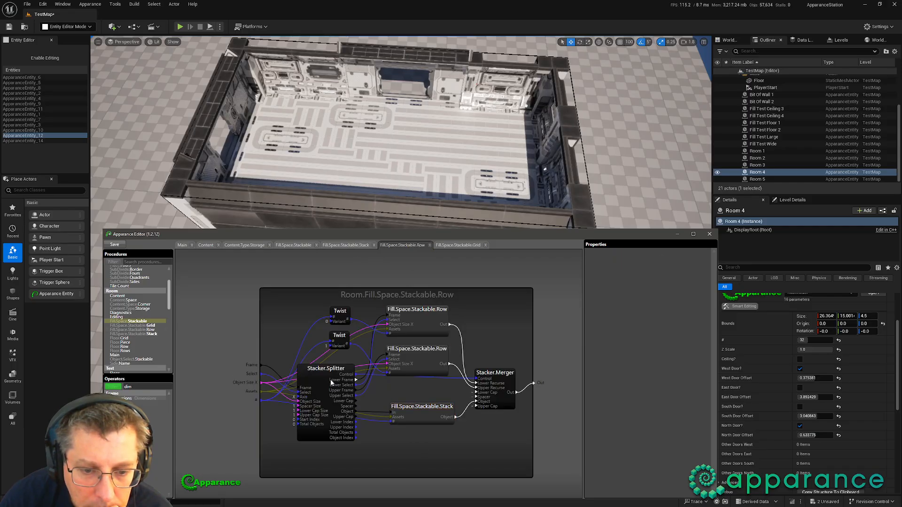
mouse_move(318, 376)
mouse_down()
mouse_move(321, 383)
mouse_move(311, 366)
mouse_move(317, 378)
mouse_up()
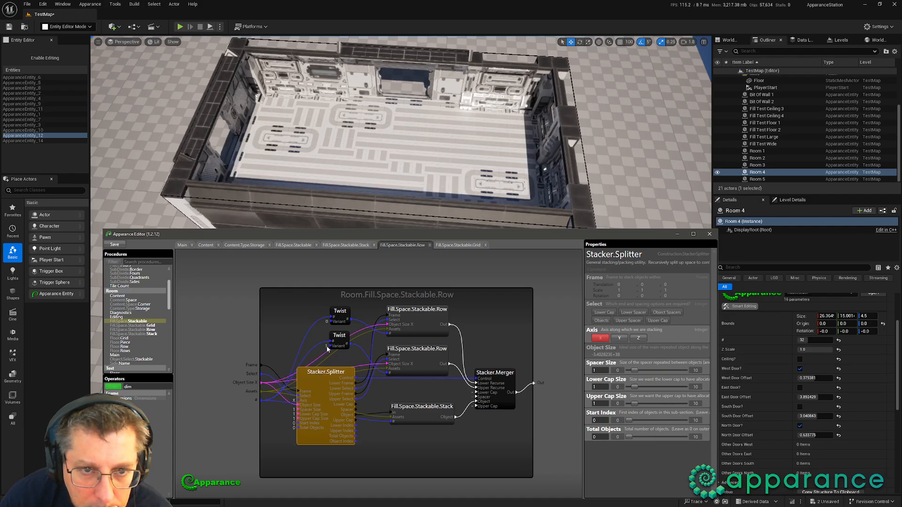
Step: Check the room in the viewport and examine the Grid node's connections in Fill.Space.Stackable
mouse_move(366, 190)
right_down()
mouse_move(354, 190)
mouse_move(366, 190)
right_up()
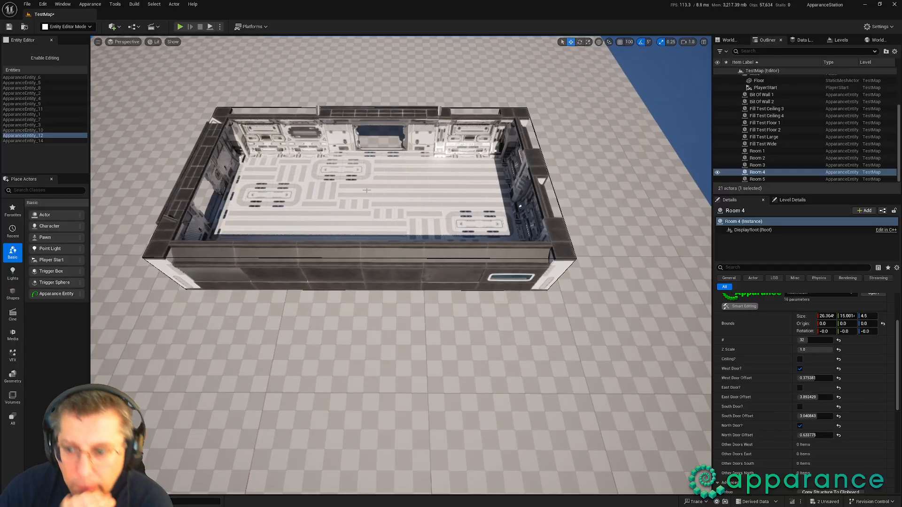
key(alt+Tab)
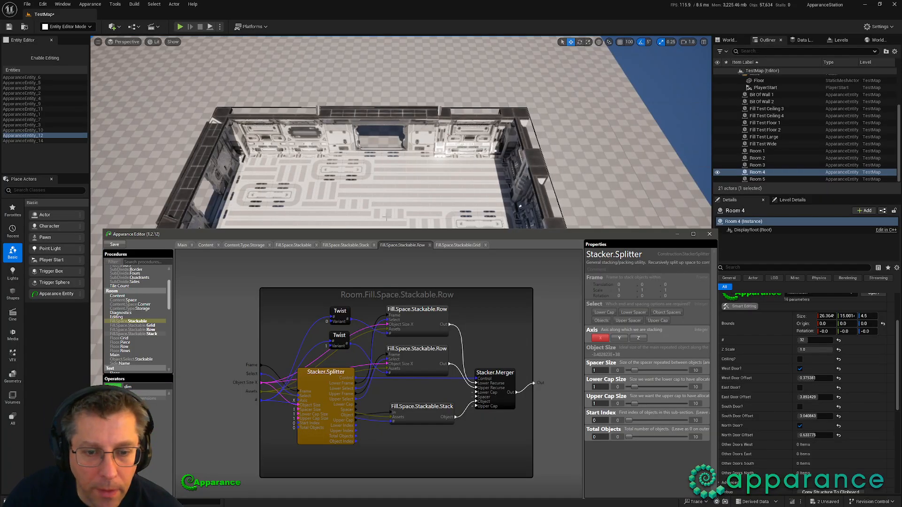
click(295, 306)
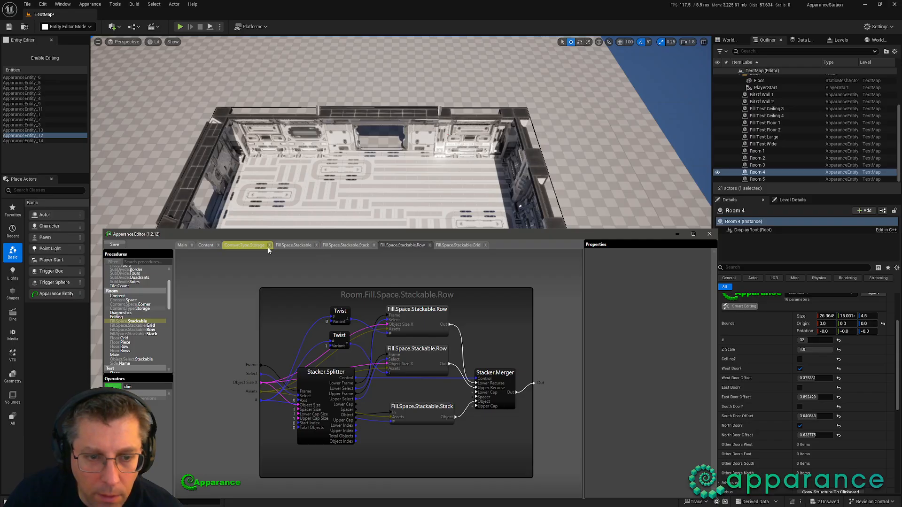
click(293, 245)
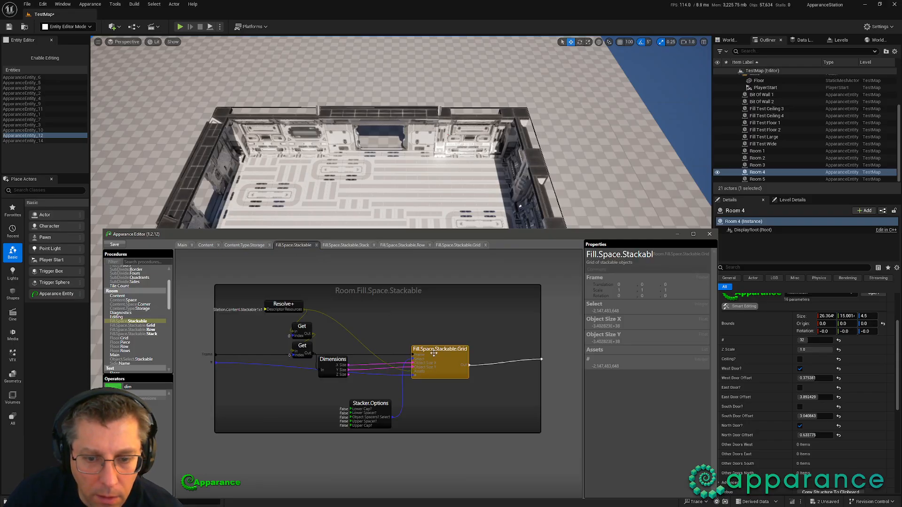
click(431, 331)
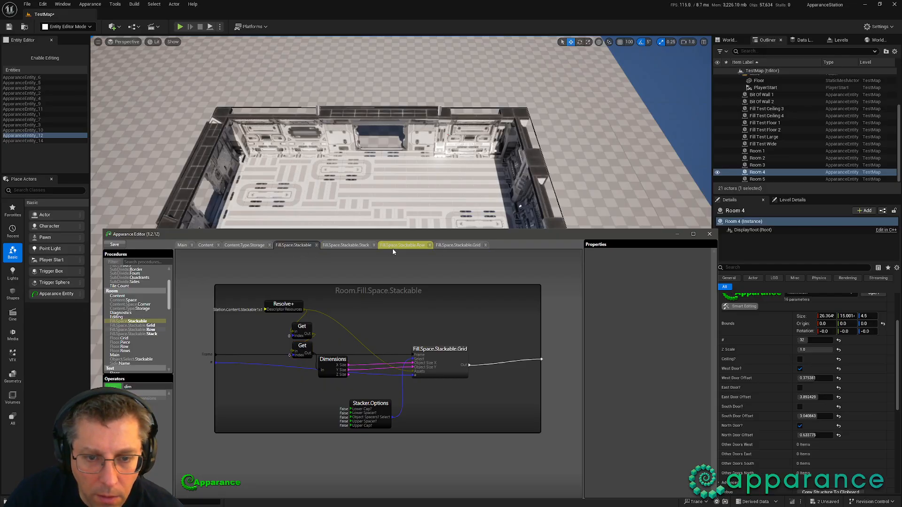
Step: Replace the second Get in Fill.Space.Stackable with a copy of Asset.Random's "[1] asset bounds" Get, connected to the Dimensions node
click(356, 245)
double_click(313, 344)
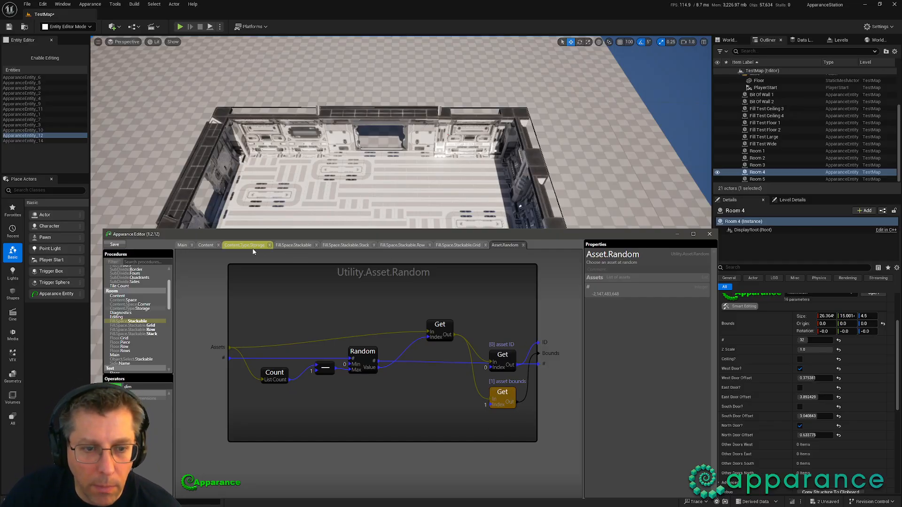
click(295, 246)
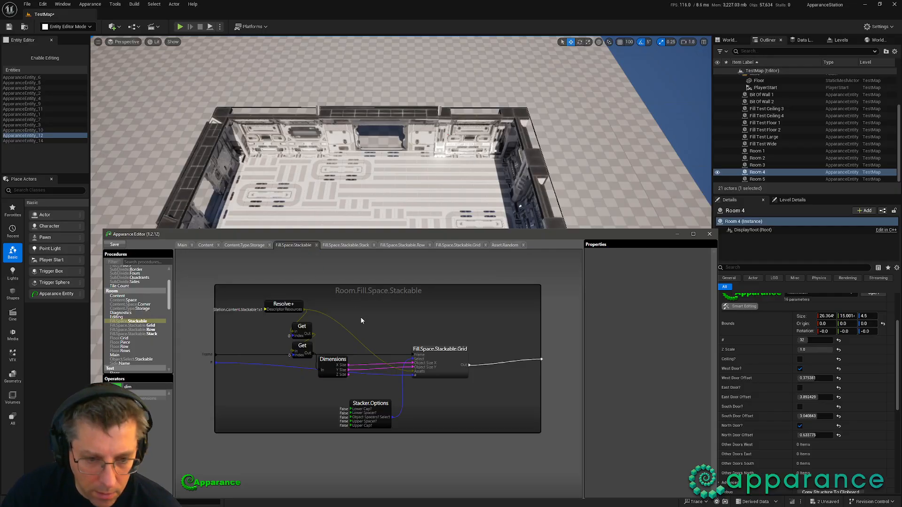
key(ctrl+v)
drag(541, 412, 260, 393)
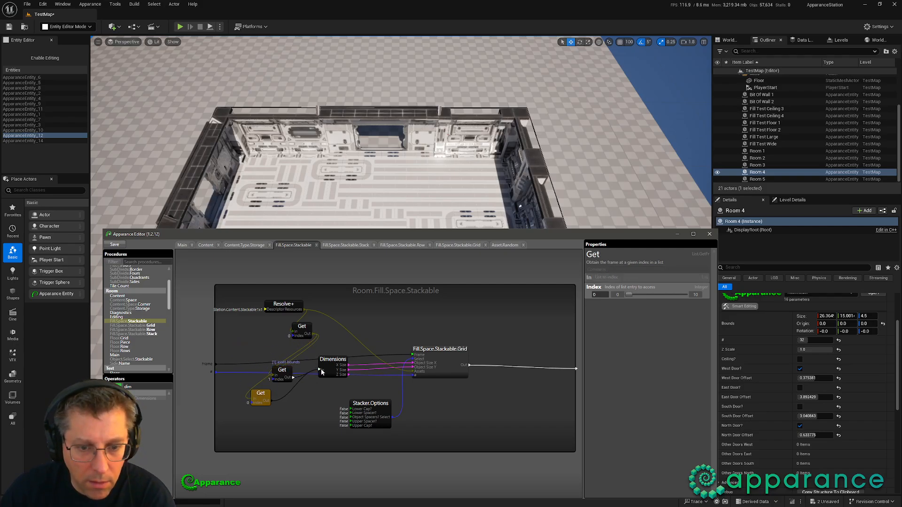
drag(321, 368, 293, 360)
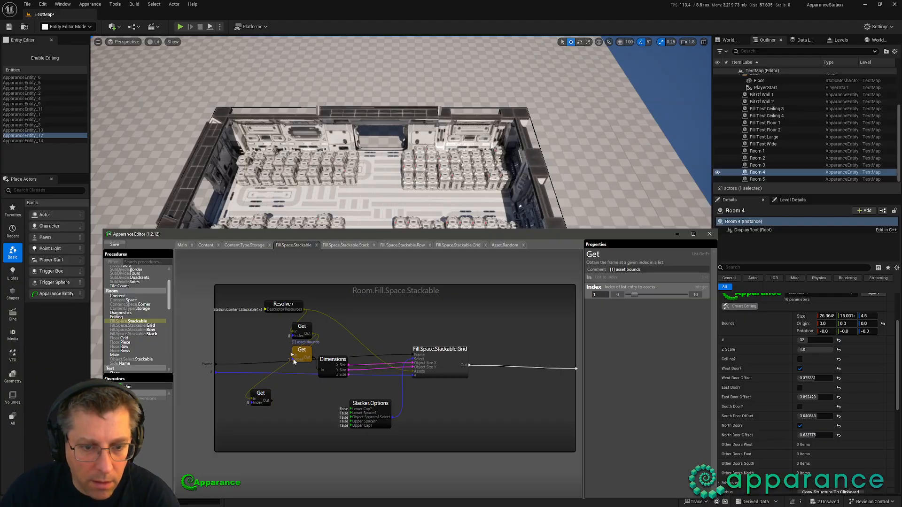
click(266, 395)
key(Delete)
Step: Examine from several viewpoints how the stackable objects fill the storage spaces of Room 4
right_drag(329, 188, 117, 117)
key(w)
right_drag(399, 235, 301, 319)
mouse_move(419, 173)
right_down()
mouse_move(441, 171)
mouse_move(419, 173)
right_up()
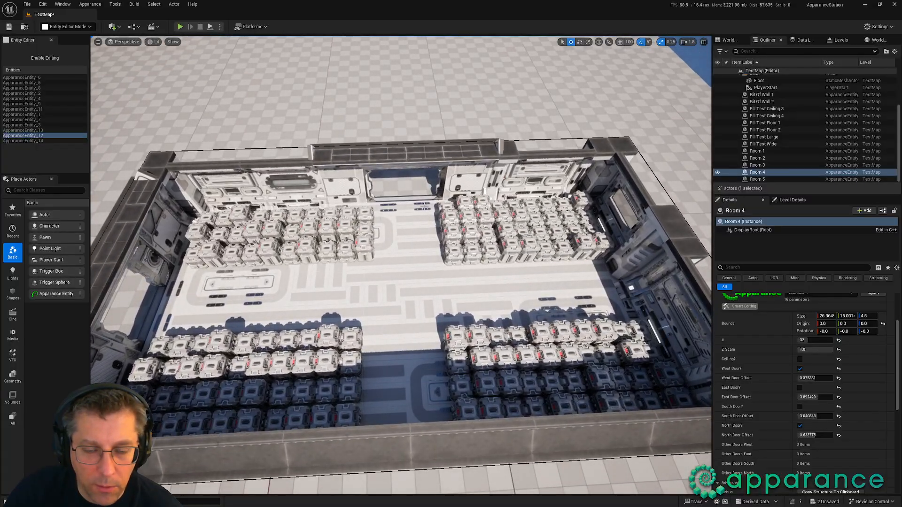
mouse_move(425, 206)
right_down()
mouse_move(440, 210)
mouse_move(421, 209)
right_up()
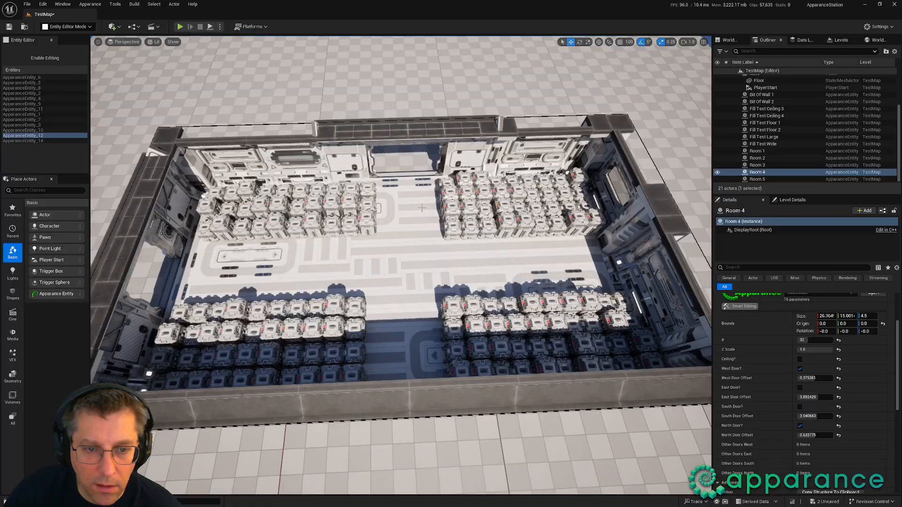
Step: Add a Dimensions node to the Fill.Space.Stackable.Stack procedure, connected to Asset.Random's Bounds and placed just after Asset.Random
key(alt+Tab)
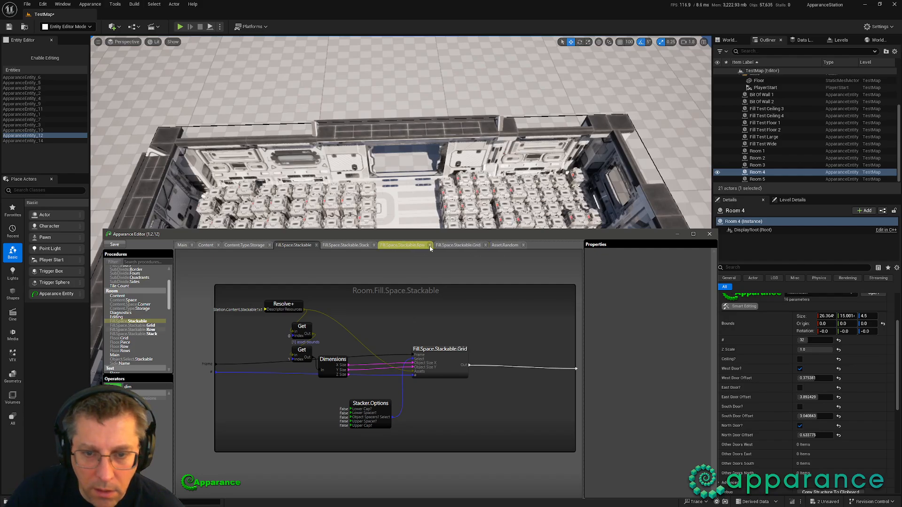
click(356, 245)
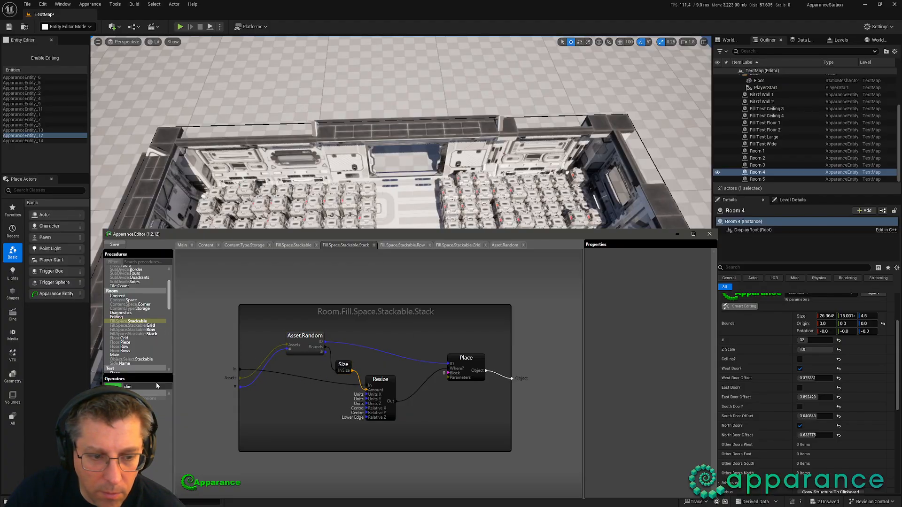
click(142, 387)
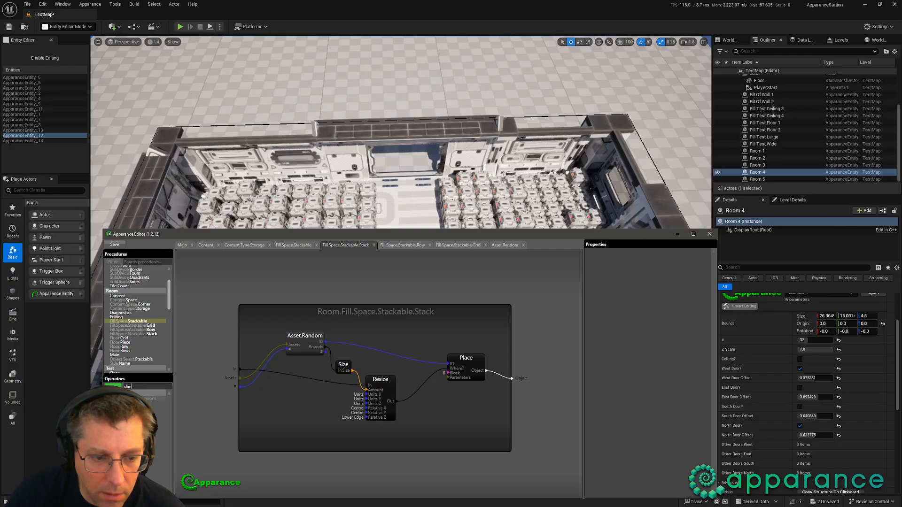
drag(143, 398, 339, 408)
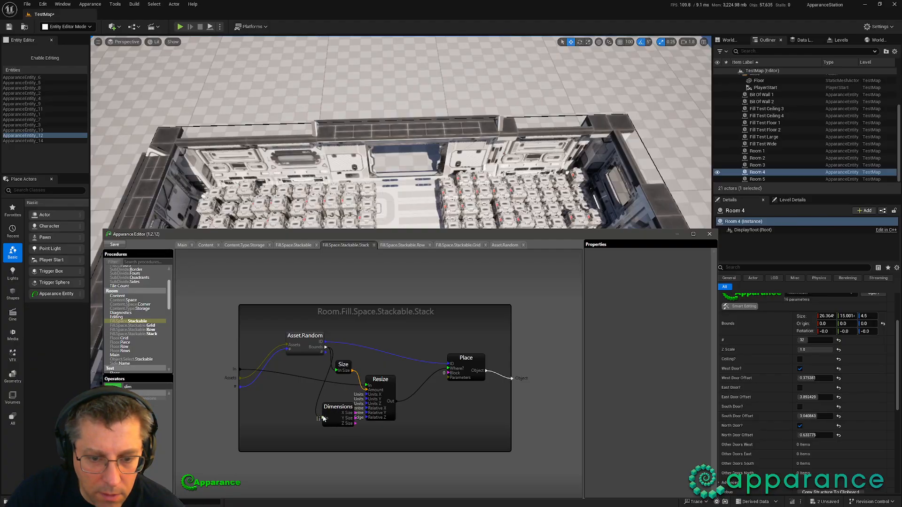
drag(303, 337, 261, 336)
drag(336, 408, 262, 330)
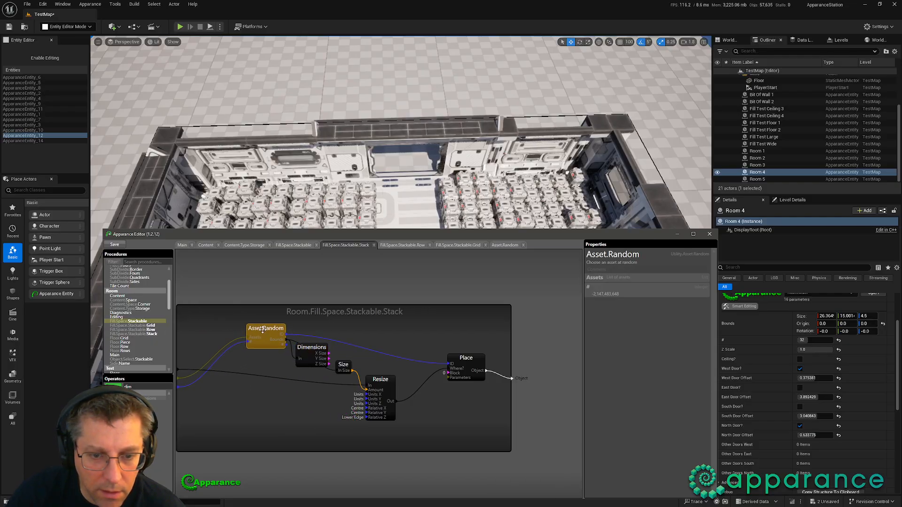
Step: Move the Size and Resize nodes farther from Asset.Random and reposition Dimensions between them
middle_drag(310, 352, 355, 339)
drag(436, 369, 460, 376)
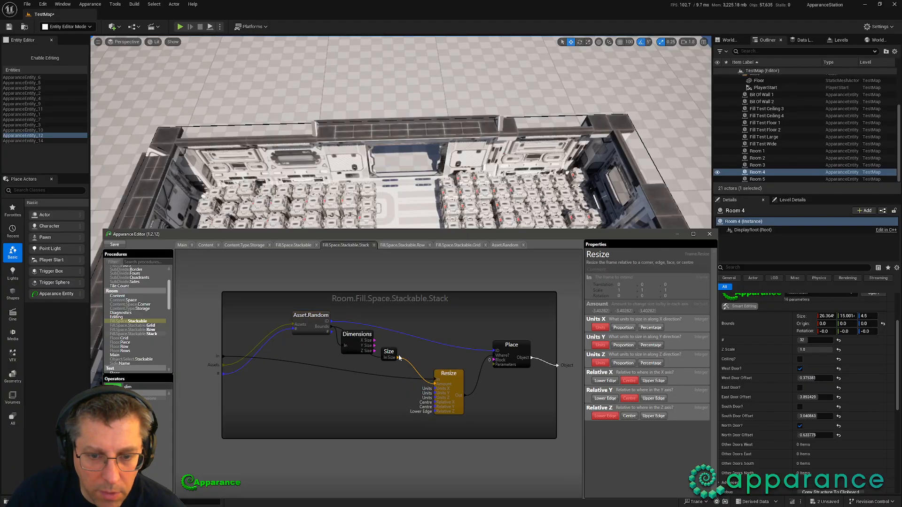
drag(399, 359, 432, 368)
drag(355, 335, 346, 350)
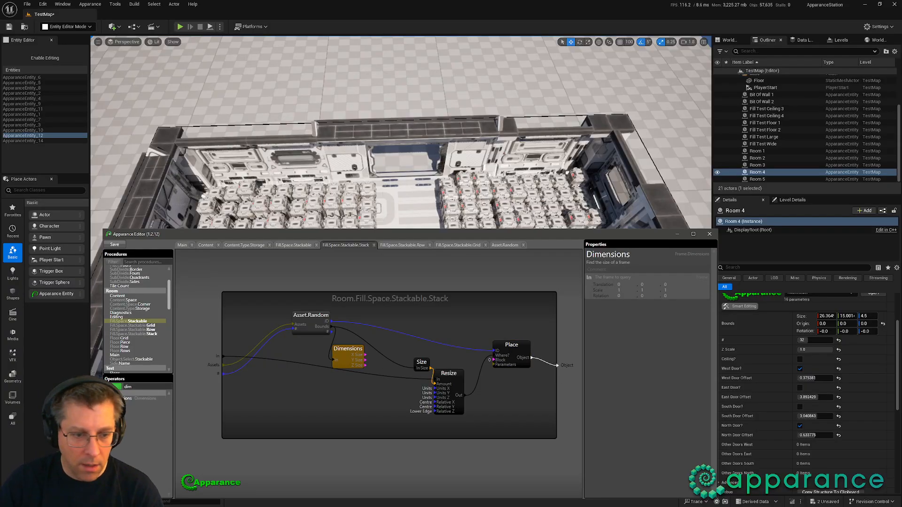
Step: Duplicate the Dimensions node, connect the copy to the procedure's In frame, and arrange both Dimensions nodes above the Resize chain
click(119, 386)
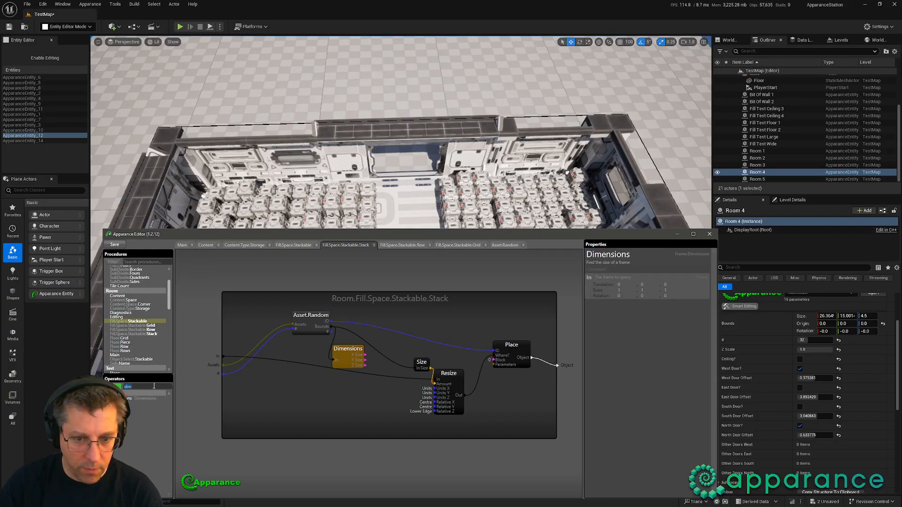
click(352, 349)
key(ctrl+d)
drag(351, 370, 283, 379)
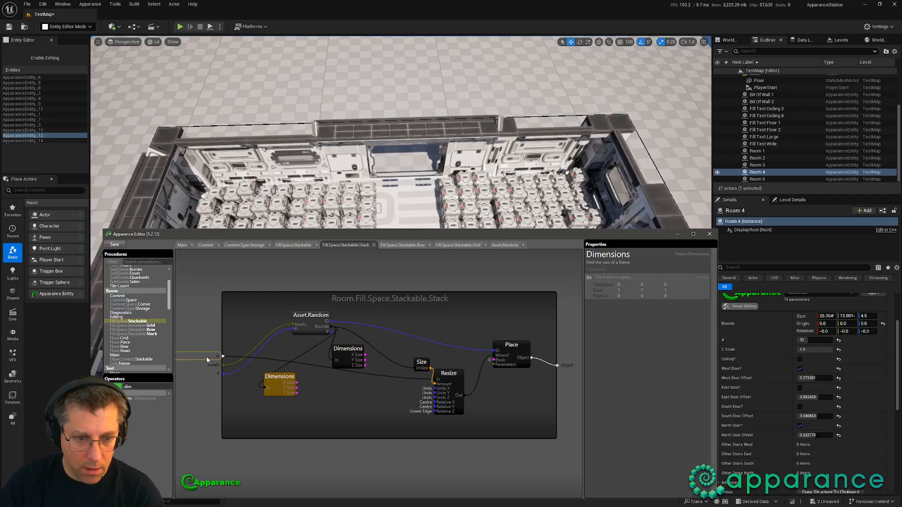
drag(214, 356, 242, 276)
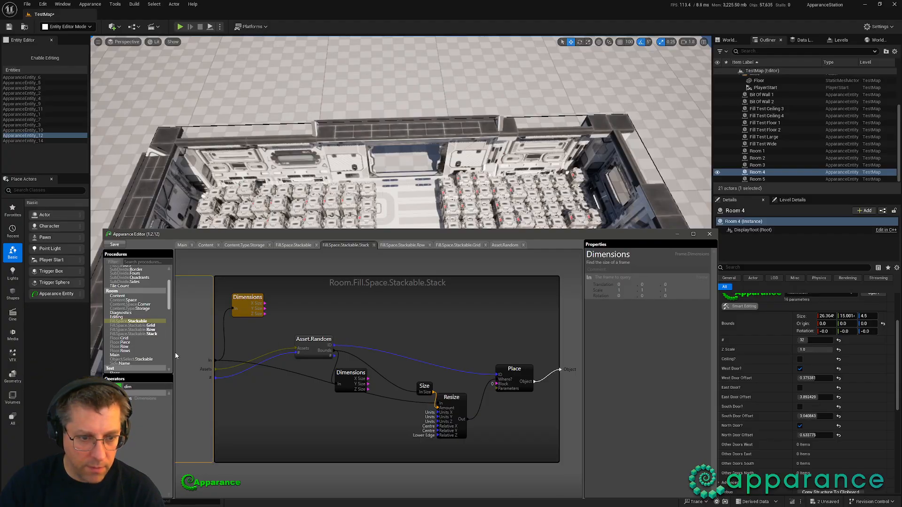
drag(357, 375, 366, 325)
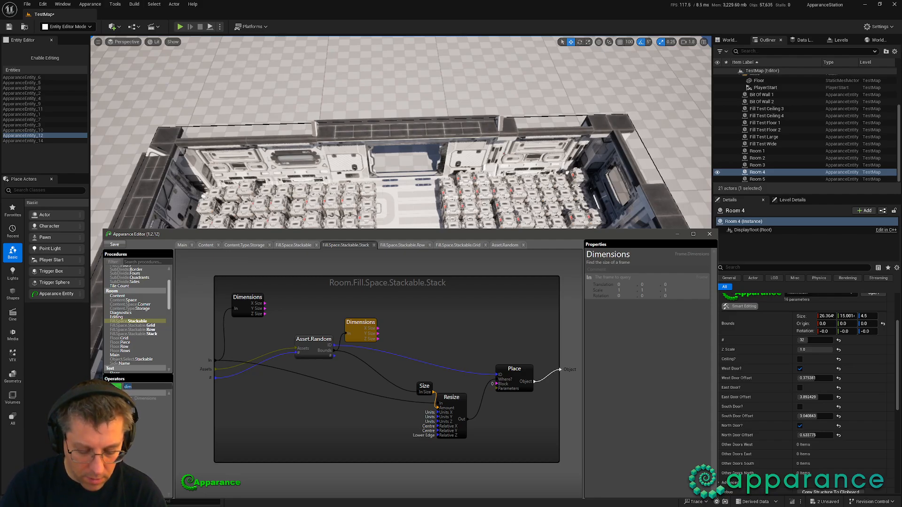
Step: Add a less-than (<) node and connect the Z Size of both Dimensions nodes to its inputs
text(less)
drag(140, 399, 395, 306)
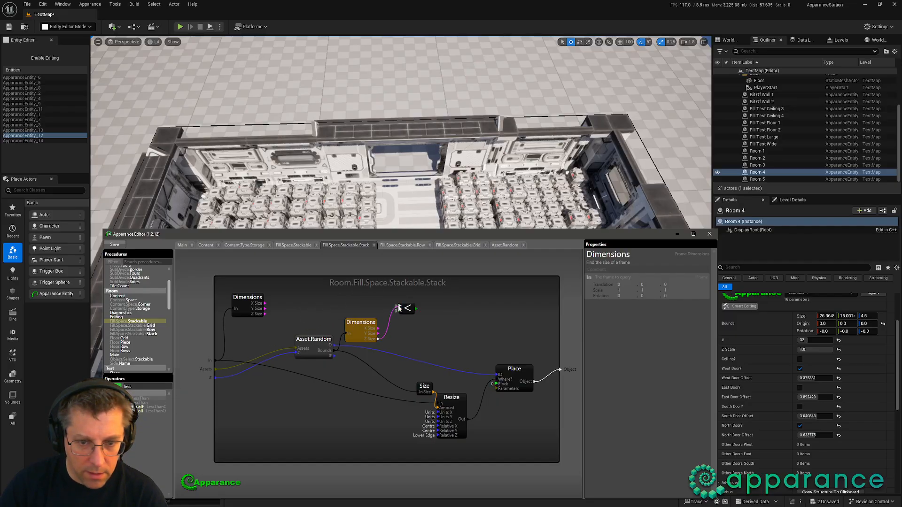
drag(283, 314, 266, 313)
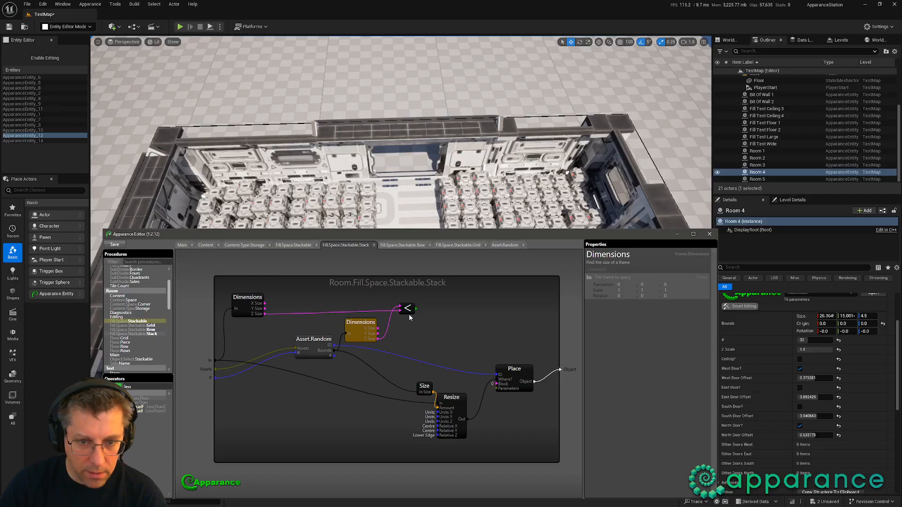
Step: Add a geometry If node near the procedure's output and connect the less-than result to its Control
middle_drag(420, 328, 409, 329)
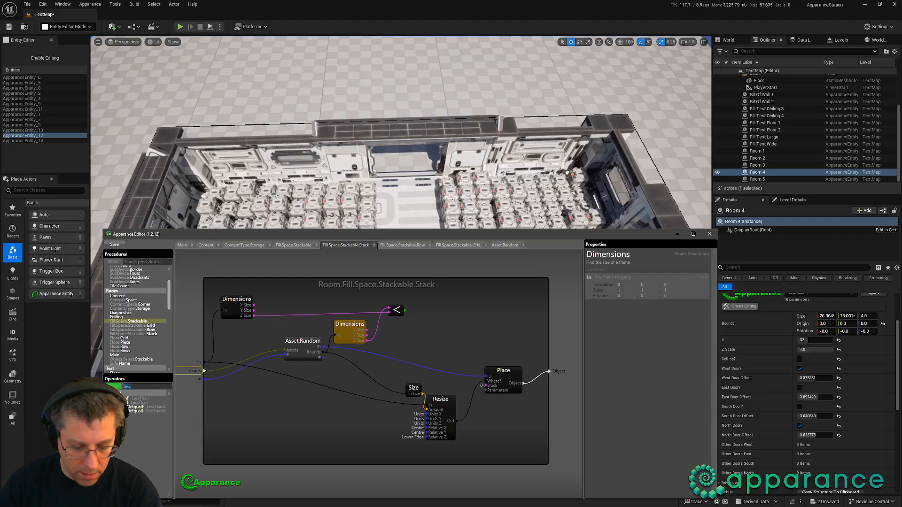
text(if)
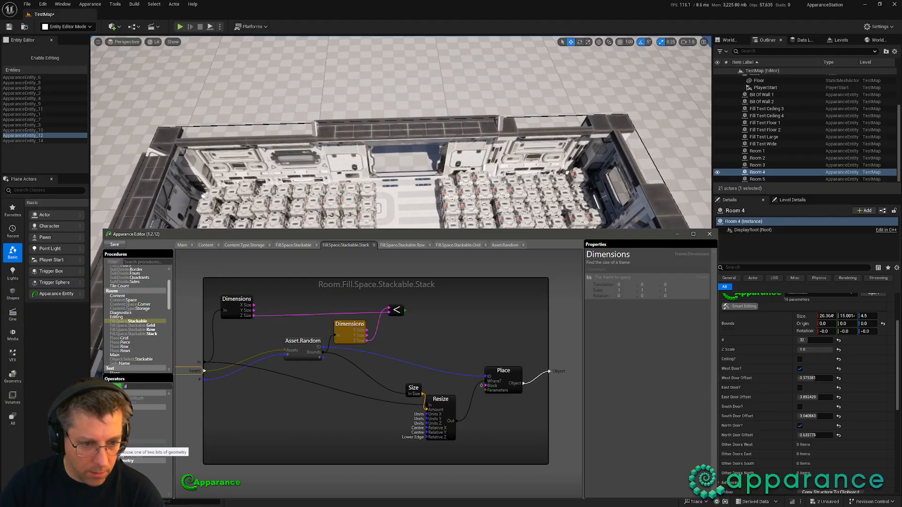
drag(117, 442, 559, 310)
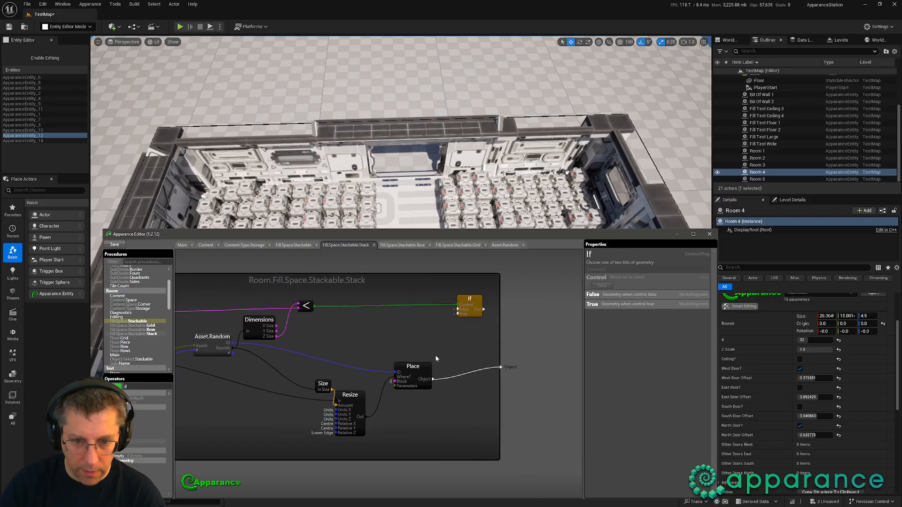
Step: Add a Merge (+) node after Place, route Place through it into the If's True input, and connect the If to the procedure's Object output
text(mer)
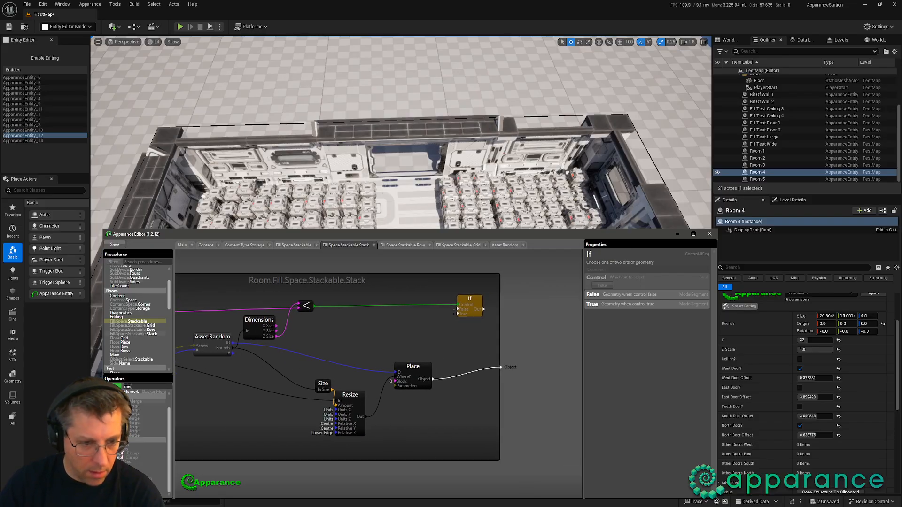
drag(135, 402, 470, 396)
click(443, 398)
drag(380, 428, 323, 383)
drag(351, 391, 359, 377)
click(414, 352)
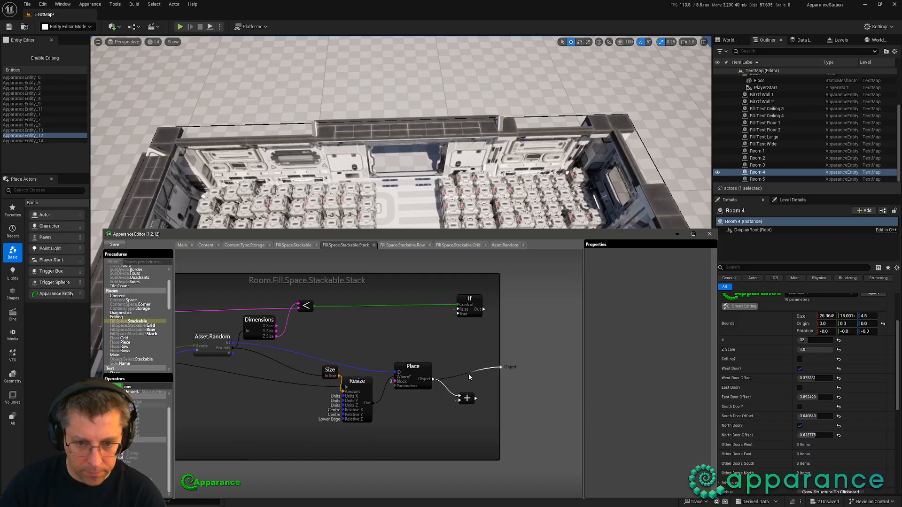
drag(468, 377, 477, 399)
drag(475, 305, 510, 311)
Step: Add a Split node below the Resize chain, fed by the procedure's frame and the object's Z Size, with Units measurement along the Z axis
middle_drag(381, 331, 452, 312)
scroll(431, 318, down, 1)
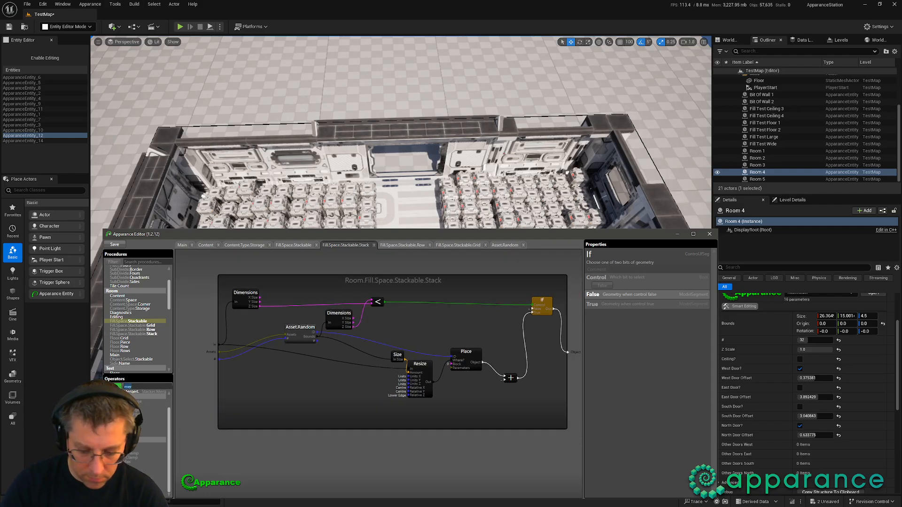
text(spl)
drag(123, 407, 274, 375)
drag(217, 344, 373, 418)
click(599, 328)
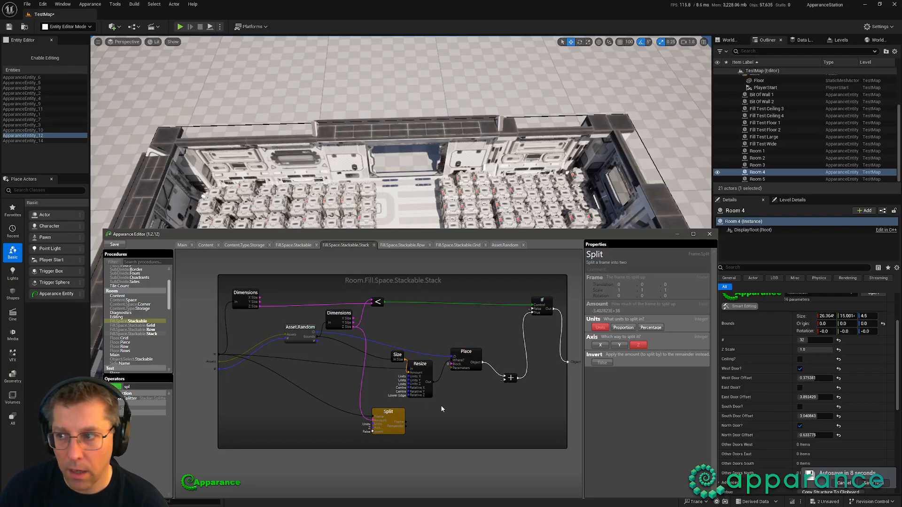
drag(401, 430, 401, 449)
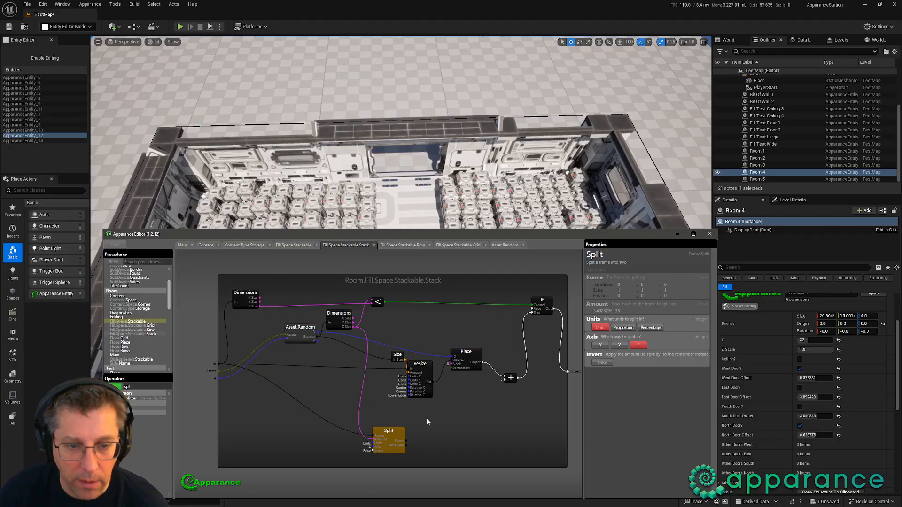
double_click(136, 387)
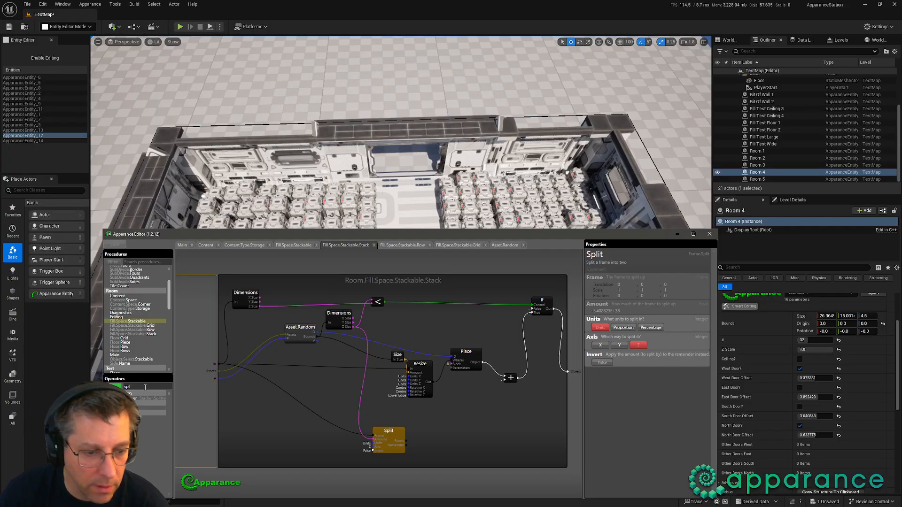
click(288, 423)
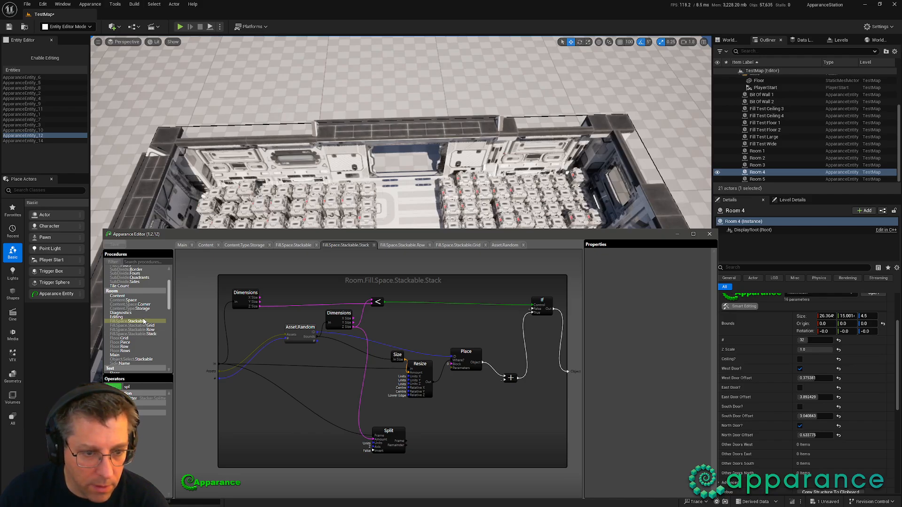
drag(141, 321, 218, 378)
click(461, 430)
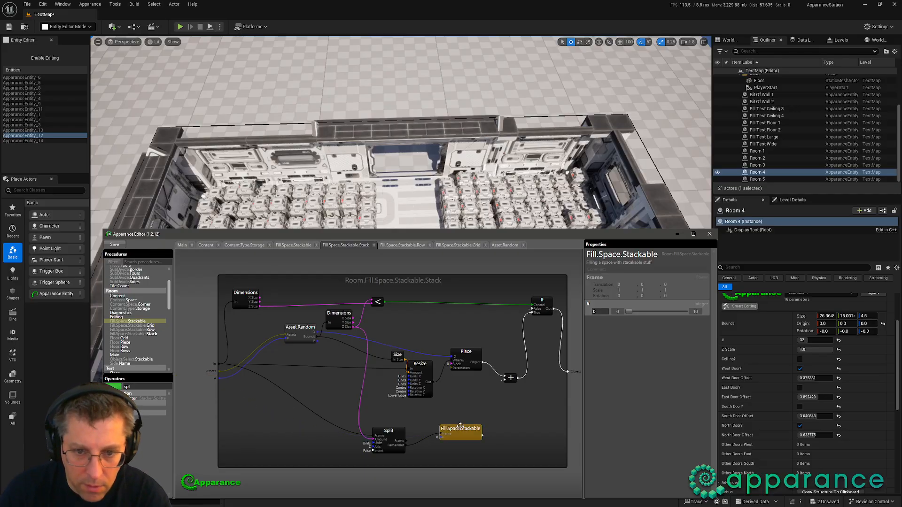
key(Delete)
Step: Add a recursive Fill.Space.Stackable.Stack node using the Split's Remainder, the Assets and Asset.Random's seed output, and connect its Object to the Merge node
drag(134, 334, 217, 383)
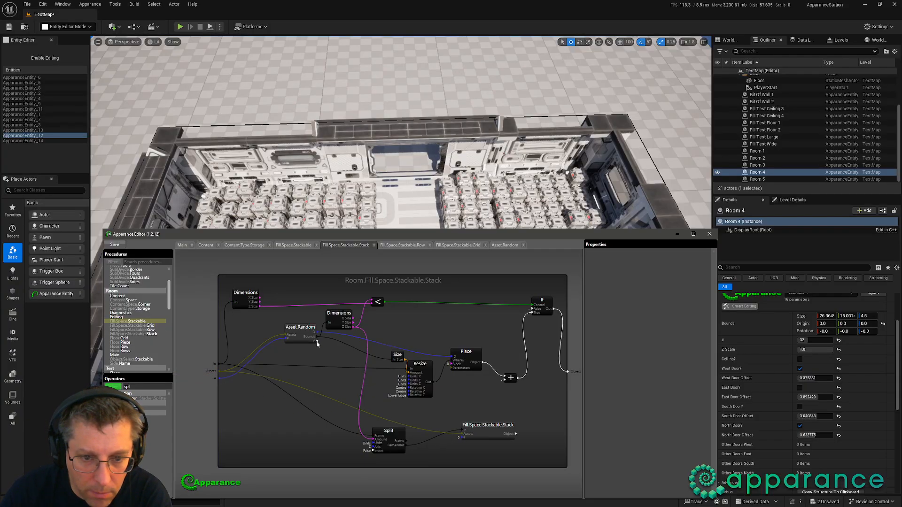
drag(317, 343, 487, 448)
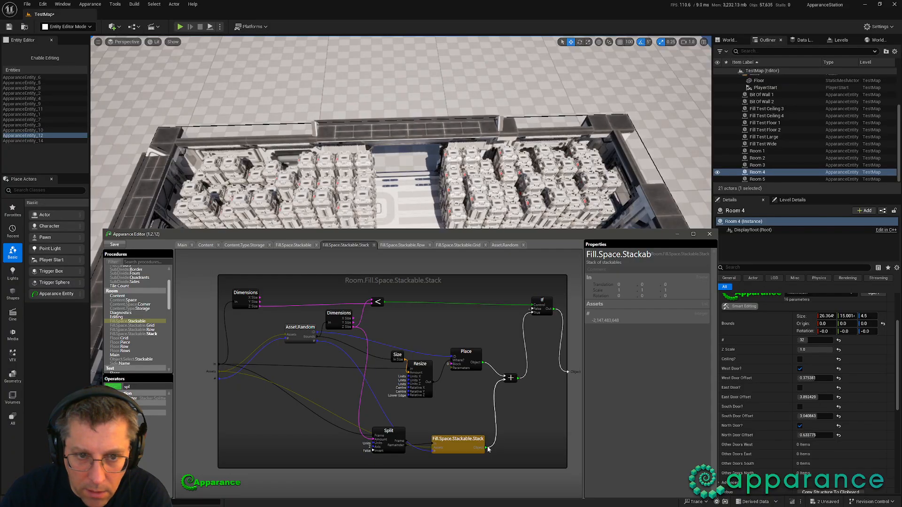
Step: Test the stacking by increasing Room 4's height, and set its Z size back to 4.5
right_click(498, 197)
right_drag(497, 198, 263, 249)
key(w)
key(w)
key(w)
key(s)
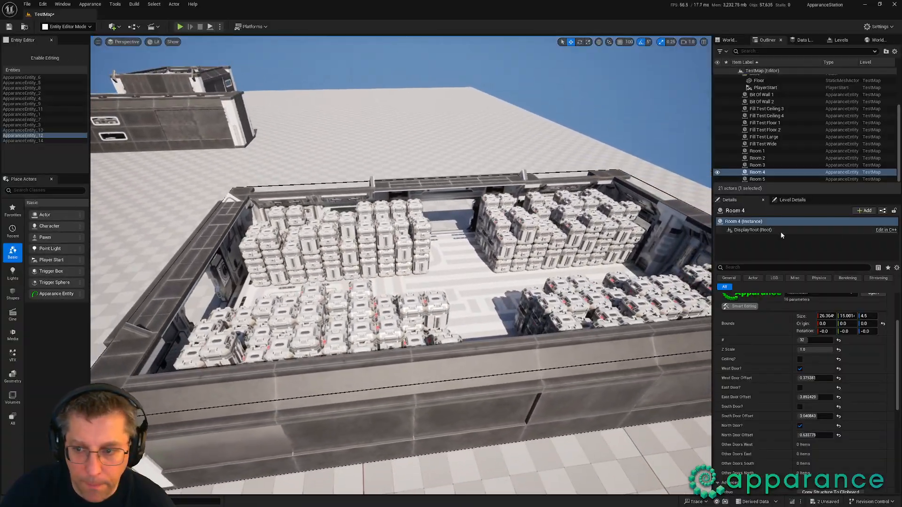
drag(864, 316, 842, 327)
click(868, 316)
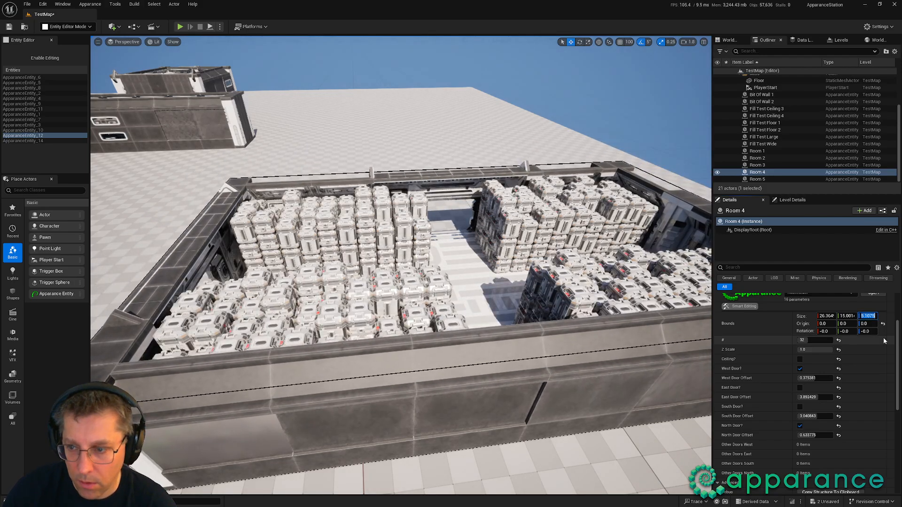
text(4)
key(Return)
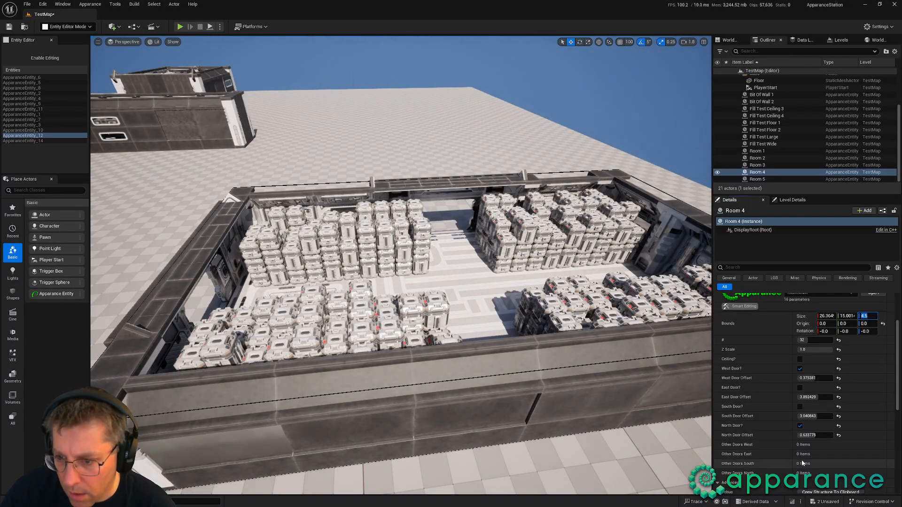
scroll(768, 444, down, 3)
scroll(785, 371, up, 5)
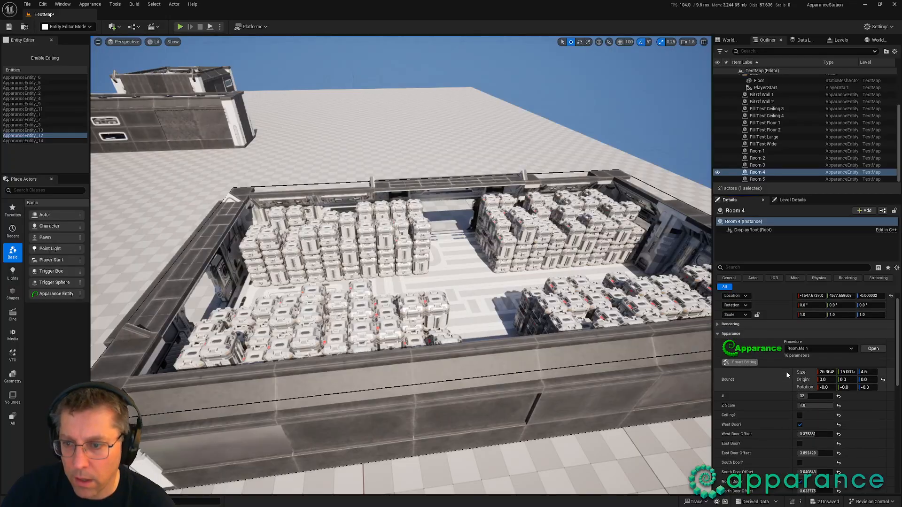
right_drag(530, 277, 566, 256)
Step: Move the Split and recursive Stack nodes farther below the Resize chain
key(alt+Tab)
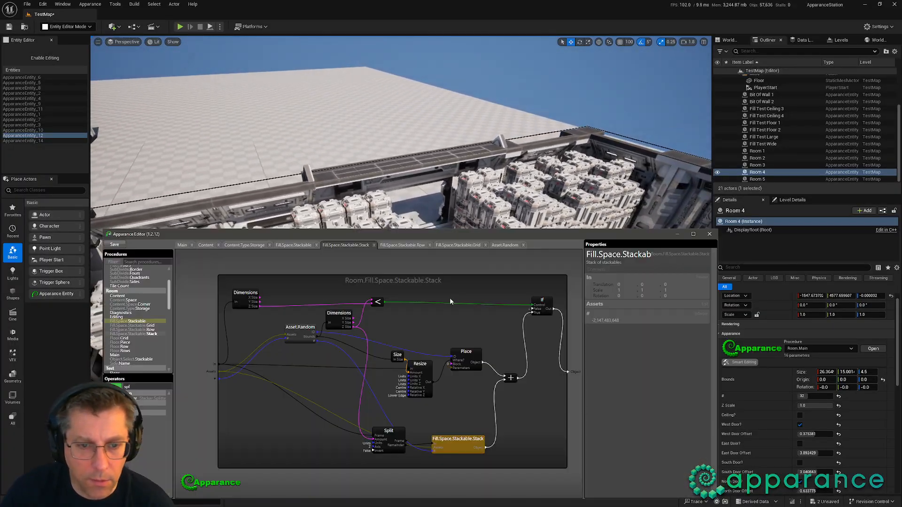
drag(441, 419, 383, 449)
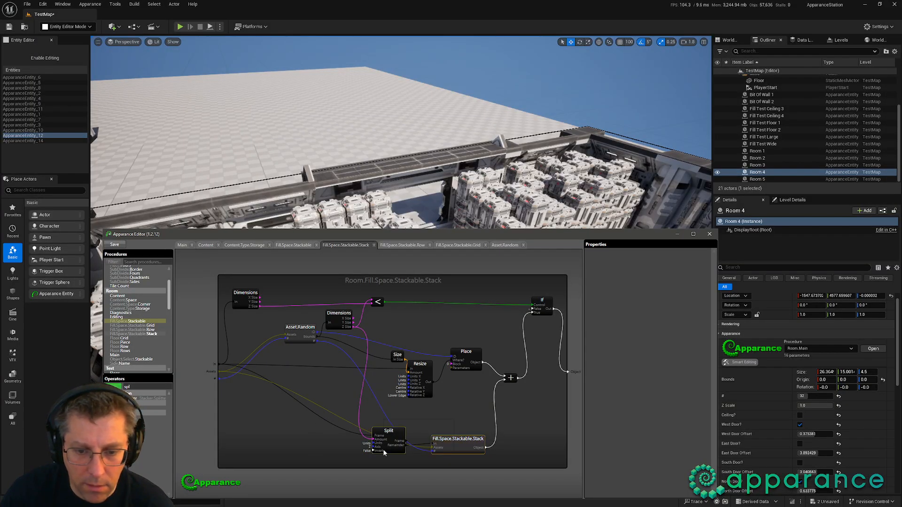
drag(456, 445, 456, 478)
click(457, 441)
scroll(458, 441, down, 1)
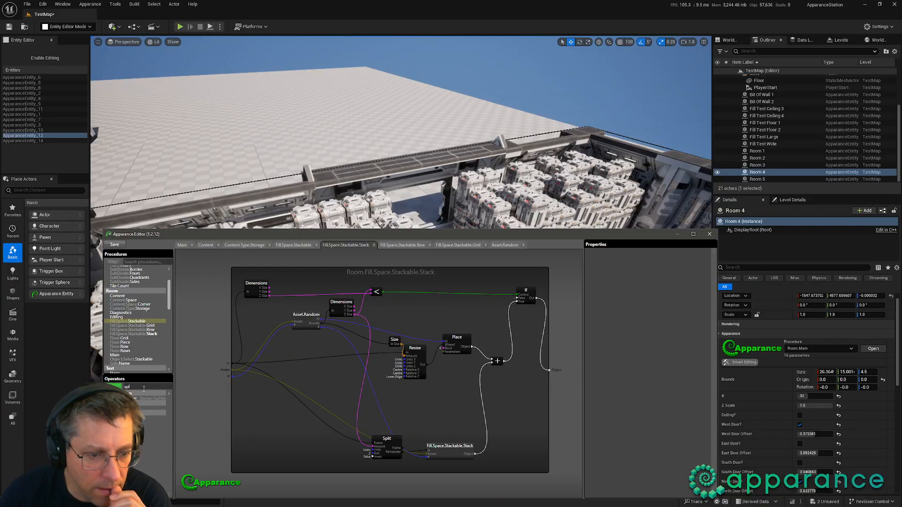
Step: Add a greater-than (>) node and feed it from a new integer procedure input named Quantity
click(123, 387)
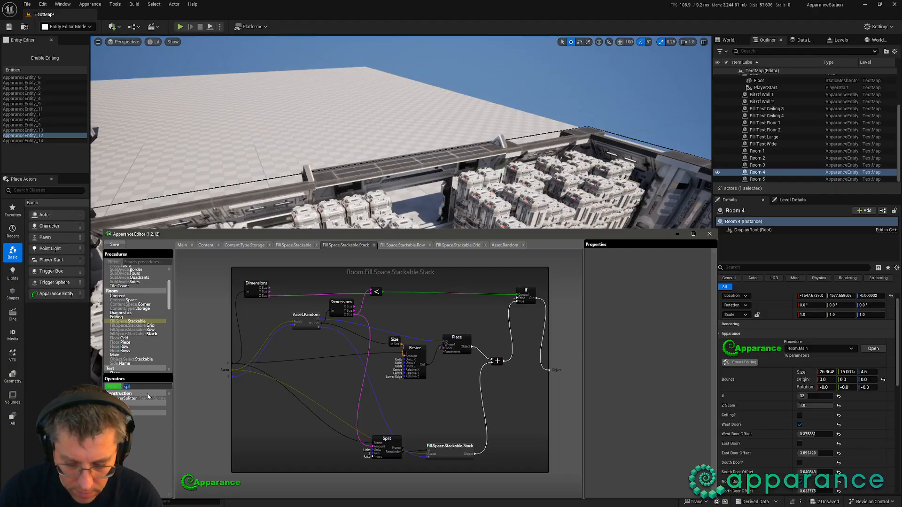
text(gre)
drag(149, 398, 228, 378)
click(617, 351)
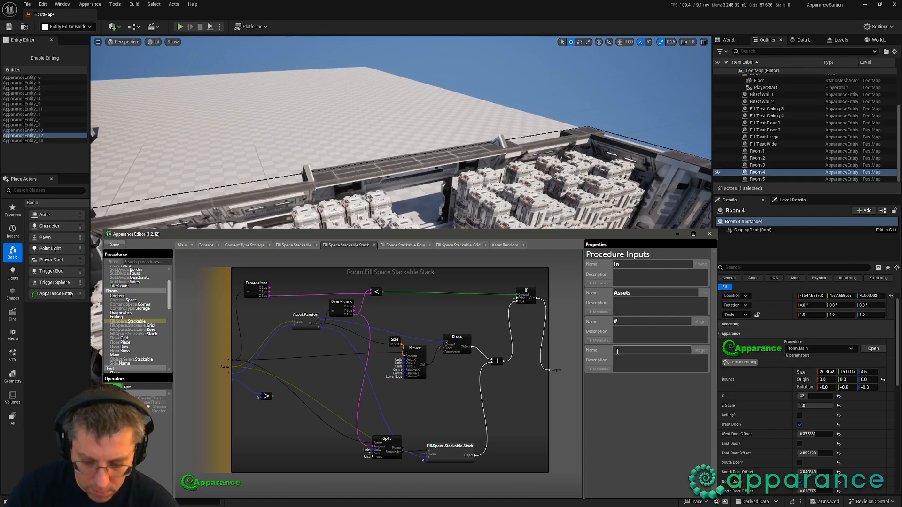
text(Quantity)
key(Tab)
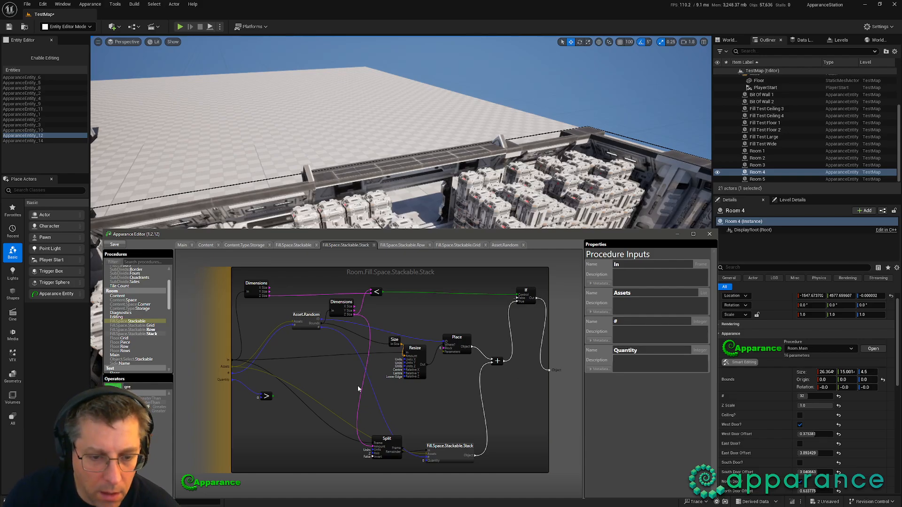
Step: Place the greater-than node above the less-than node and combine both results with an And node feeding the If's Control
click(267, 405)
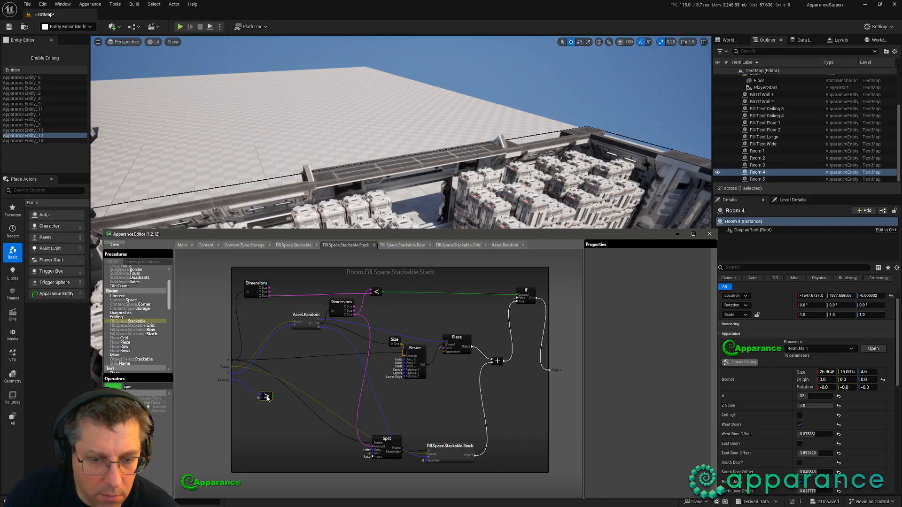
click(267, 398)
drag(267, 398, 376, 277)
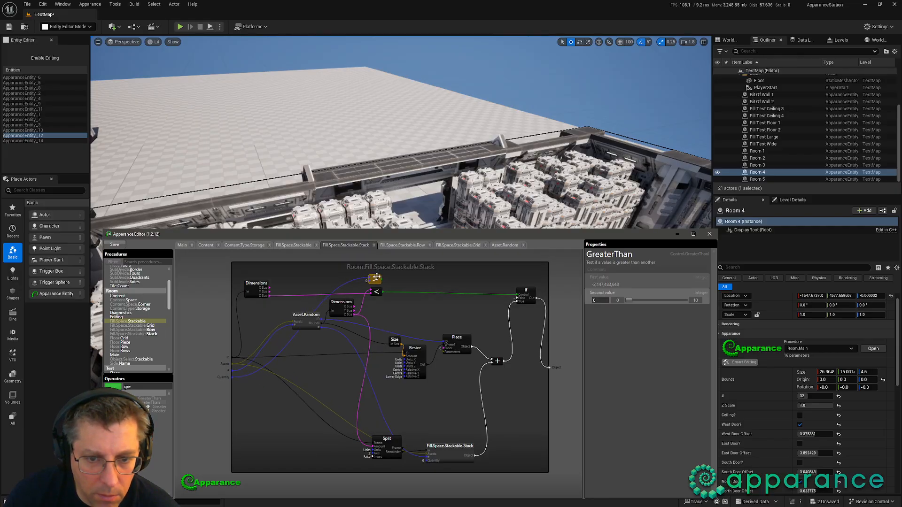
drag(135, 387, 120, 387)
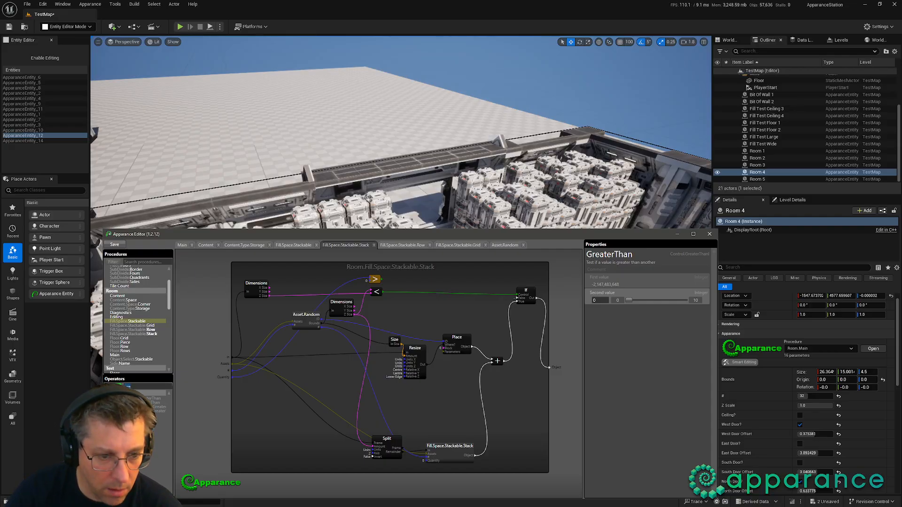
drag(123, 398, 384, 292)
mouse_move(394, 293)
mouse_down()
mouse_move(423, 286)
mouse_move(381, 282)
mouse_up()
click(379, 282)
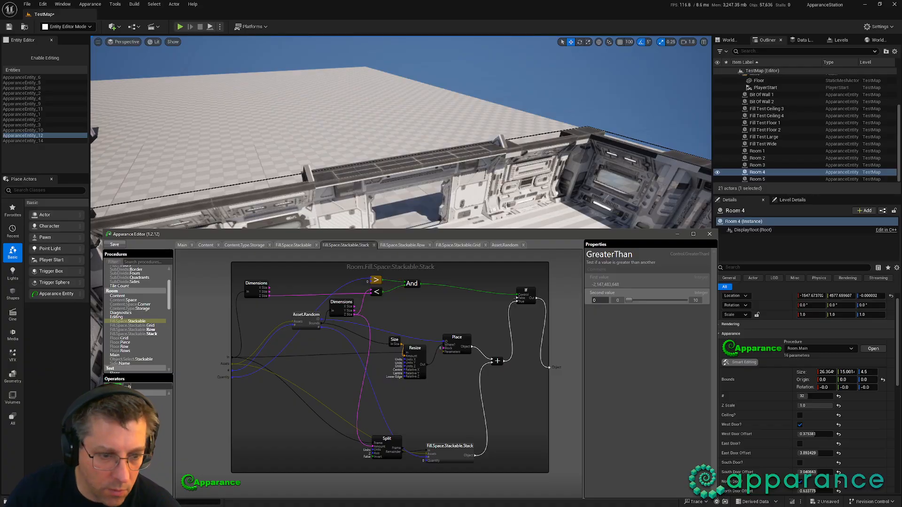
Step: Add a Subtract node below Split that takes 1 from Quantity and feeds the recursive Stack node's Quantity
drag(123, 398, 242, 396)
click(248, 398)
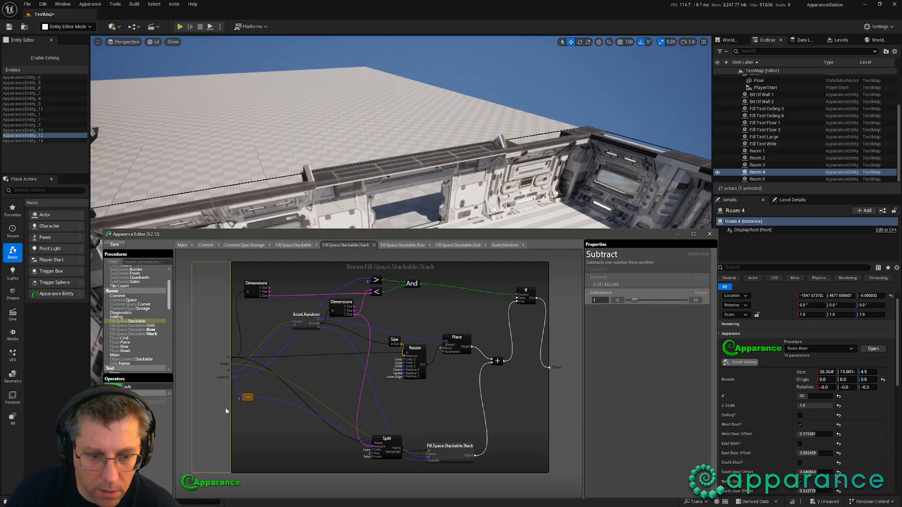
drag(248, 397, 399, 472)
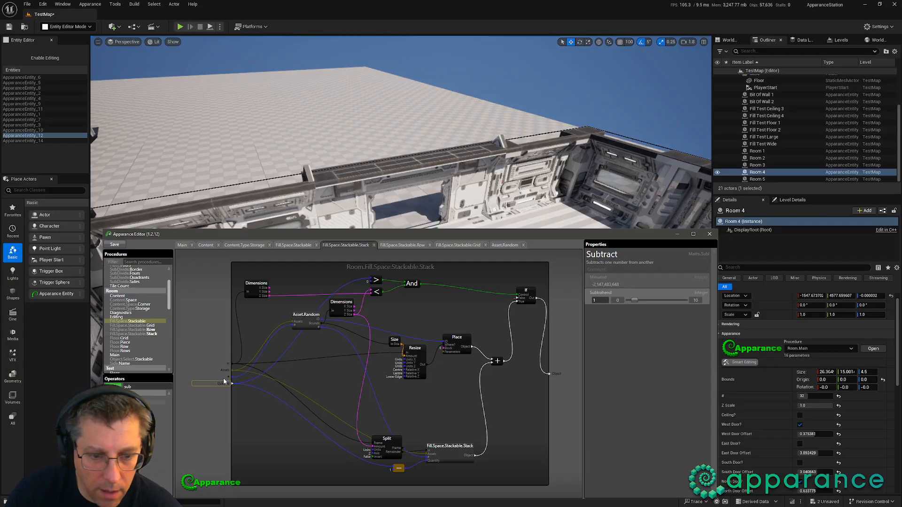
key(s)
right_drag(525, 166, 488, 204)
key(alt+Tab)
right_drag(470, 164, 489, 202)
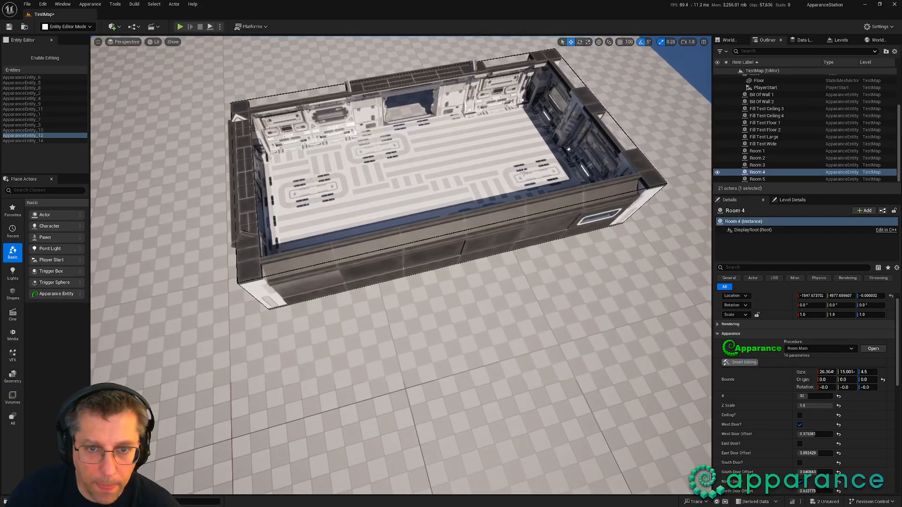
Step: In the Fill.Space.Stackable.Row procedure, add an integer Random node with Min 1 to drive the Stack node's Quantity
key(alt+Tab)
click(249, 414)
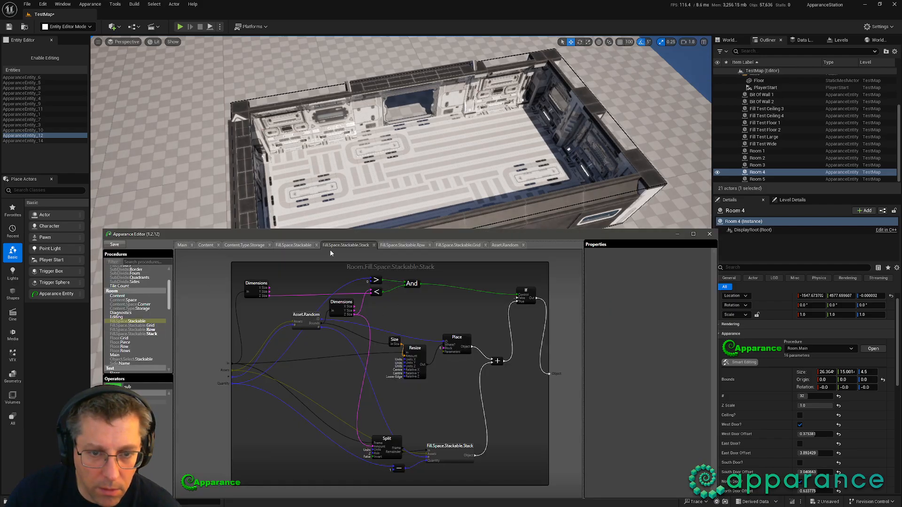
click(403, 245)
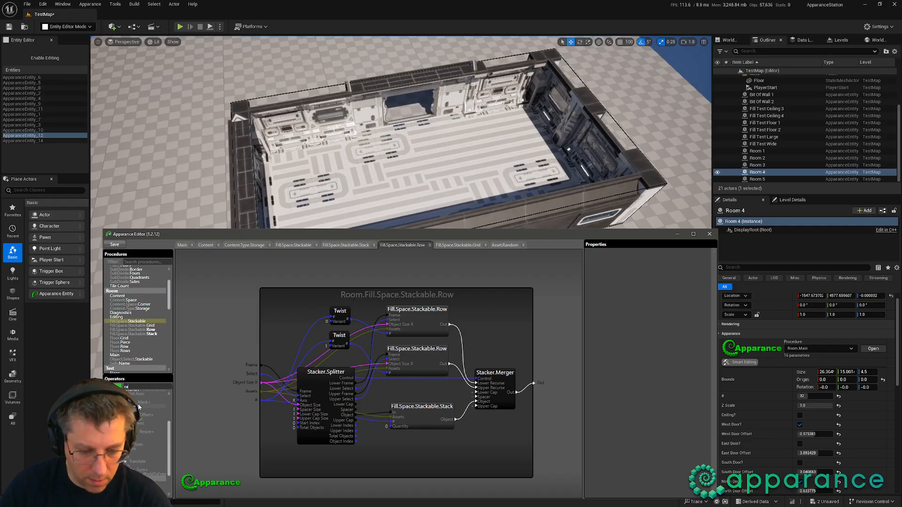
drag(141, 412, 381, 457)
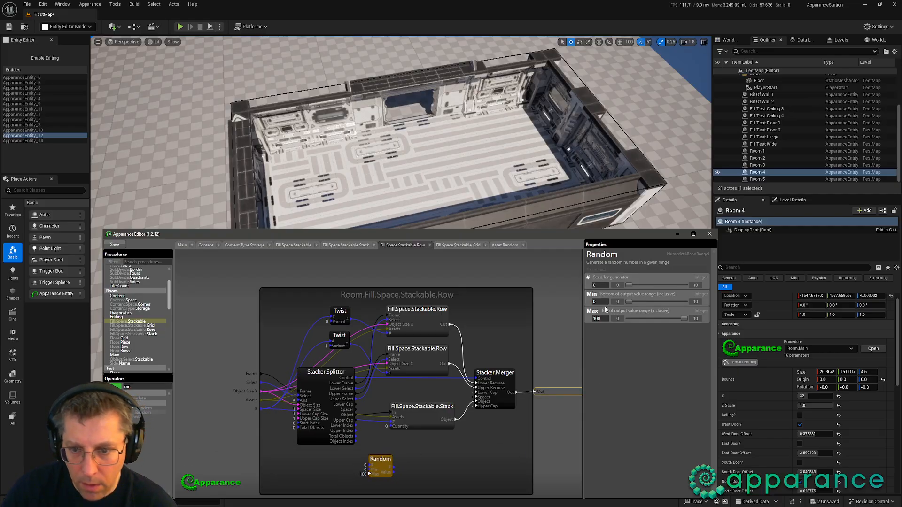
drag(603, 302, 585, 305)
text(1)
key(Tab)
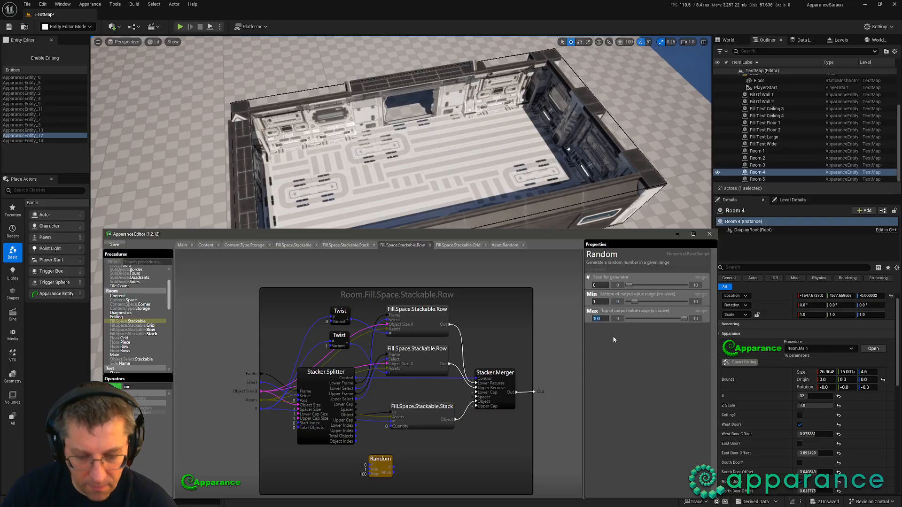
drag(389, 426, 297, 440)
drag(253, 414, 253, 410)
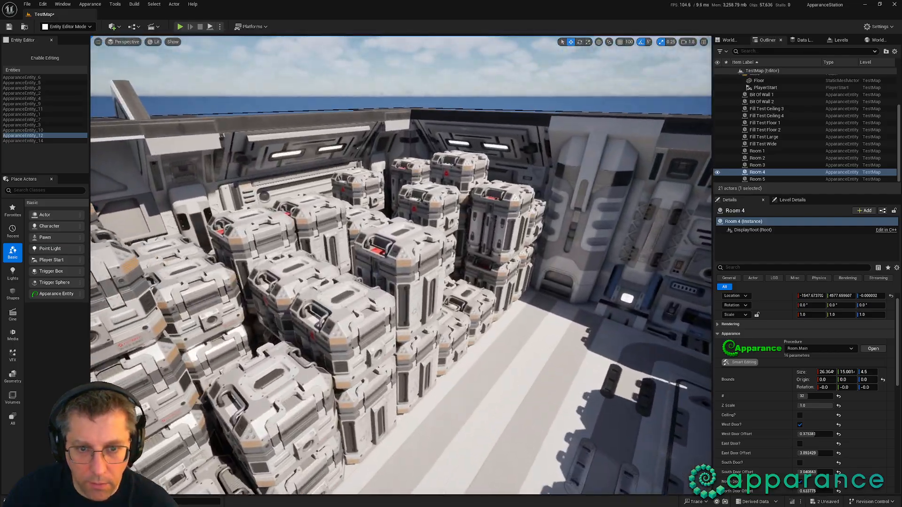
Step: Examine the crate stacks in the room from several angles, both close up and from above
right_drag(508, 195, 341, 244)
key(f)
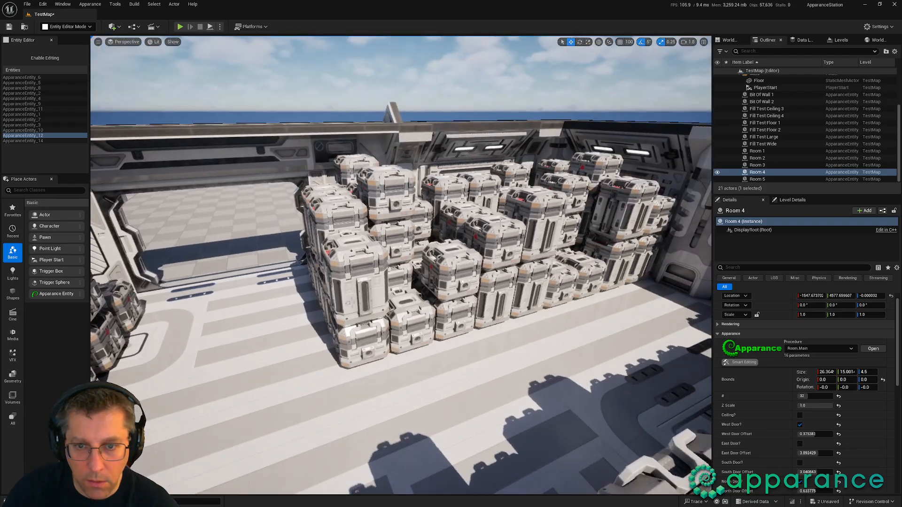
right_drag(454, 191, 654, 178)
right_drag(451, 226, 705, 336)
right_drag(484, 186, 499, 194)
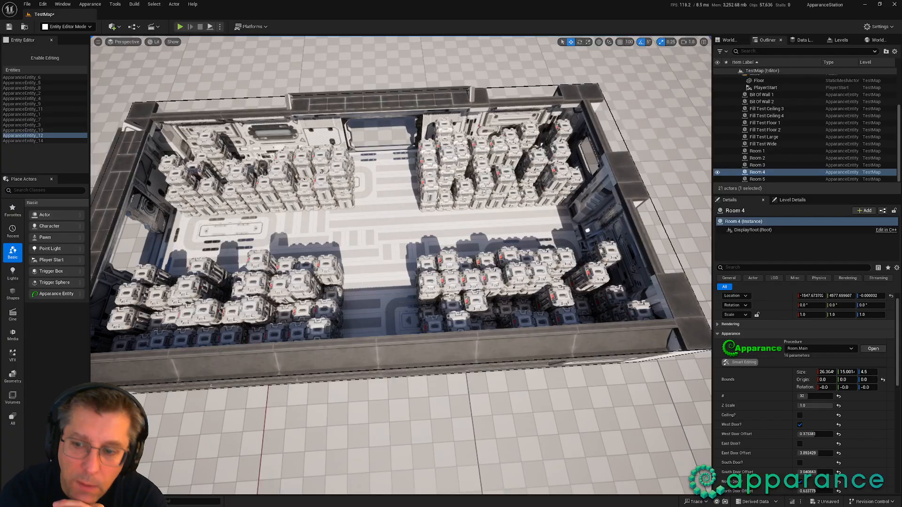
Step: Set Room 4's # seed to 40 and enable its Ceiling? option
mouse_move(808, 396)
mouse_down()
mouse_move(819, 396)
mouse_move(811, 396)
mouse_up()
alt+drag(470, 262, 338, 244)
key(w)
right_drag(400, 265, 369, 195)
click(800, 416)
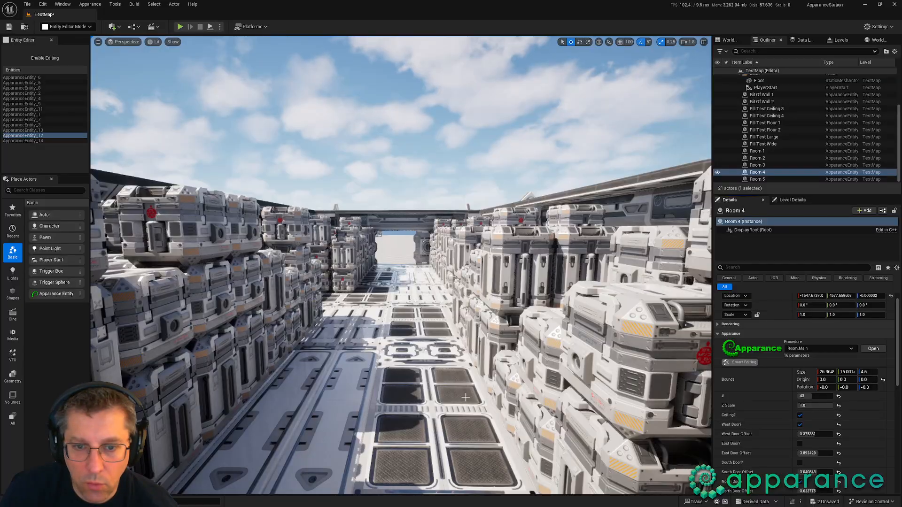
Step: Open the Room Diagnostics procedure and set its "hide ceilings" constant to False
key(s)
right_drag(564, 301, 564, 346)
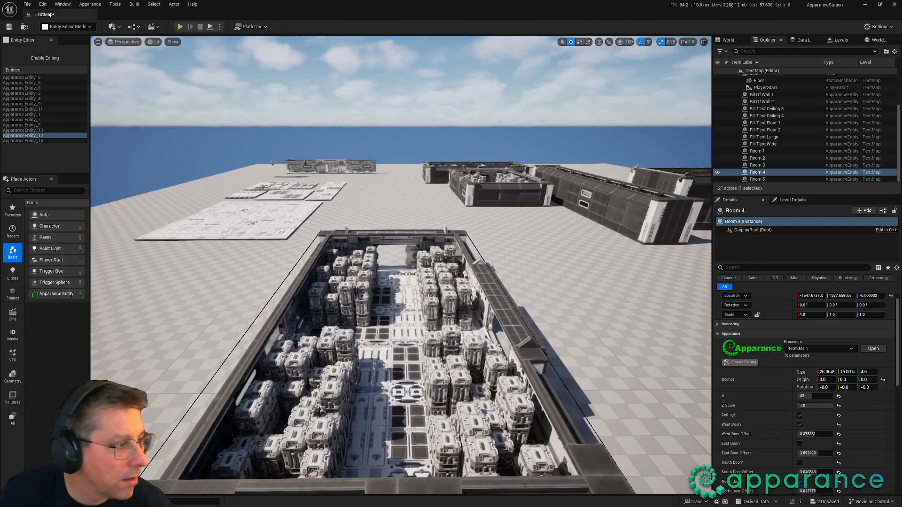
key(alt+Tab)
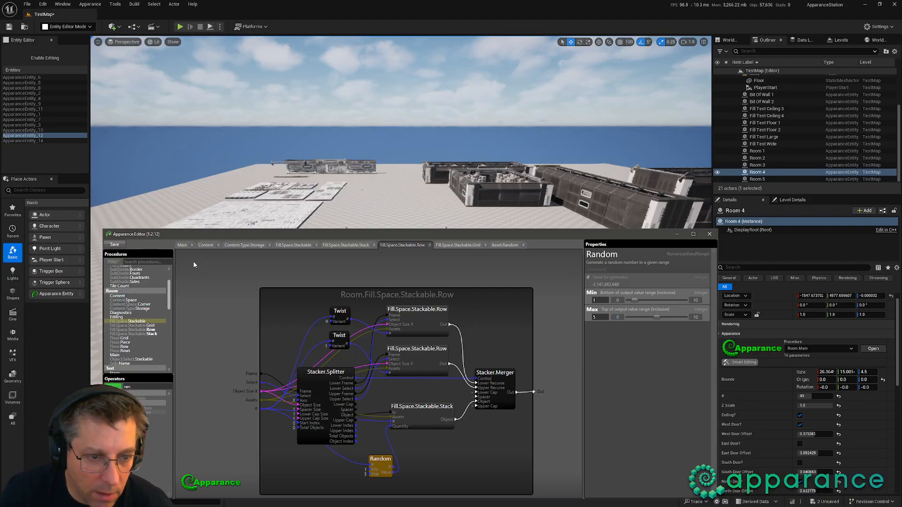
scroll(134, 339, up, 3)
double_click(121, 347)
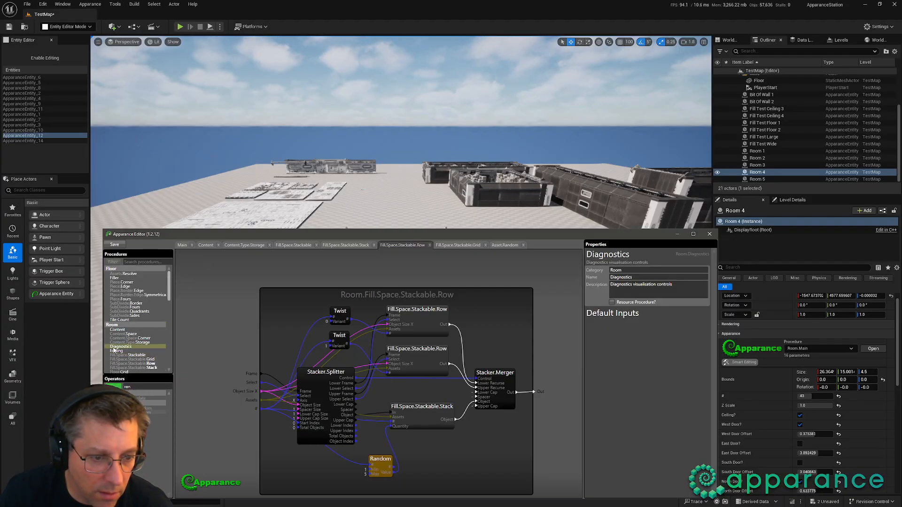
click(606, 287)
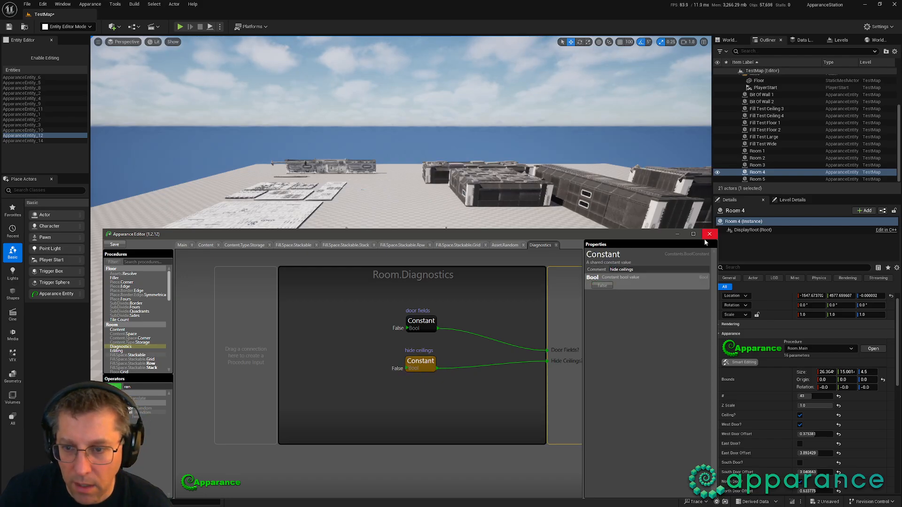
click(677, 235)
Step: Examine the crate stacks from inside Room 4, looking along the aisle beneath the ceiling
right_drag(517, 263, 422, 257)
key(w)
key(q)
key(s)
scroll(512, 256, down, 3)
key(w)
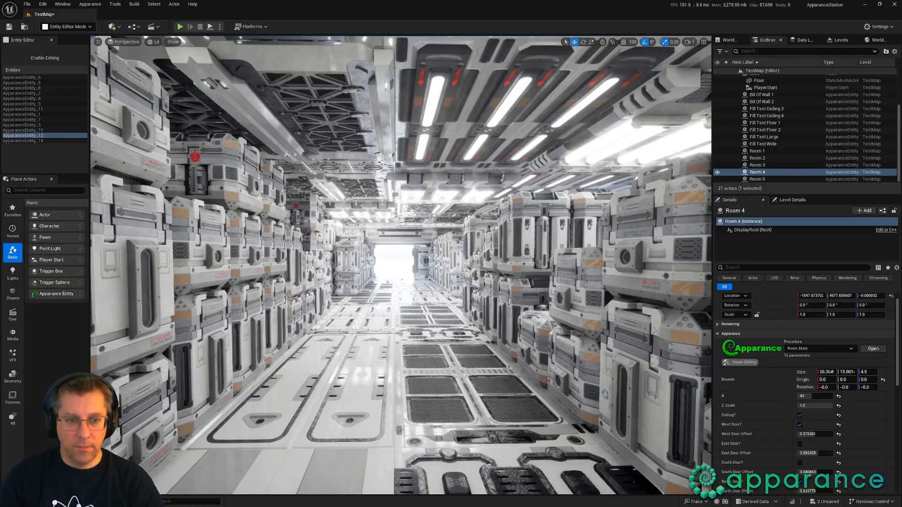
Step: Frame Room 4 and set the X size of its bounds to 50
key(f)
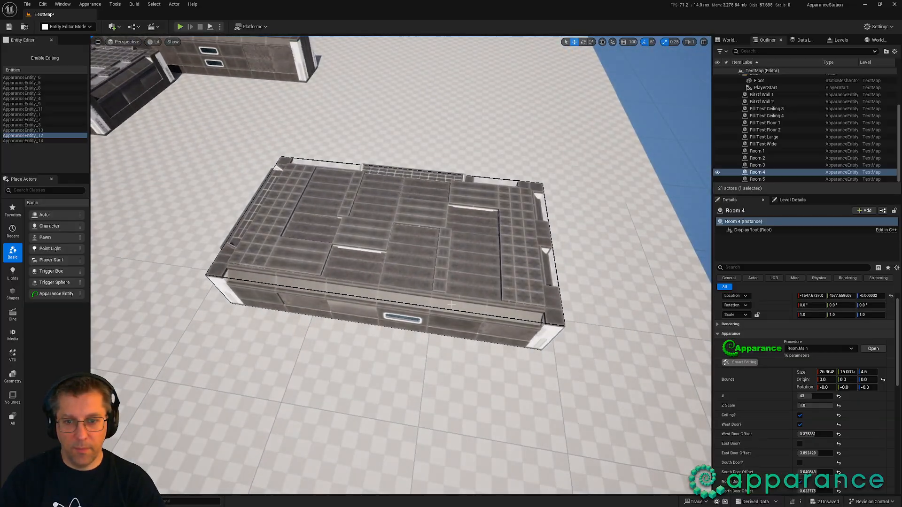
drag(823, 373, 824, 372)
click(820, 372)
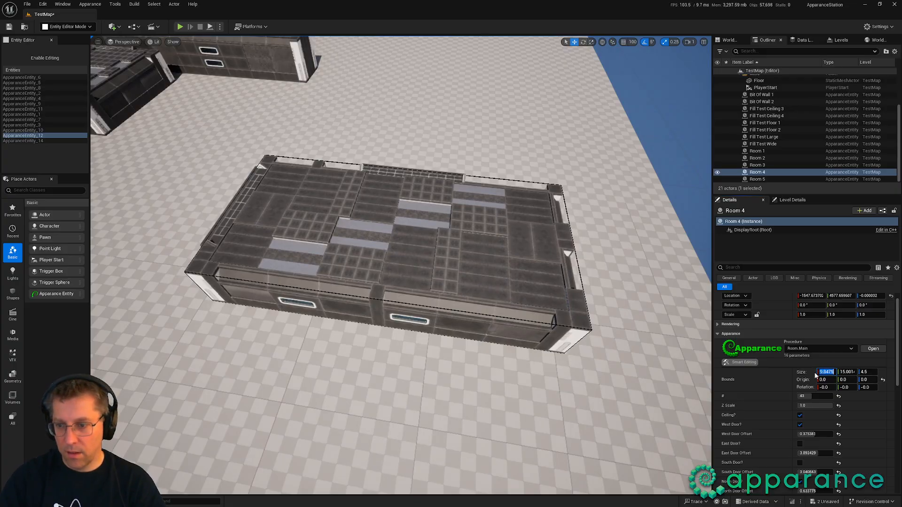
text(50)
key(Return)
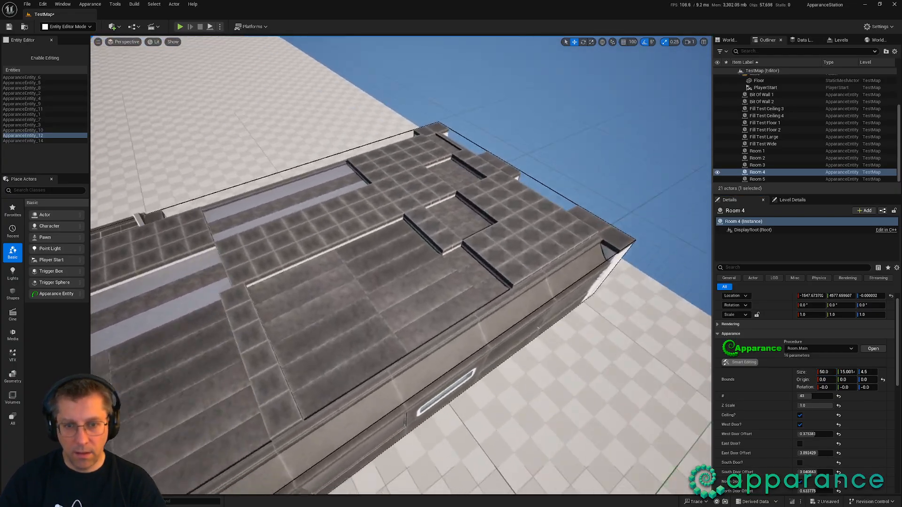
Step: Examine the interior of the resized Room 4, looking down the central aisle between the crate rows
key(w)
mouse_move(401, 265)
right_down()
mouse_move(451, 263)
mouse_move(422, 282)
mouse_move(329, 268)
mouse_move(423, 268)
mouse_move(380, 284)
mouse_move(402, 269)
mouse_move(399, 254)
right_up()
key(s)
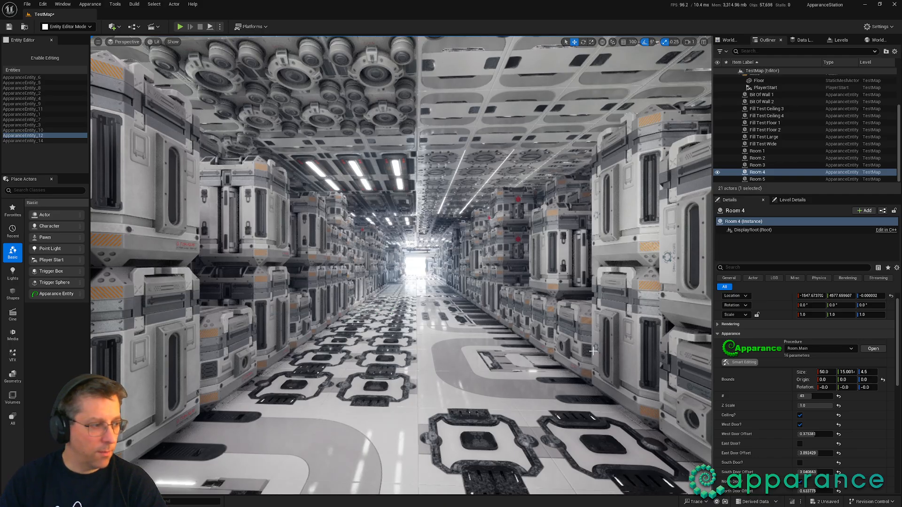